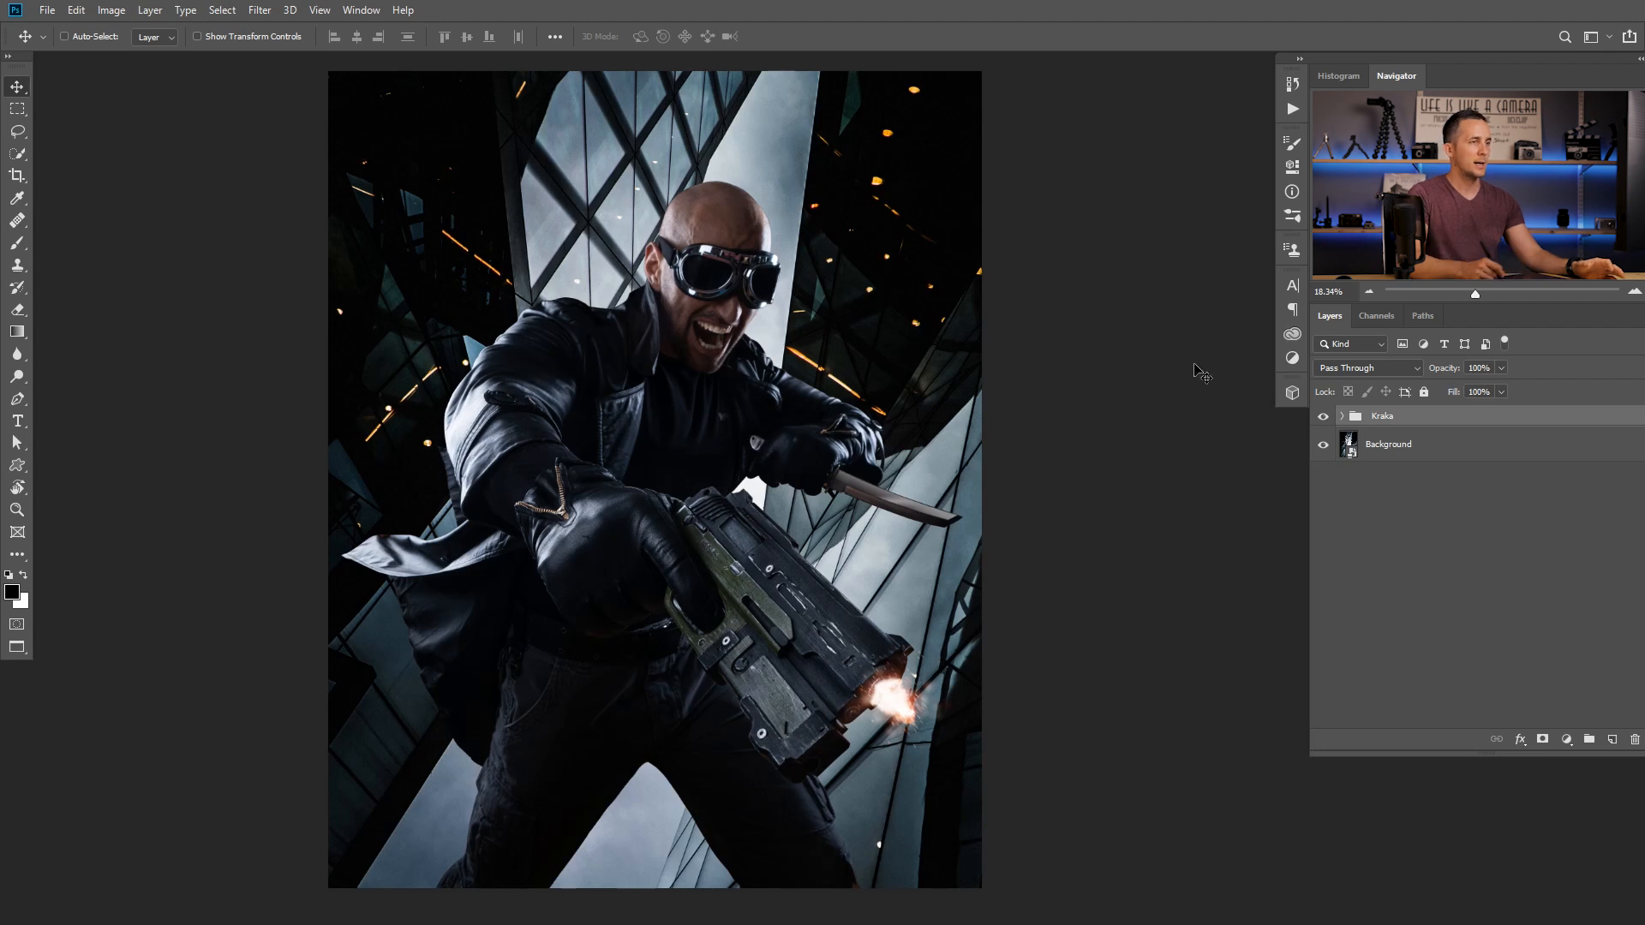
Examine the Kraka group, its Muzzle and Kraka contents and the Background layer by hiding and showing each one
click(1322, 415)
click(1323, 415)
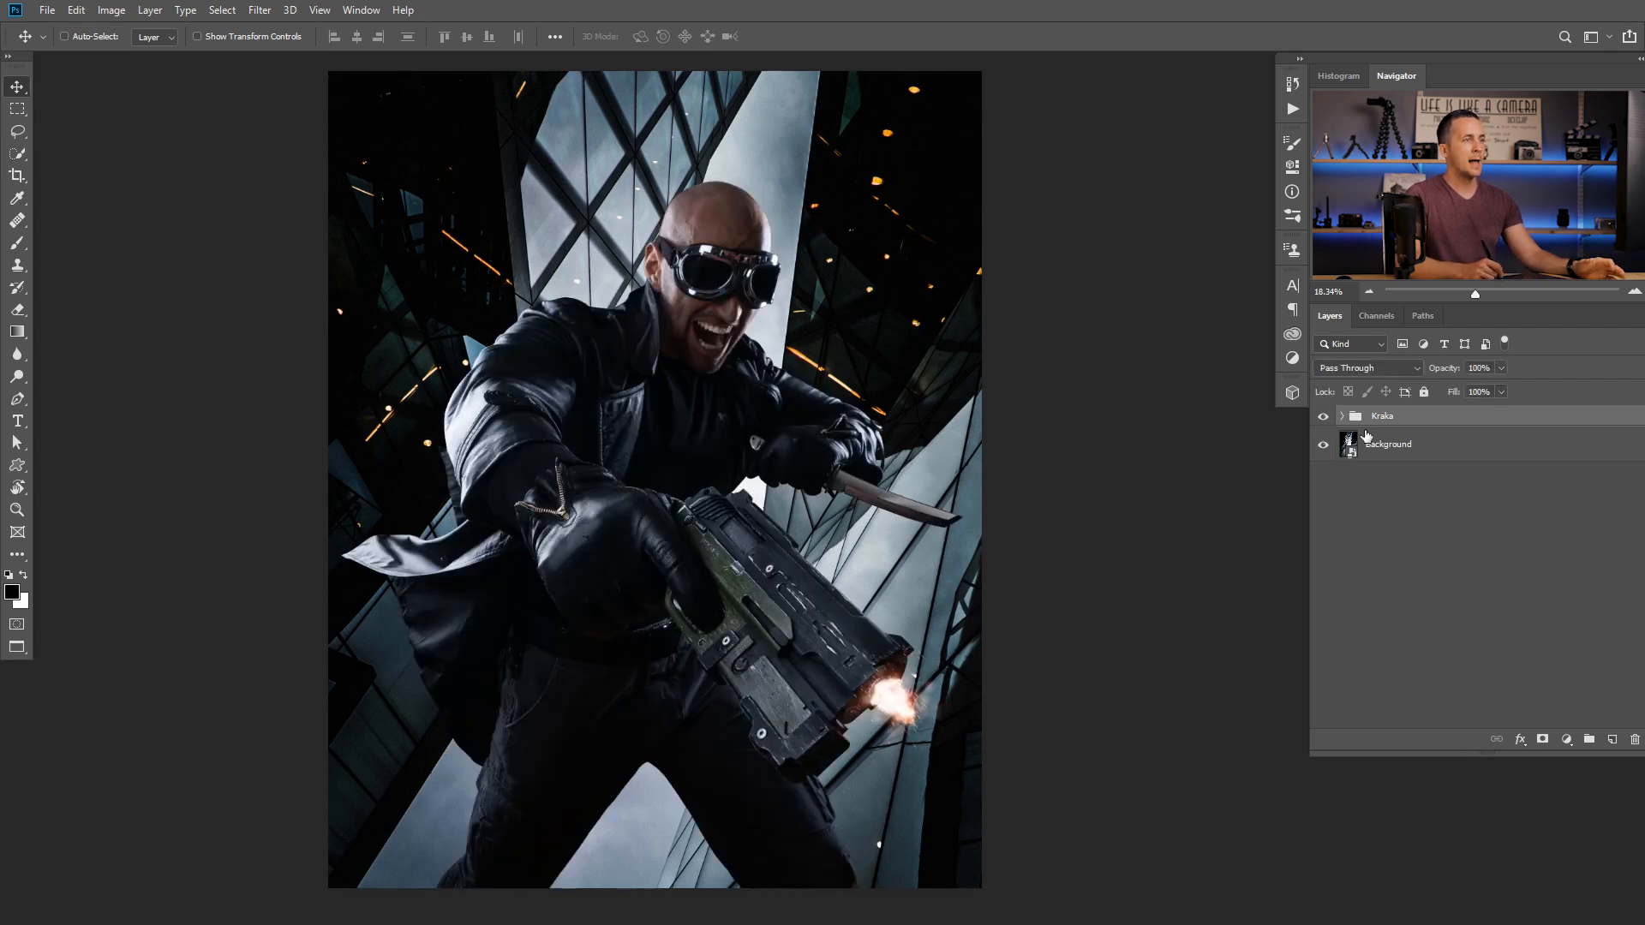
click(1324, 444)
click(1324, 444)
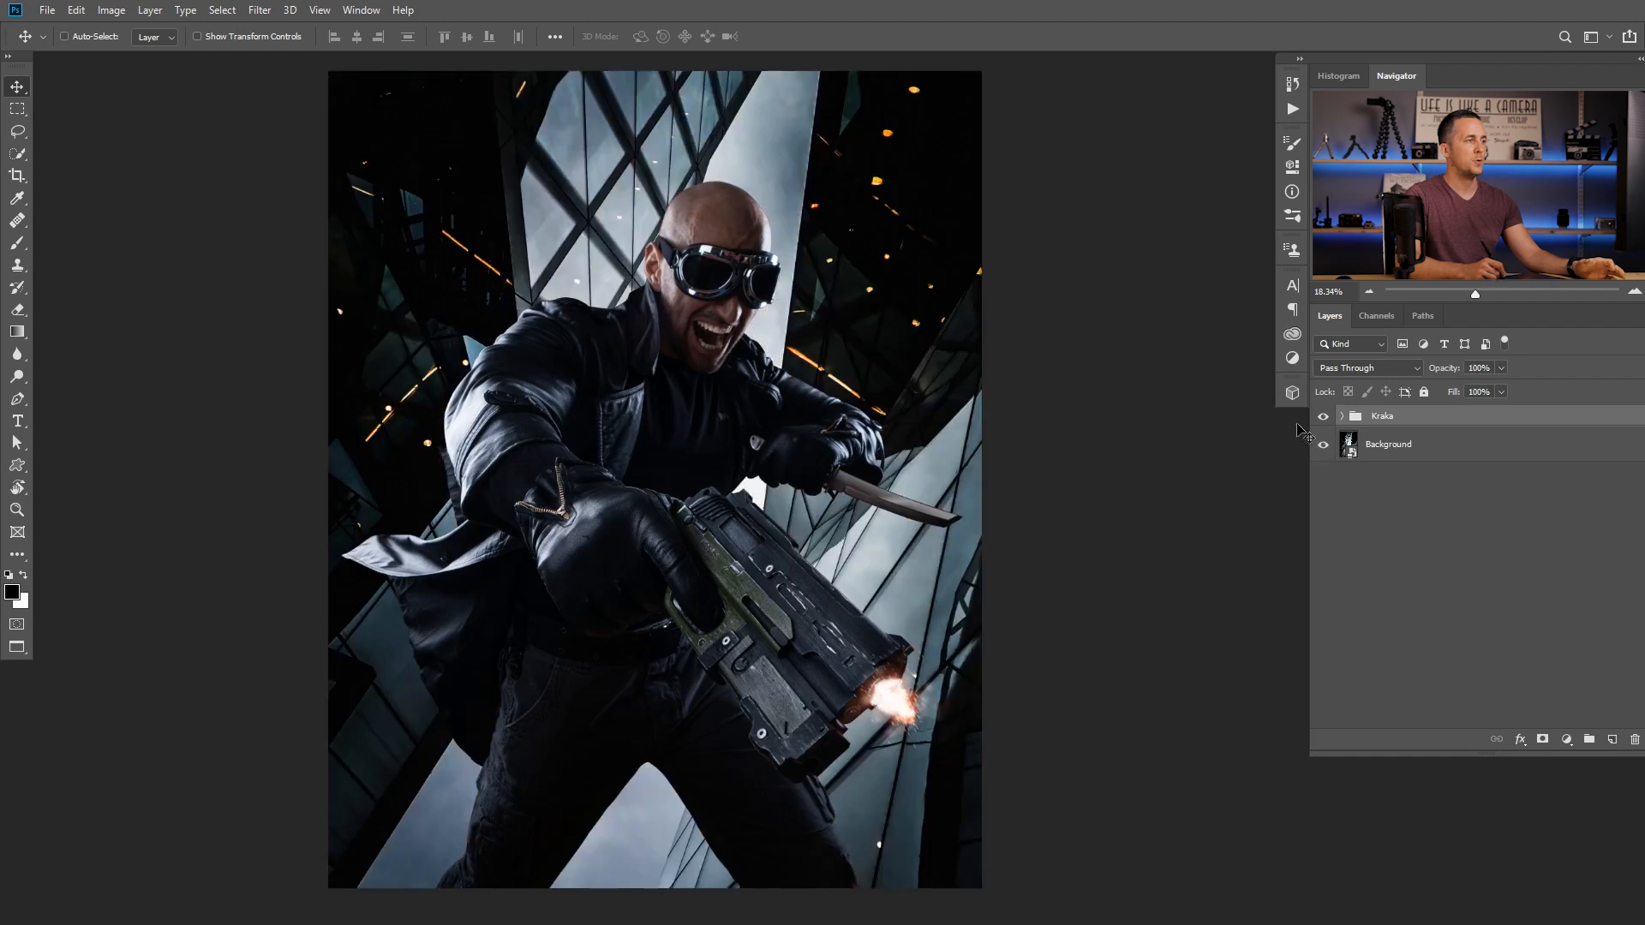
click(1342, 415)
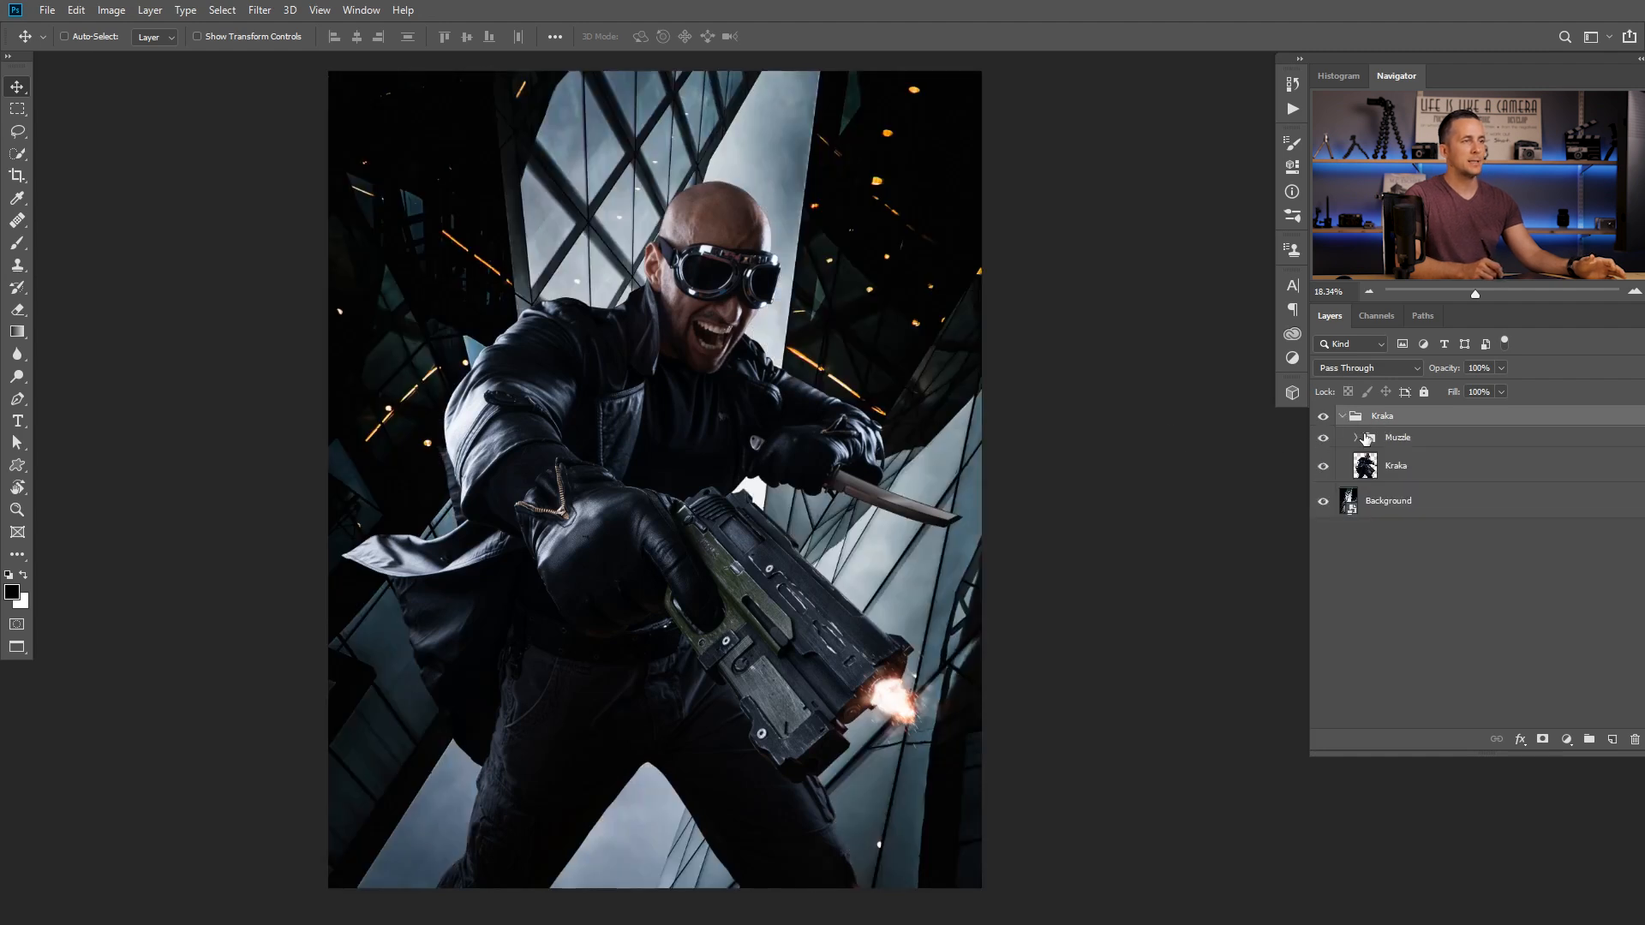
click(1325, 466)
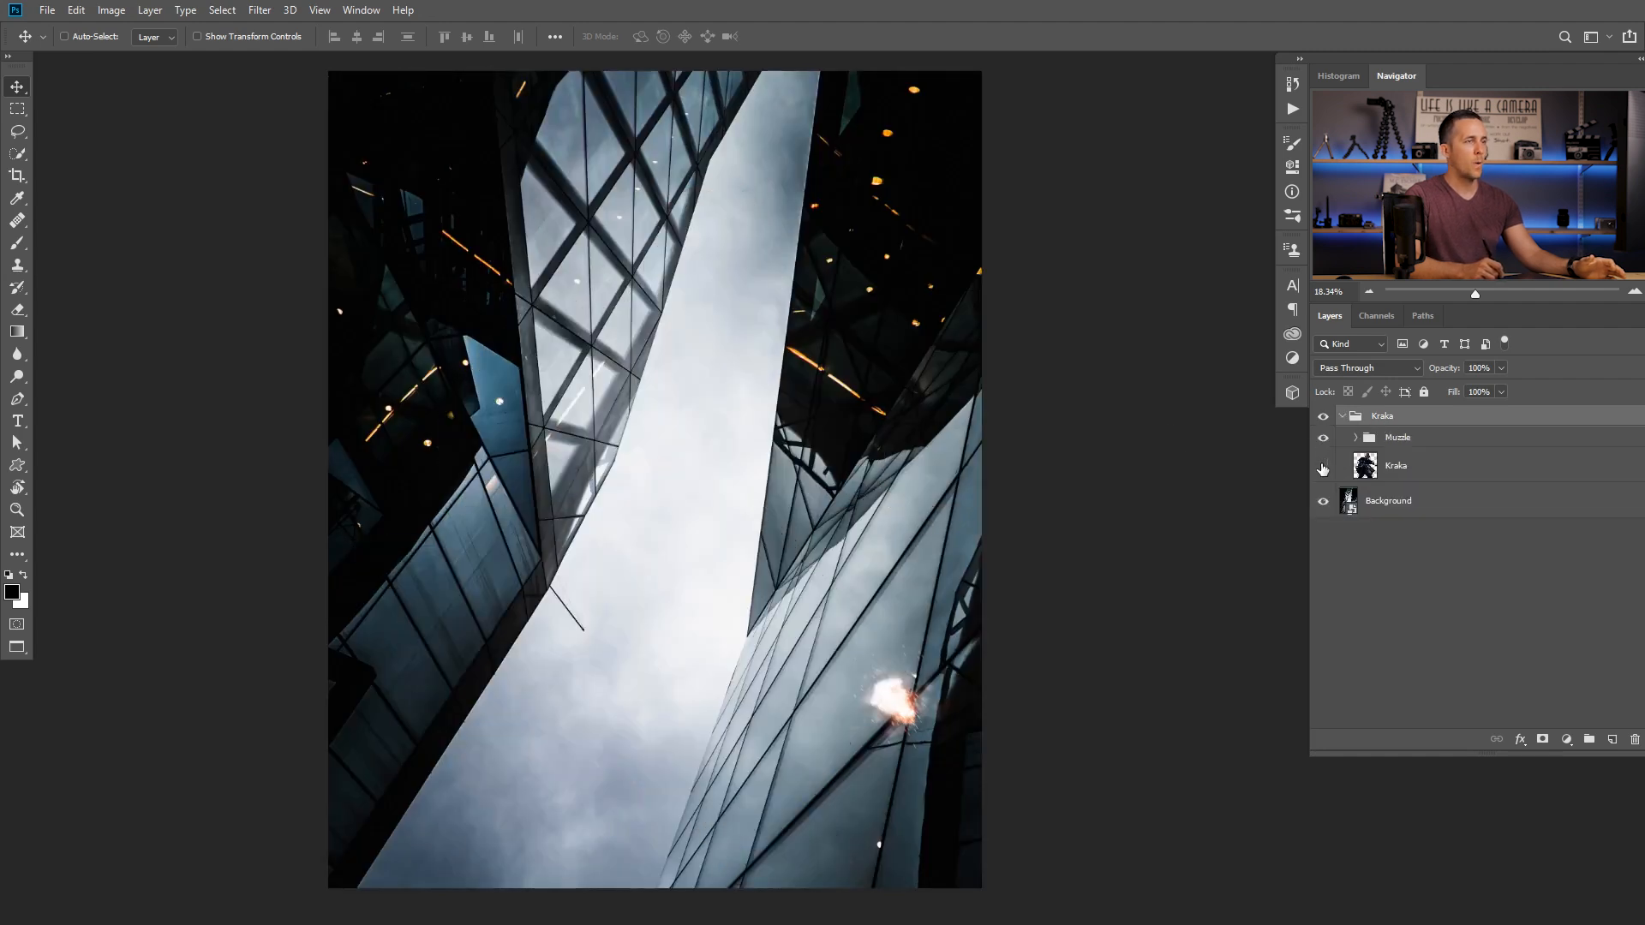
click(1322, 467)
click(1323, 438)
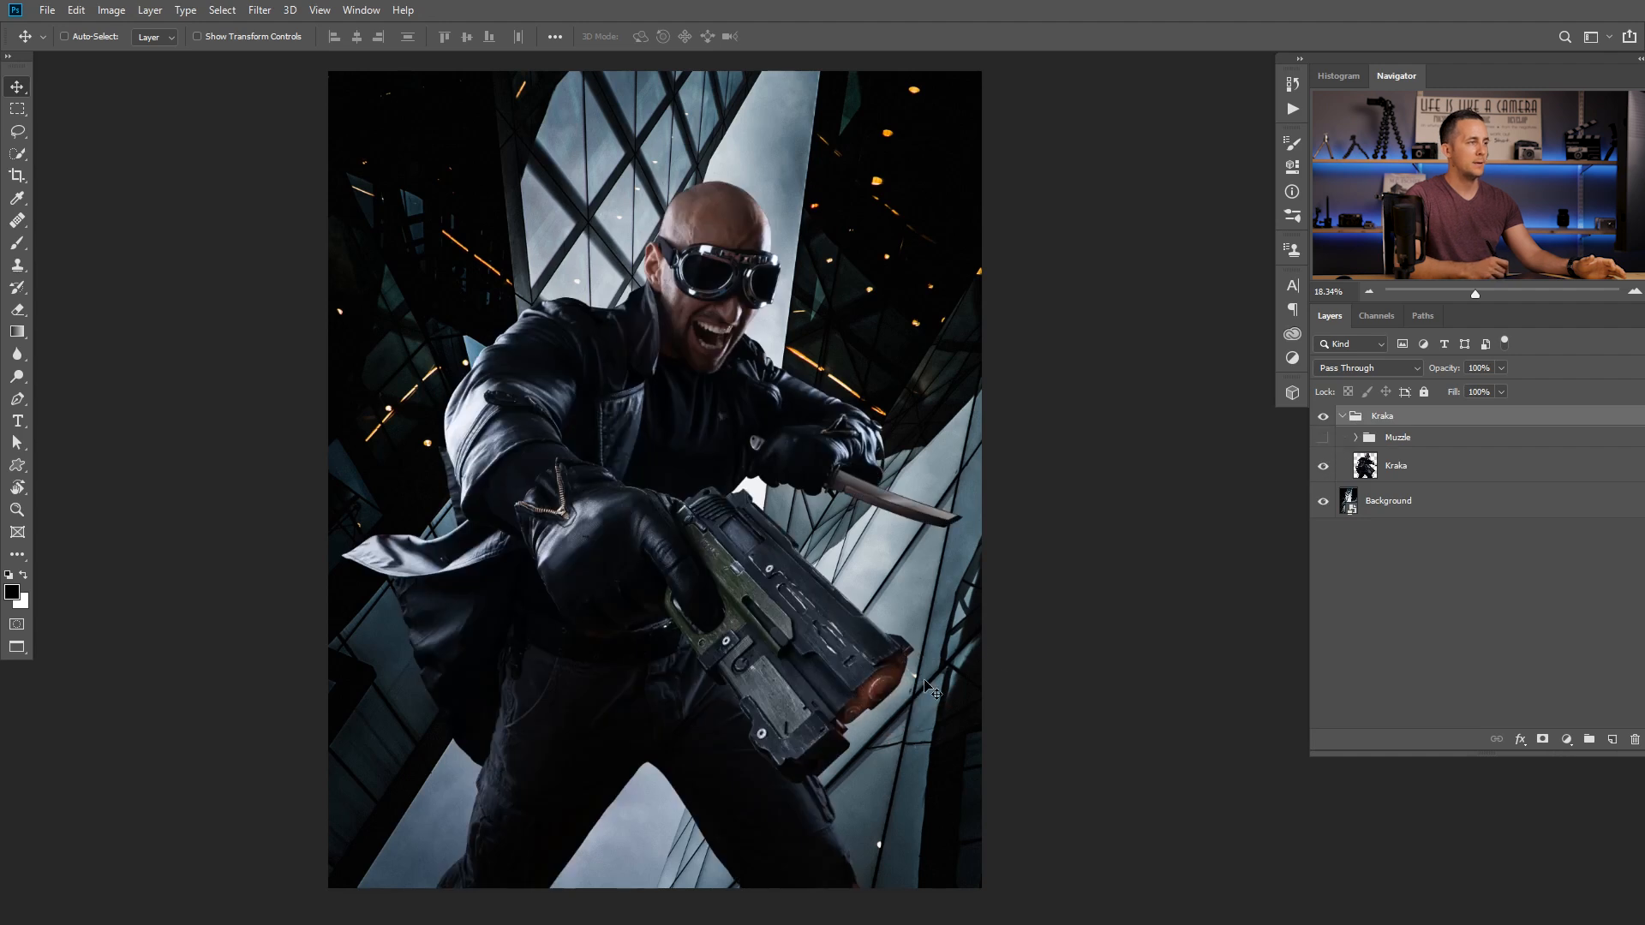
click(1324, 440)
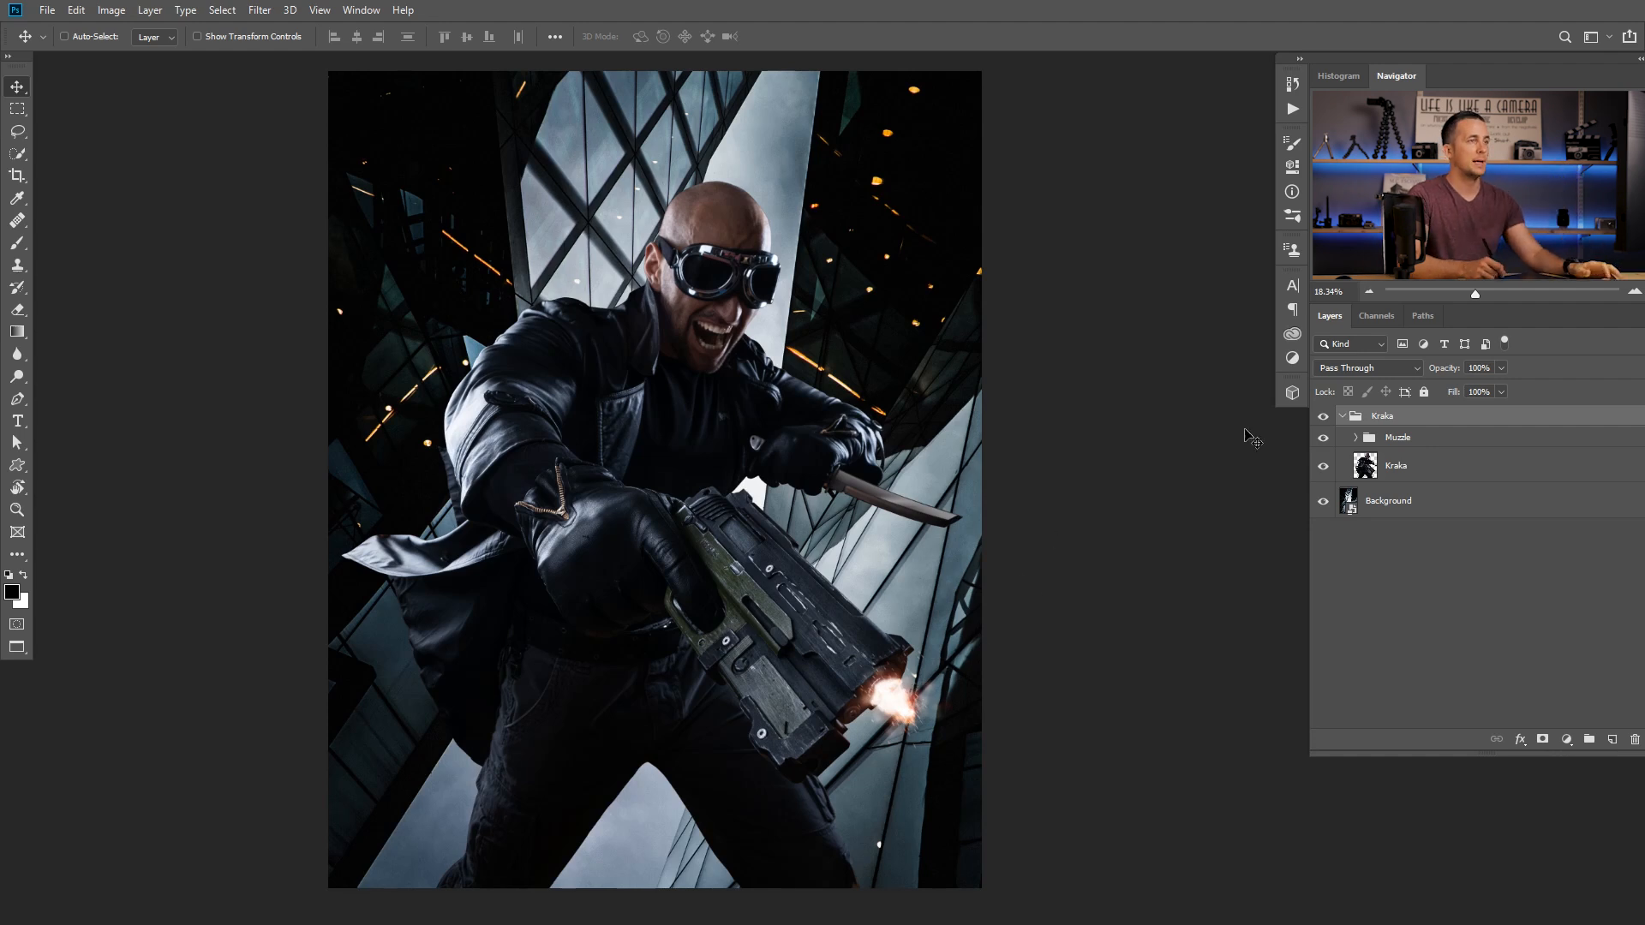
click(1323, 415)
click(1323, 415)
click(1342, 416)
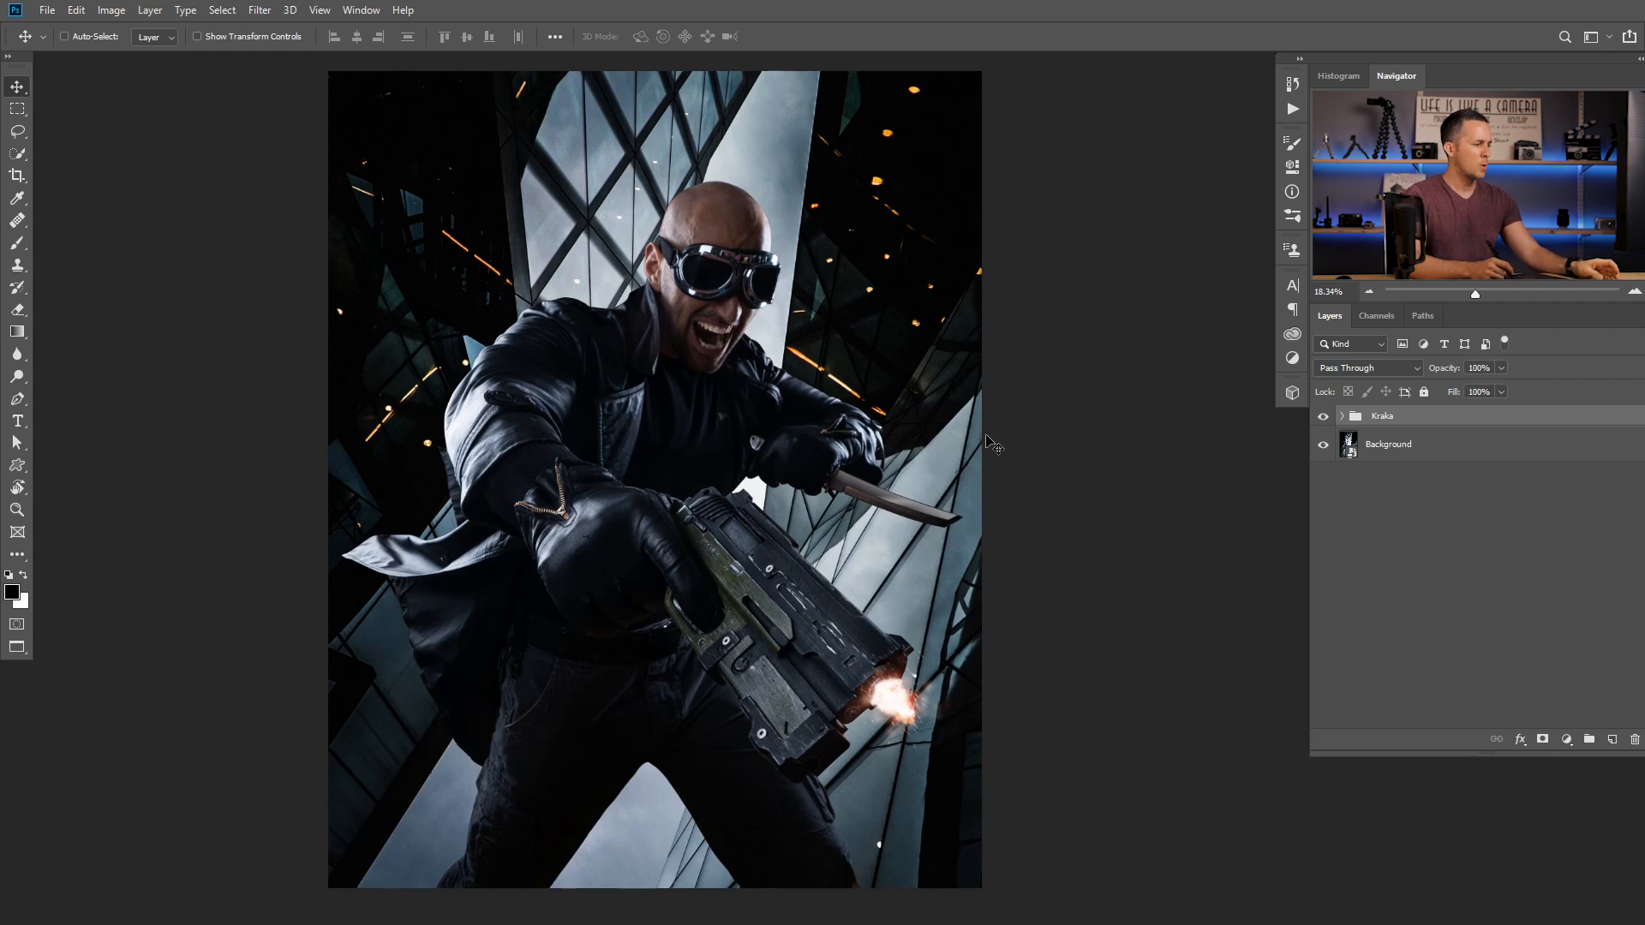
Review the other open stock images, including the dark blue clouds and the shattered glass on black
key(ctrl+Tab)
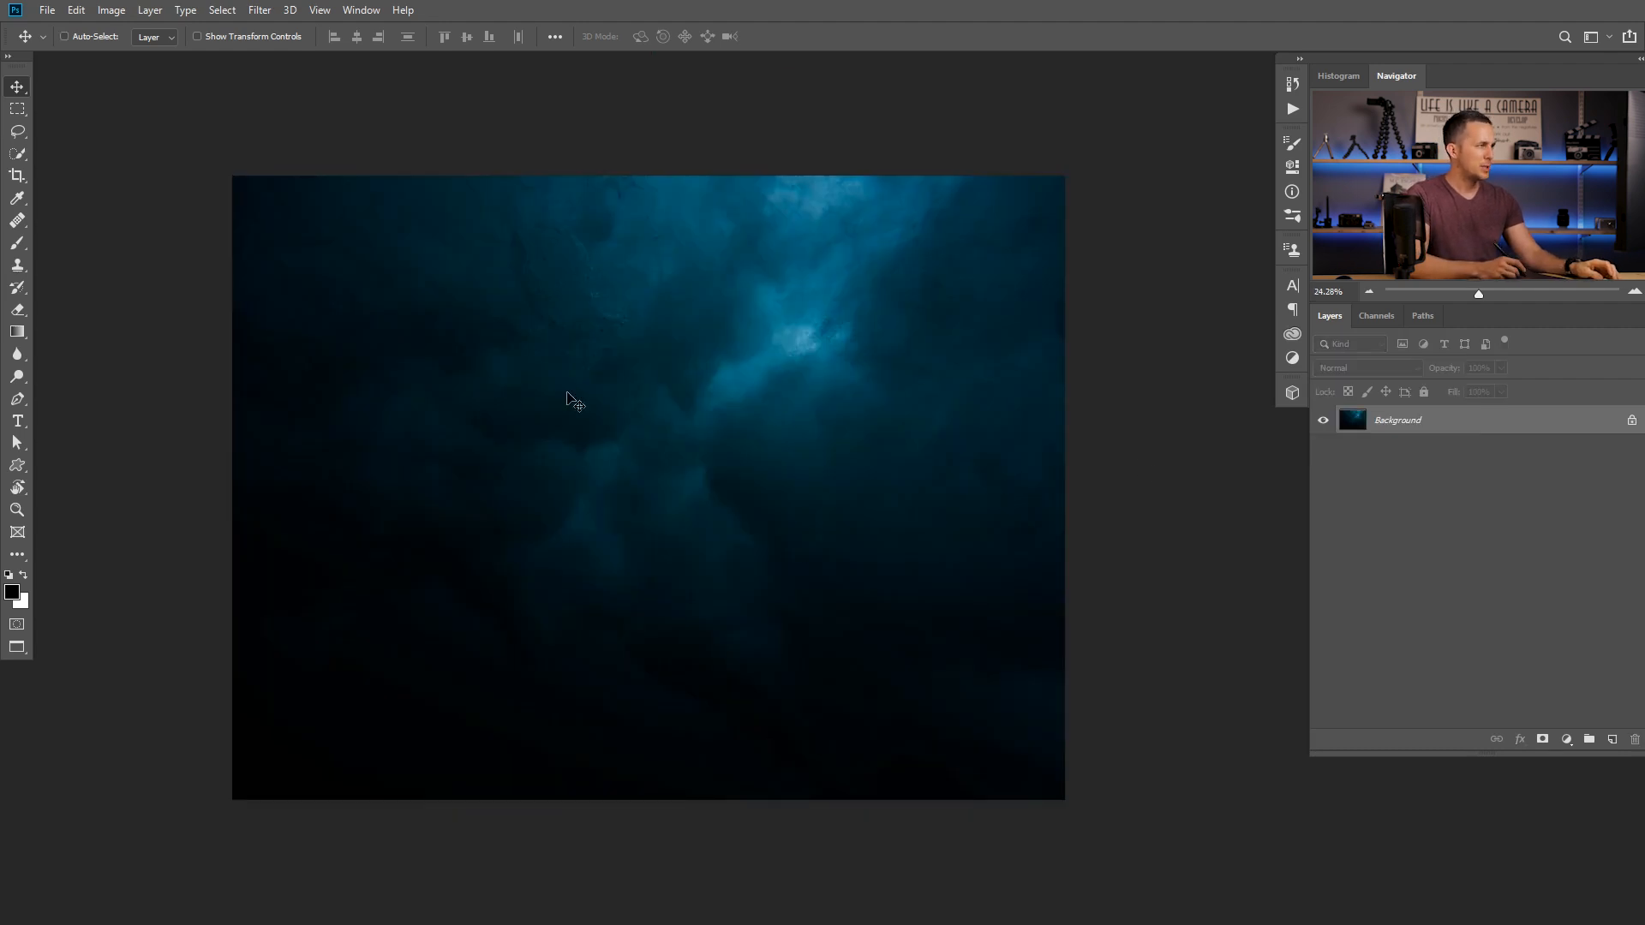
scroll(595, 279, up, 5)
mouse_move(630, 467)
mouse_down()
mouse_move(608, 278)
mouse_move(634, 332)
mouse_up()
mouse_move(767, 389)
mouse_down()
mouse_move(668, 459)
mouse_move(731, 436)
mouse_up()
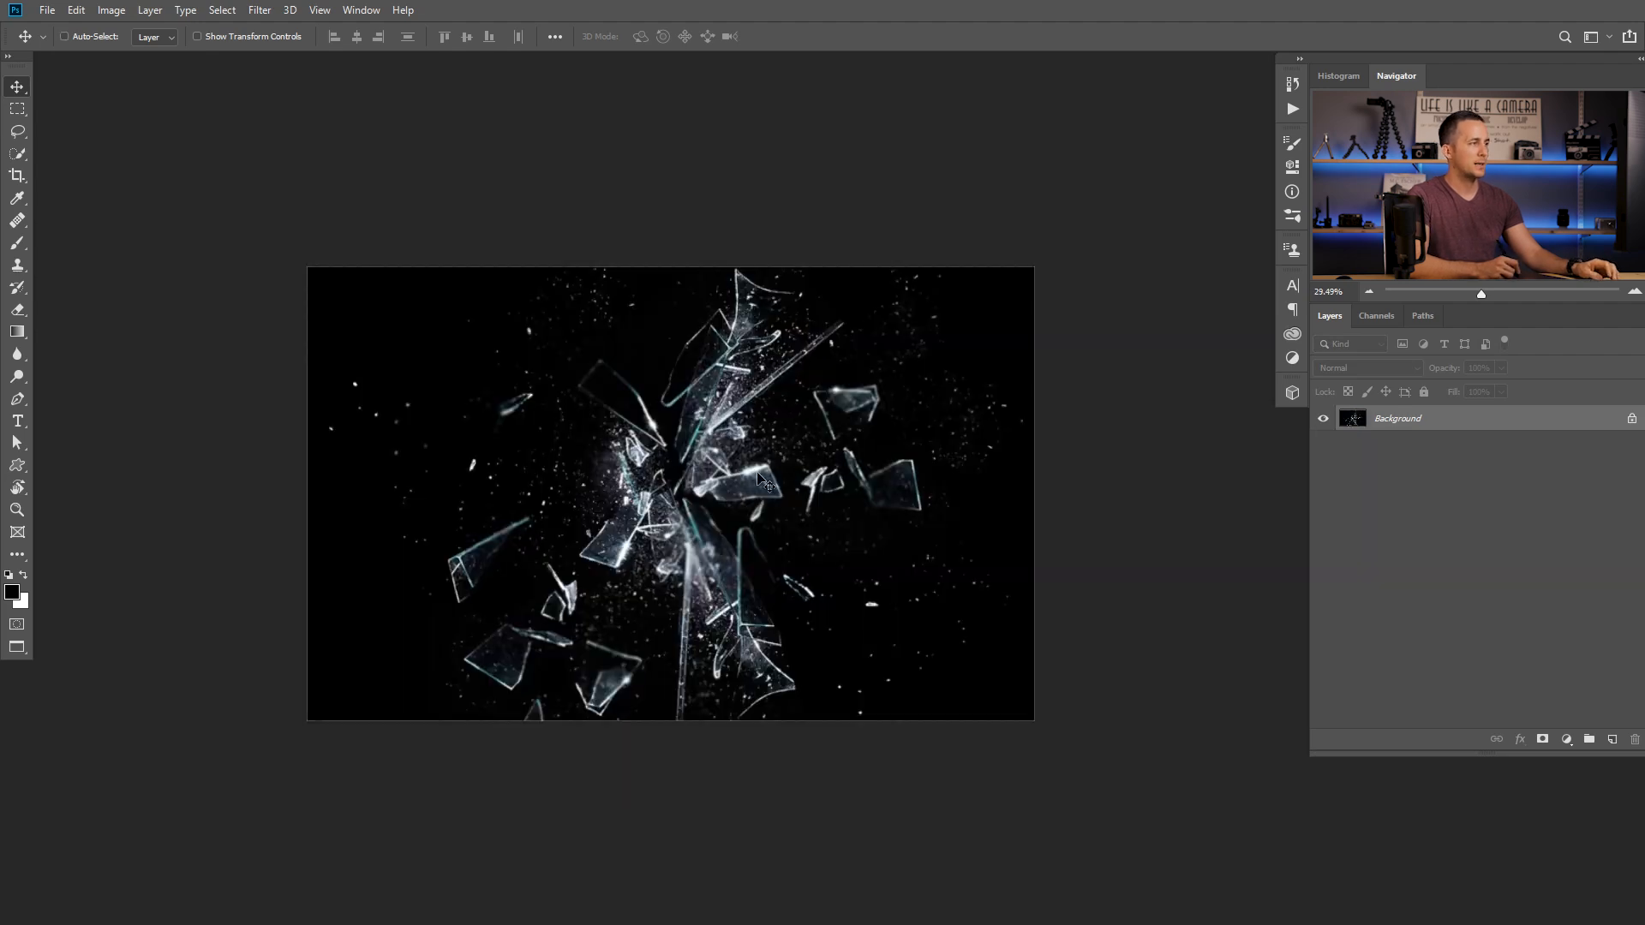
key(ctrl+Tab)
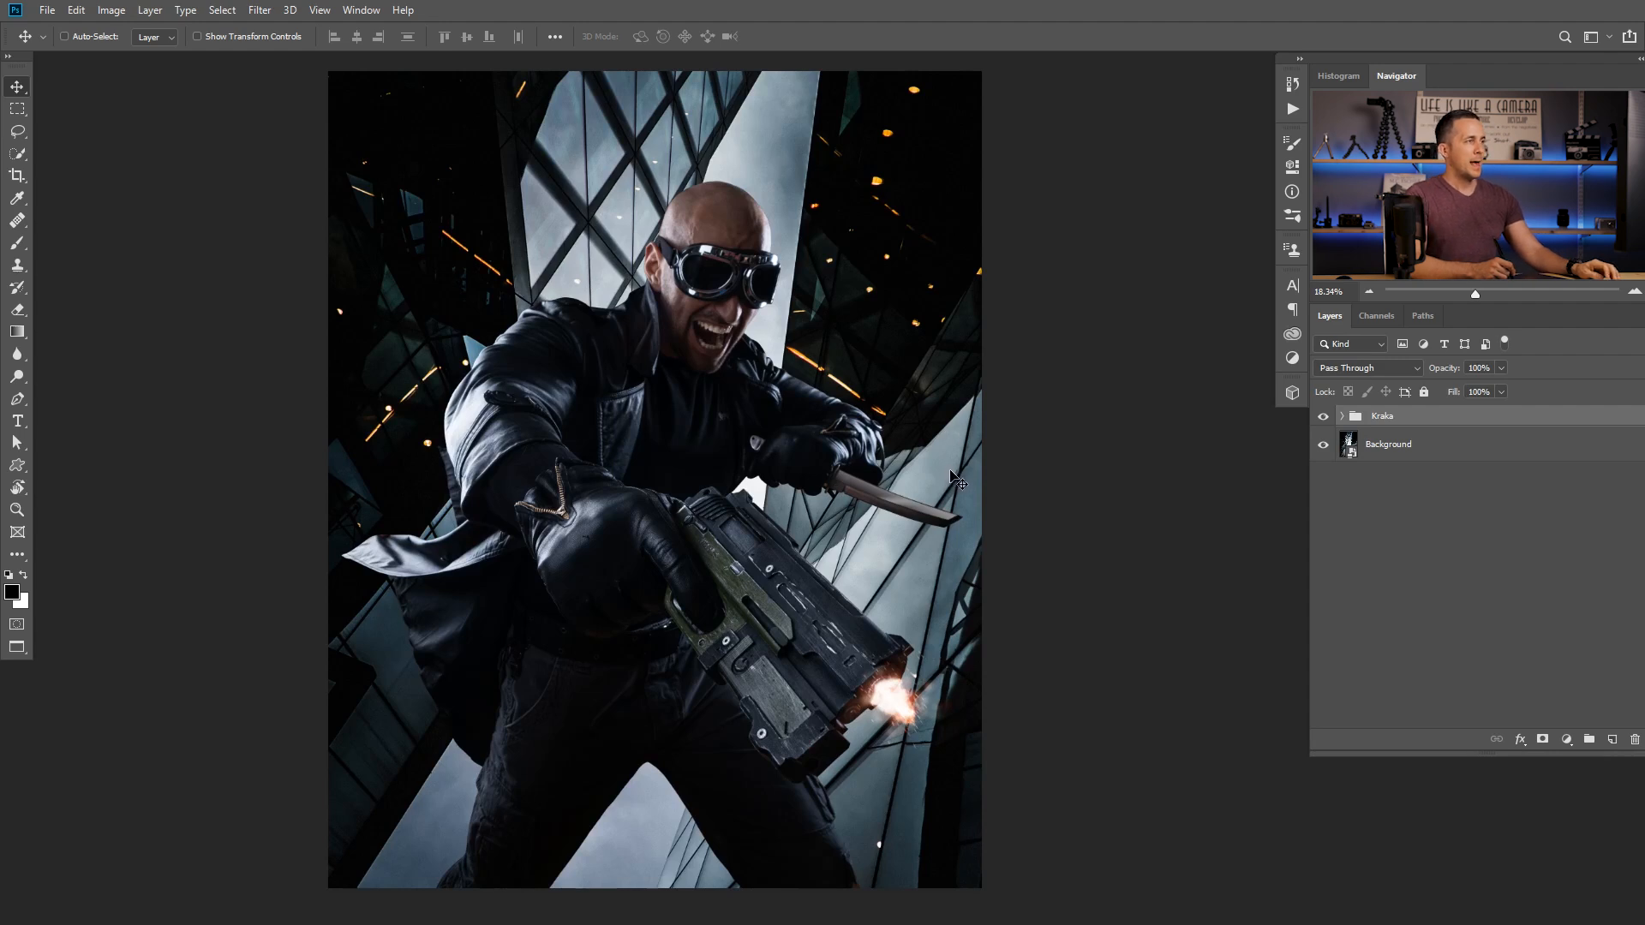
Bring the masked glass shards layer from its own document into the composite above the Kraka group
key(ctrl+Tab)
key(ctrl+Tab)
key(ctrl+Tab)
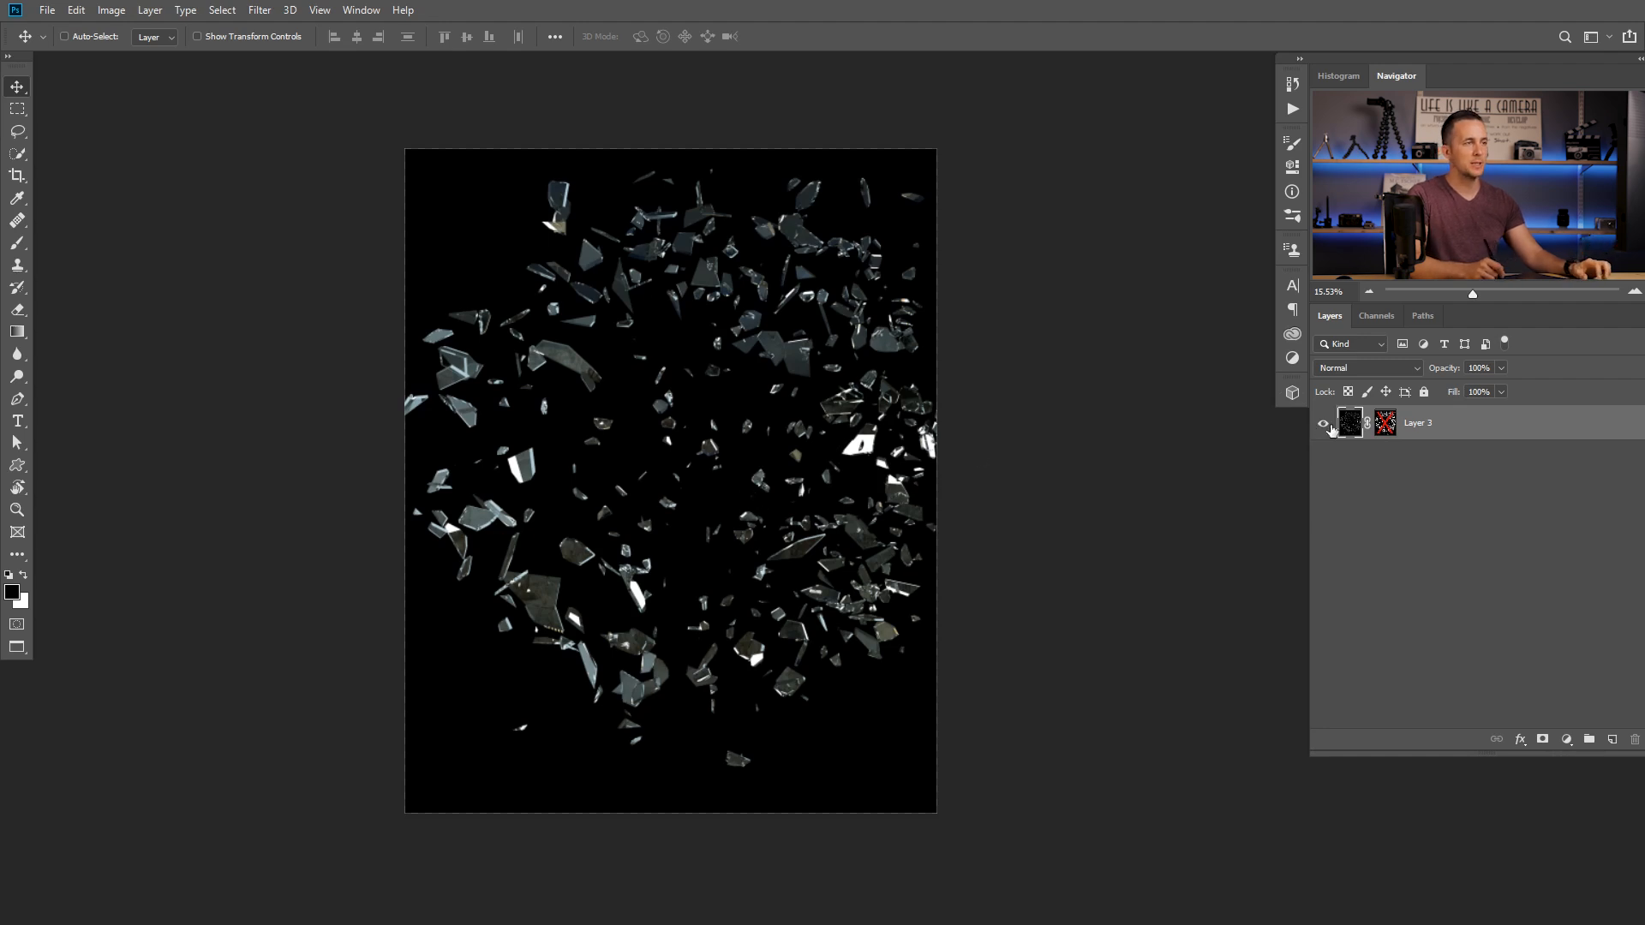
key(ctrl+Tab)
key(ctrl+Tab)
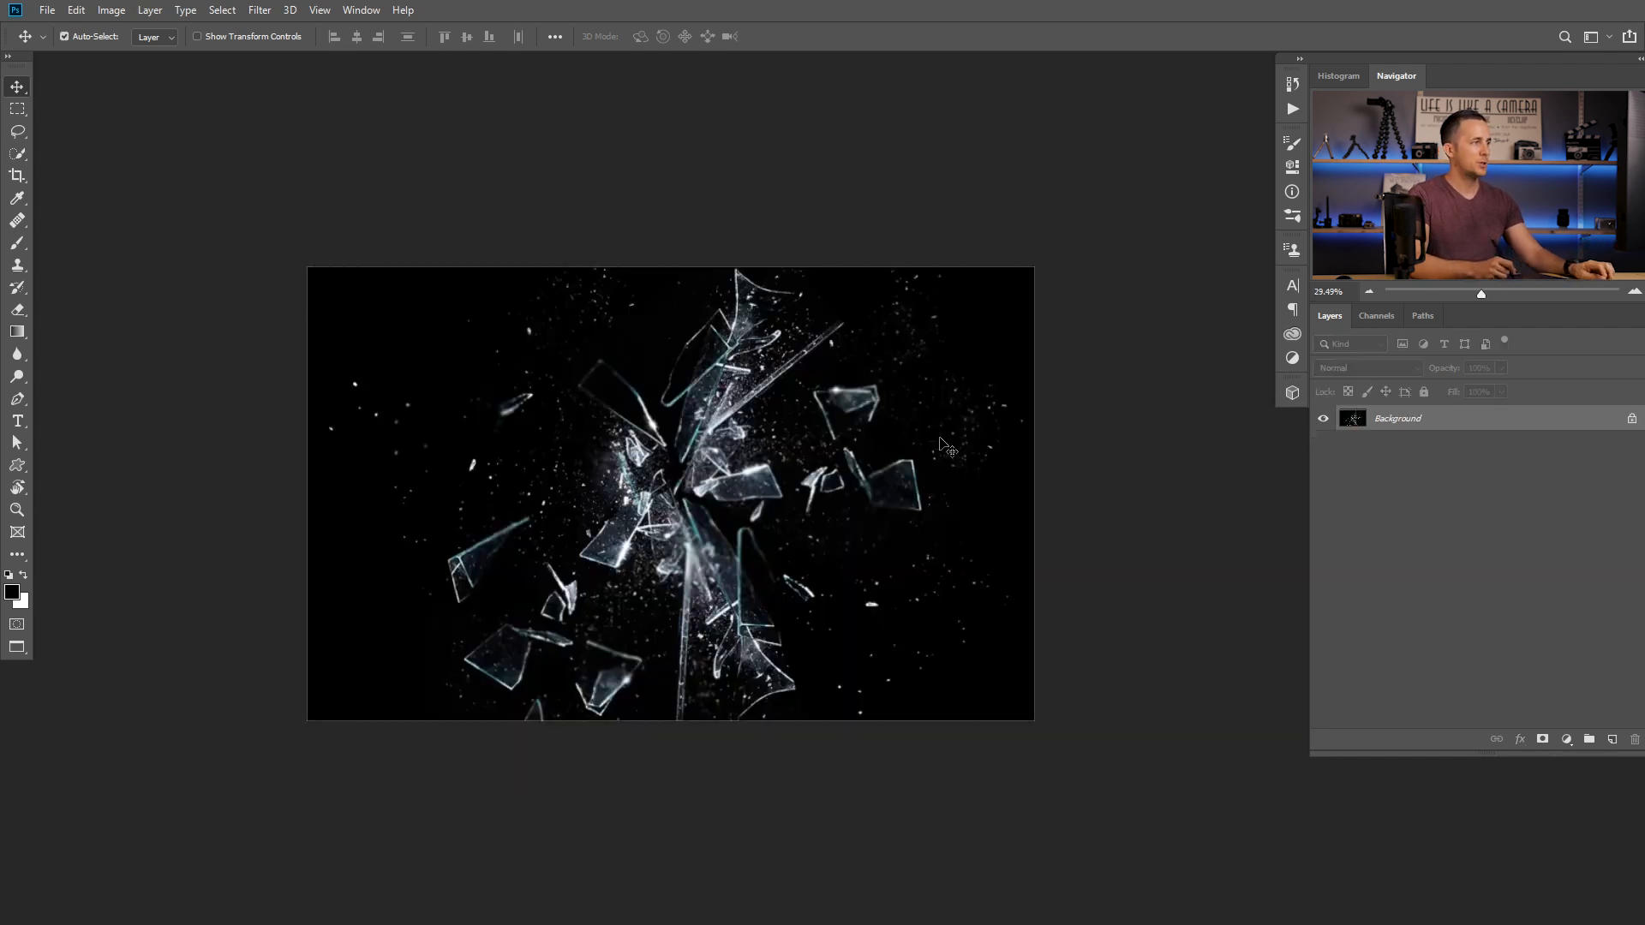
key(ctrl+Tab)
key(ctrl+Tab)
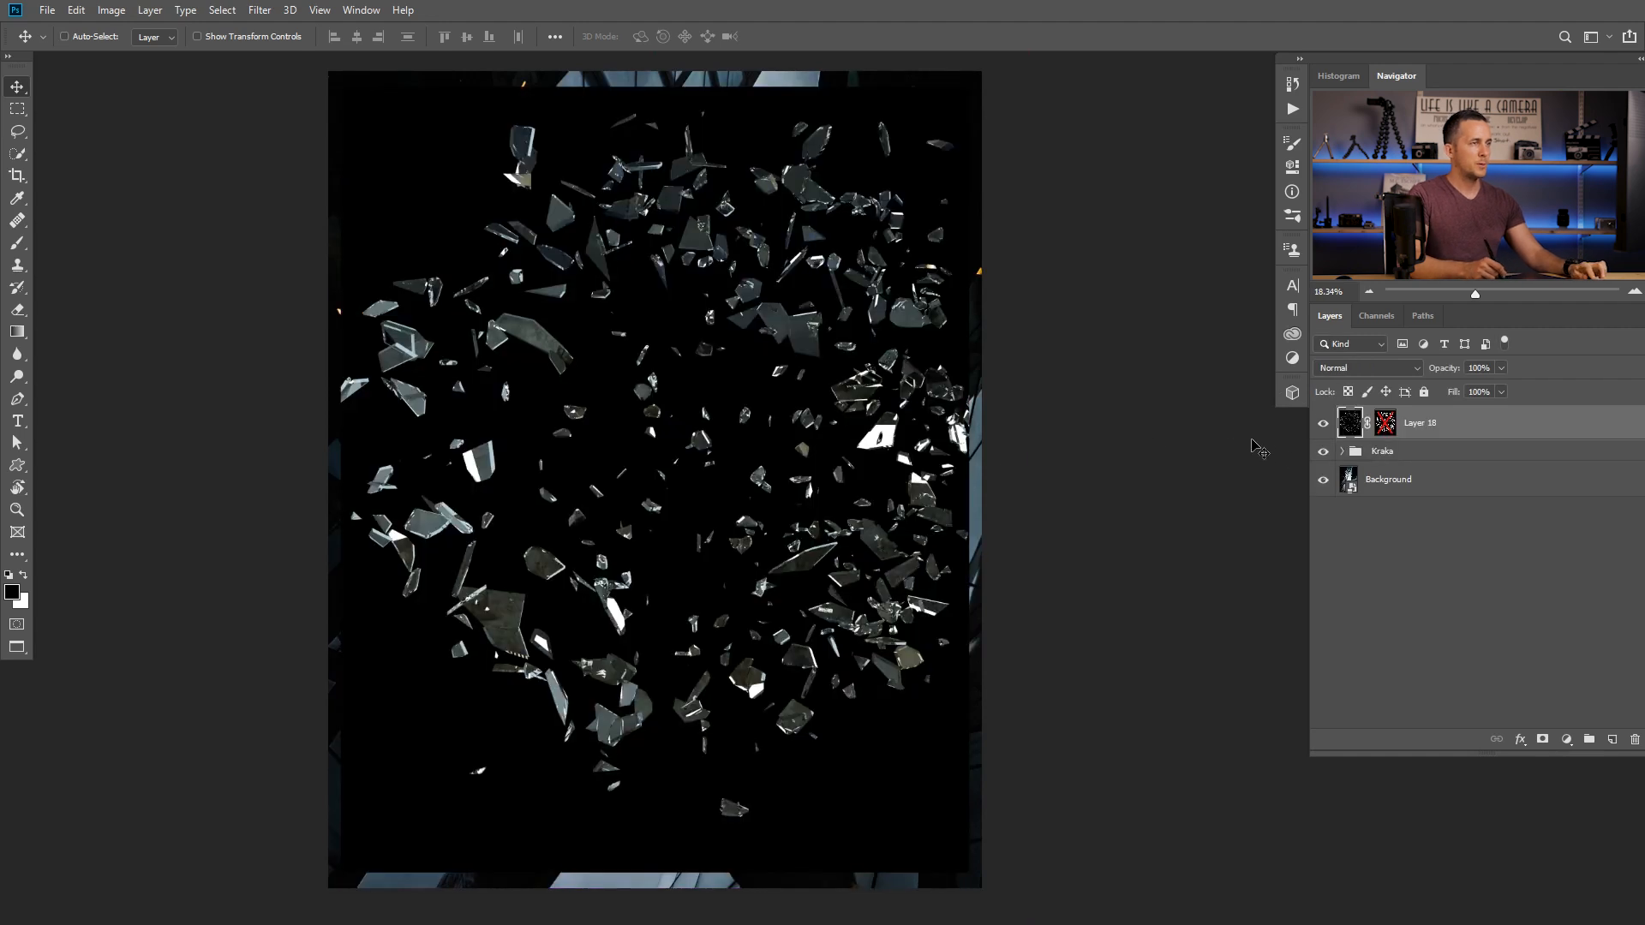
Set the glass shards layer's blend mode to Screen and place it below the Kraka group
click(1367, 368)
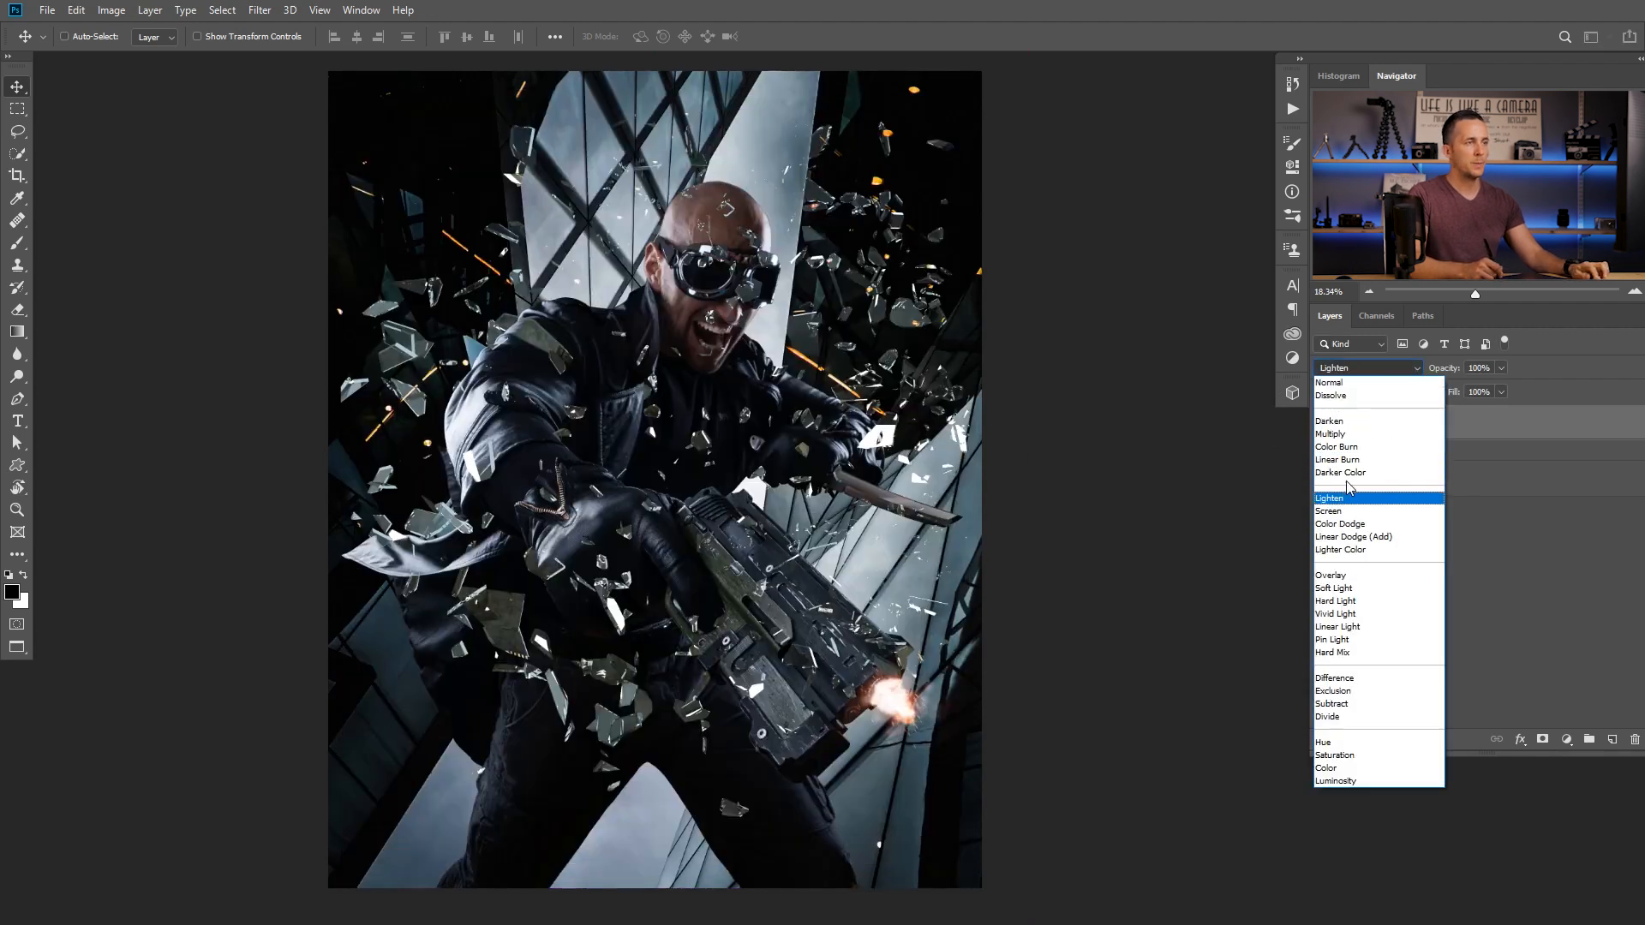
click(1342, 513)
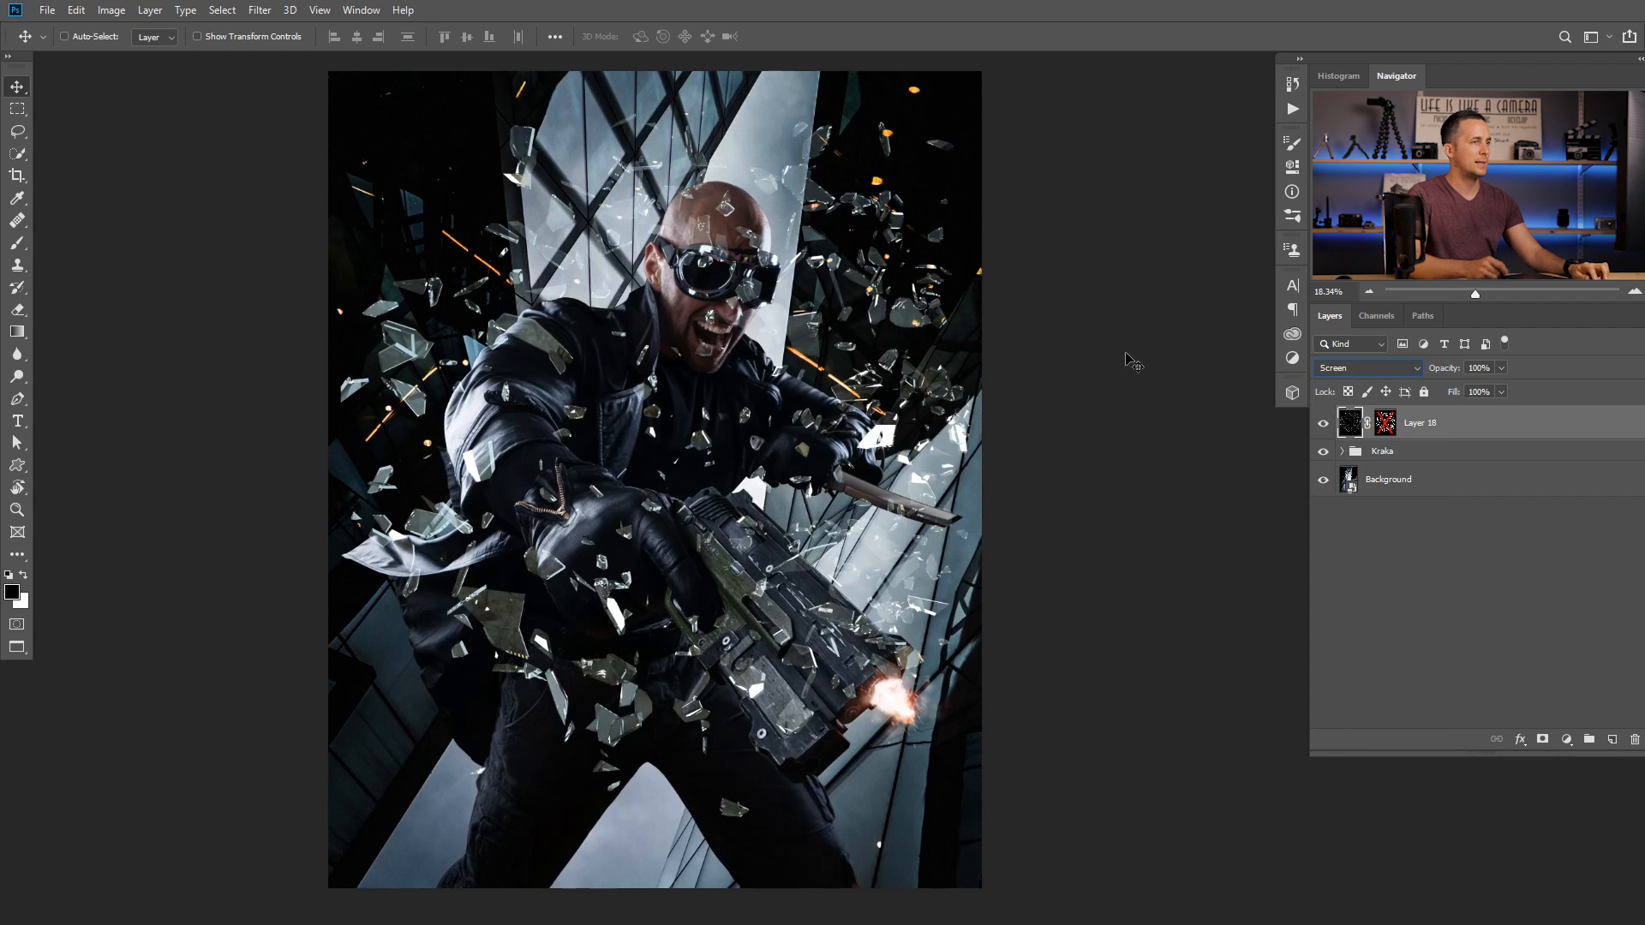
drag(1348, 423, 1350, 464)
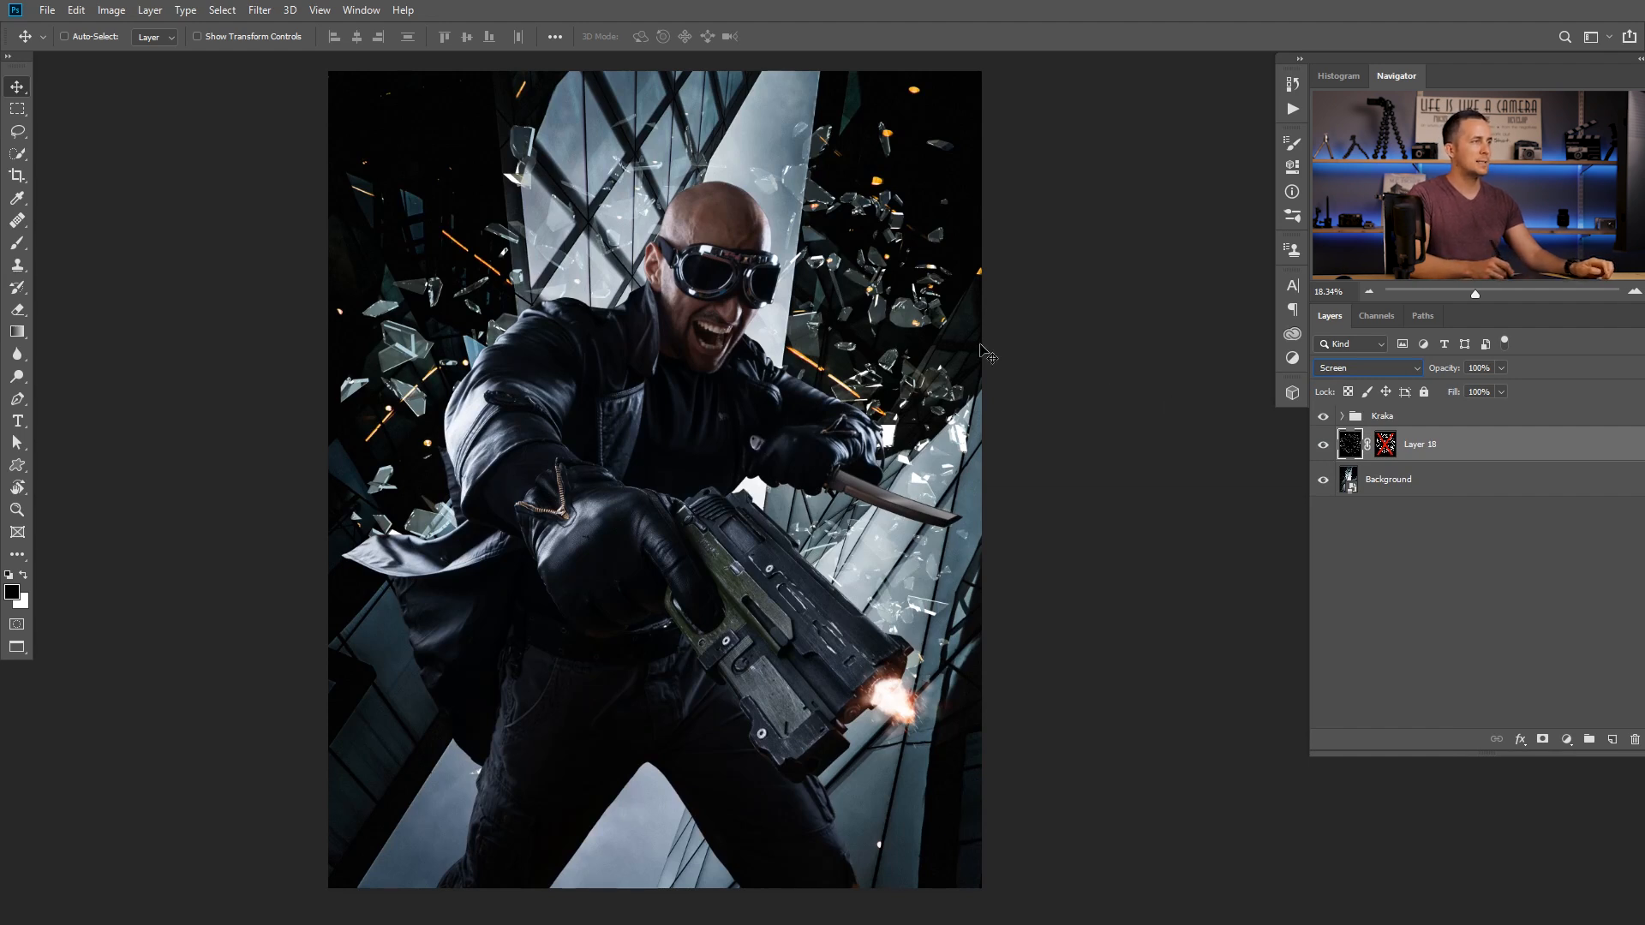
Set the glass shards layer back to Normal blending, and enable and apply its layer mask
click(1352, 368)
scroll(1349, 385, up, 2)
click(1350, 383)
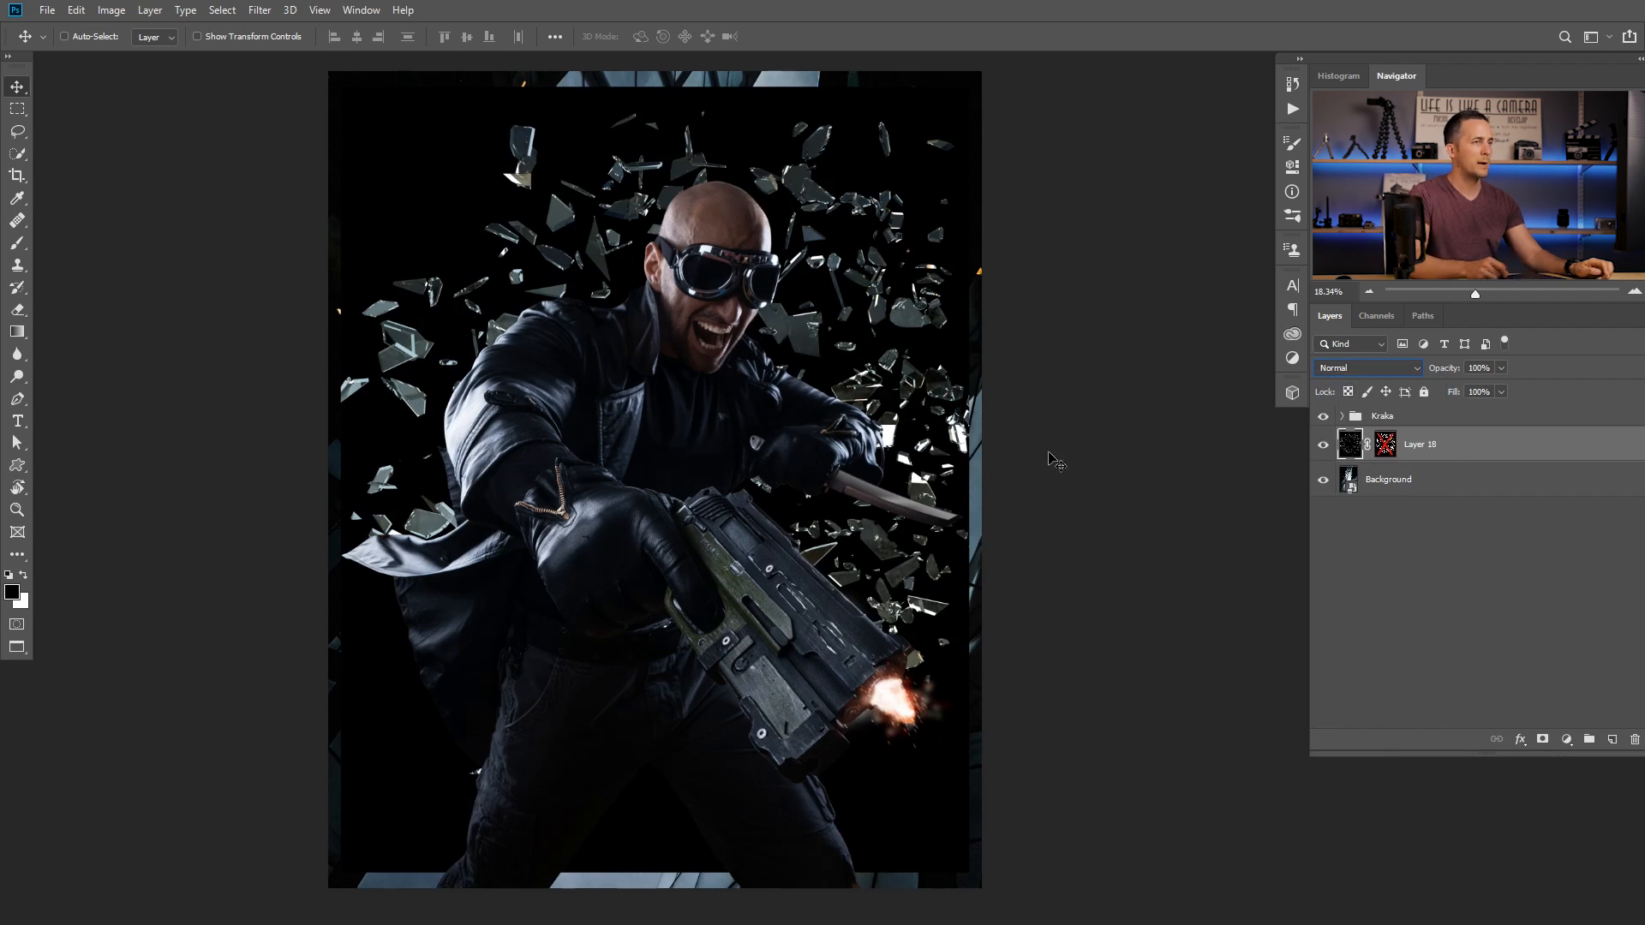
shift+click(1388, 452)
key(x)
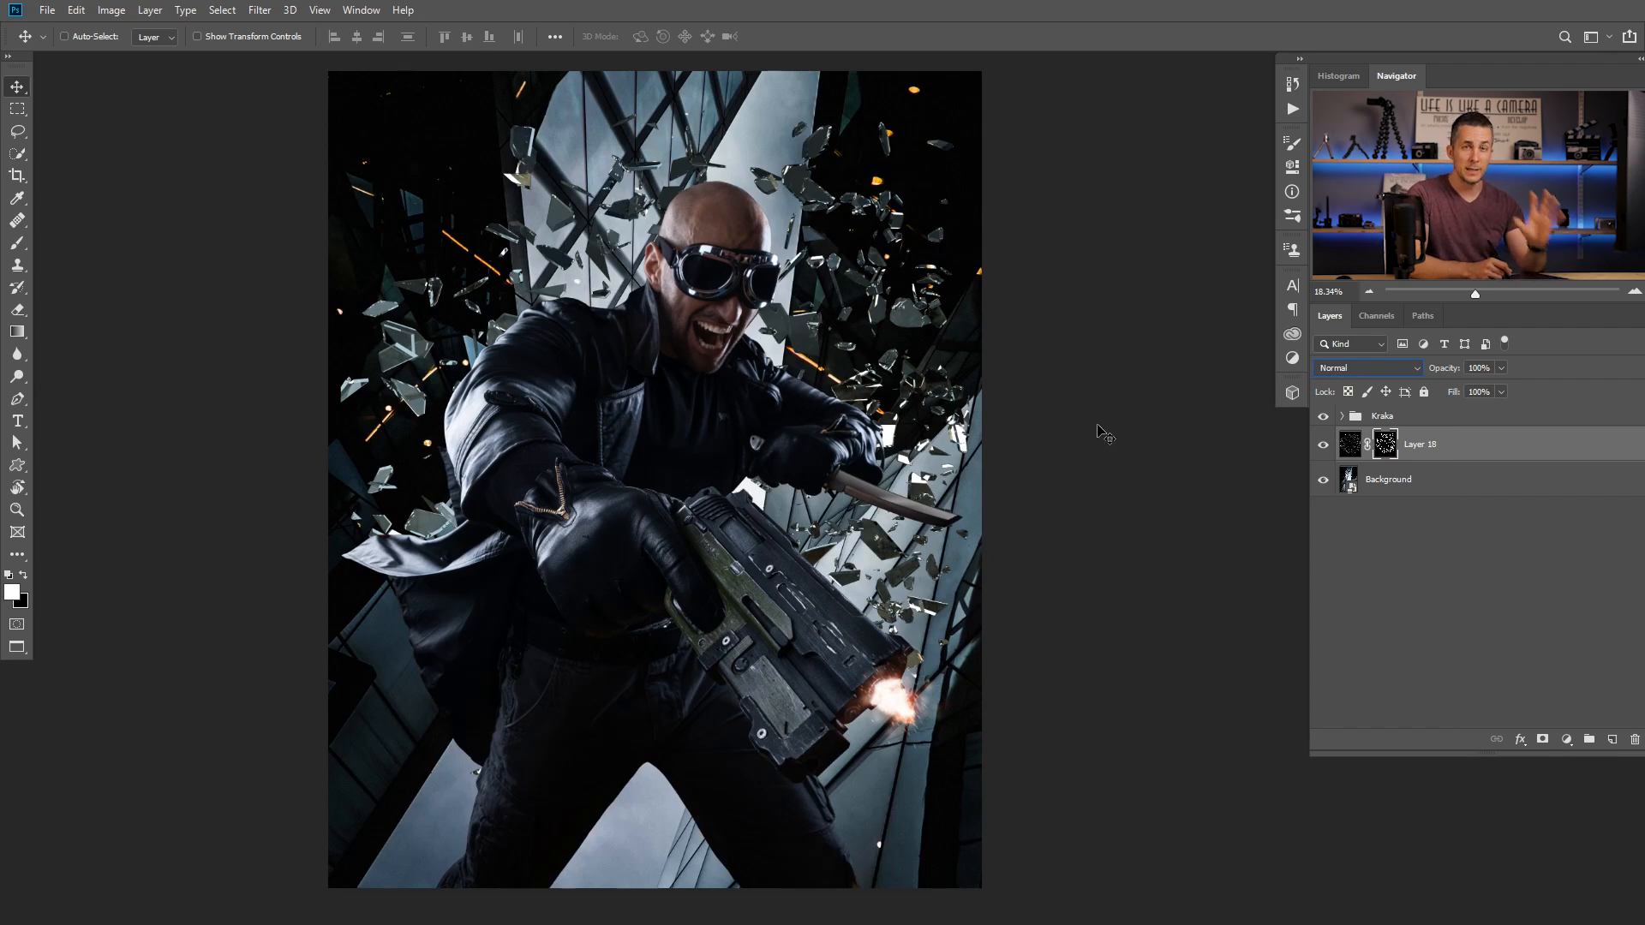
click(1340, 371)
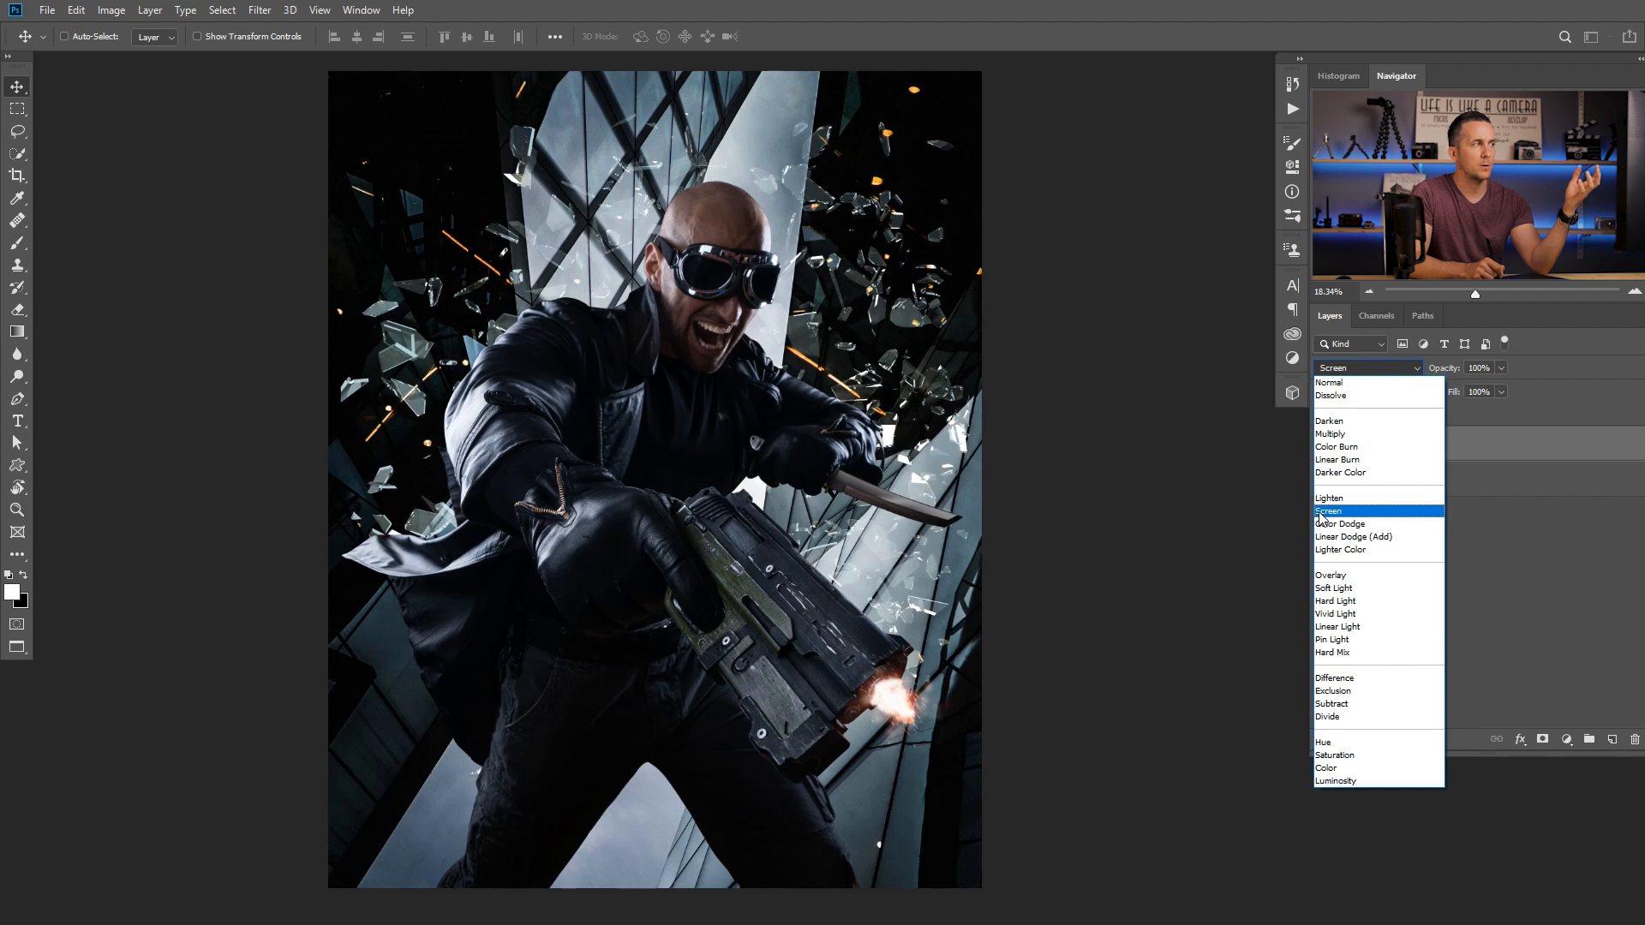
click(1330, 382)
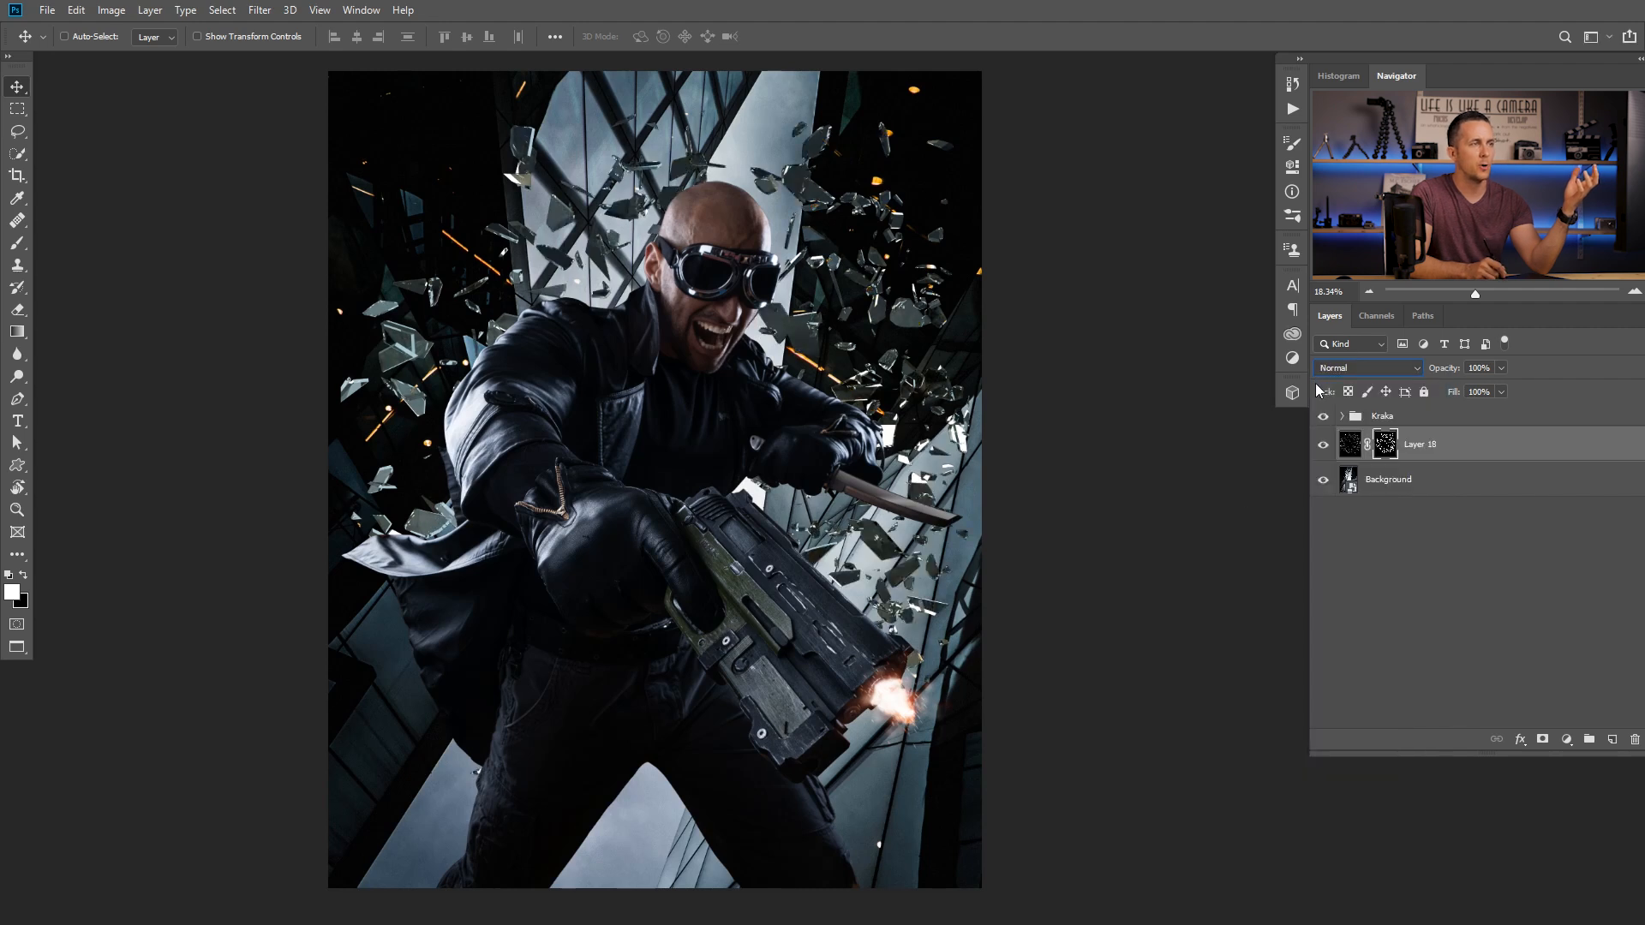
right_click(1387, 445)
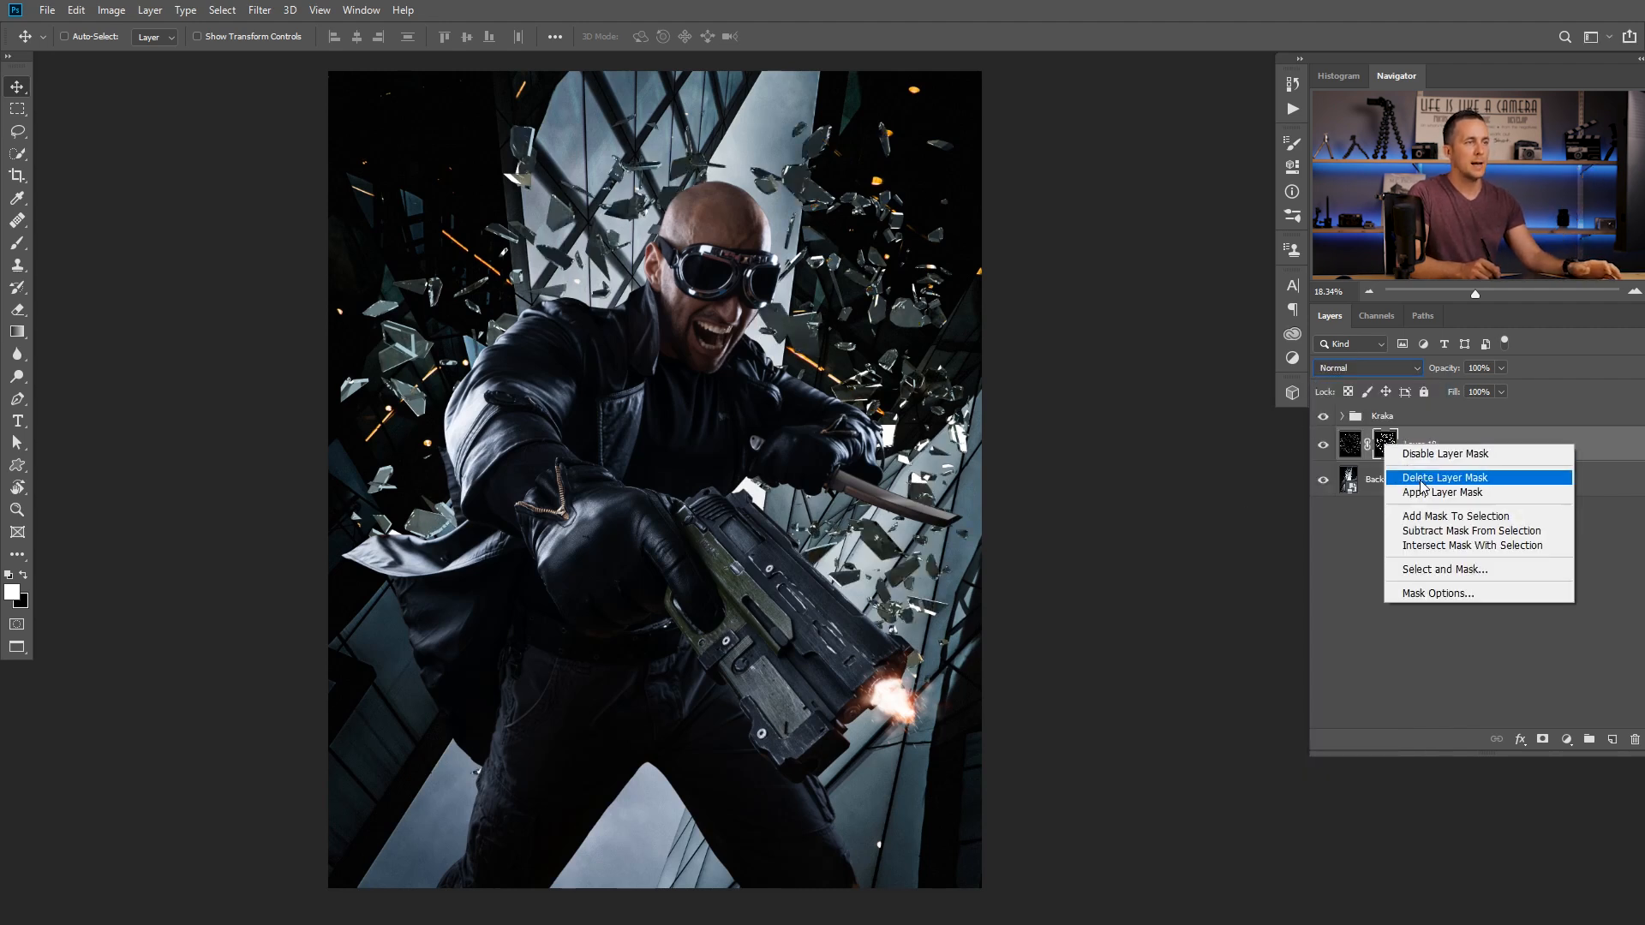
click(1424, 492)
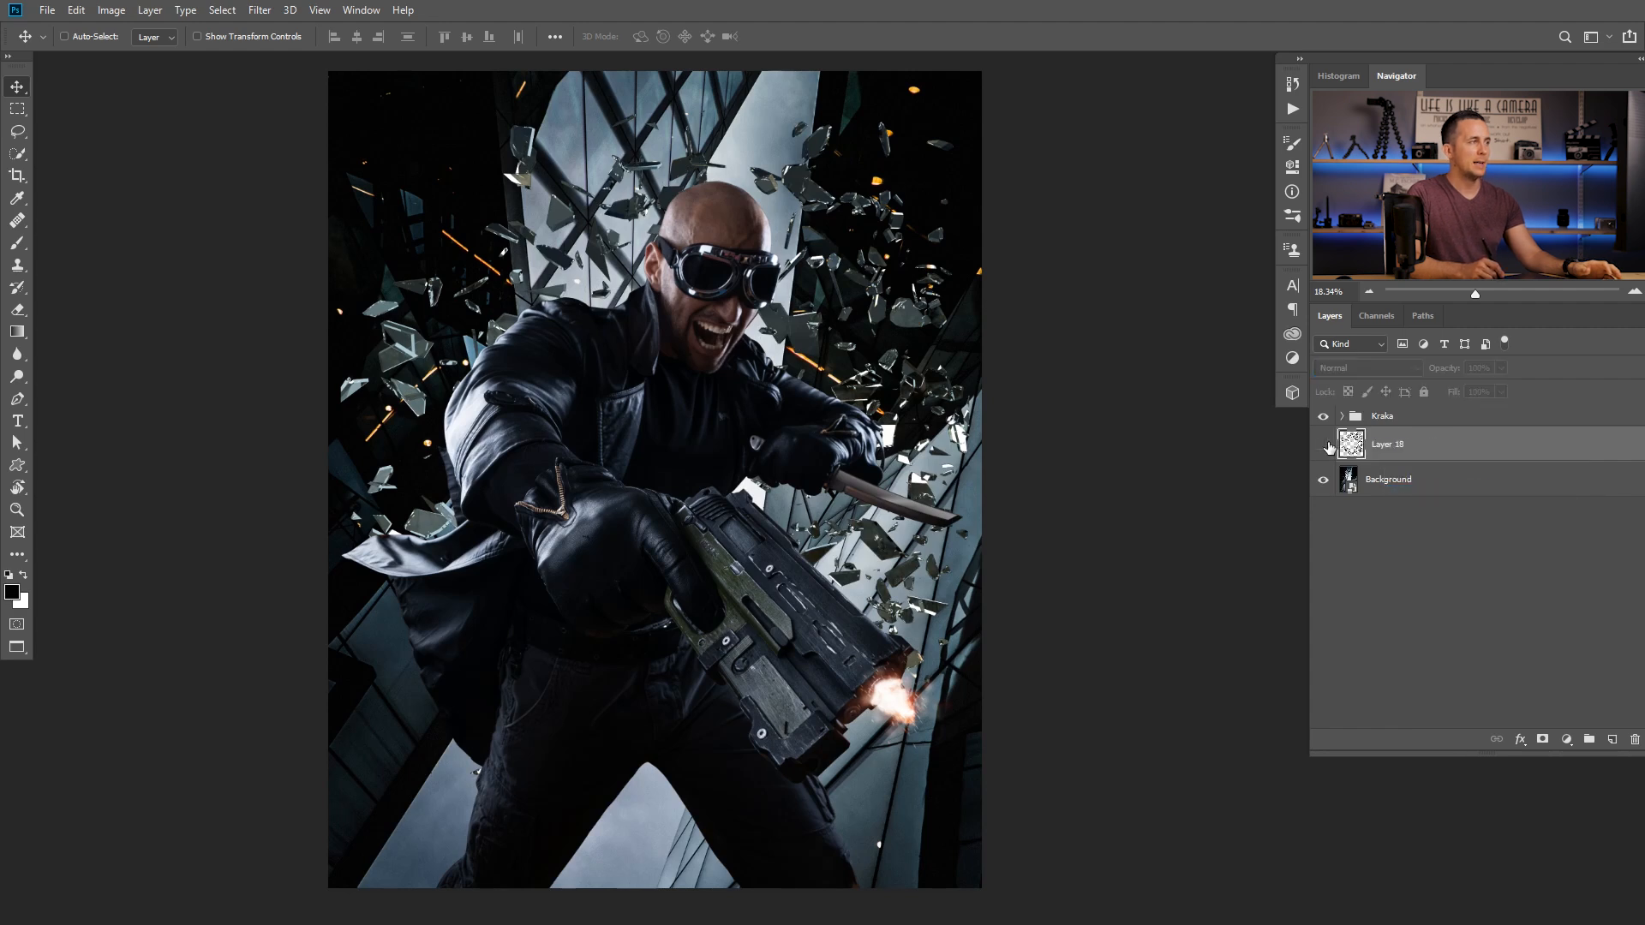
Rename the shards layer to Glass and shift the shards slightly up and to the left
double_click(1387, 444)
text(Glass)
key(Return)
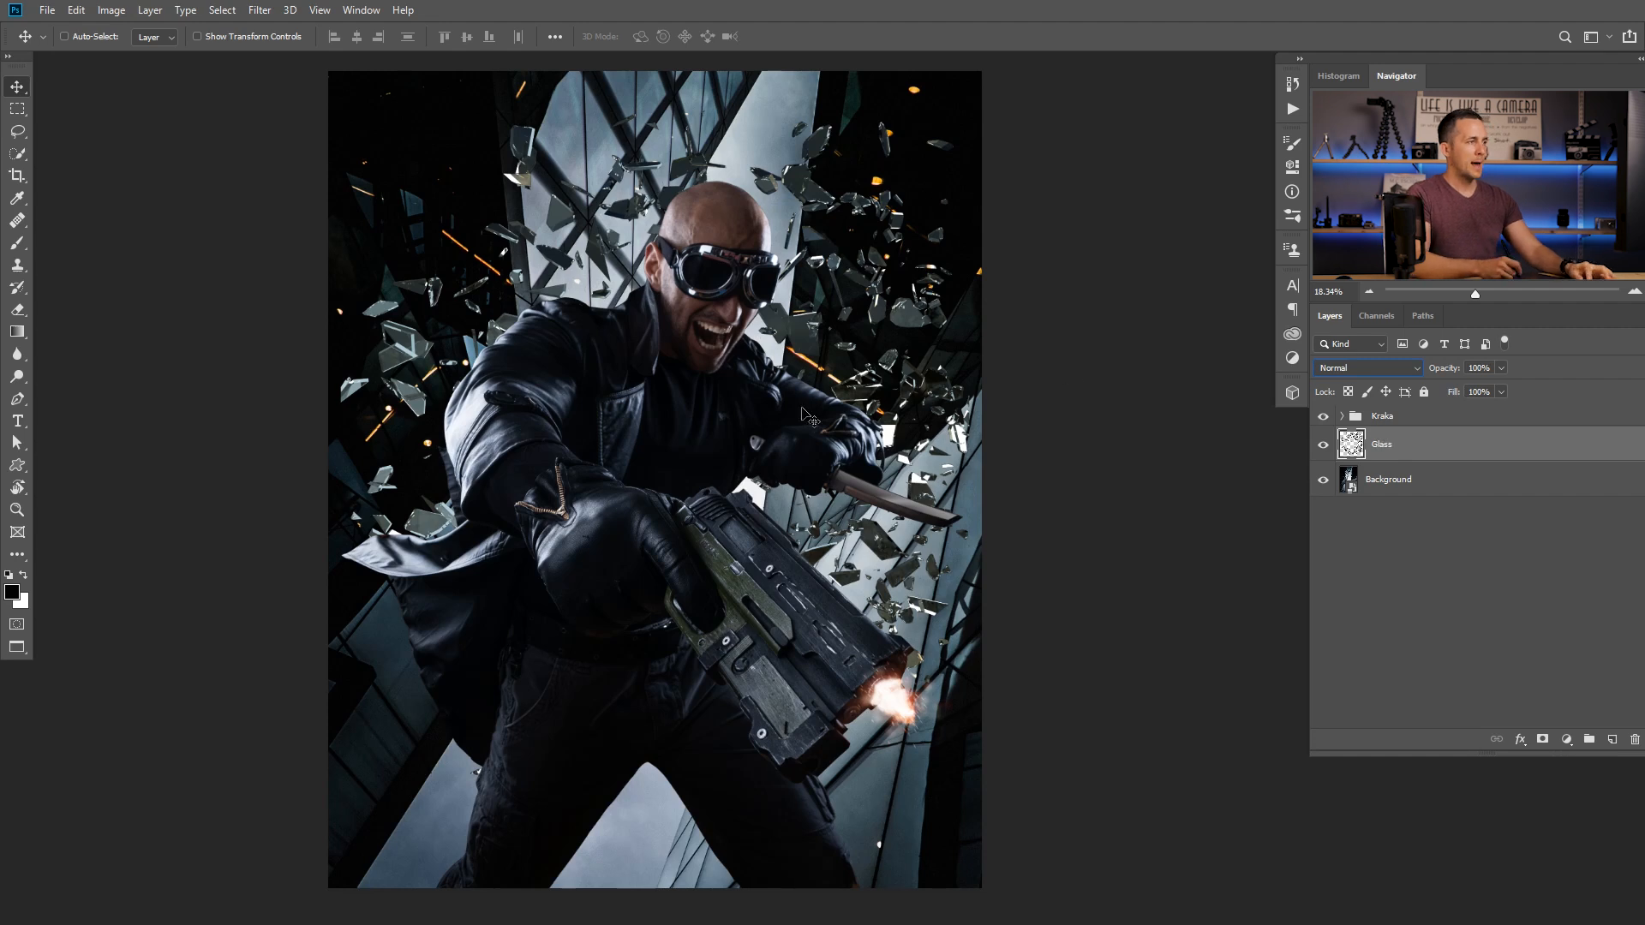
drag(843, 466, 759, 423)
Copy the entire orange sparks image and paste it into the composite directly above the Glass layer
key(ctrl+Tab)
key(ctrl+Tab)
key(ctrl+Tab)
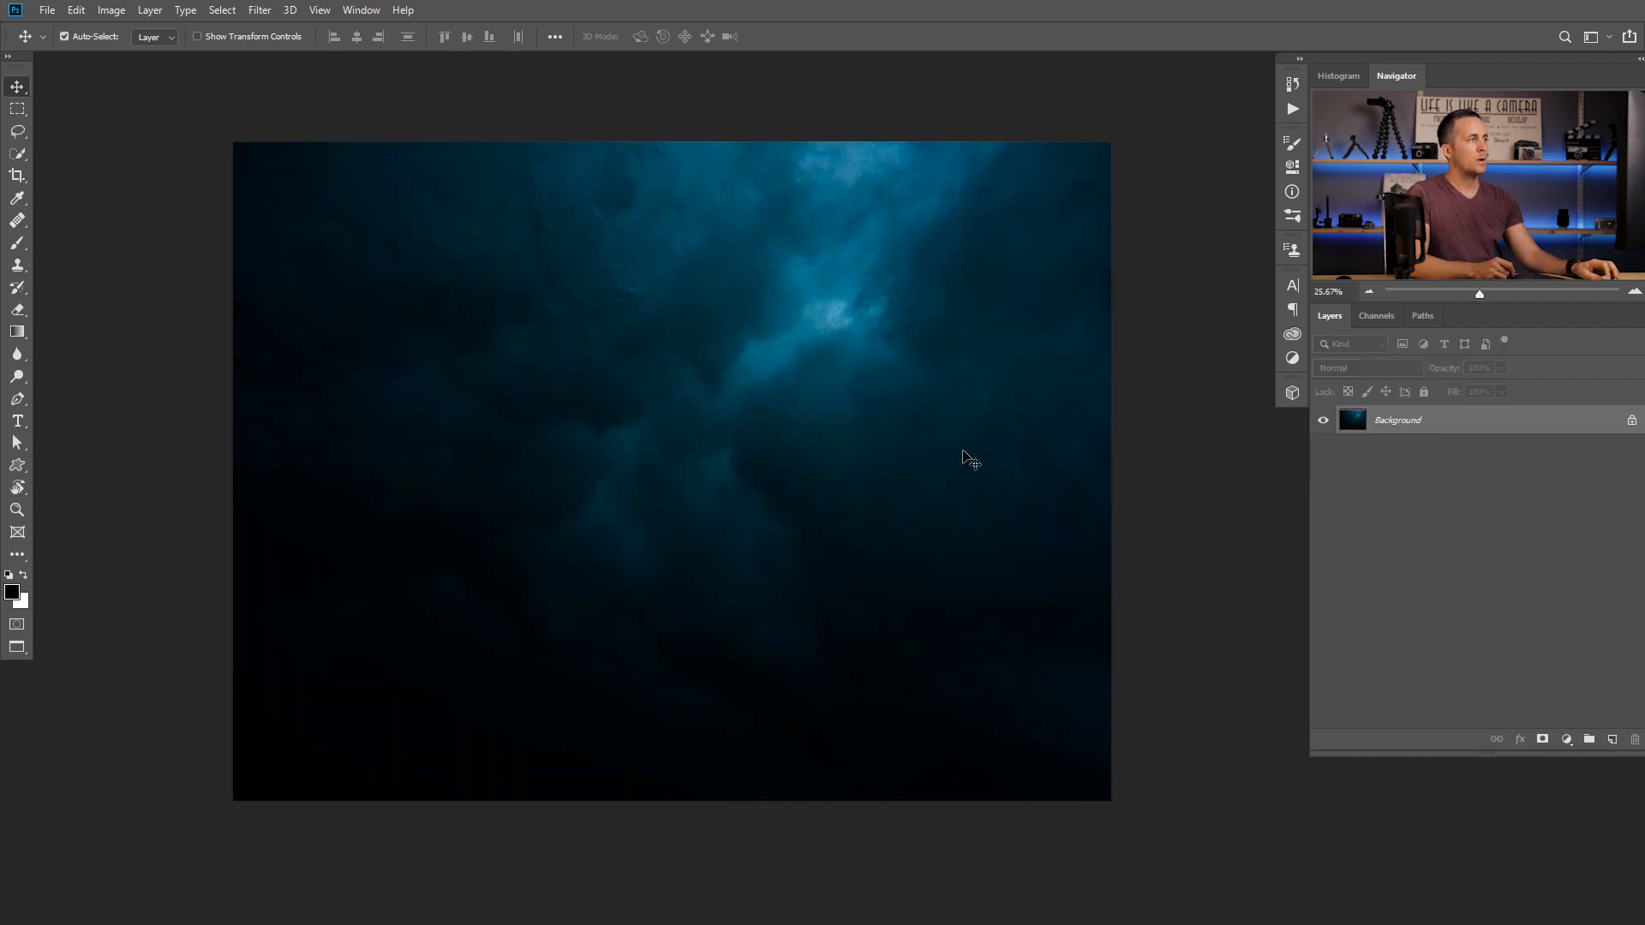
key(ctrl+Tab)
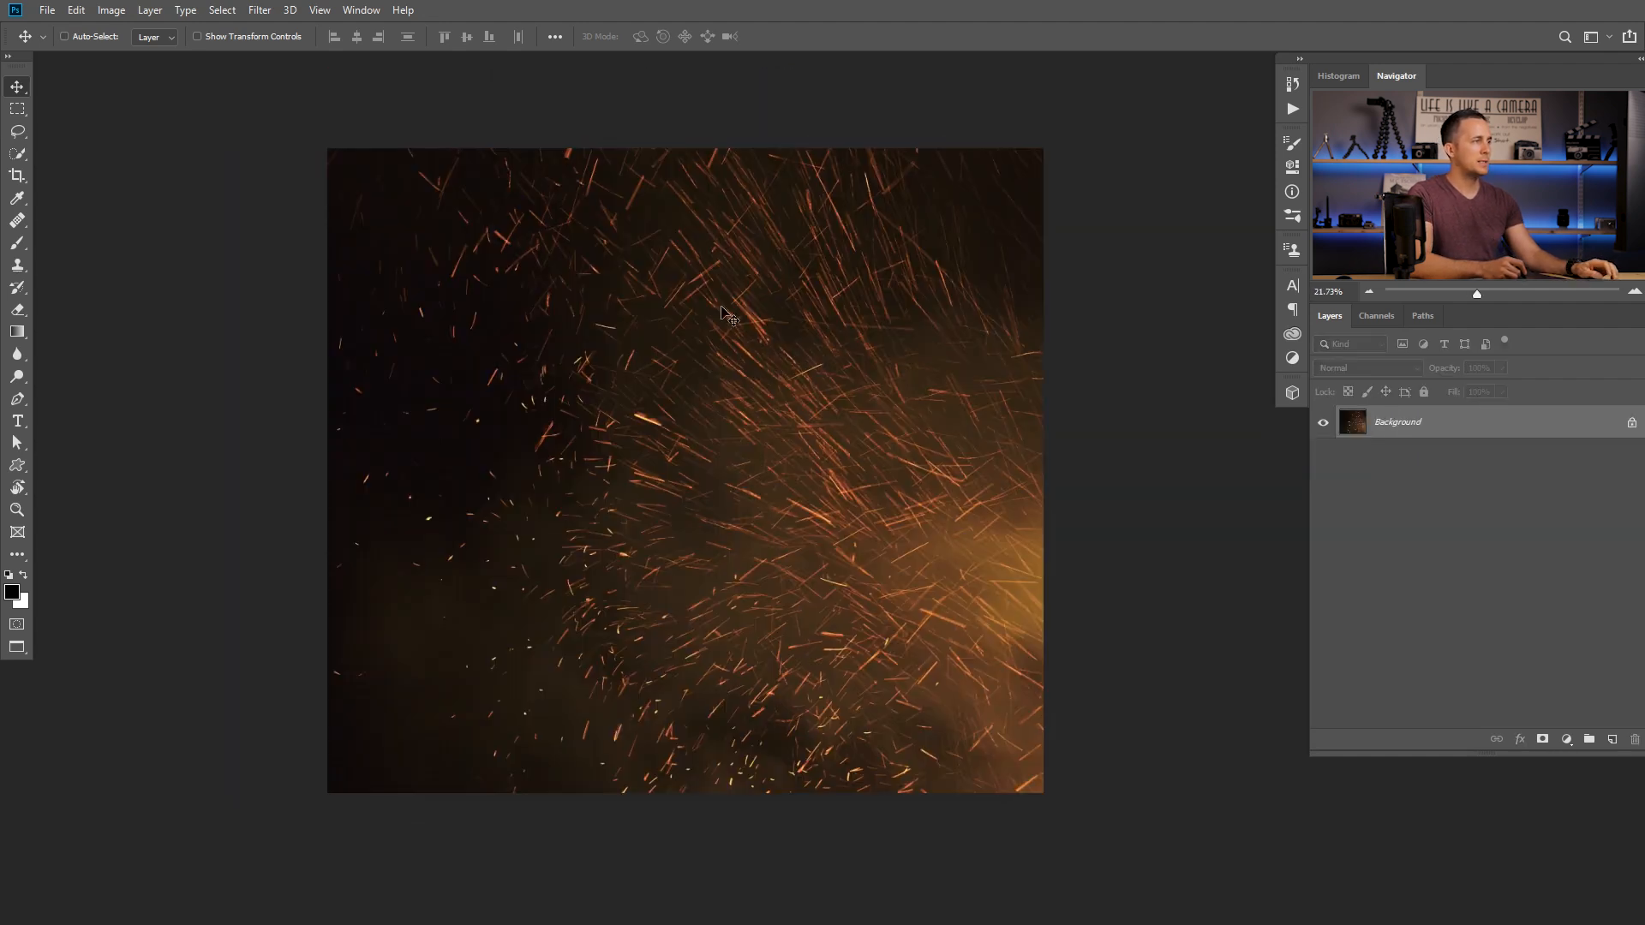
key(ctrl+a)
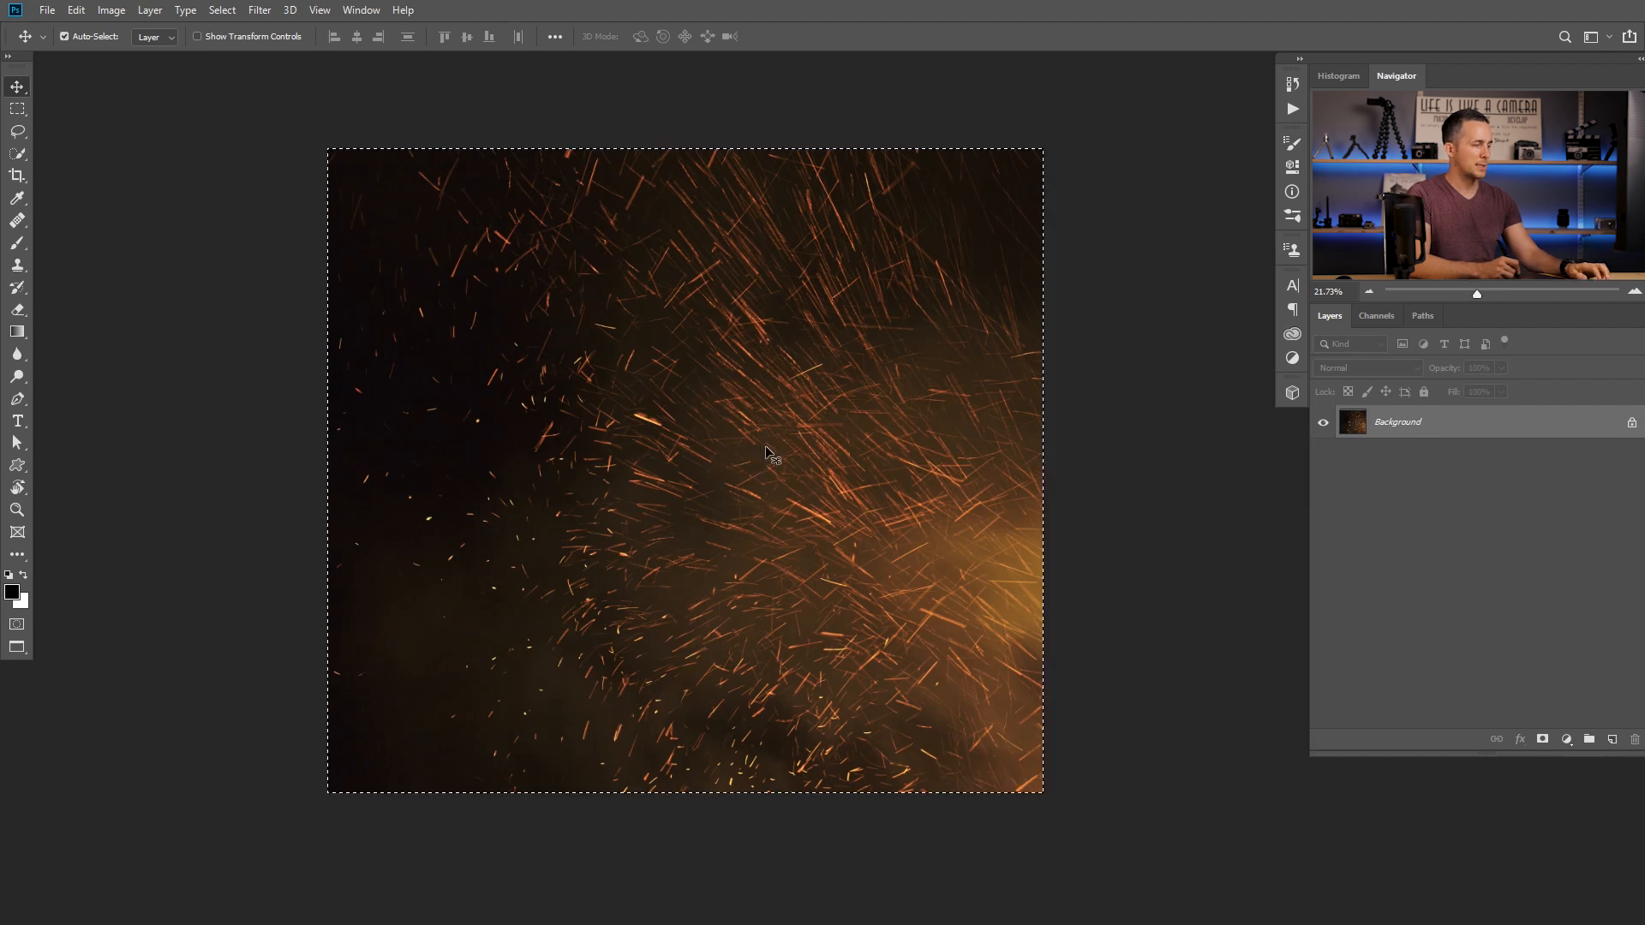
key(ctrl+c)
key(ctrl+Tab)
key(ctrl+Tab)
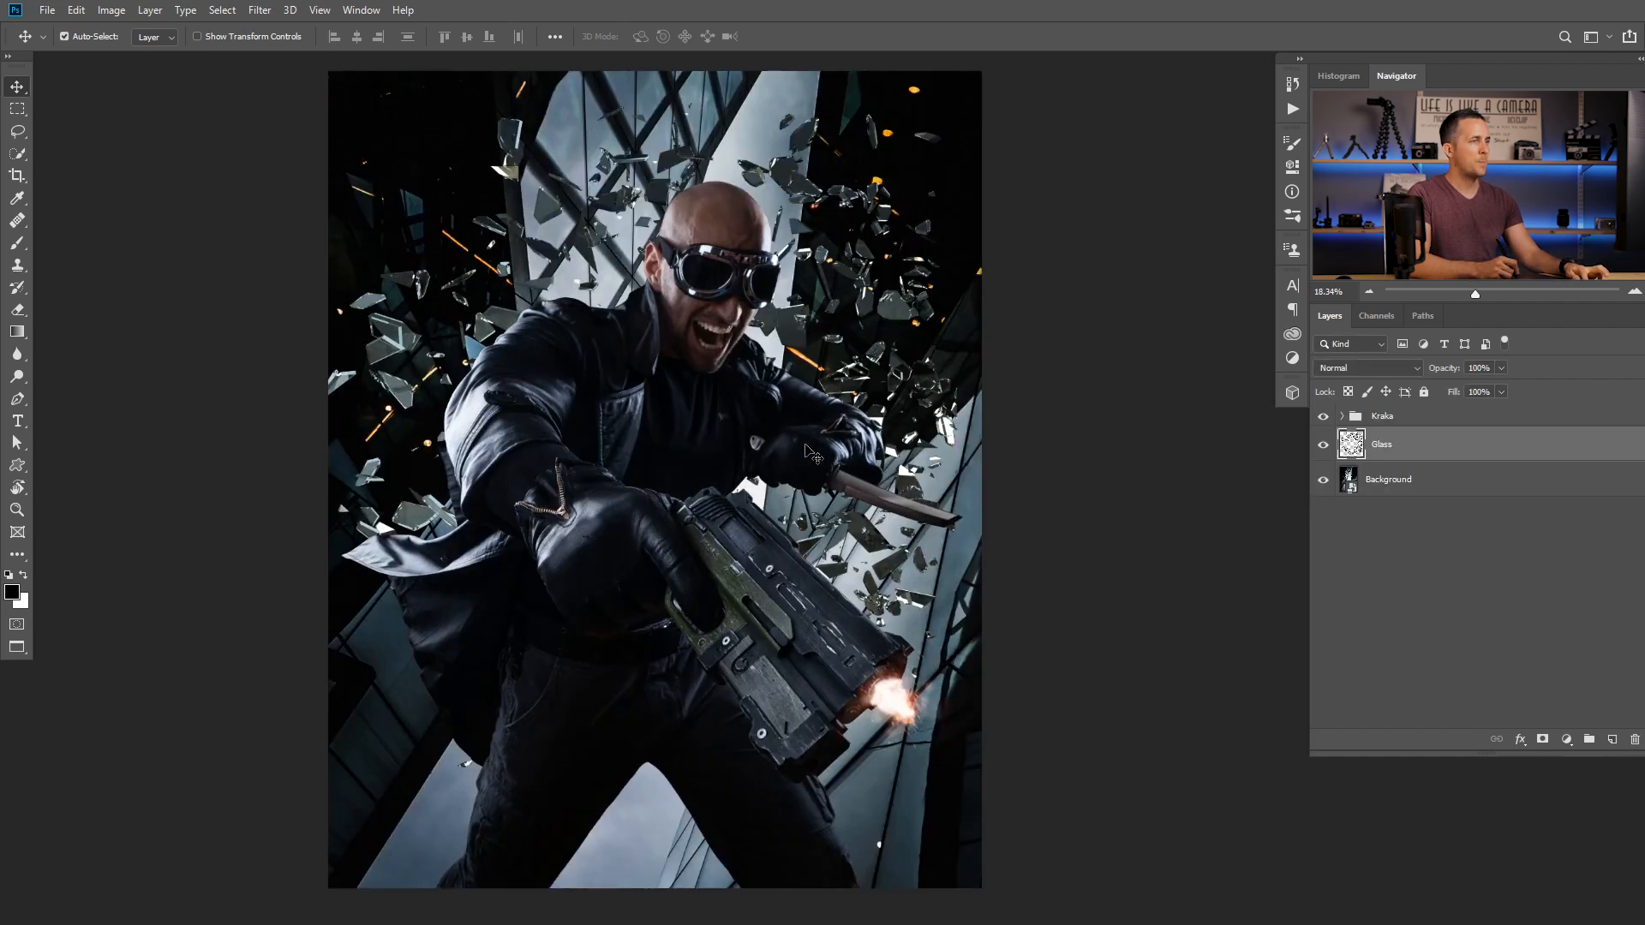
key(ctrl+v)
Rename the pasted sparks layer to Sparkles
double_click(1388, 444)
text(S)
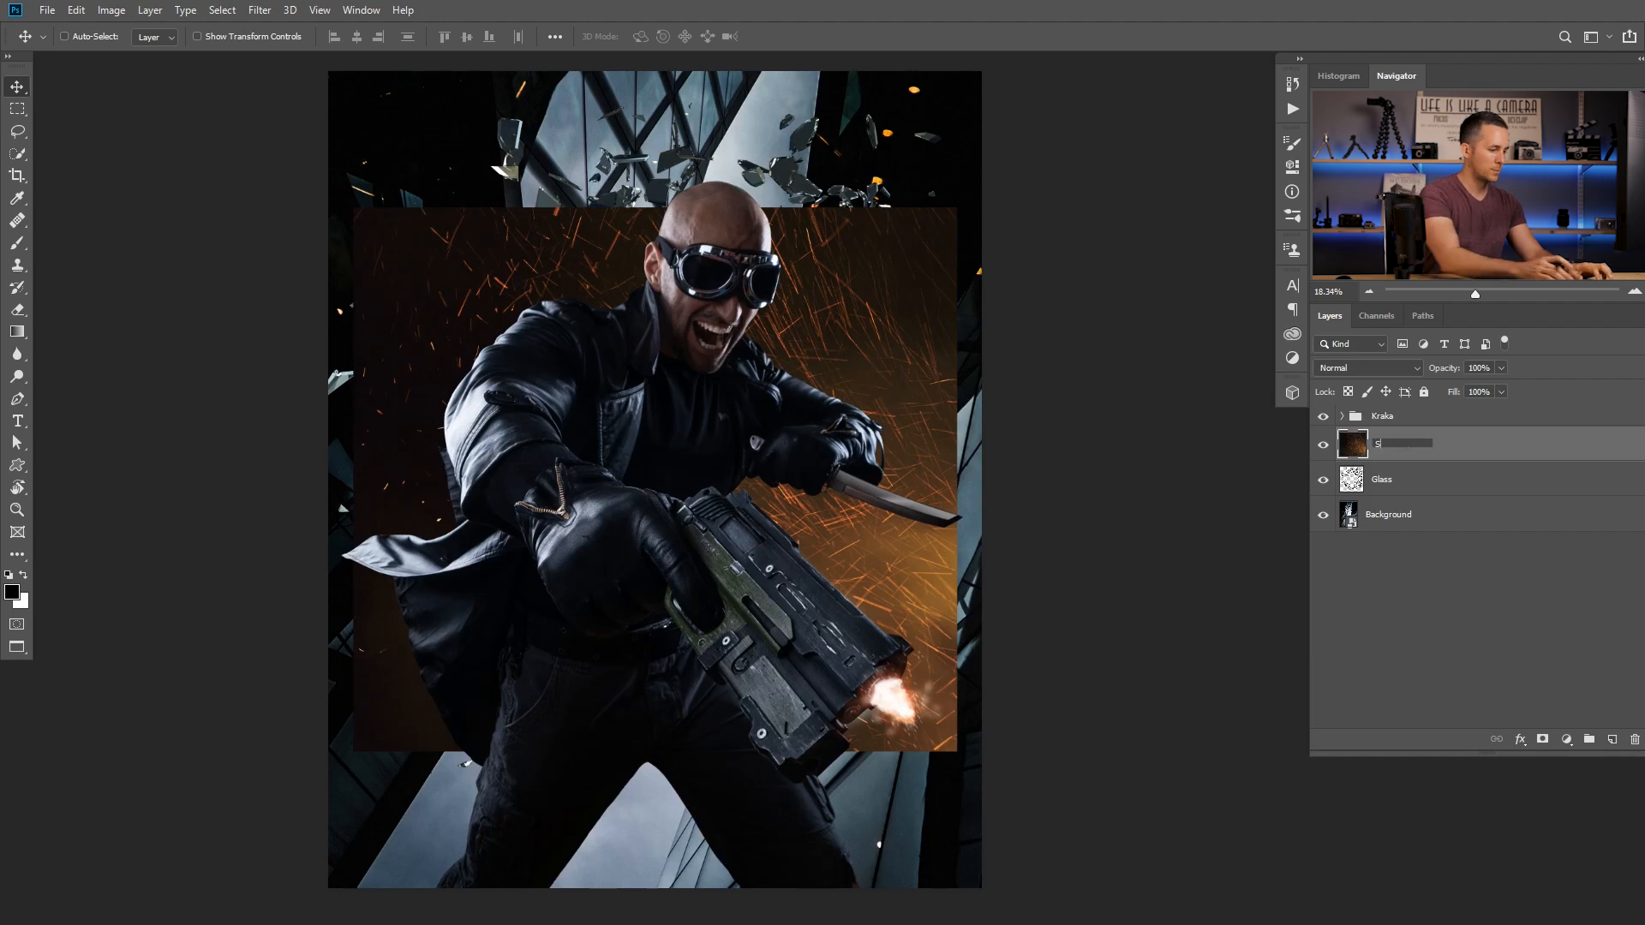
text(parkles)
key(Return)
Move the Sparkles layer a little higher behind the man and set its blend mode to Screen
drag(865, 431, 852, 380)
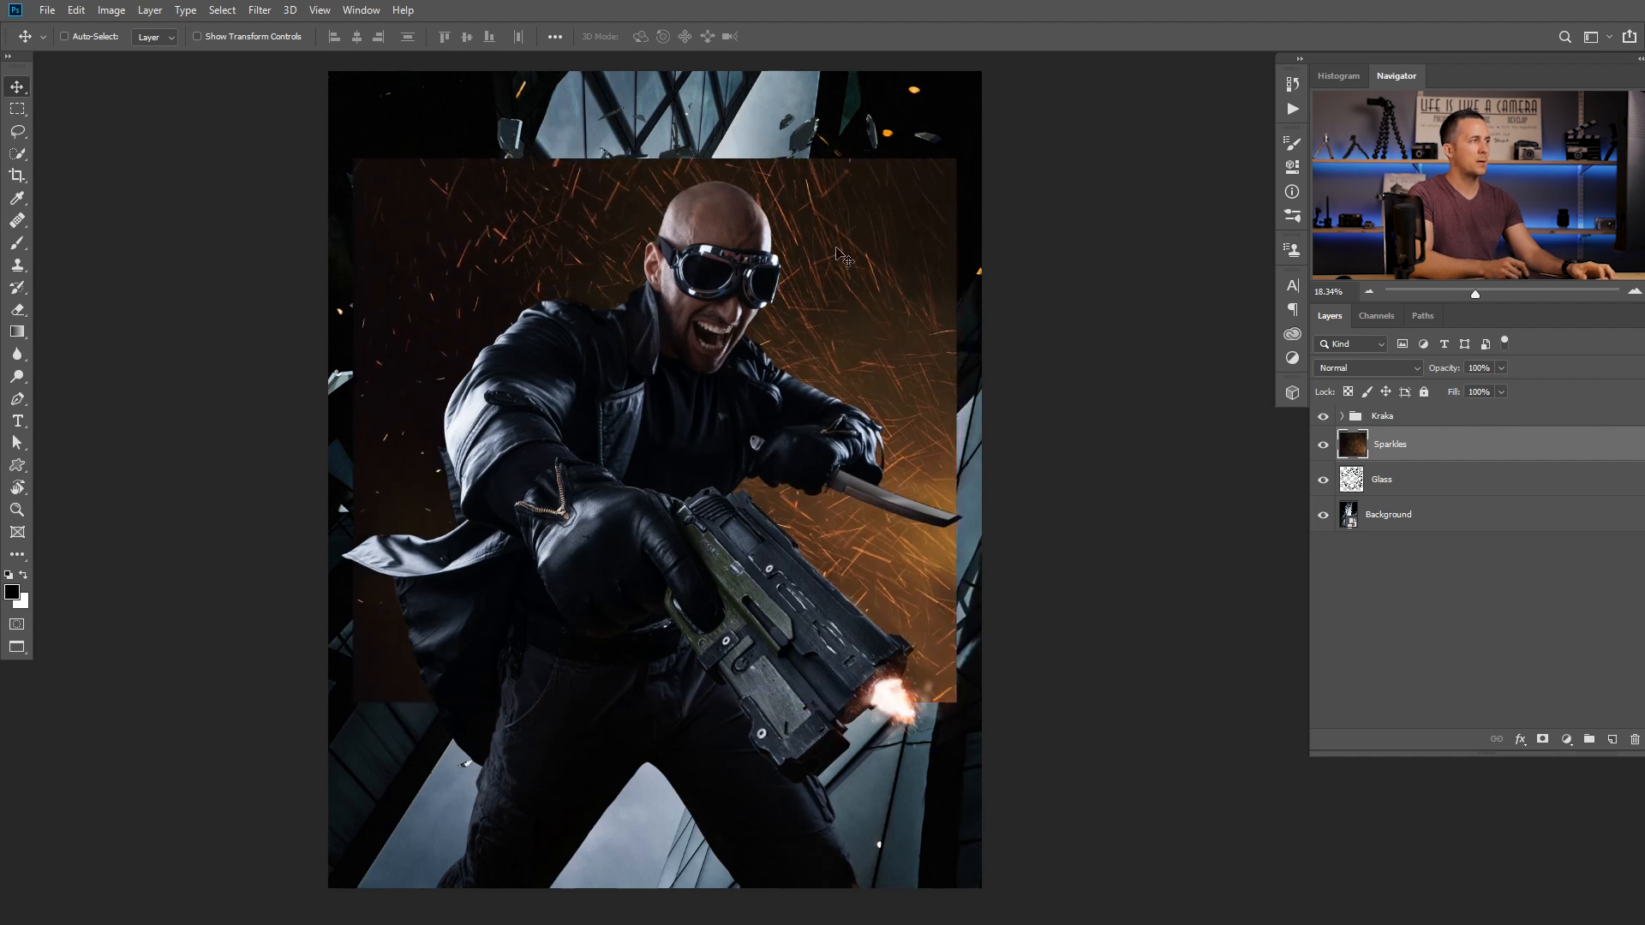
click(1368, 375)
click(1328, 514)
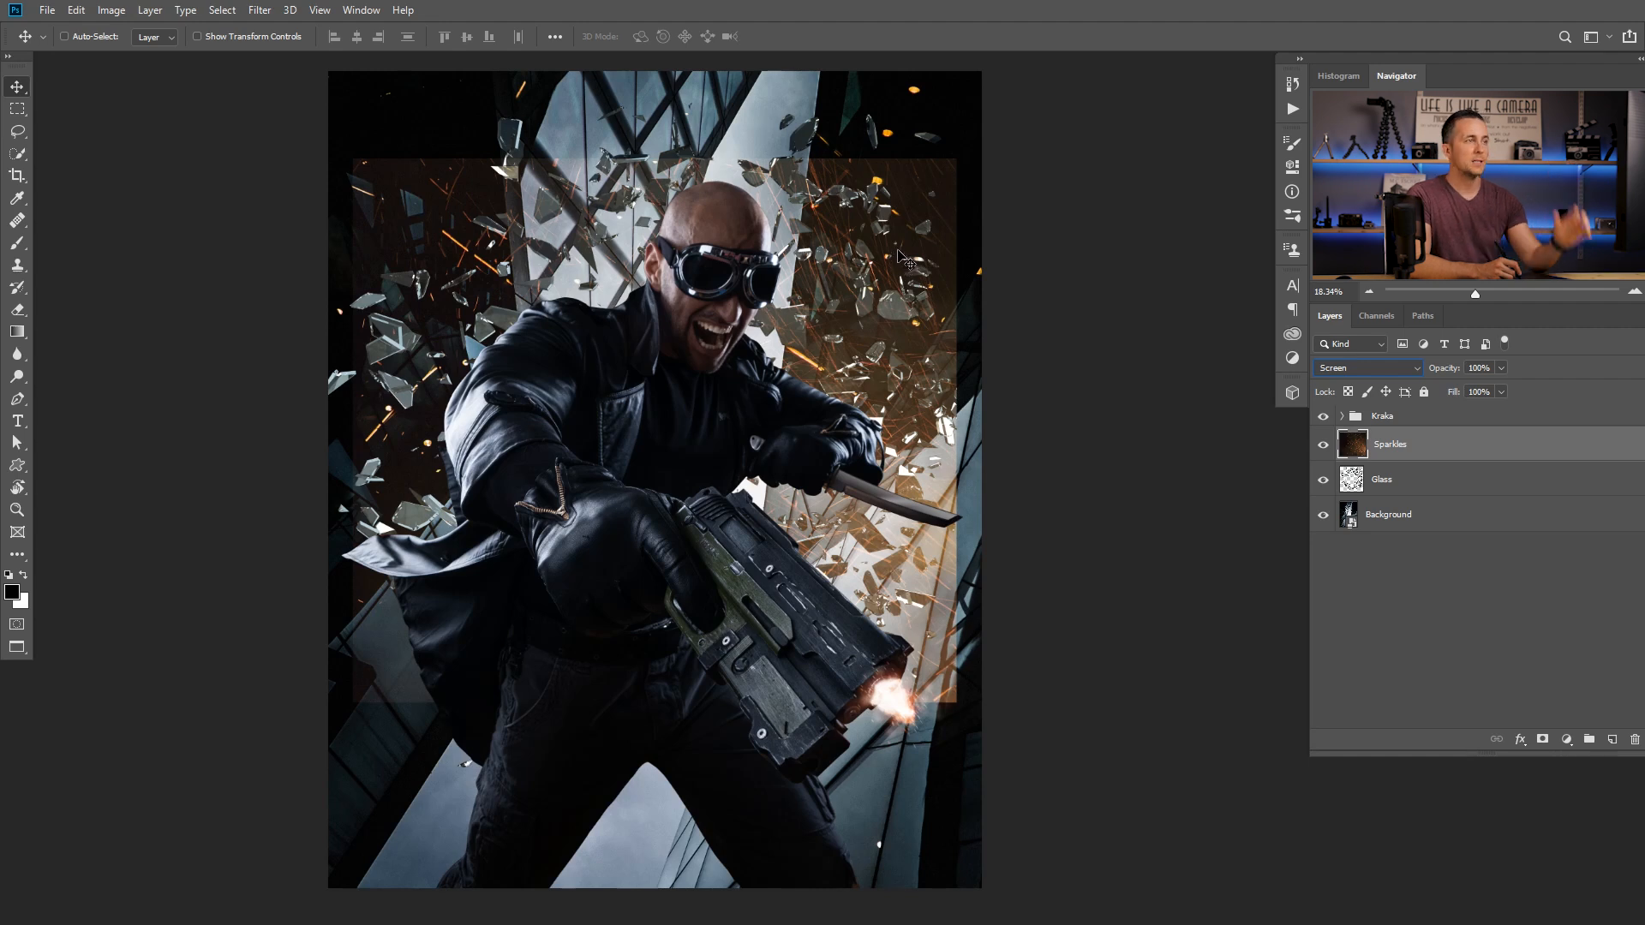
Apply Levels to the Sparkles layer with black input 54 and white input 165, lightening the midtones
click(111, 11)
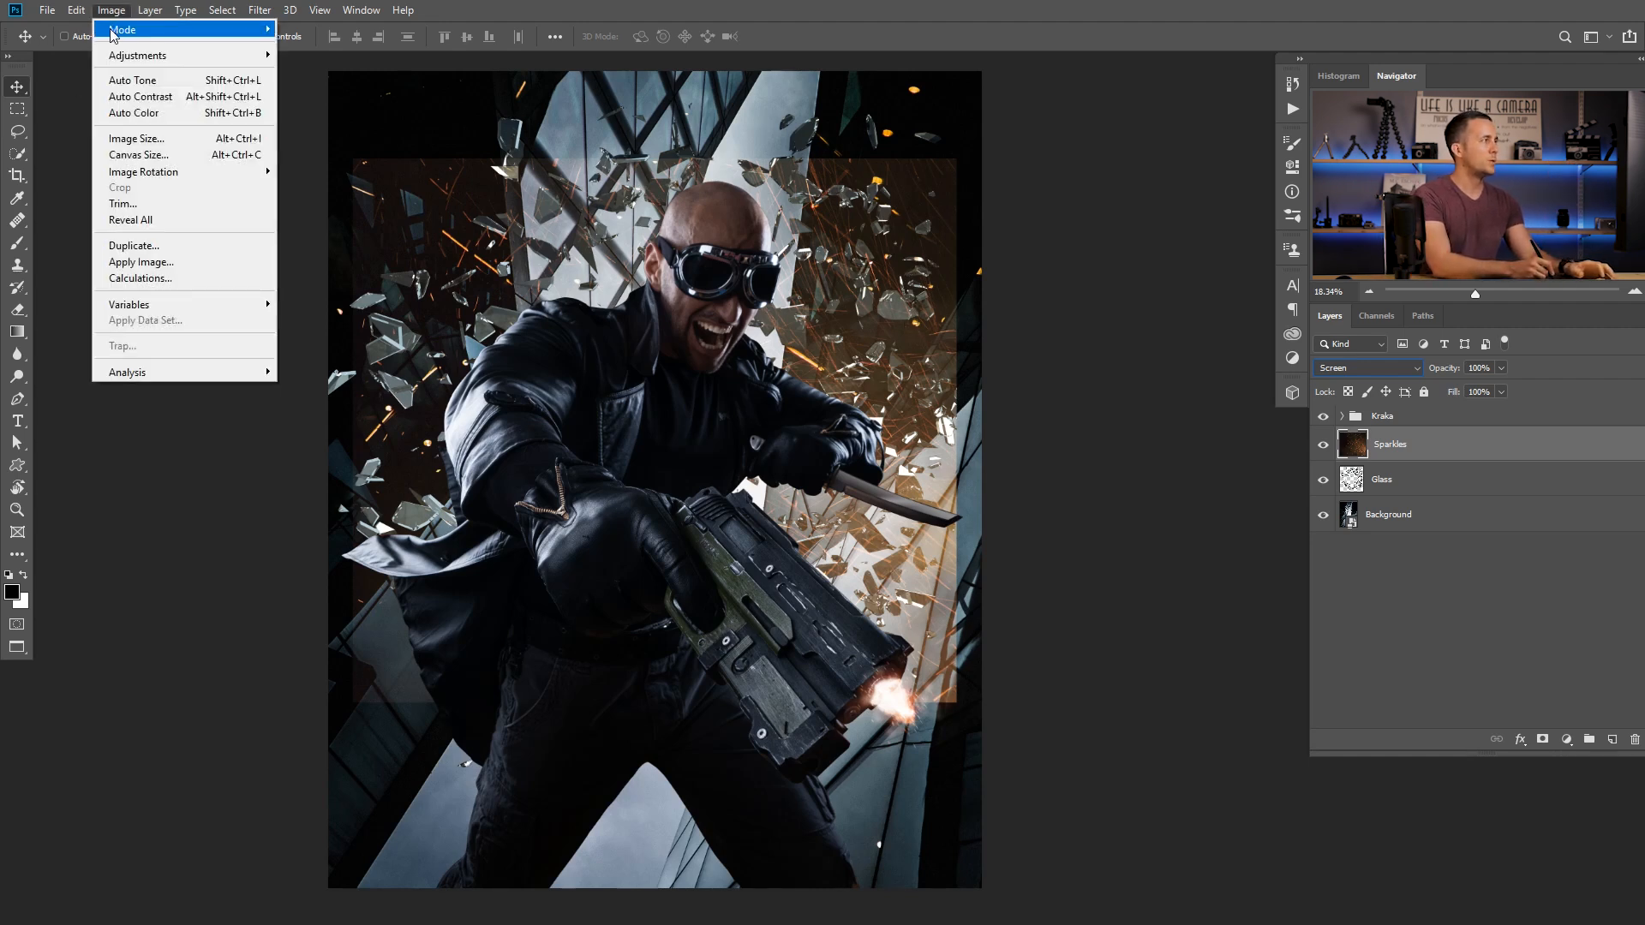
mouse_move(146, 54)
click(366, 71)
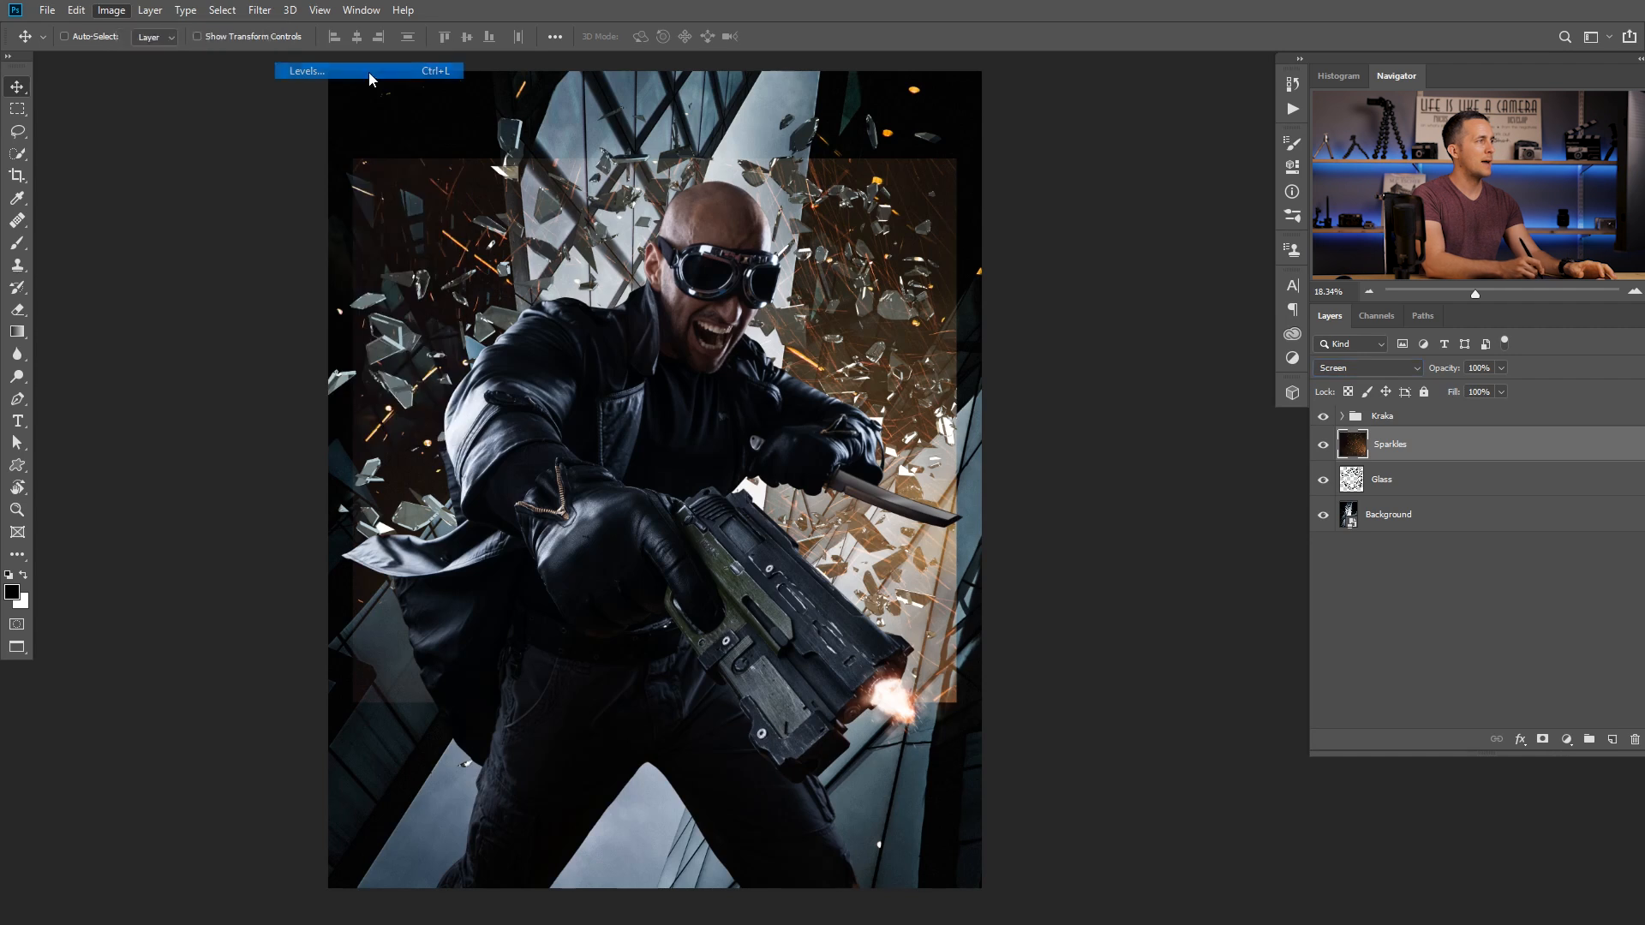
drag(833, 178, 1178, 415)
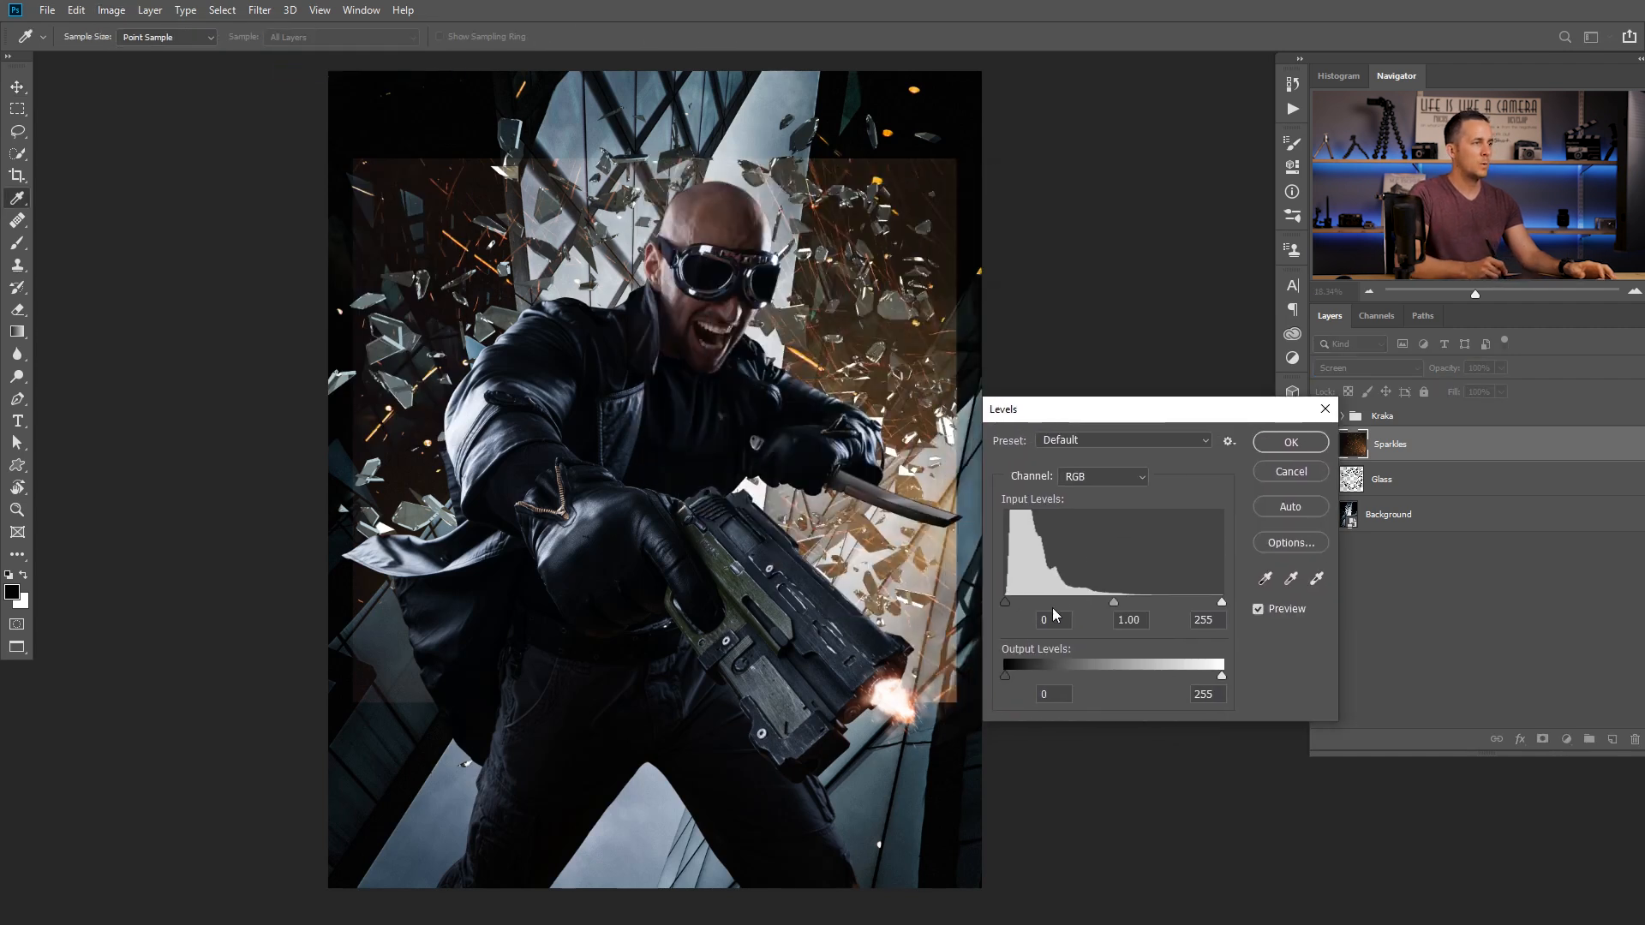
drag(1006, 599, 1046, 600)
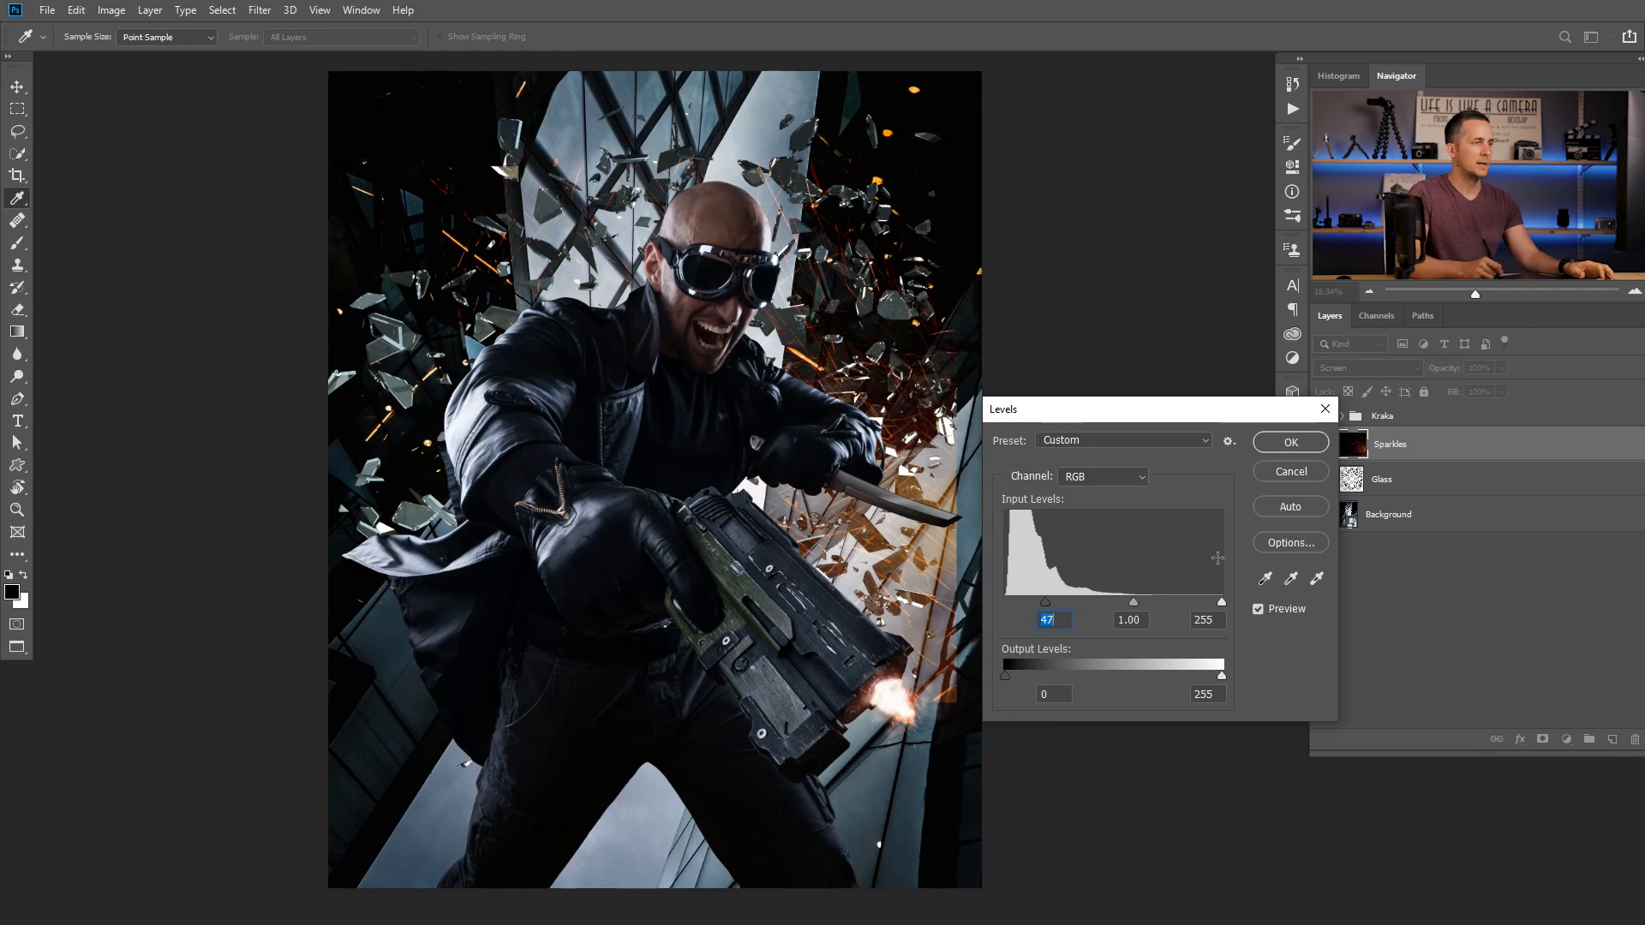
drag(1221, 601, 1053, 606)
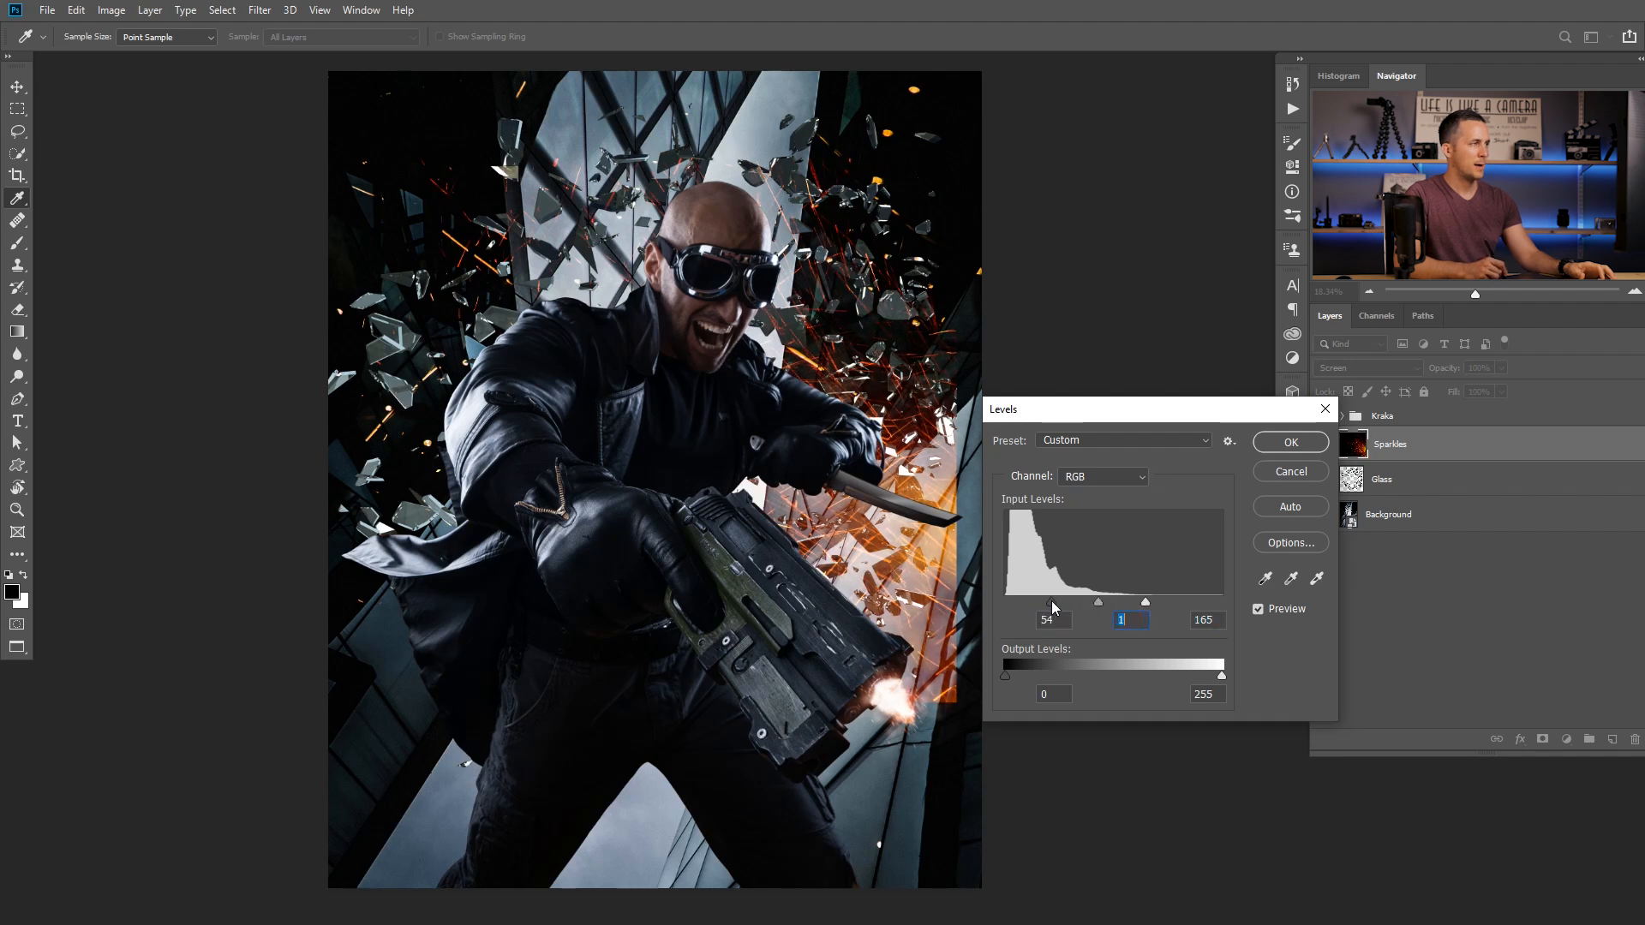
key(Return)
Move the Sparkles layer up and slightly to the left behind the man
key(v)
drag(677, 426, 651, 382)
mouse_move(603, 295)
mouse_down()
mouse_move(597, 317)
mouse_move(565, 261)
mouse_move(606, 293)
mouse_up()
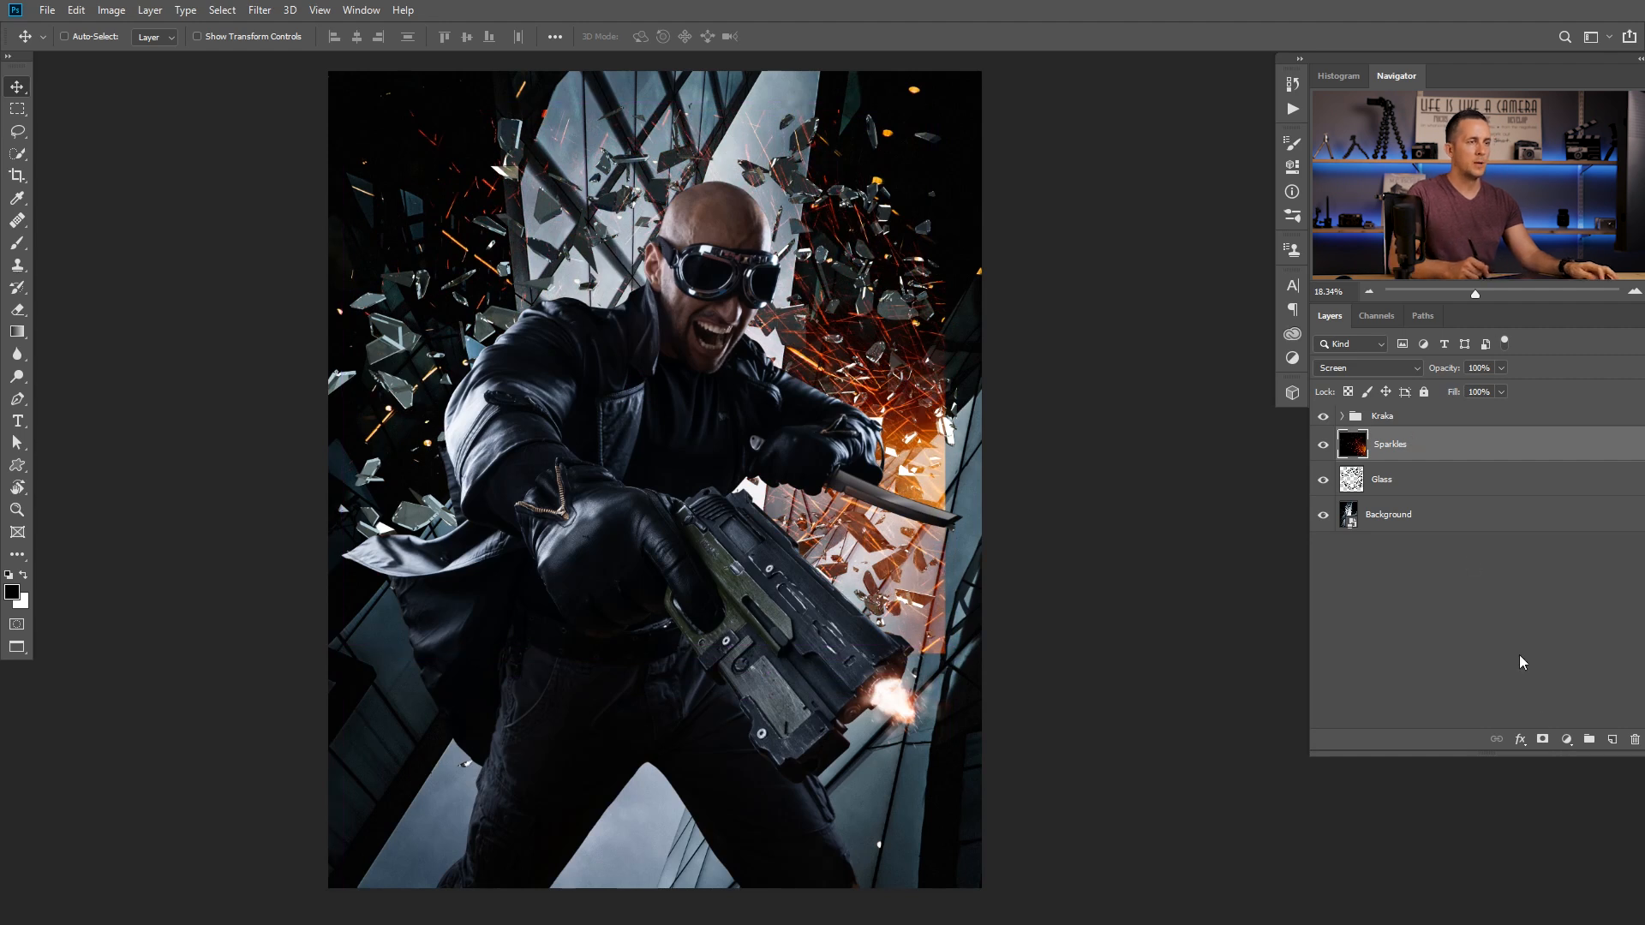
Add a black mask to Sparkles and reveal the image's upper-left sparks with a white Soft Round brush at 700 px and 0% hardness
alt+click(1543, 740)
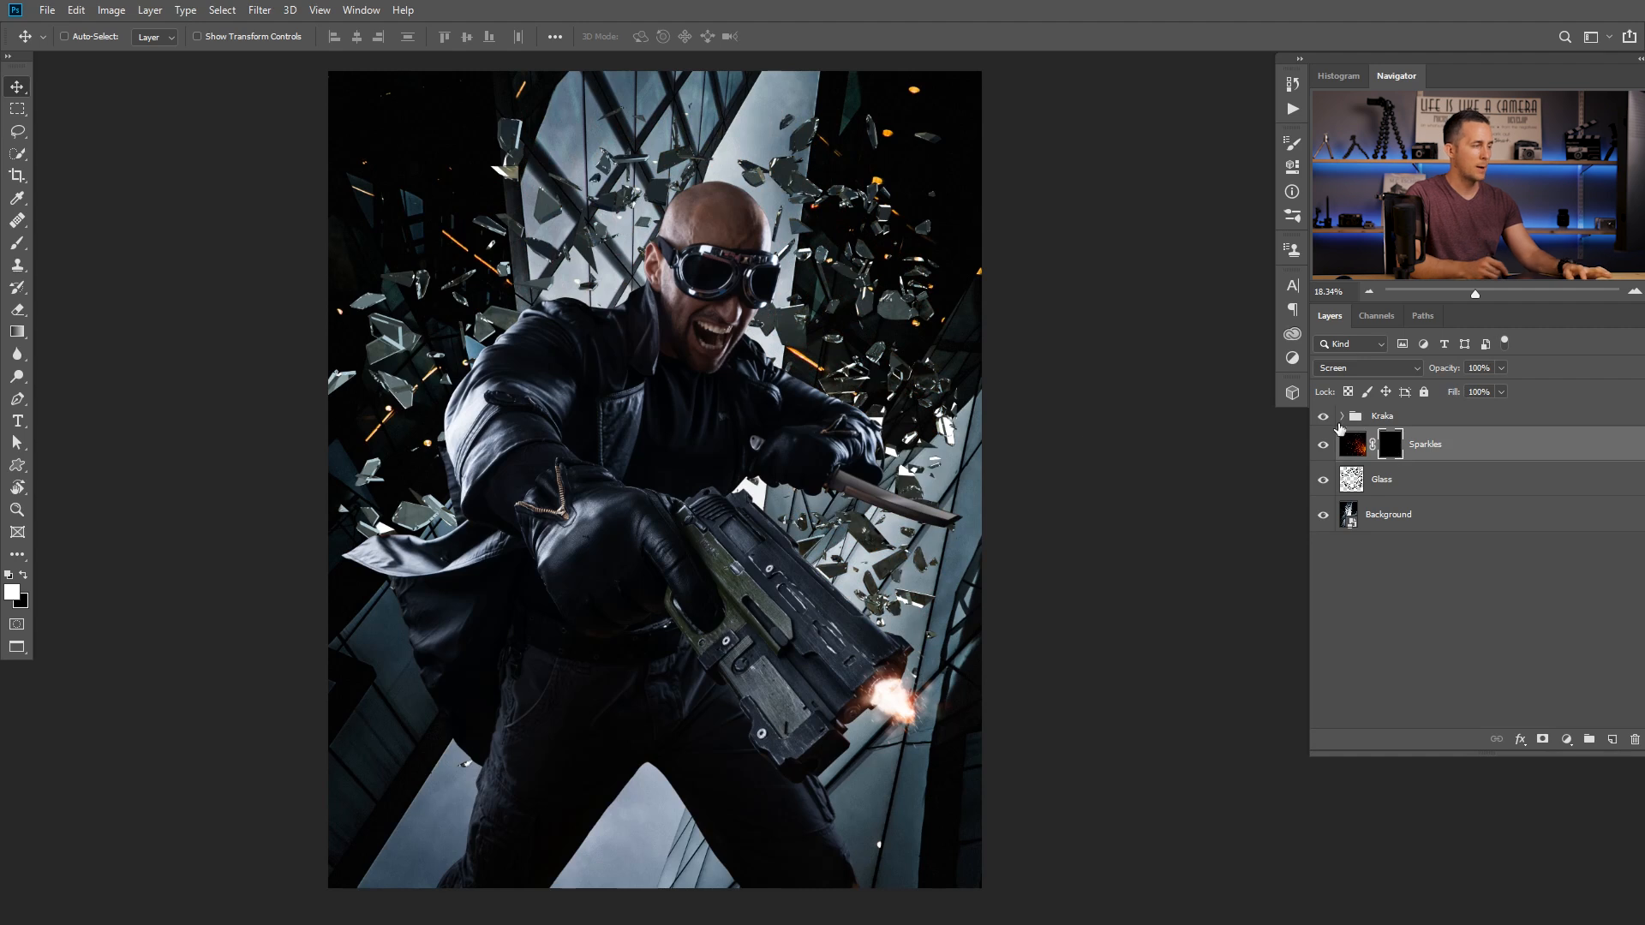
key(b)
right_click(676, 312)
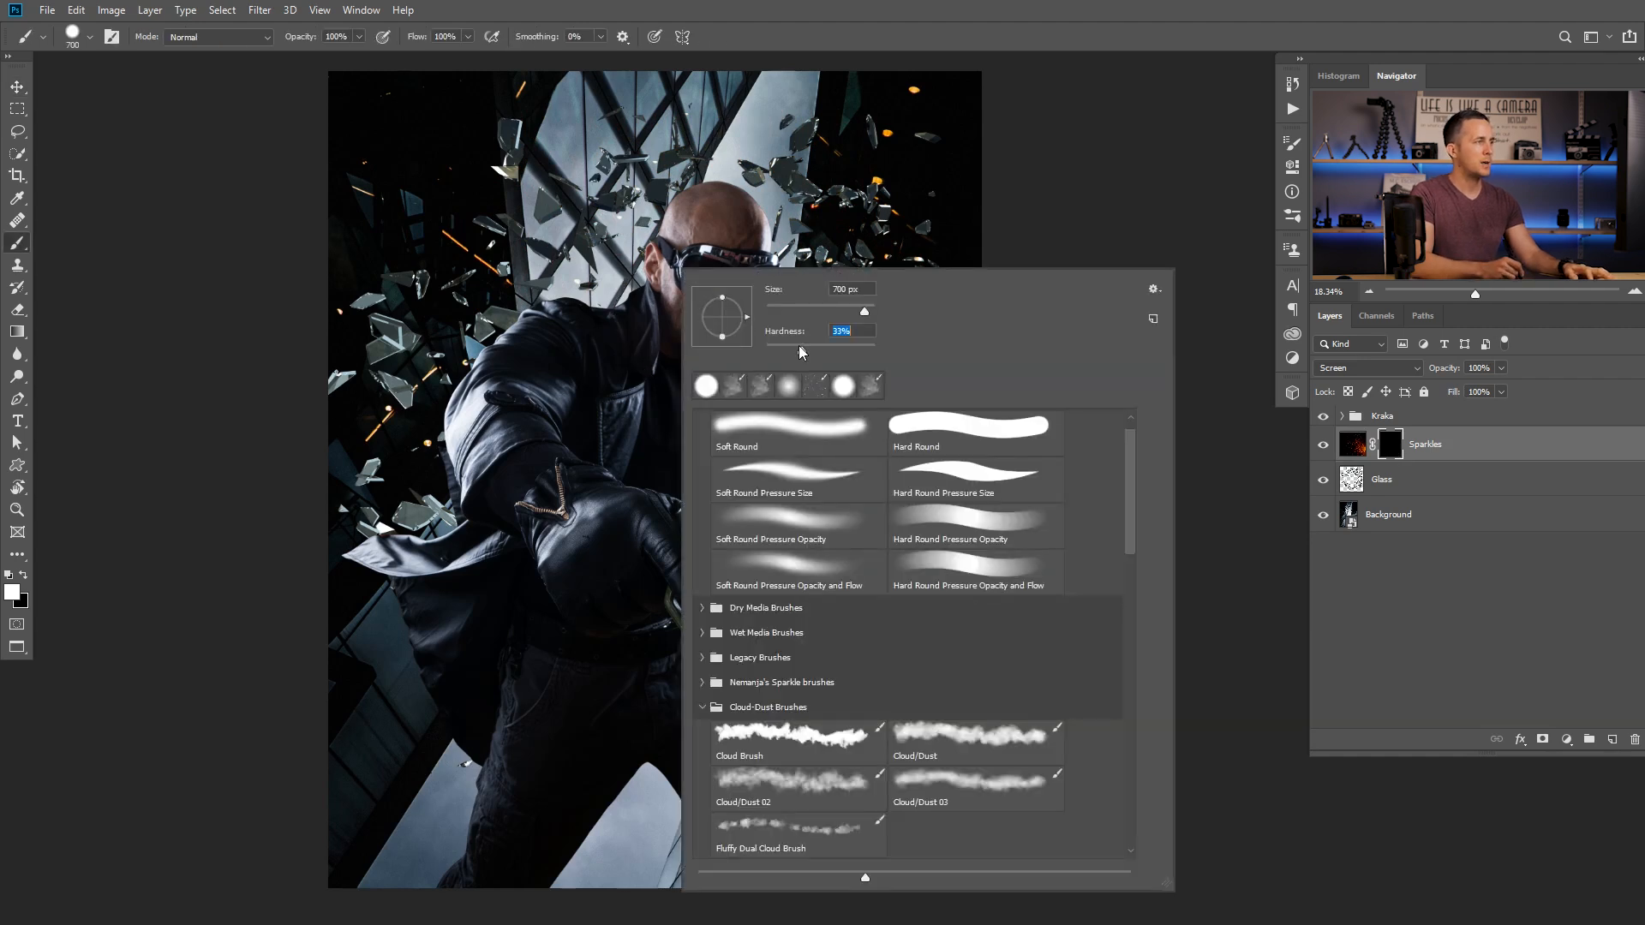
click(765, 431)
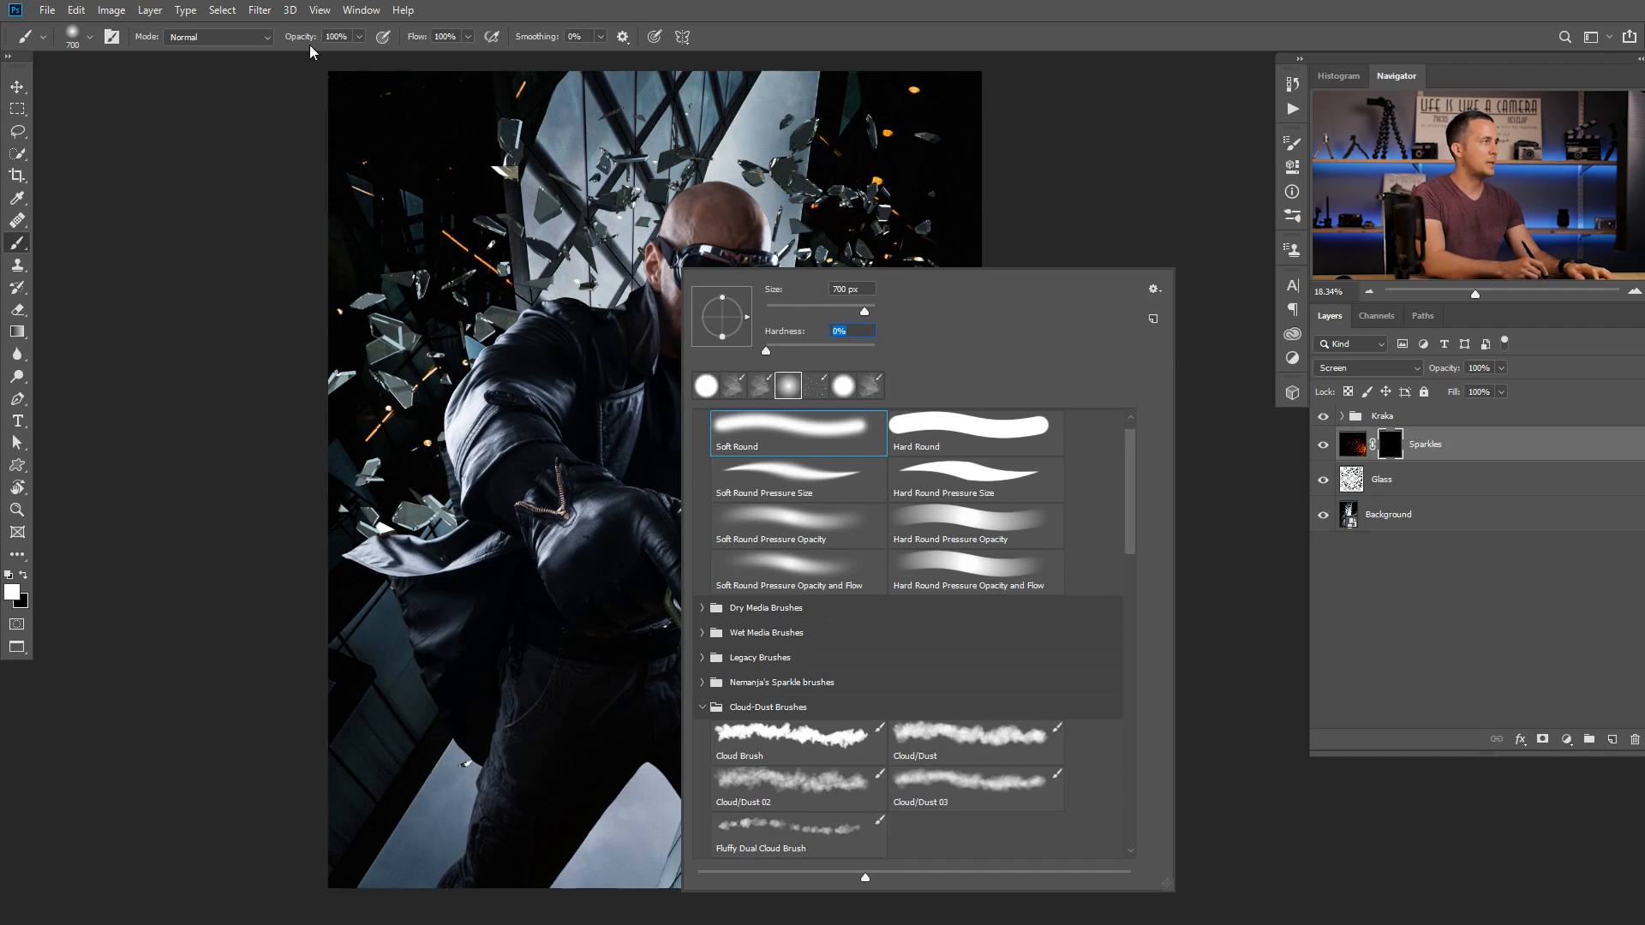
mouse_move(519, 316)
mouse_down()
mouse_move(488, 311)
mouse_move(463, 245)
mouse_move(482, 161)
mouse_move(591, 154)
mouse_move(610, 214)
mouse_move(471, 321)
mouse_move(386, 438)
mouse_move(355, 278)
mouse_move(545, 219)
mouse_move(555, 255)
mouse_move(396, 202)
mouse_move(548, 236)
mouse_move(597, 171)
mouse_up()
key(x)
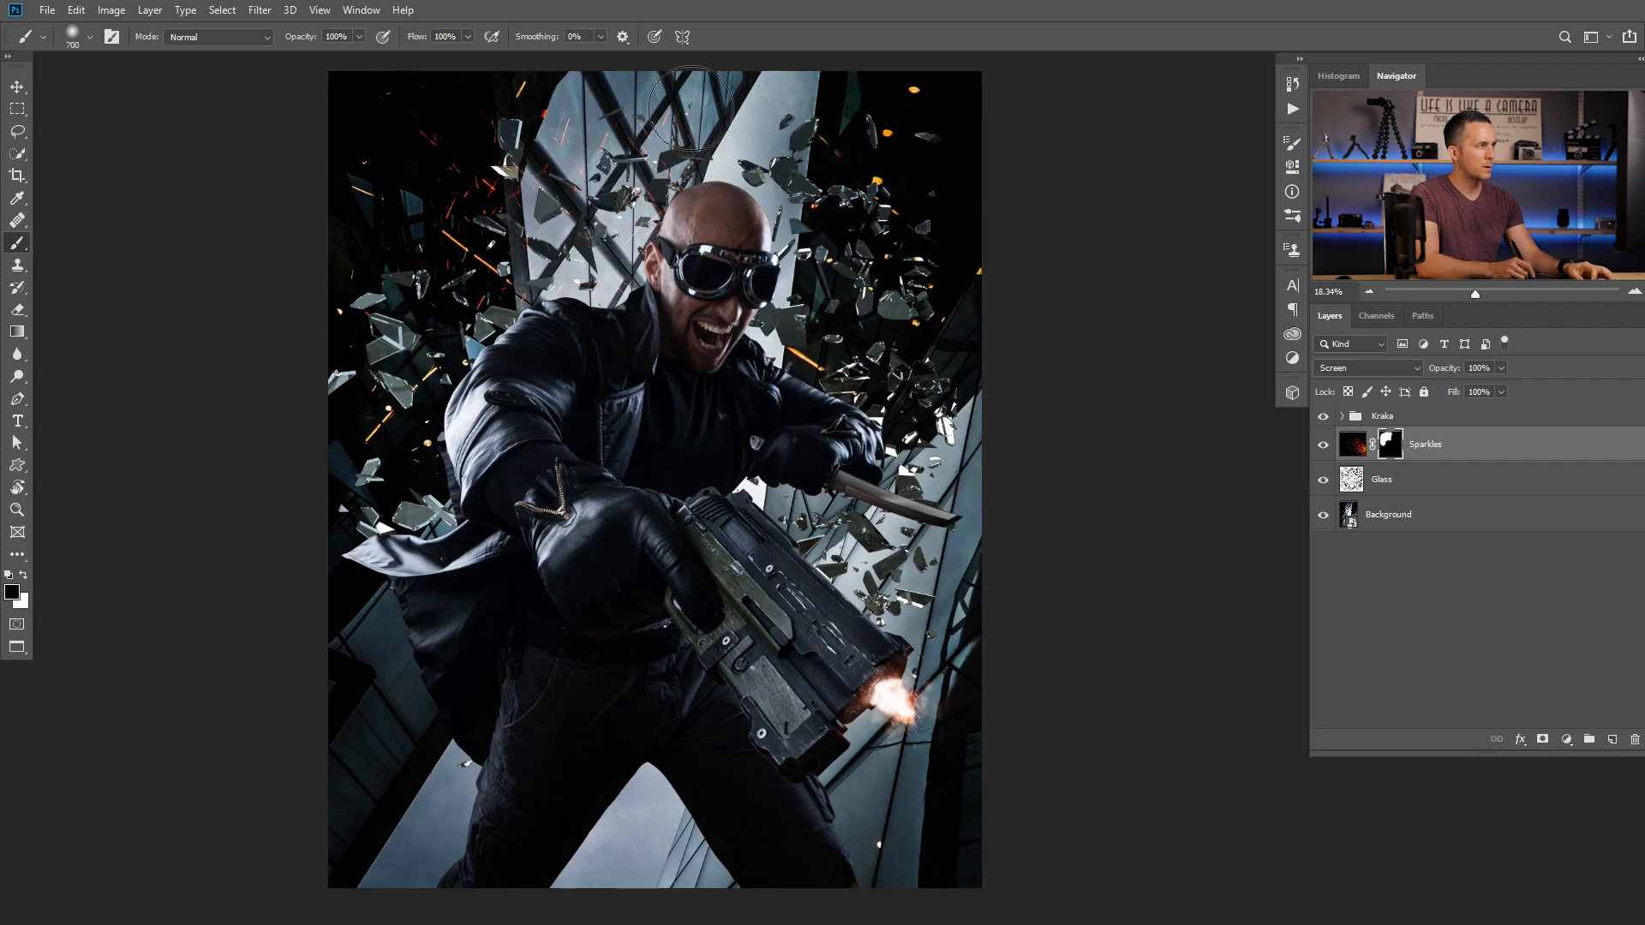
key(x)
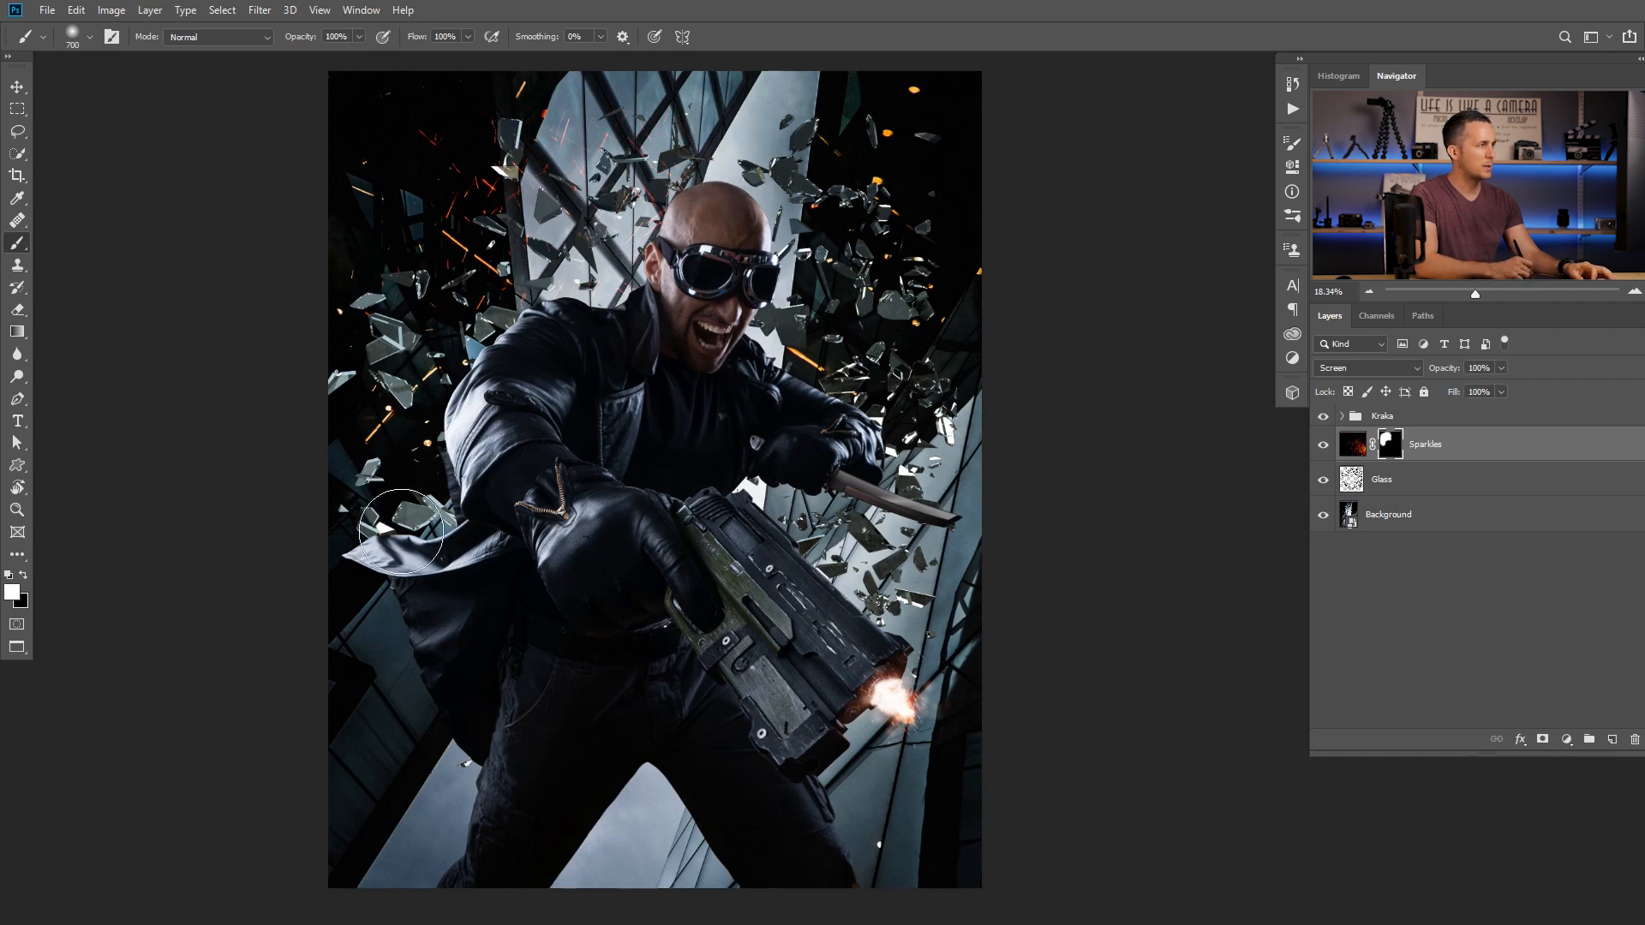
Nudge the masked sparks in the image's upper-left area and make the Sparkles layer's image active instead of its mask
key(v)
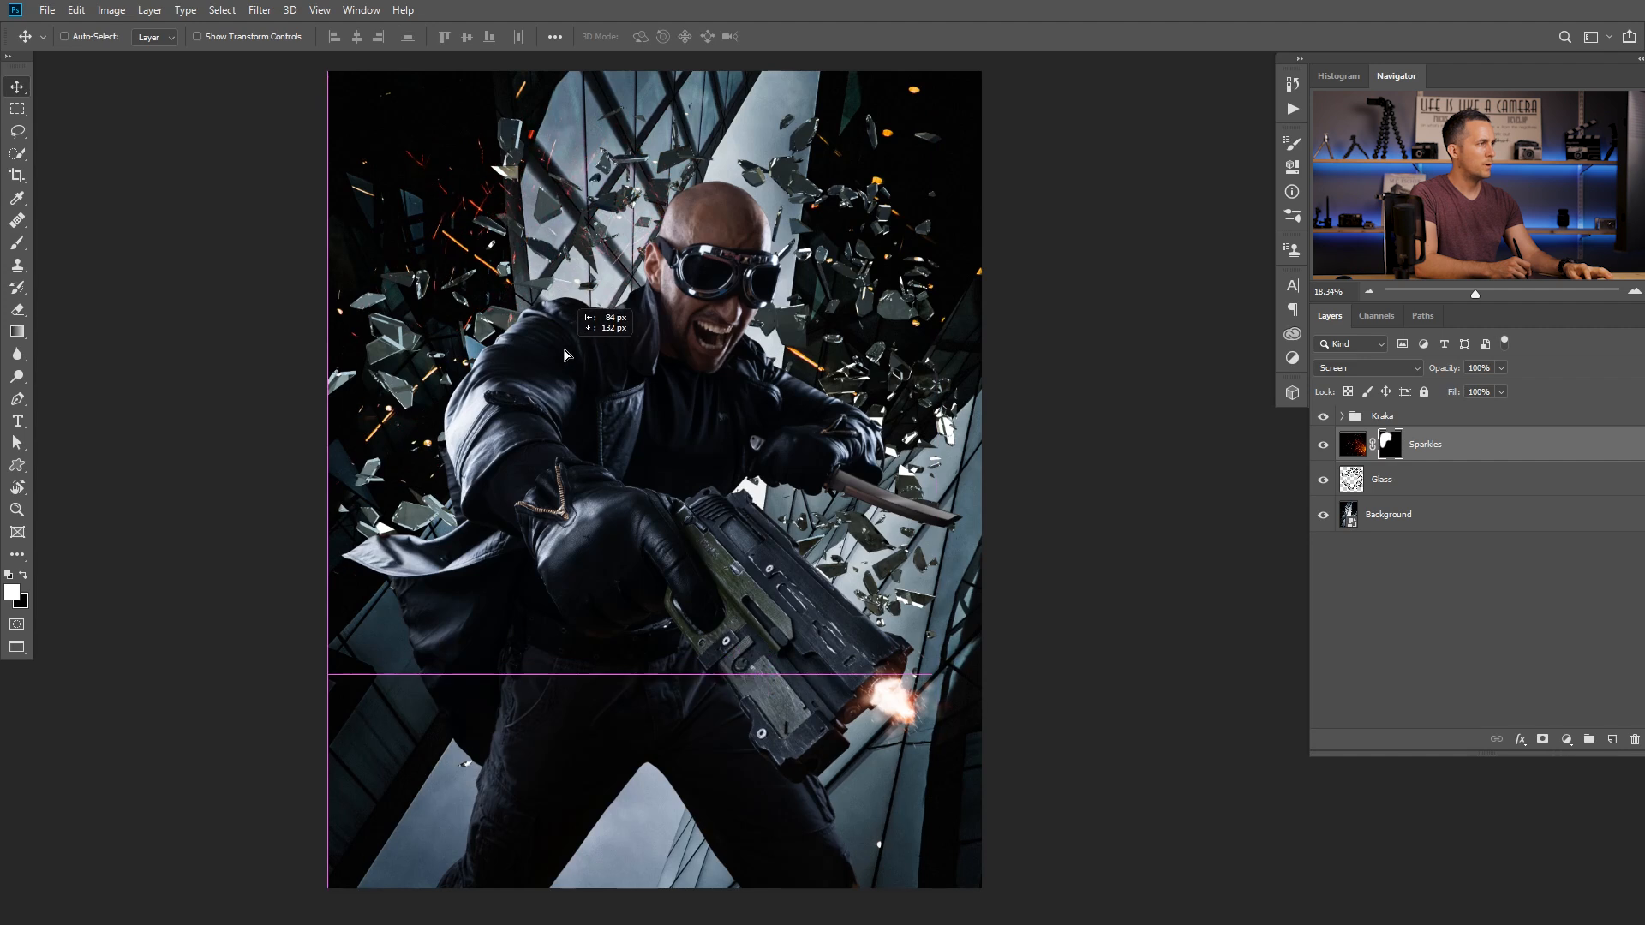
drag(571, 354, 573, 343)
key(x)
mouse_move(1352, 446)
mouse_down()
mouse_move(1352, 493)
mouse_move(1357, 432)
mouse_up()
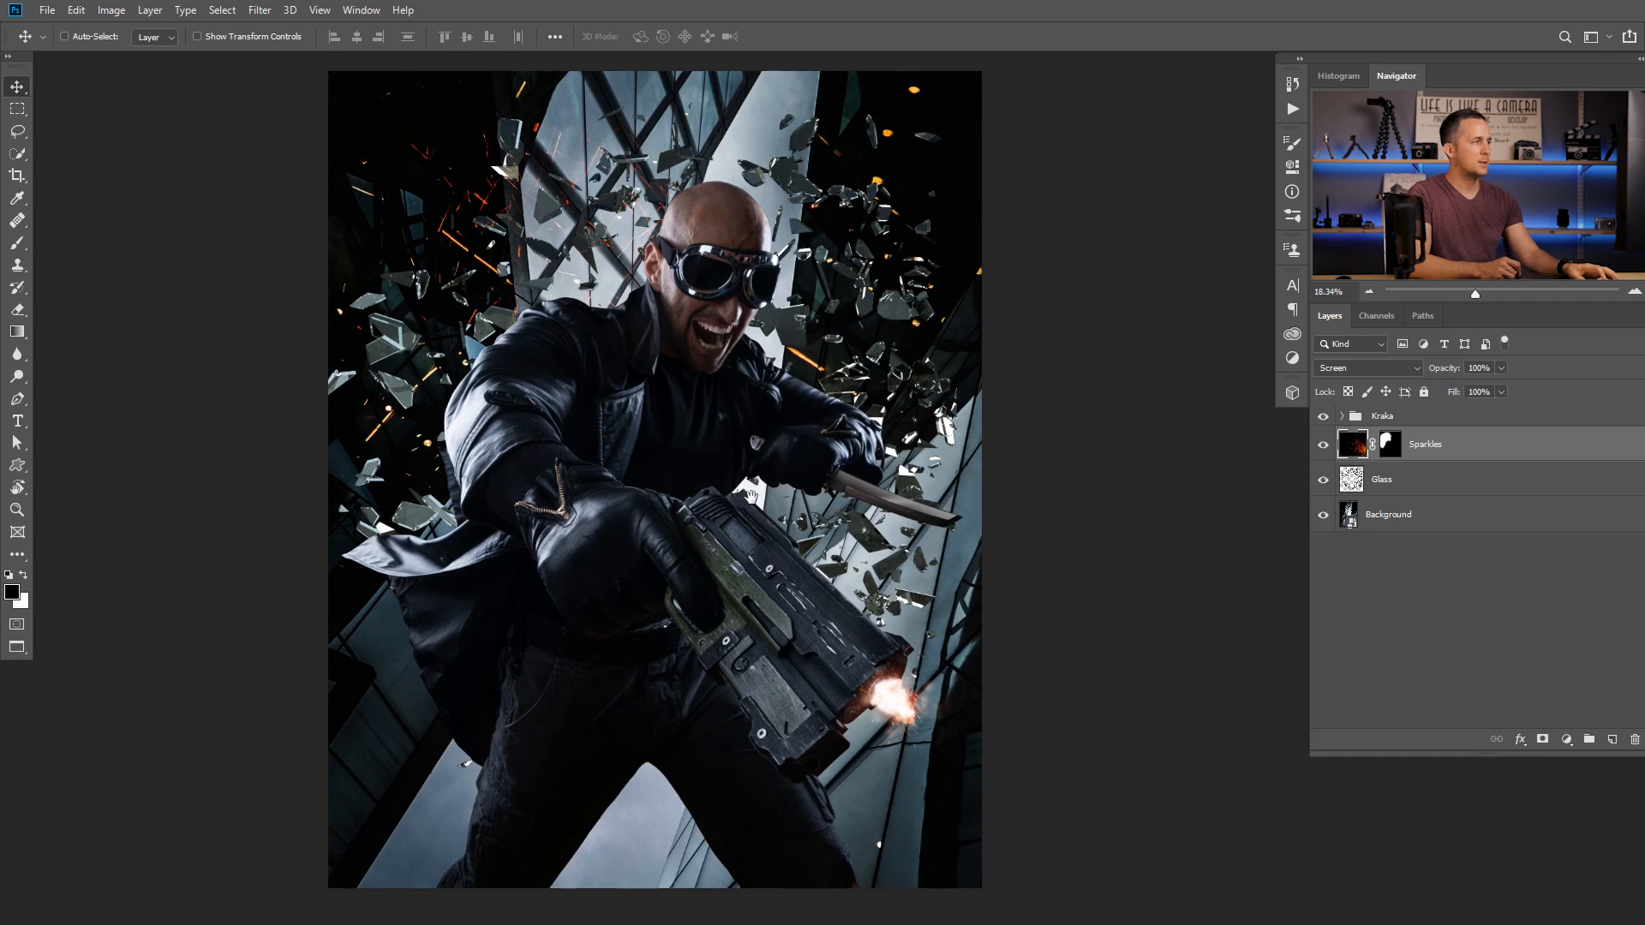
drag(750, 495, 752, 484)
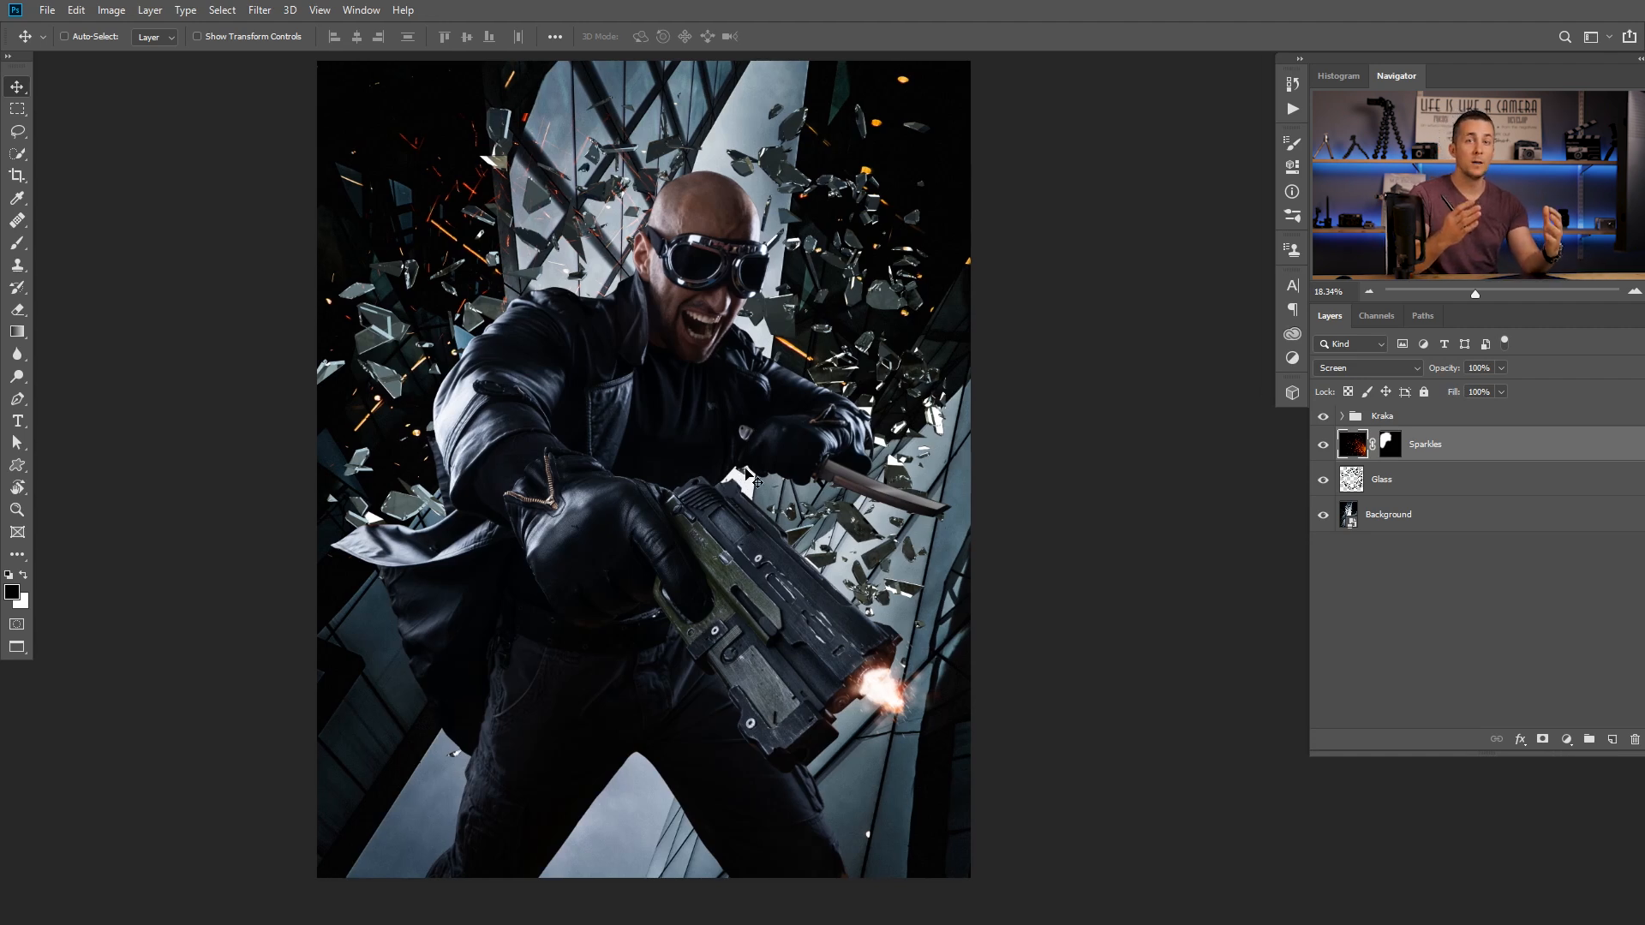
Paste another copy of the orange sparks image and place its layer above the Kraka group
key(ctrl+v)
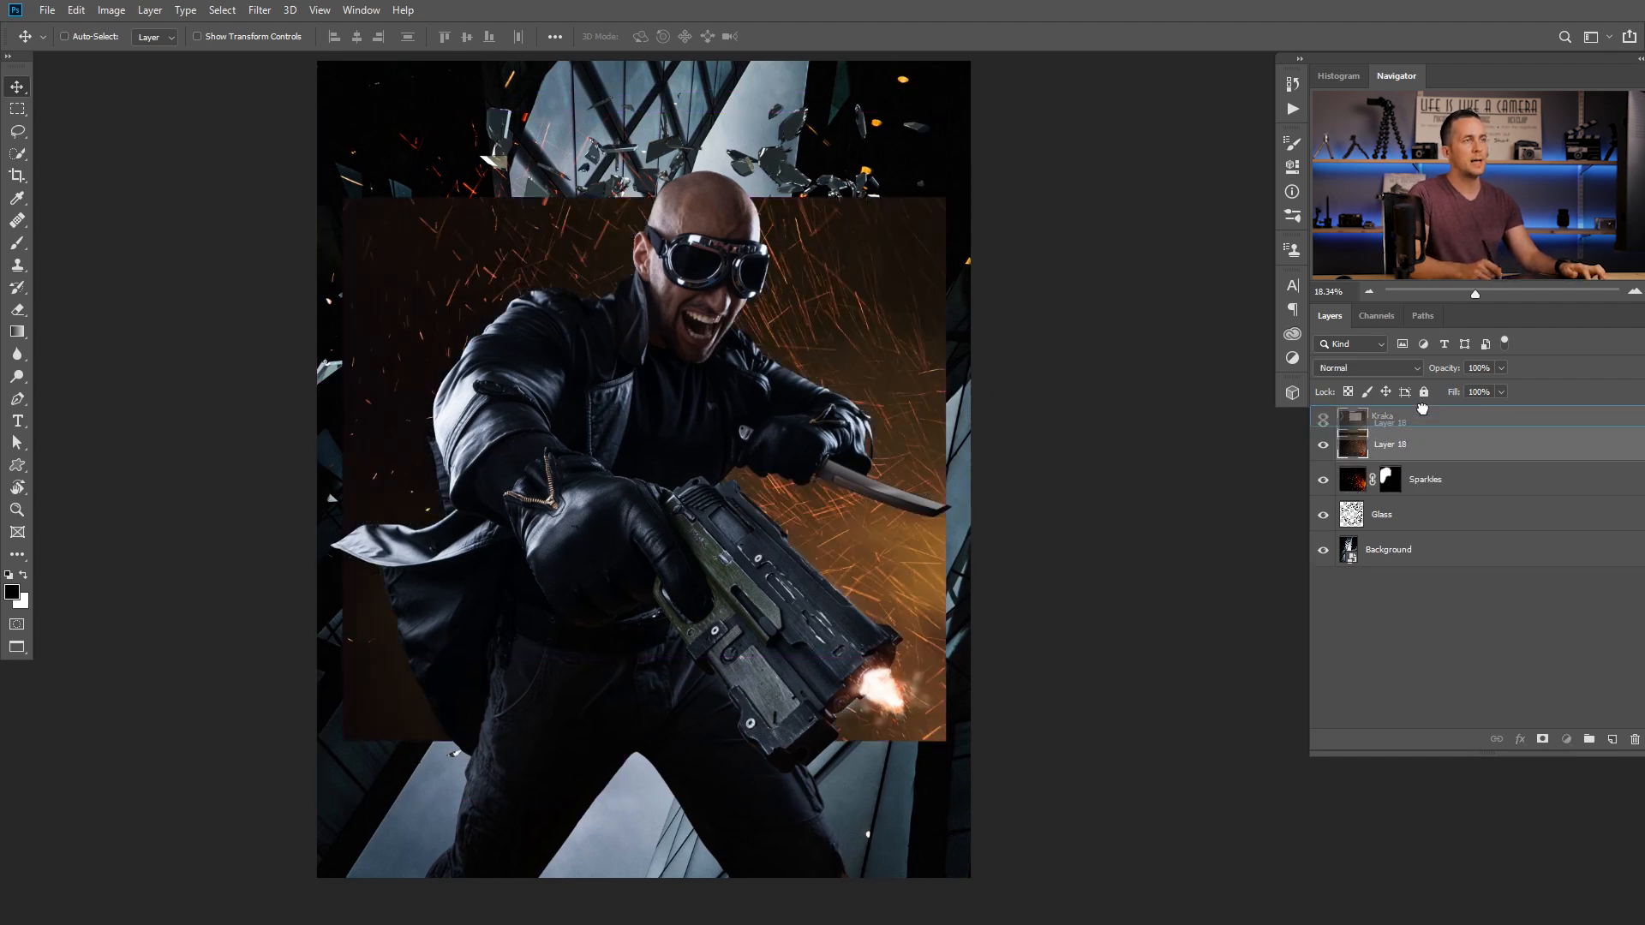
drag(1440, 452, 1447, 409)
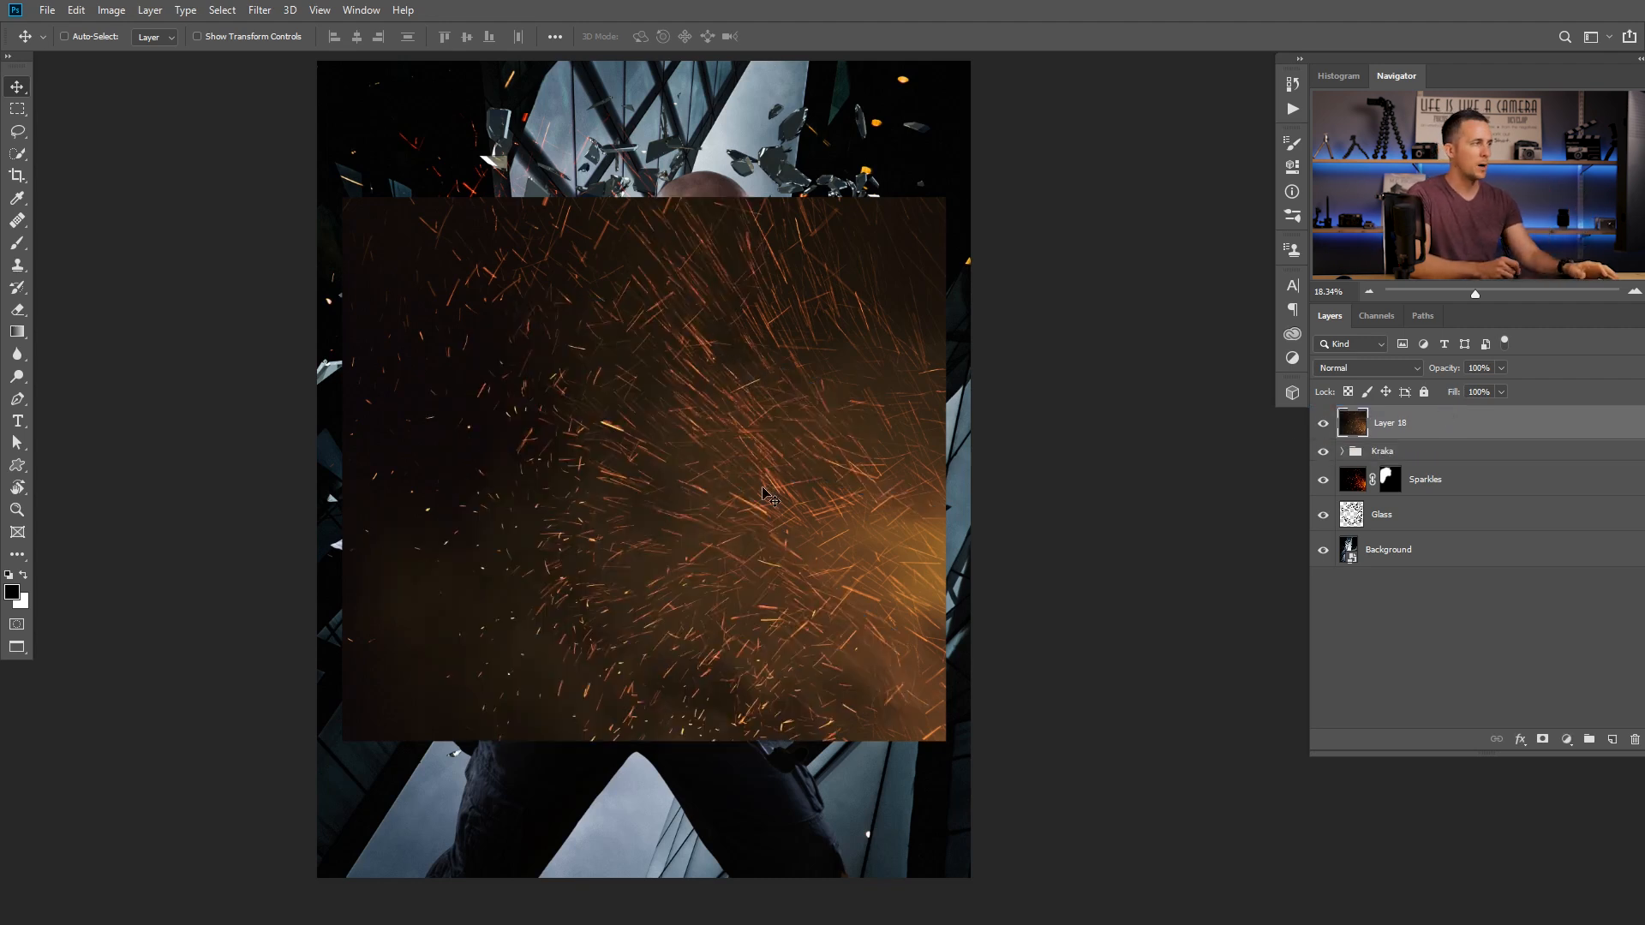
Apply Levels to the pasted sparks layer with black input about 59, midtones 1.44 and white input 175
key(ctrl)
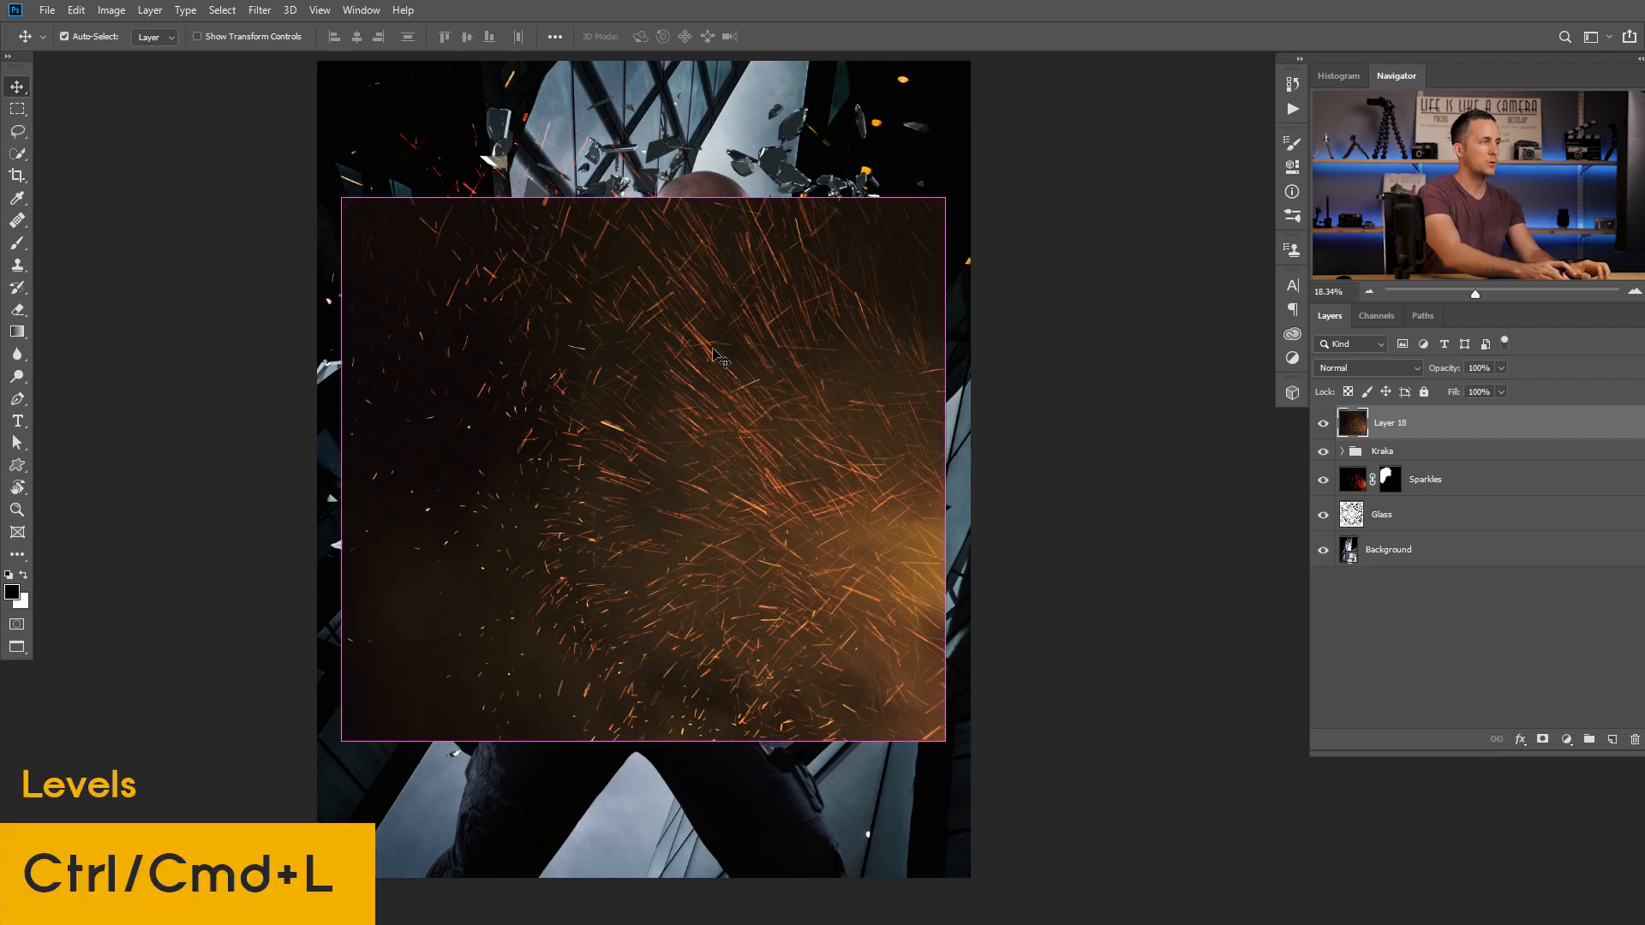
key(ctrl+l)
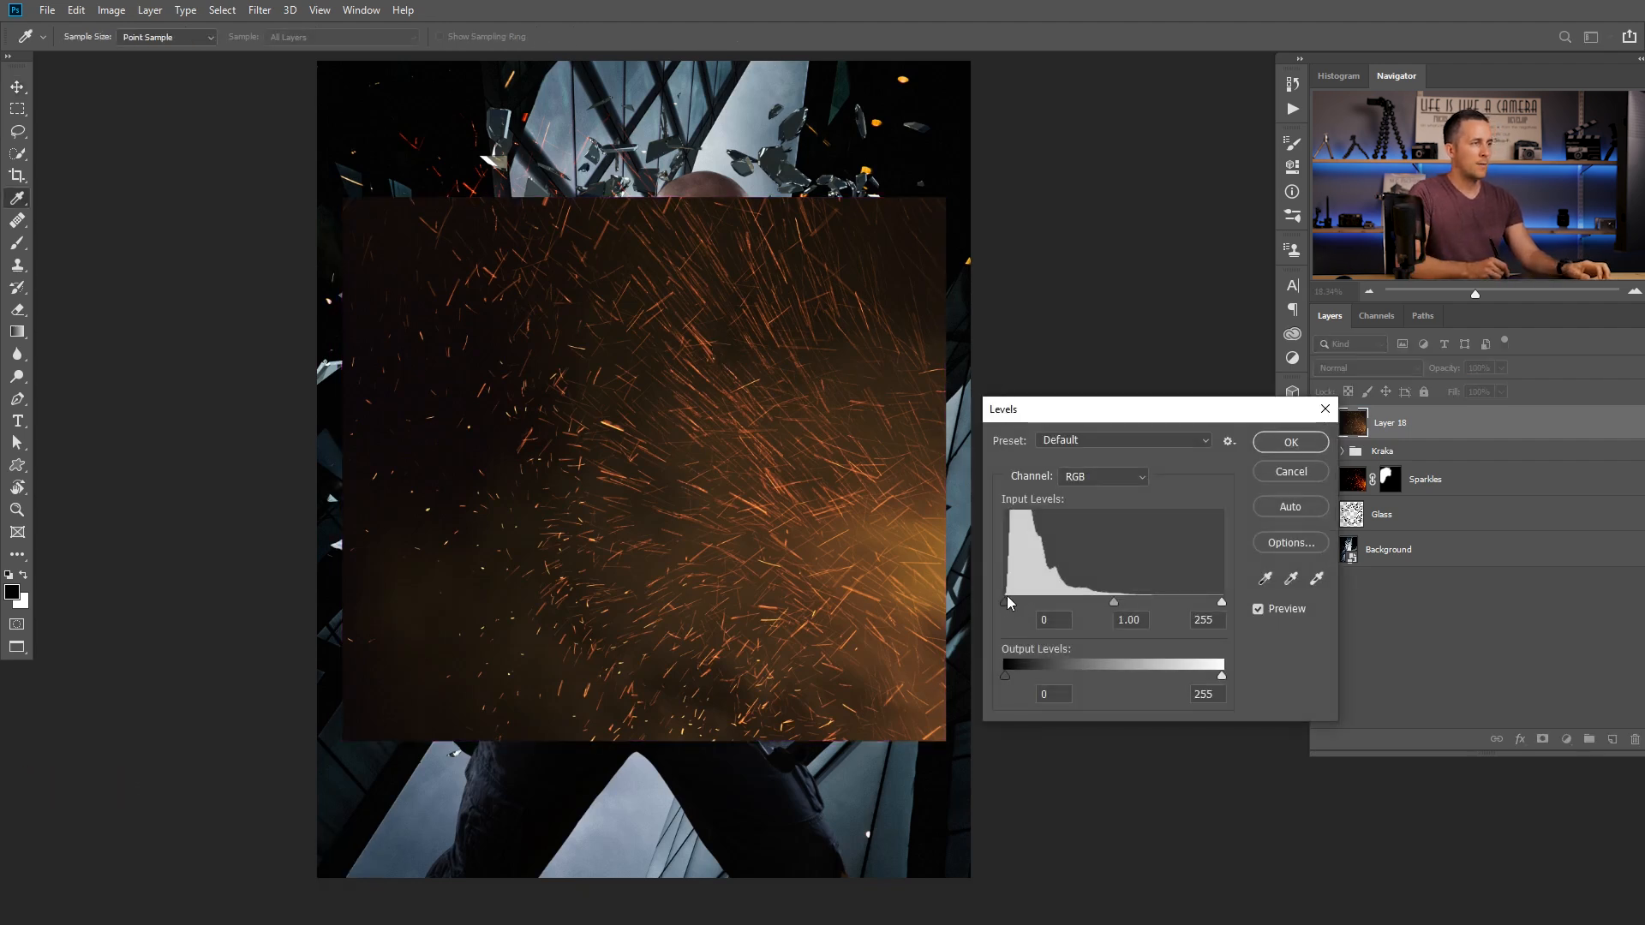
drag(1010, 601, 1044, 602)
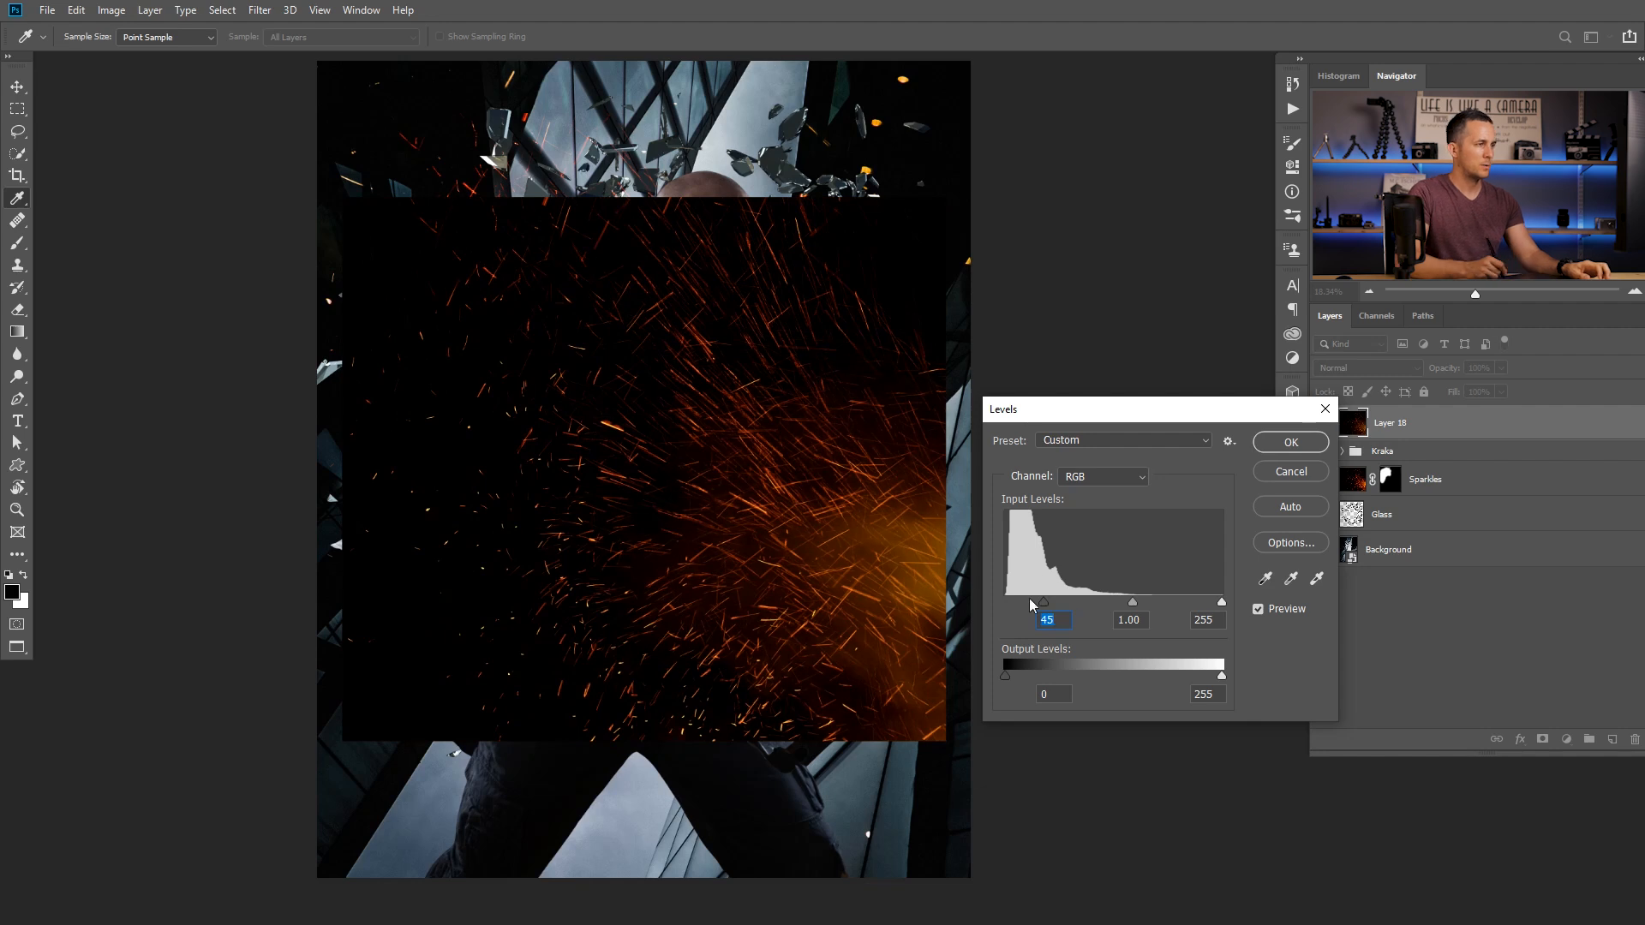
drag(1216, 605, 1097, 607)
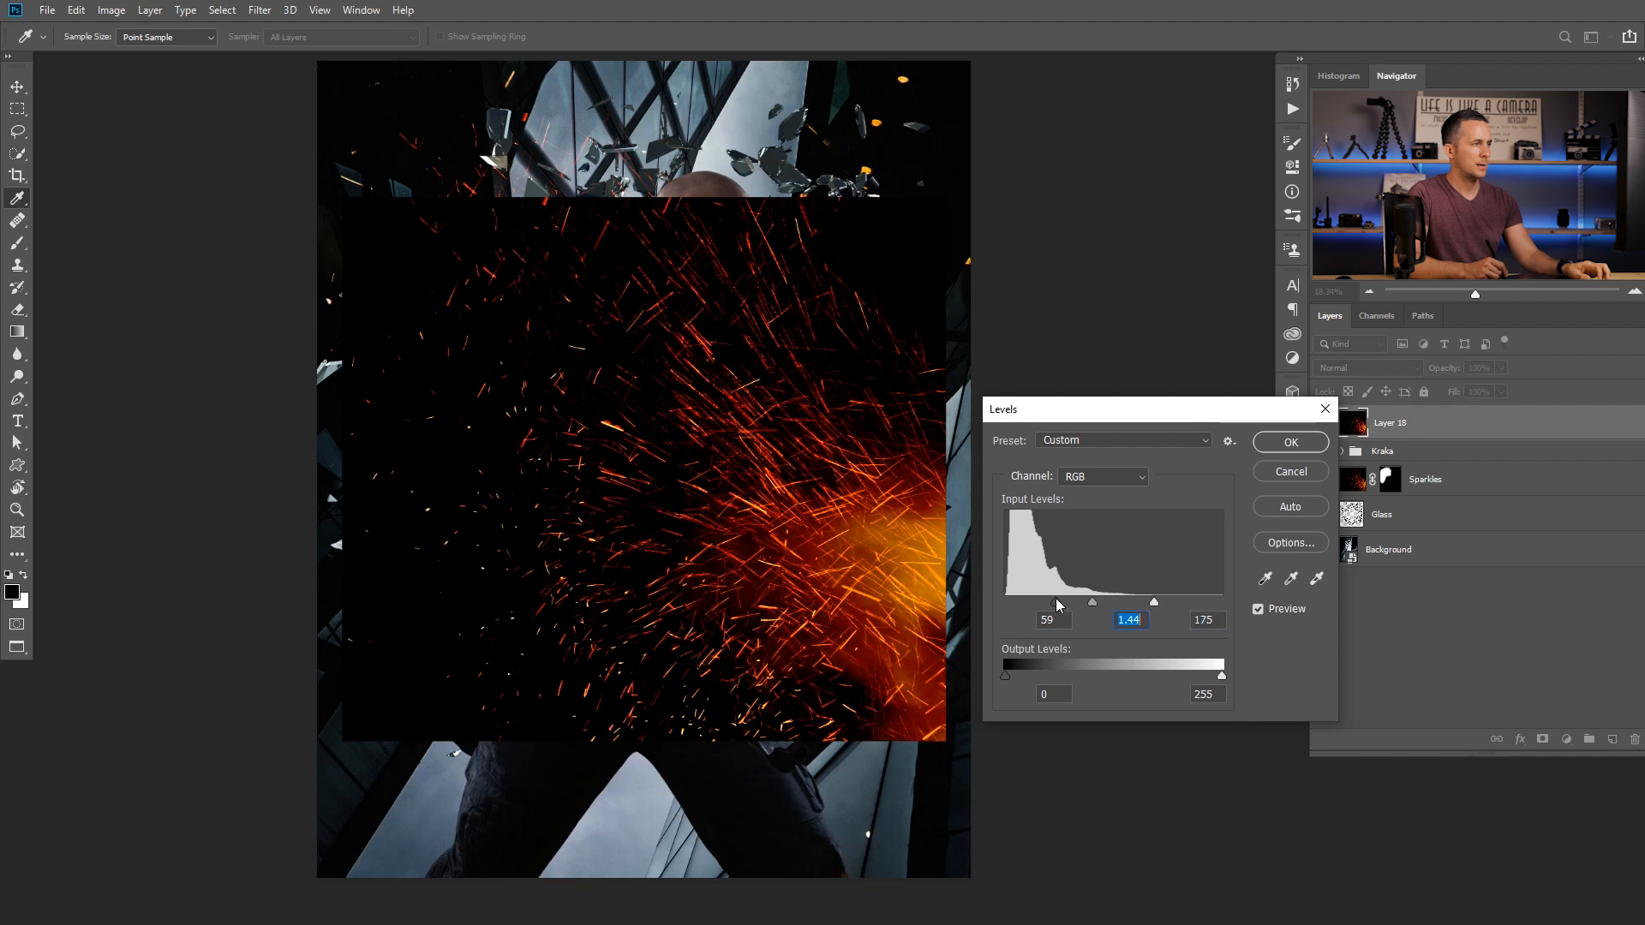
drag(1062, 605, 1054, 606)
click(1272, 450)
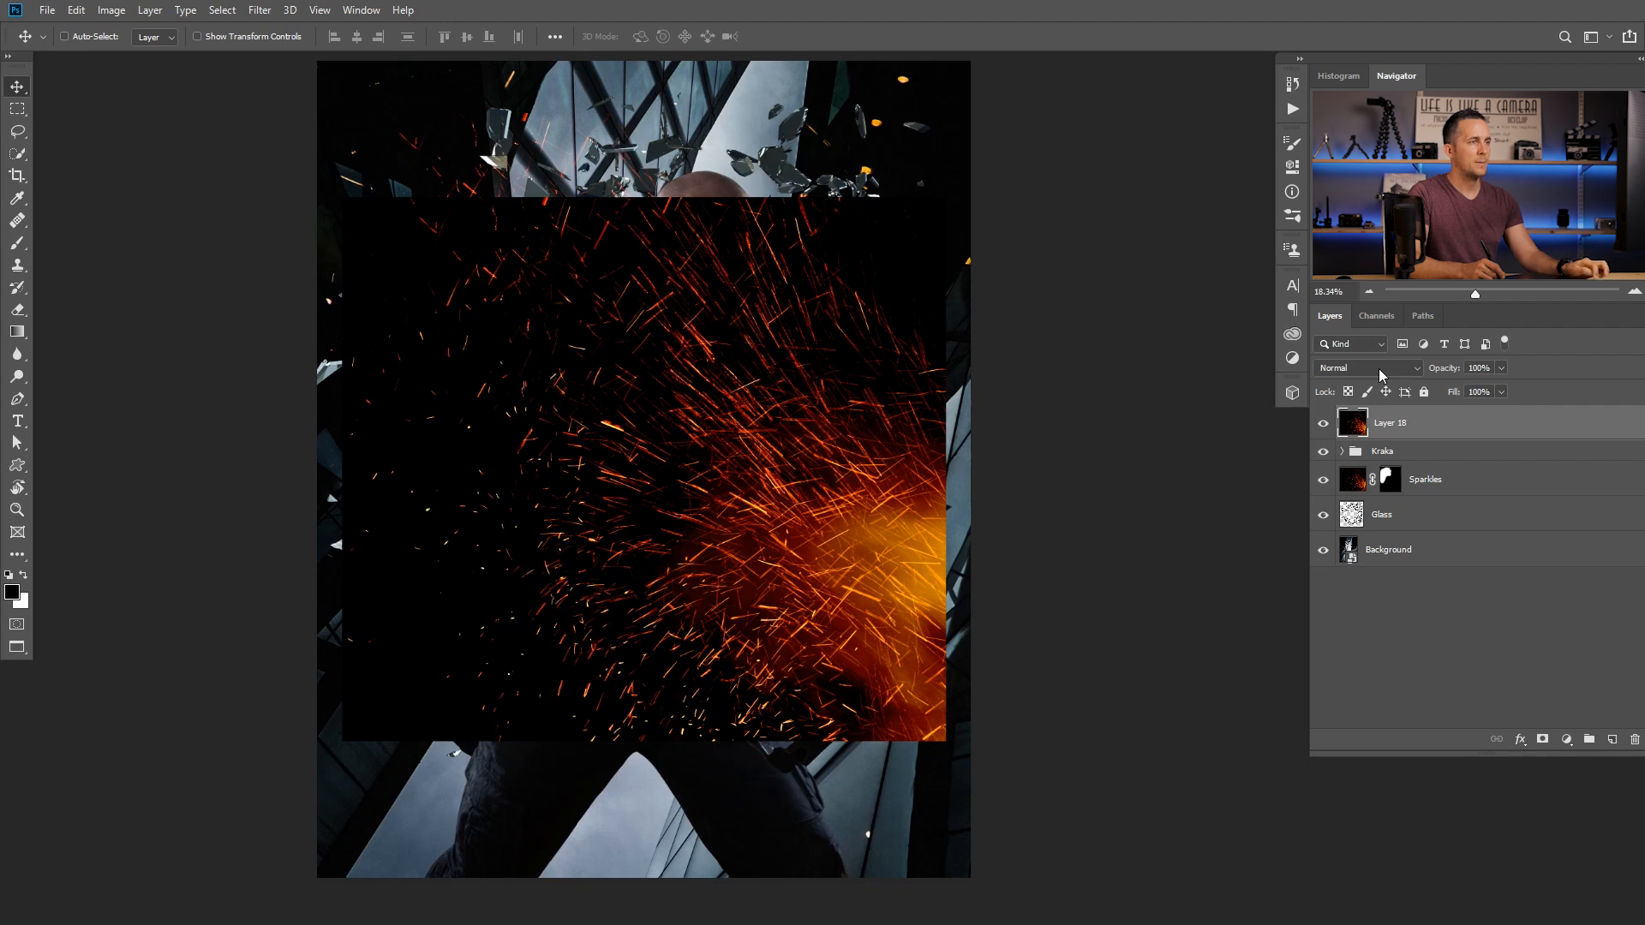
Flip the pasted sparks layer horizontally and vertically so the glow sits at upper left, and reposition it over the man
key(ctrl)
key(ctrl+t)
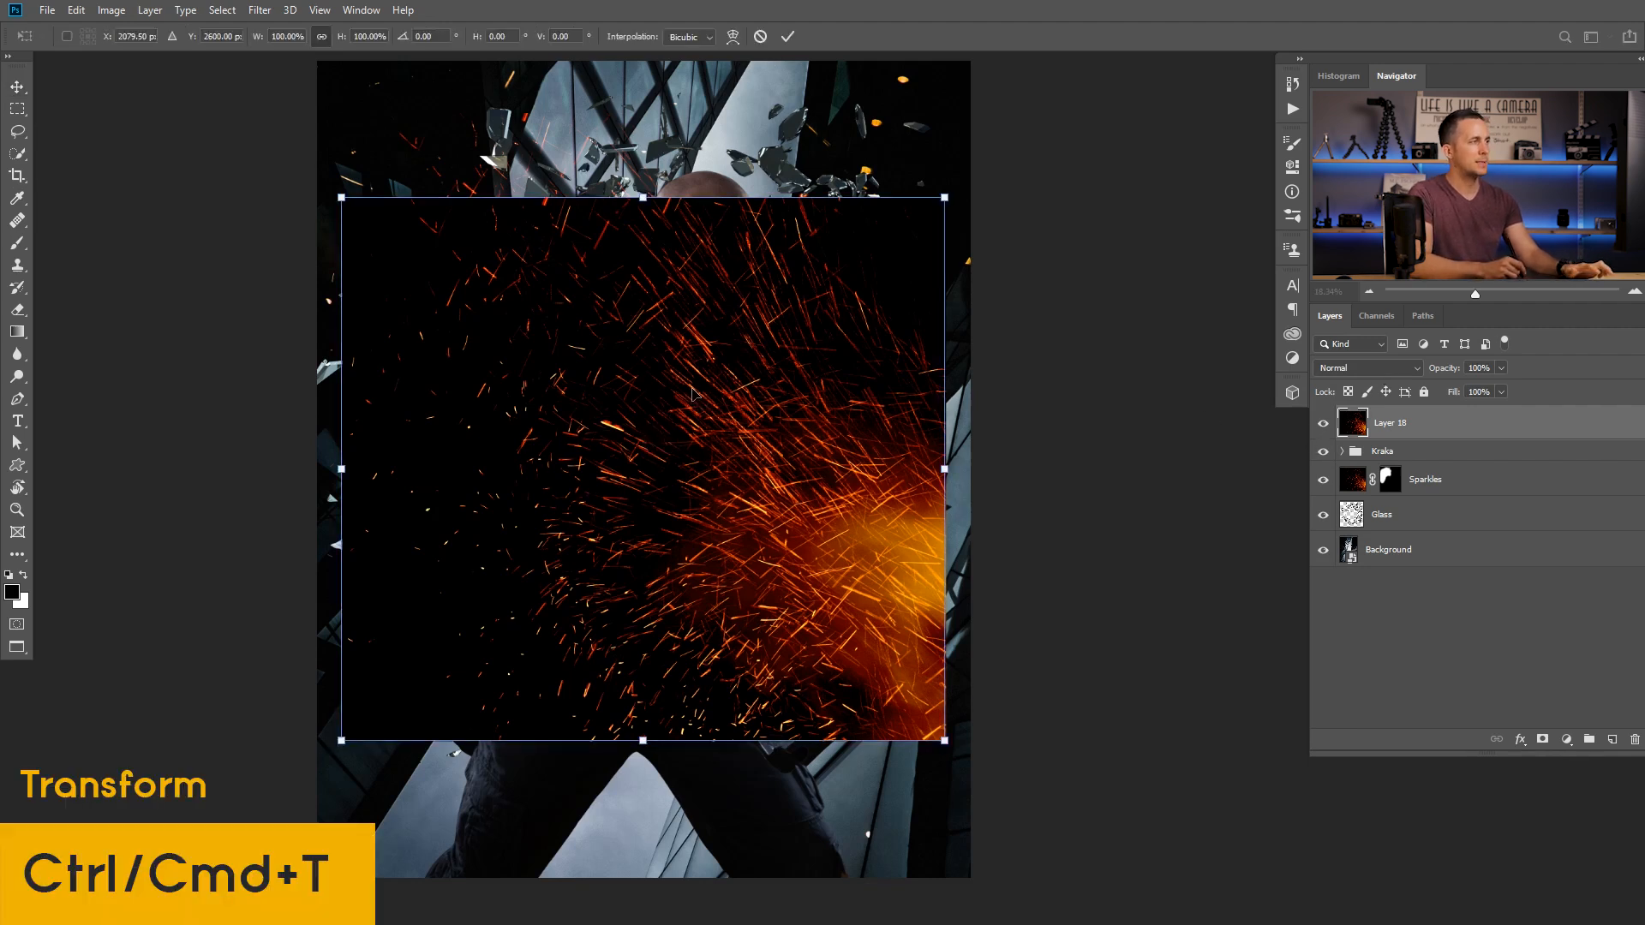
right_click(695, 394)
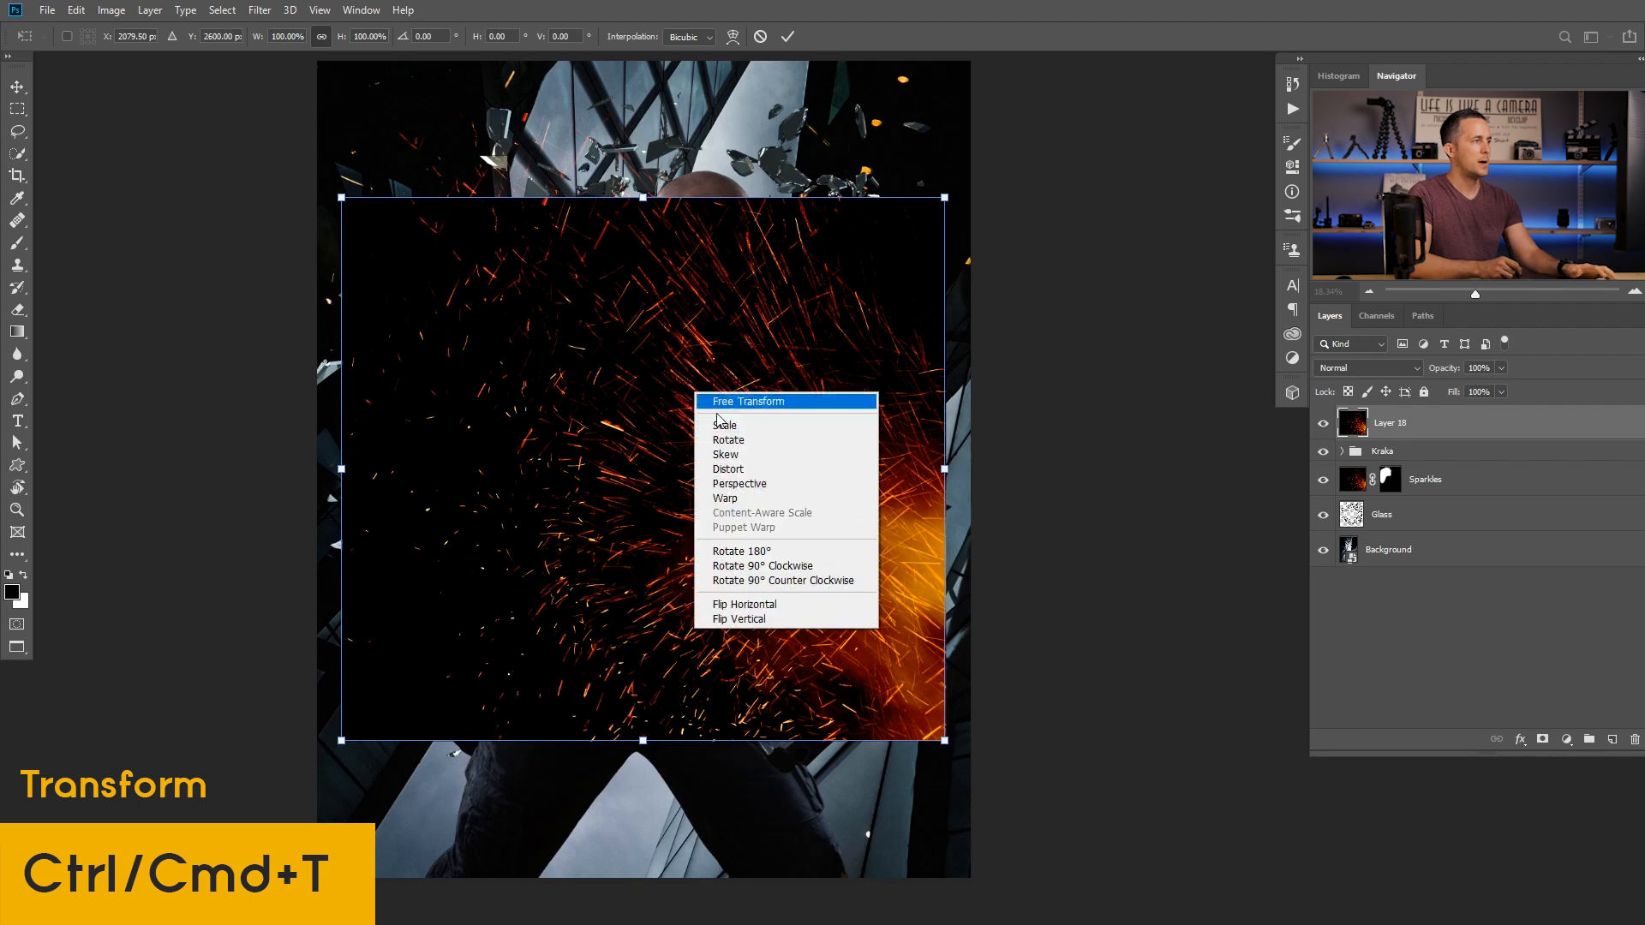
click(762, 605)
drag(666, 496, 669, 514)
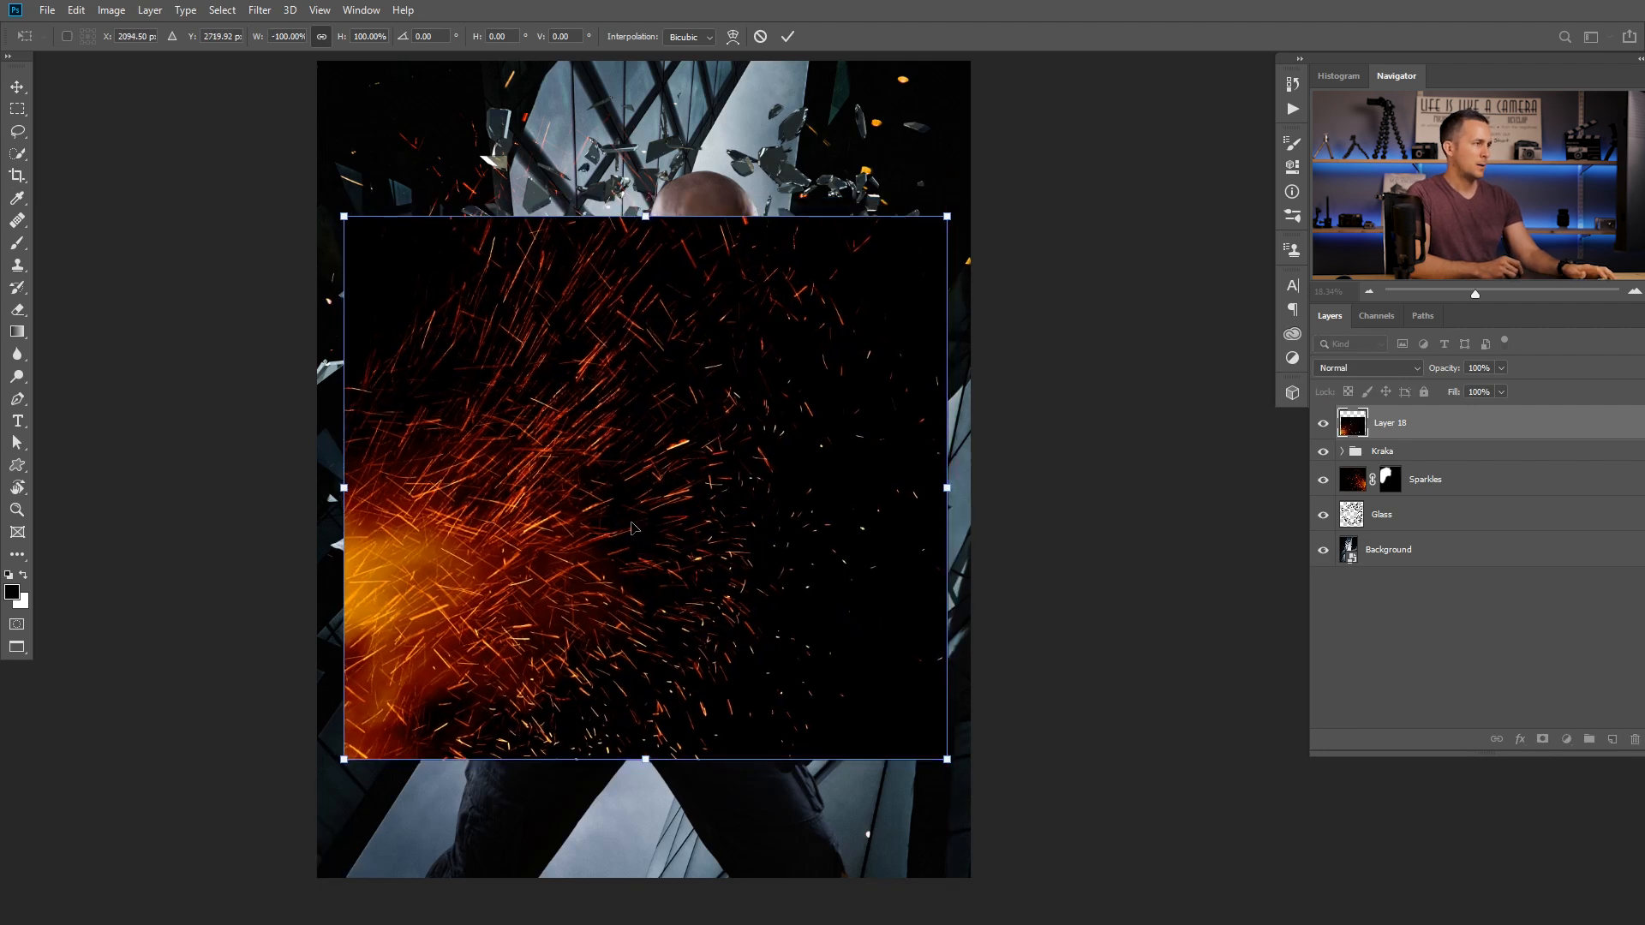
right_click(660, 526)
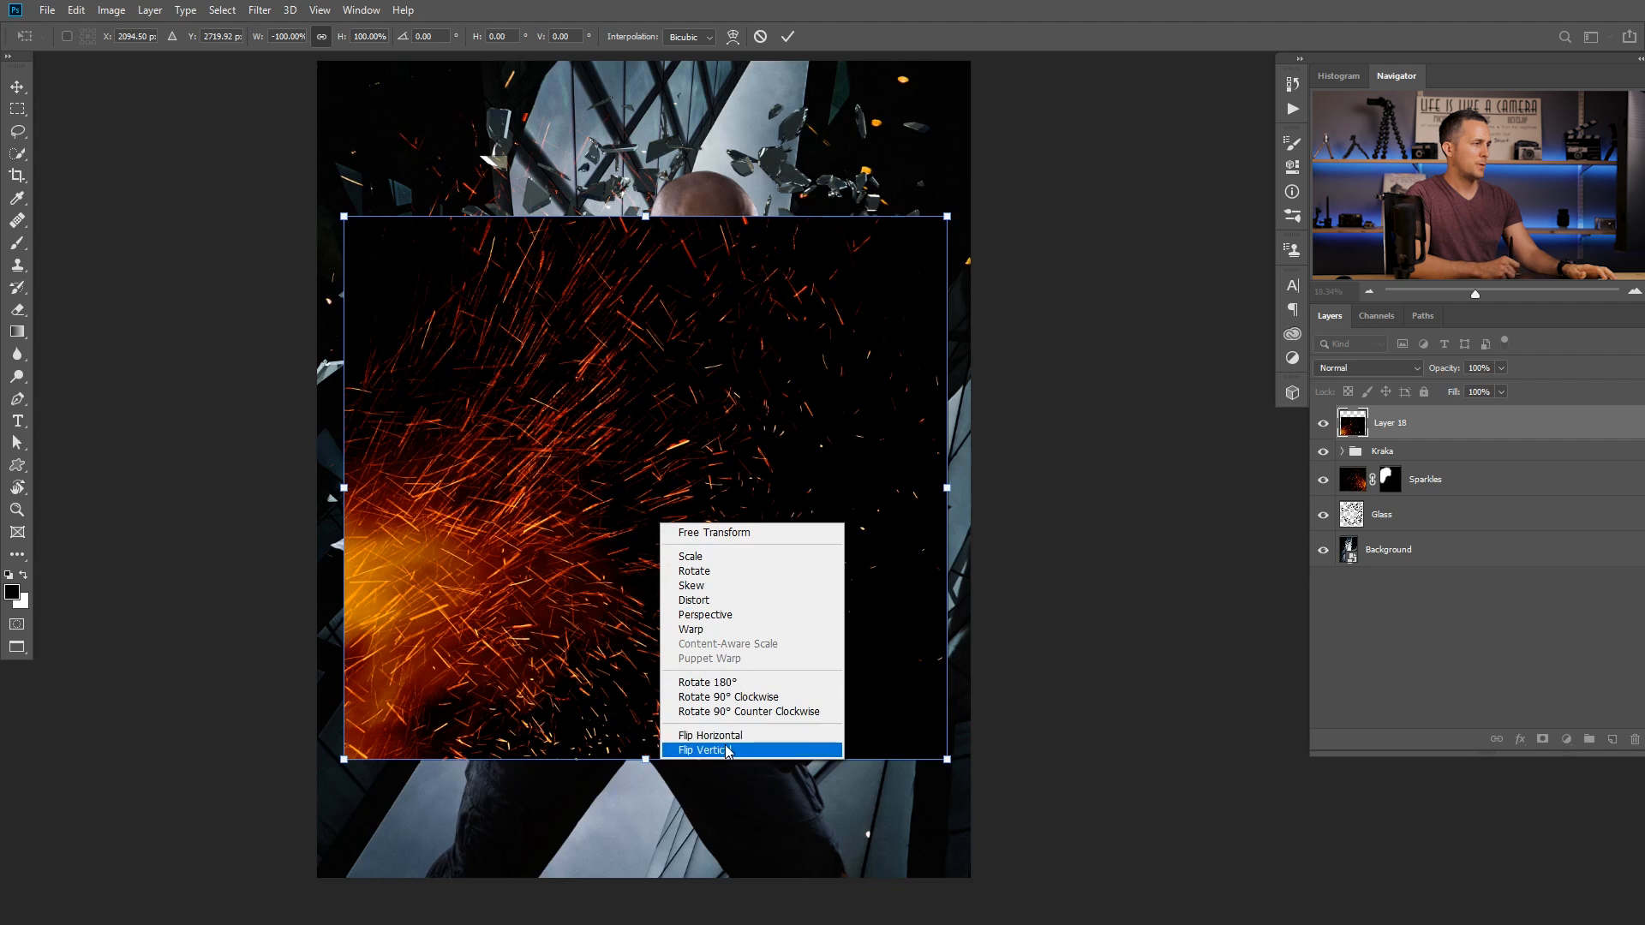
click(685, 750)
drag(685, 588, 668, 559)
key(Return)
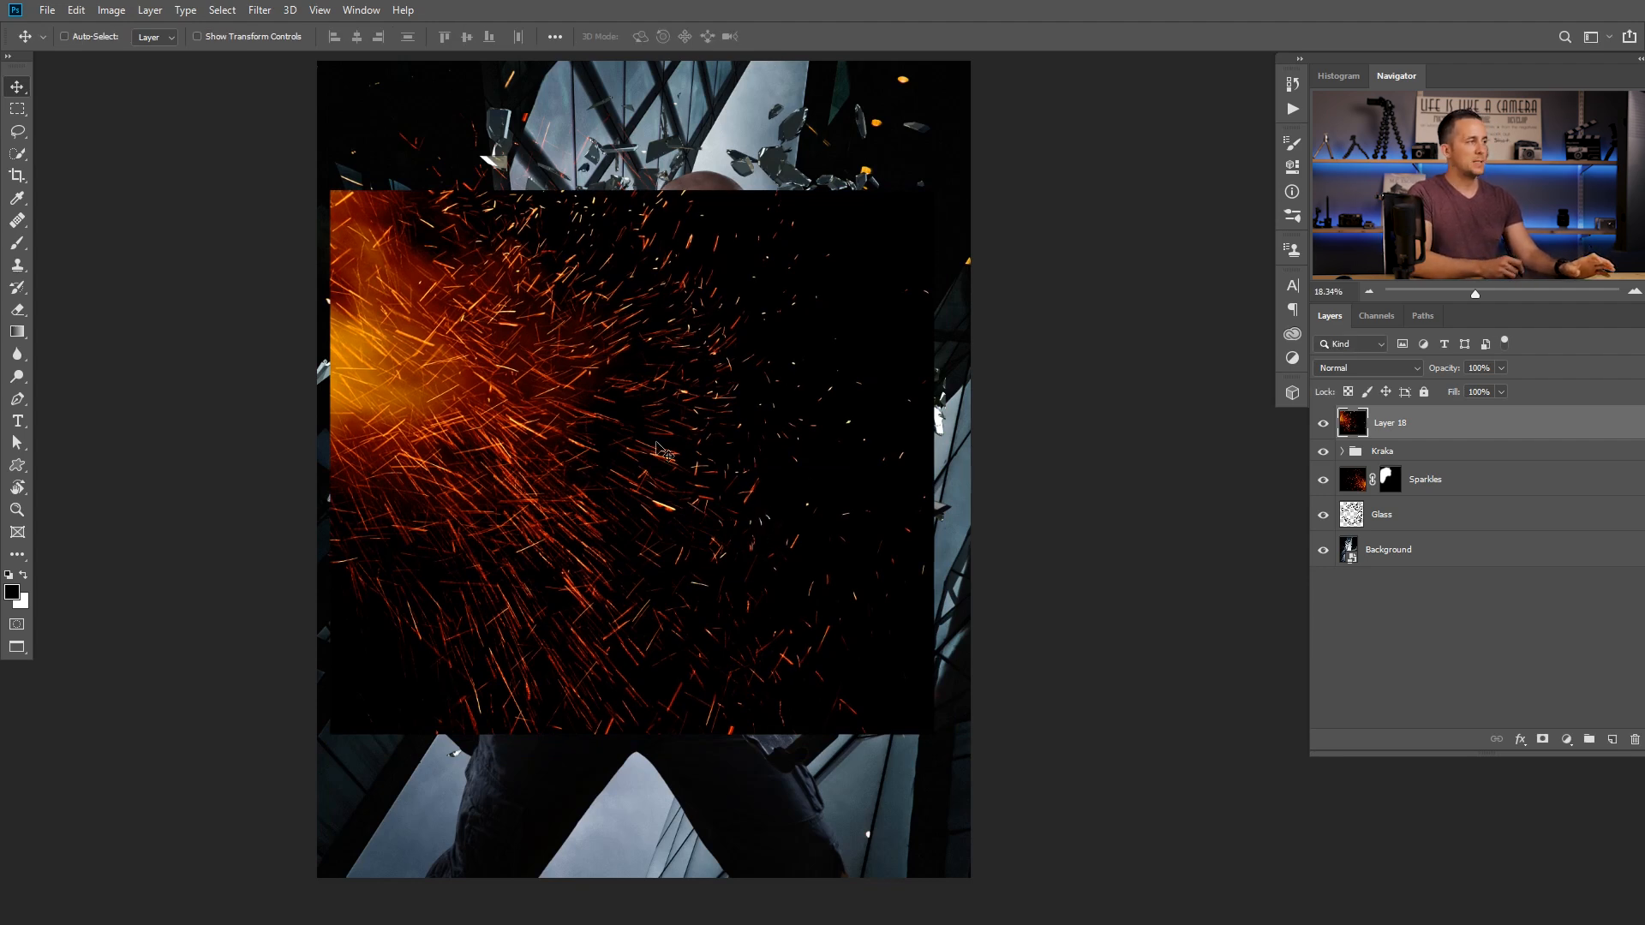
Apply a Radial Blur to the flipped sparks with amount 10, Spin method and Good quality
click(257, 10)
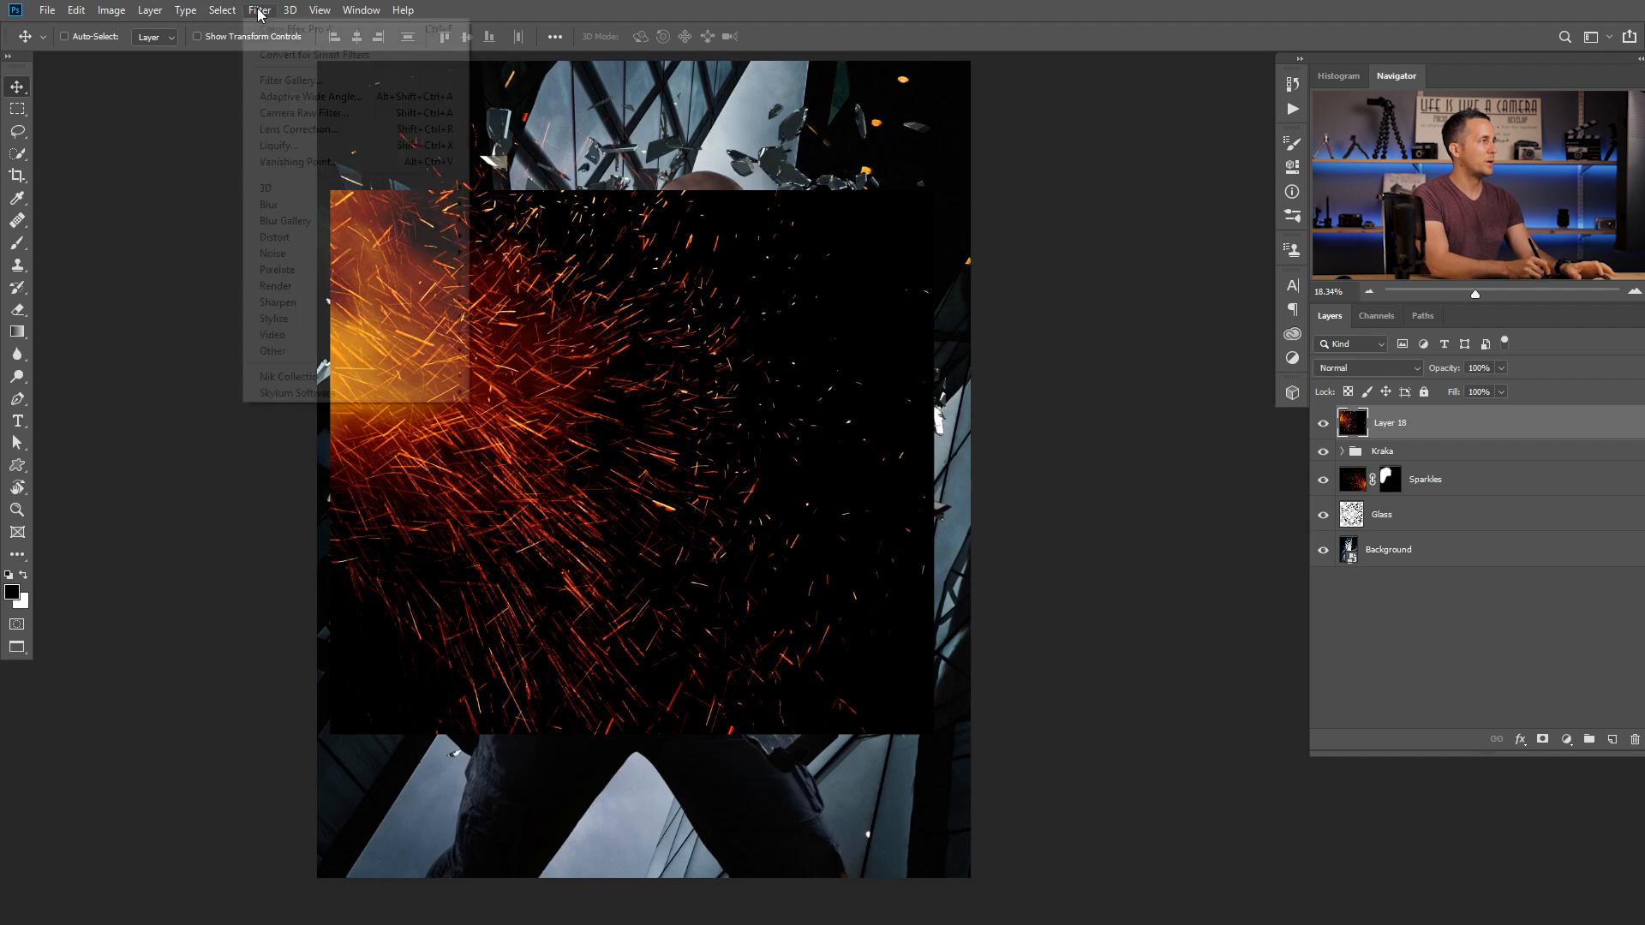
mouse_move(317, 206)
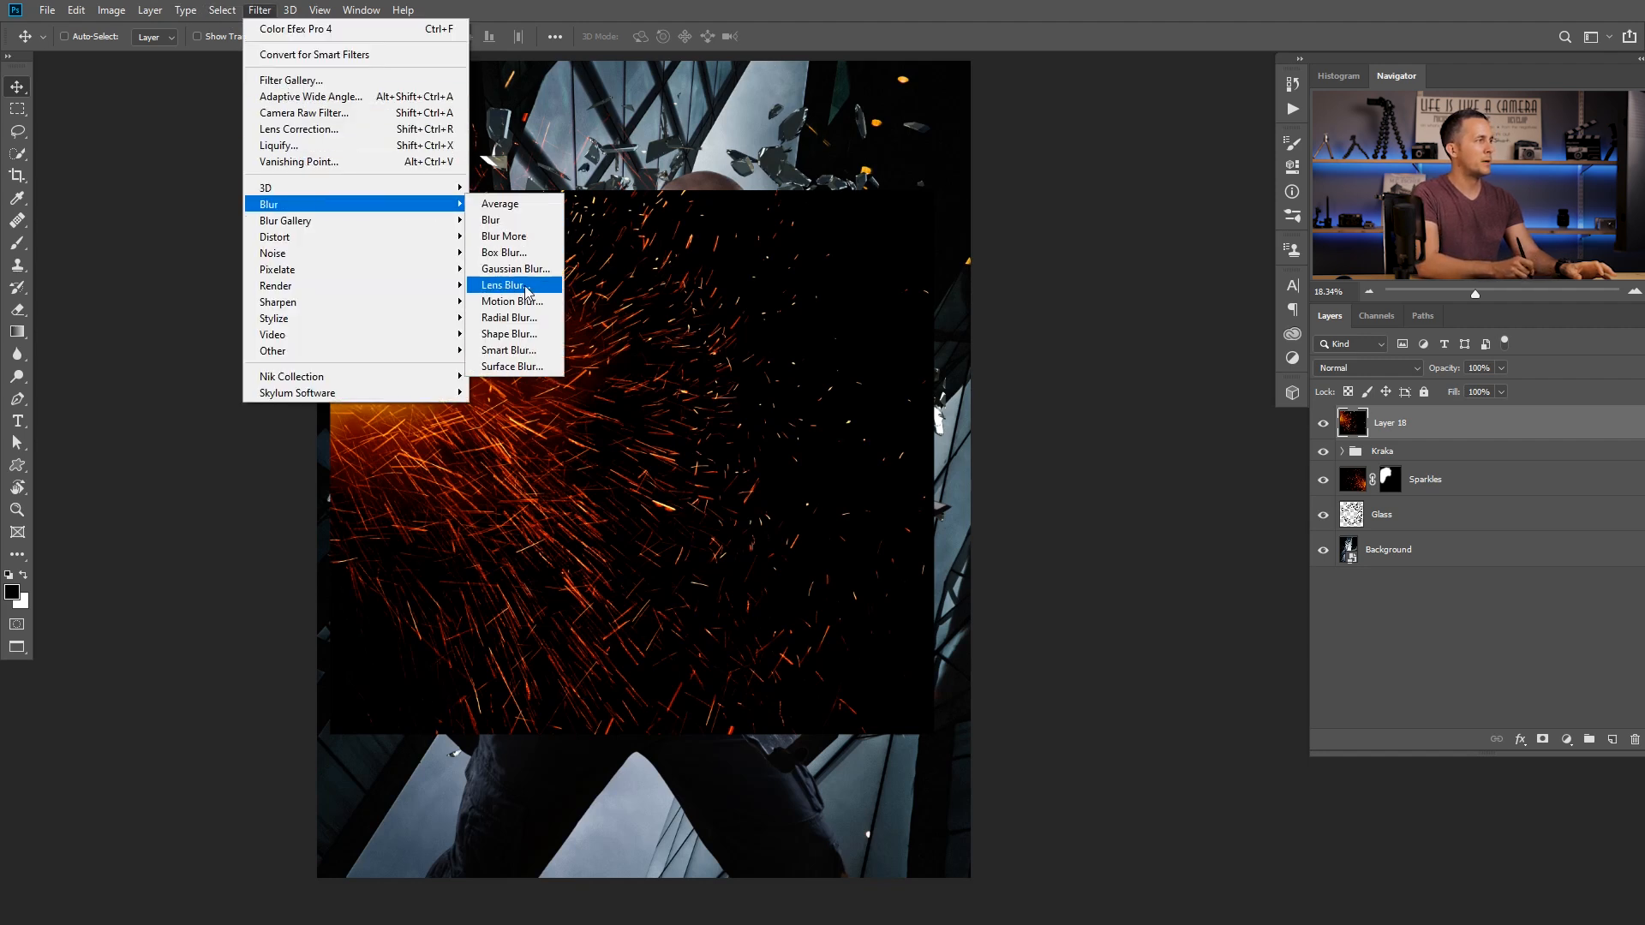
click(528, 318)
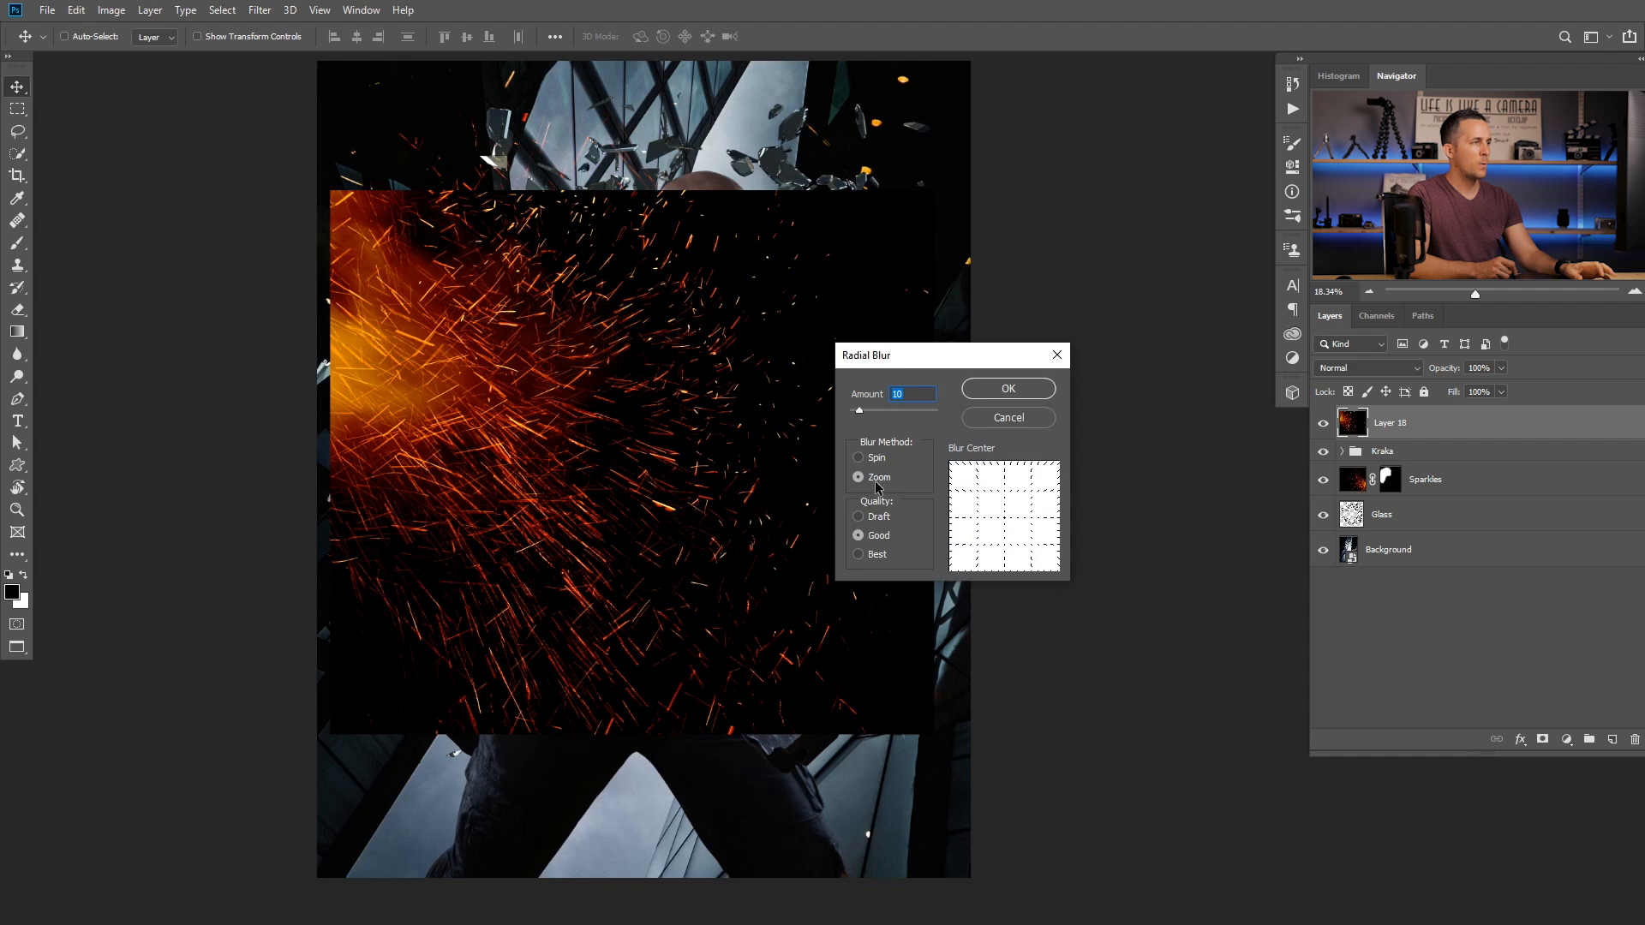
click(876, 459)
drag(947, 362, 1096, 330)
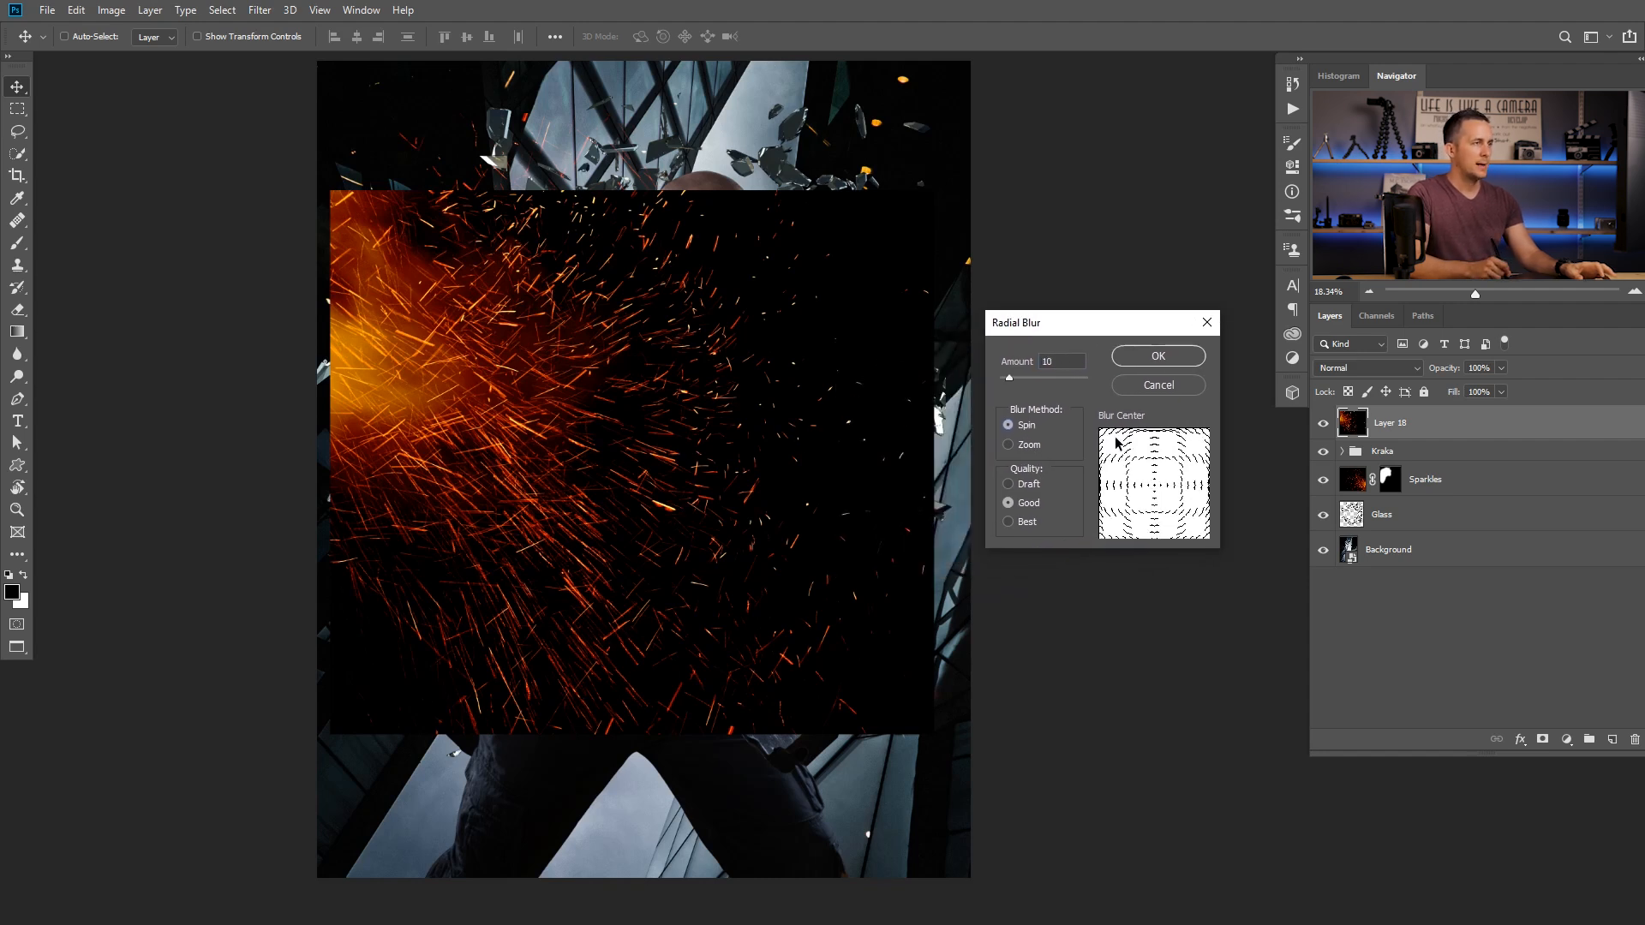
click(1157, 357)
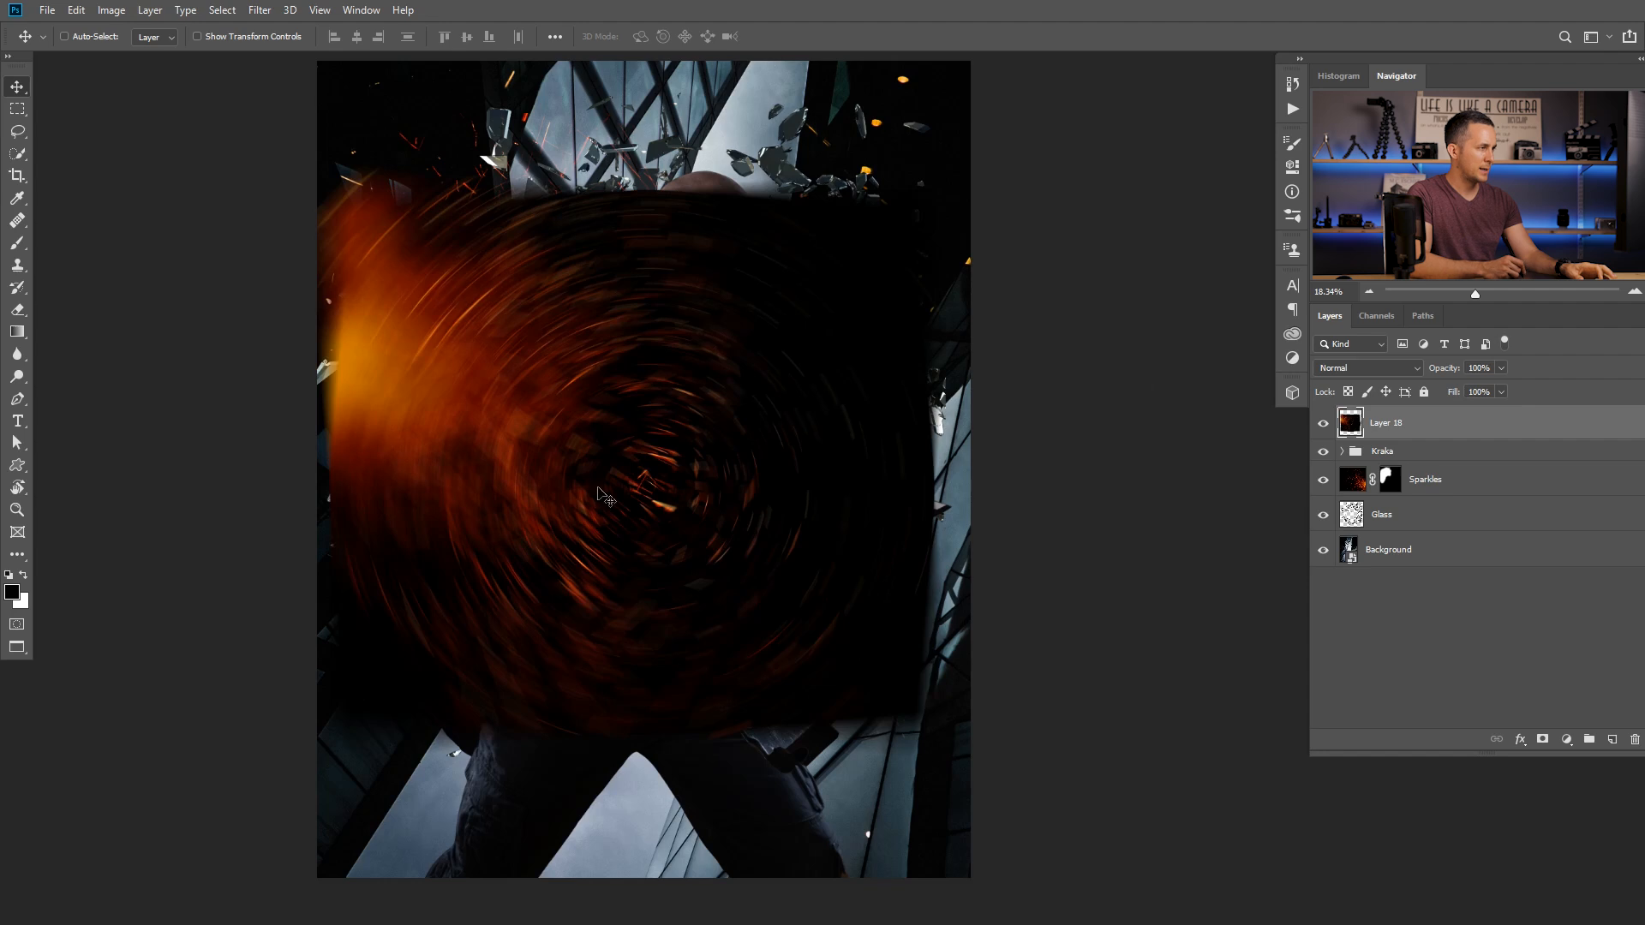
Set the blurred sparks layer's blend mode to Screen
drag(771, 628, 805, 633)
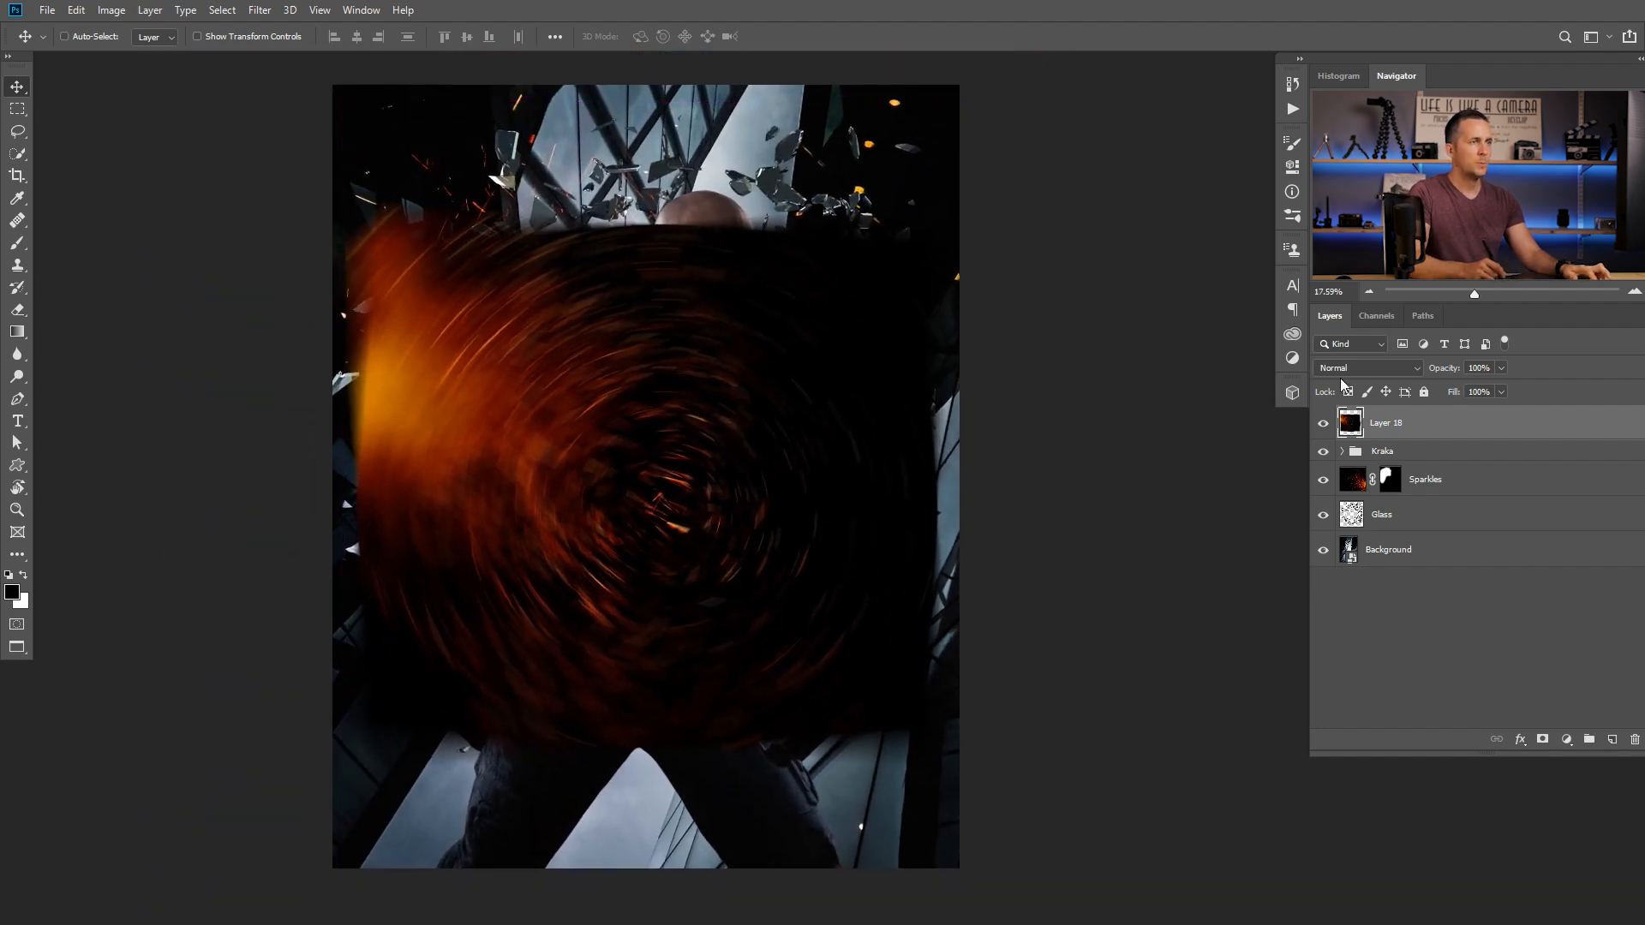
click(1368, 367)
click(1354, 512)
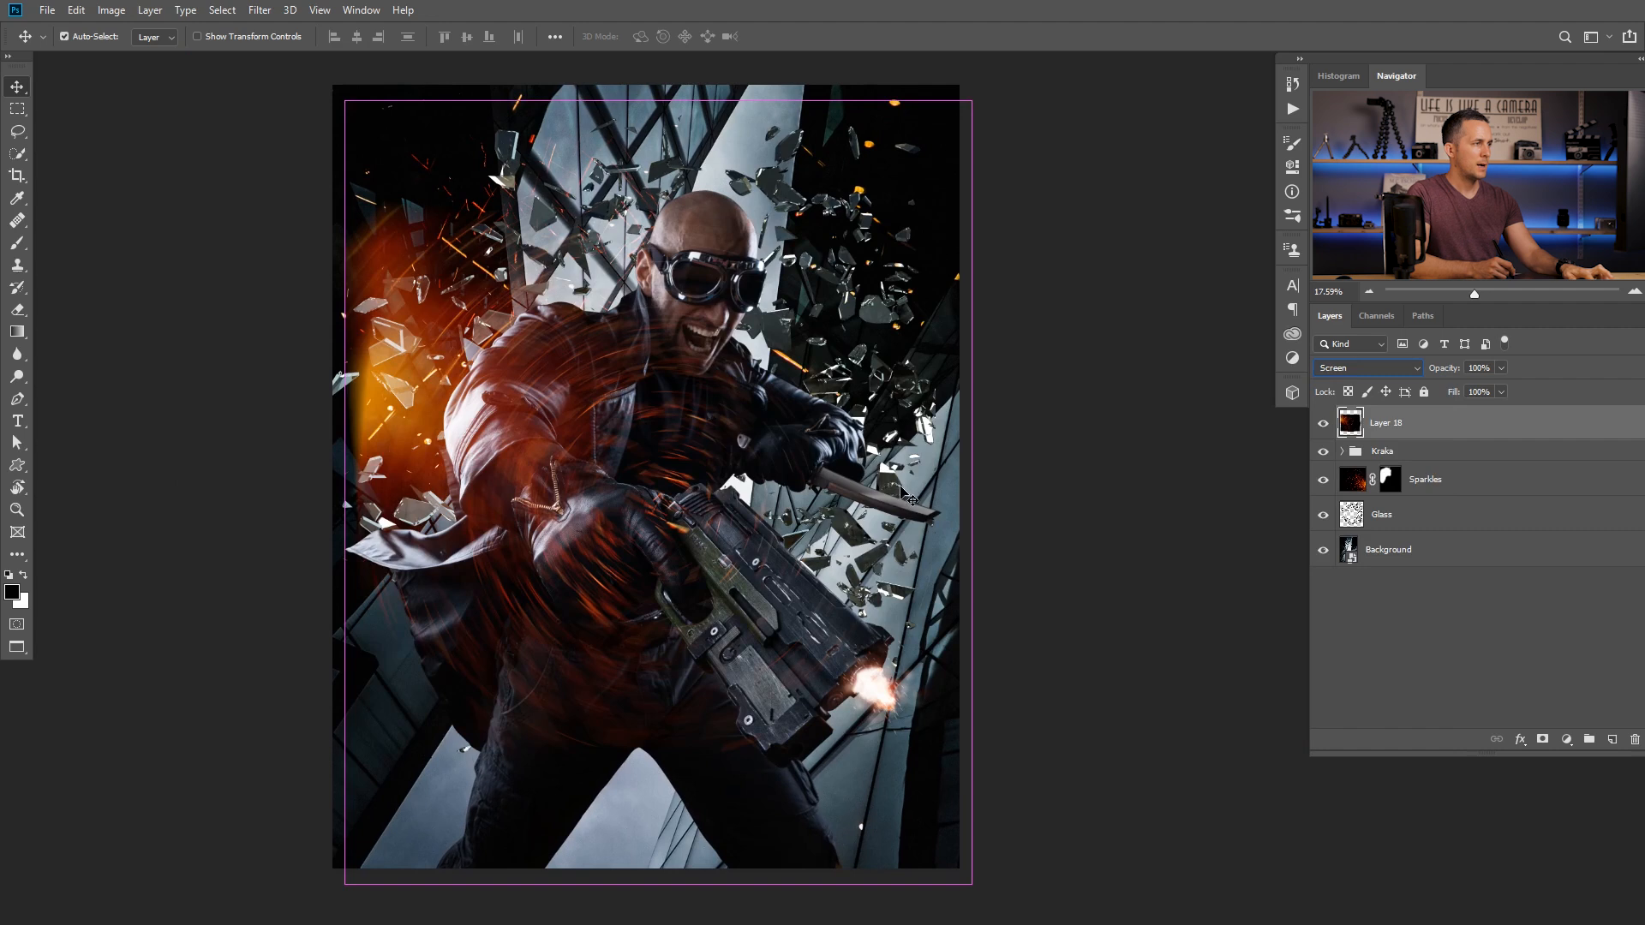
Rotate the blurred sparks layer to about -26° and move it down and right over the man's torso and gun
key(ctrl+t)
drag(1021, 490, 839, 287)
mouse_move(827, 646)
mouse_down()
mouse_move(837, 711)
mouse_move(875, 662)
mouse_move(849, 653)
mouse_up()
mouse_move(1010, 581)
mouse_down()
mouse_move(1017, 559)
mouse_move(1009, 575)
mouse_up()
drag(1146, 394, 974, 665)
drag(878, 655, 942, 640)
mouse_move(1047, 606)
mouse_down()
mouse_move(1068, 567)
mouse_move(1058, 597)
mouse_up()
drag(1135, 528, 1097, 427)
drag(940, 585, 942, 604)
drag(1108, 469, 1112, 462)
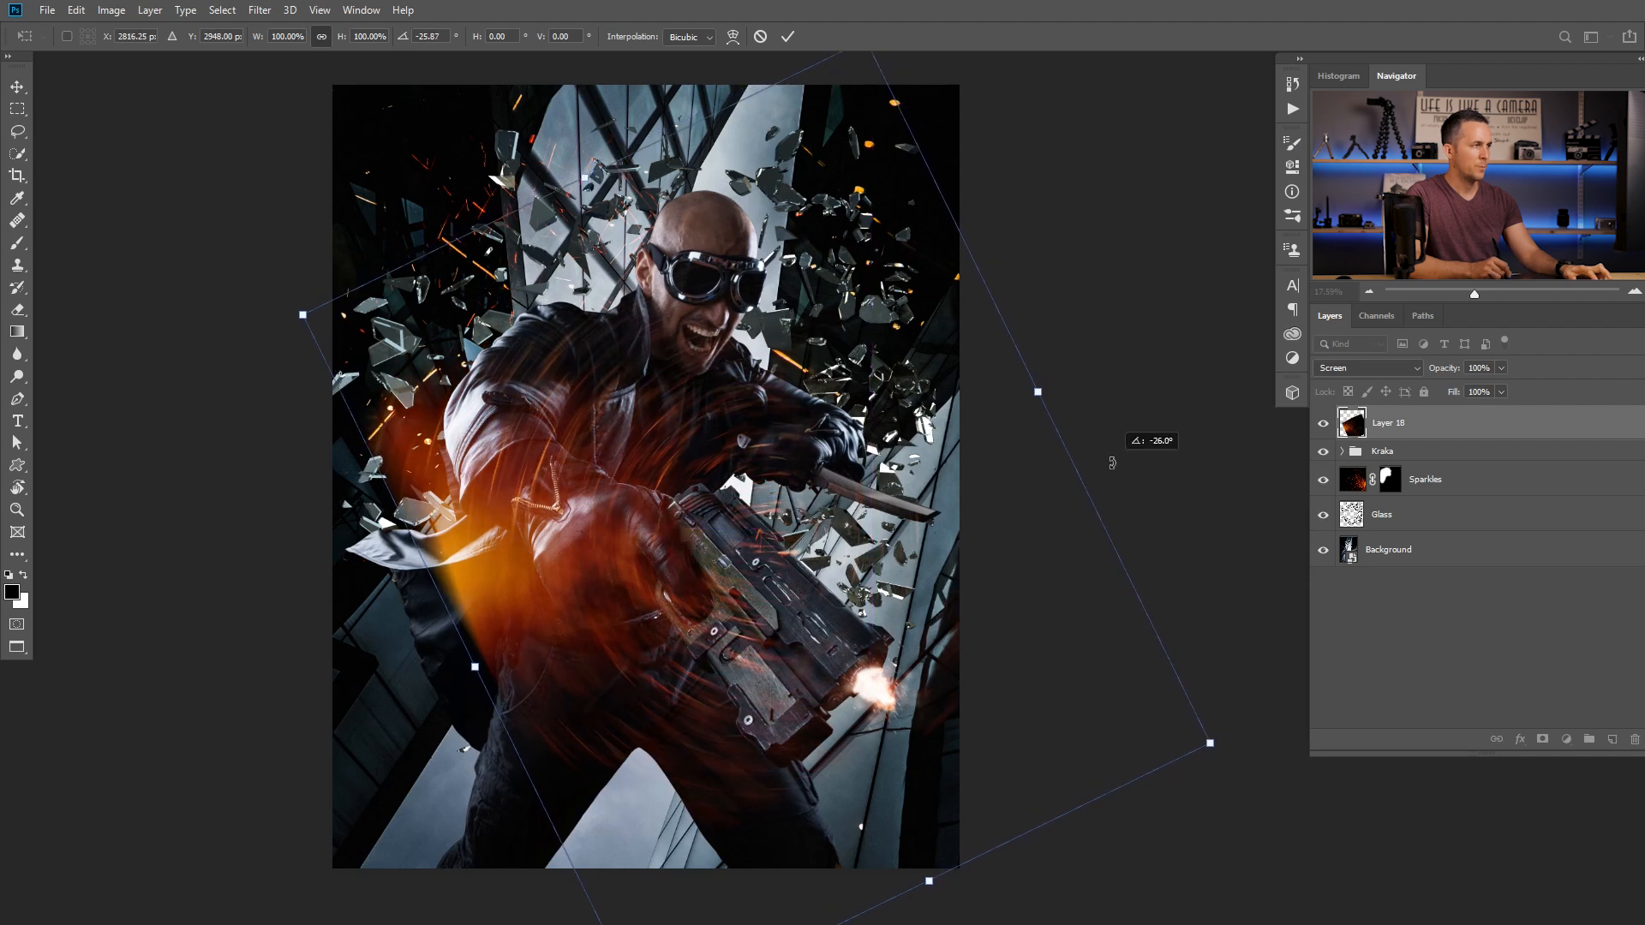
key(Return)
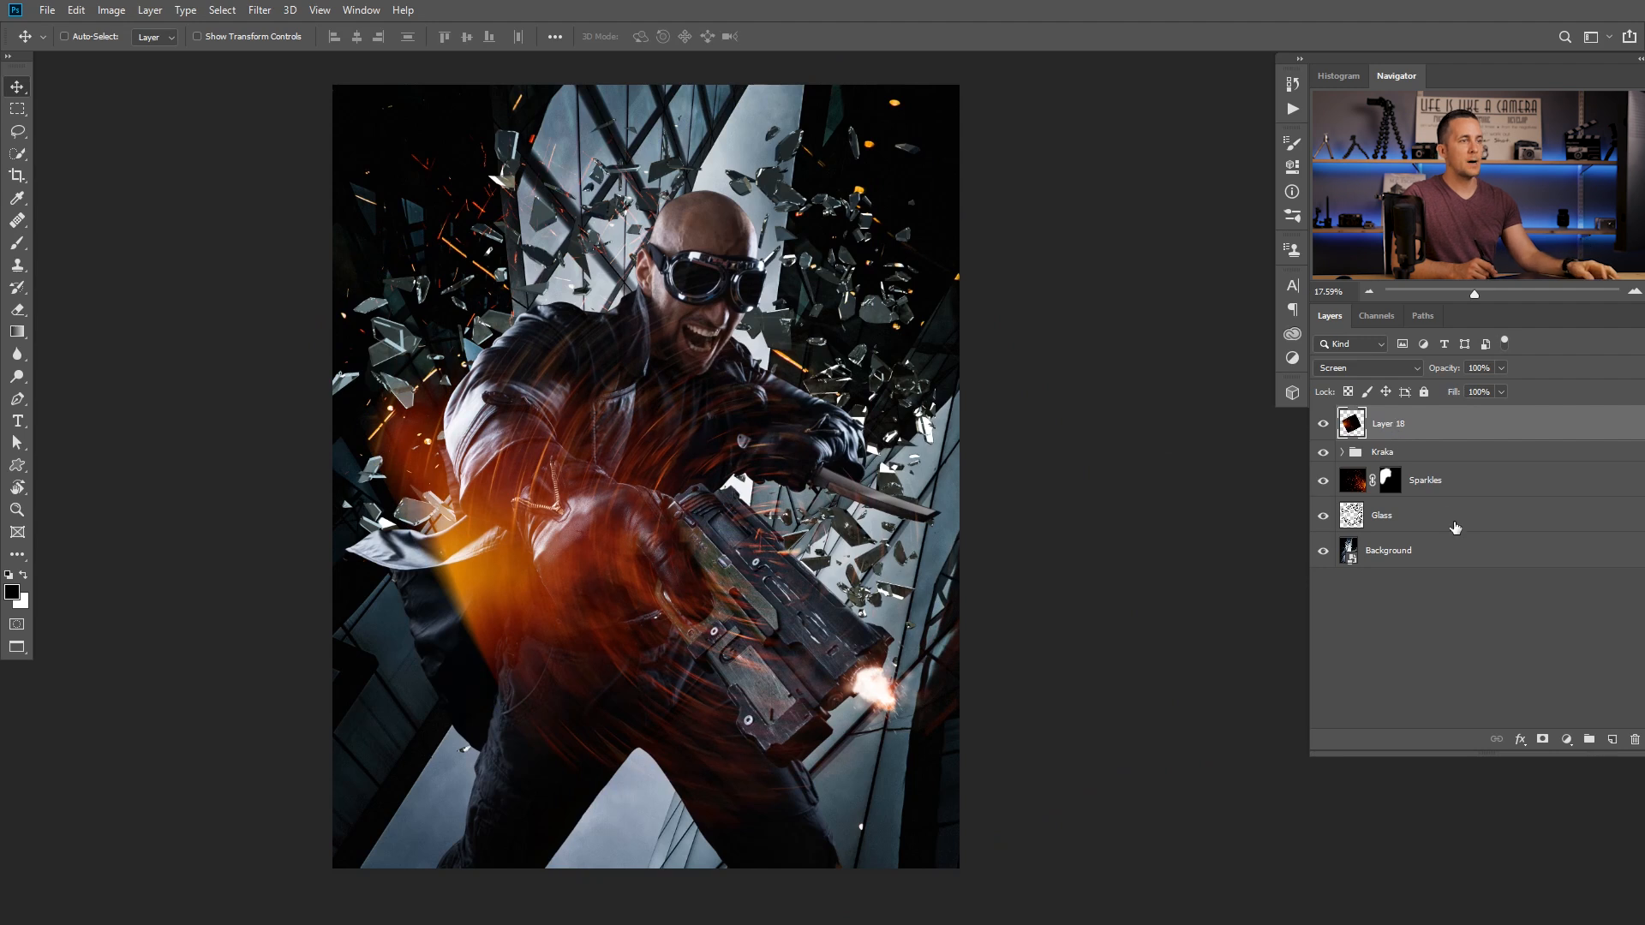
Add a black mask to the blurred sparks layer and paint white to reveal sparks below the gun and around the rear hand
alt+click(1542, 739)
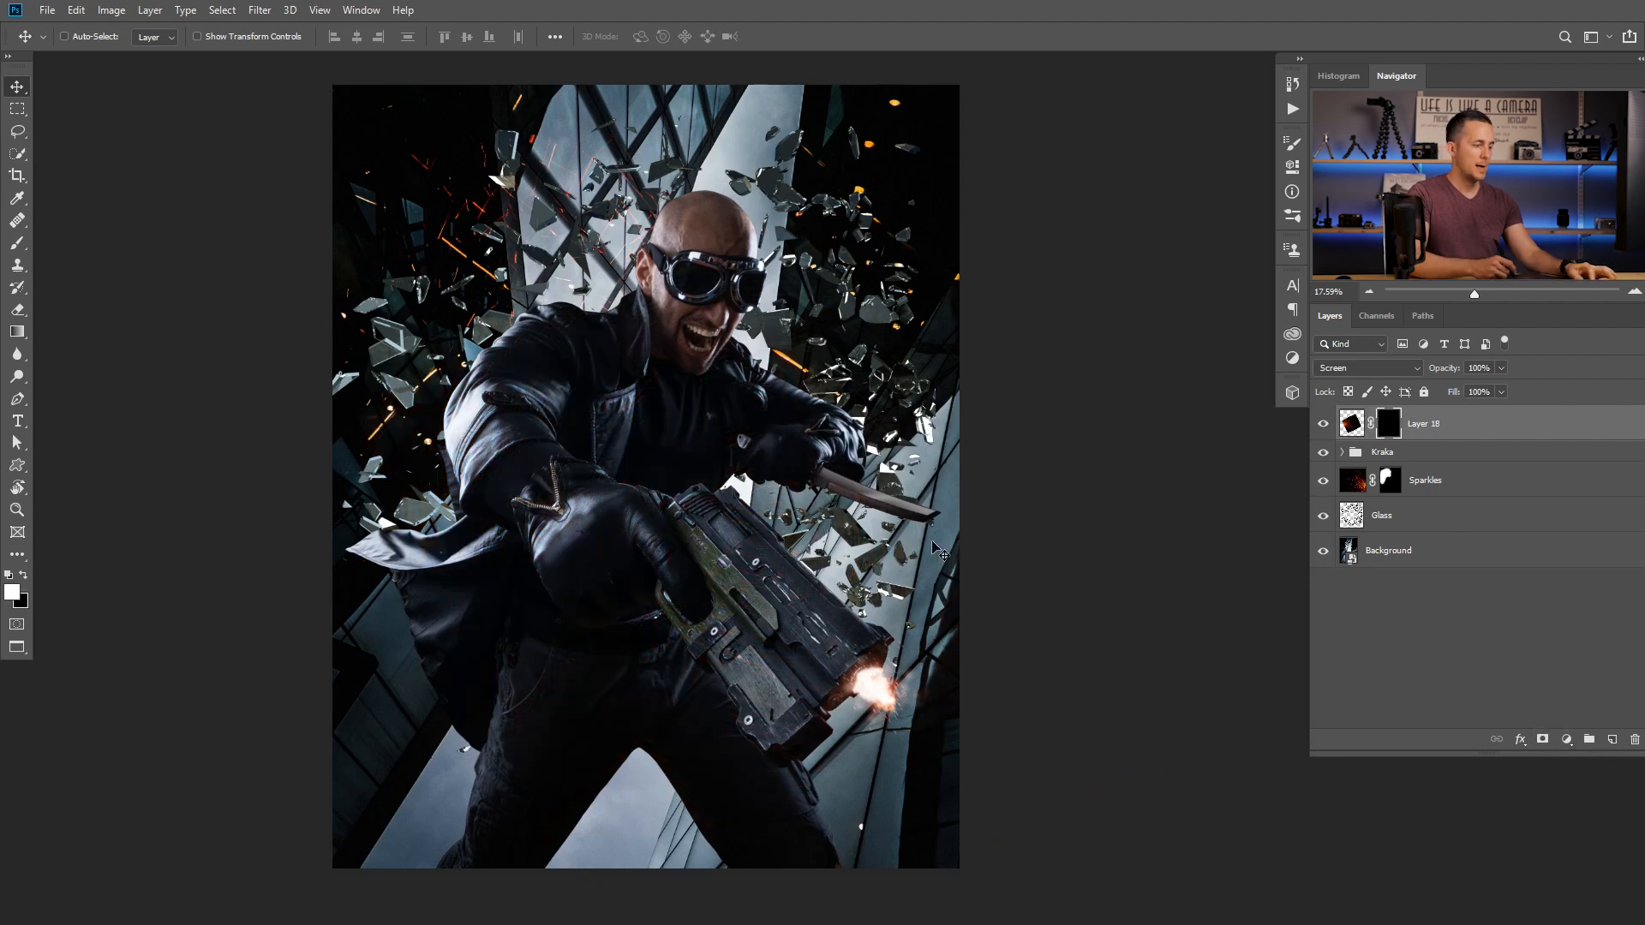
key(b)
key(x)
drag(797, 699, 671, 704)
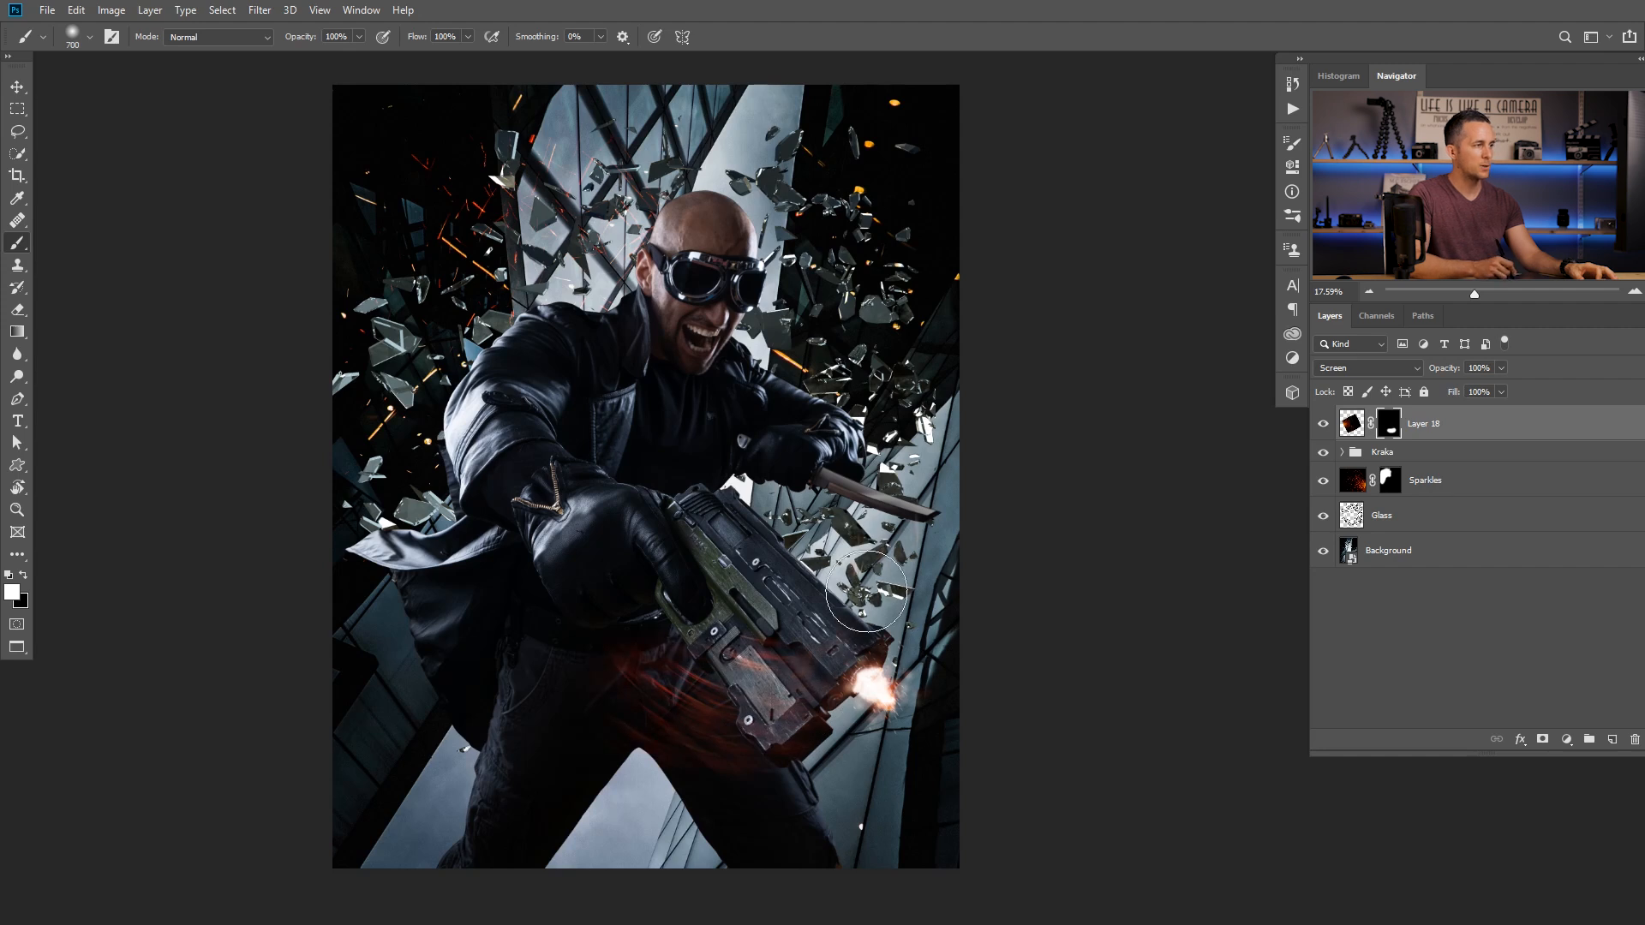
drag(854, 482, 858, 433)
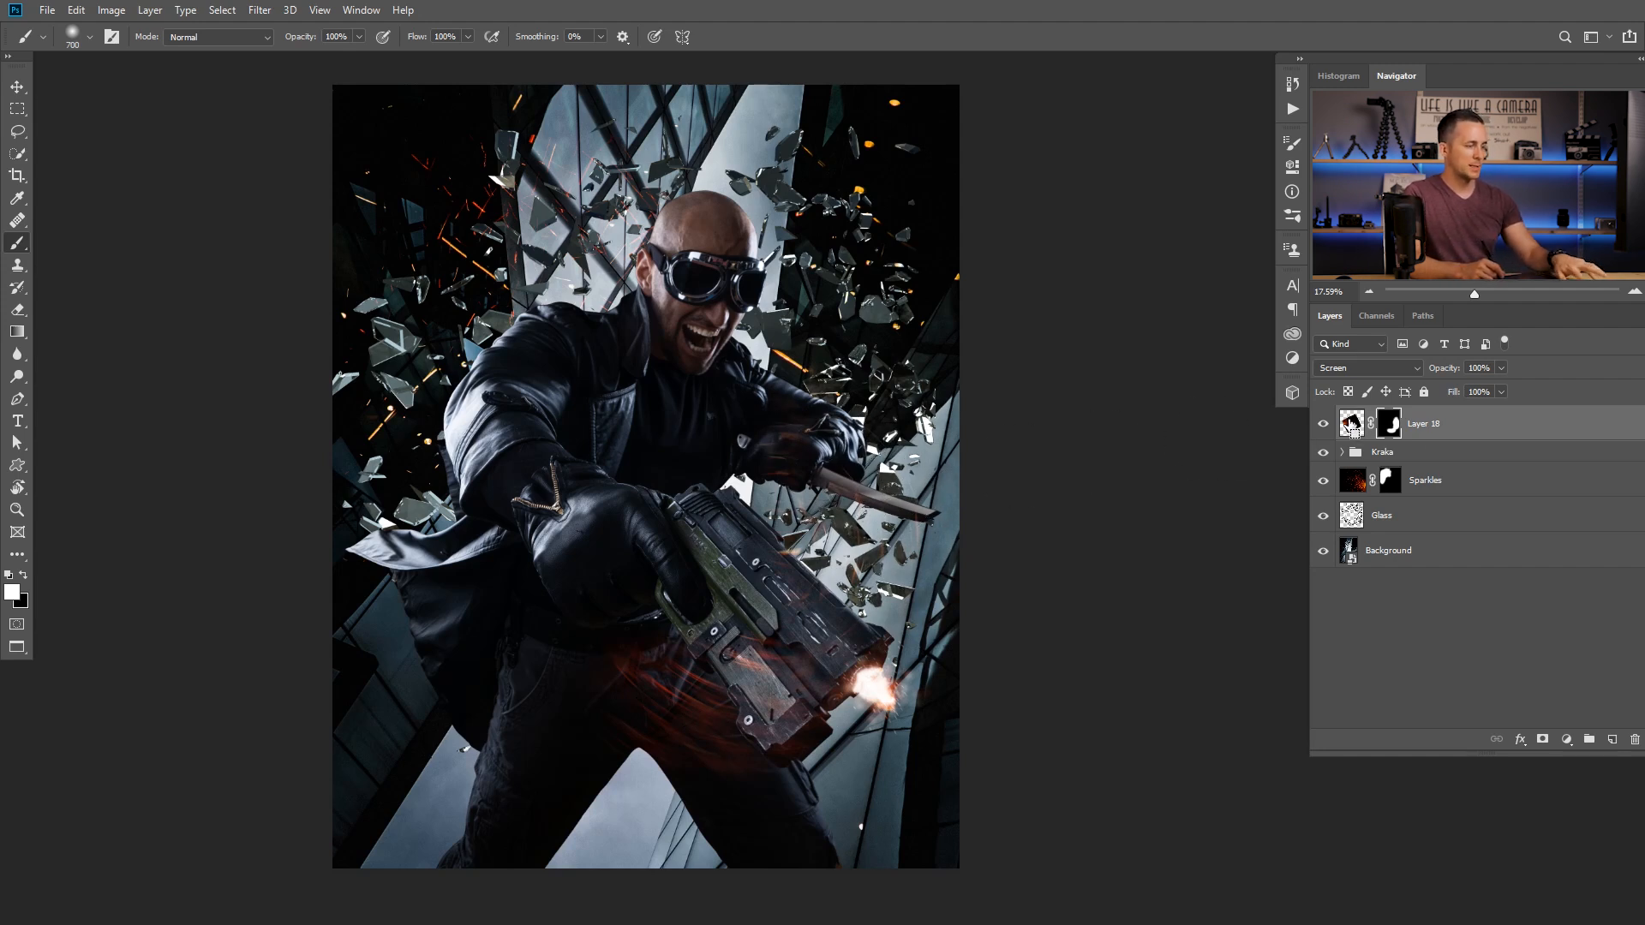
Duplicate the masked sparks layer and paint black on the copy's mask over the gun and the area below it
key(ctrl+j)
key(x)
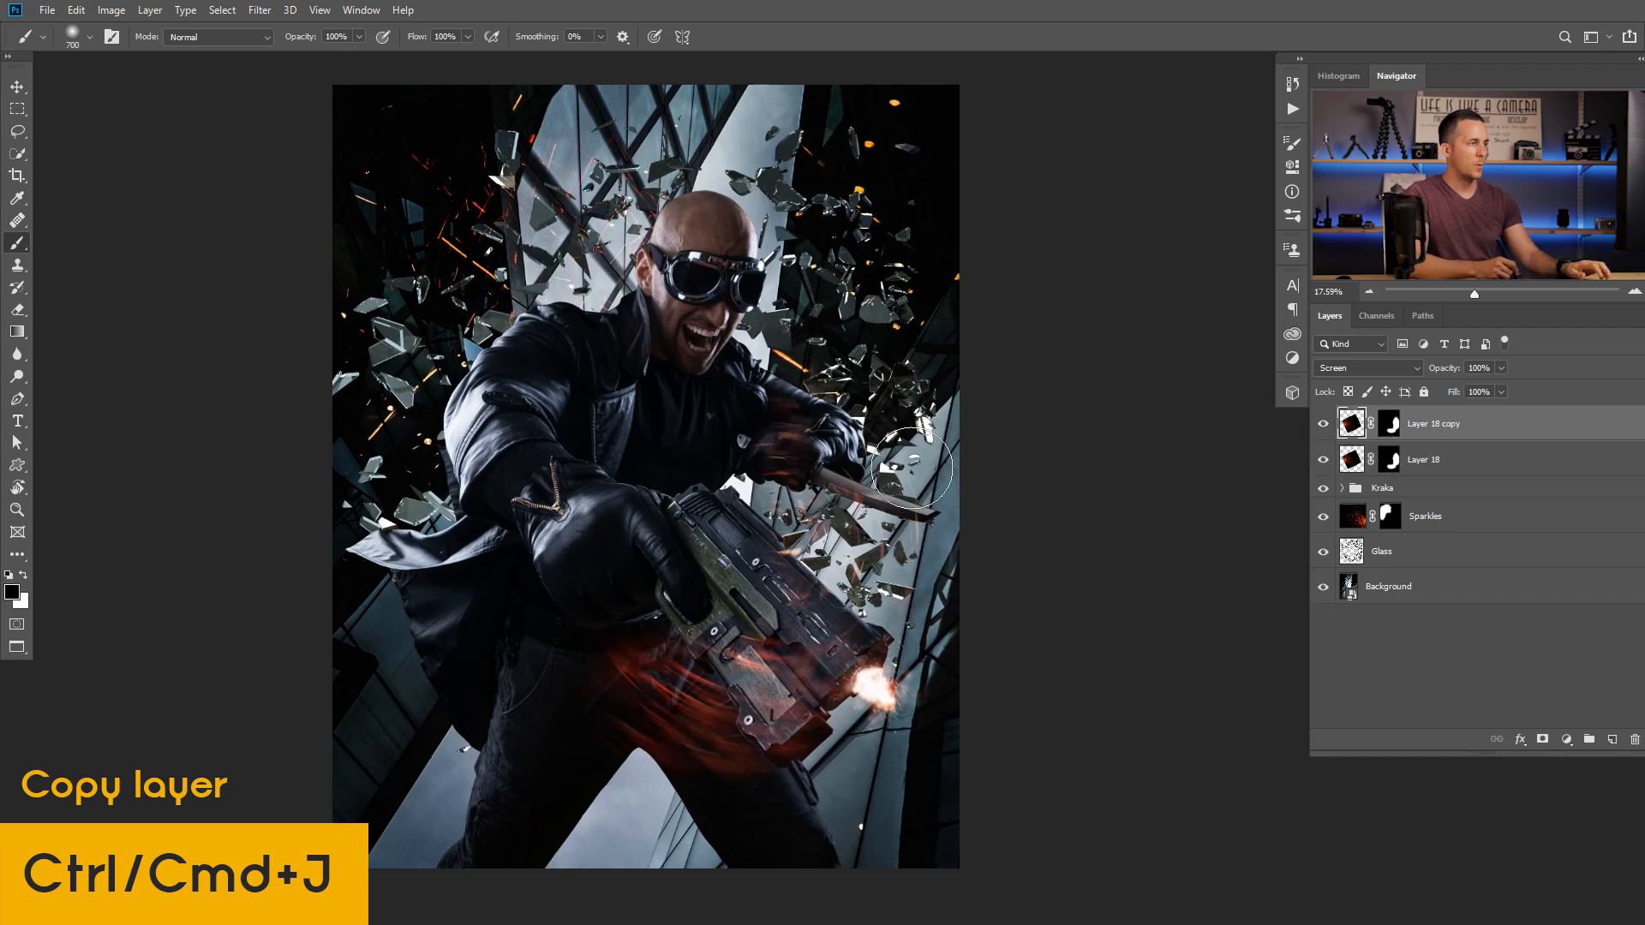
click(1388, 423)
mouse_move(745, 614)
mouse_down()
mouse_move(743, 743)
mouse_move(814, 663)
mouse_move(818, 678)
mouse_move(843, 674)
mouse_move(793, 701)
mouse_up()
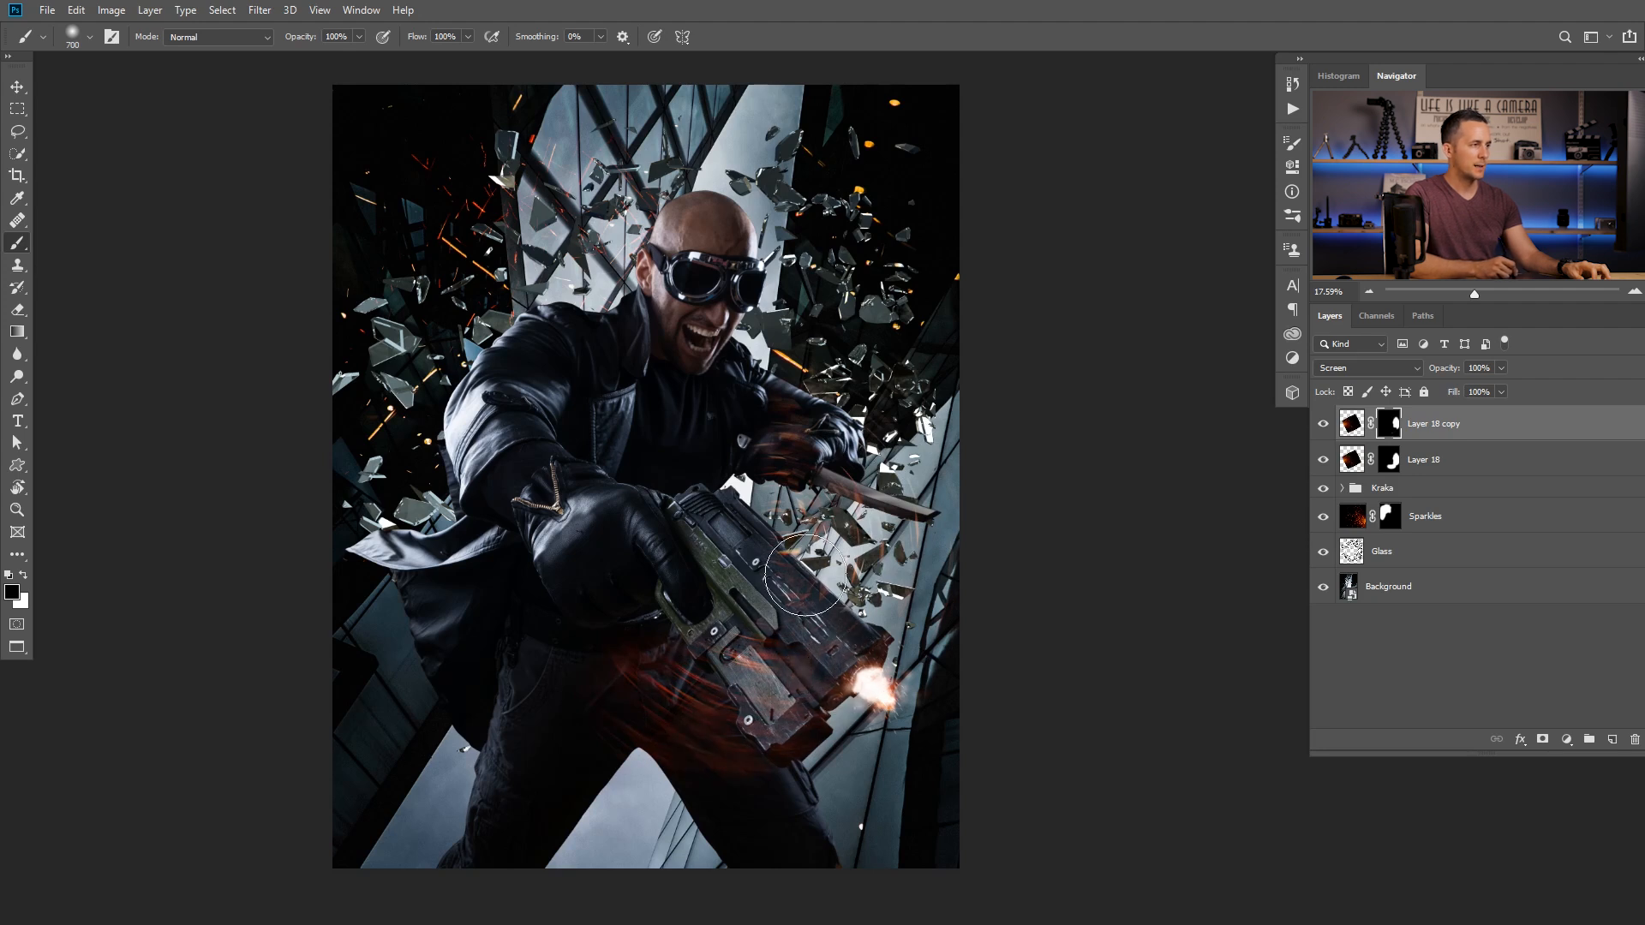
Paint black on the original sparks layer's mask to hide the sparks covering the gun barrel
click(1382, 454)
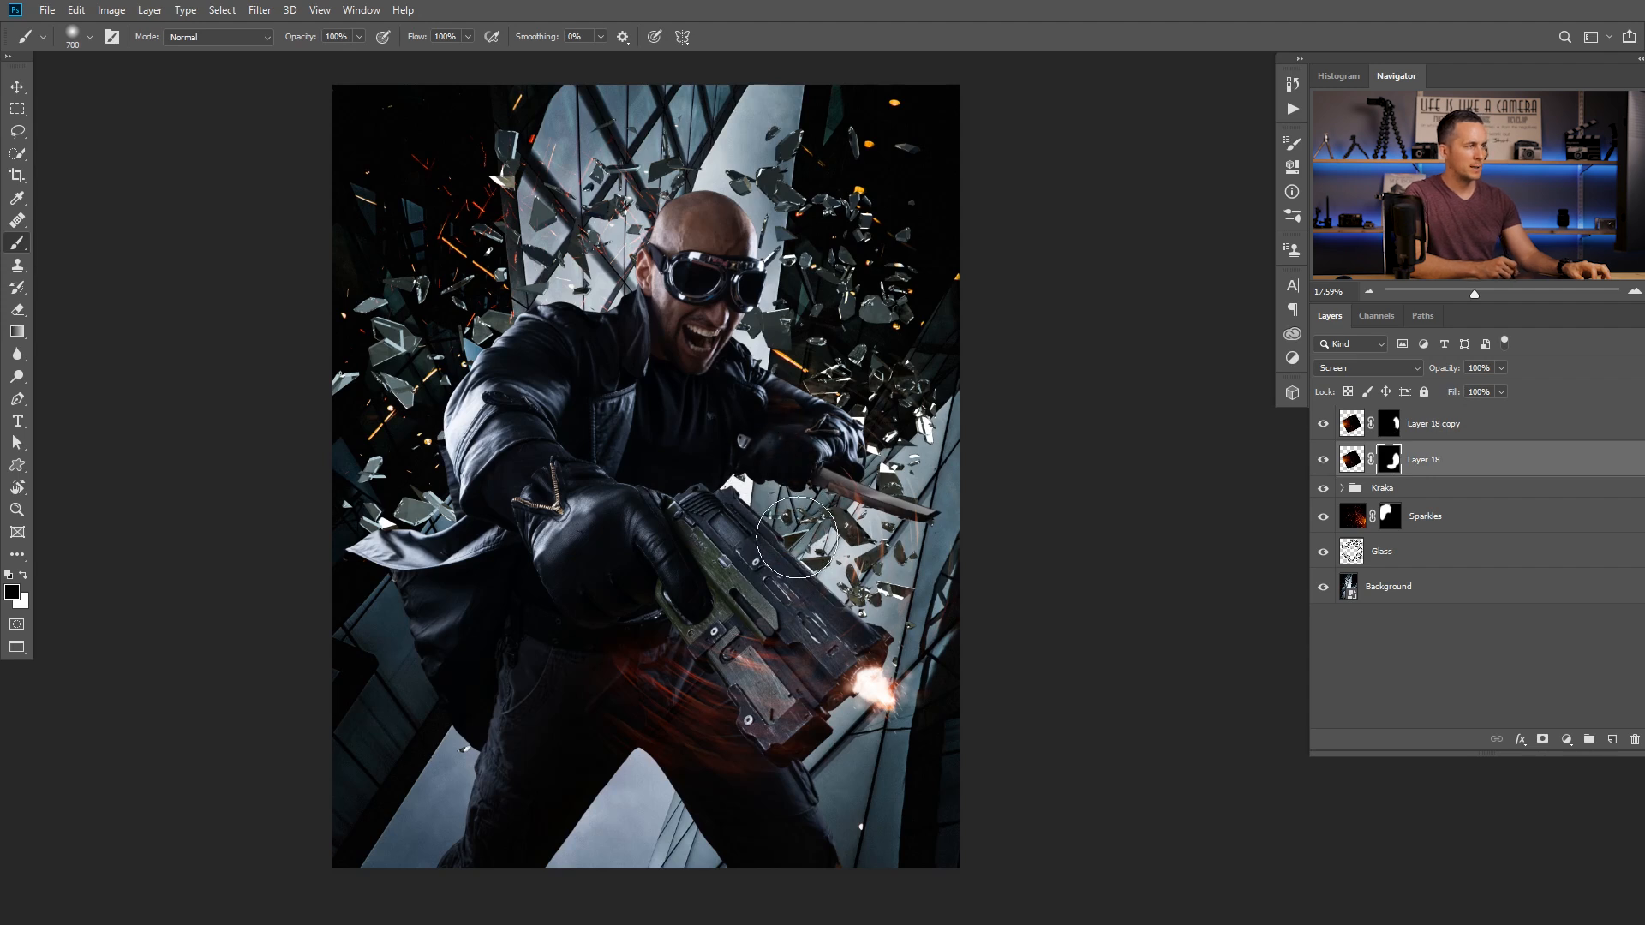
drag(833, 567, 867, 712)
drag(808, 601, 827, 684)
Select both blurred sparks layers, scale them together to about 111% and shift them slightly
key(v)
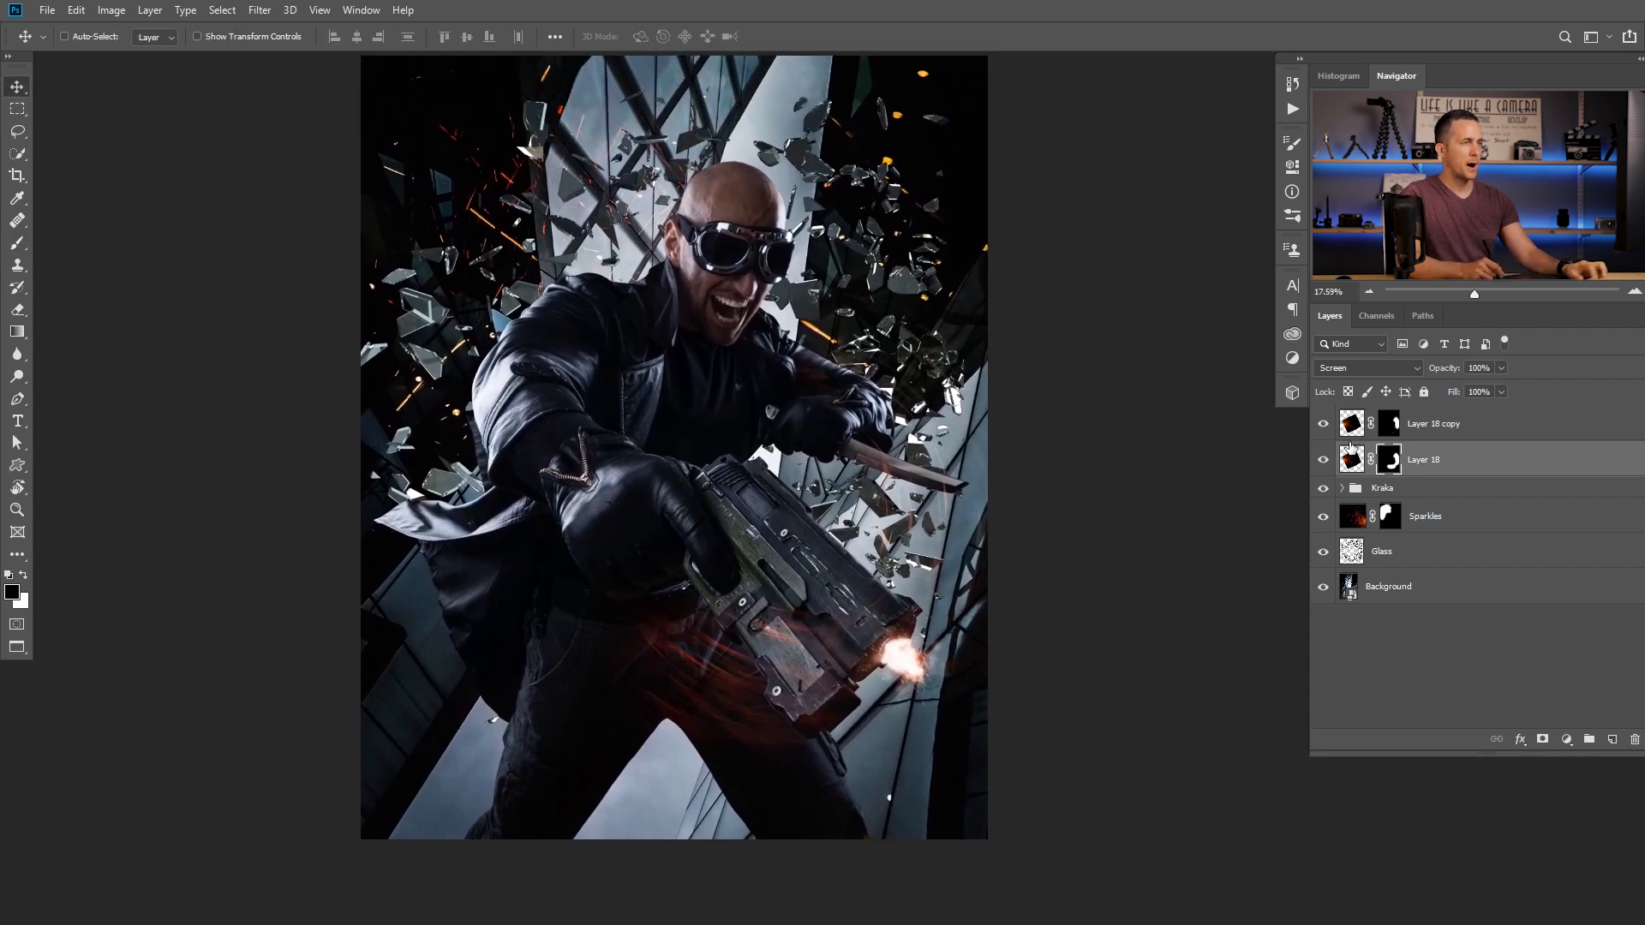
shift+click(1355, 431)
drag(826, 668, 826, 678)
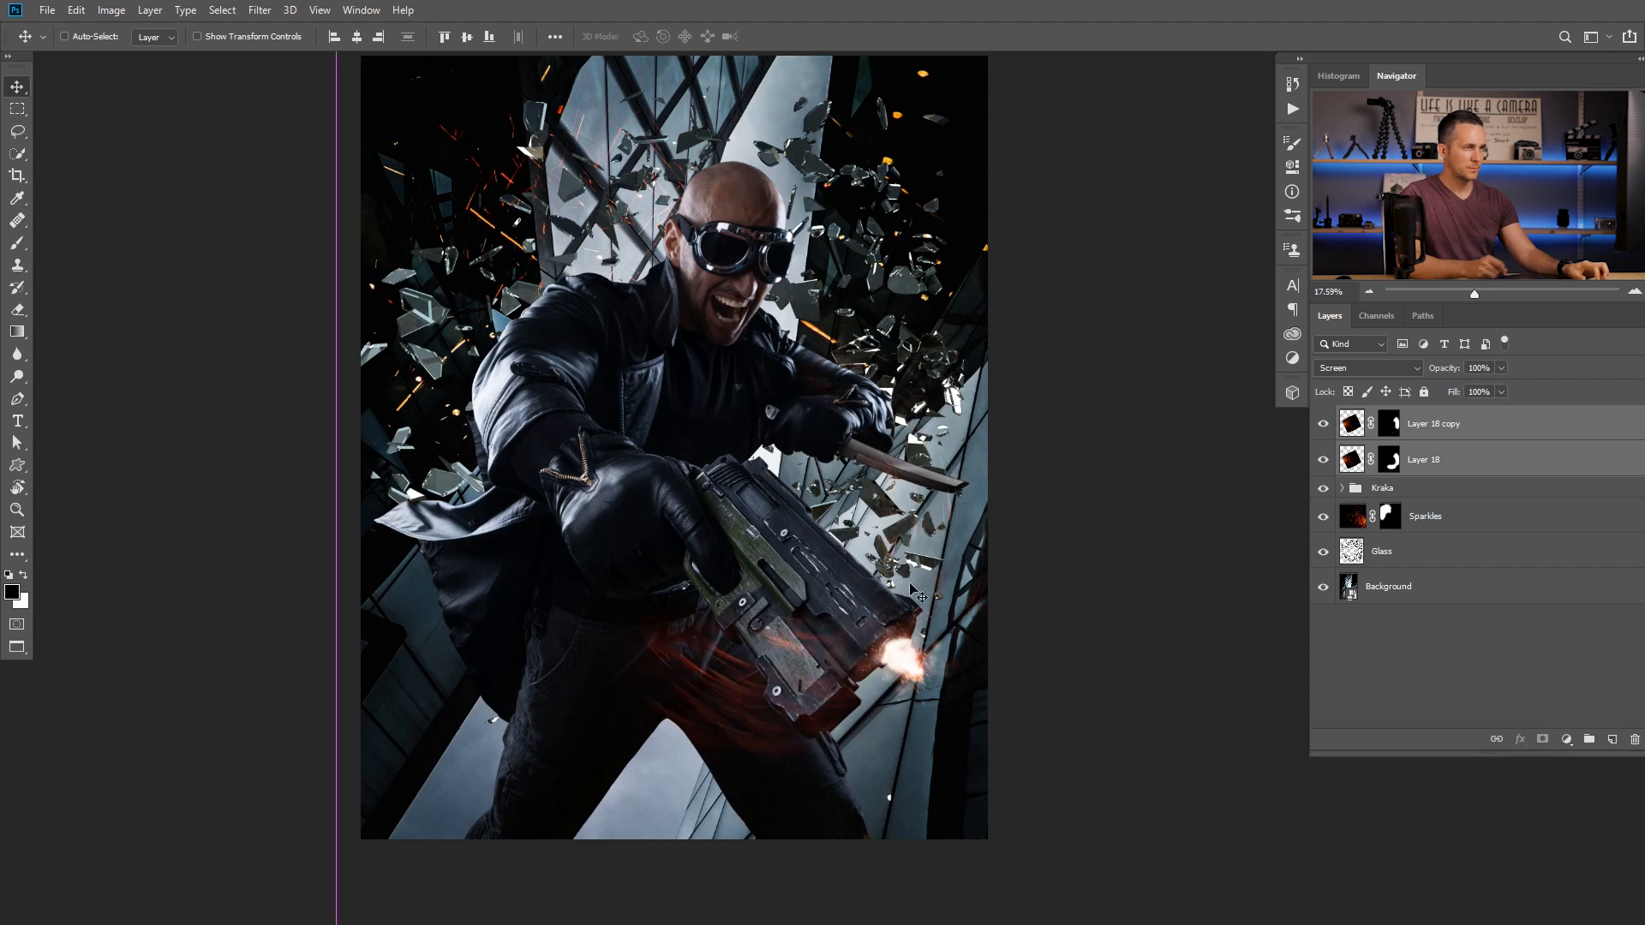
click(1389, 460)
key(ctrl+t)
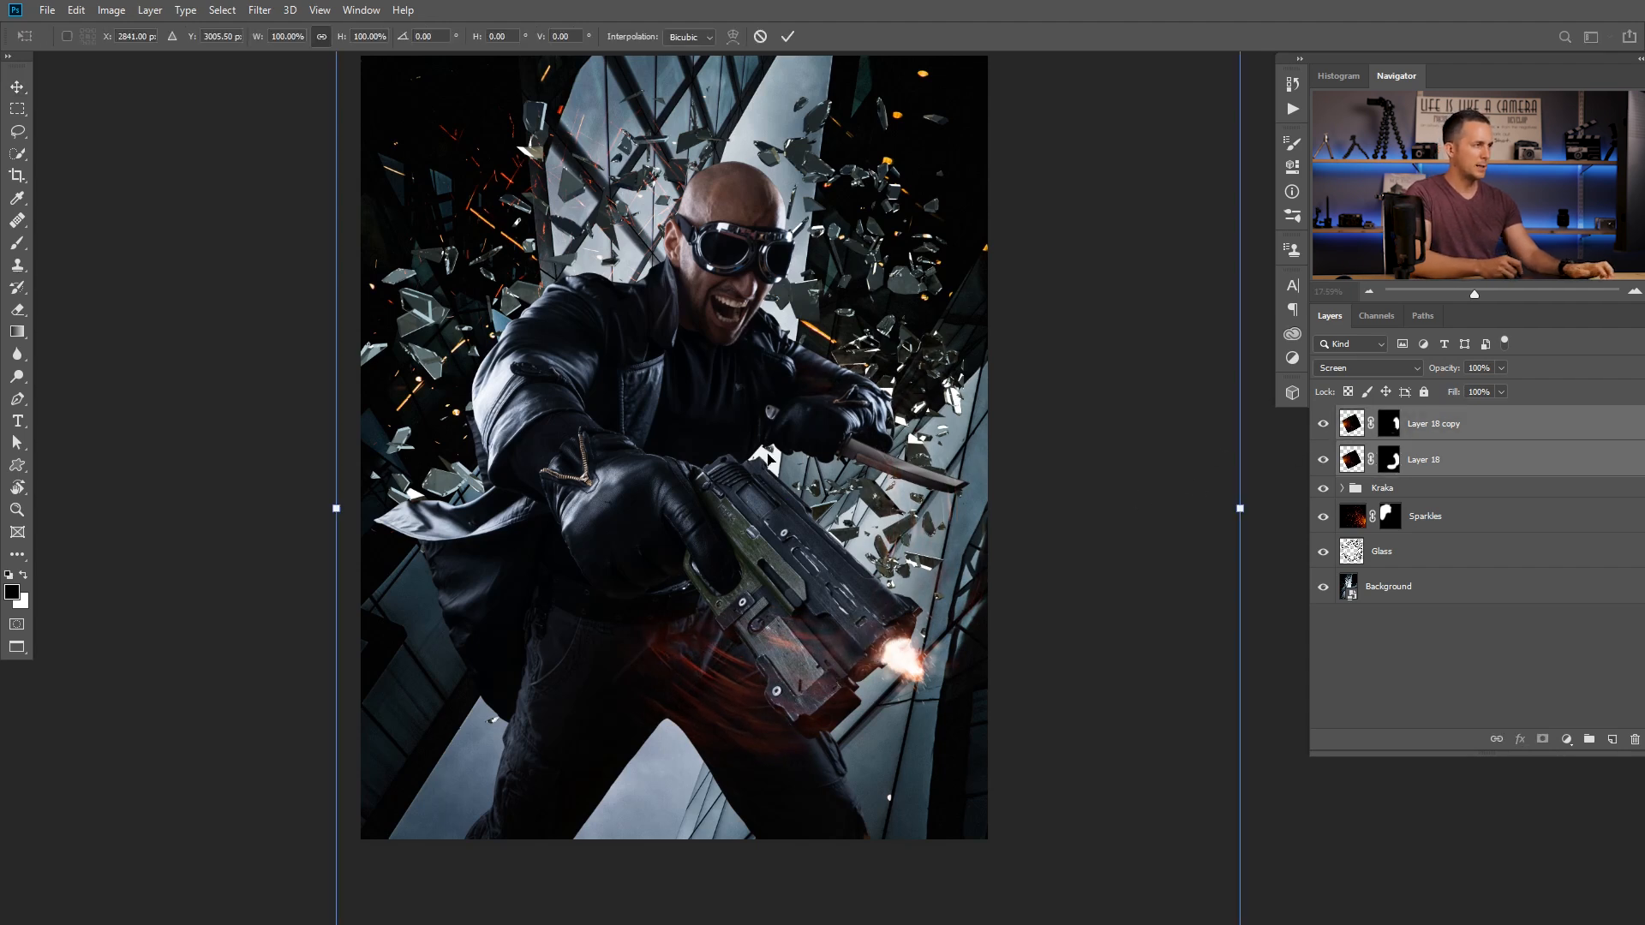
drag(338, 509, 289, 520)
drag(1002, 507, 1000, 498)
key(Return)
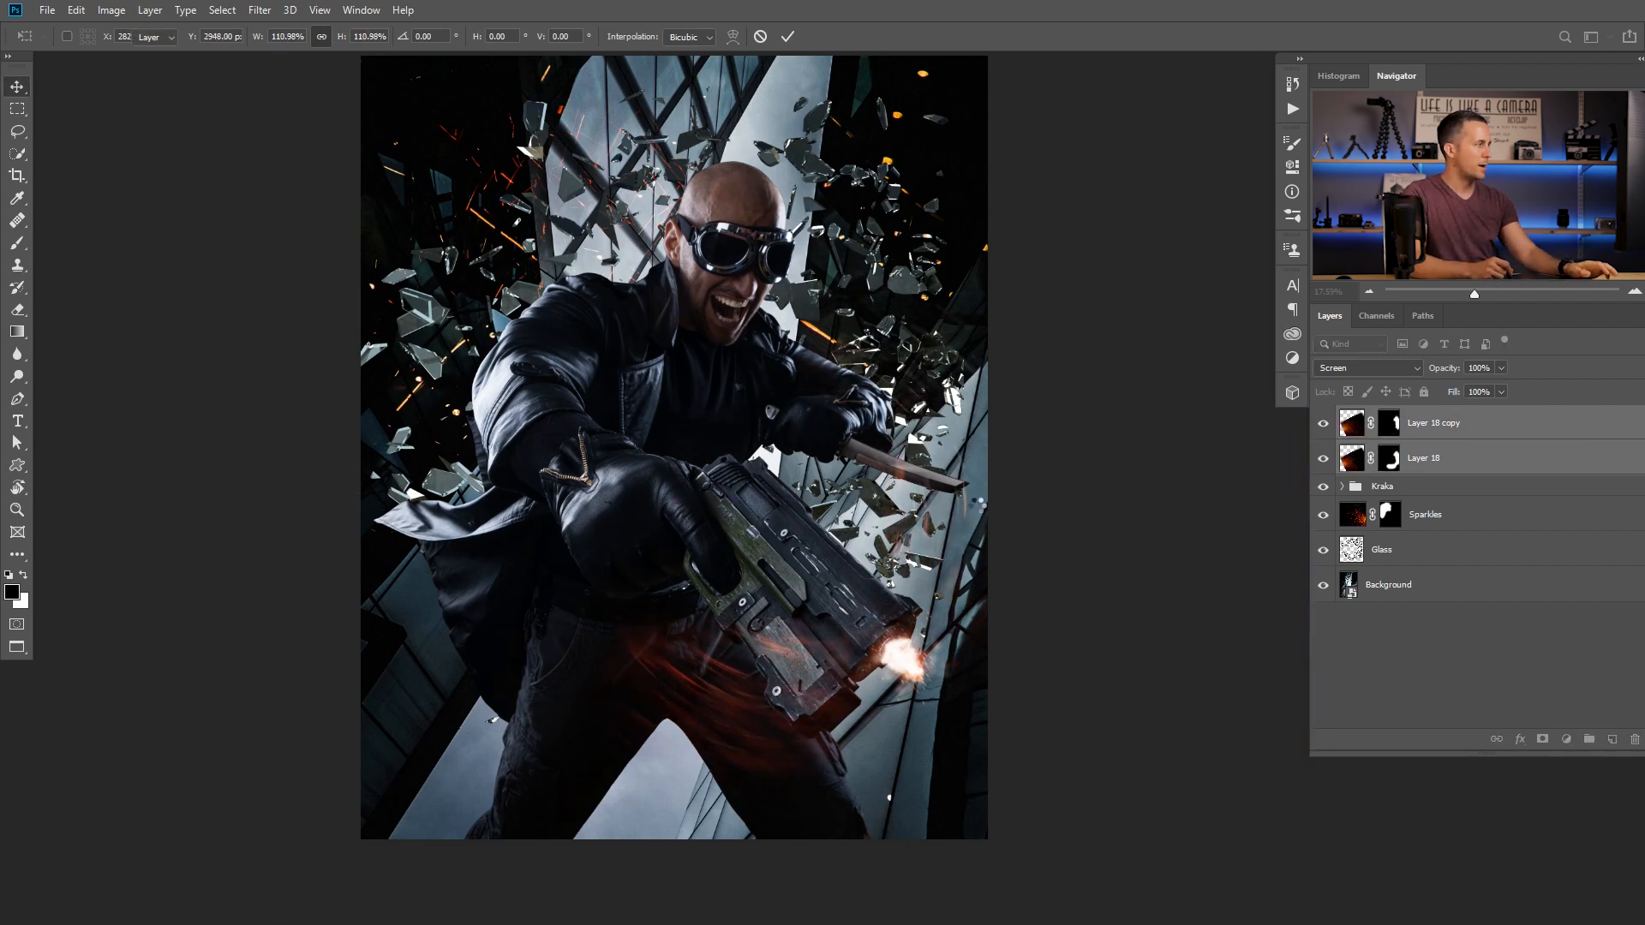
Transform both blurred sparks layers again and reposition them slightly left and down around the gun and hands
key(ctrl+t)
drag(269, 490, 334, 685)
drag(925, 562, 857, 594)
key(Return)
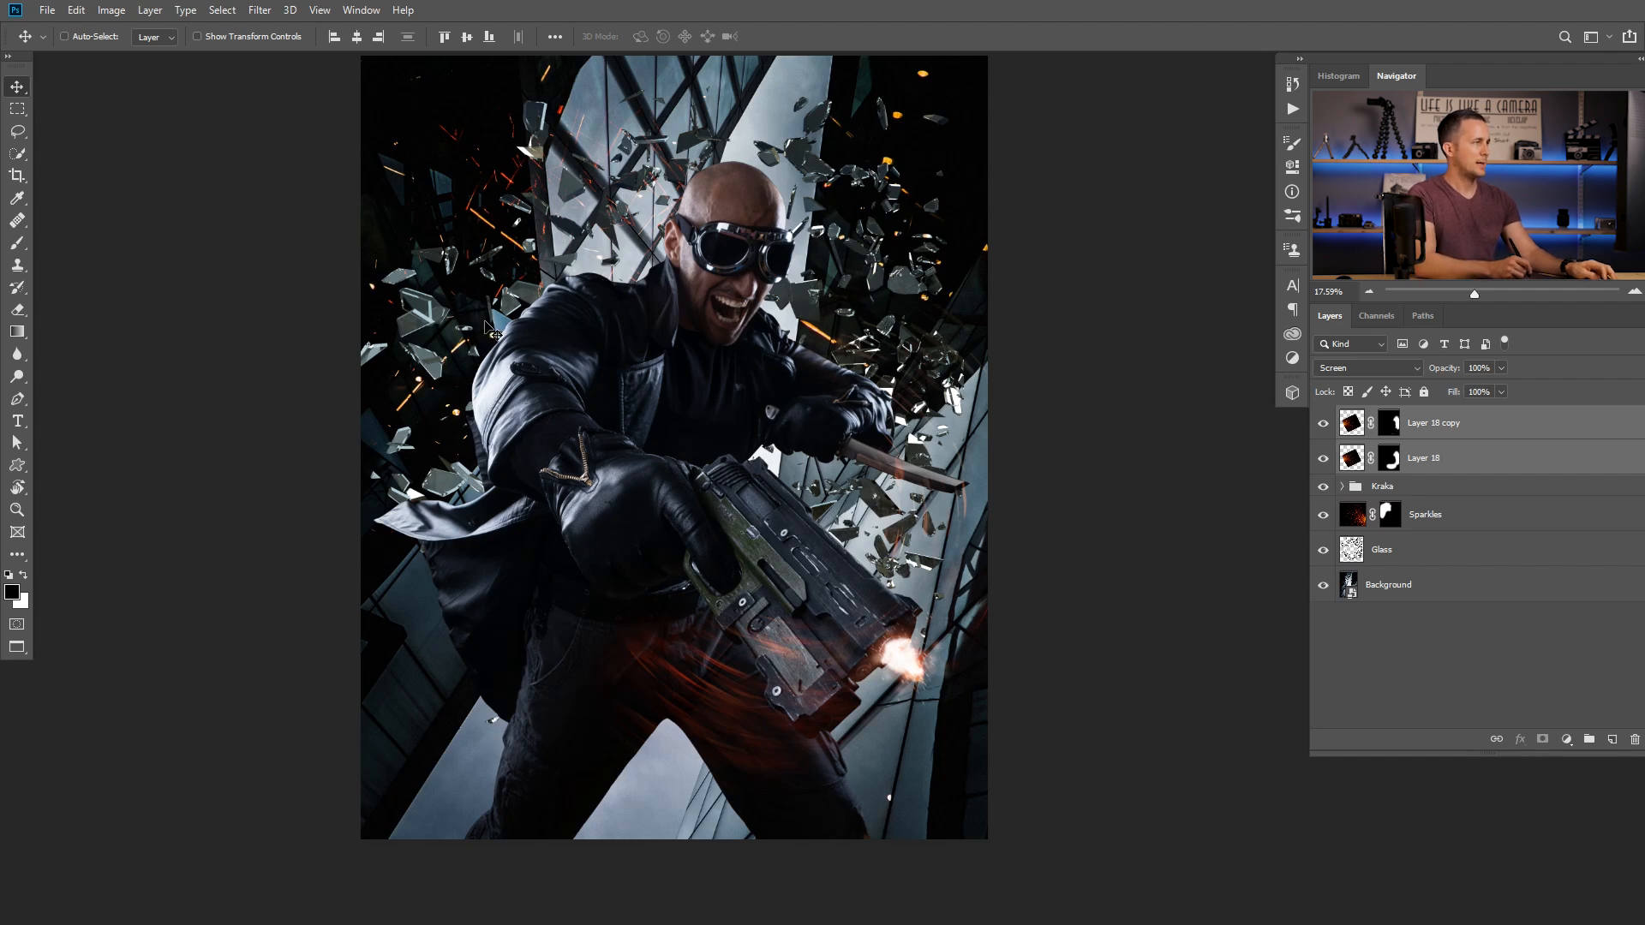
Copy the shattered-glass image on black from its open document and paste it above the sparks layers in the composite
key(ctrl+Tab)
key(ctrl+Tab)
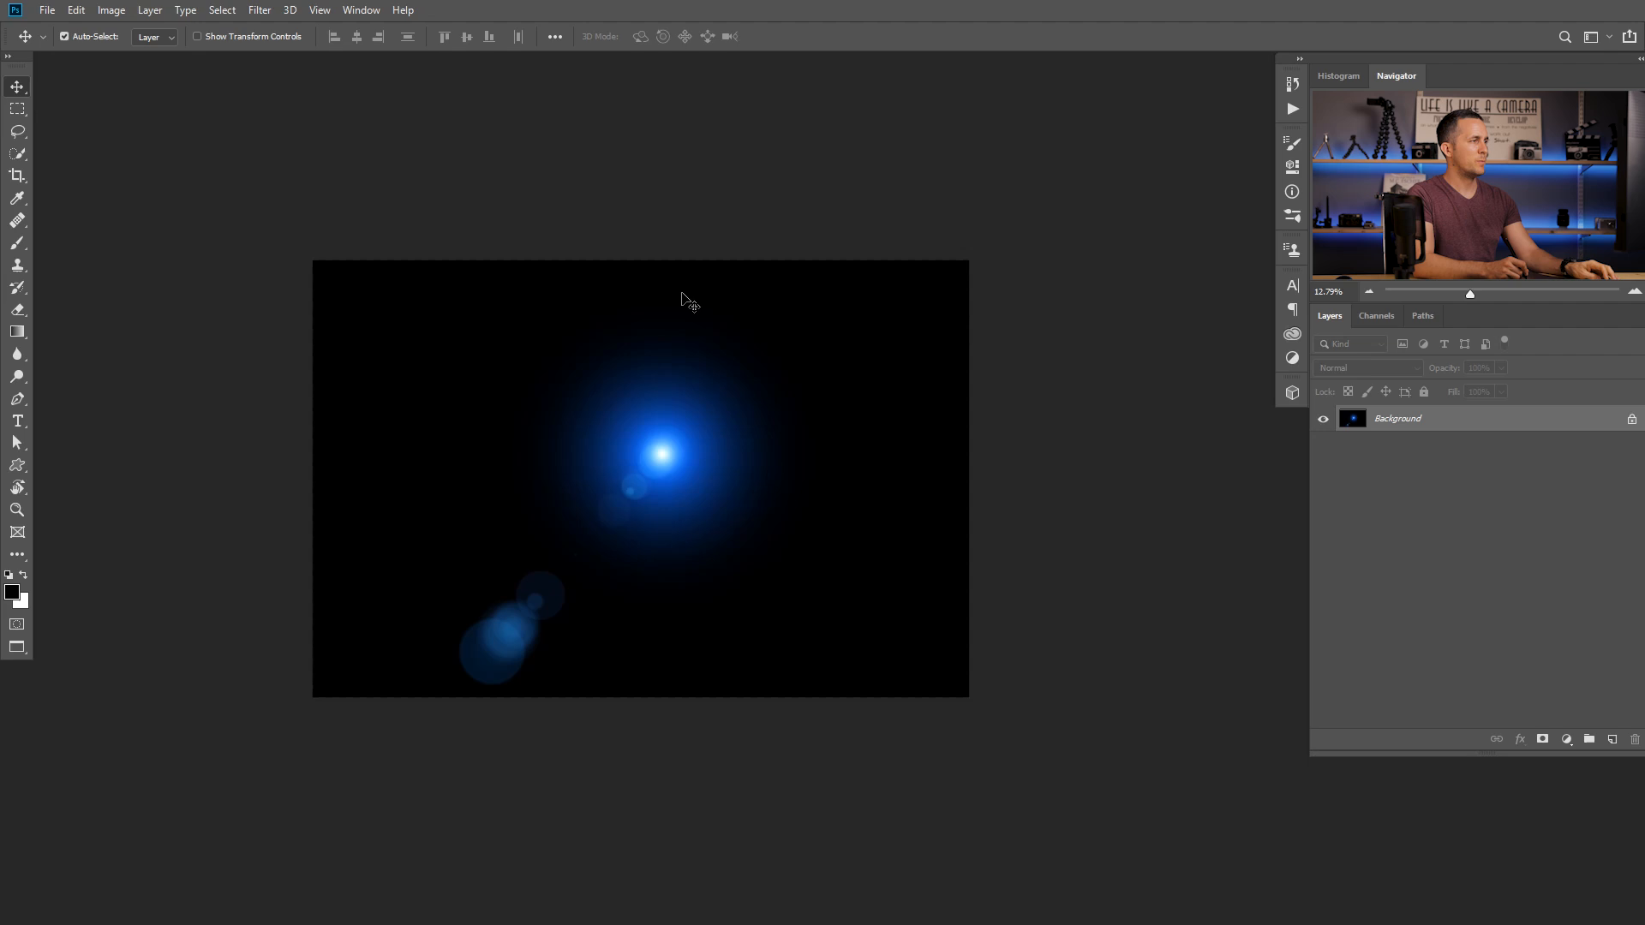
key(ctrl+Tab)
key(ctrl+Tab)
key(ctrl+Tab)
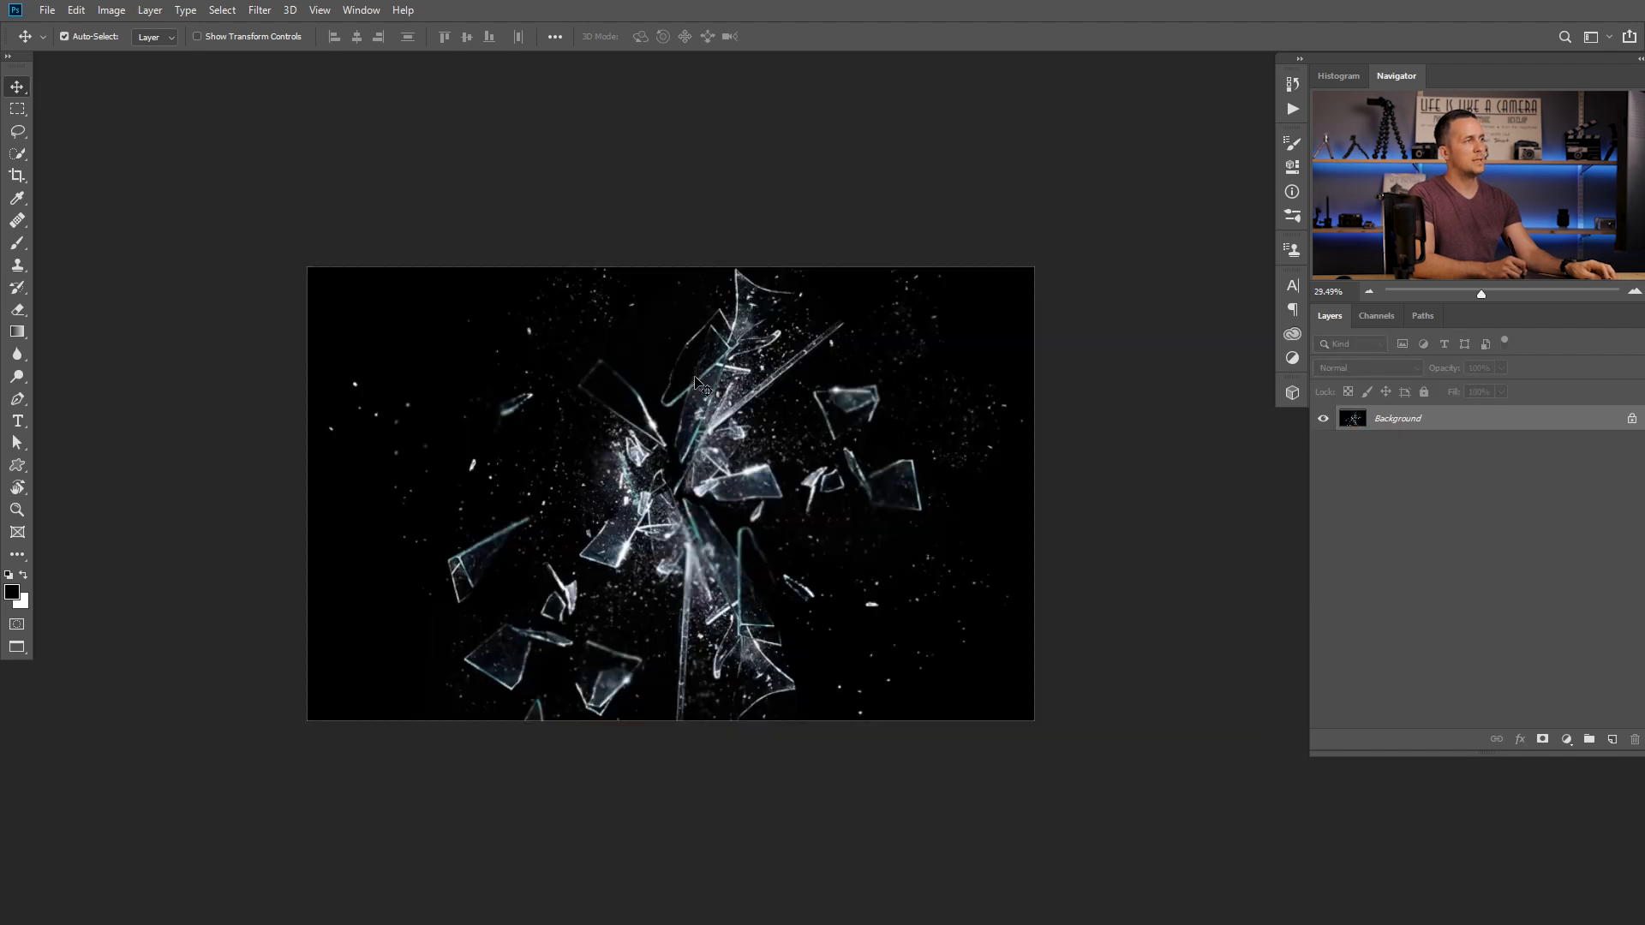
ctrl+click(1353, 422)
key(ctrl+Tab)
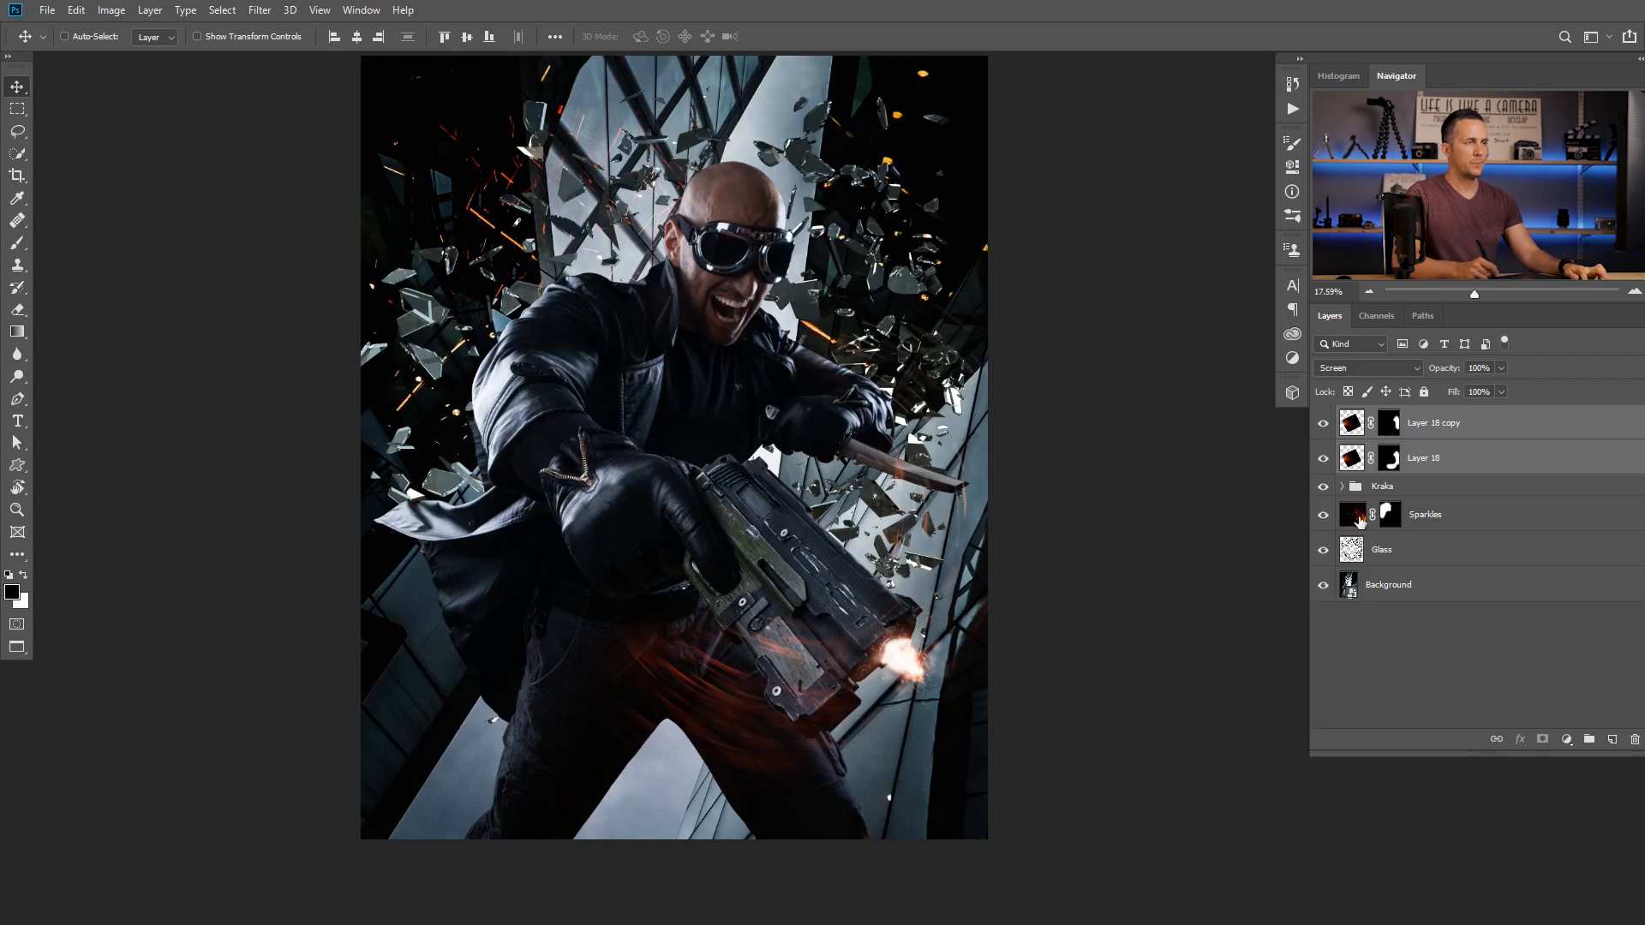
click(1358, 427)
key(ctrl+v)
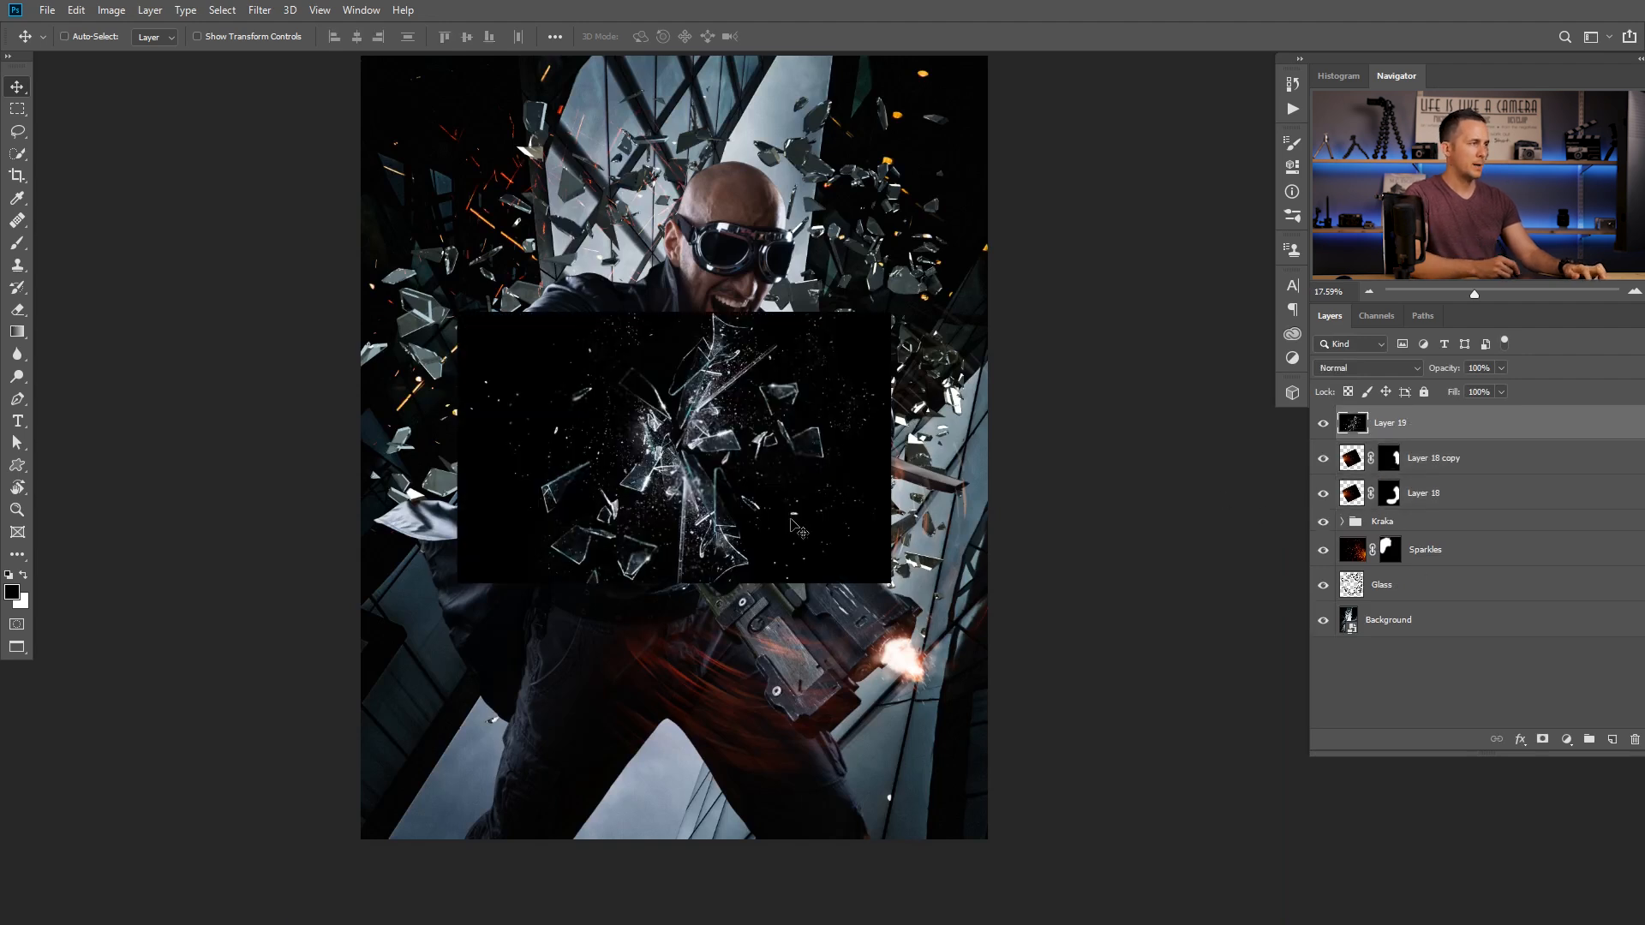
Set the pasted shattered-glass layer's blend mode to Screen and move it to the image's lower-right corner
click(1355, 368)
click(1328, 510)
drag(711, 476, 966, 806)
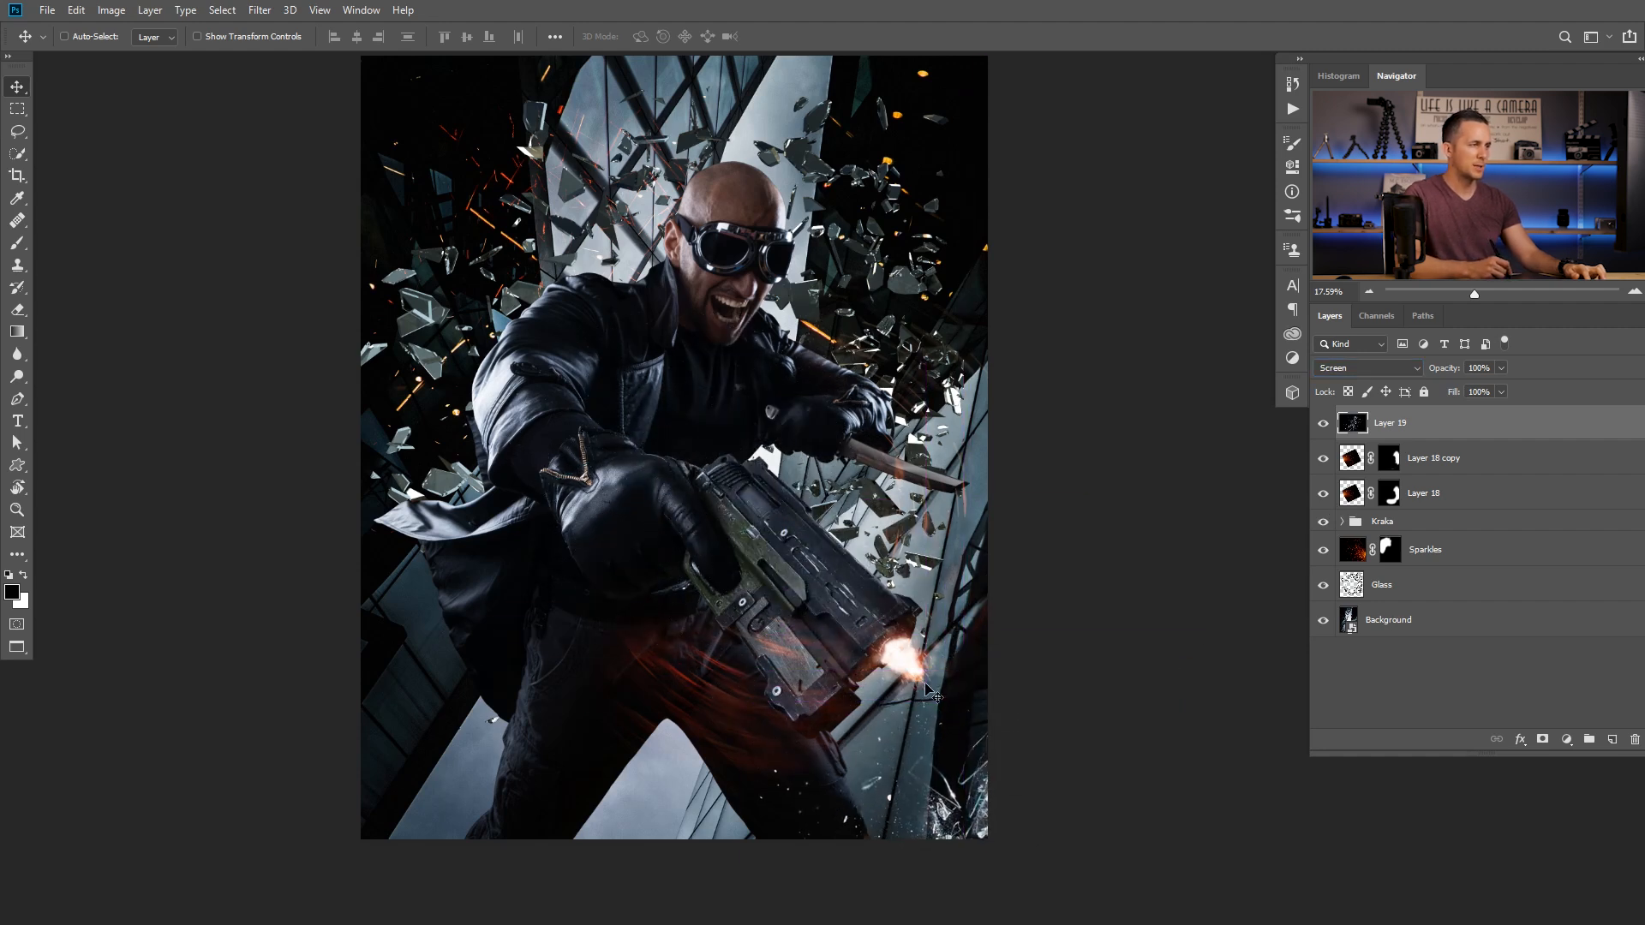
drag(976, 807, 973, 789)
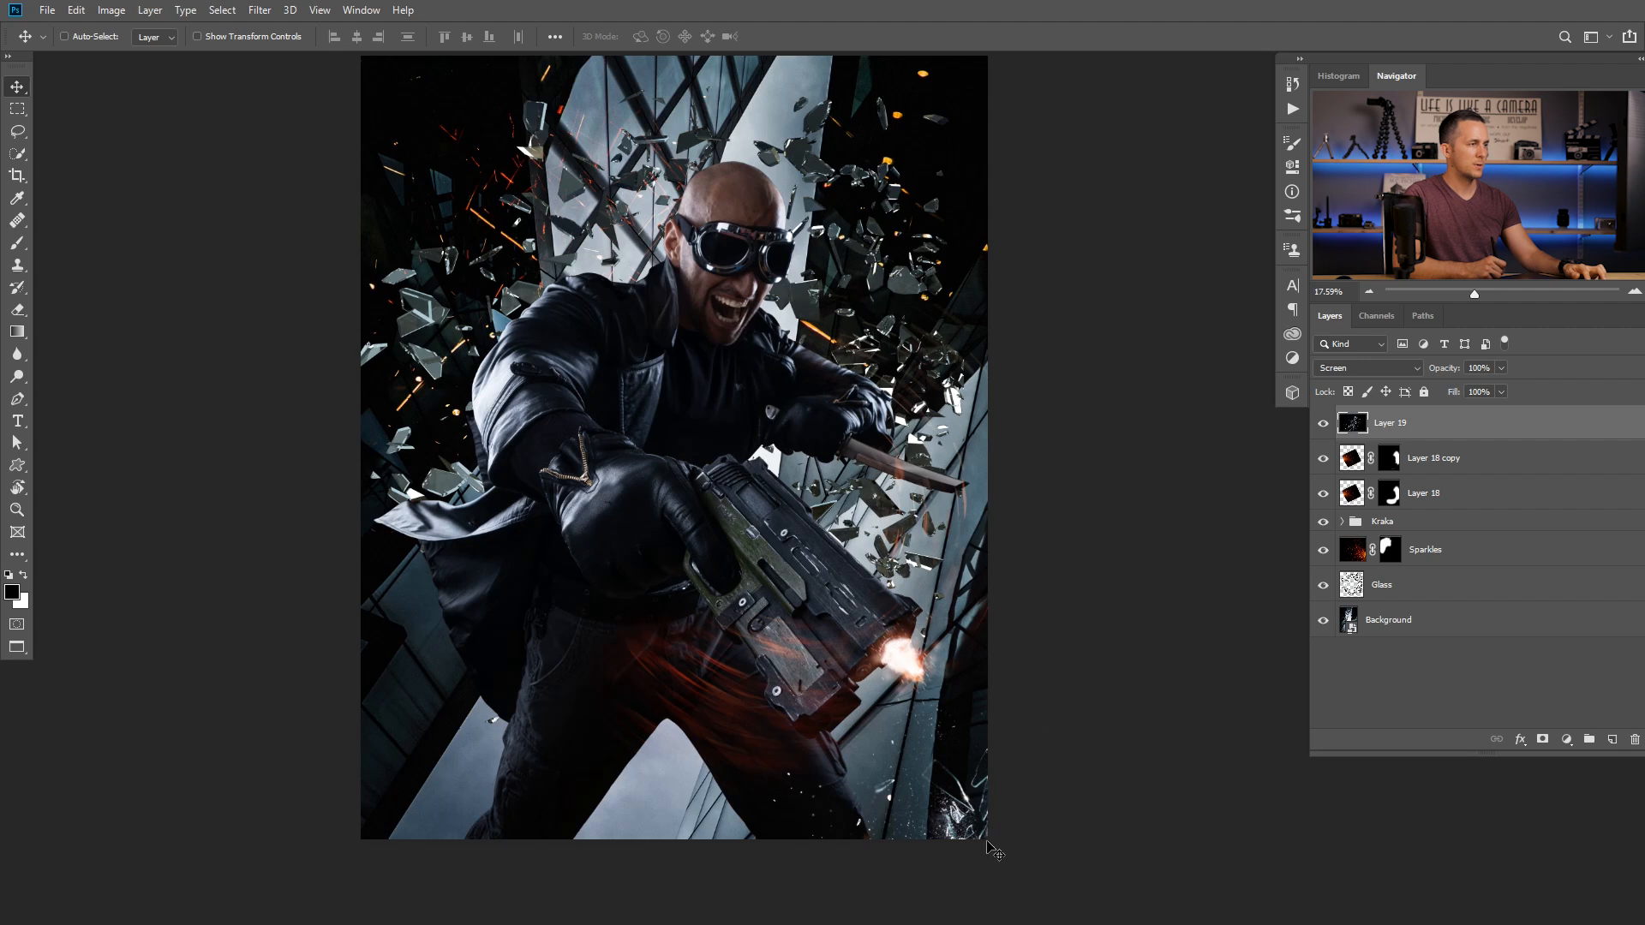
Rotate the shattered-glass layer and fine-tune its placement in the image's lower-right corner
key(ctrl+t)
drag(1010, 646, 1032, 698)
drag(1006, 774, 1037, 739)
key(Return)
drag(927, 778, 905, 799)
drag(865, 682, 877, 733)
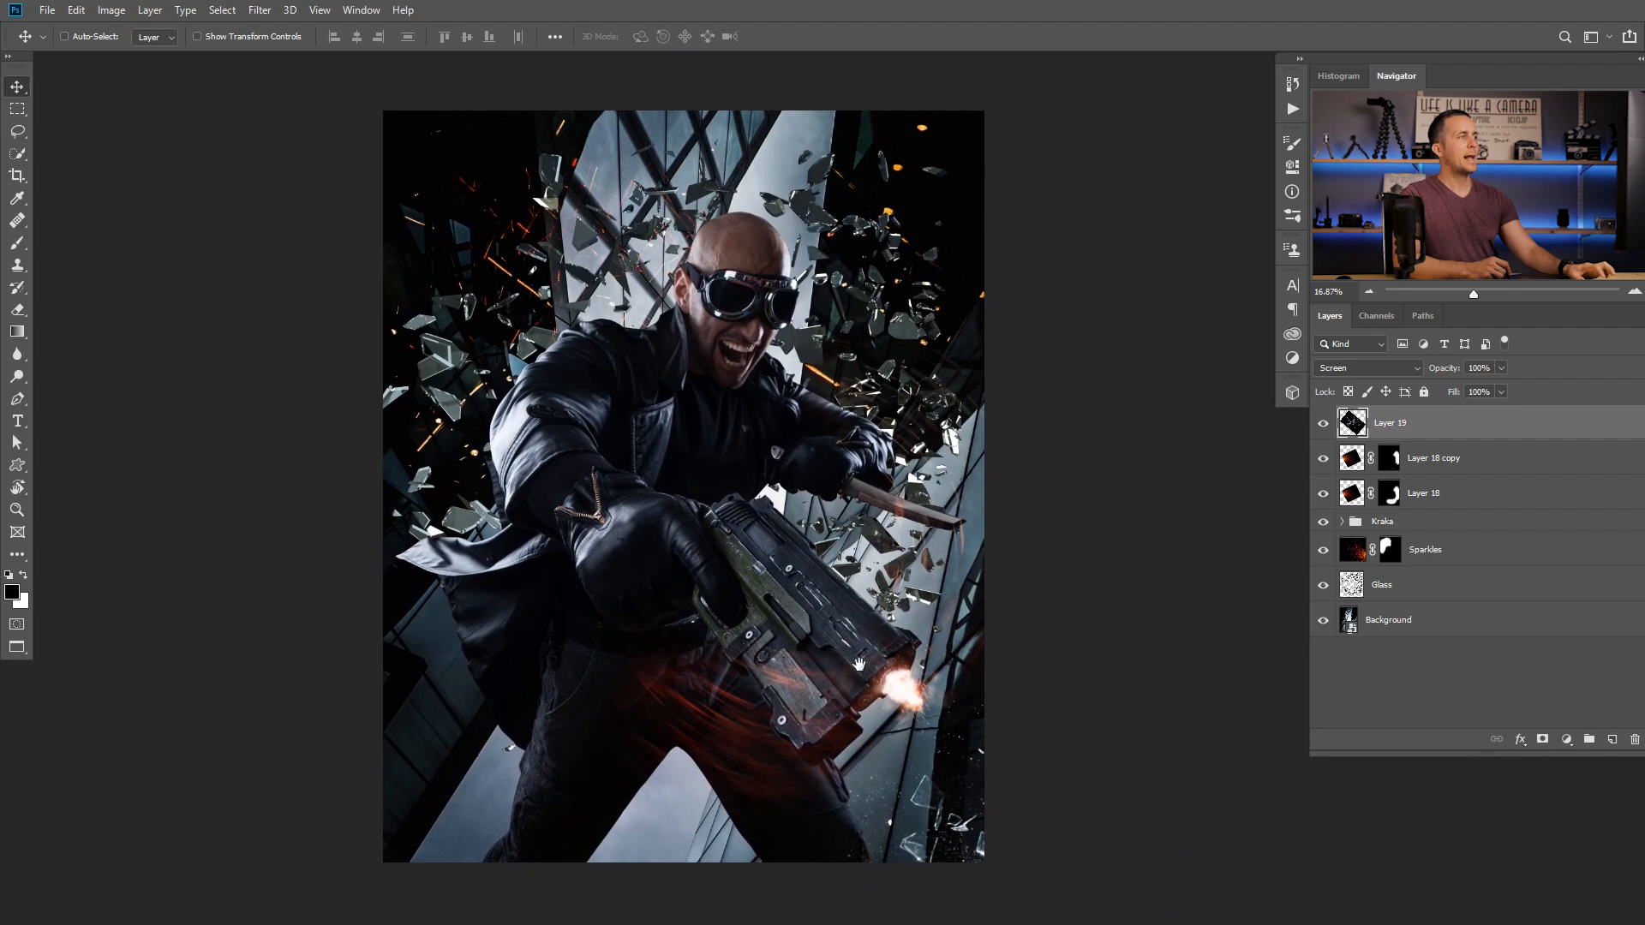
Hide the glass and sparks effect layers and show them again to compare the composite with and without them
drag(1324, 425, 1325, 496)
click(1323, 496)
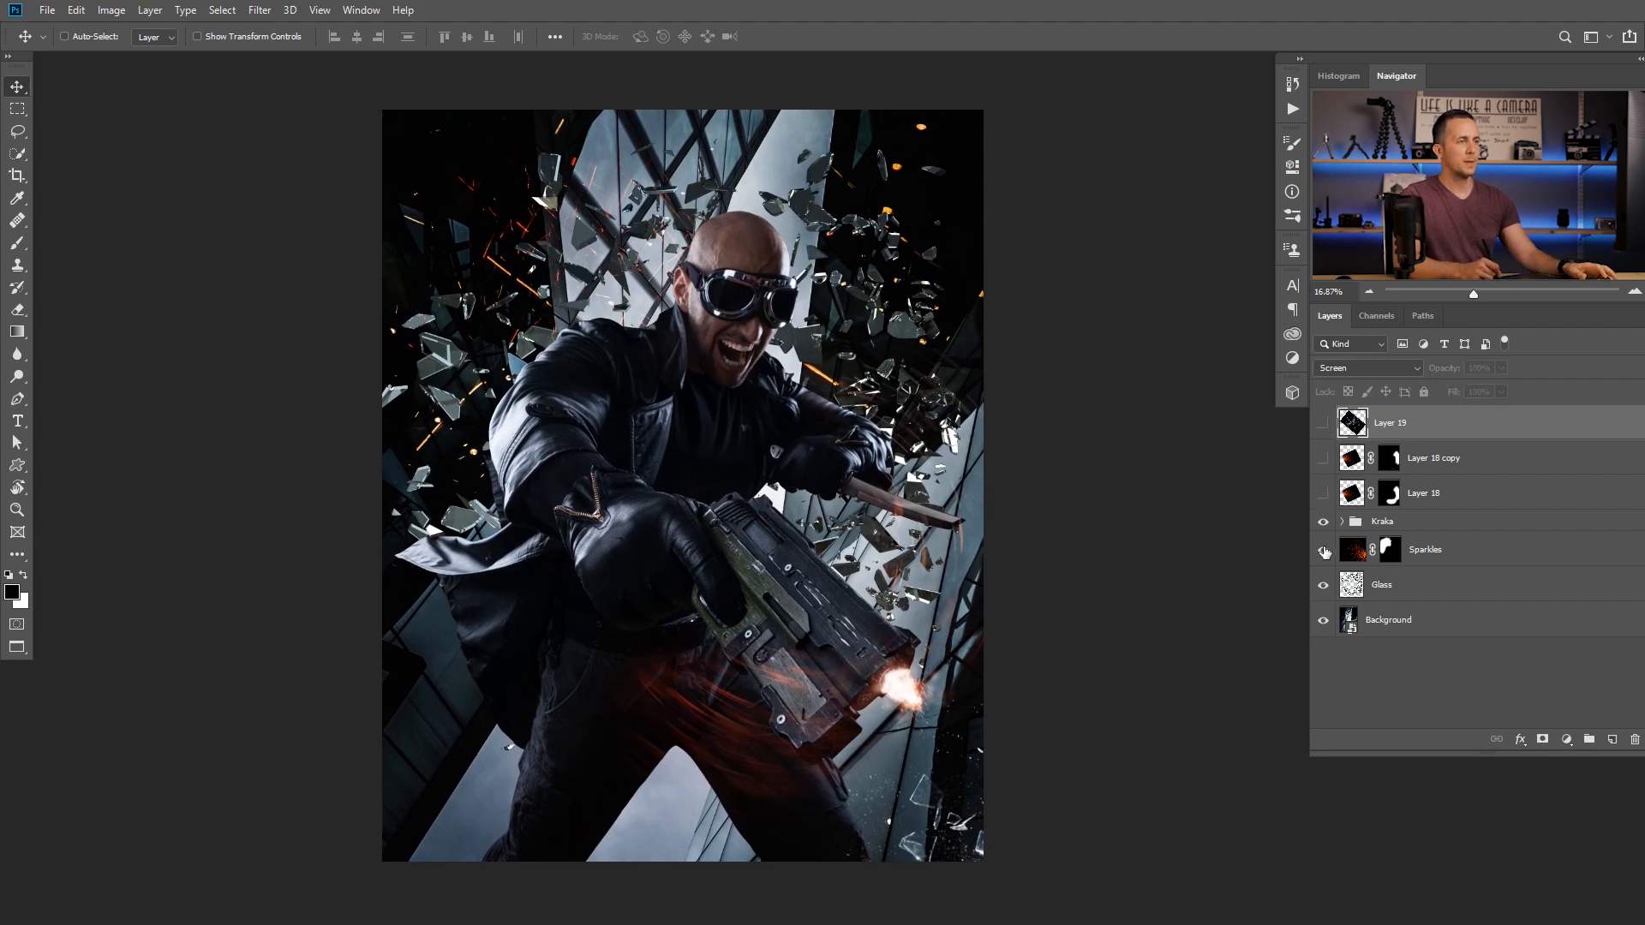
click(1322, 549)
click(1322, 585)
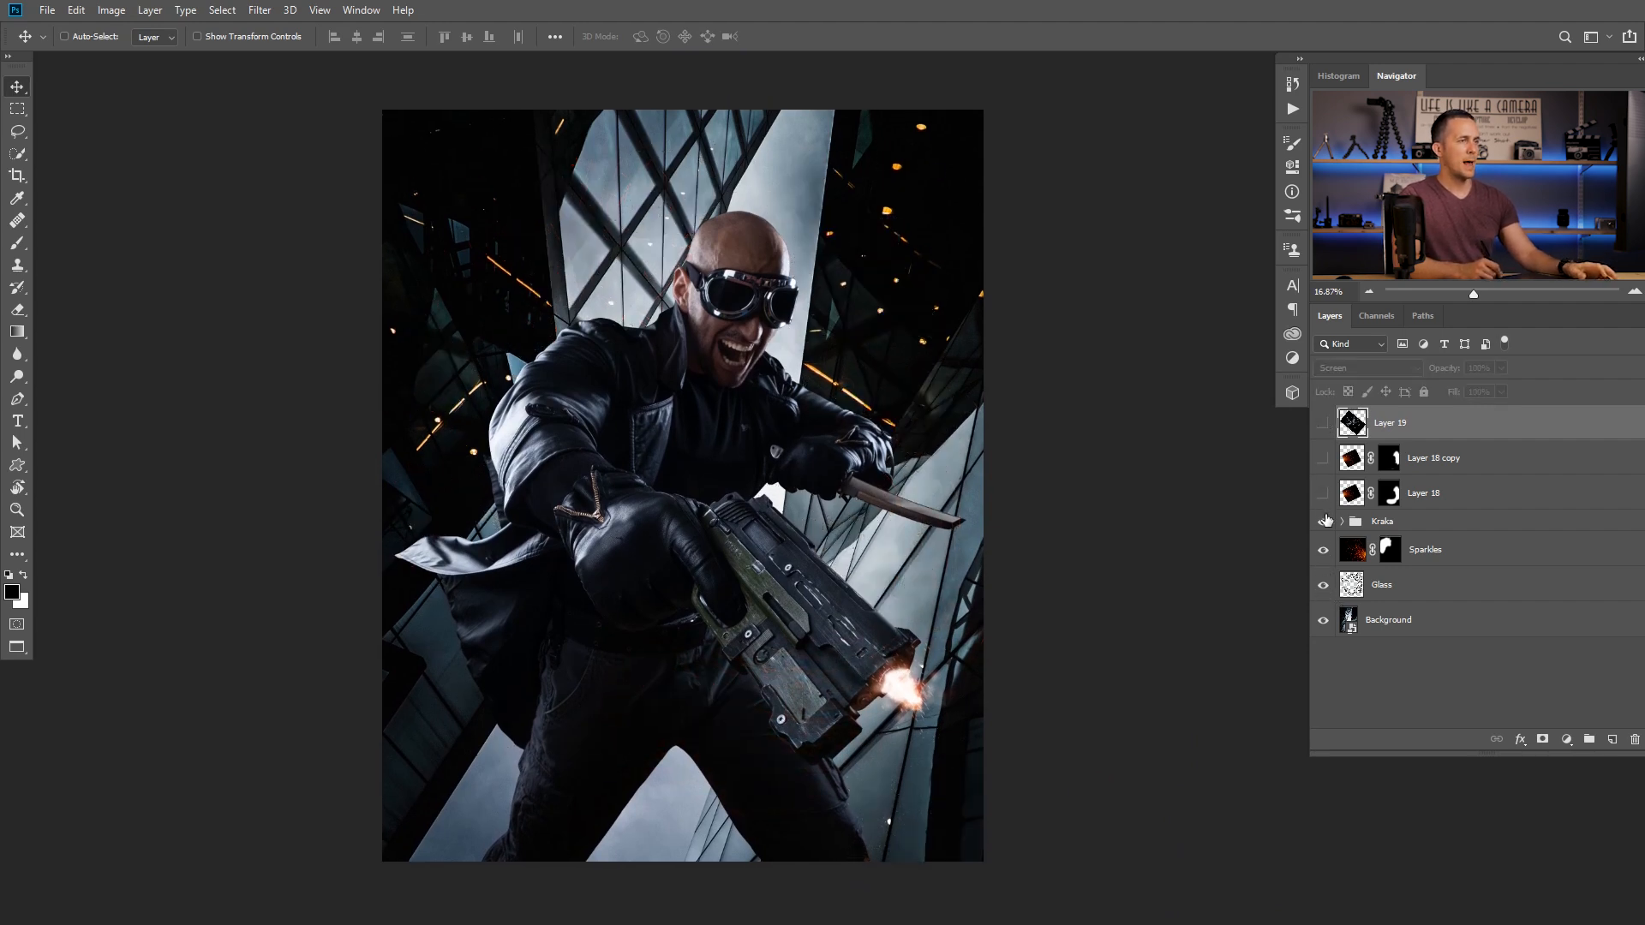
drag(1325, 520, 1323, 423)
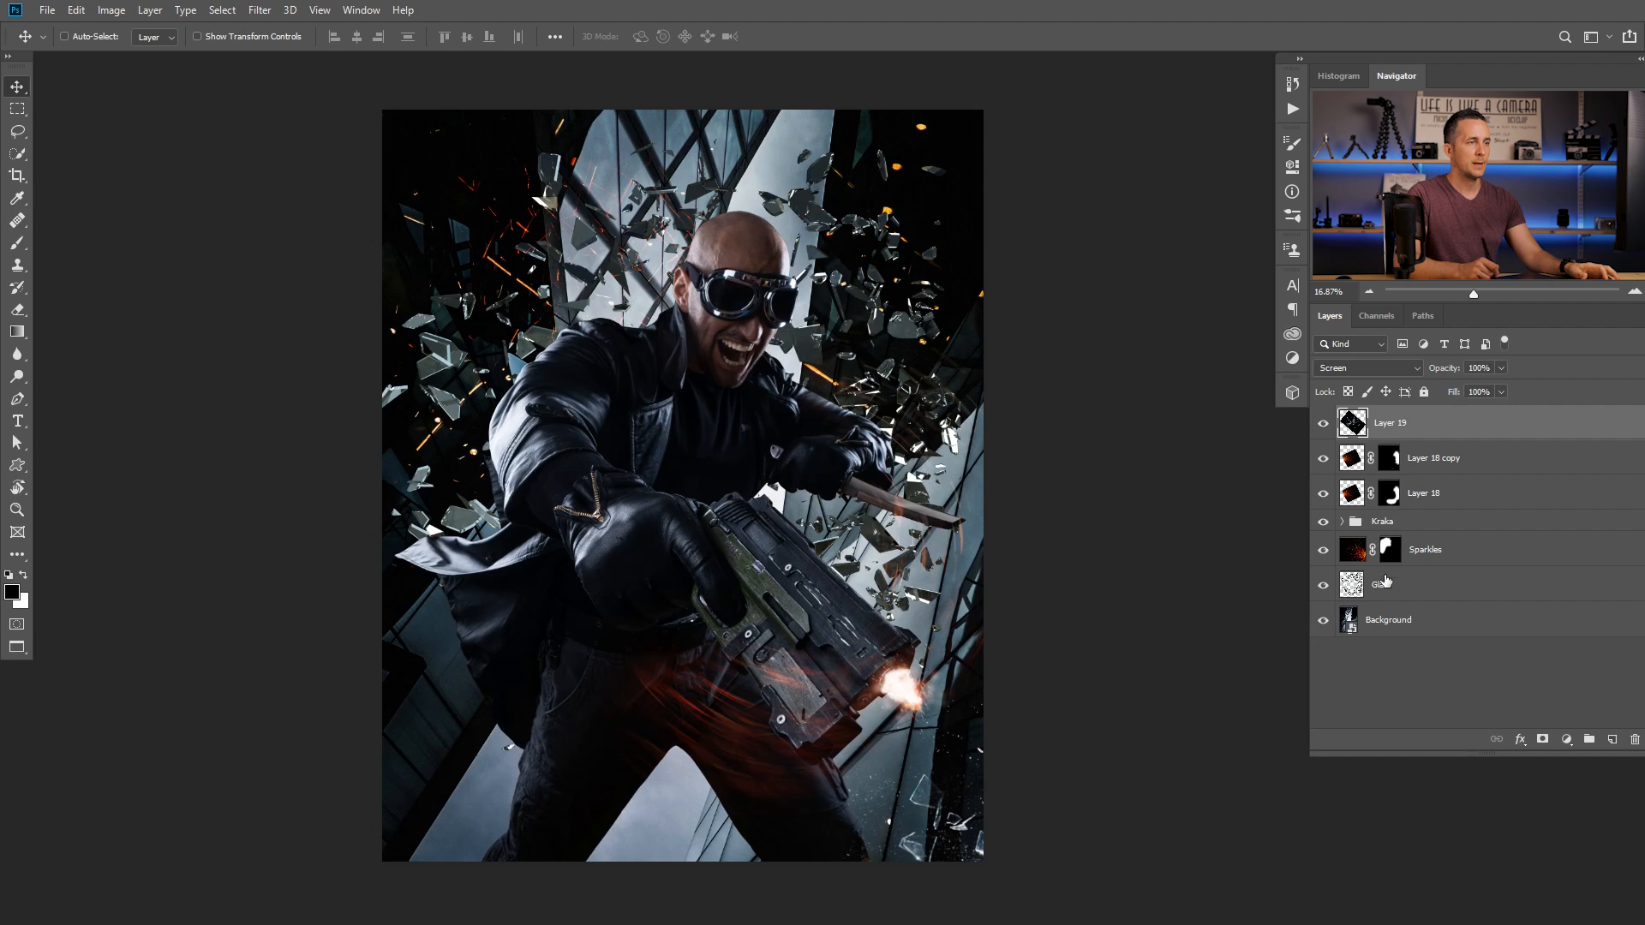
Convert the Glass layer behind the man to a smart object
click(1414, 588)
right_click(1429, 586)
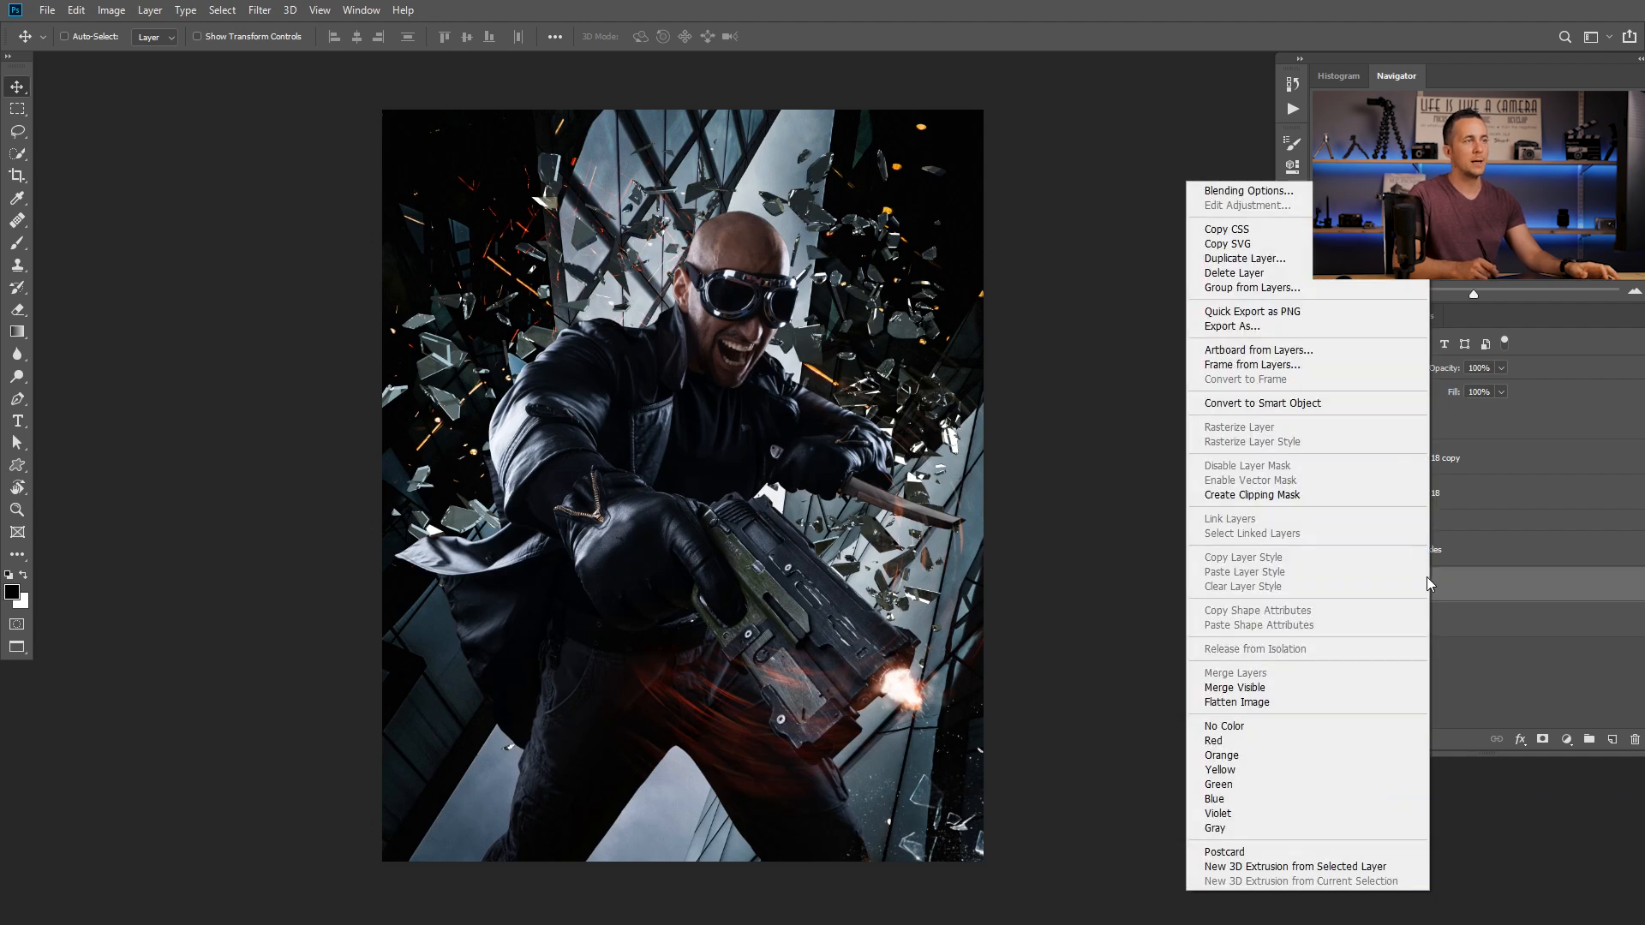
click(1285, 408)
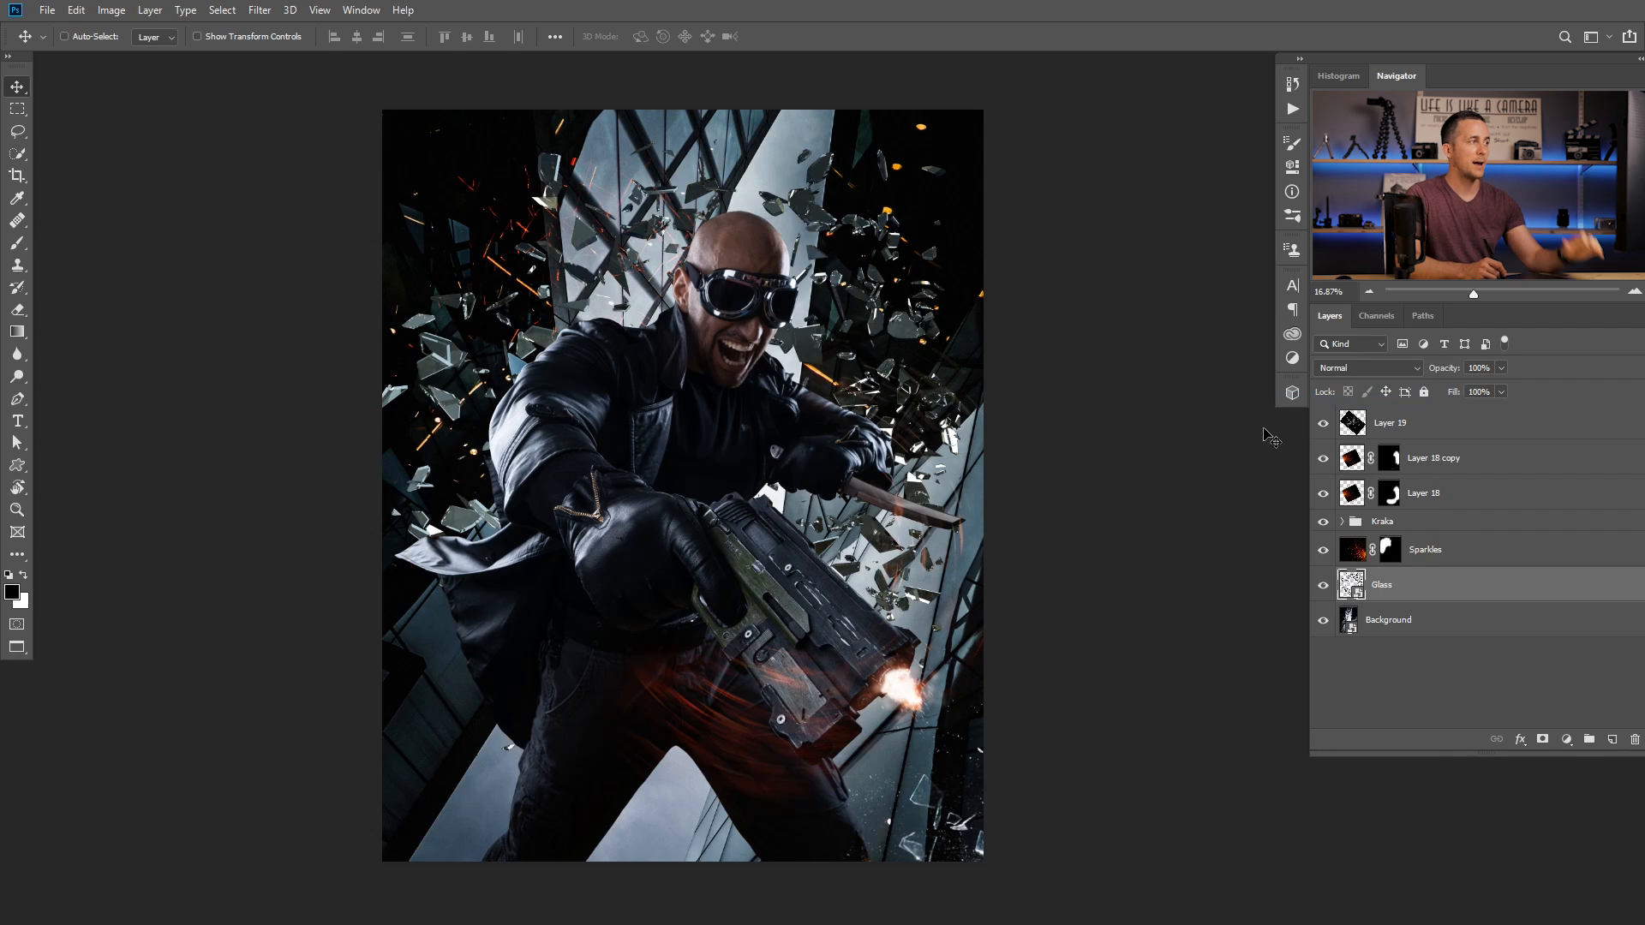
Apply a Radial Blur to the Glass smart object with amount 20, Zoom method and Good quality
click(262, 12)
mouse_move(313, 204)
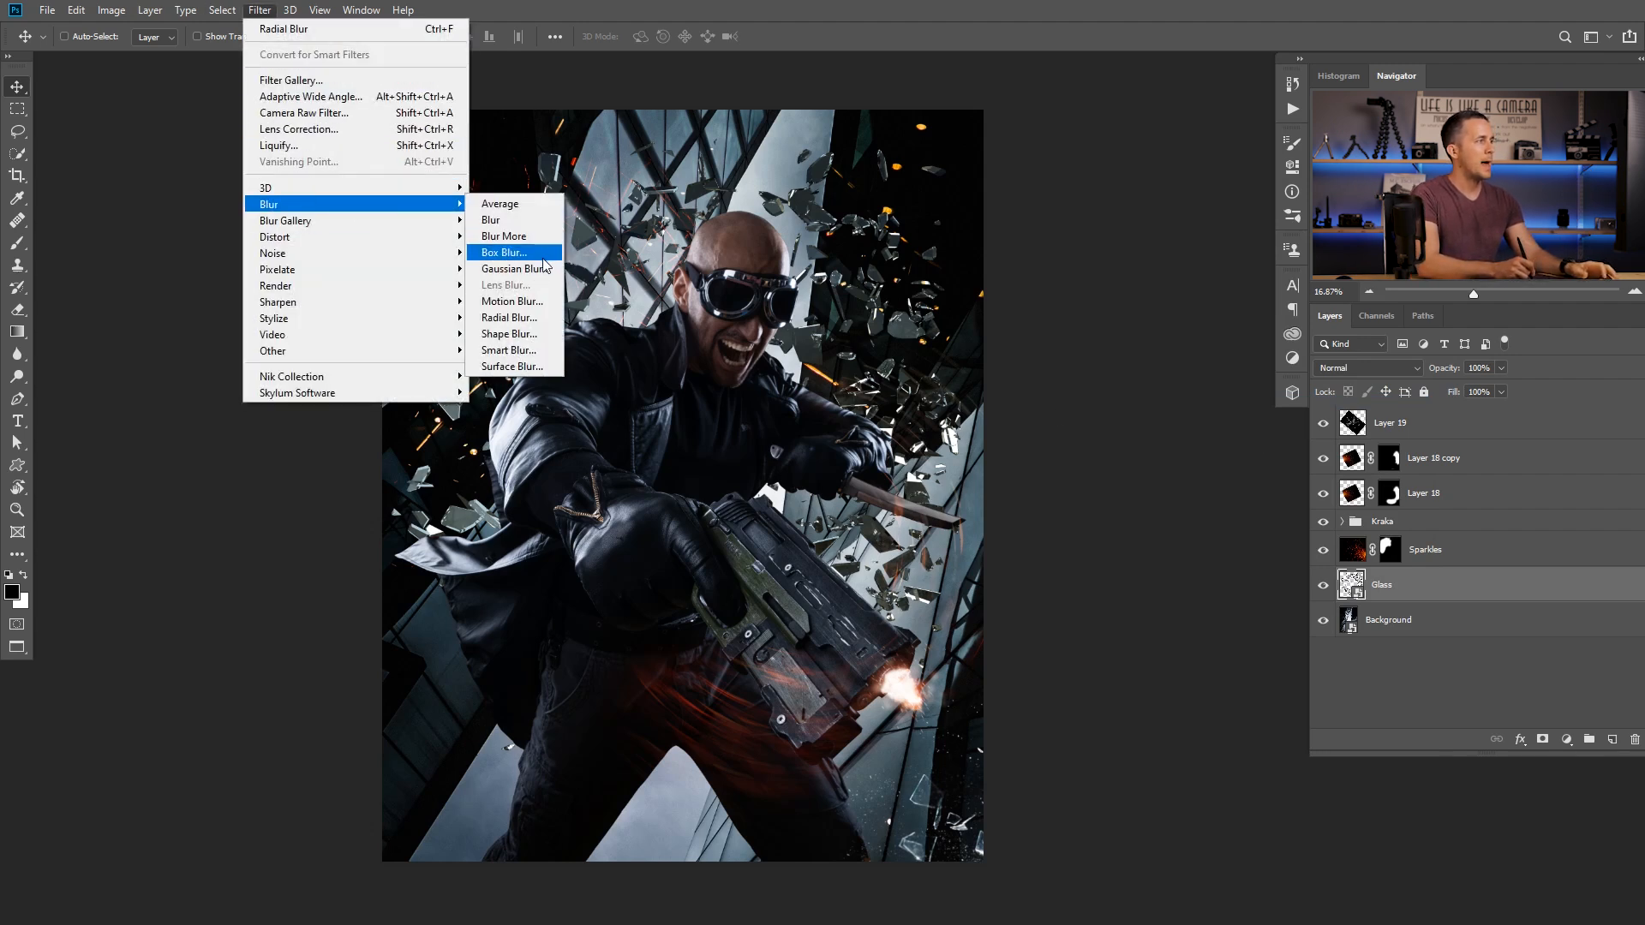
click(514, 319)
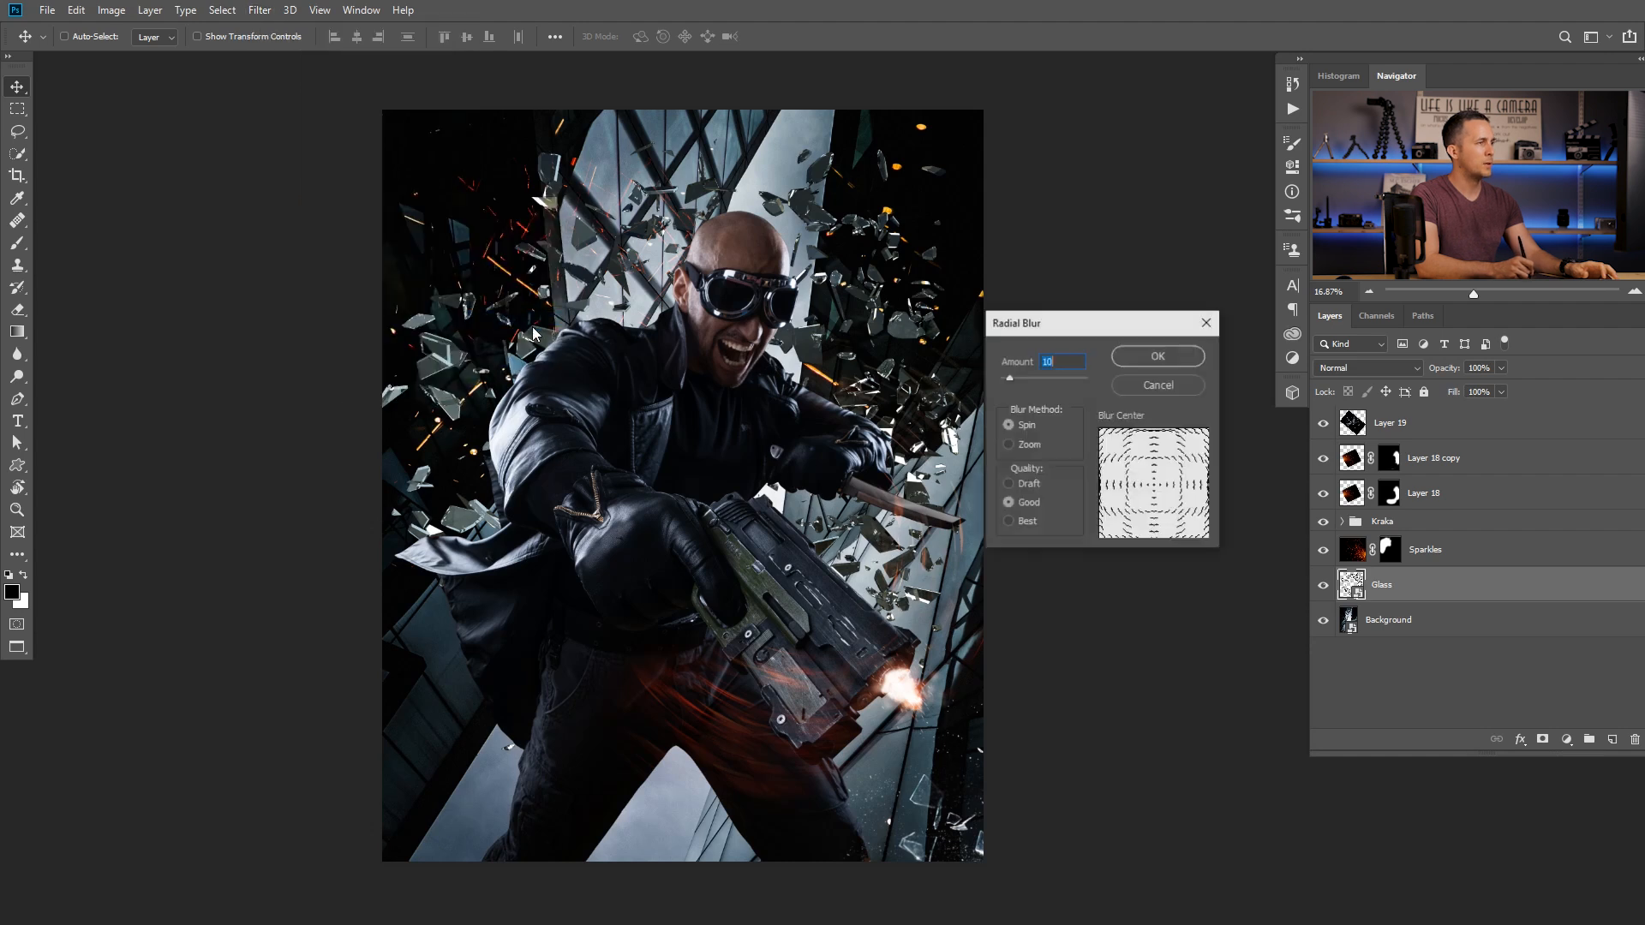
click(1028, 446)
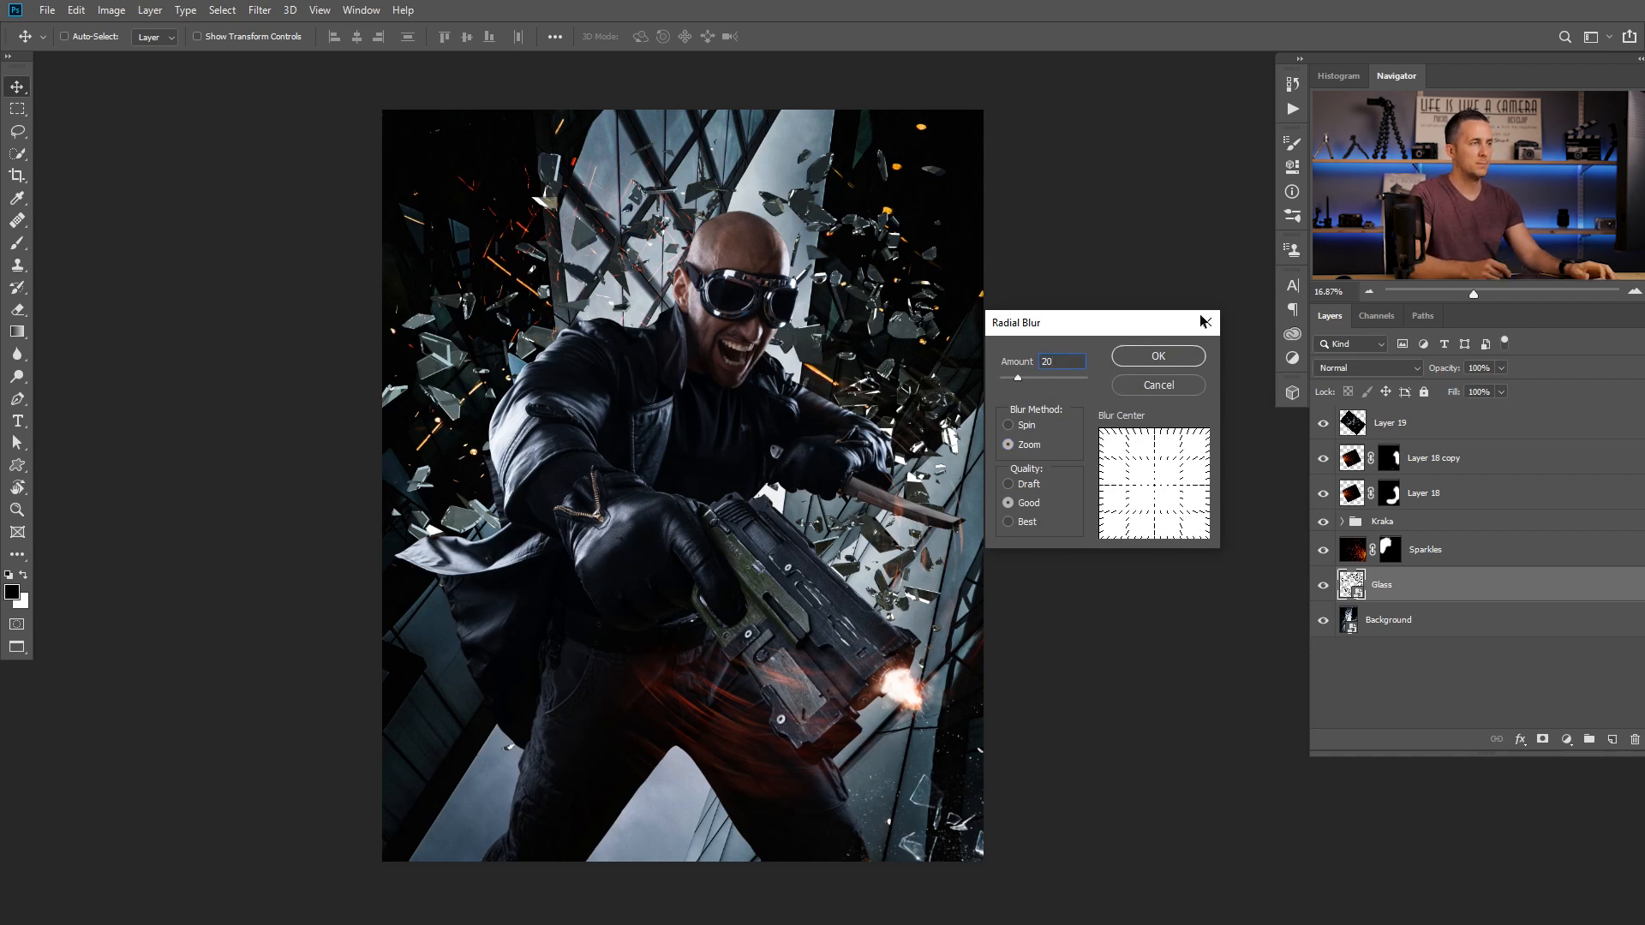
click(1172, 360)
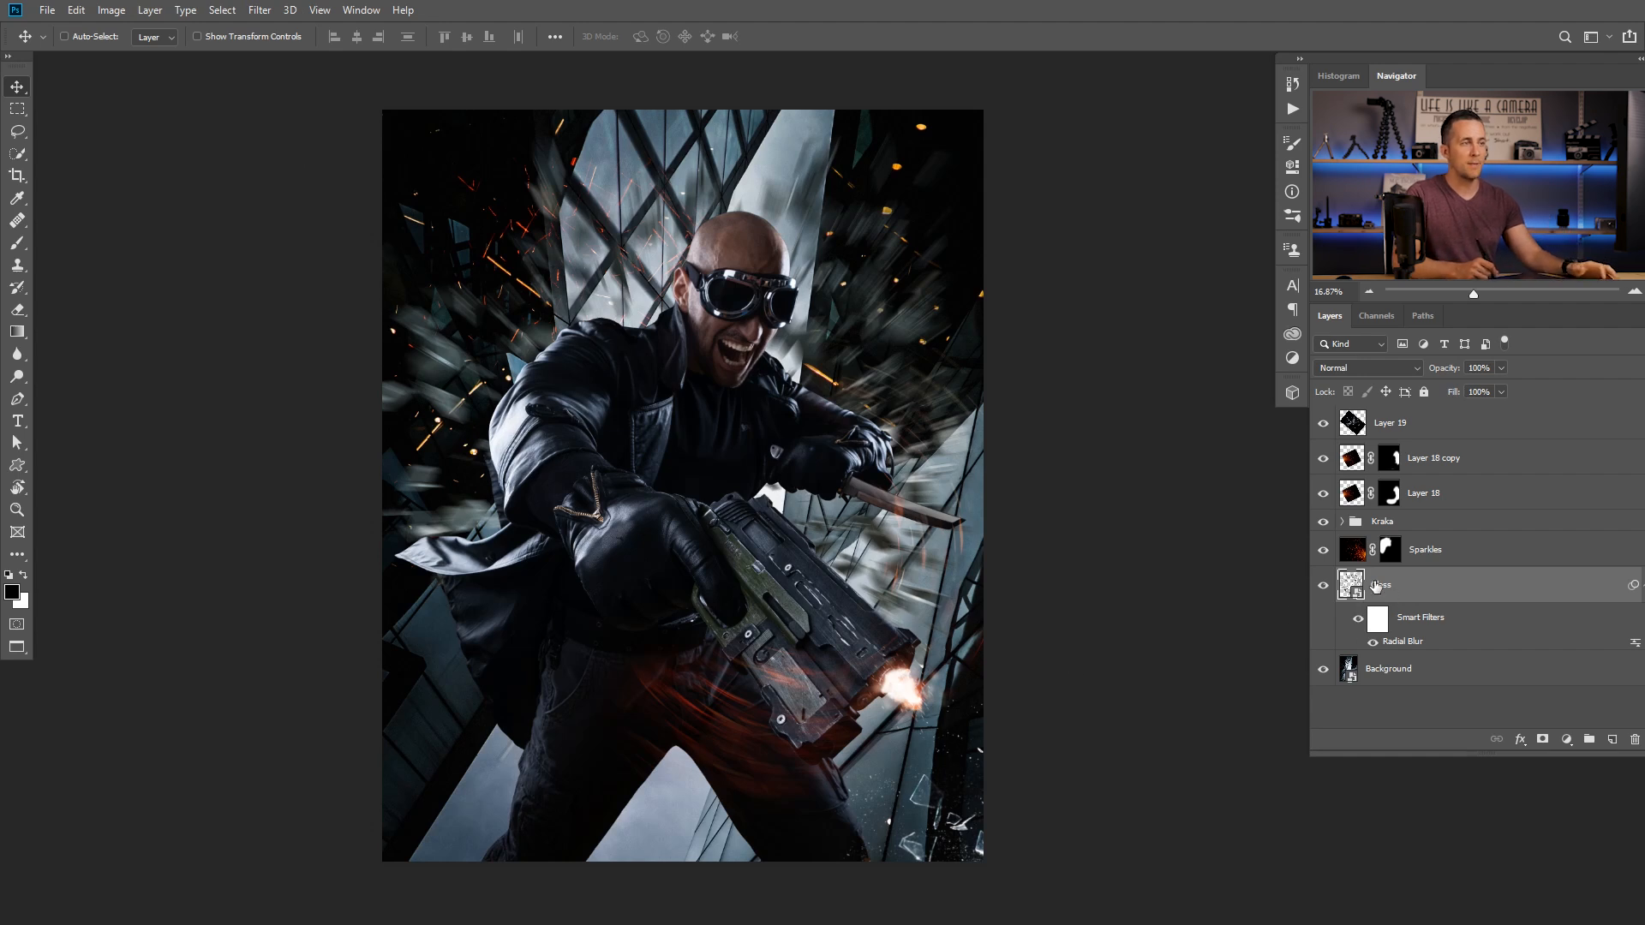
Set the Glass layer's Radial Blur amount to 10
double_click(1405, 642)
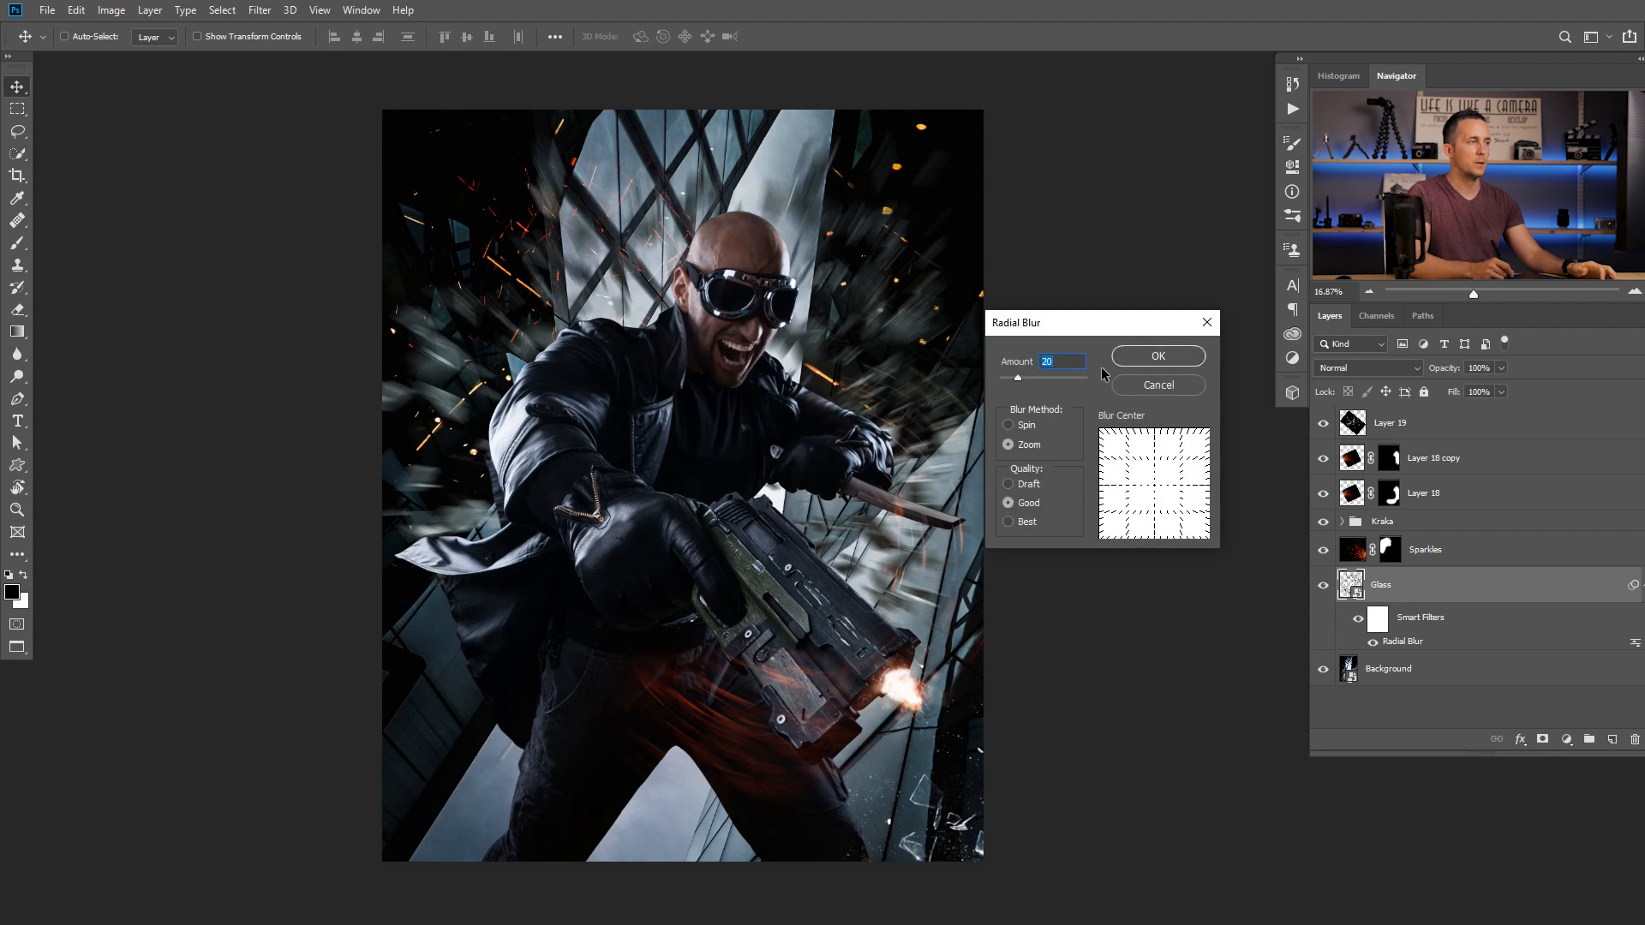
text(10)
key(Return)
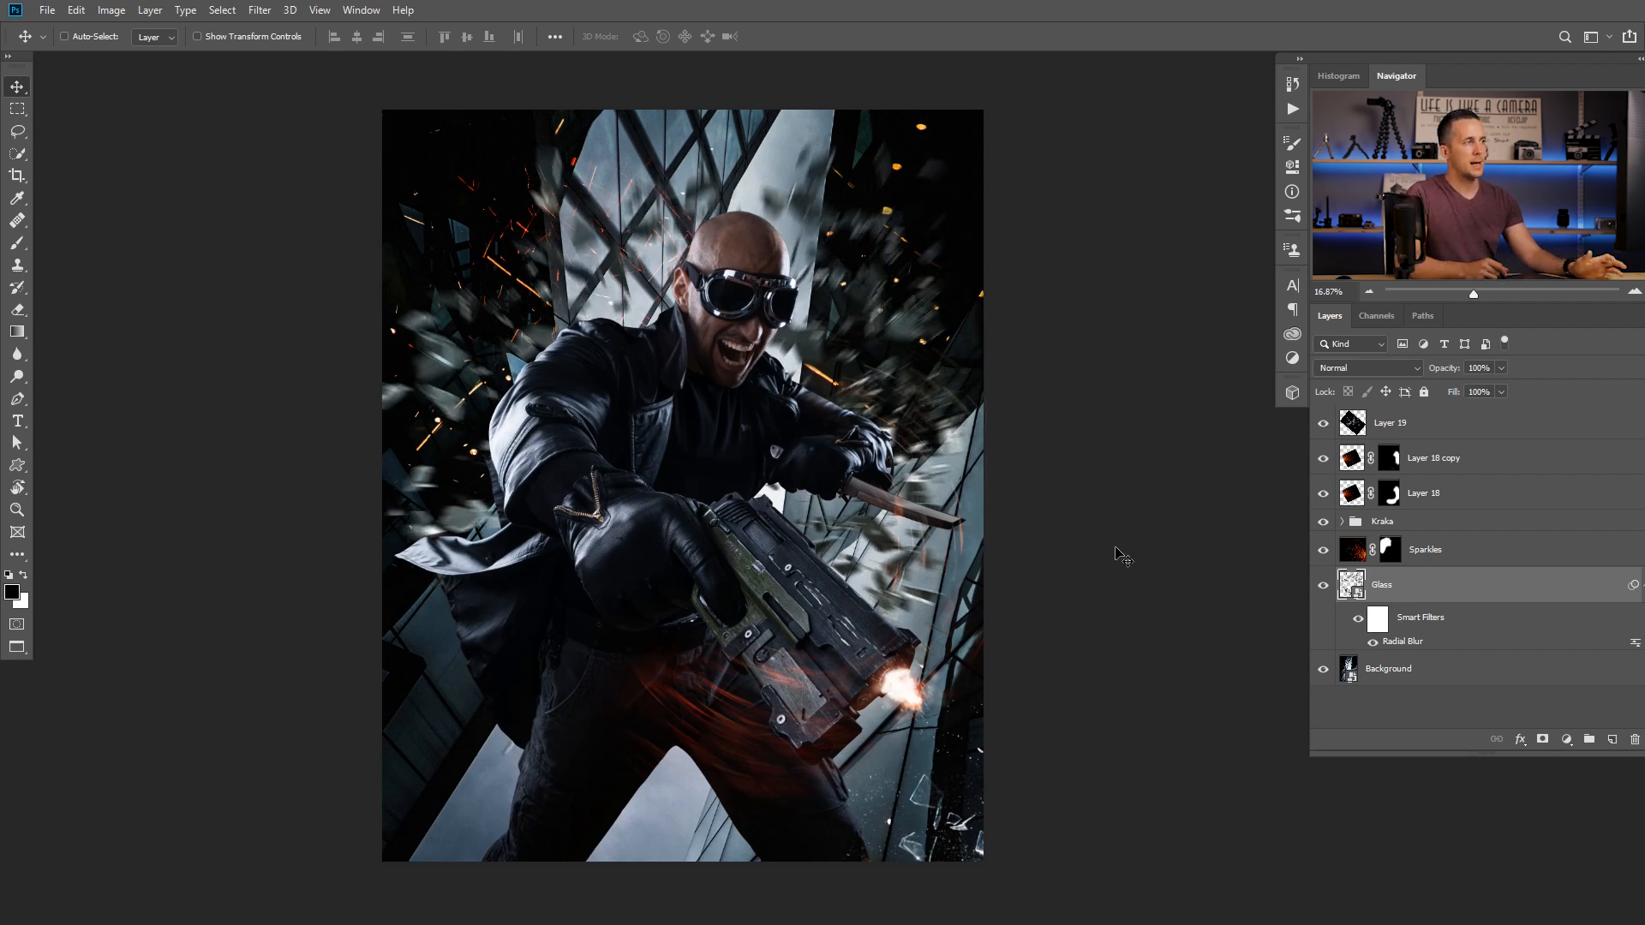
Set the Glass layer's Radial Blur amount to 5 and compare the shards with the smart filters off and on
double_click(1412, 640)
key(Return)
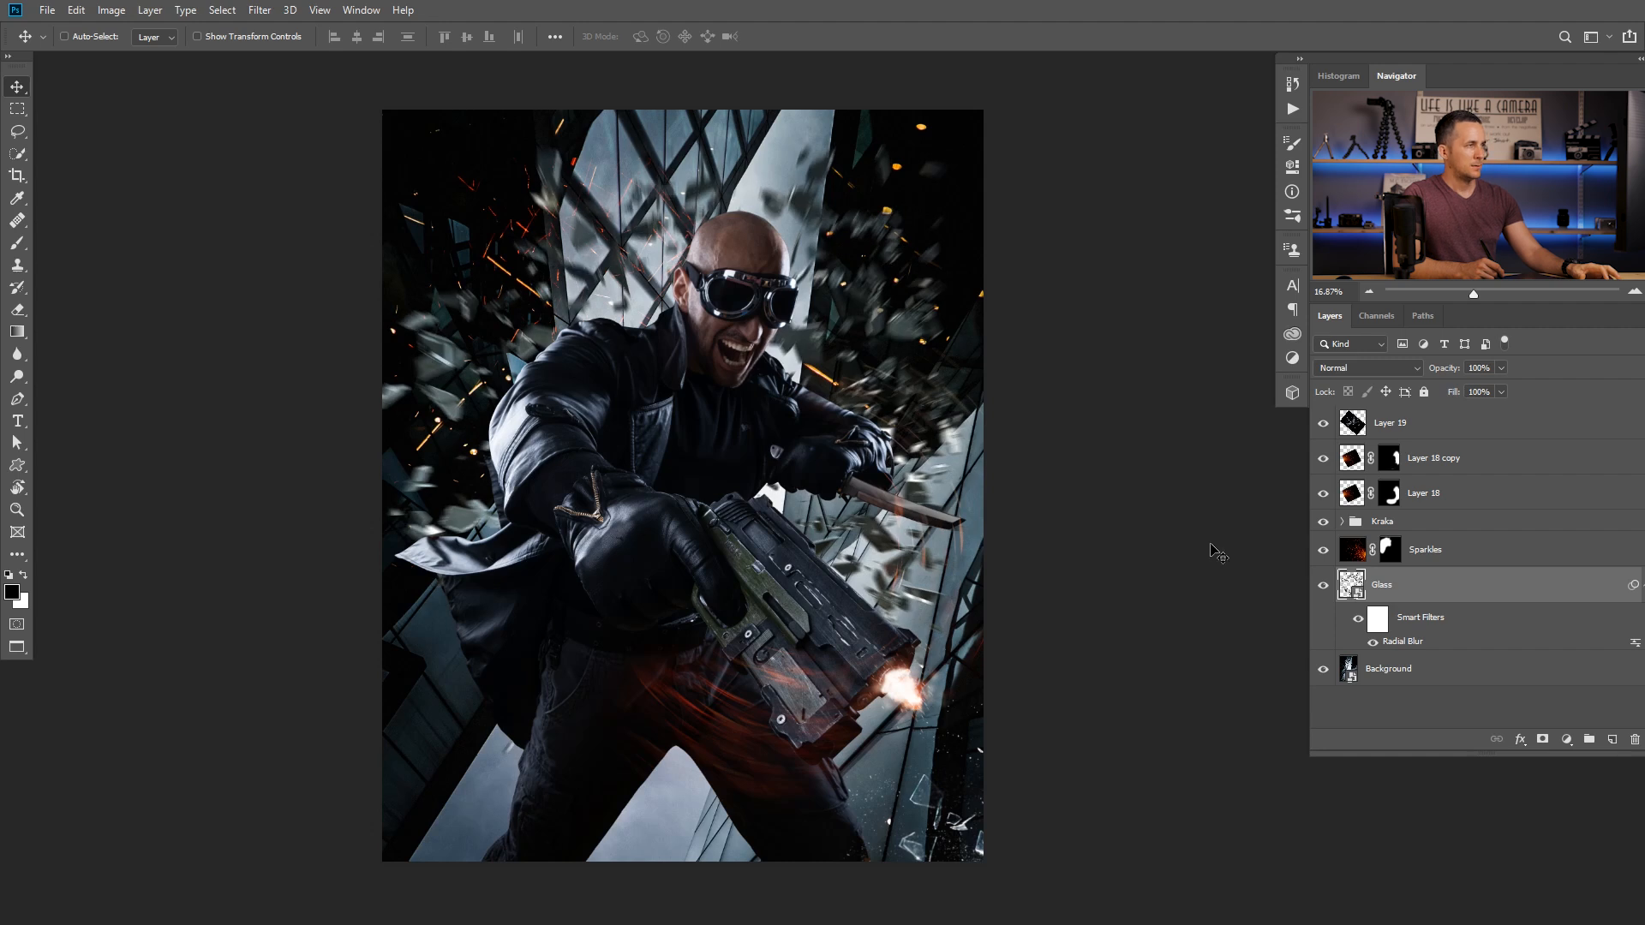
double_click(1394, 643)
key(Return)
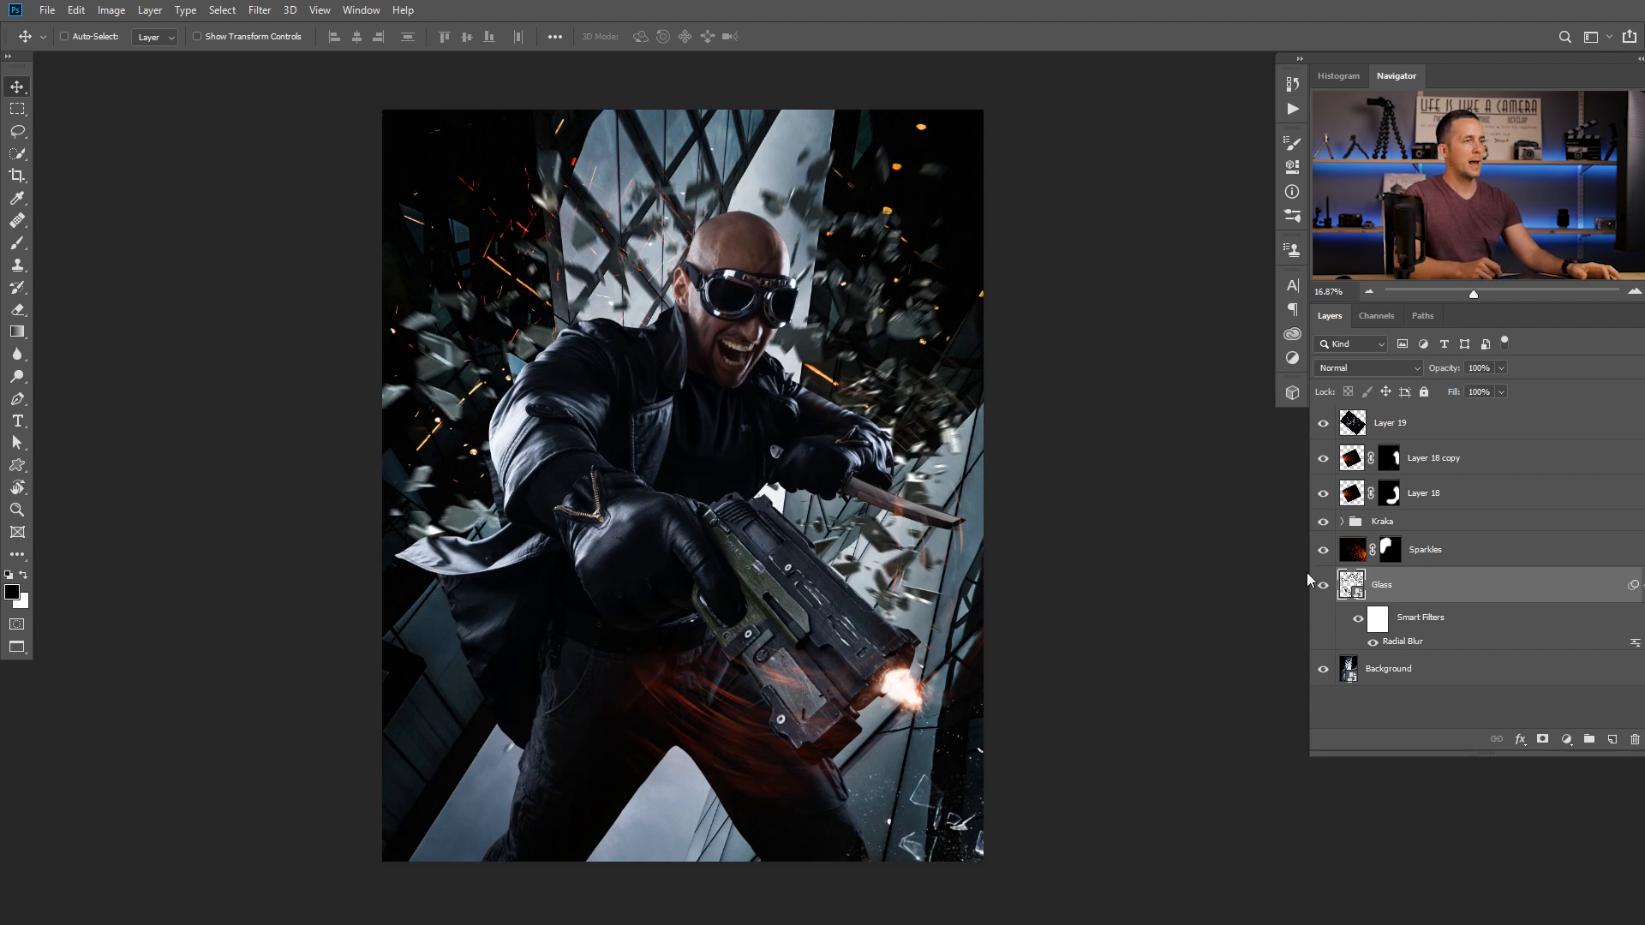
click(1358, 619)
click(1358, 619)
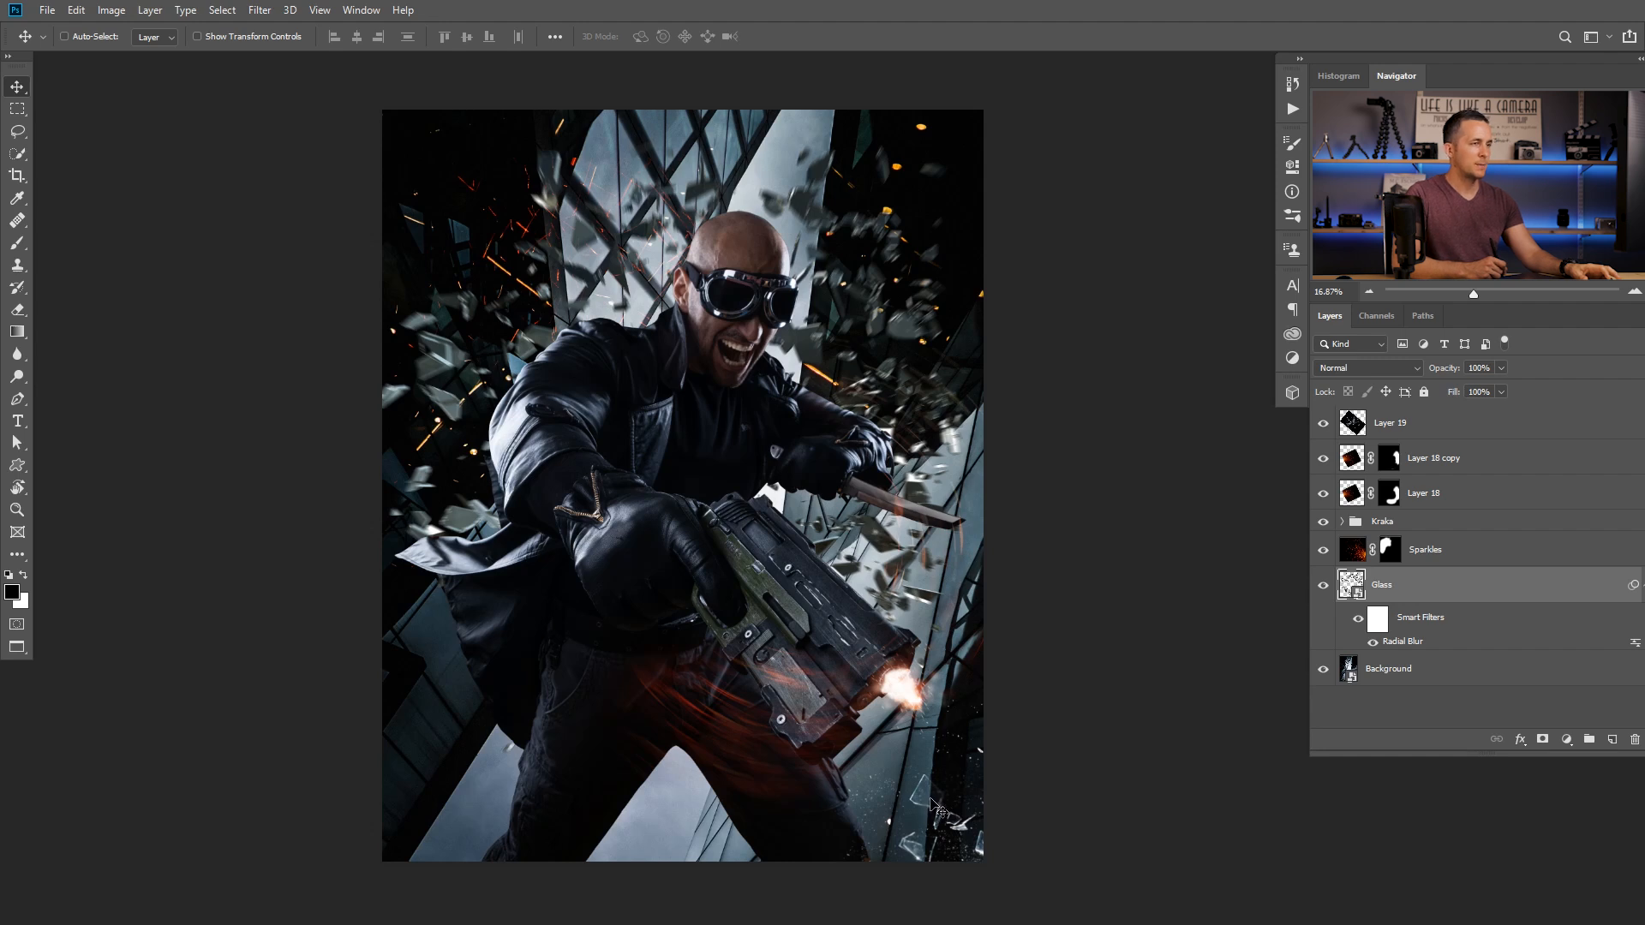
Apply a Radial Blur with amount 5, Zoom method and Good quality to the foreground shards on Layer 19
click(1428, 427)
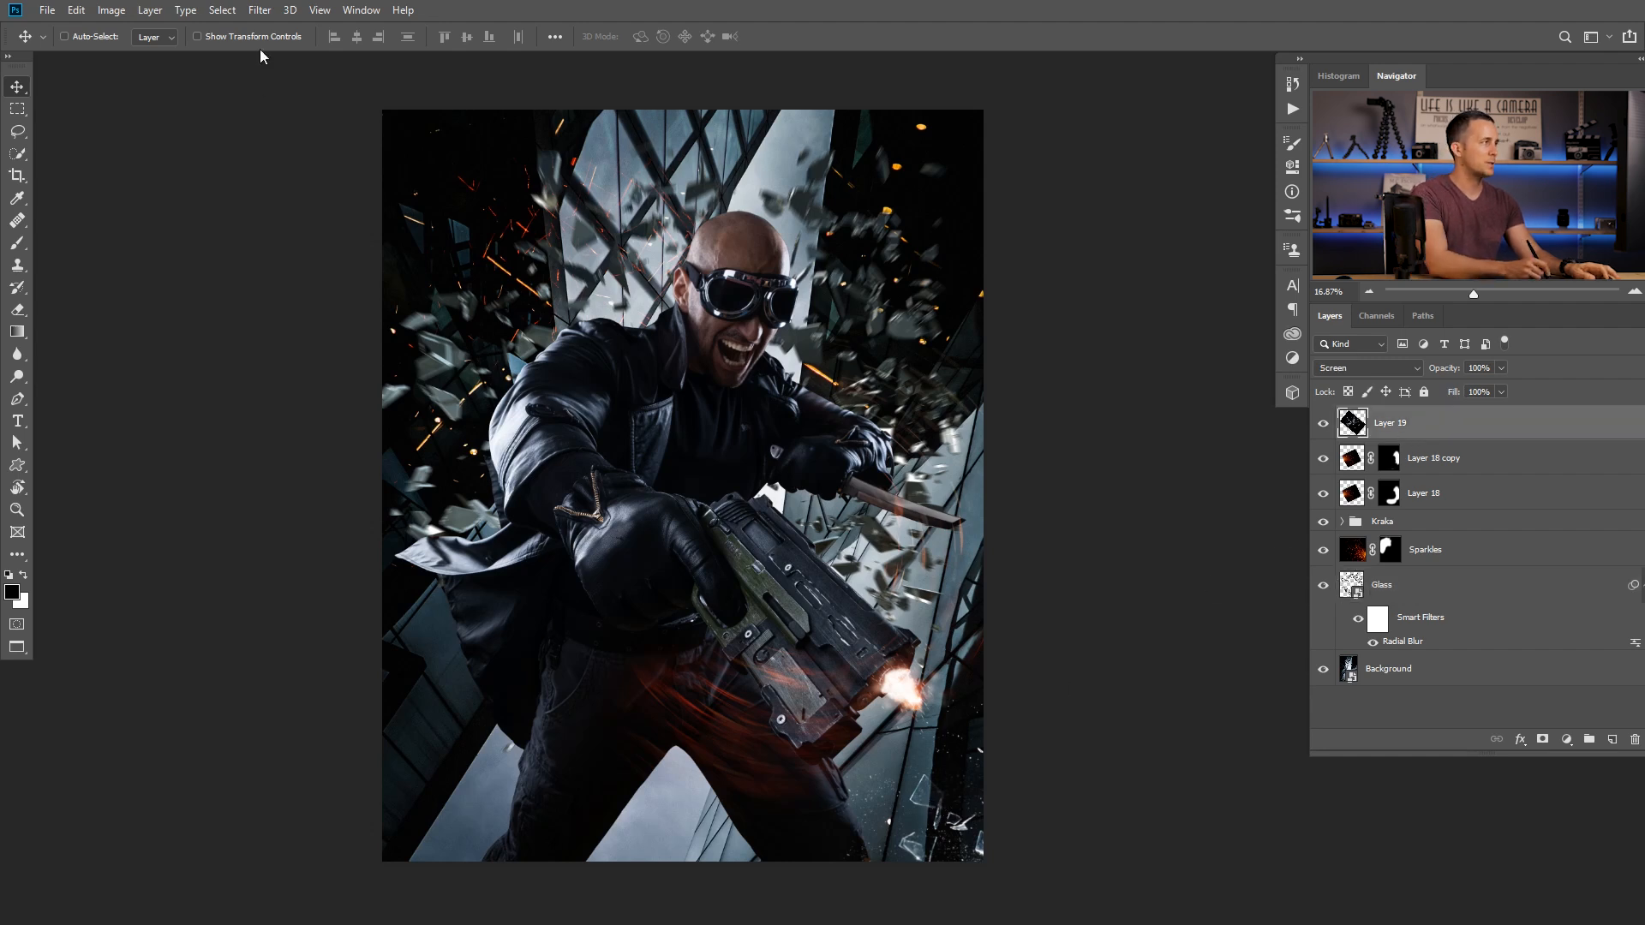
click(259, 10)
mouse_move(305, 206)
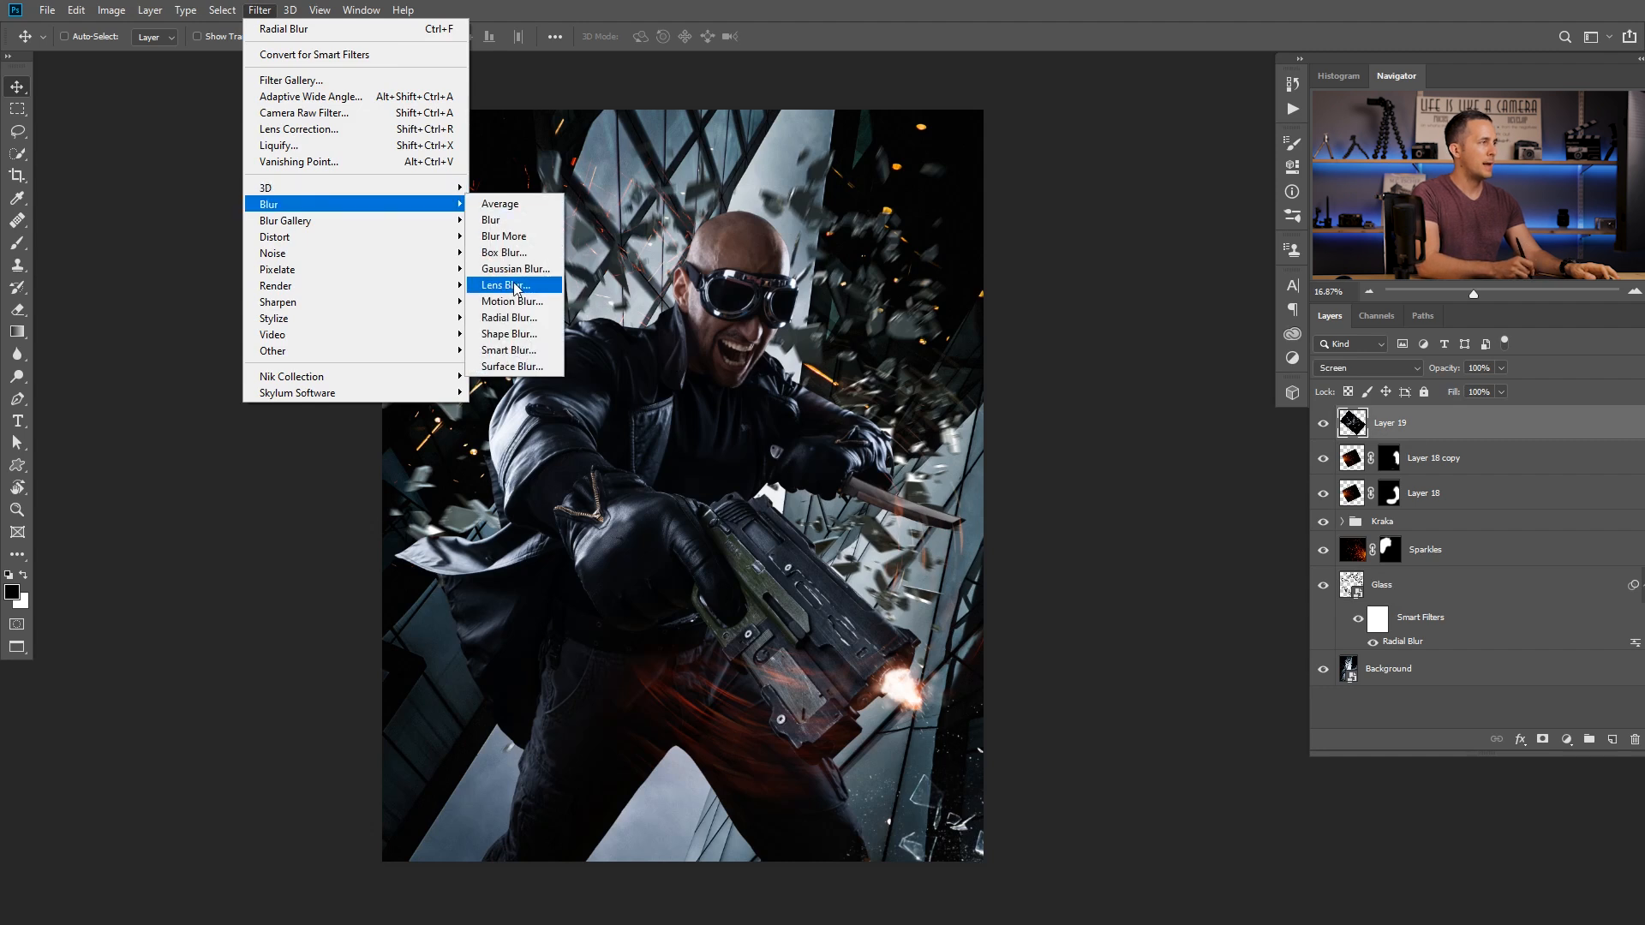
click(510, 318)
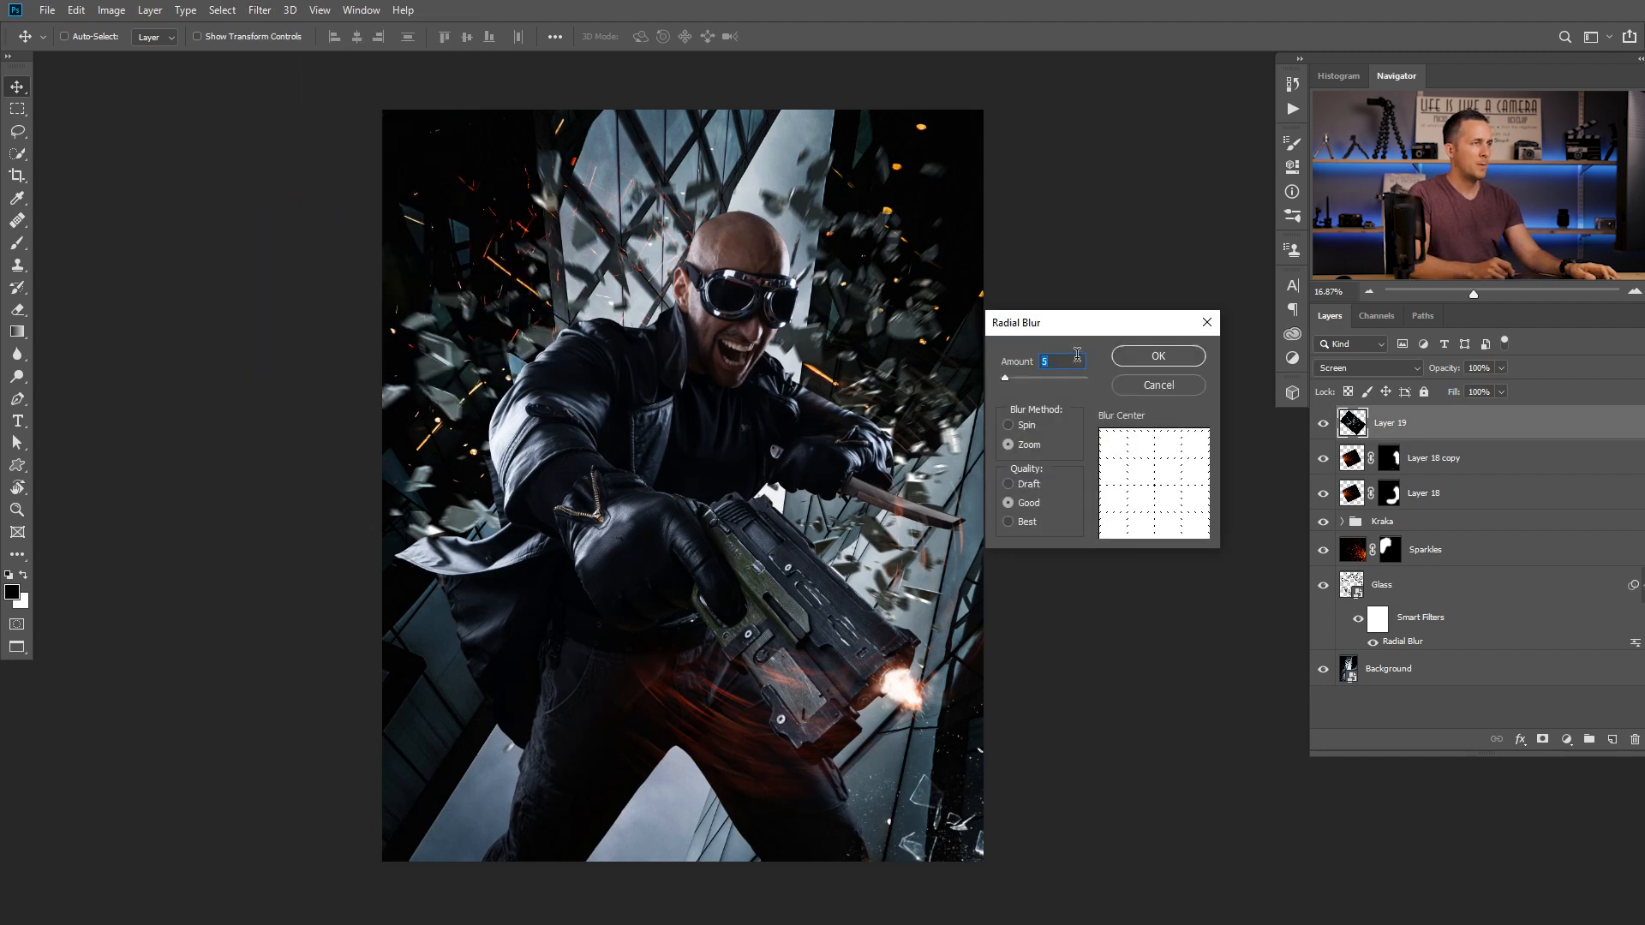
click(1152, 358)
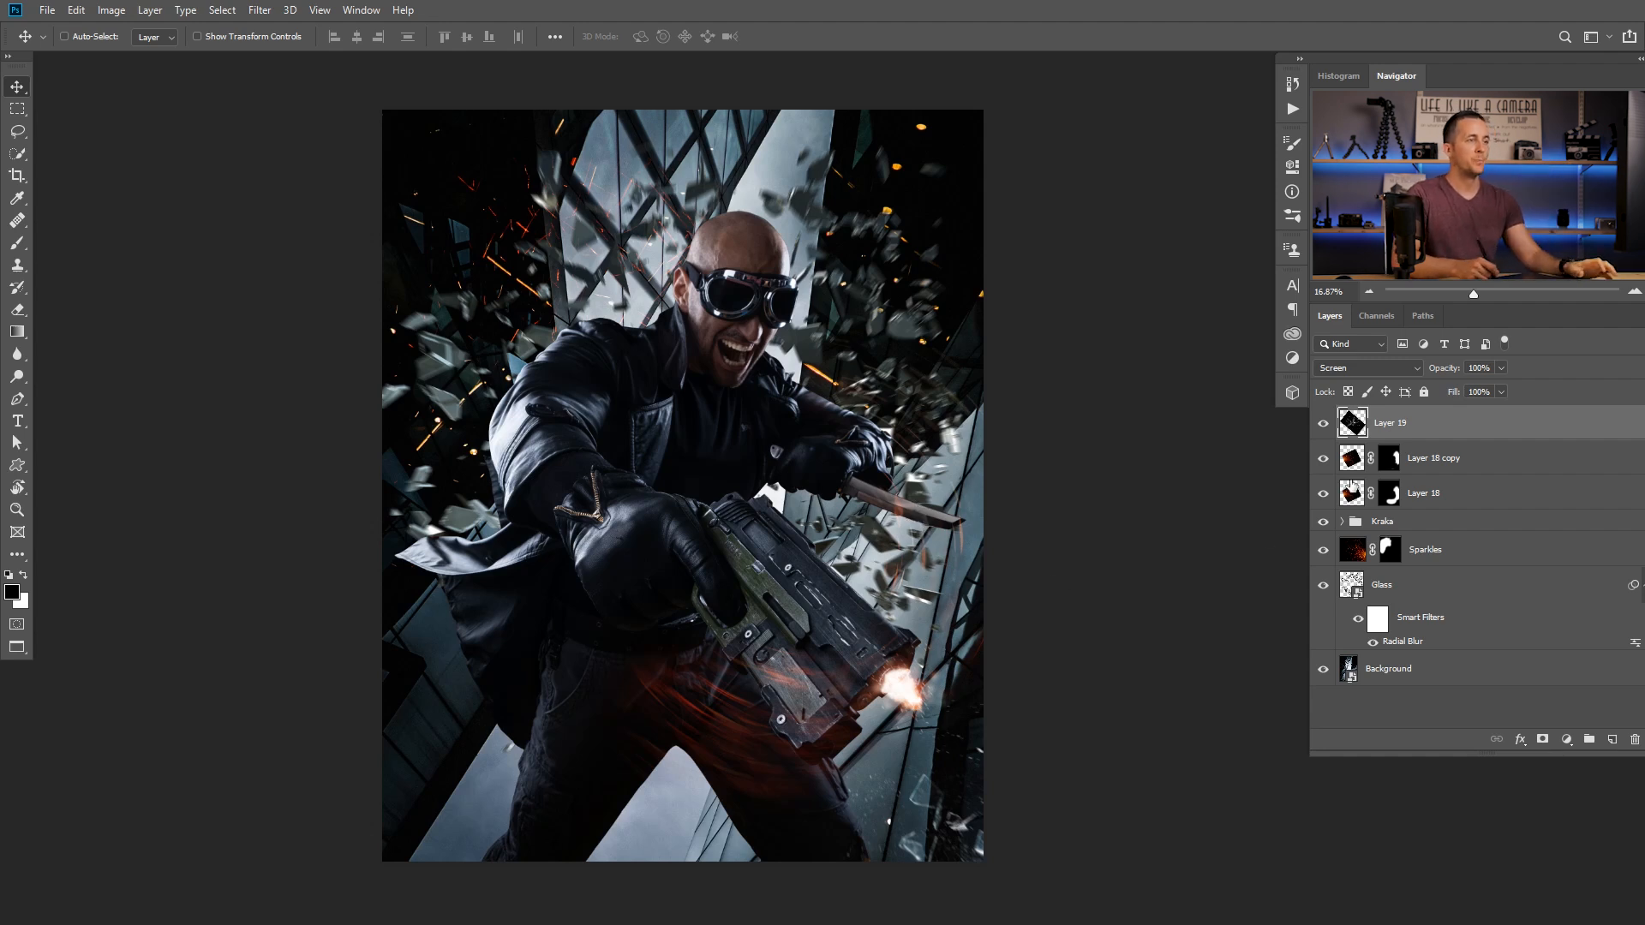
Duplicate the Kraka group and merge the copy into a single layer
click(1422, 525)
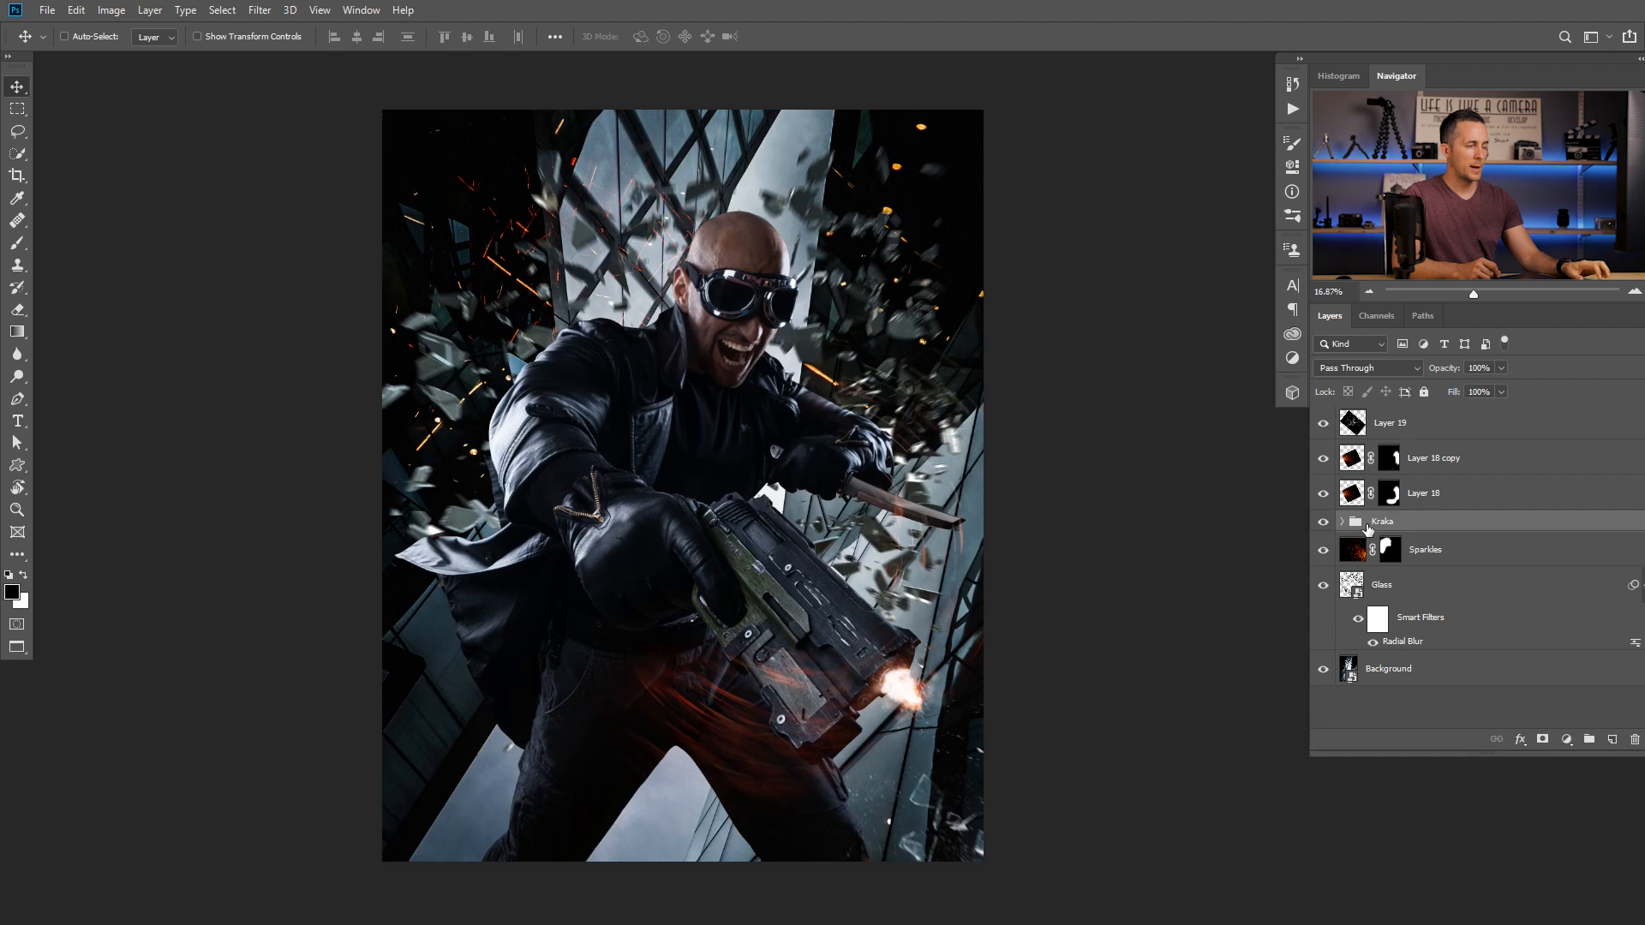
key(ctrl+j)
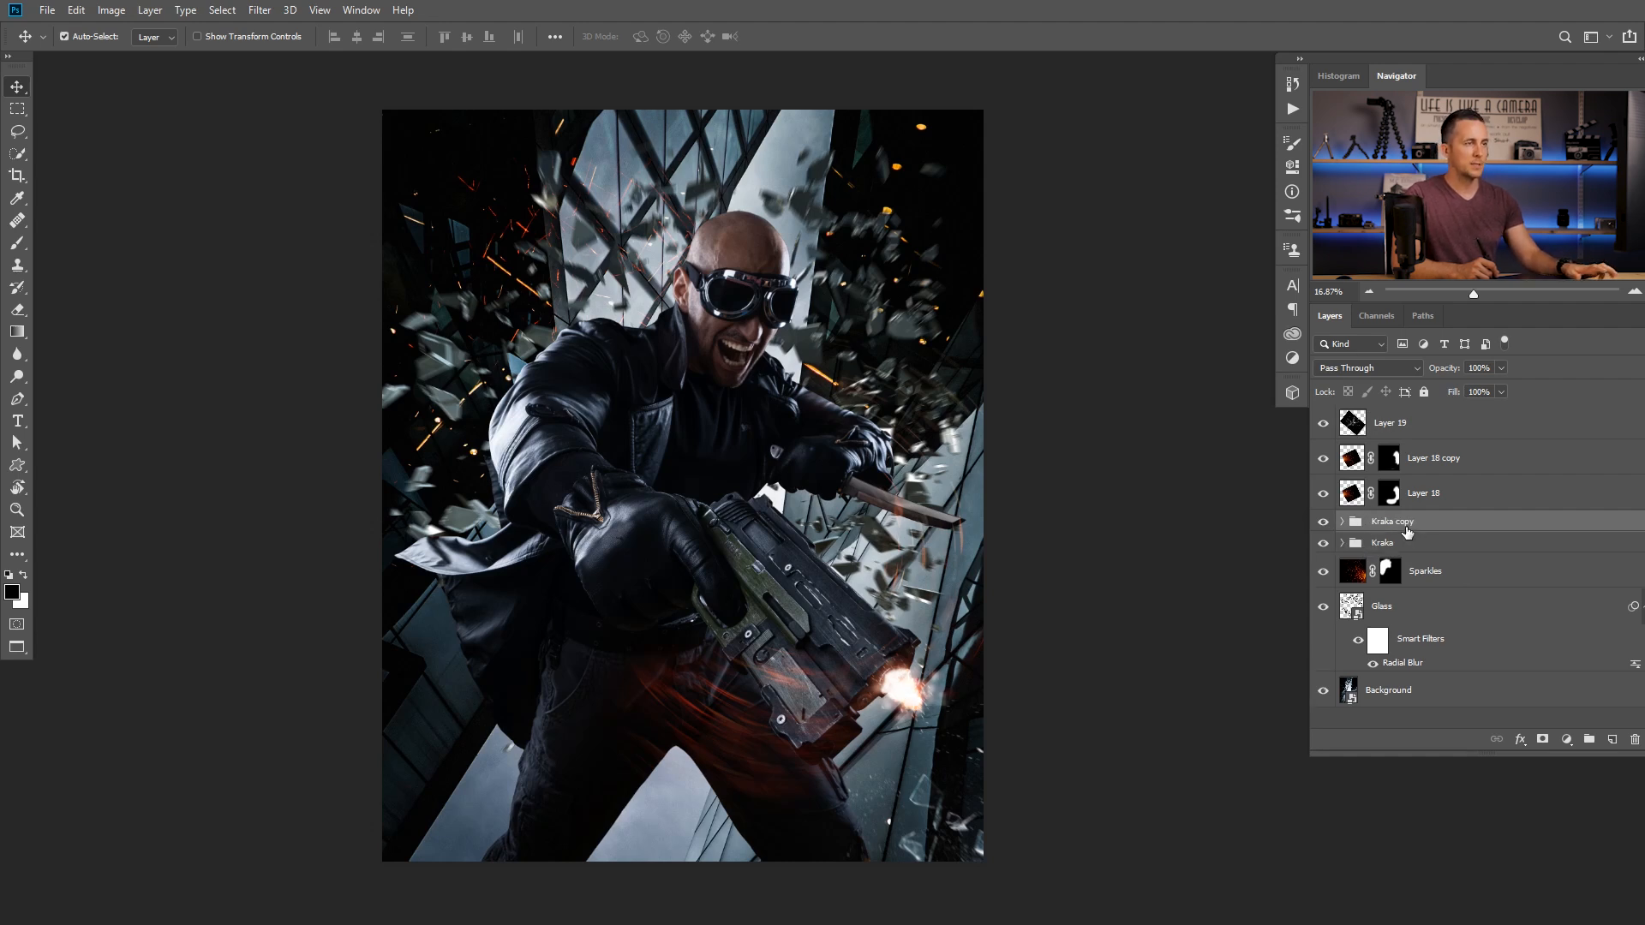
key(ctrl+e)
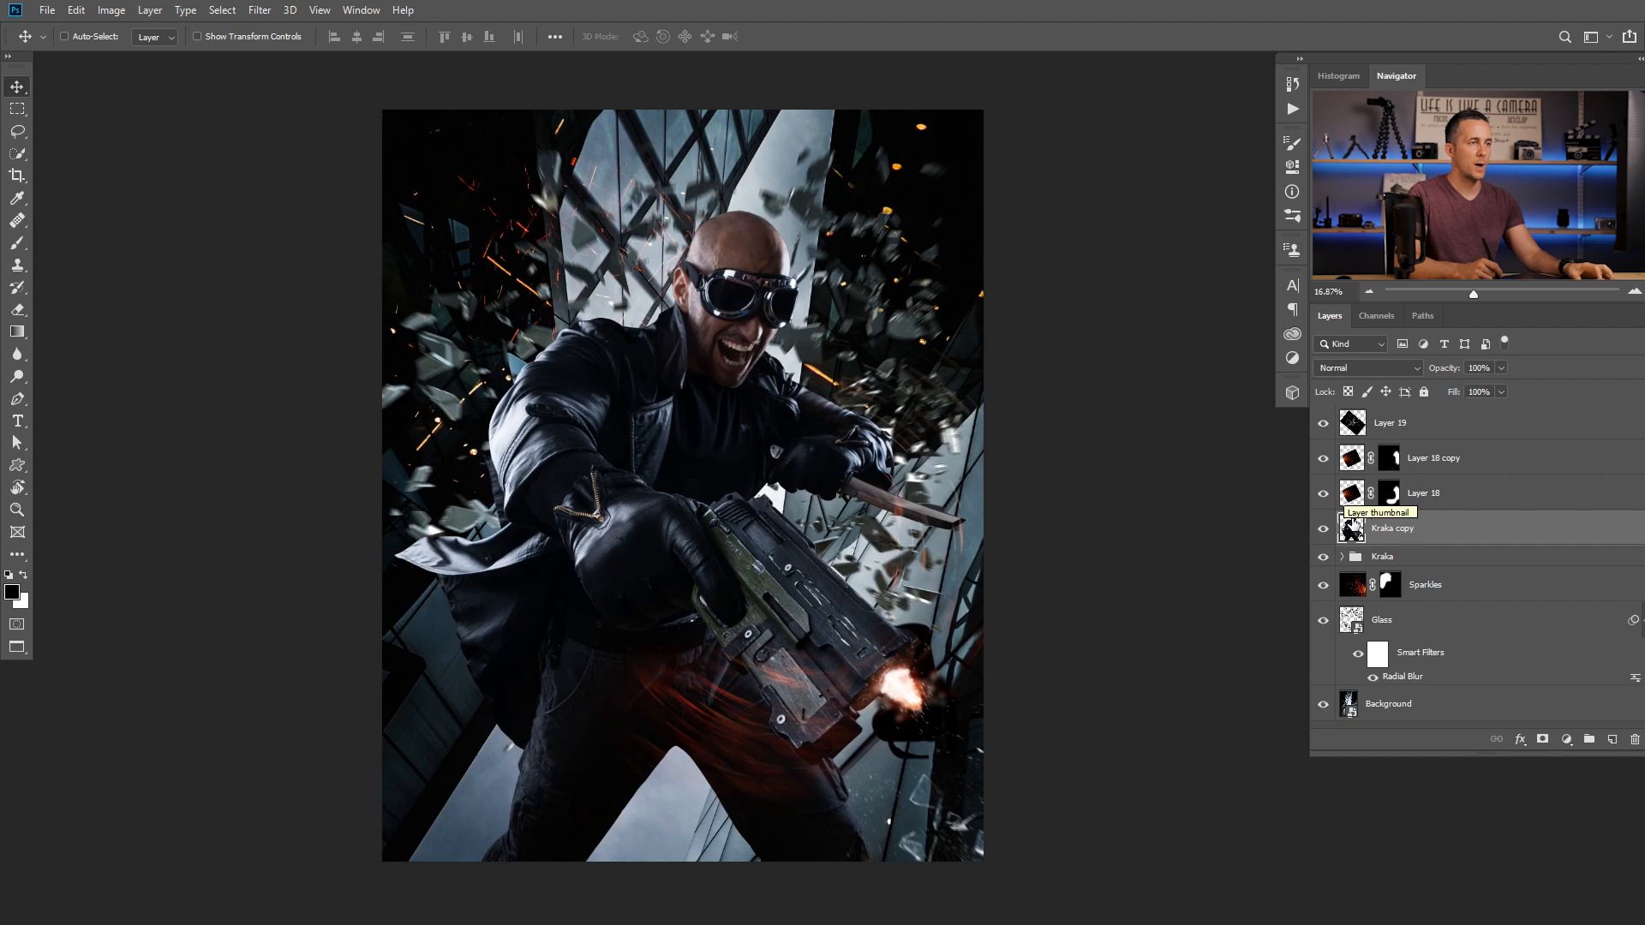
Erase the dark smoke around the muzzle flash from the Kraka copy layer with a 100% opacity eraser
key(e)
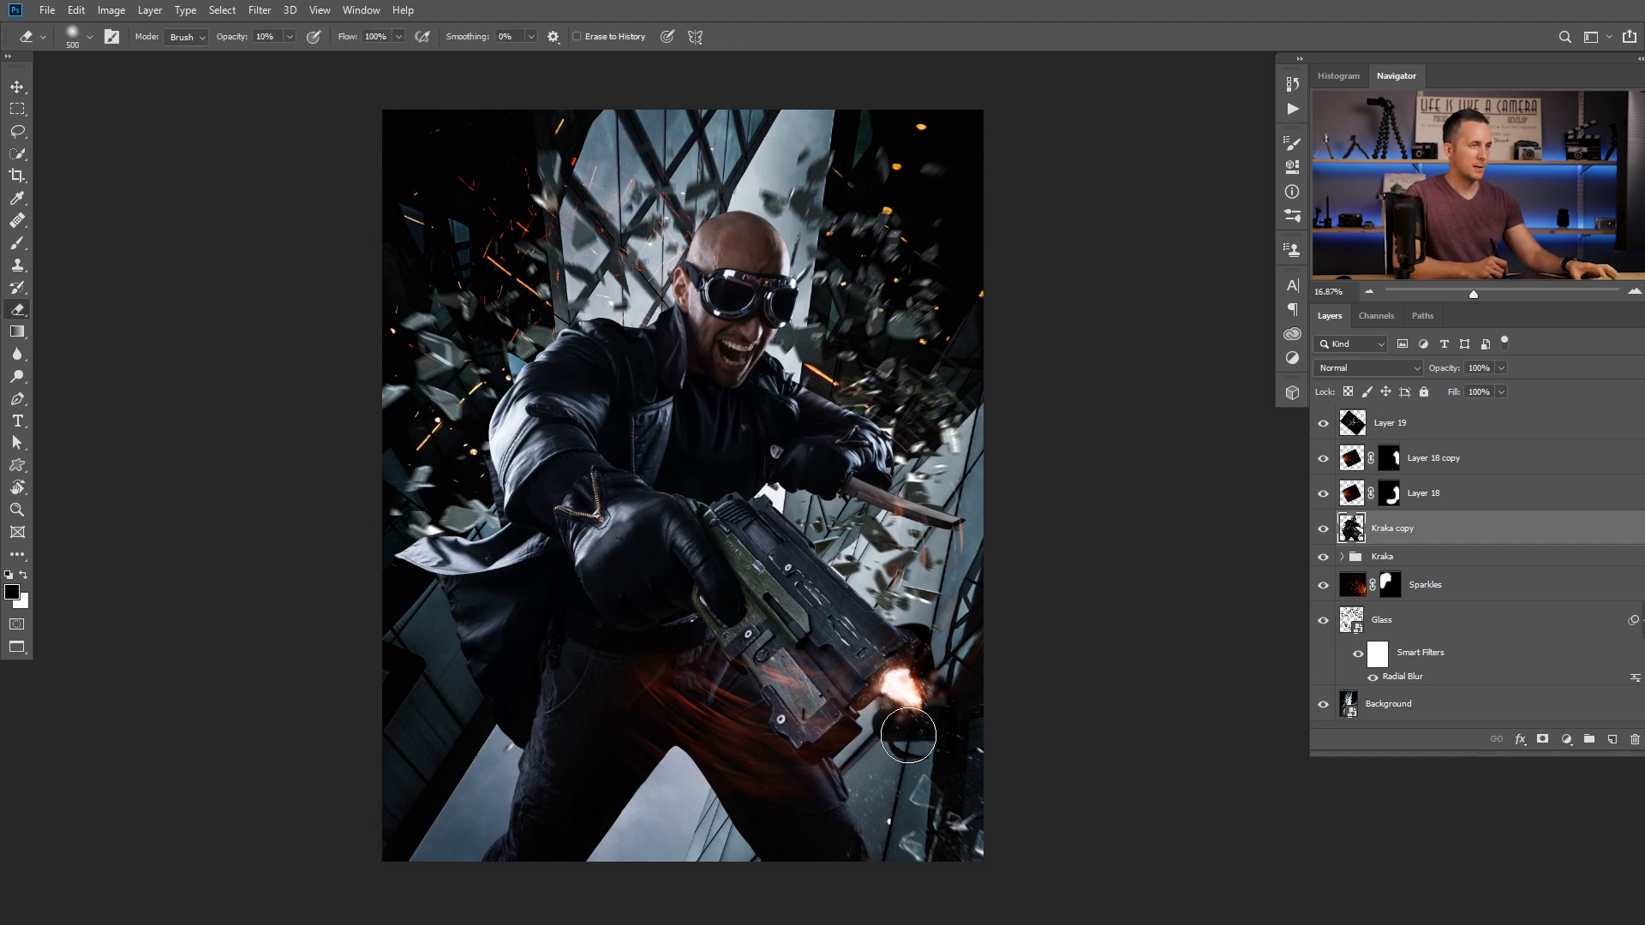
key(0)
mouse_move(908, 726)
mouse_down()
mouse_move(887, 714)
mouse_move(936, 682)
mouse_move(920, 626)
mouse_up()
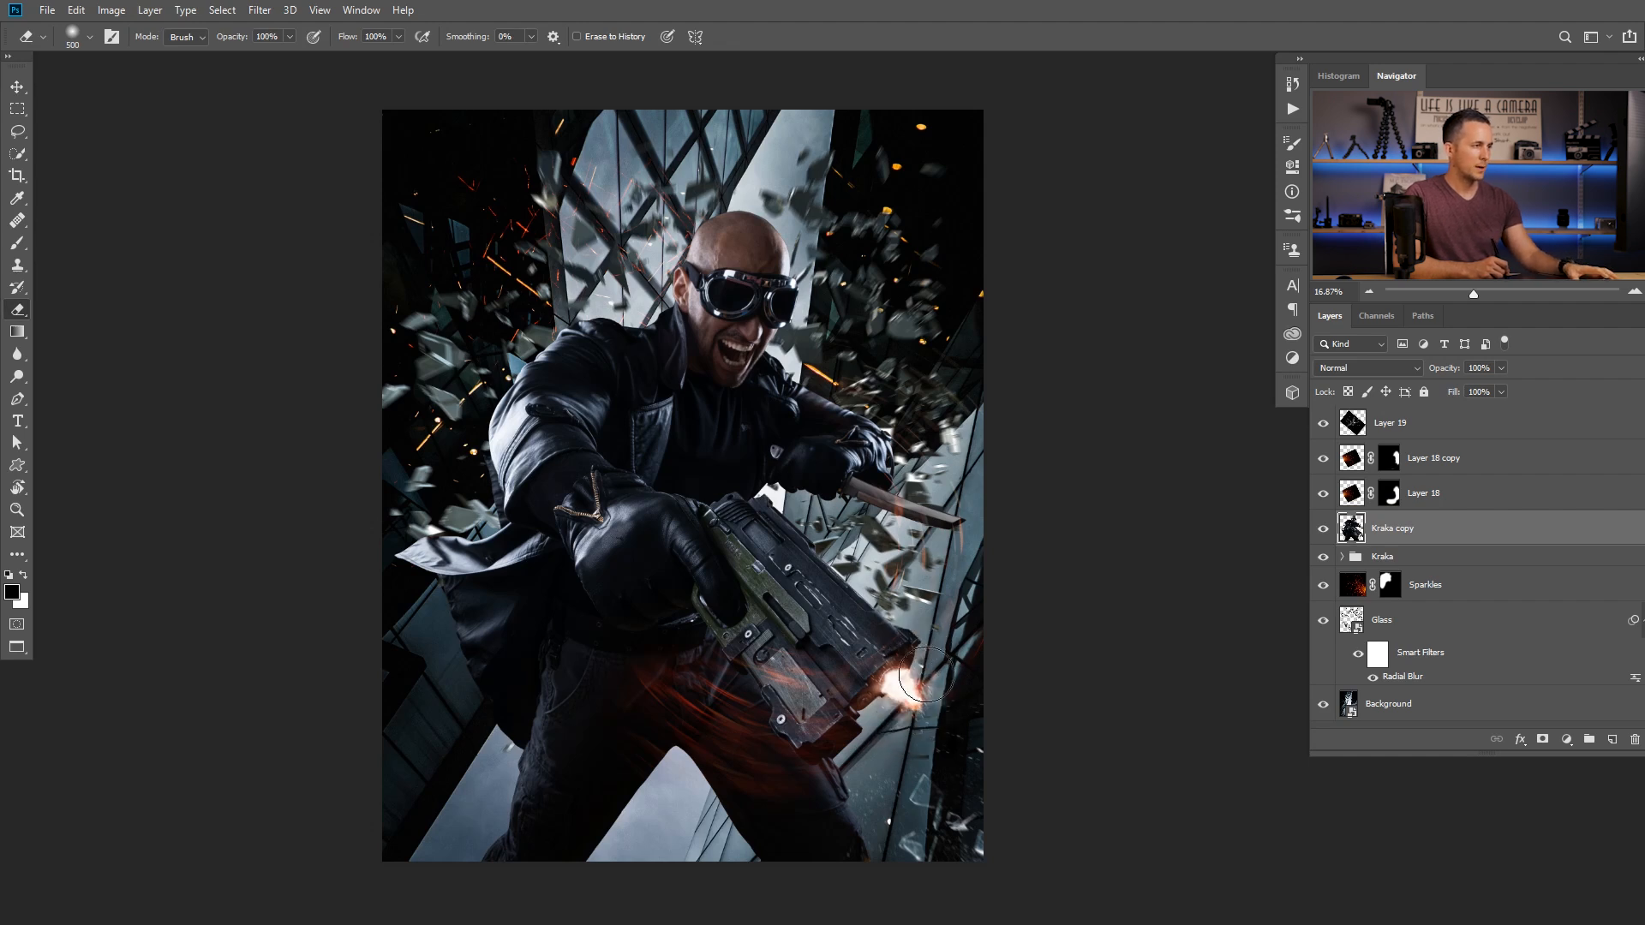
key(v)
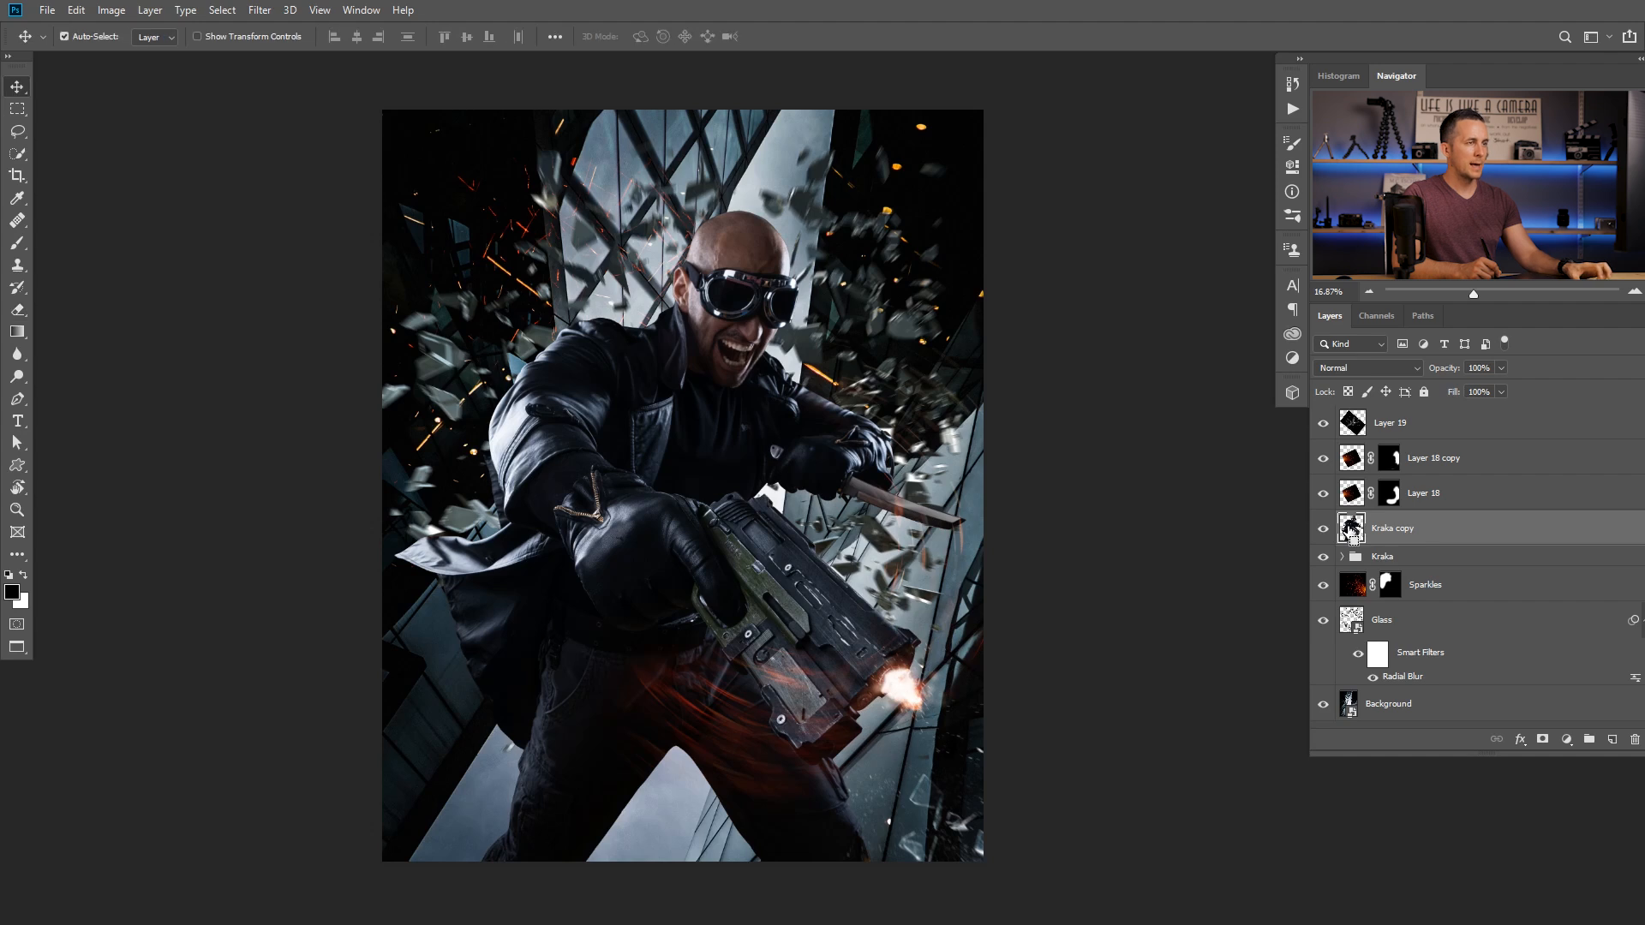
Load the Kraka copy figure as a selection and feather it by 200 pixels
ctrl+click(1353, 529)
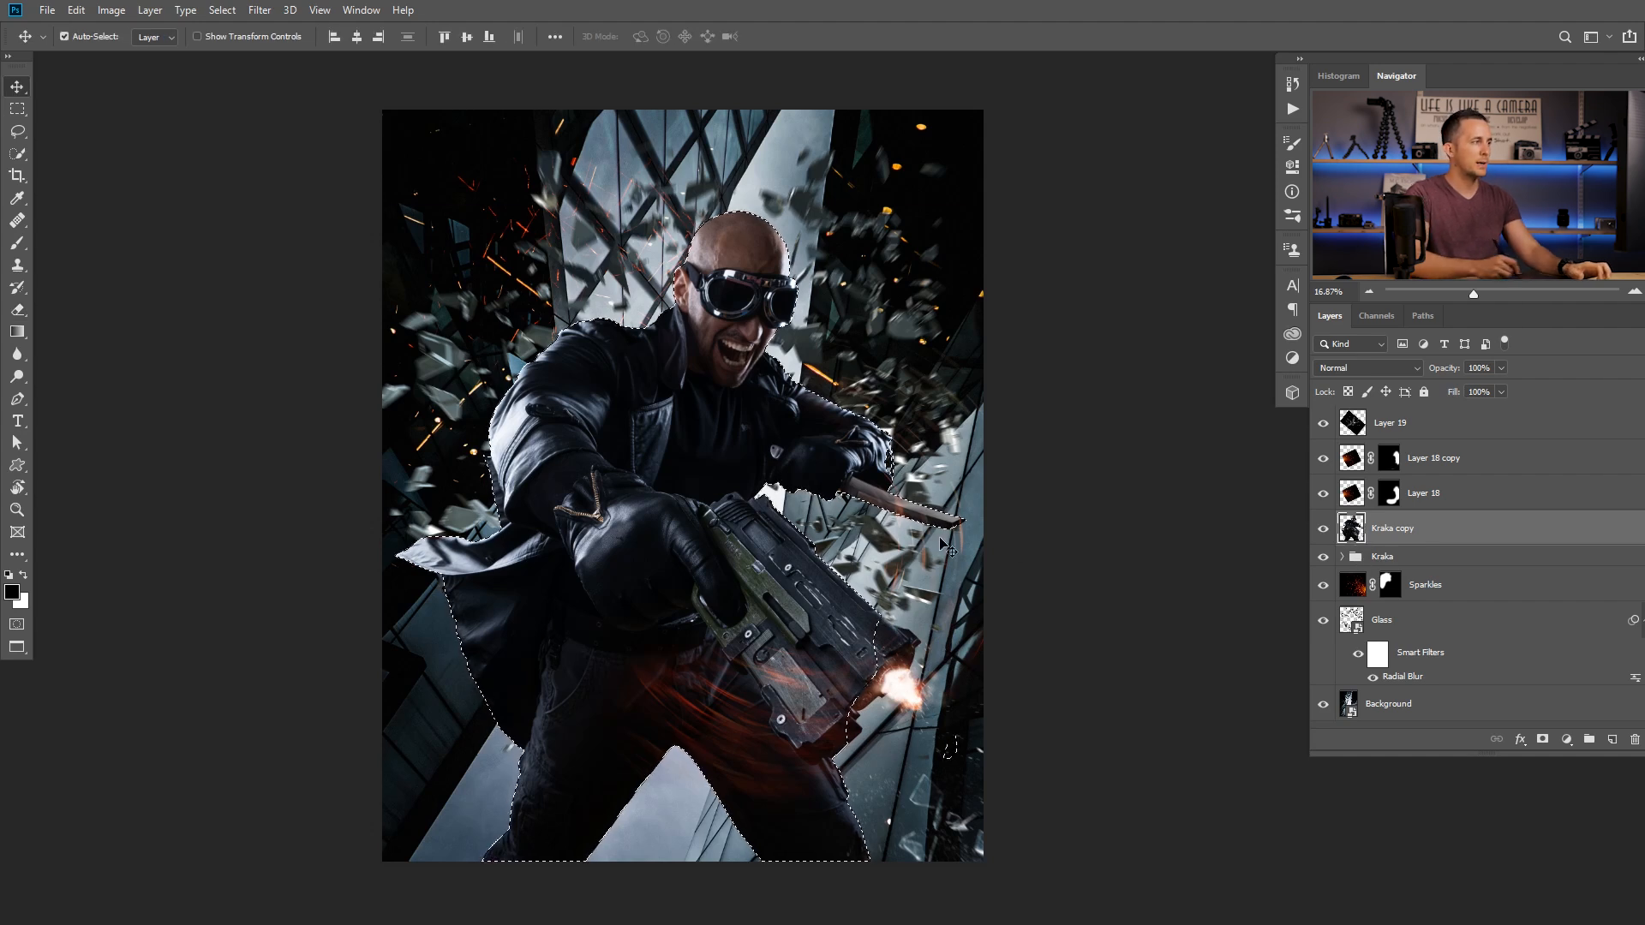
click(259, 10)
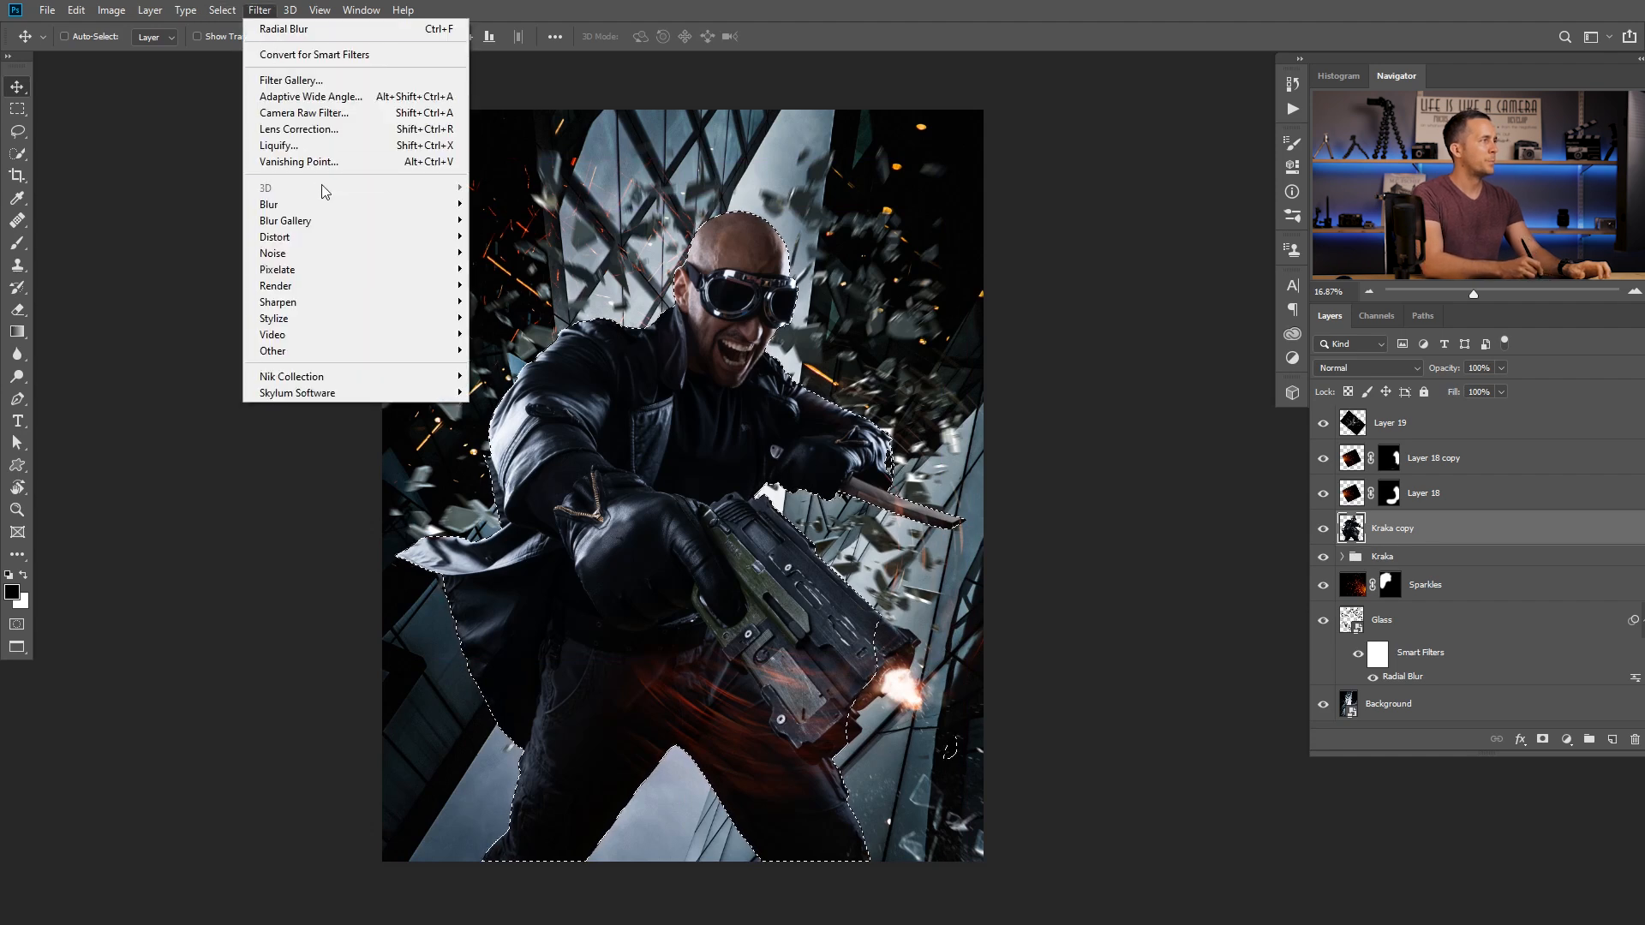
mouse_move(230, 10)
mouse_move(293, 253)
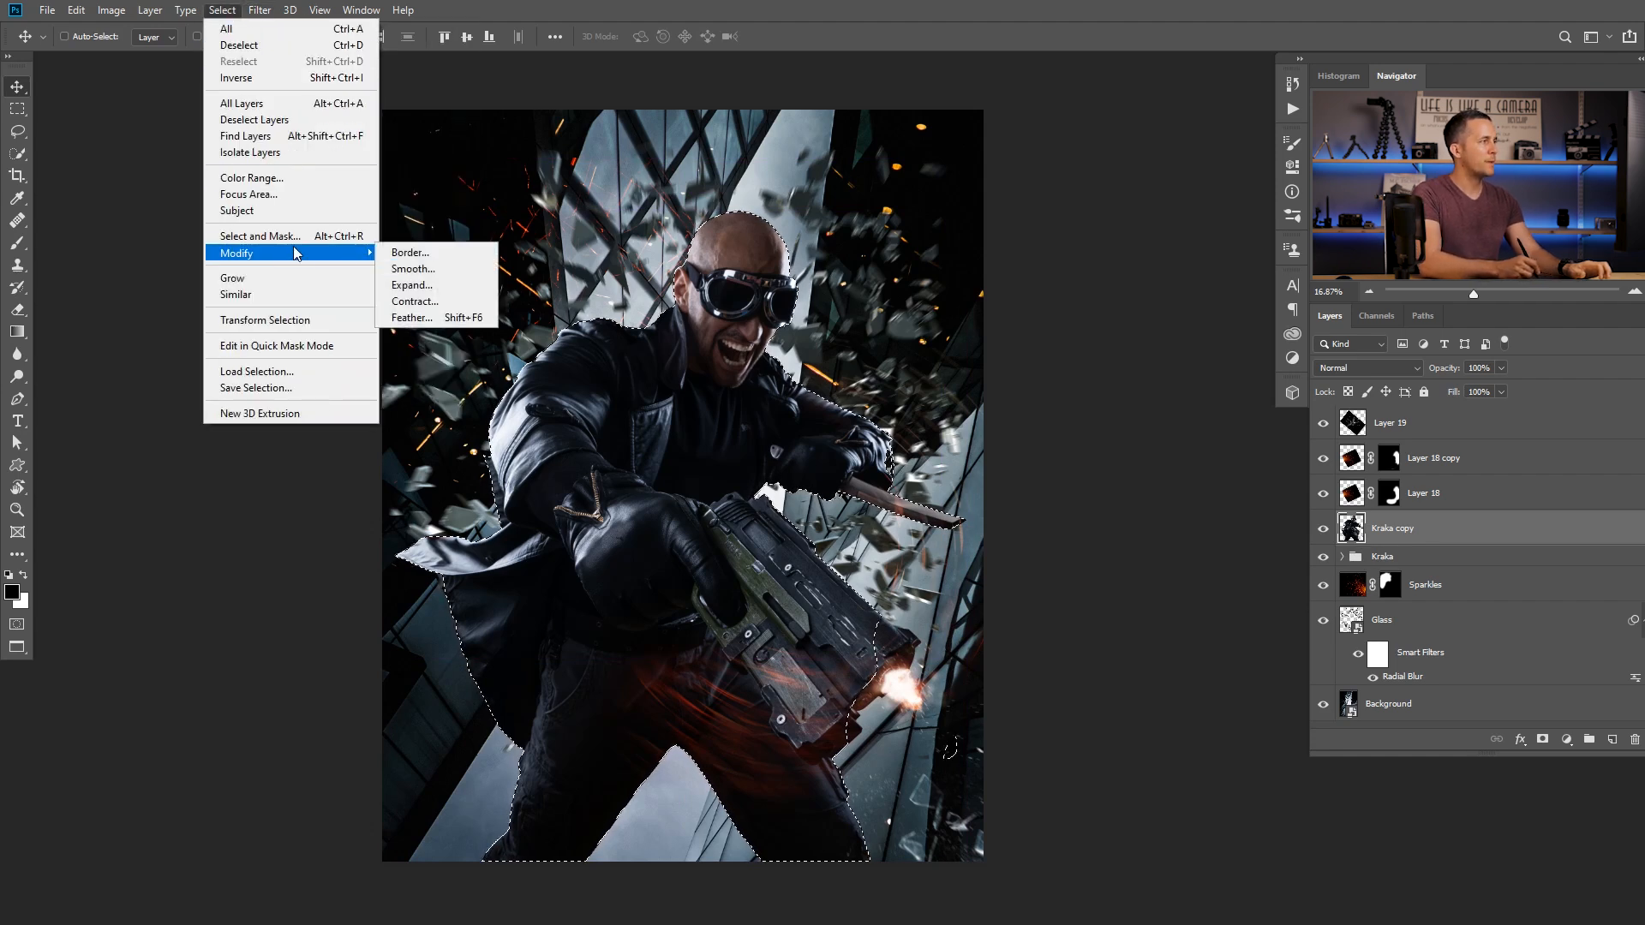
click(443, 319)
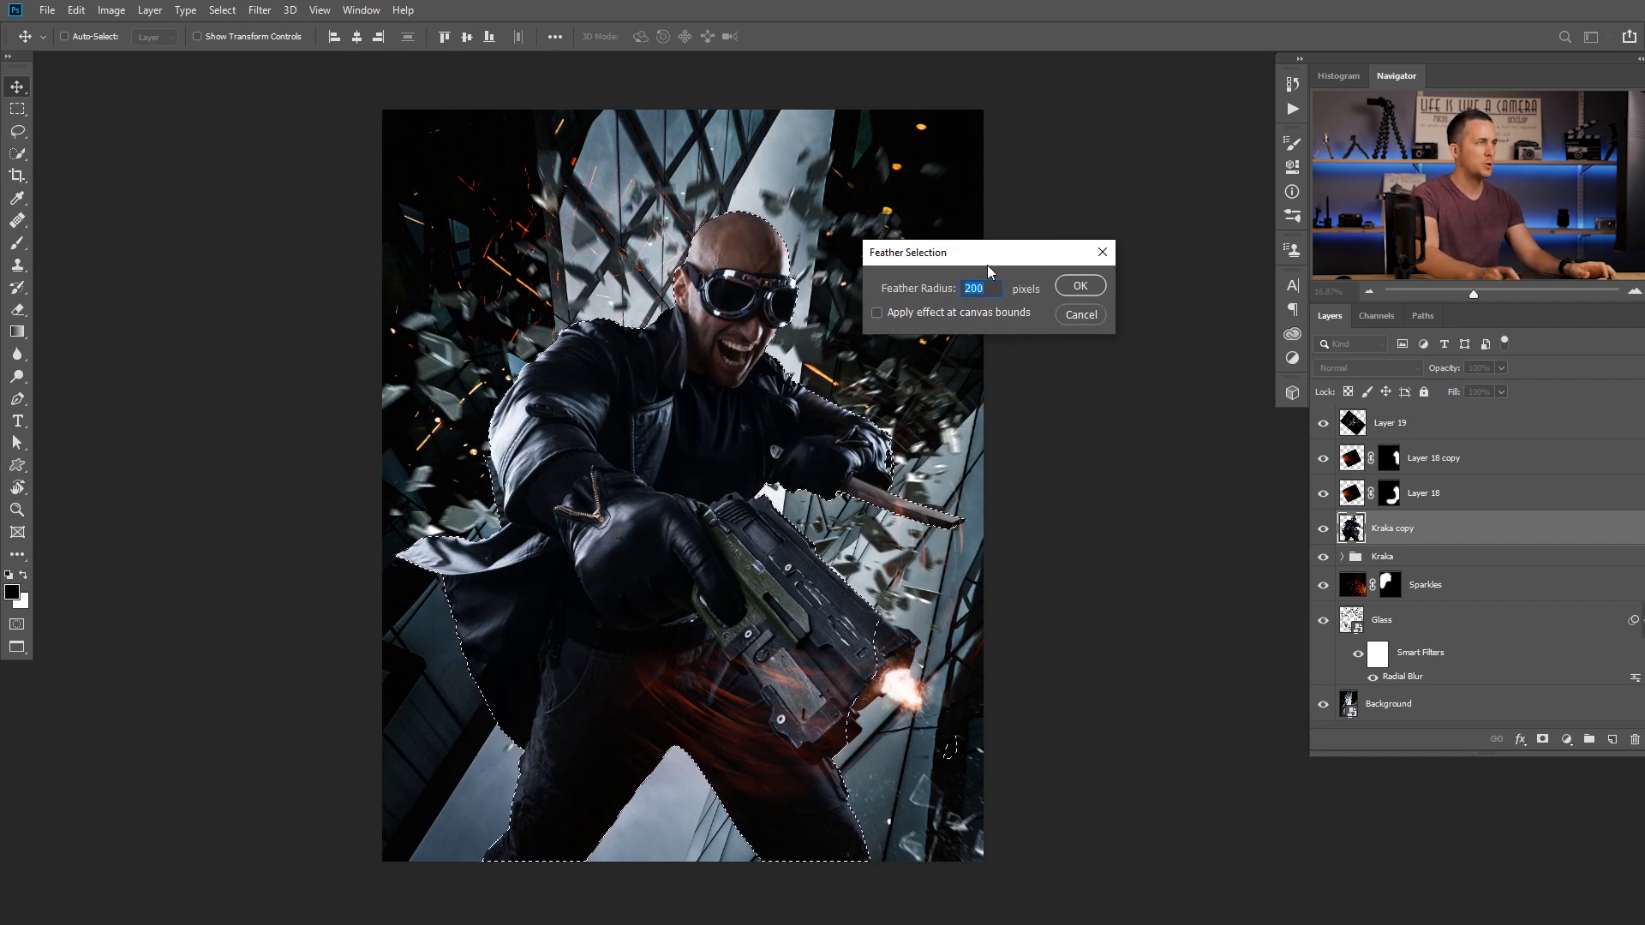
key(Return)
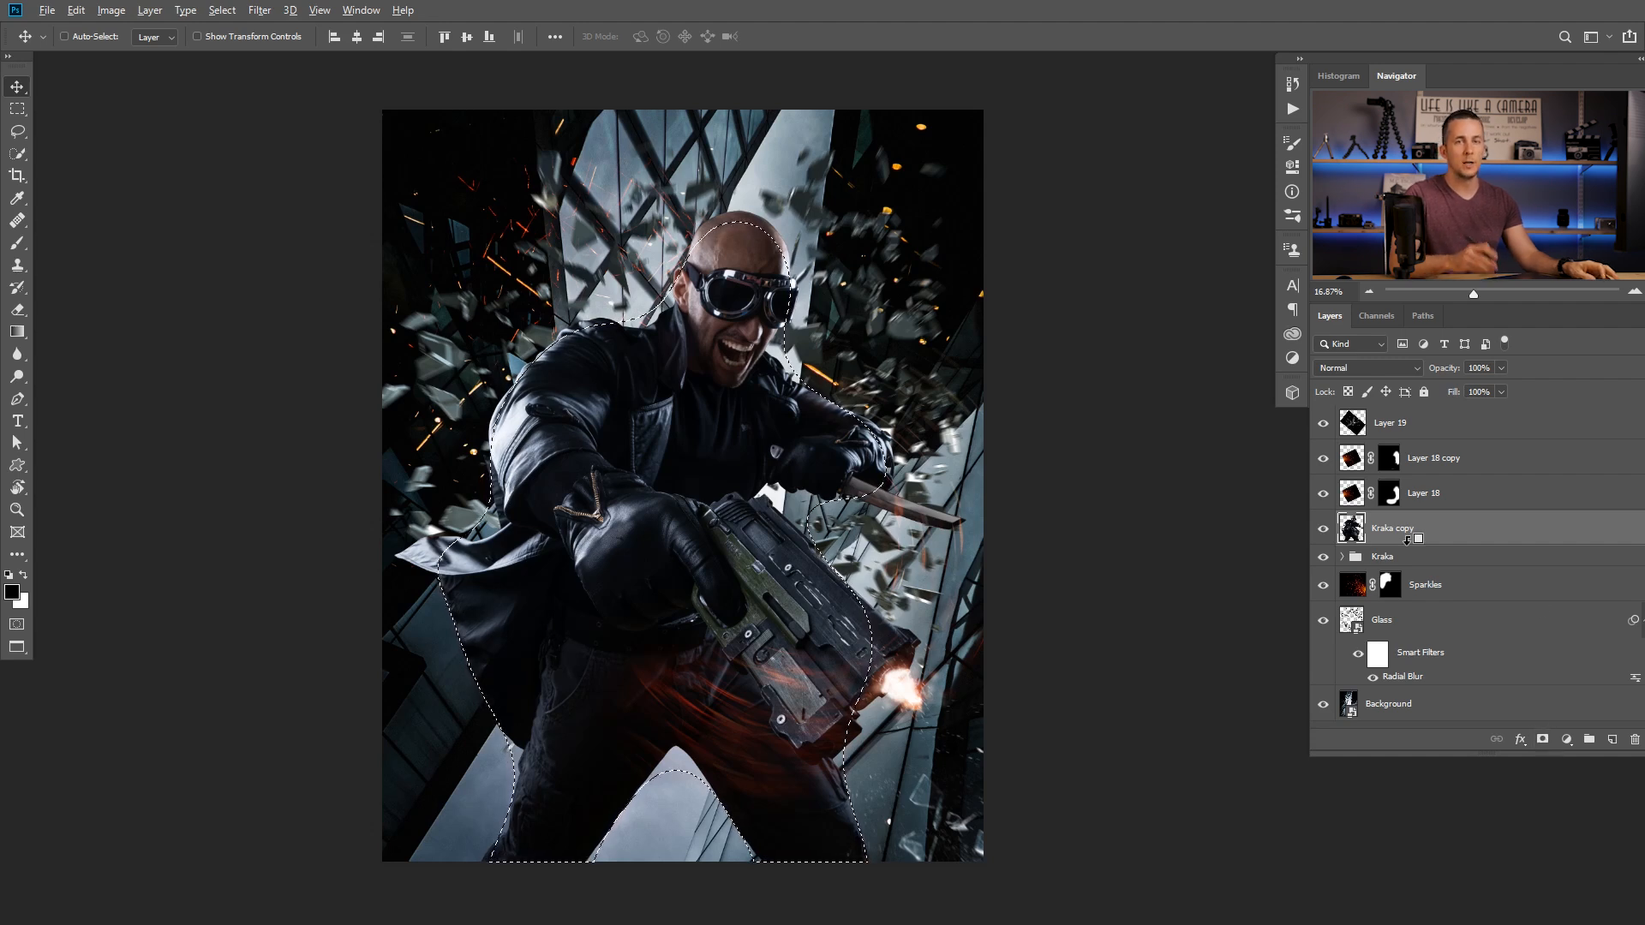
Mask out the inside of the feathered figure on Kraka copy and check the remaining edges with the layer isolated
click(1542, 740)
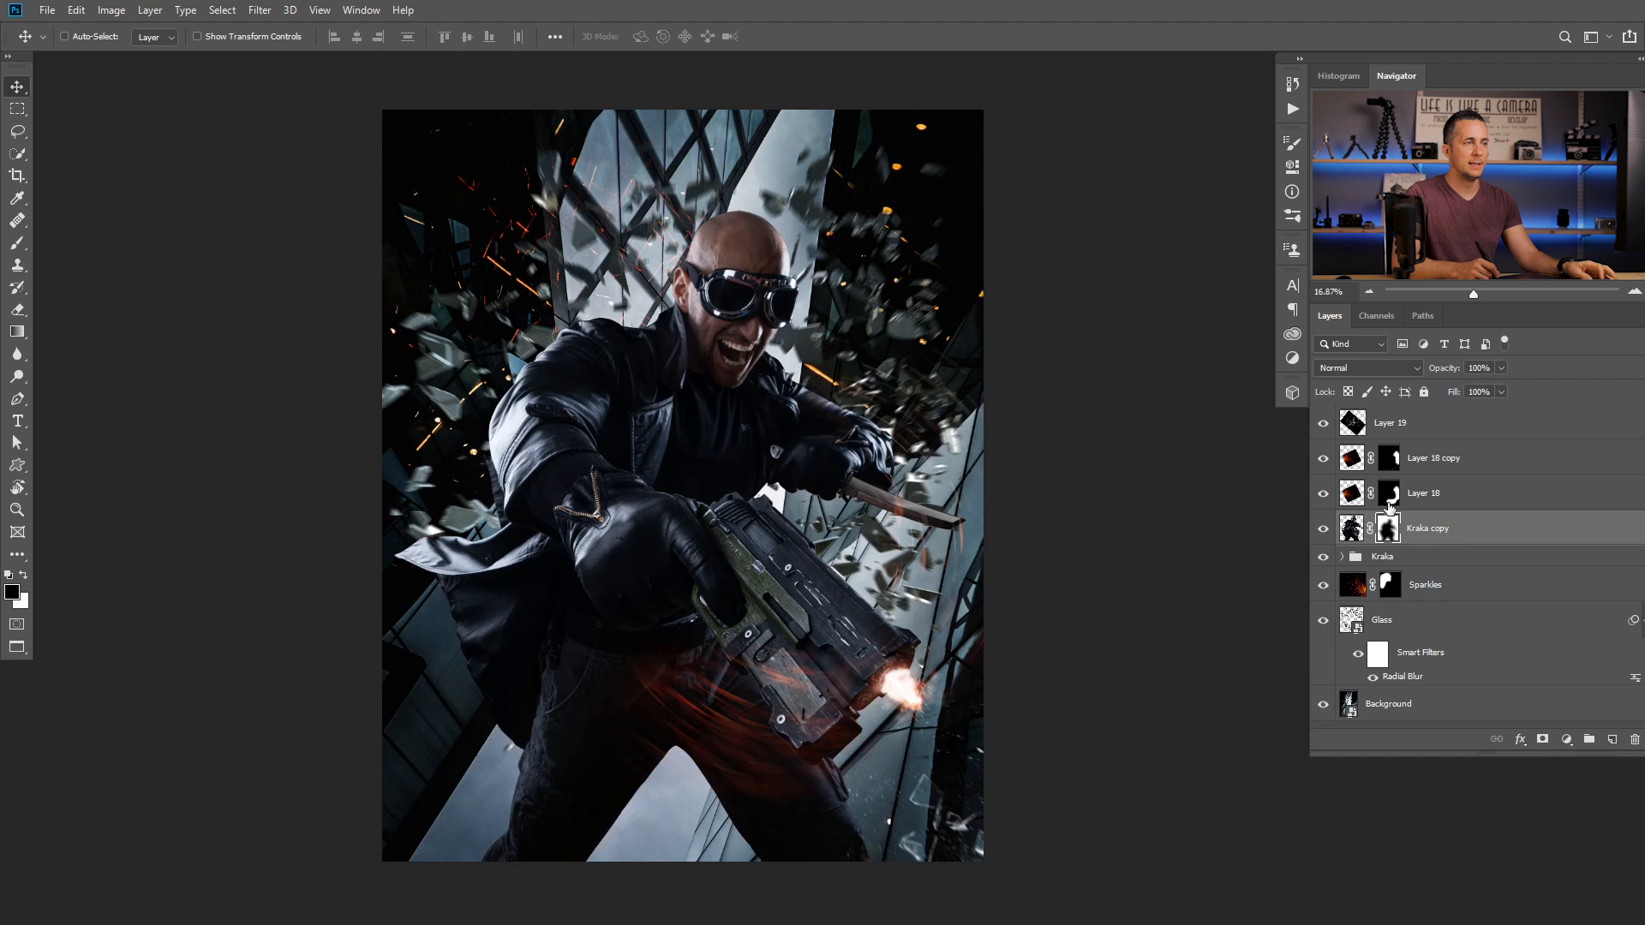
alt+click(1323, 531)
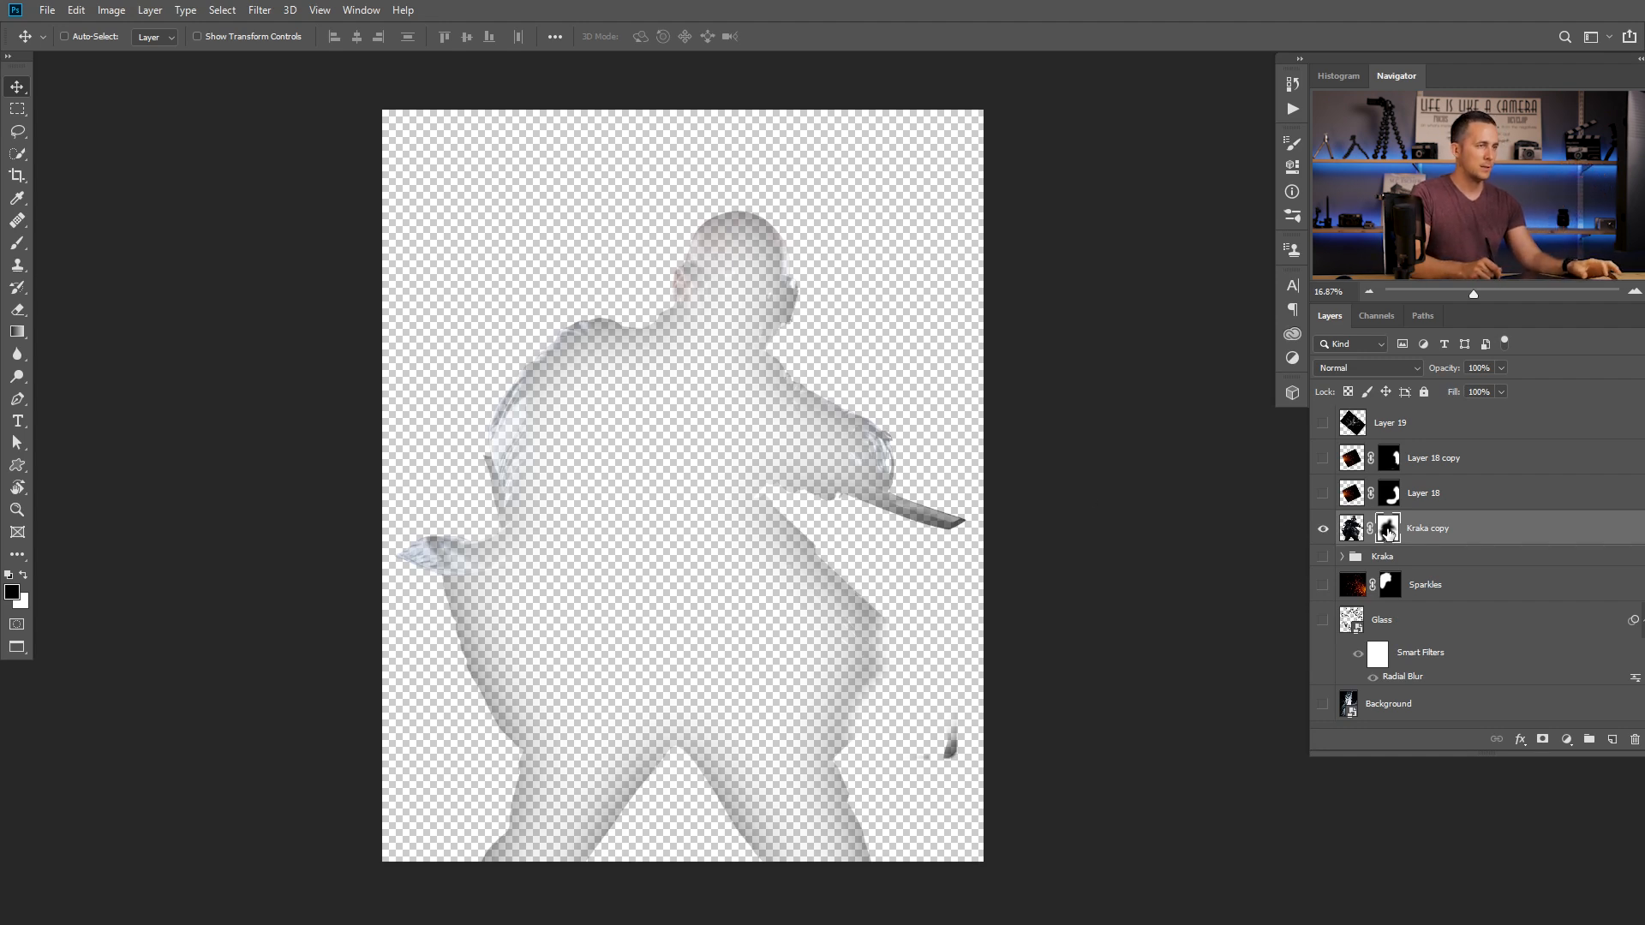
key(b)
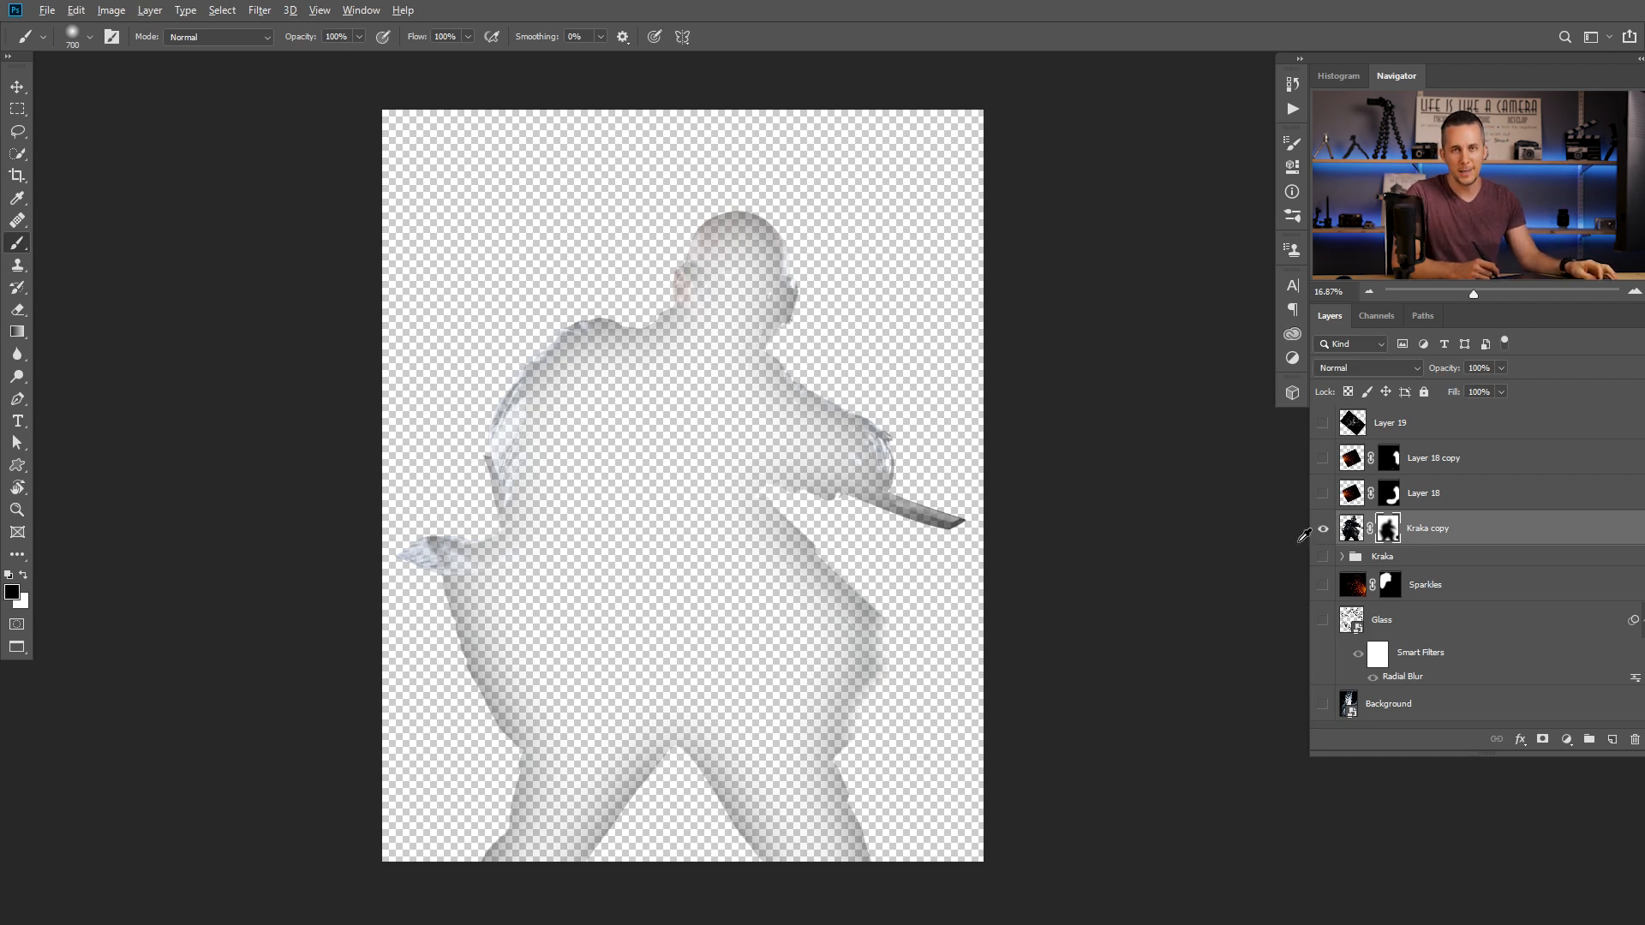
alt+click(1323, 531)
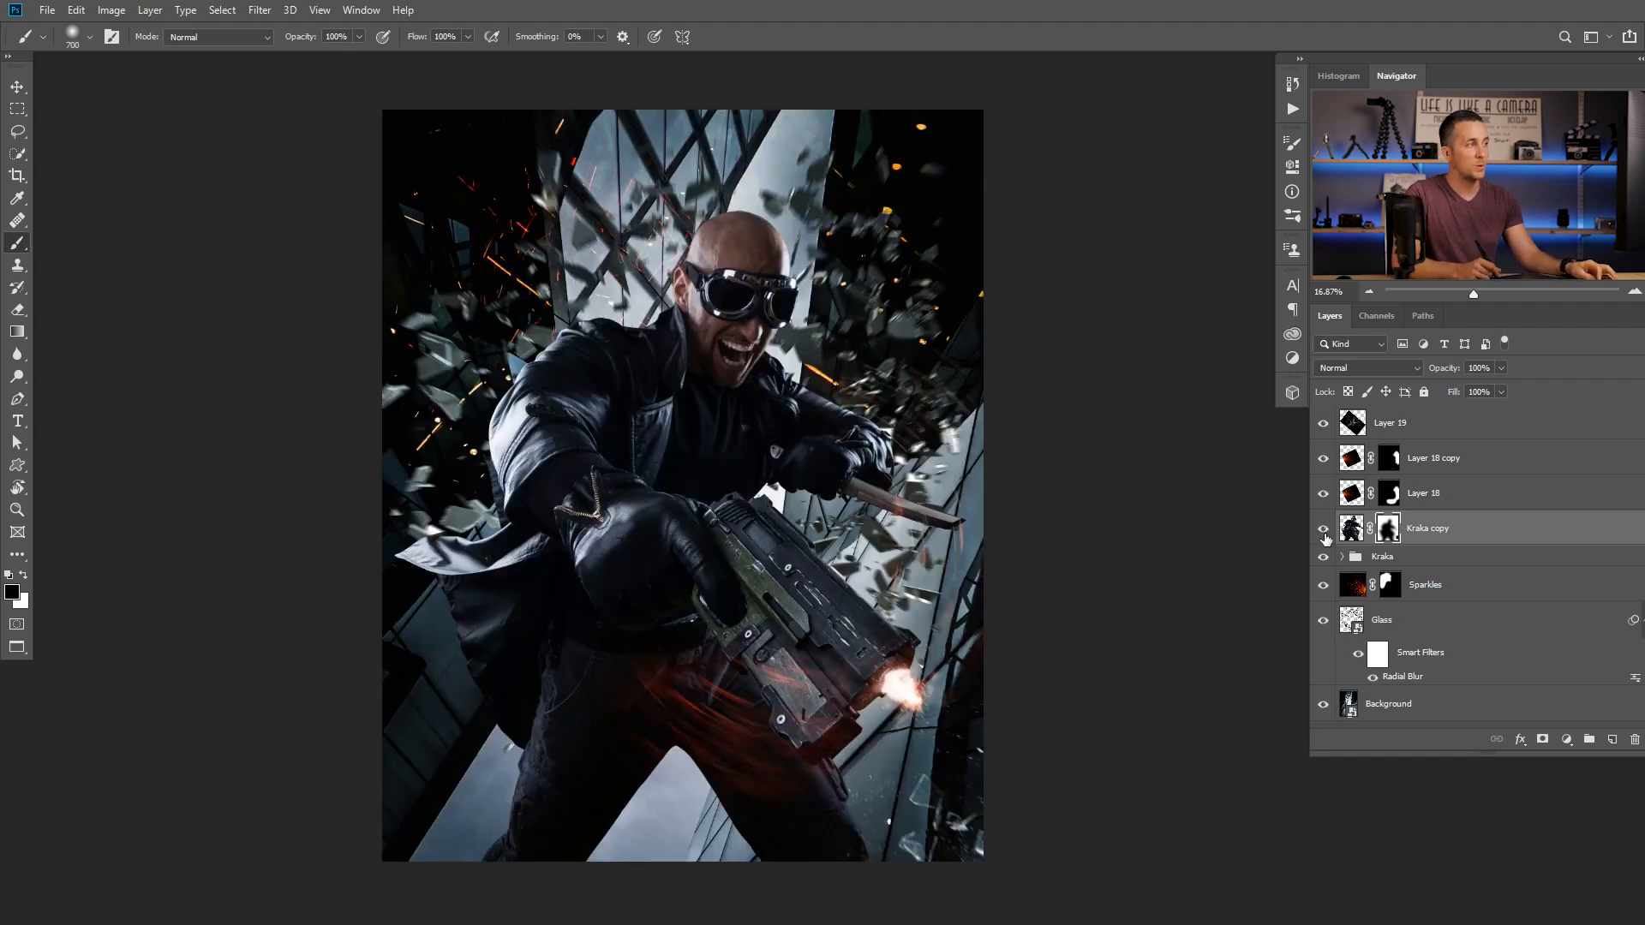
Shift the Kraka copy edges up and to the left of the man and place the layer beneath the Kraka group
key(v)
drag(737, 481, 711, 455)
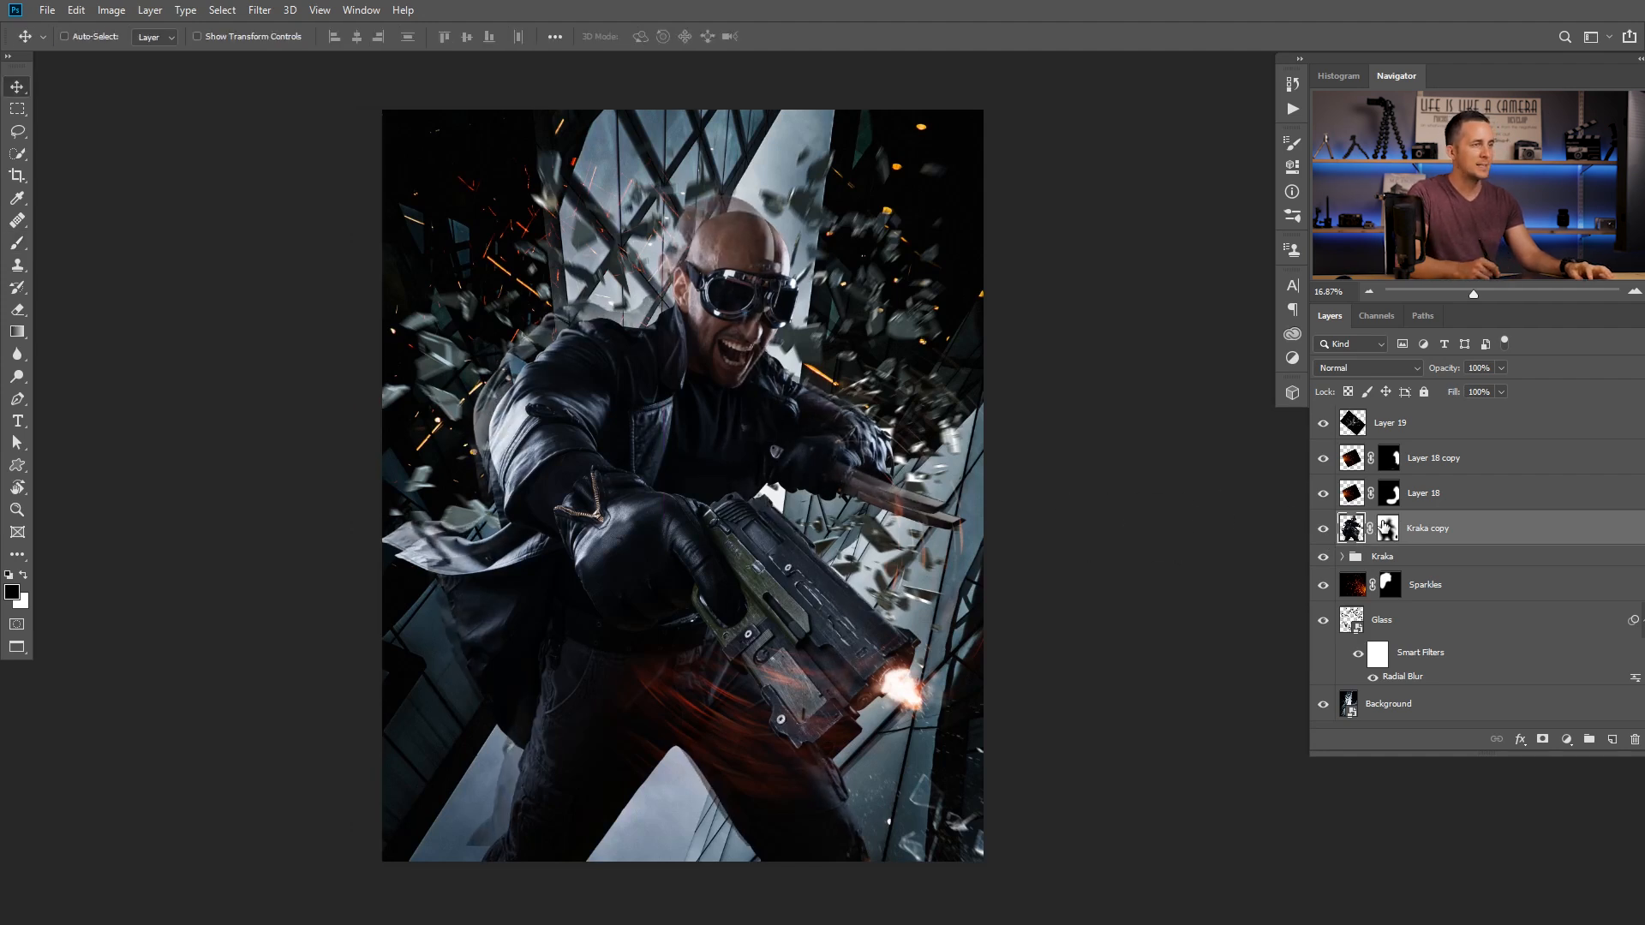
drag(1354, 529, 1362, 559)
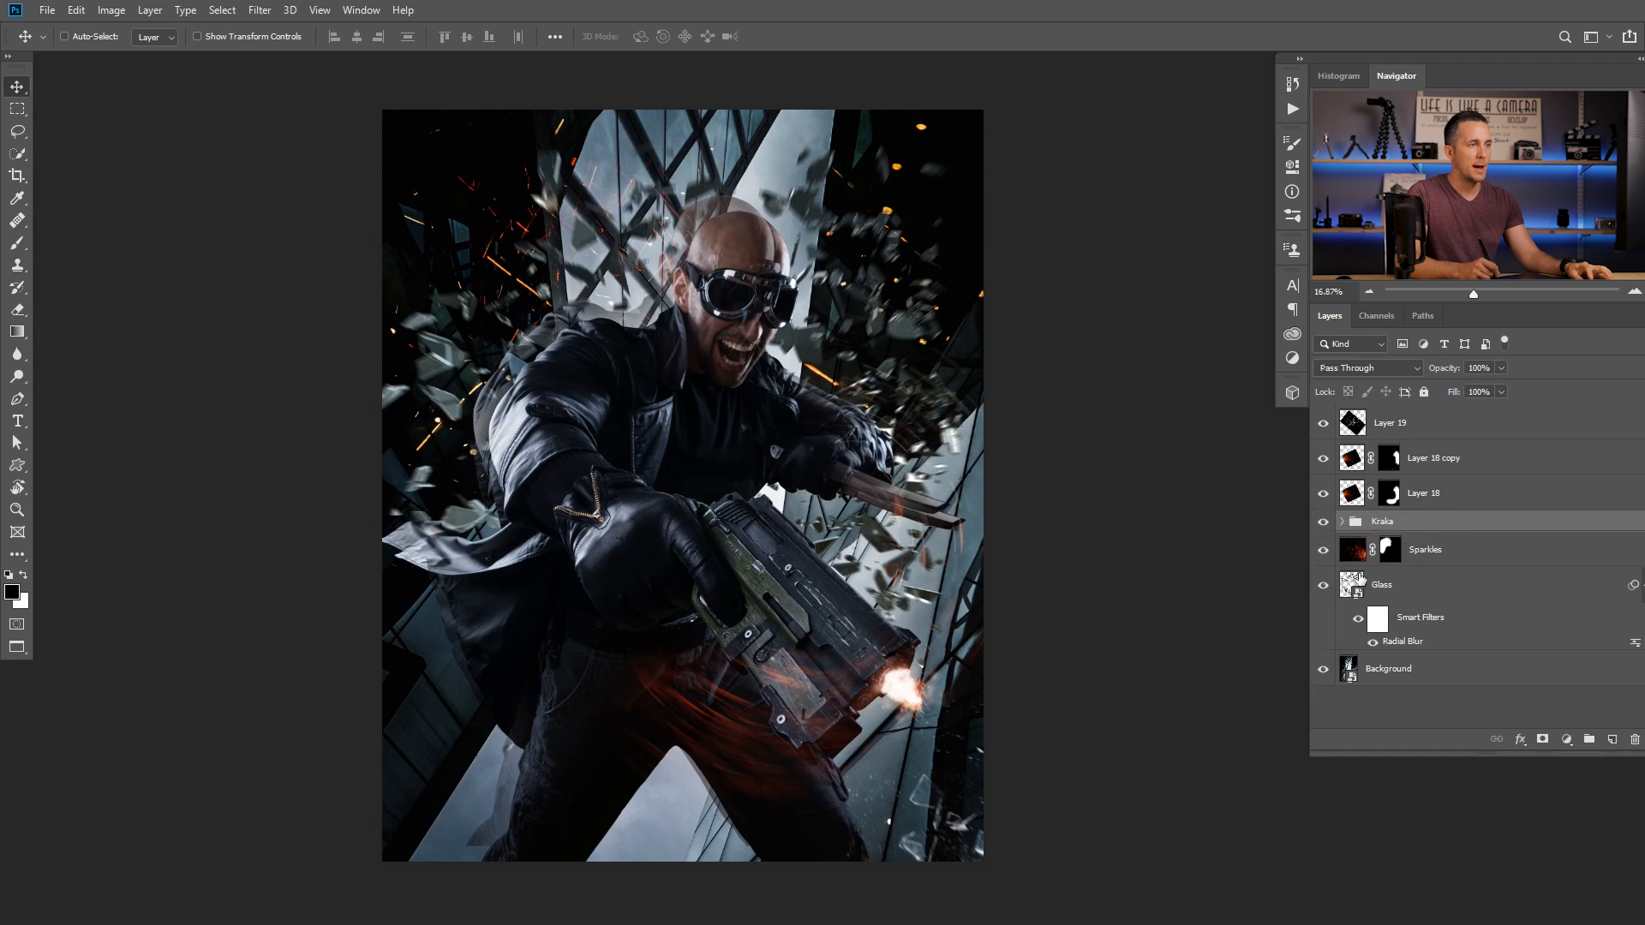
key(ctrl+z)
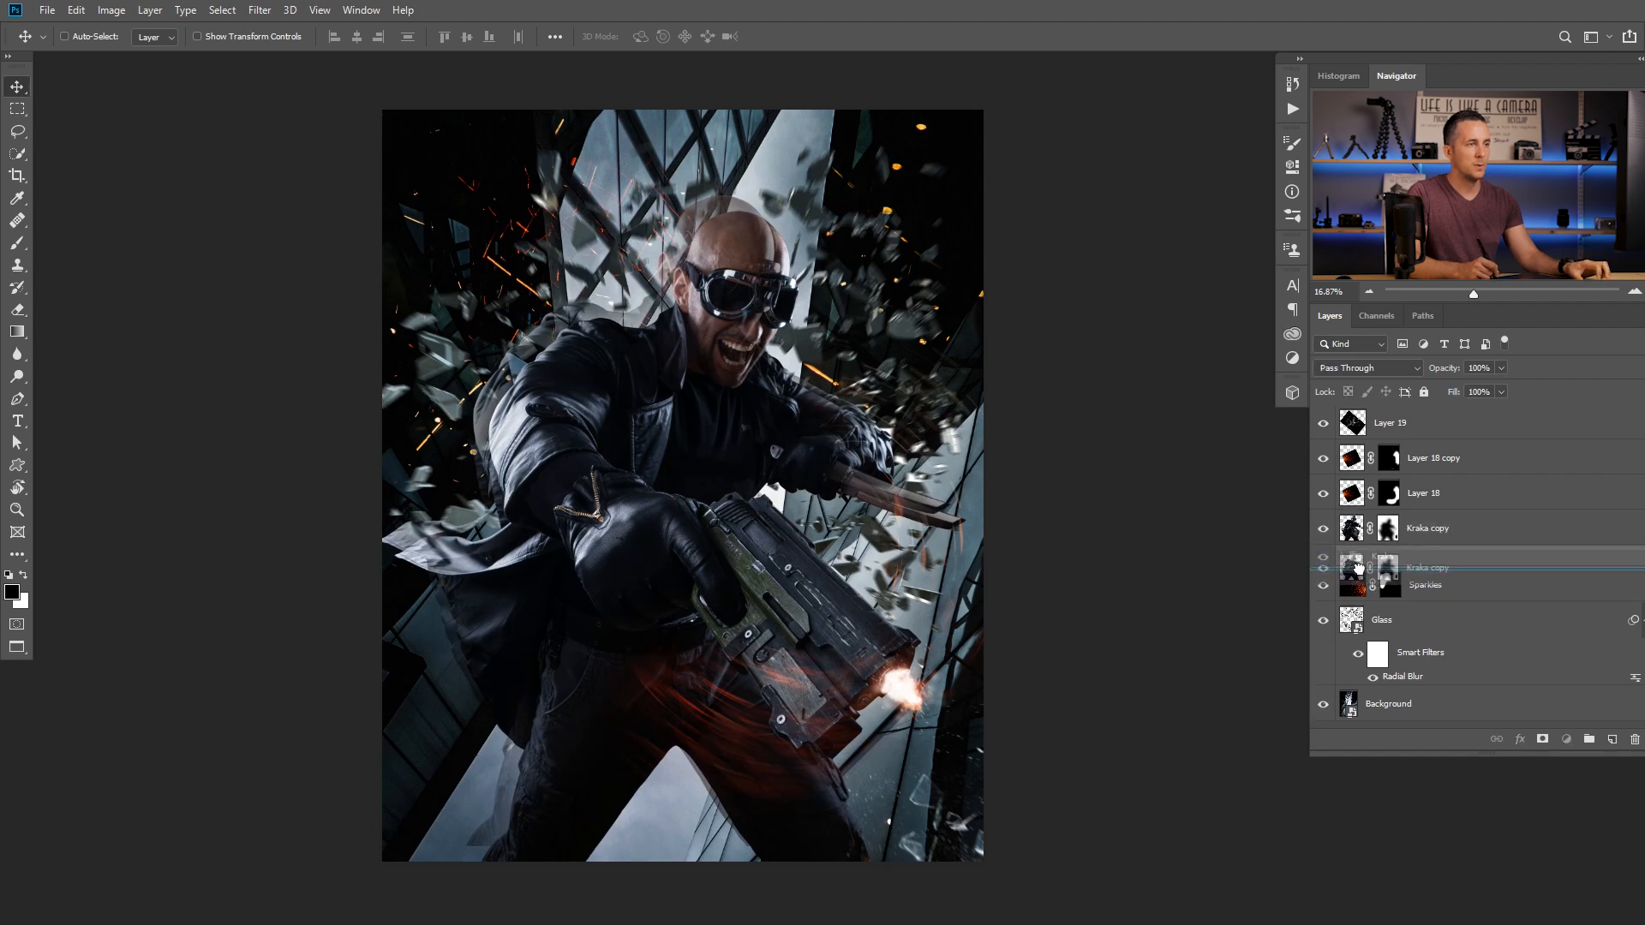
mouse_move(708, 432)
mouse_down()
mouse_move(651, 385)
mouse_move(703, 428)
mouse_up()
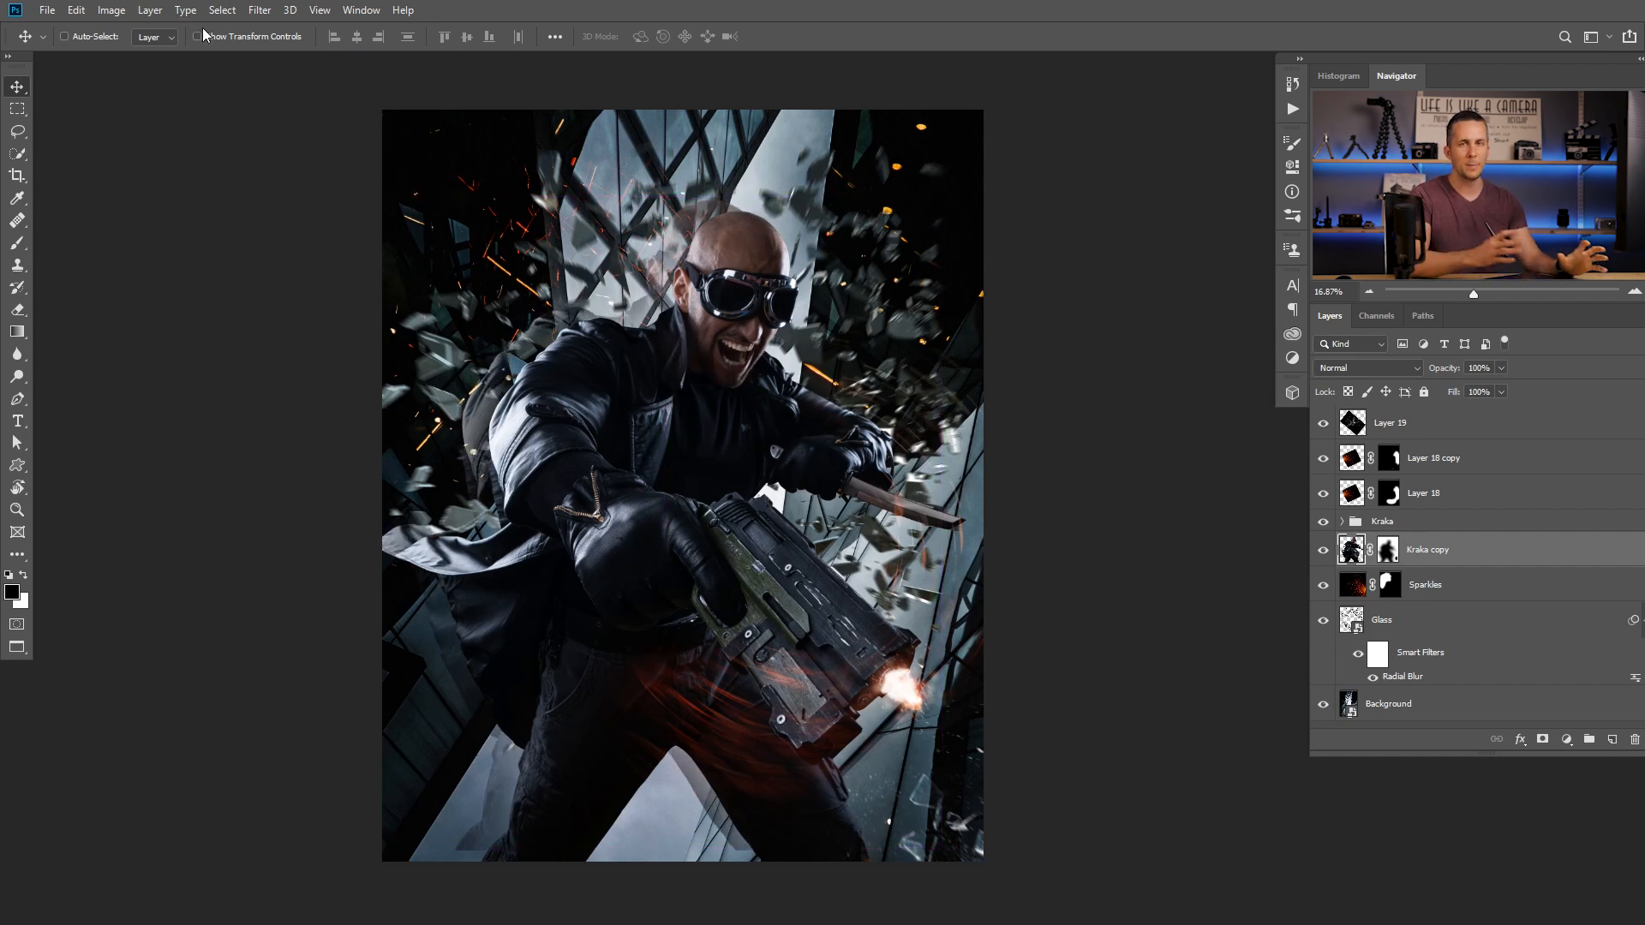
Apply a Motion Blur to the Kraka copy layer with angle -50° and distance 54 pixels
click(259, 9)
mouse_move(356, 205)
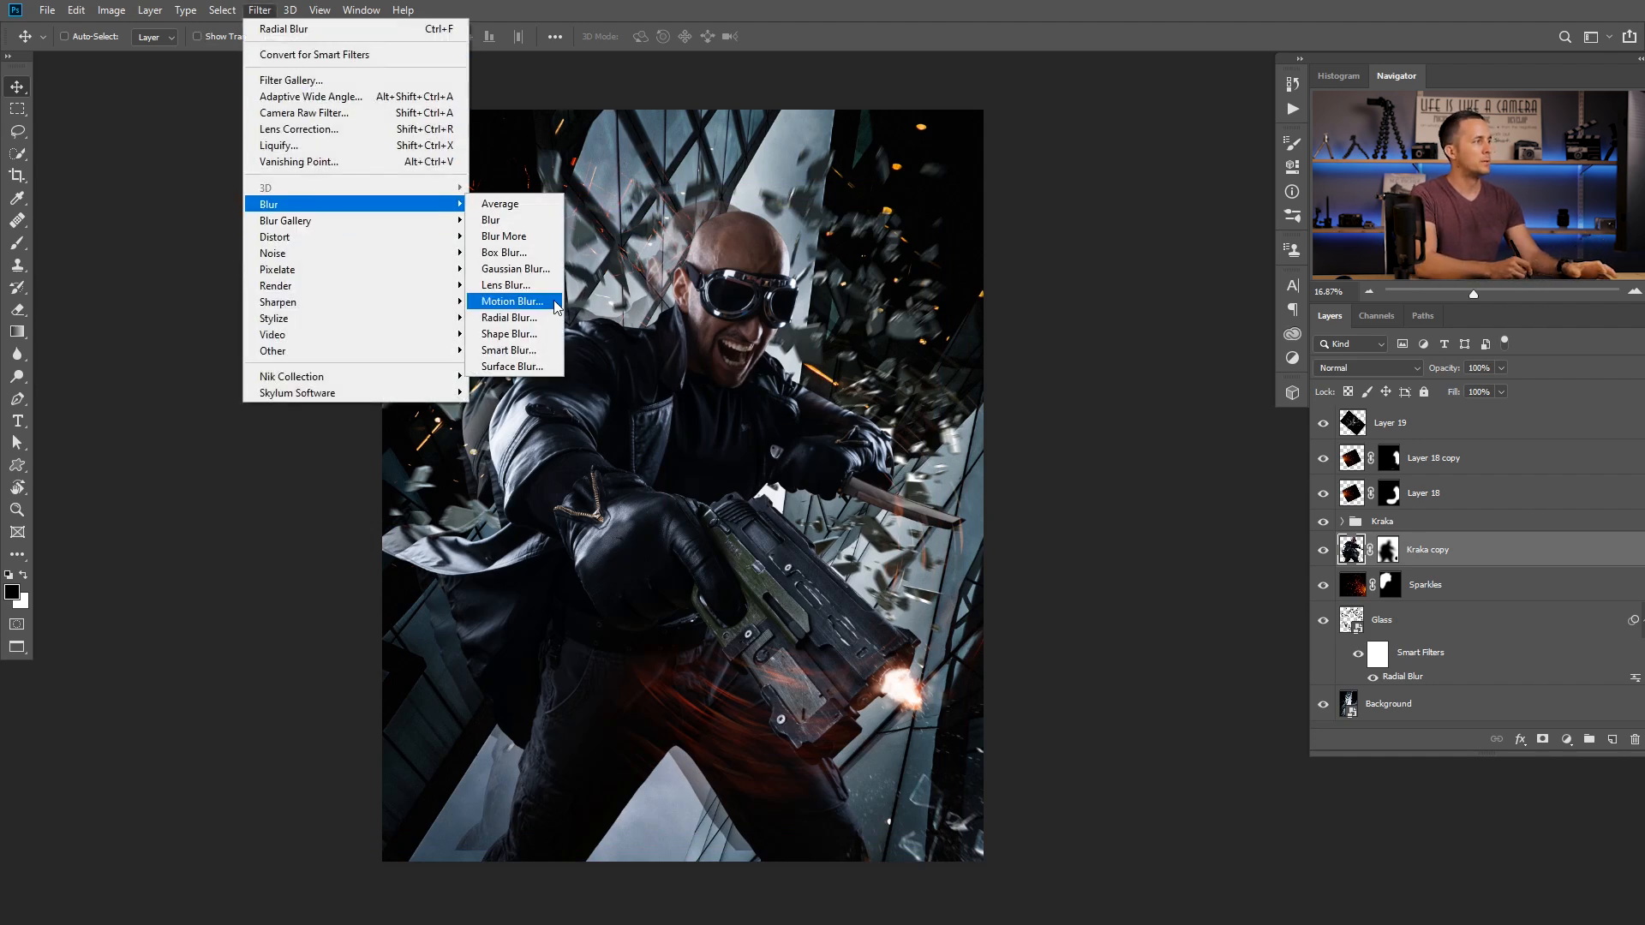
click(540, 304)
drag(525, 501, 291, 341)
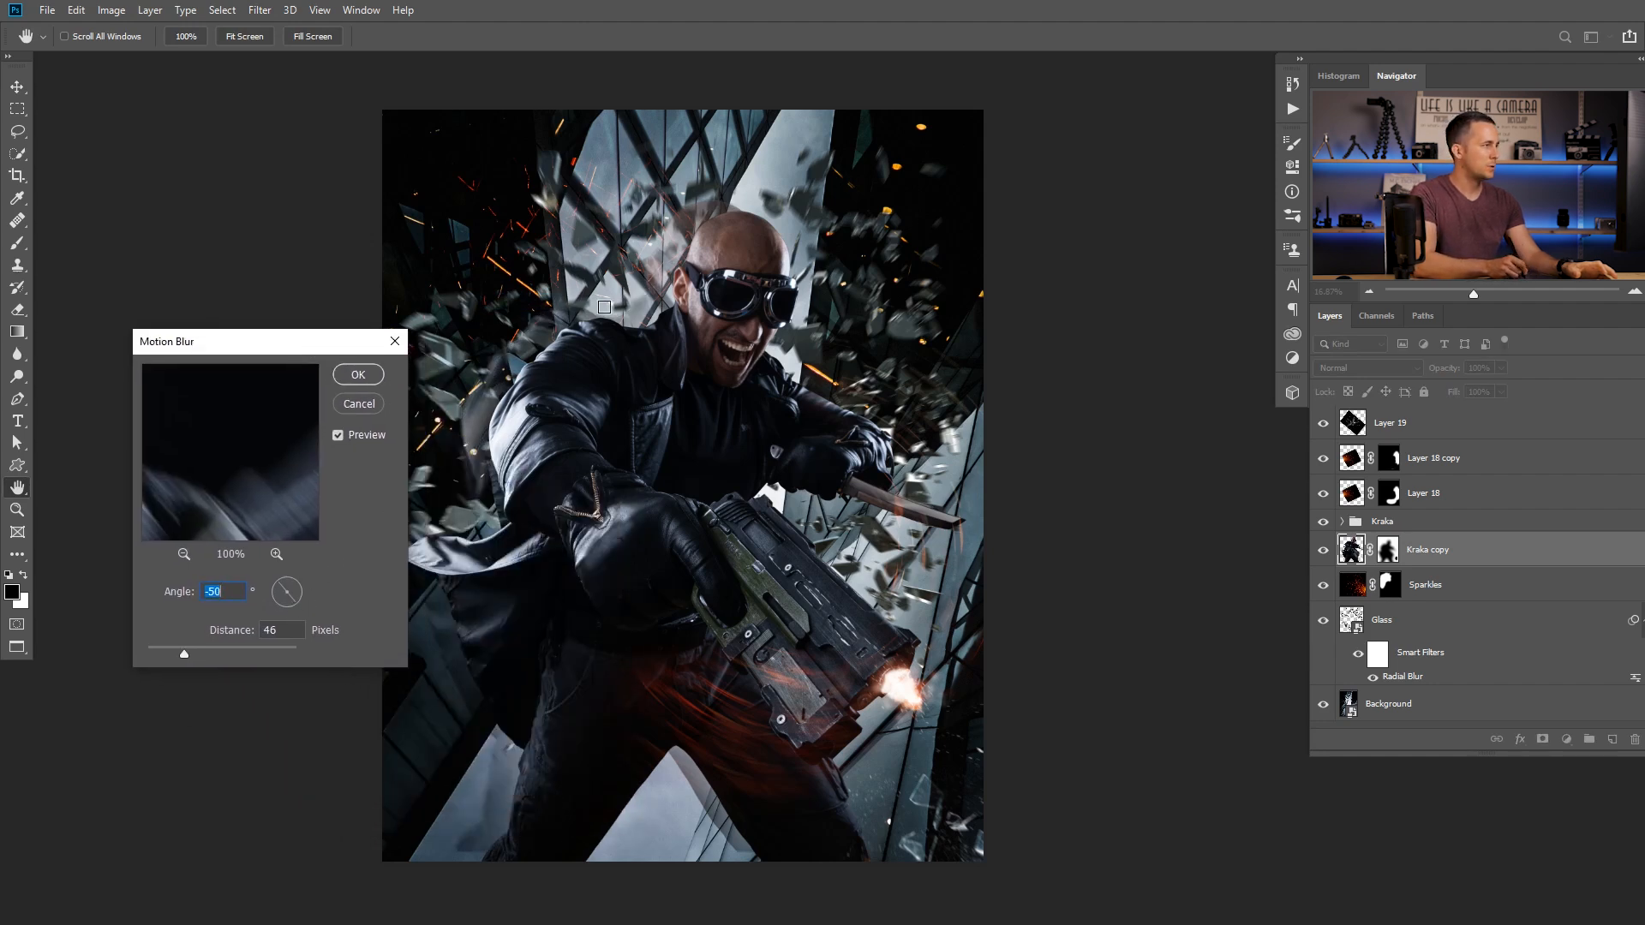
drag(188, 654, 199, 654)
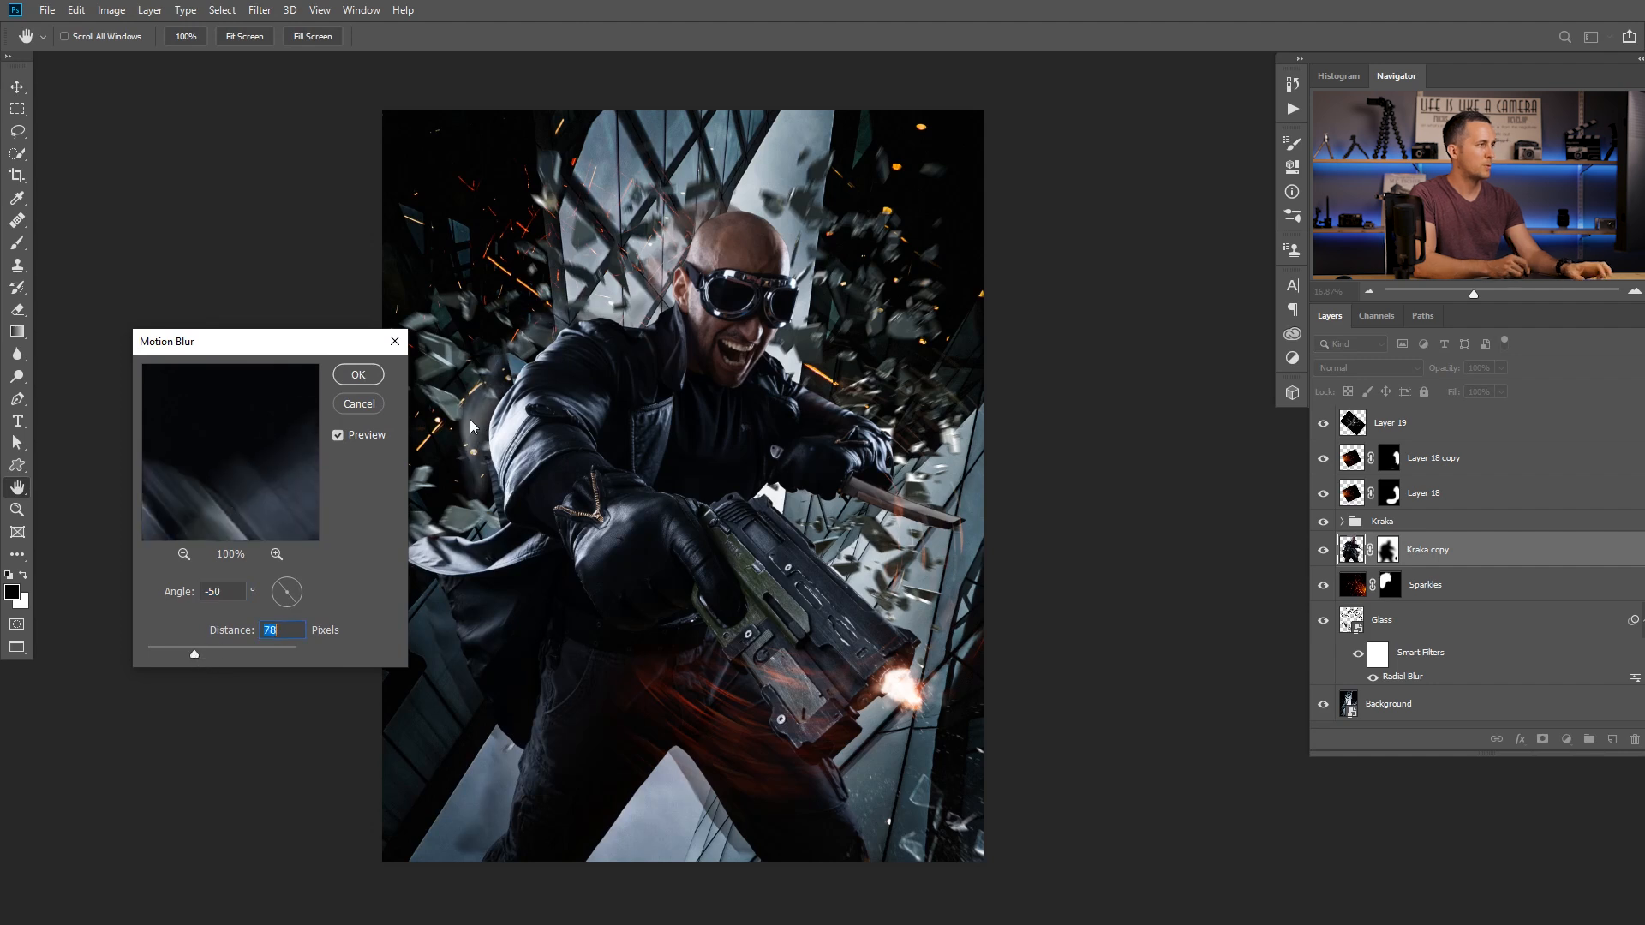
scroll(649, 274, up, 4)
drag(682, 289, 794, 336)
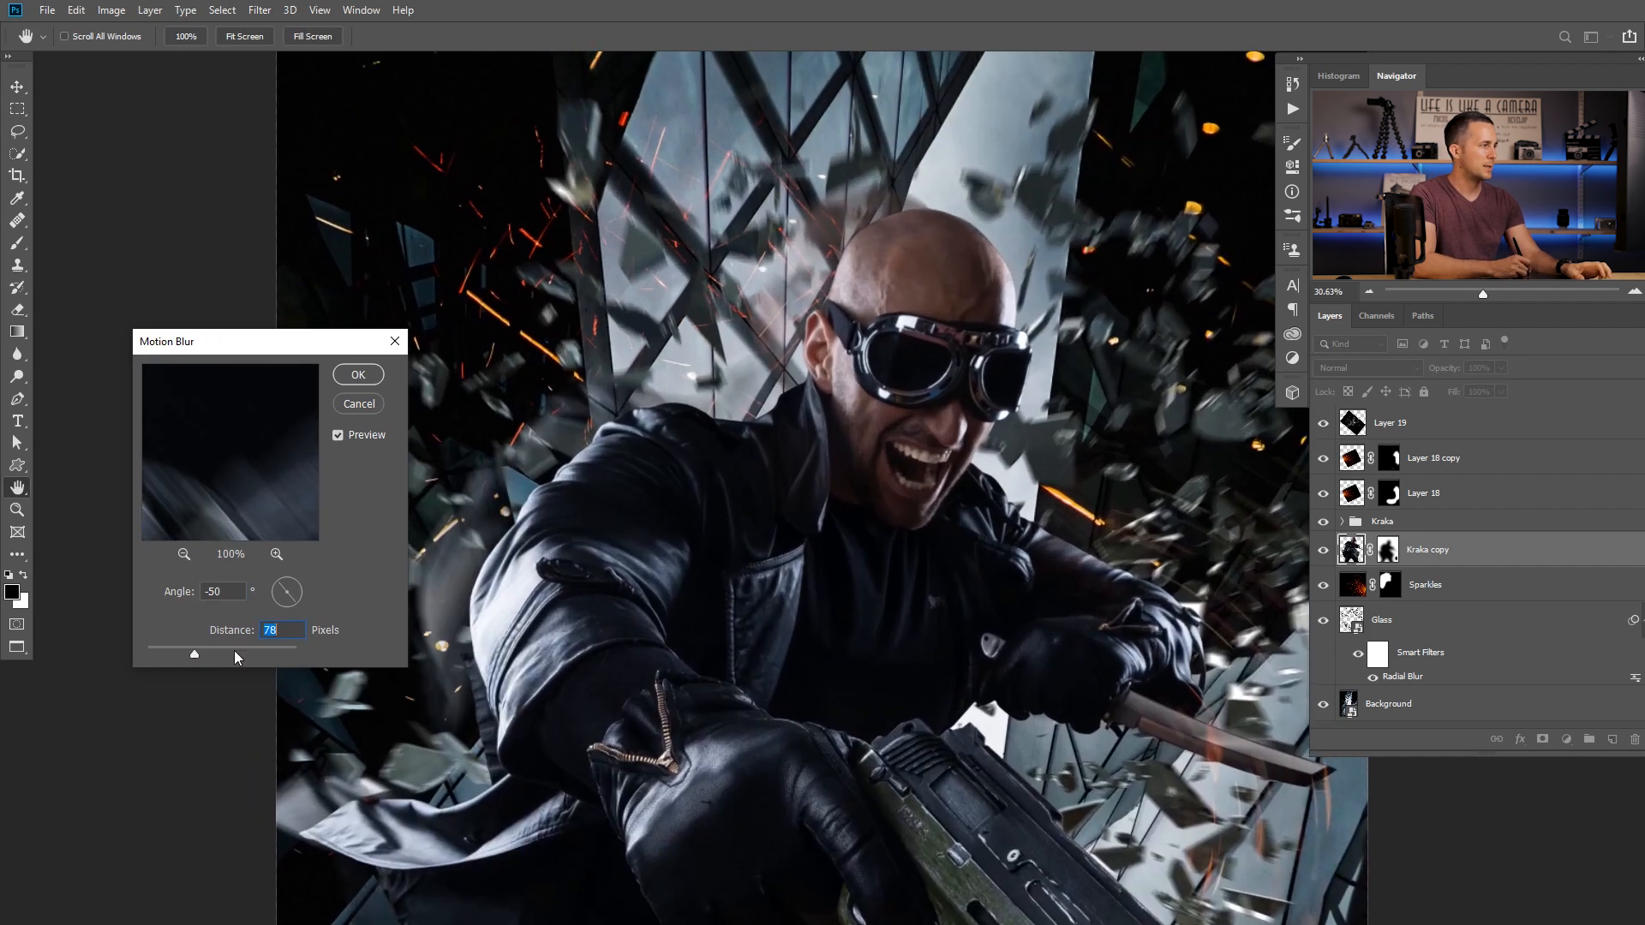
drag(193, 655, 189, 655)
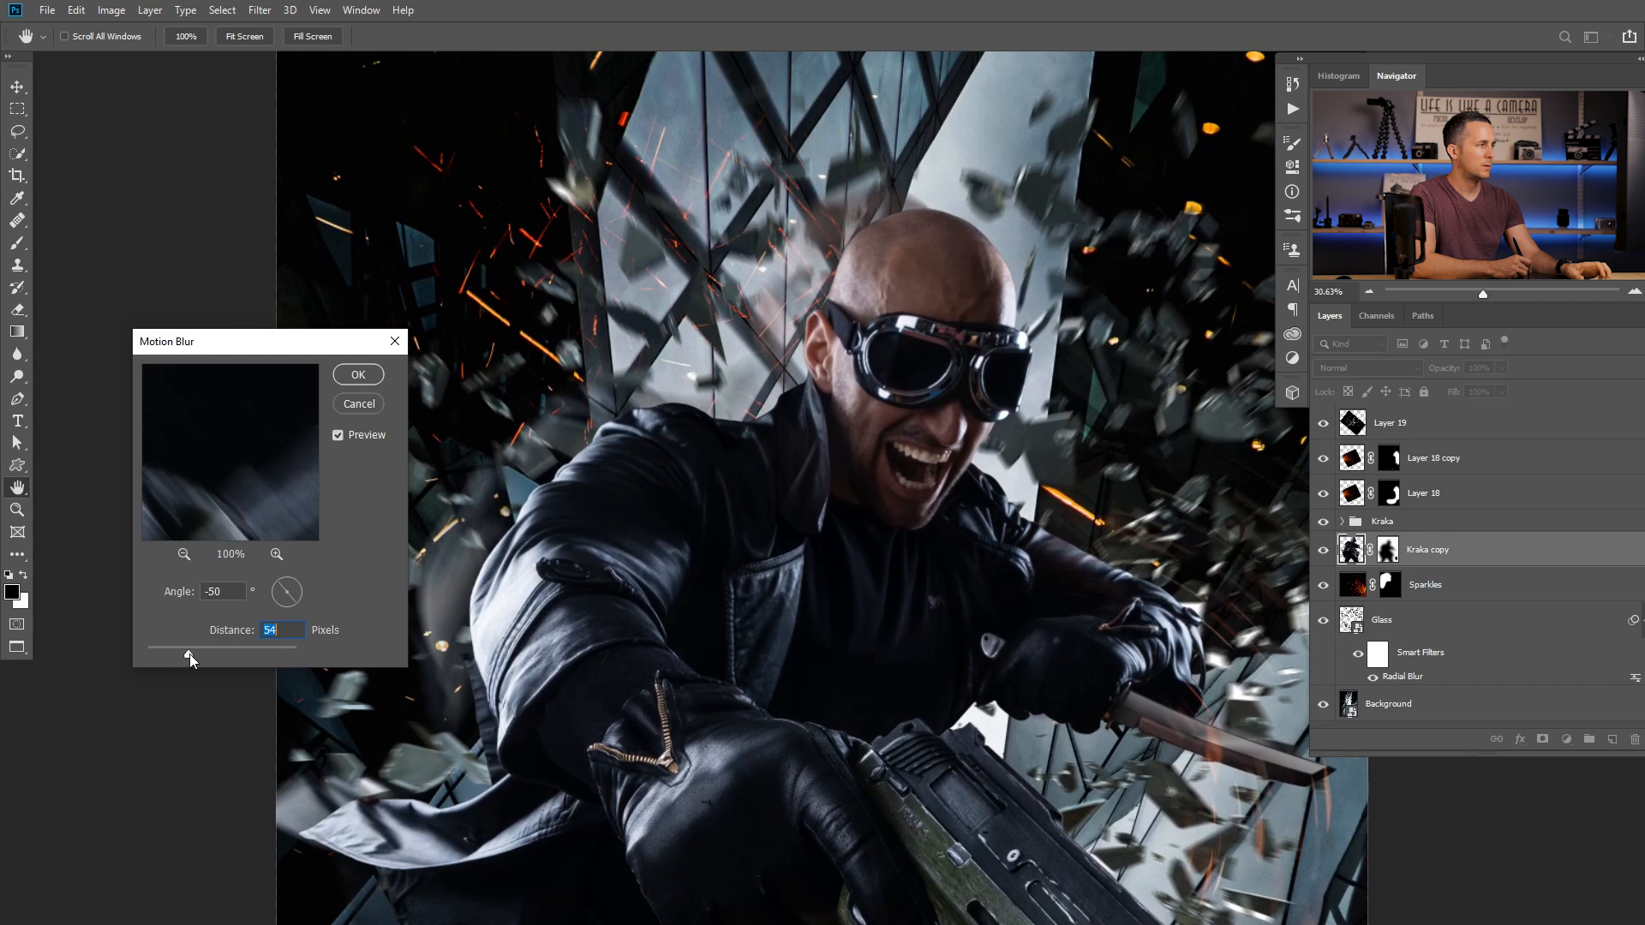
click(360, 375)
scroll(828, 444, down, 4)
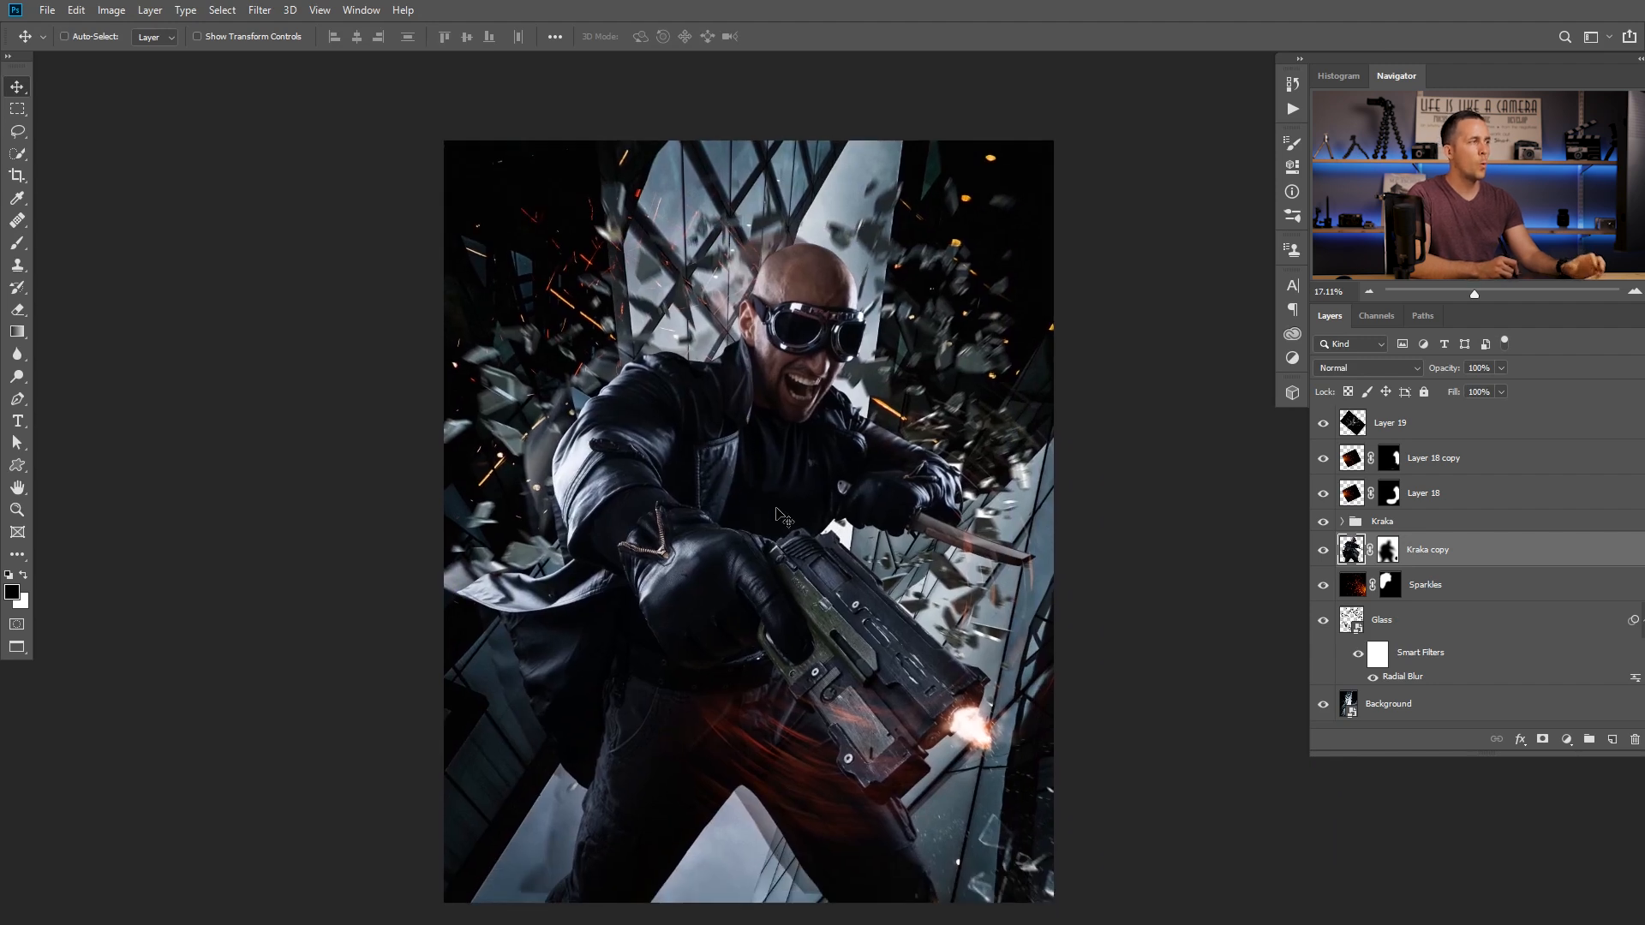
Clip a colorized Hue/Saturation adjustment with hue 14 and saturation 23 to Kraka copy and reduce that layer's opacity to 81%
click(1566, 739)
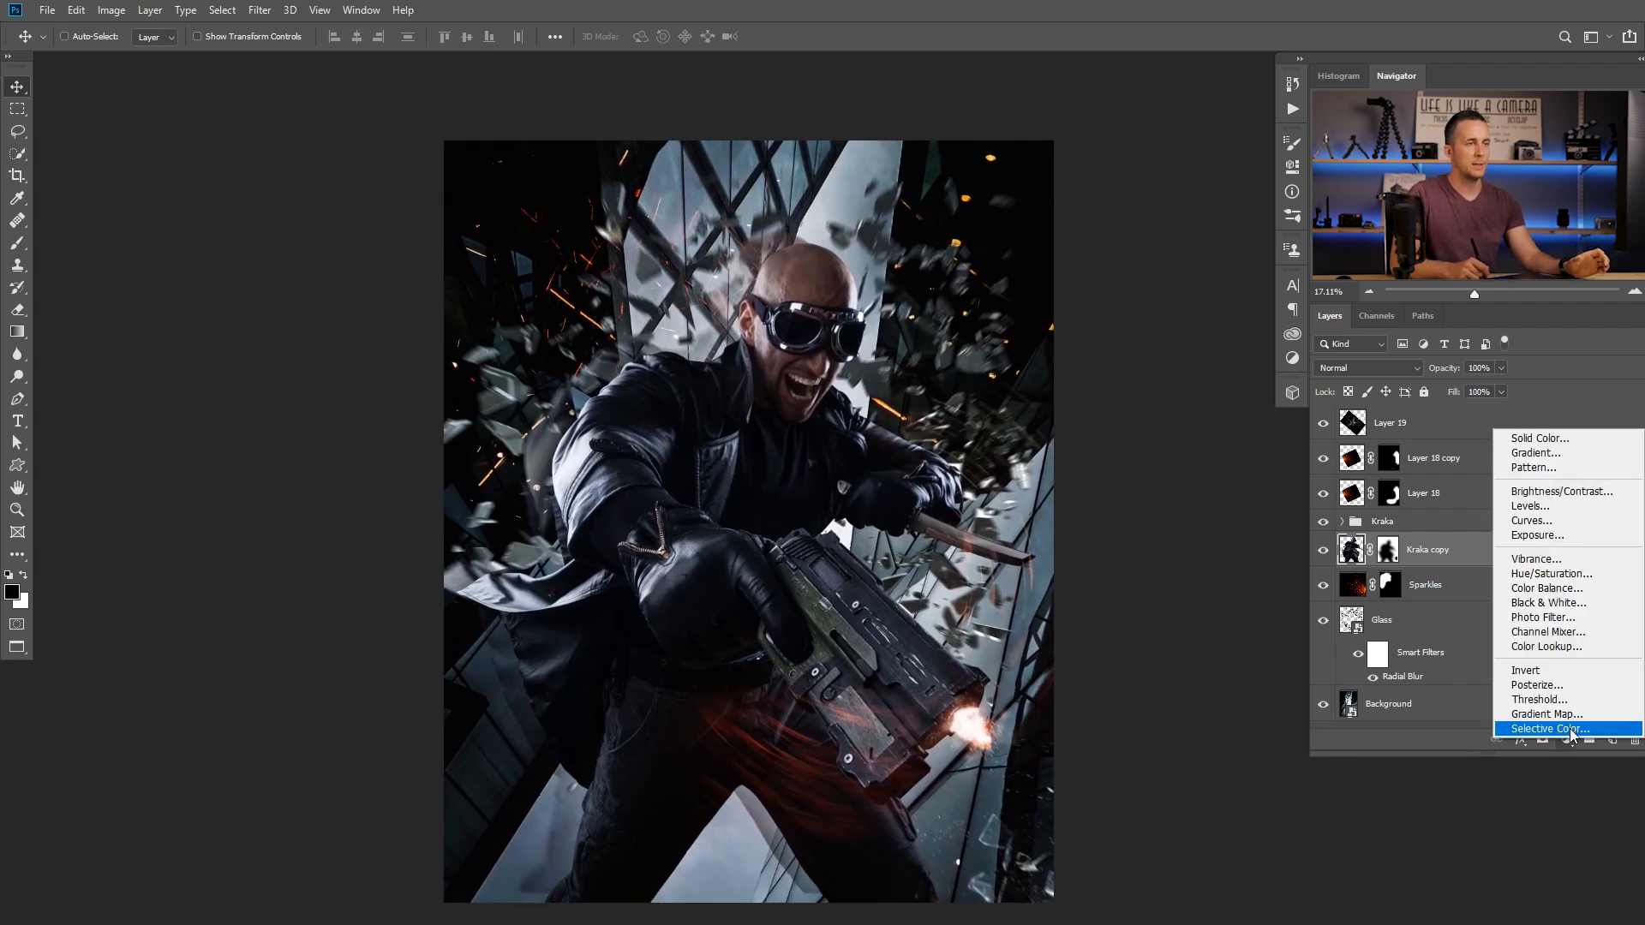
click(1542, 574)
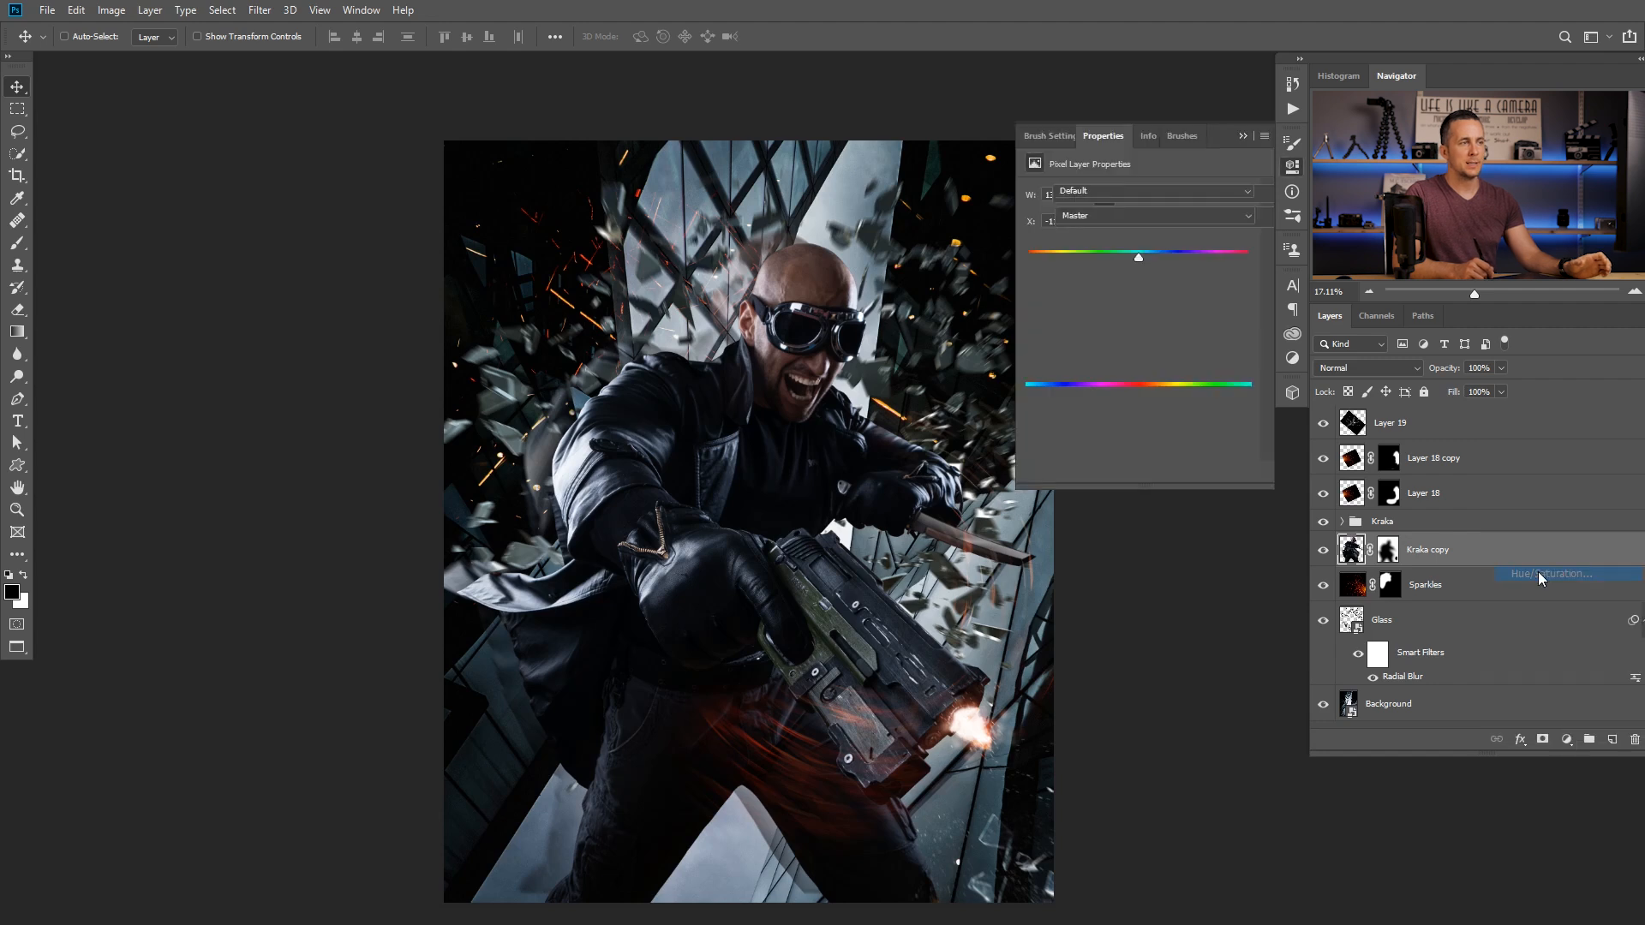
click(1144, 471)
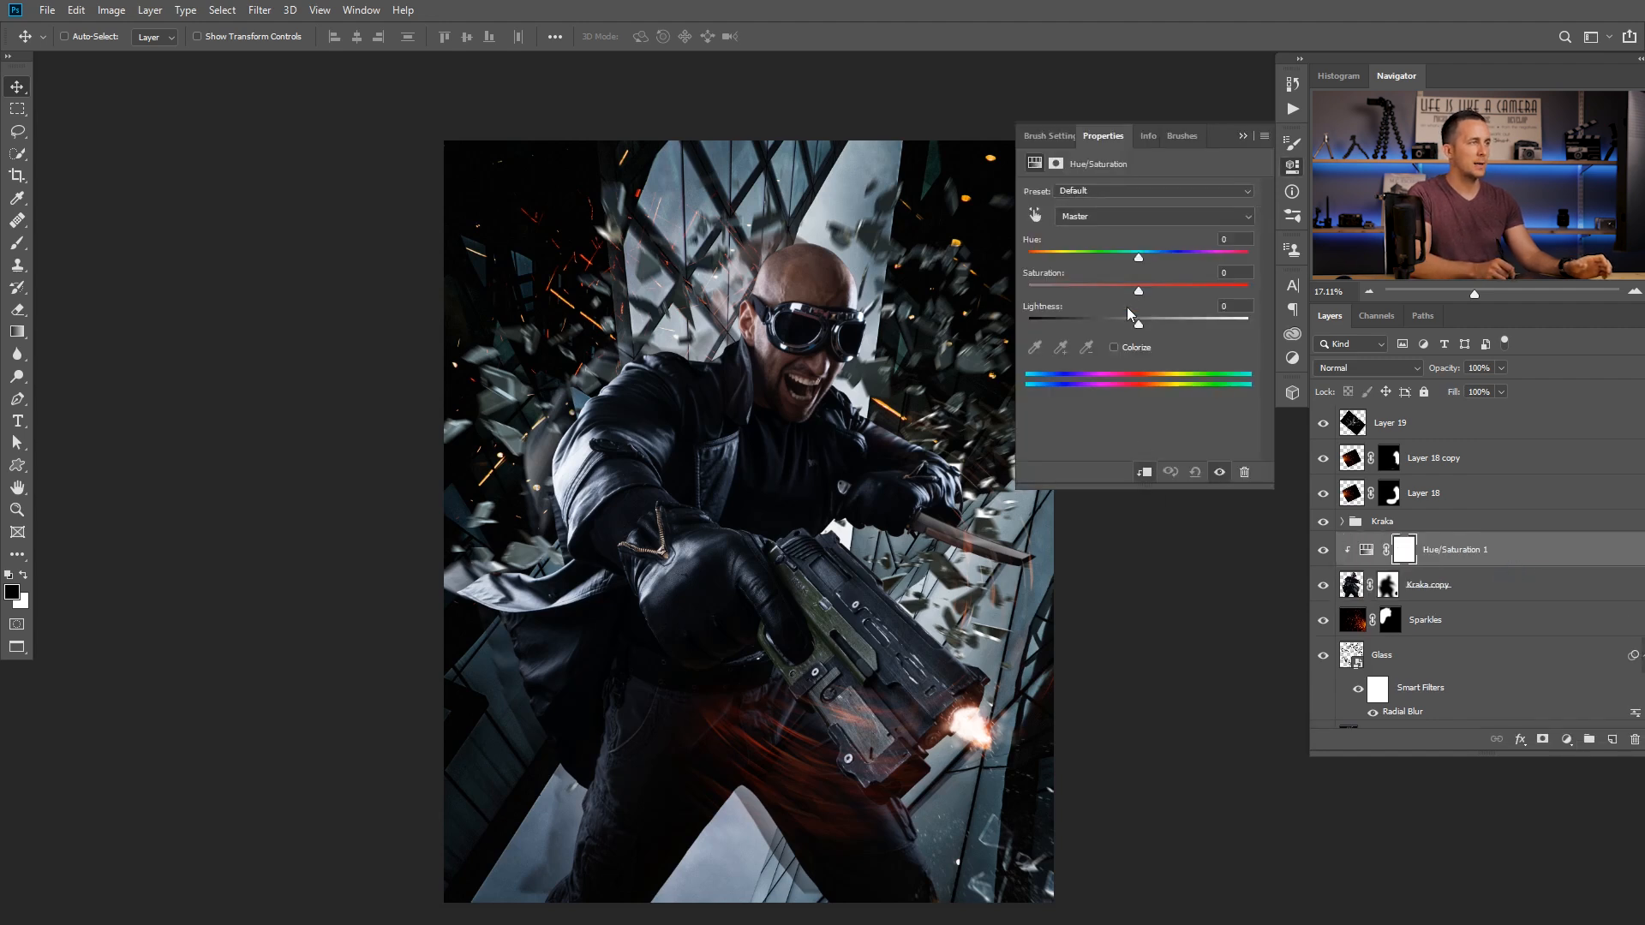
click(1113, 348)
drag(1117, 254, 1039, 256)
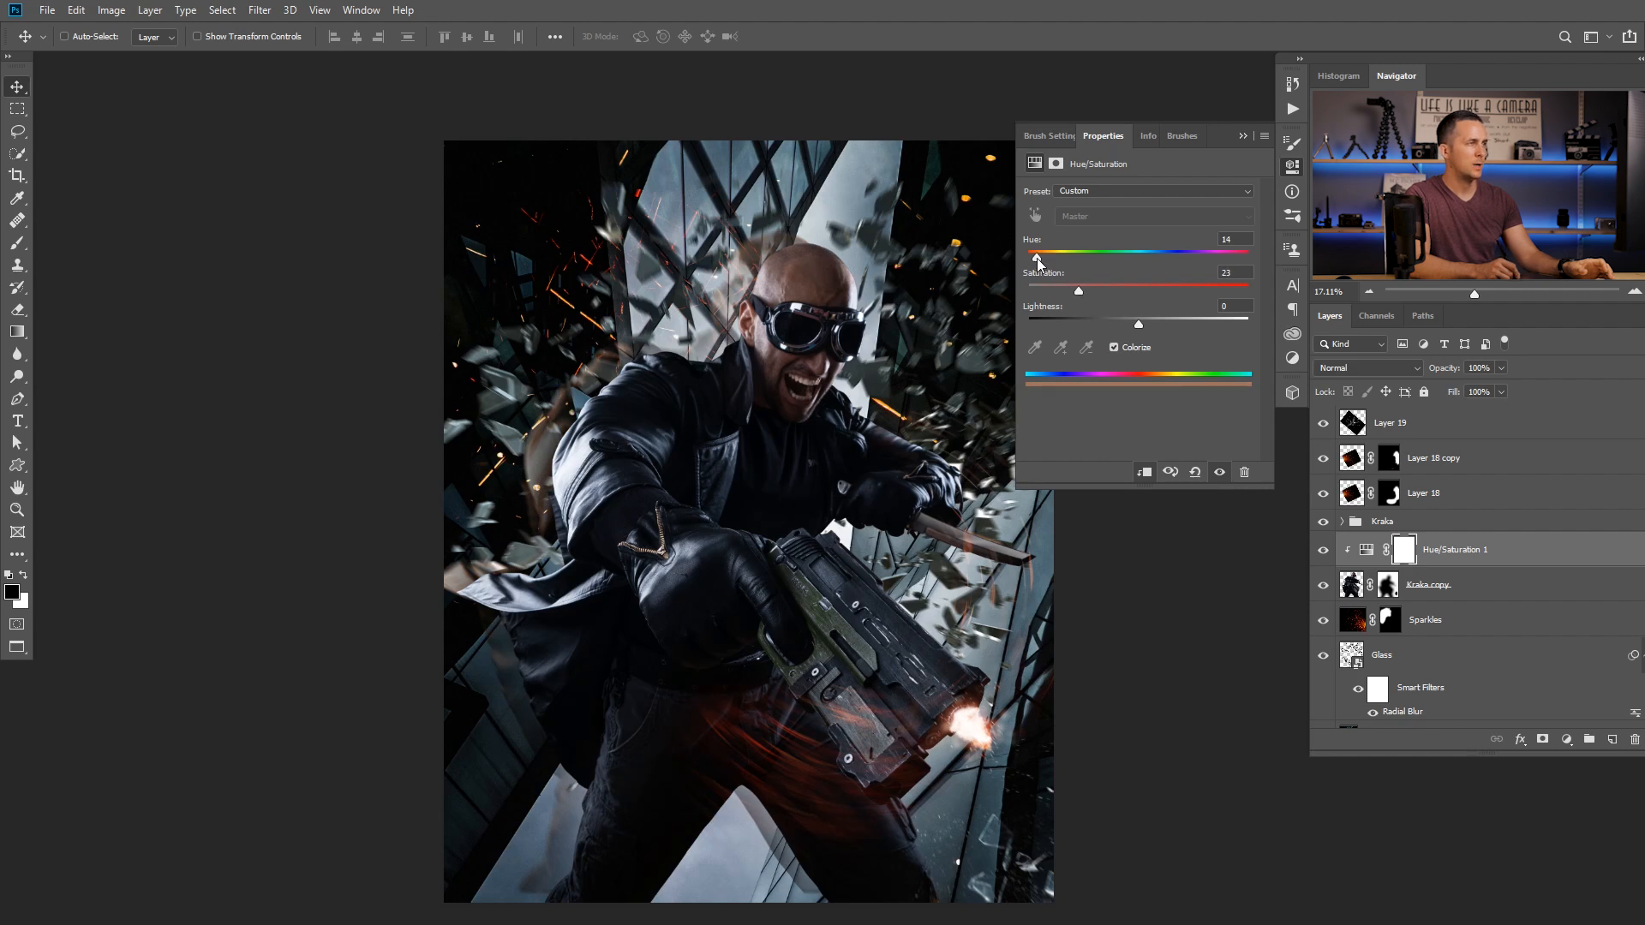
click(1242, 135)
click(1357, 574)
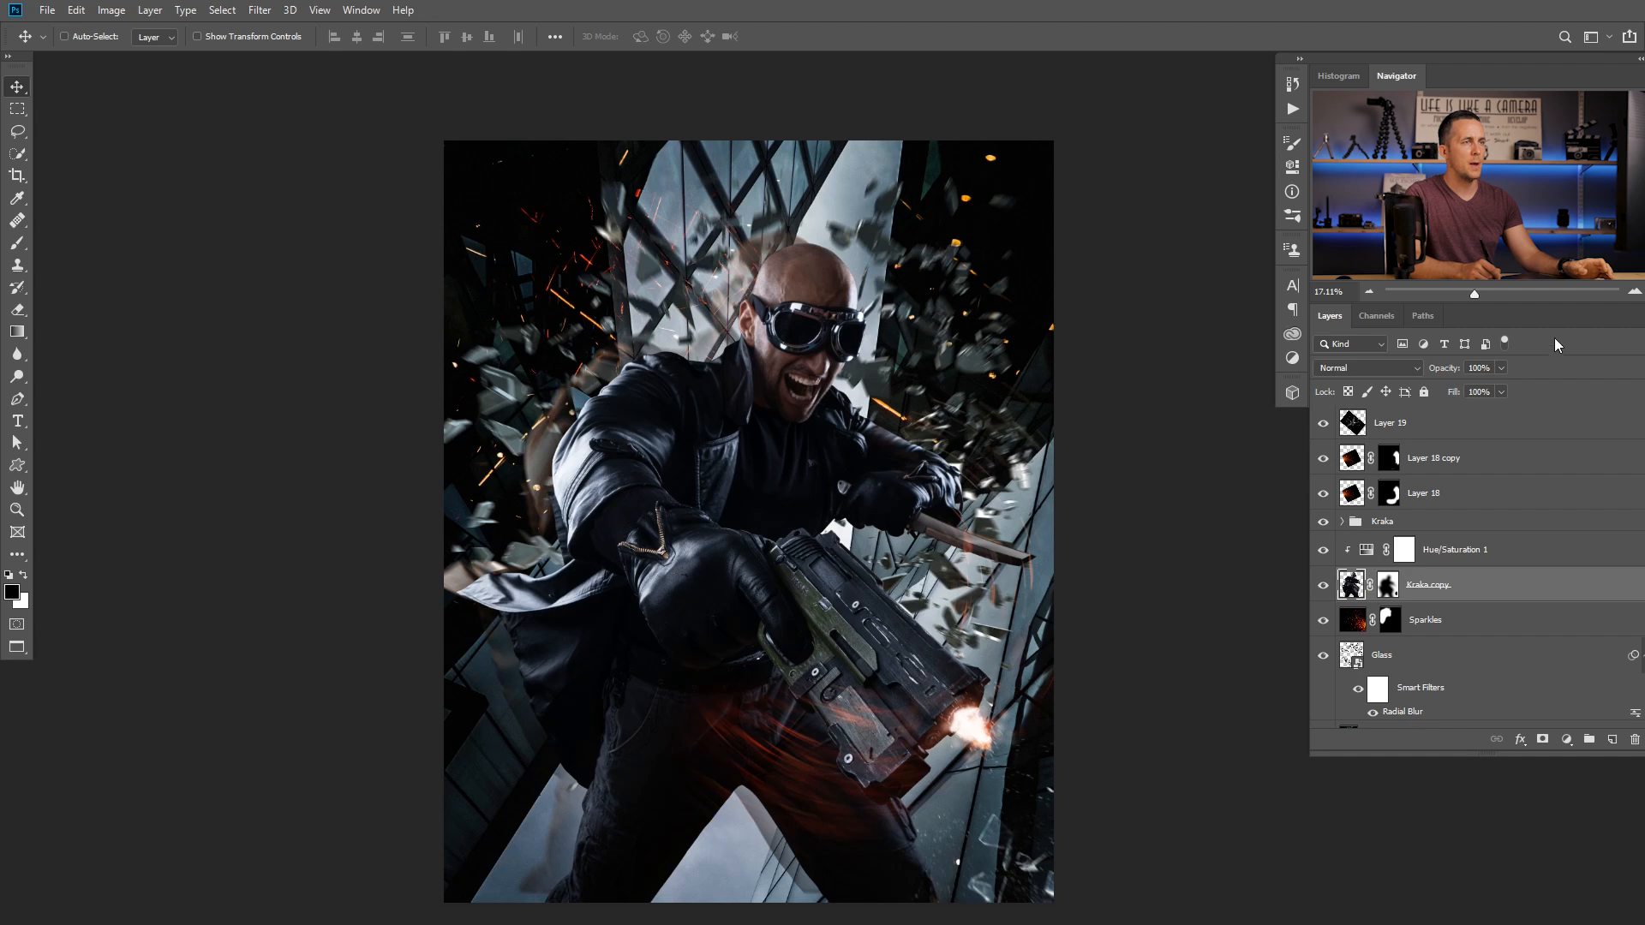
drag(1451, 374, 1434, 375)
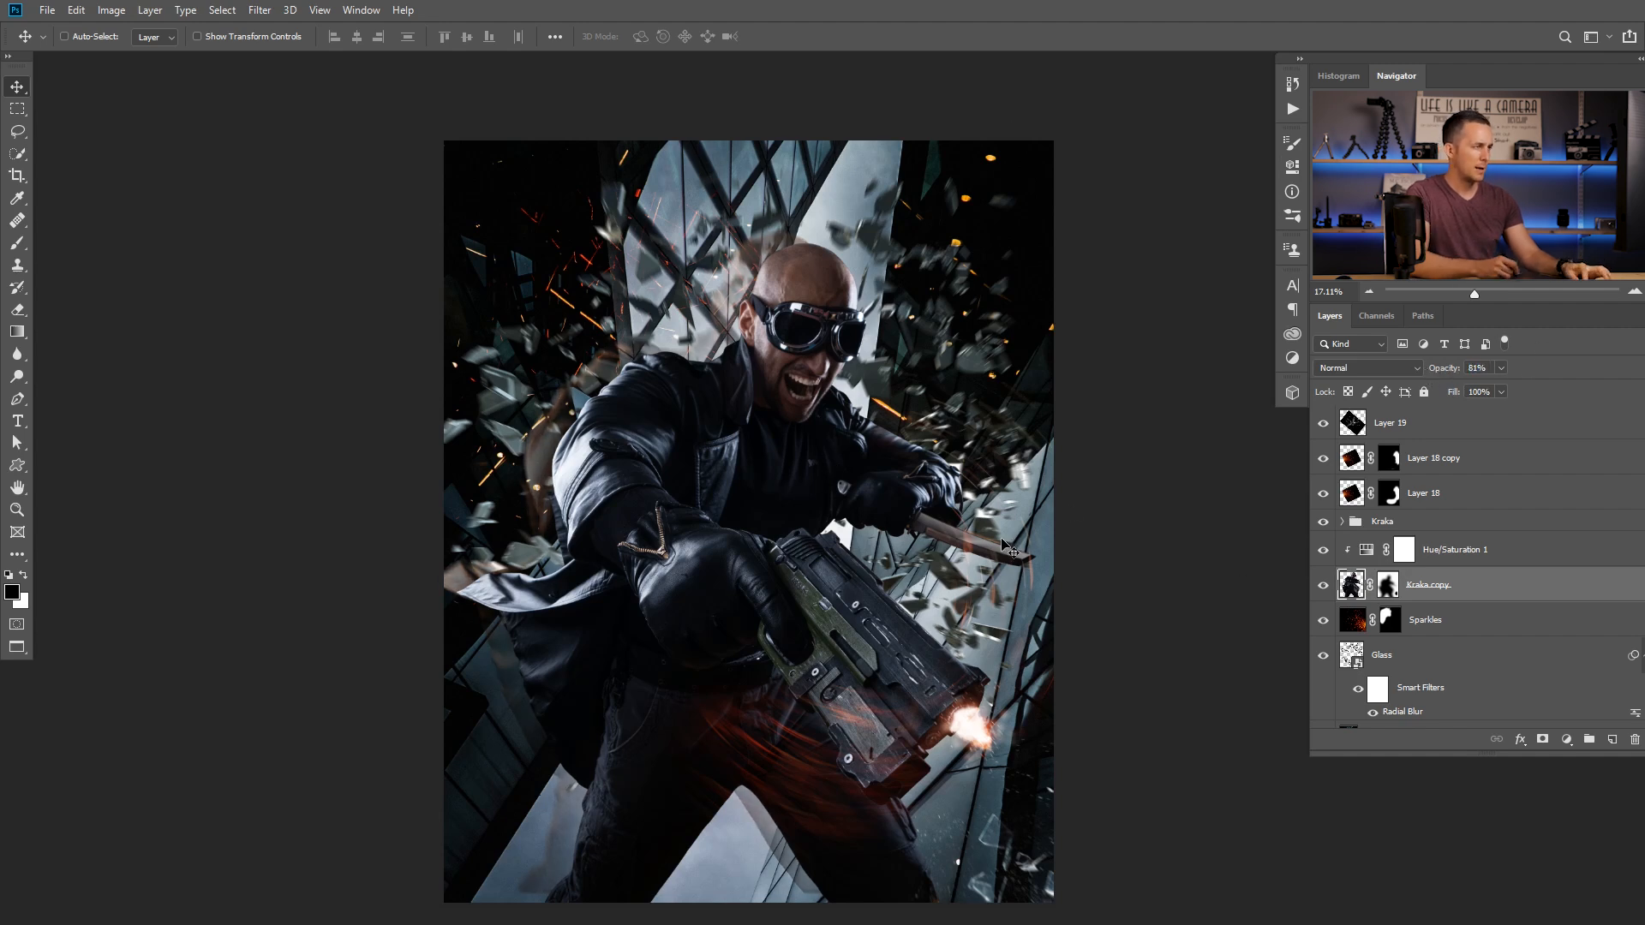
drag(745, 380, 750, 379)
drag(791, 499, 771, 528)
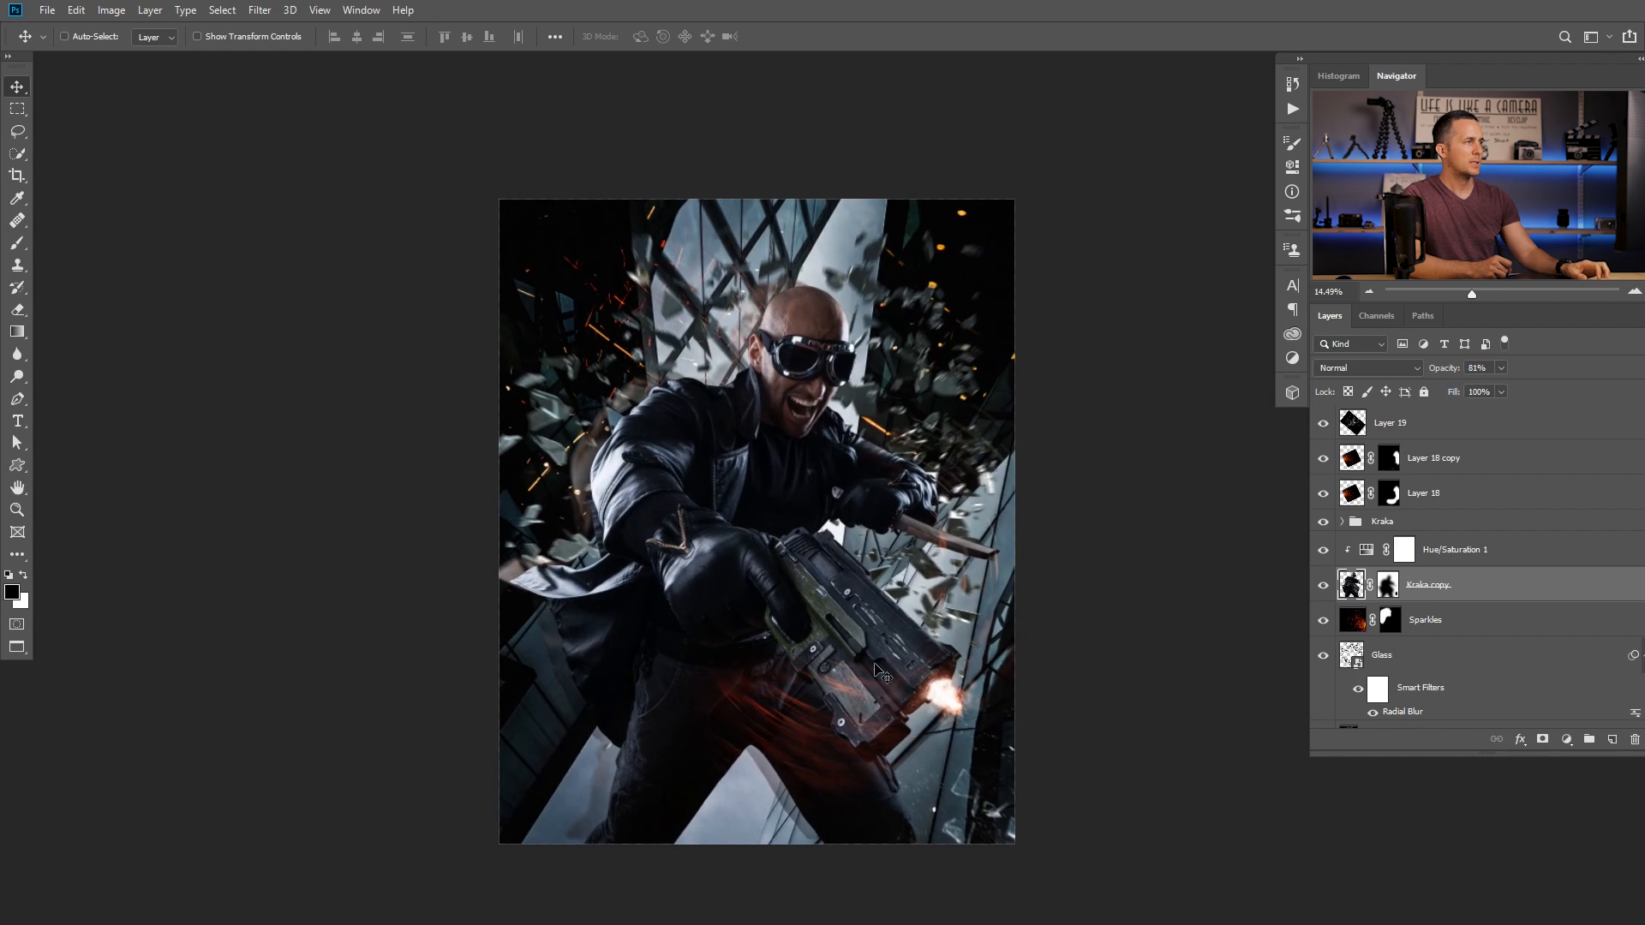
drag(843, 598, 766, 520)
drag(691, 688, 764, 667)
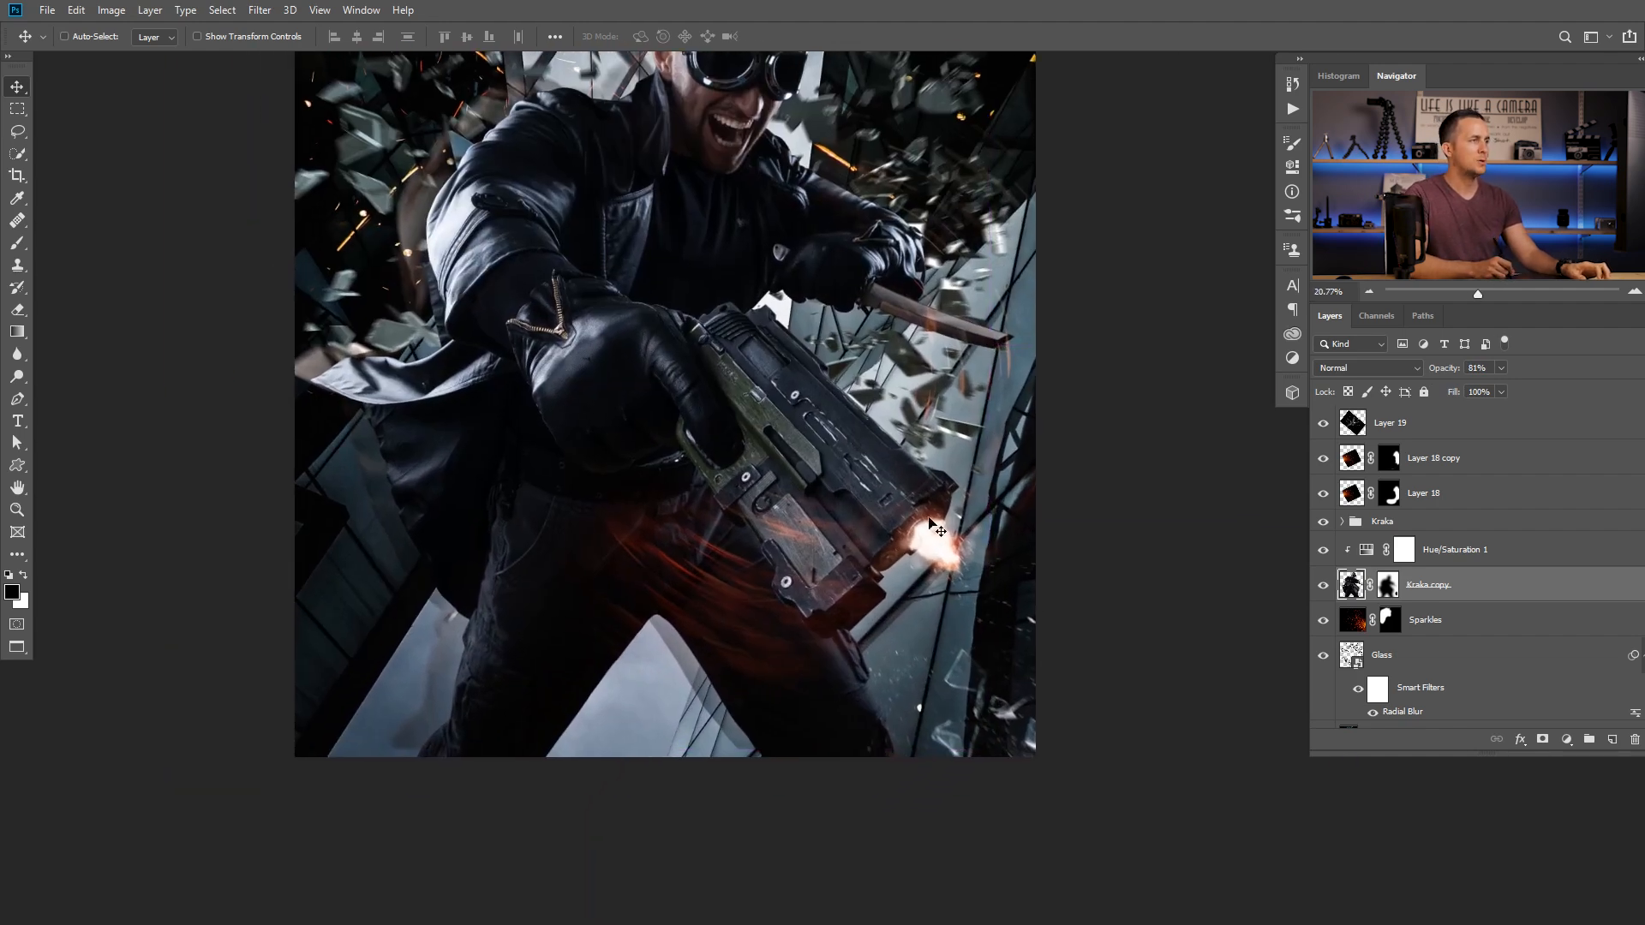
drag(845, 570, 822, 572)
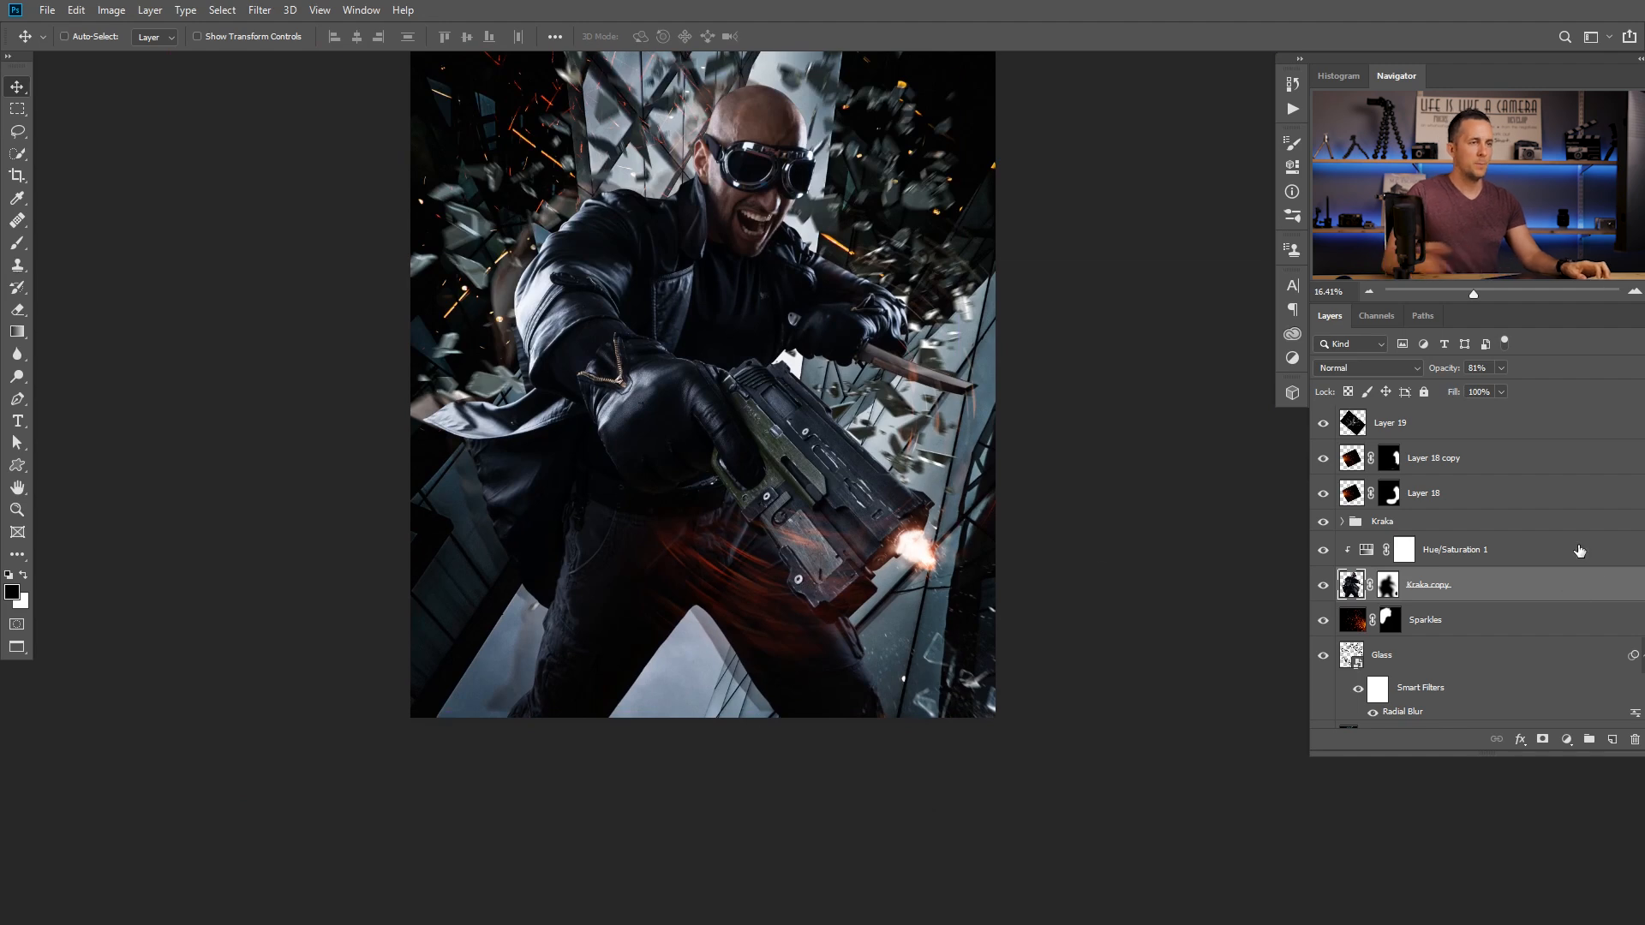
Apply a Zoom Radial Blur with amount 10 and Good quality to the Background layer
drag(1412, 755, 1410, 905)
click(1417, 745)
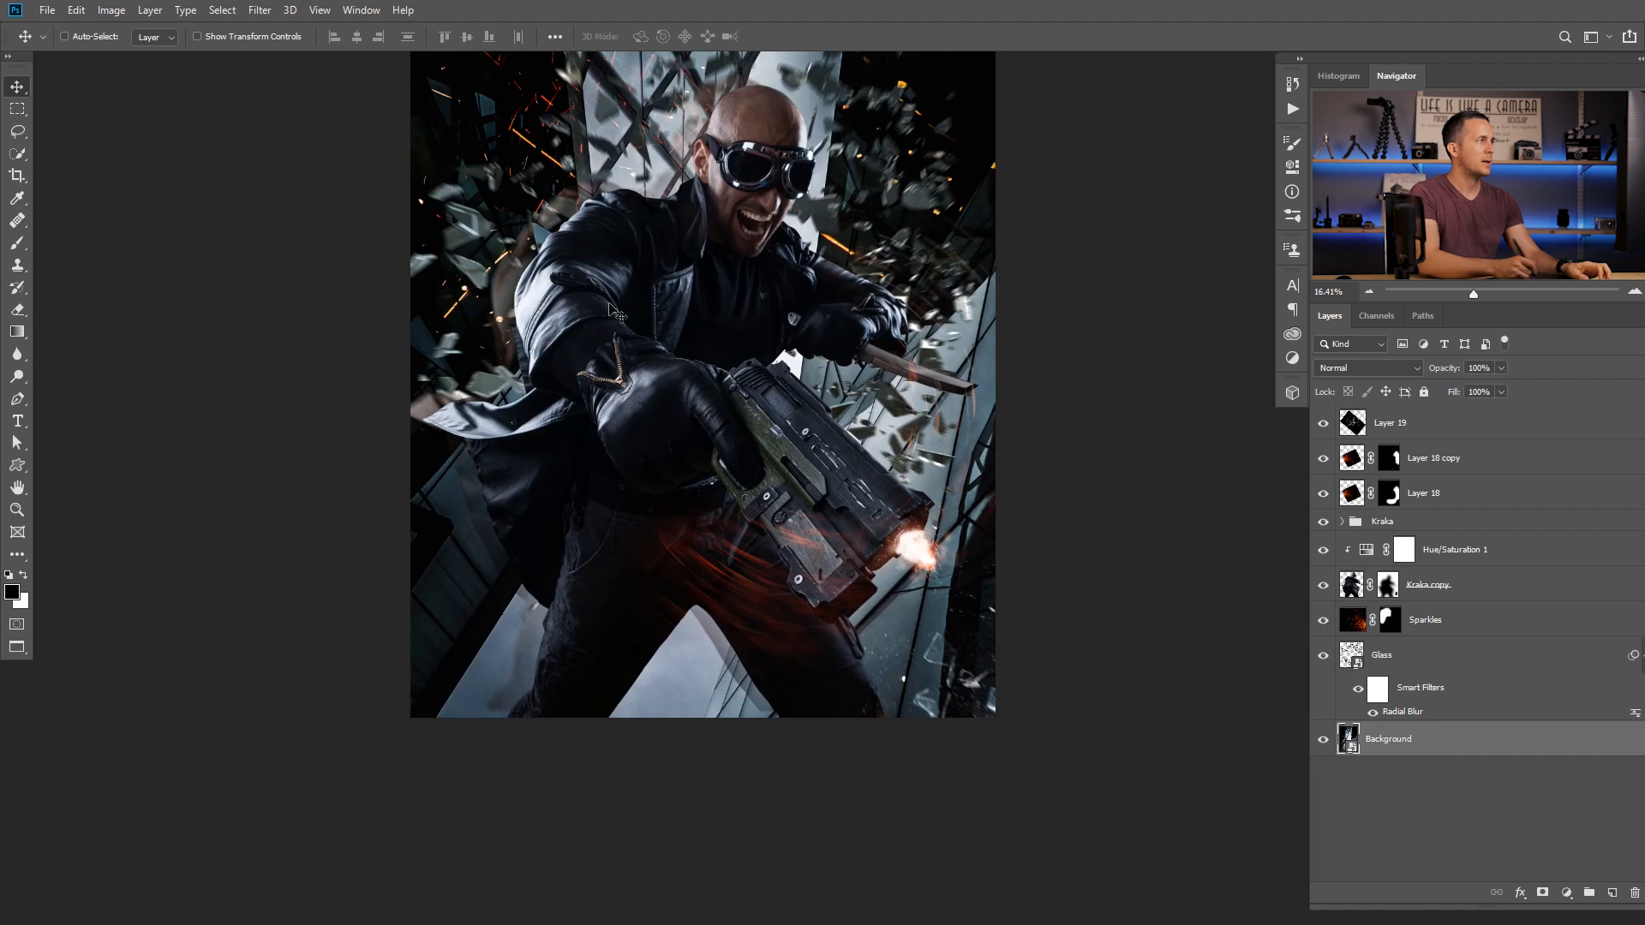
click(248, 12)
mouse_move(403, 204)
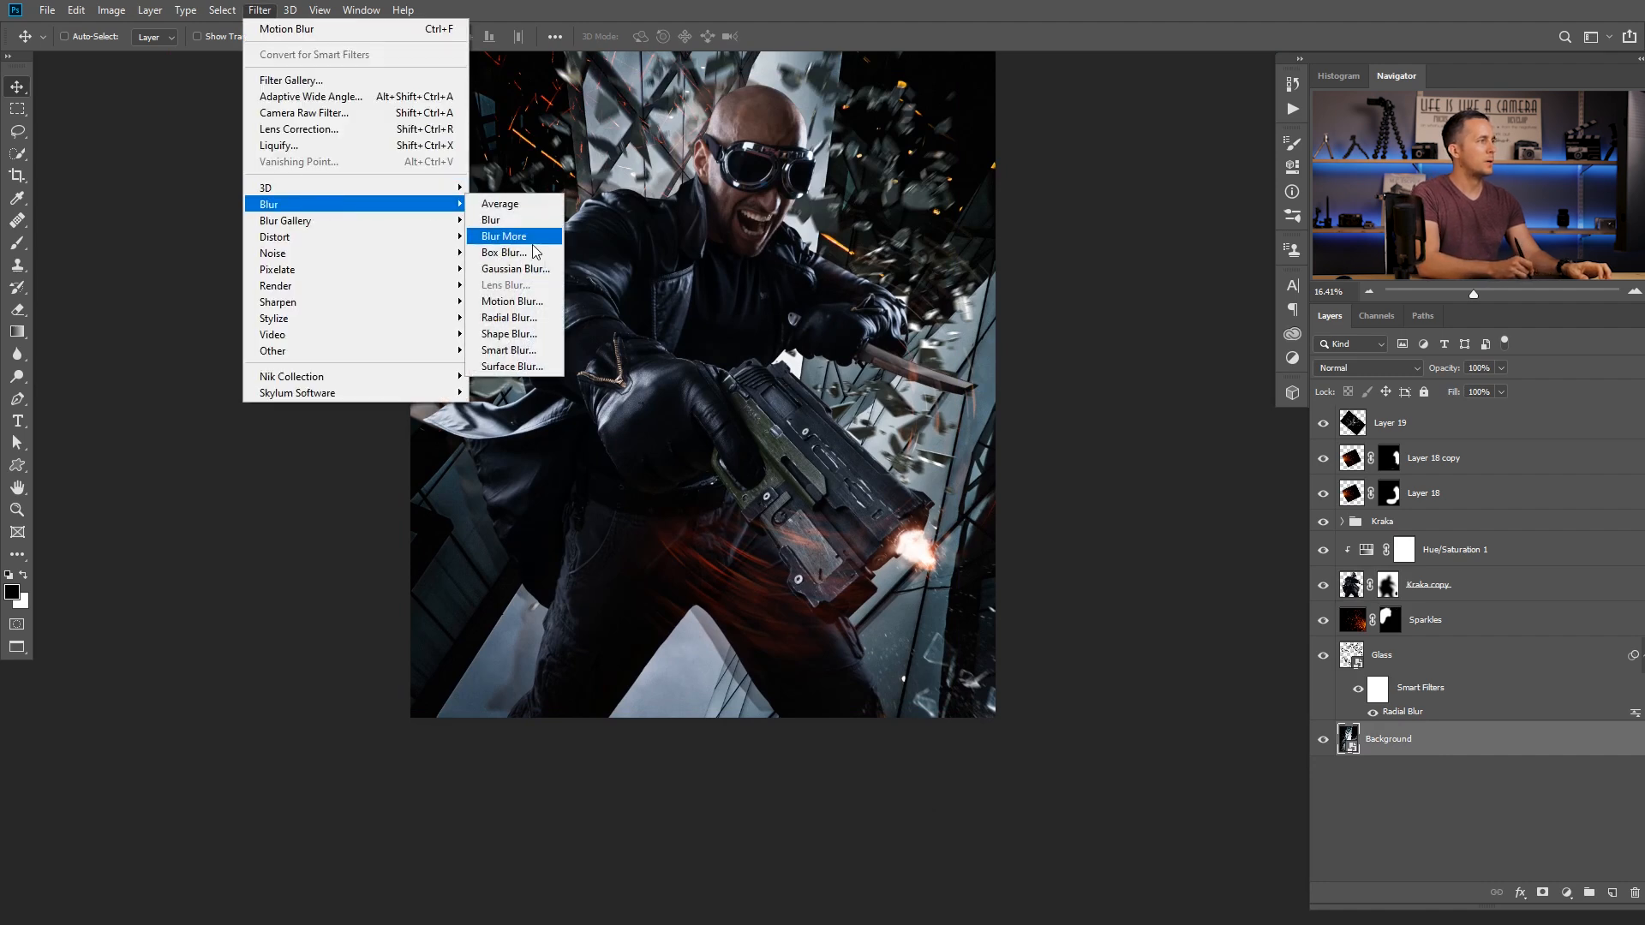
click(525, 322)
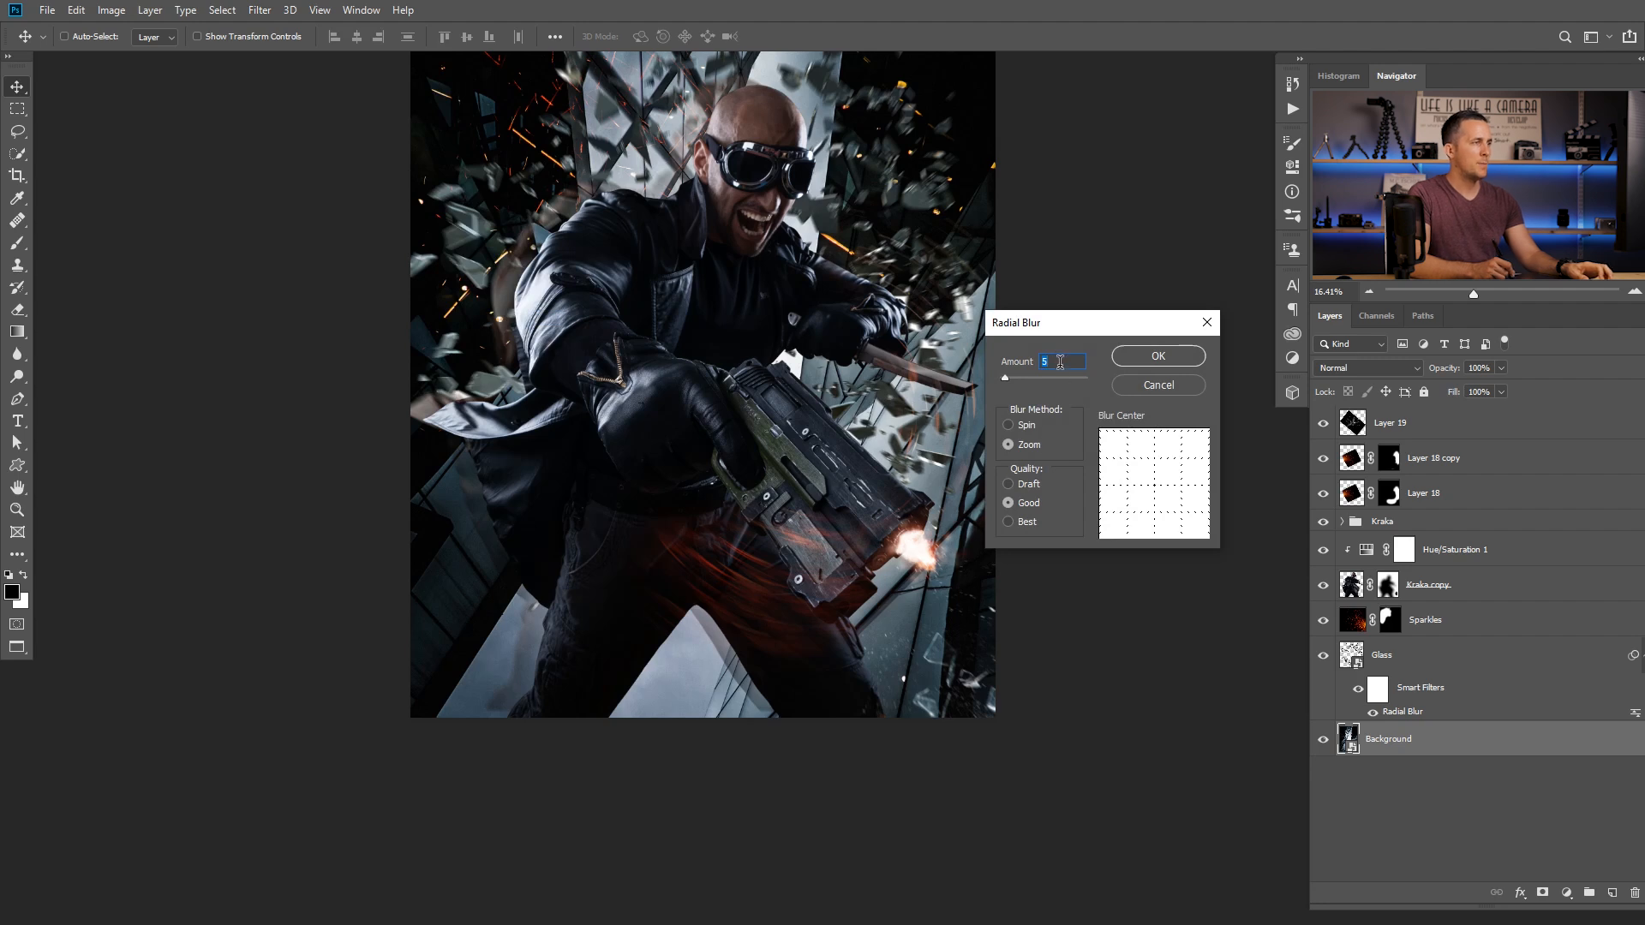
text(10)
key(Return)
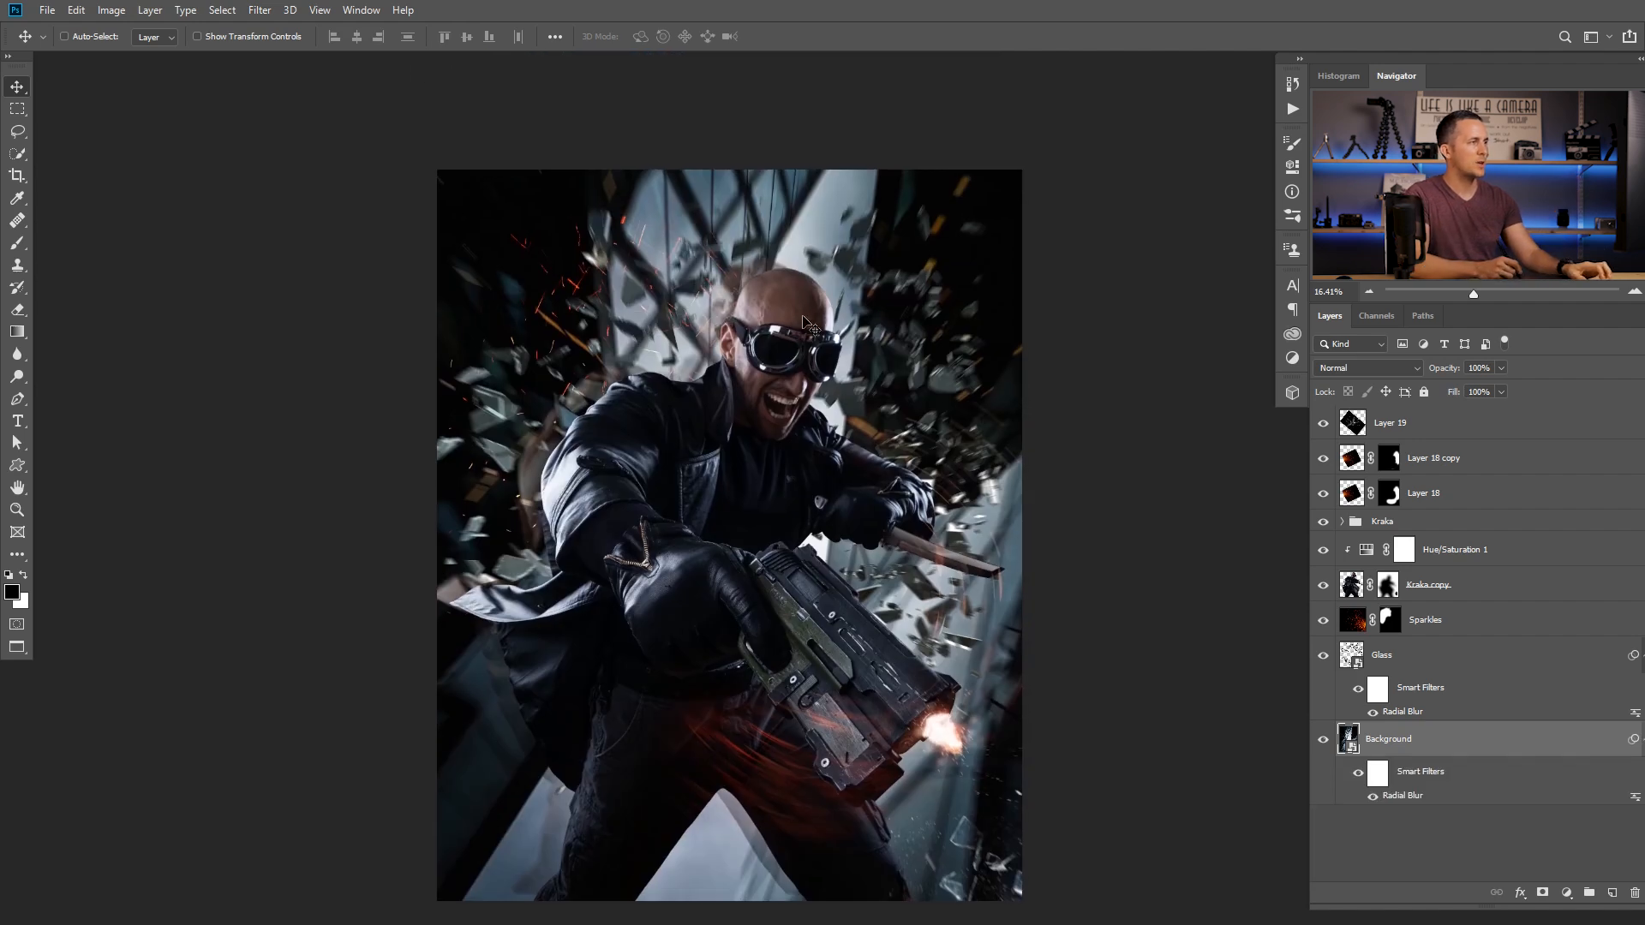
Add a new layer directly above Sparkles and name it Smoke
drag(779, 525, 786, 557)
drag(787, 561, 766, 515)
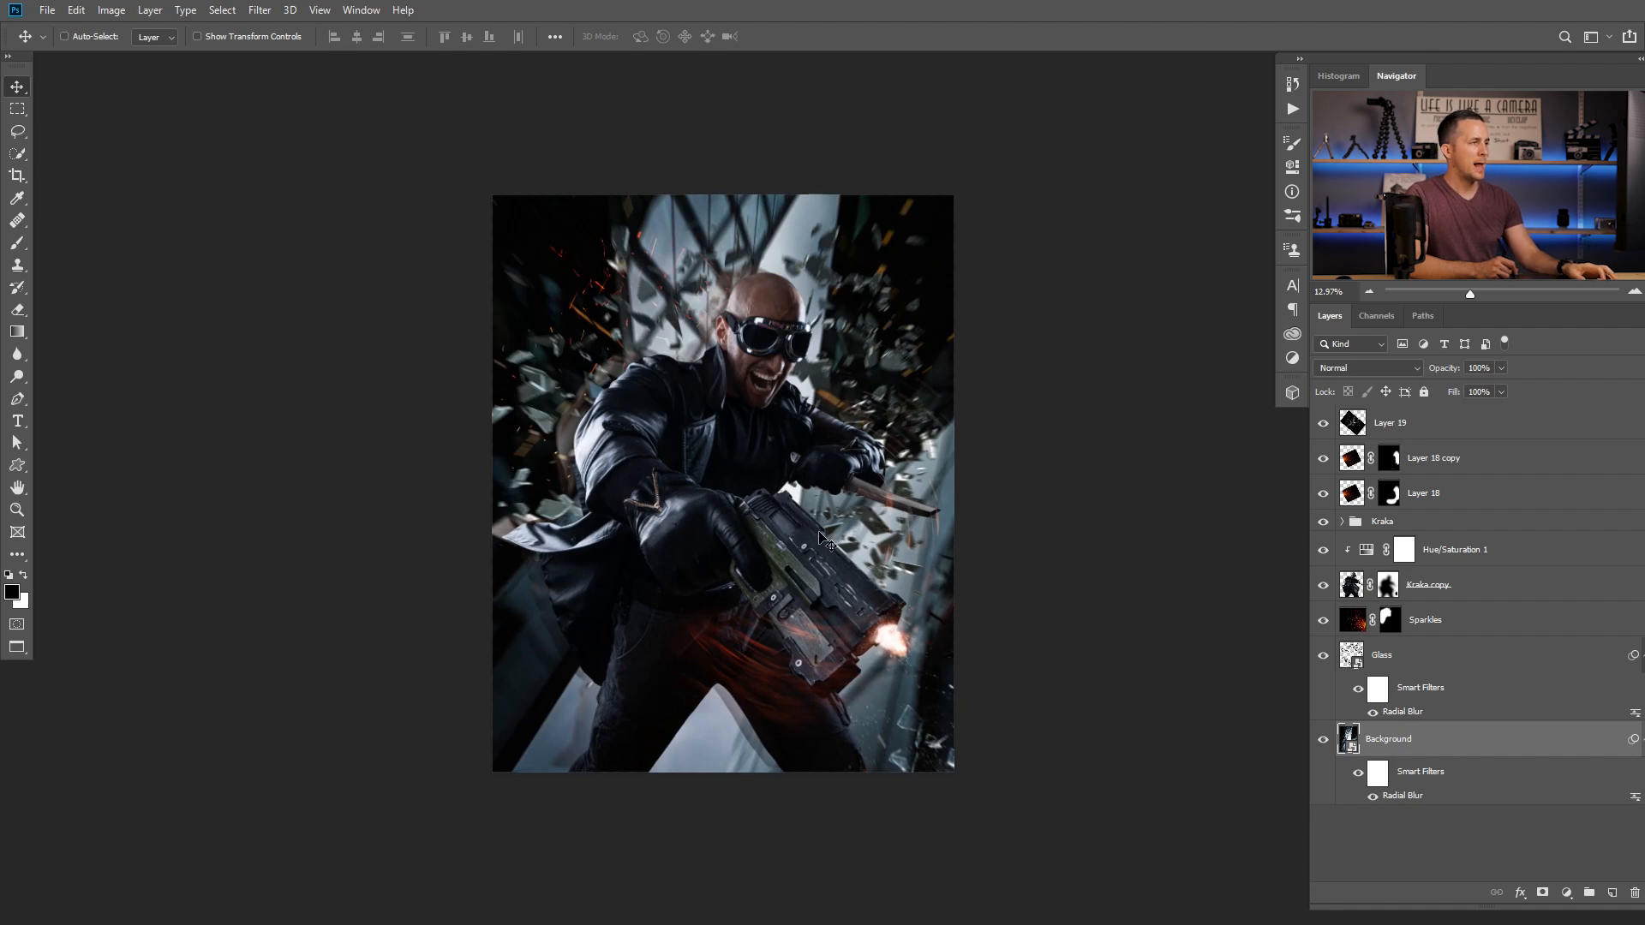
scroll(840, 650, up, 1)
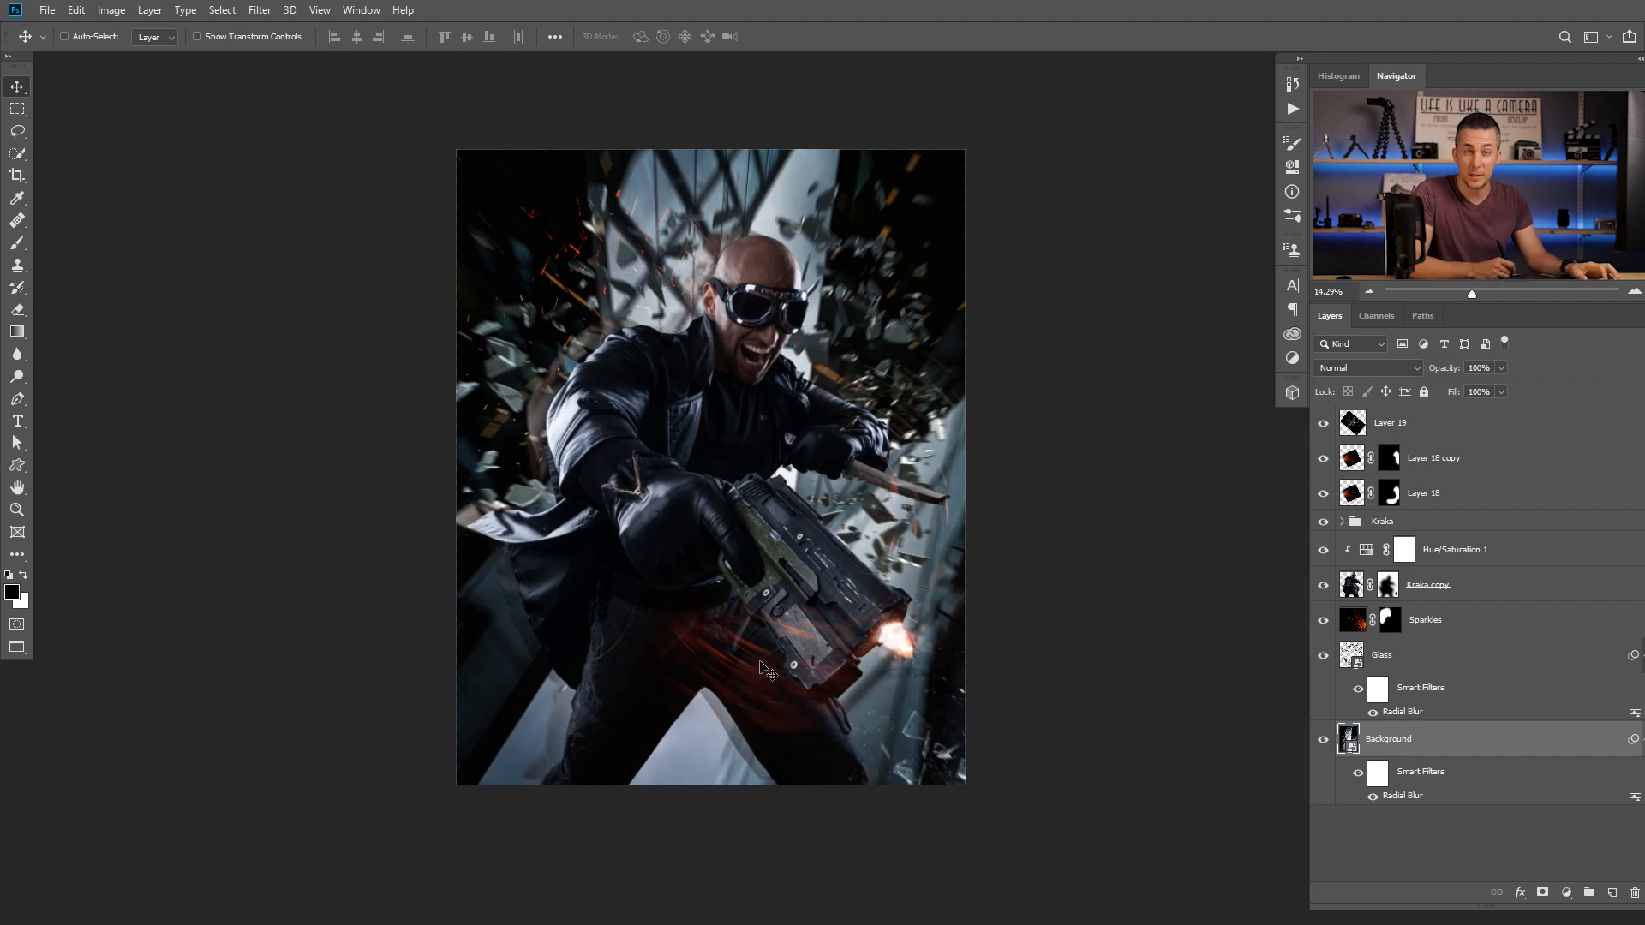
click(1360, 615)
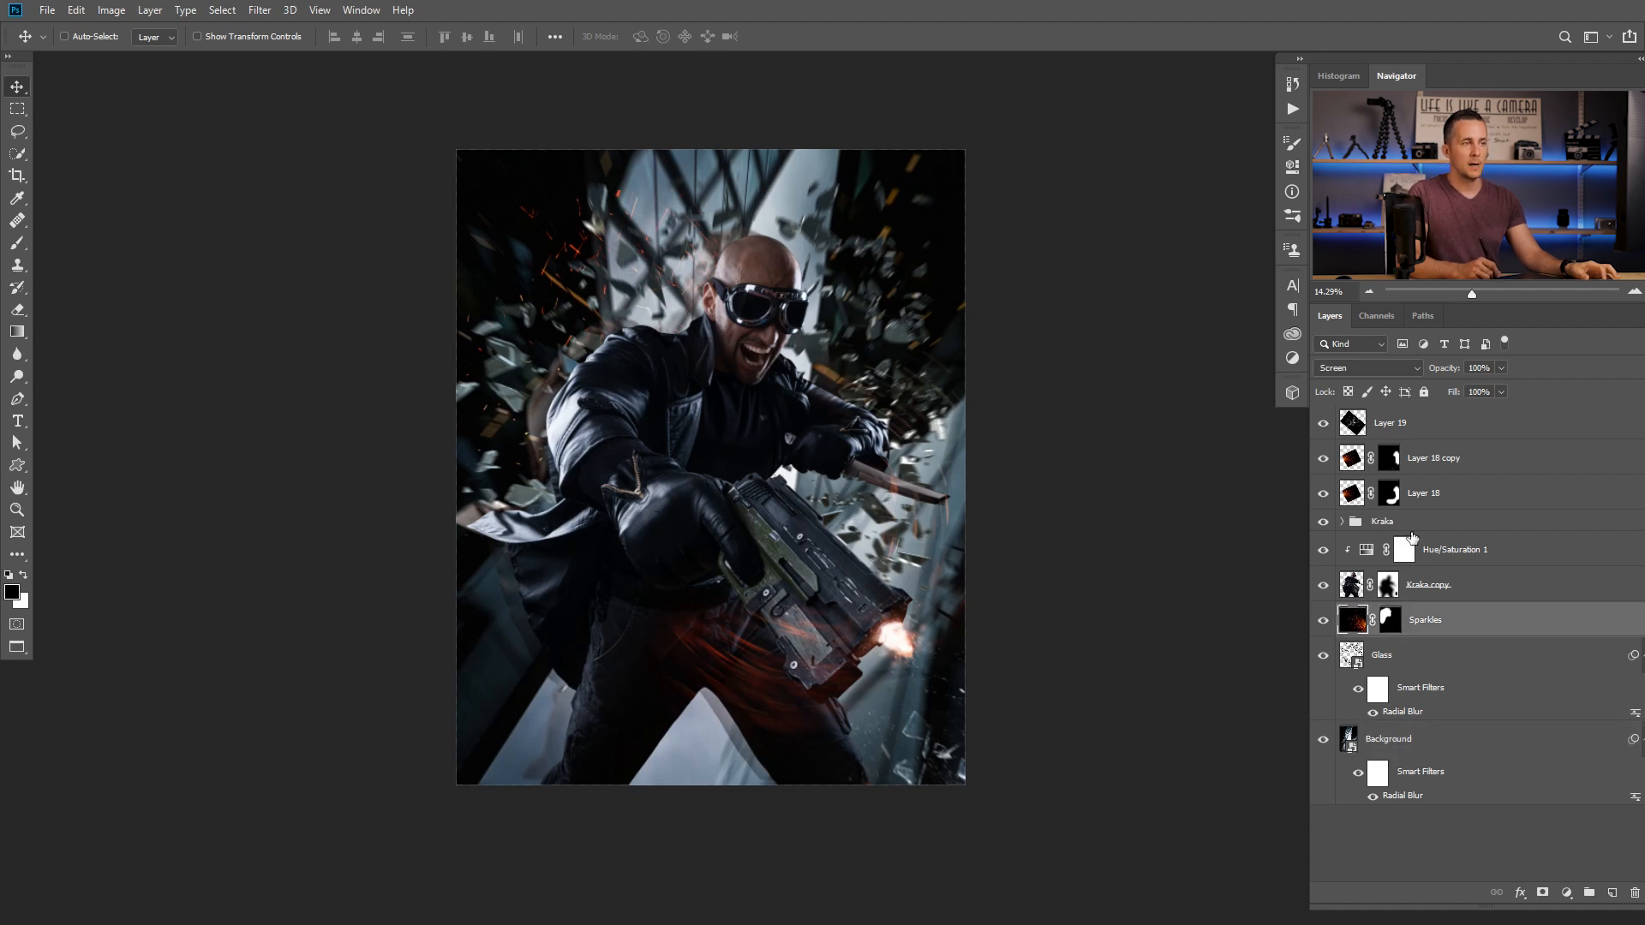
click(1612, 893)
double_click(1376, 620)
text(Smoke)
key(Return)
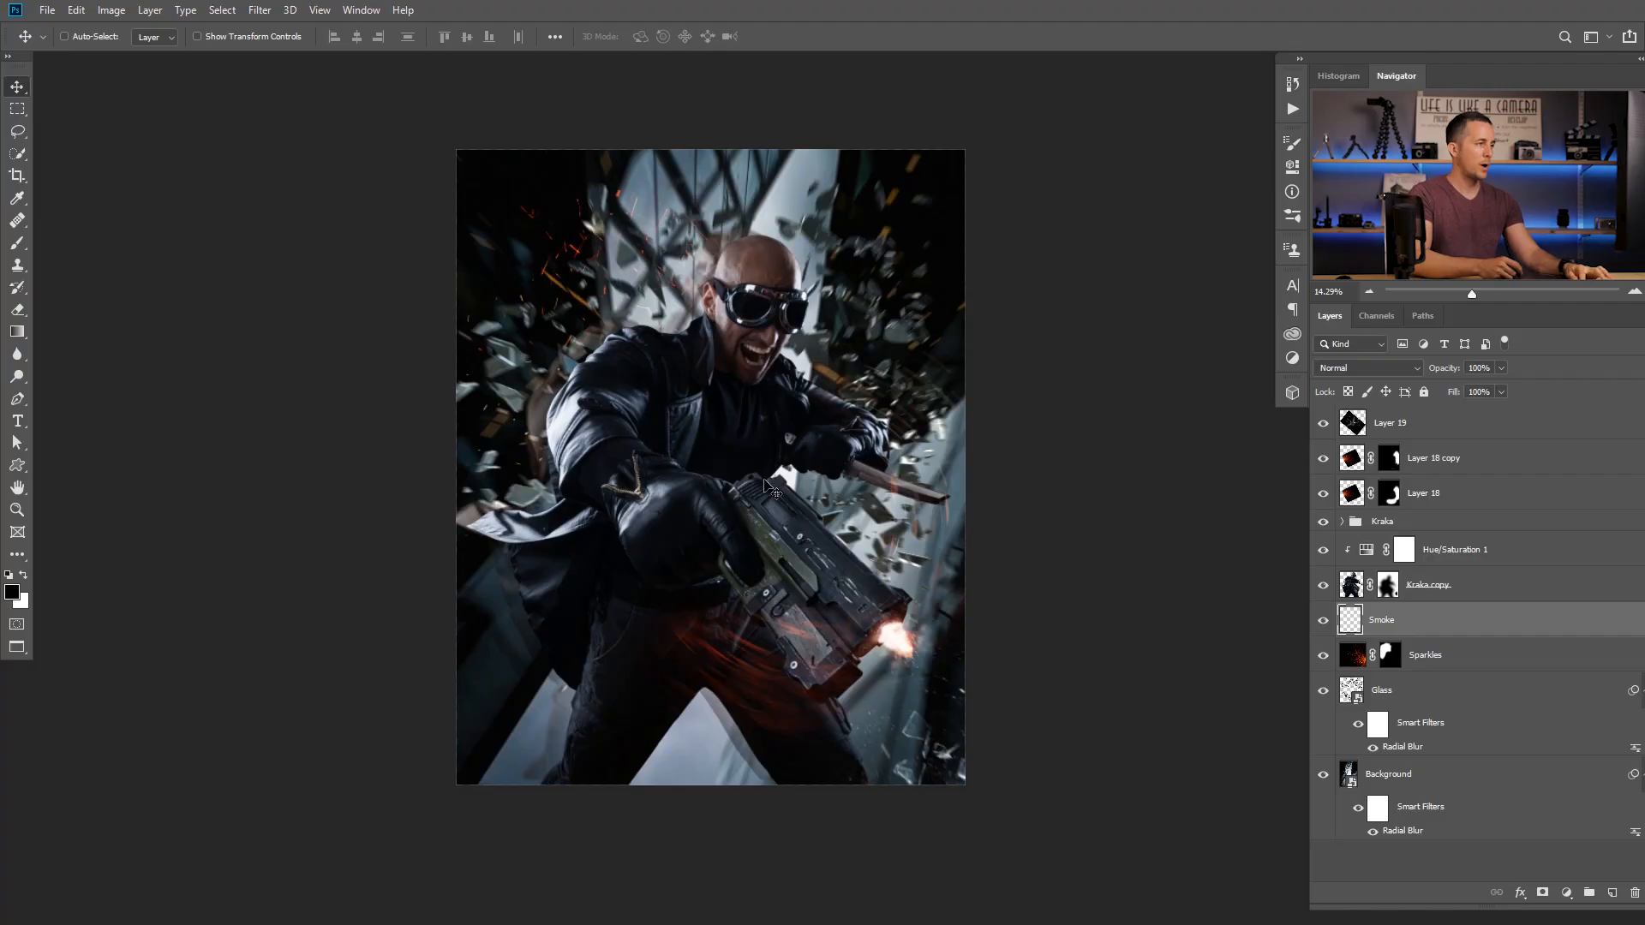
Choose the Cloud/Dust 02 brush and paint black smoke at 50% opacity along the bottom of the image between the legs
right_click(725, 447)
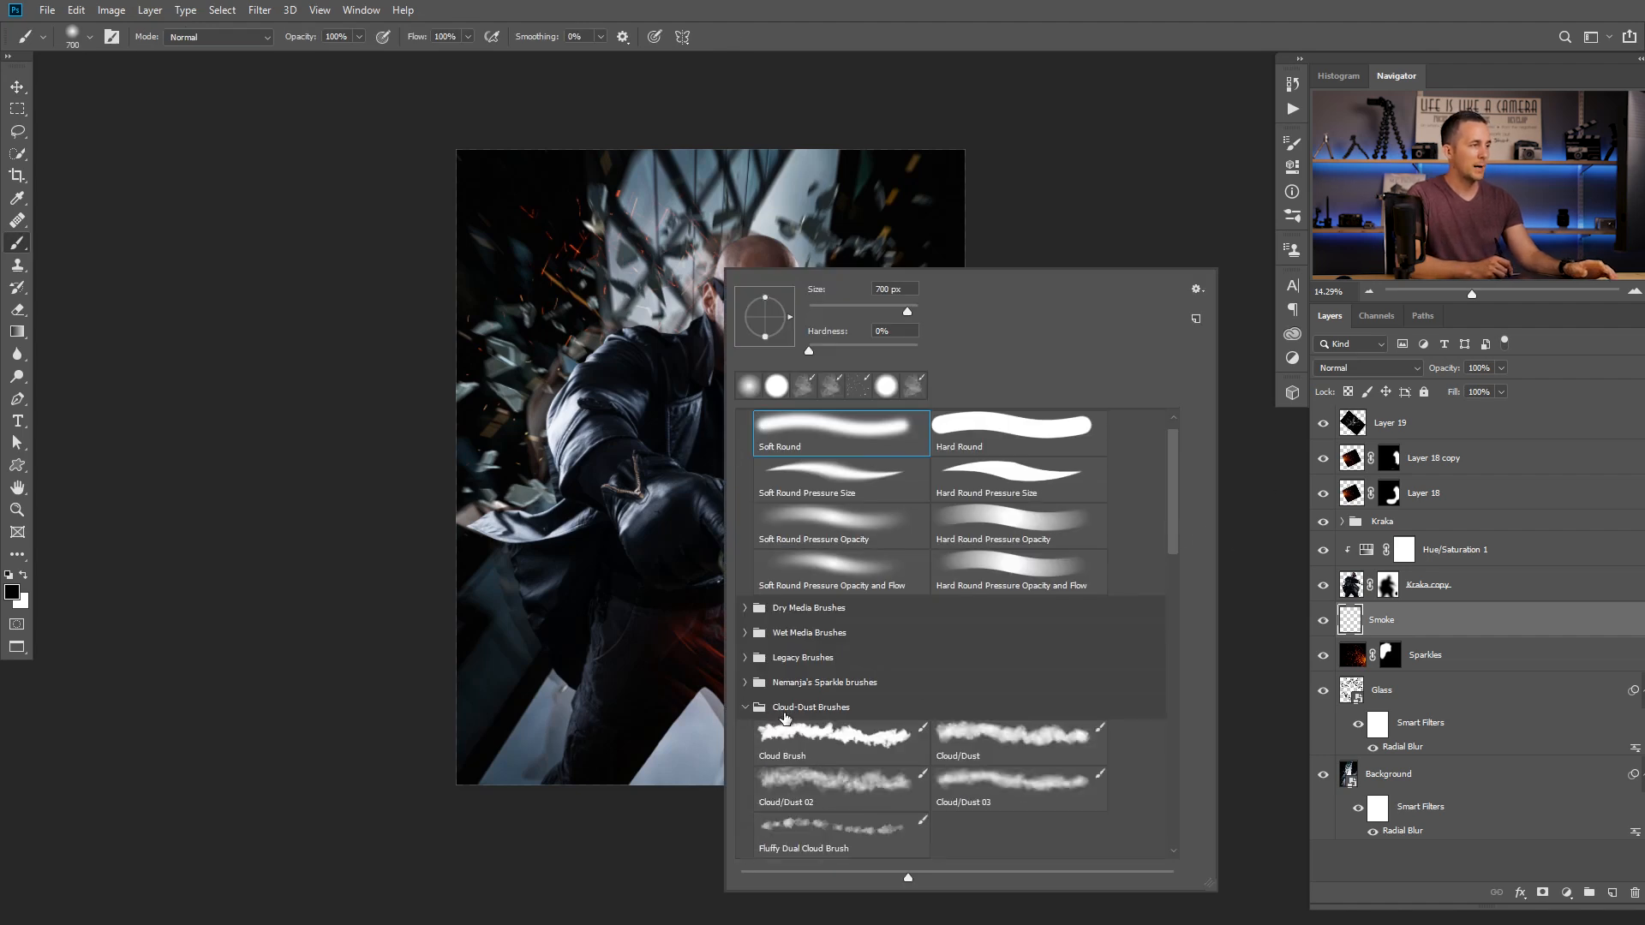
click(832, 786)
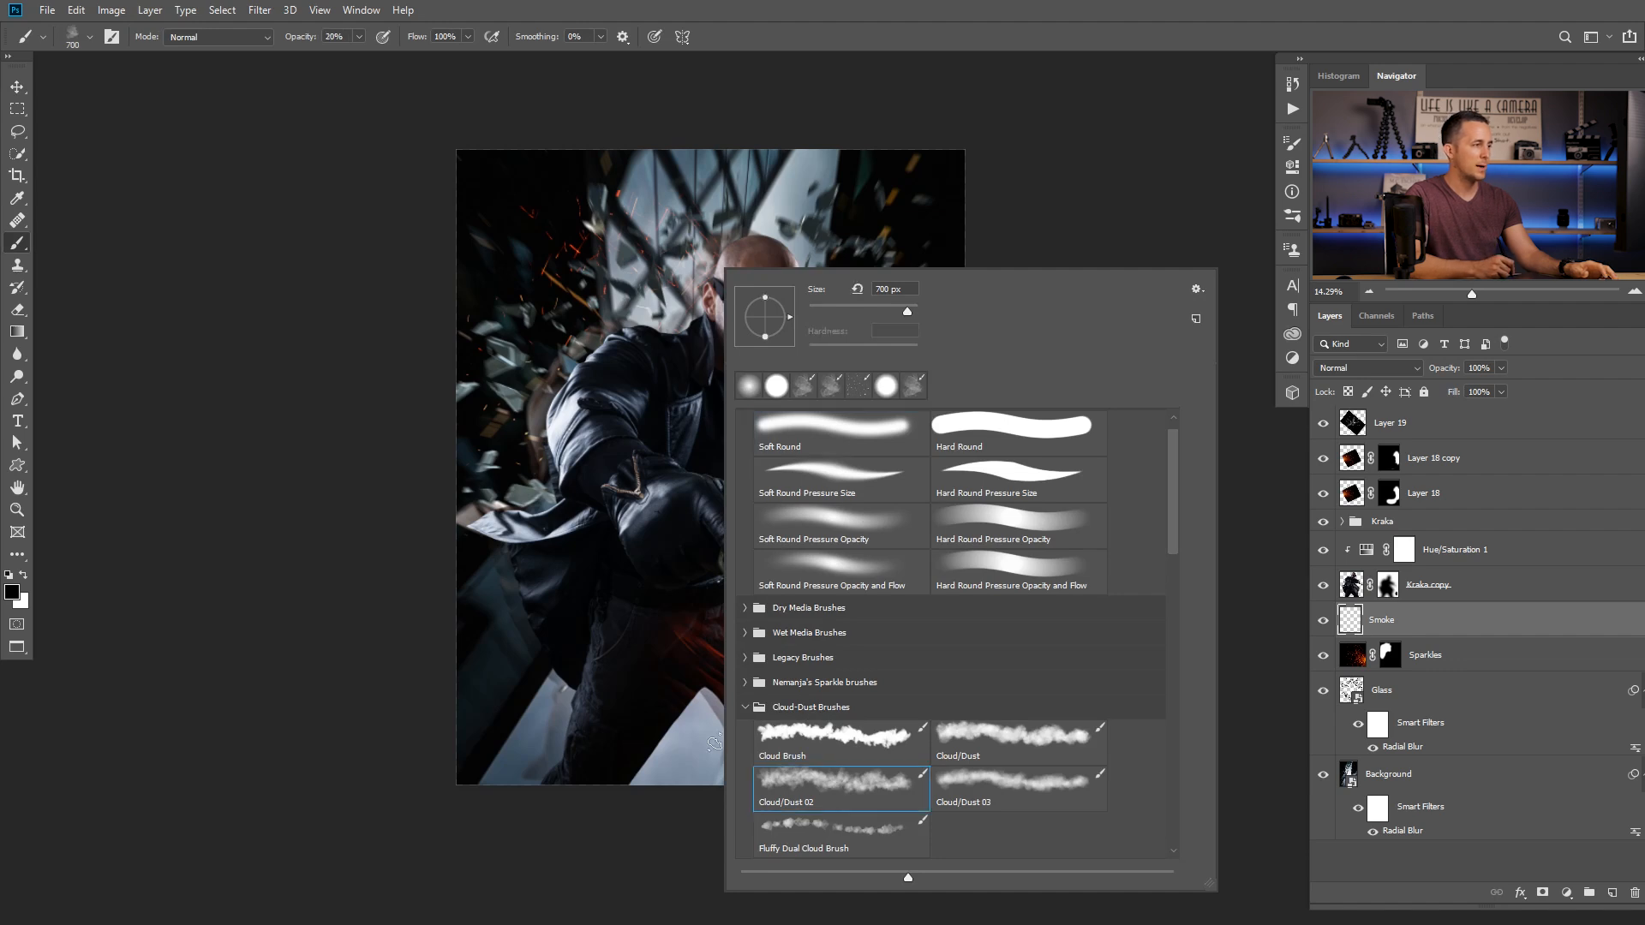
click(571, 731)
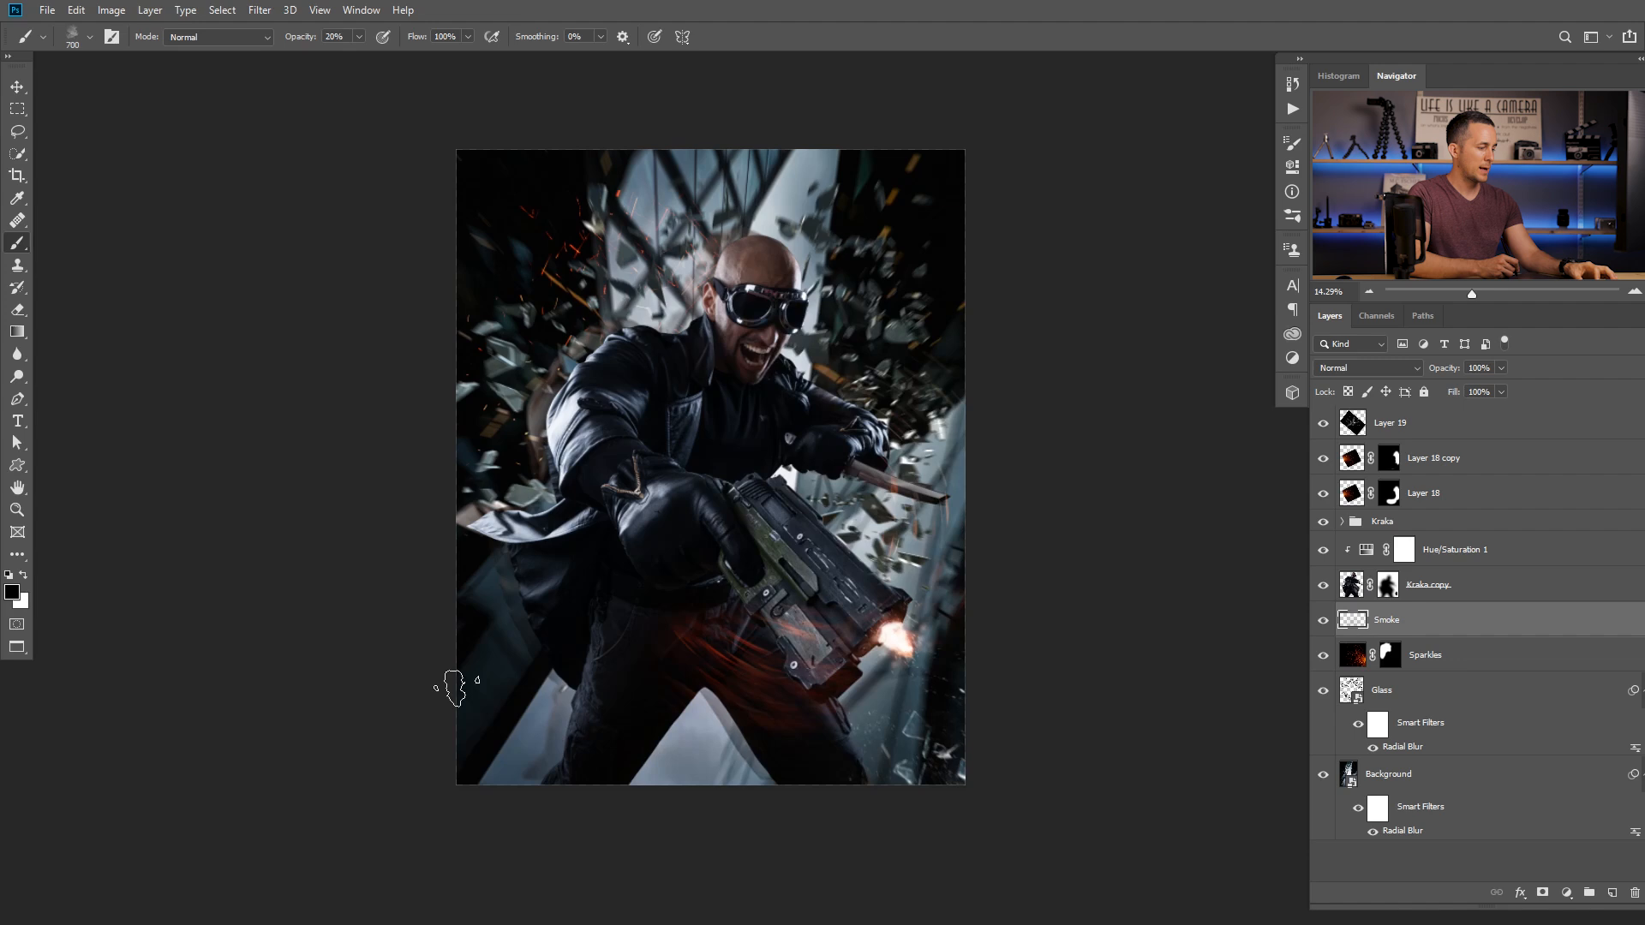
key(5)
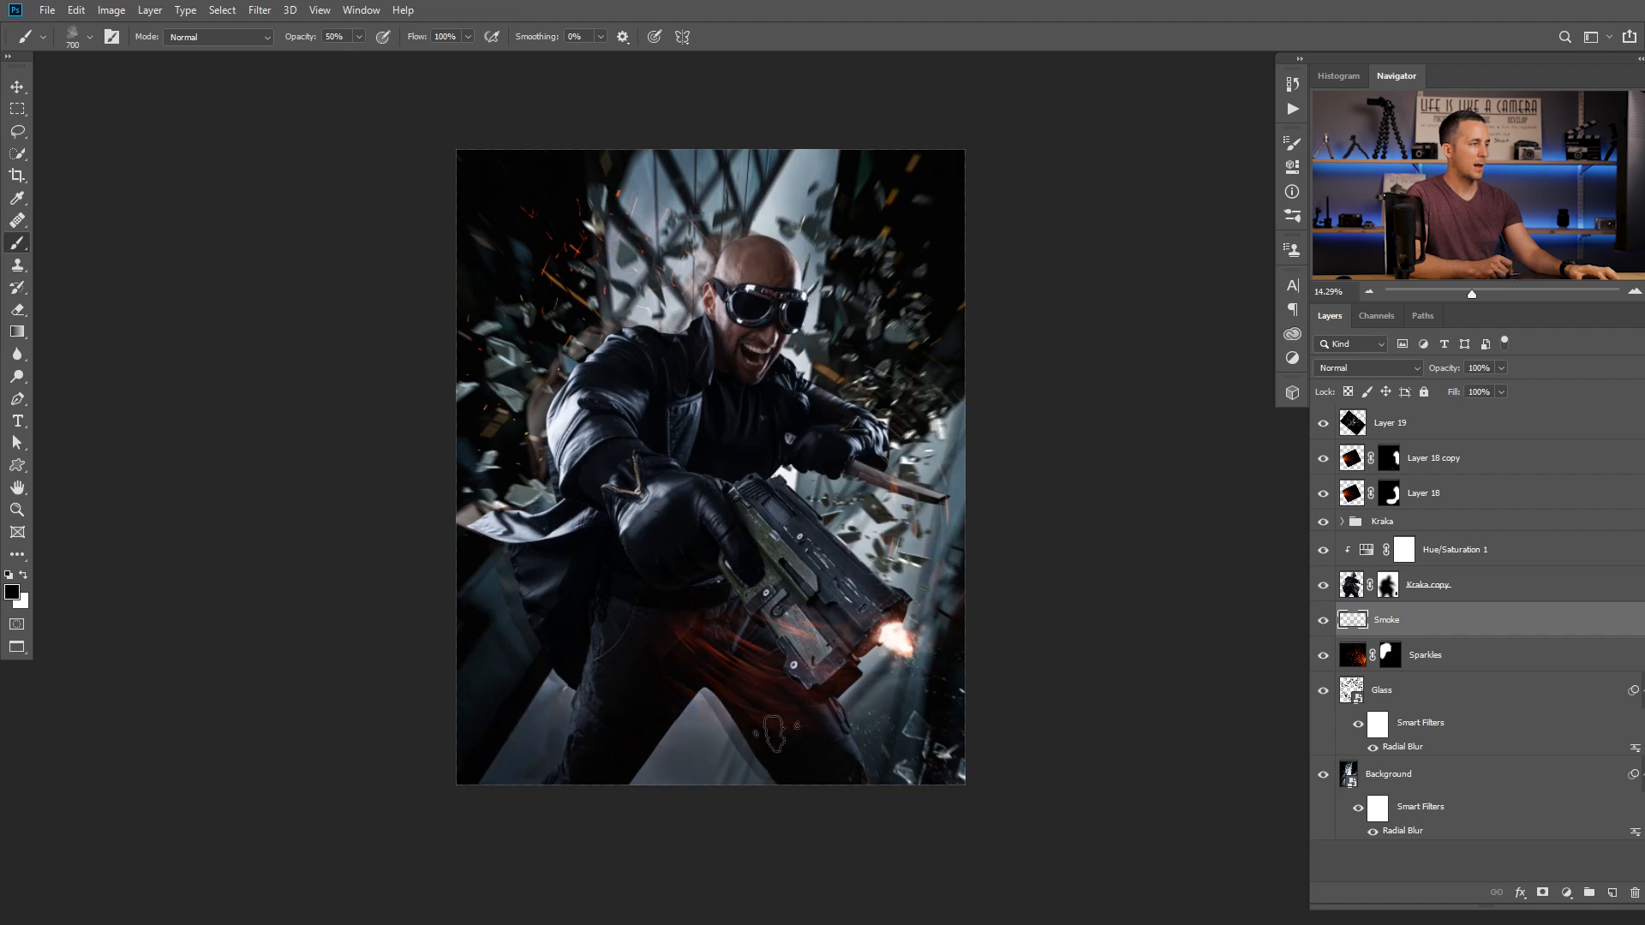
mouse_move(601, 788)
mouse_down()
mouse_move(795, 797)
mouse_move(720, 744)
mouse_move(764, 756)
mouse_up()
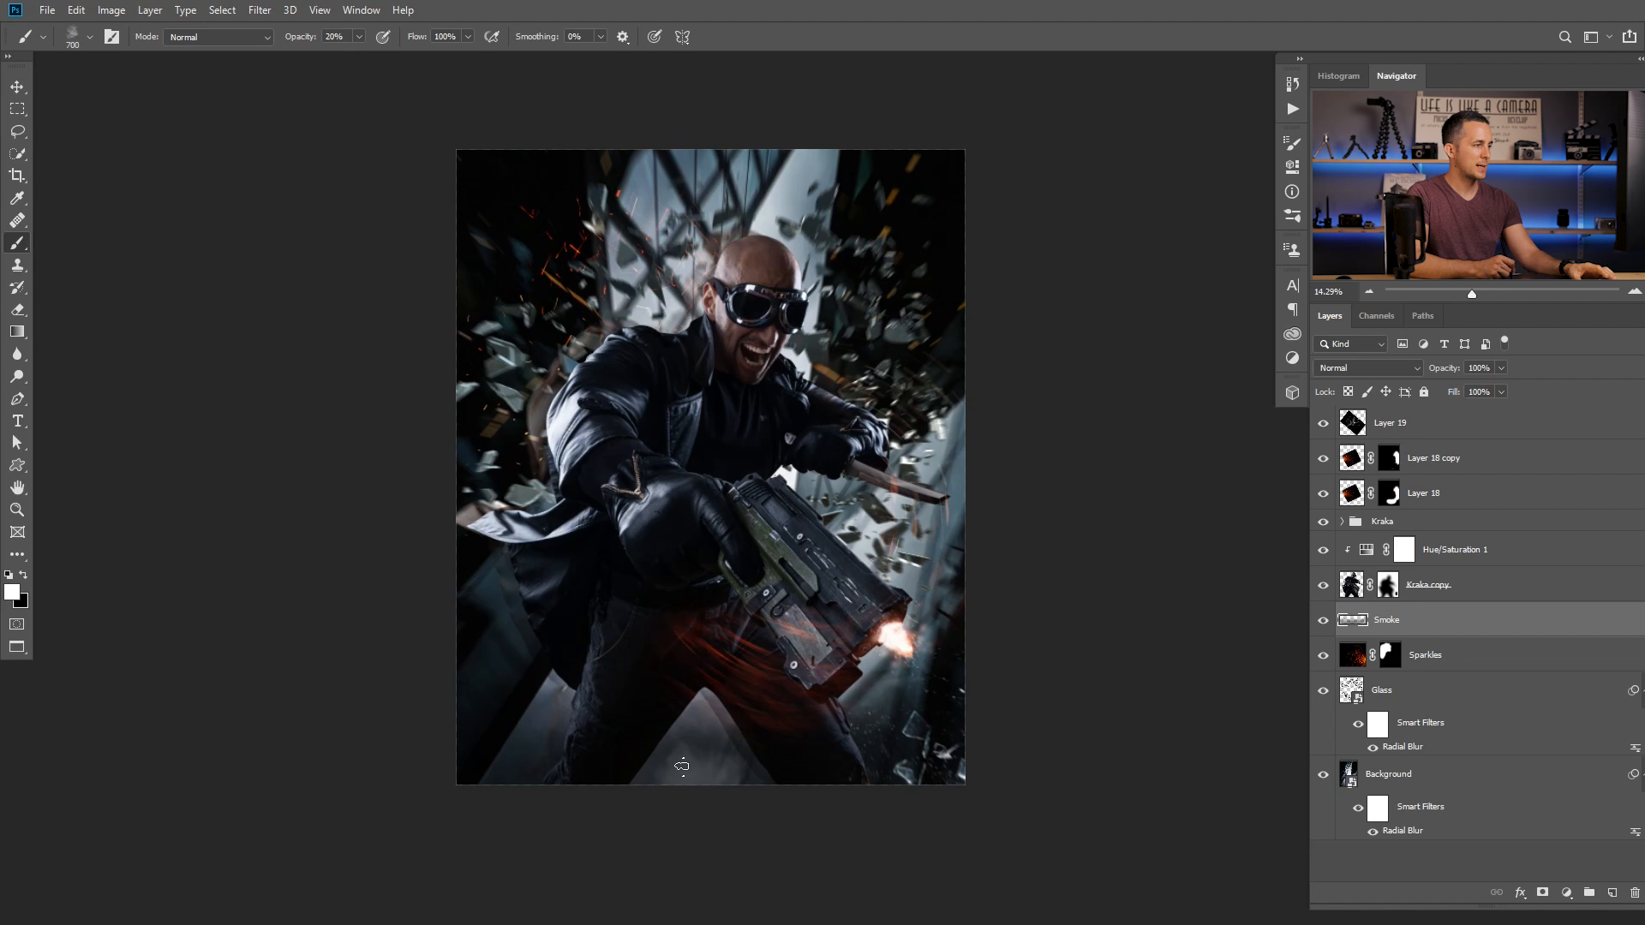
Paint white smoke at 20% opacity with a 1200 px brush around and behind the man's legs
key(bracketright)
key(bracketright)
key(bracketright)
mouse_move(687, 765)
mouse_down()
mouse_move(487, 762)
mouse_move(527, 716)
mouse_move(523, 789)
mouse_up()
mouse_move(568, 665)
mouse_down()
mouse_move(663, 743)
mouse_move(849, 748)
mouse_move(758, 757)
mouse_move(917, 721)
mouse_move(916, 647)
mouse_move(891, 790)
mouse_up()
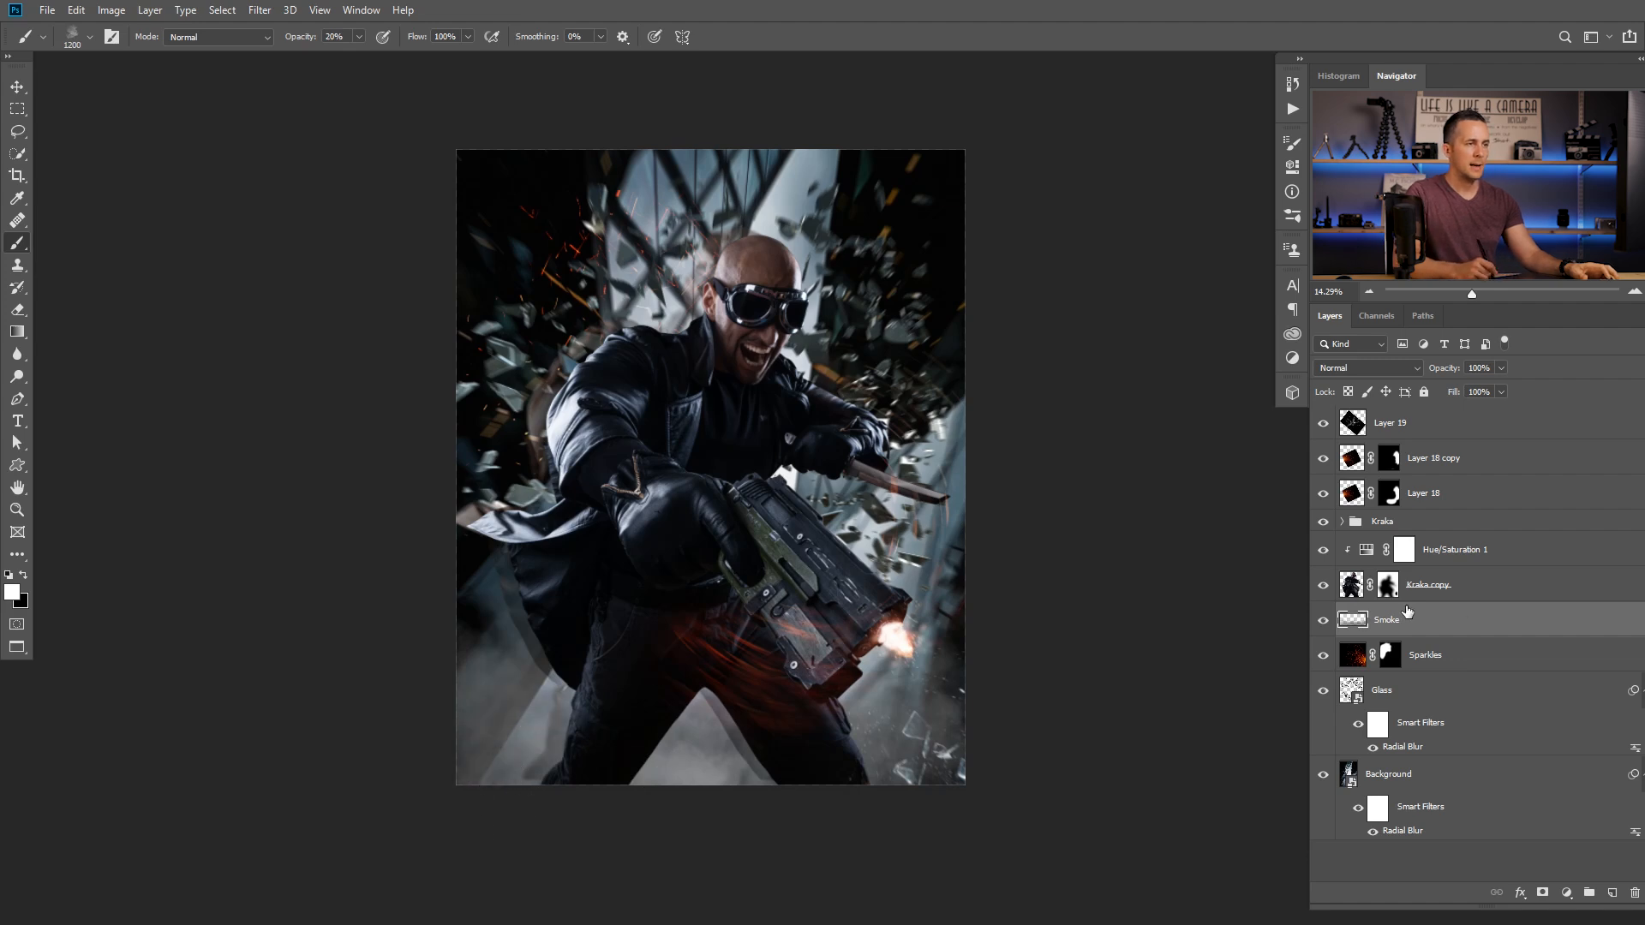
Move the Smoke layer directly beneath the Kraka group and paint more smoke around the man's lower body, enlarging the brush to 1700 px
drag(1375, 587, 1376, 538)
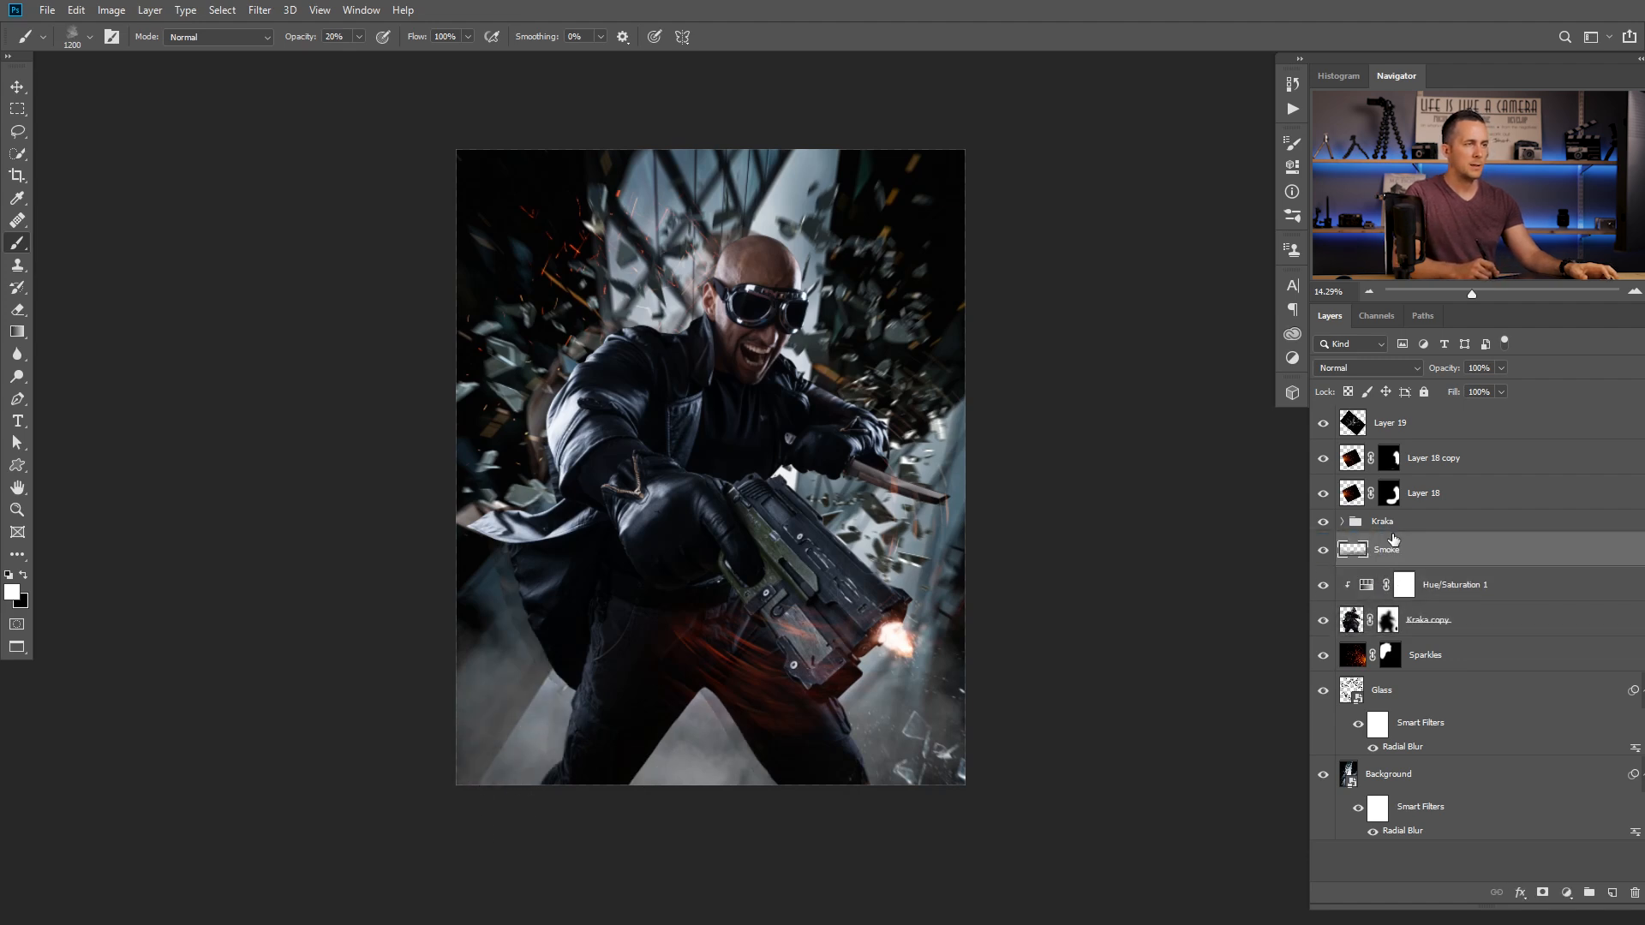
mouse_move(548, 775)
mouse_down()
mouse_move(477, 782)
mouse_move(434, 763)
mouse_move(493, 540)
mouse_up()
key(])
key(])
key(])
key(])
key(])
mouse_move(933, 669)
mouse_down()
mouse_move(923, 581)
mouse_move(951, 505)
mouse_up()
drag(728, 781, 701, 748)
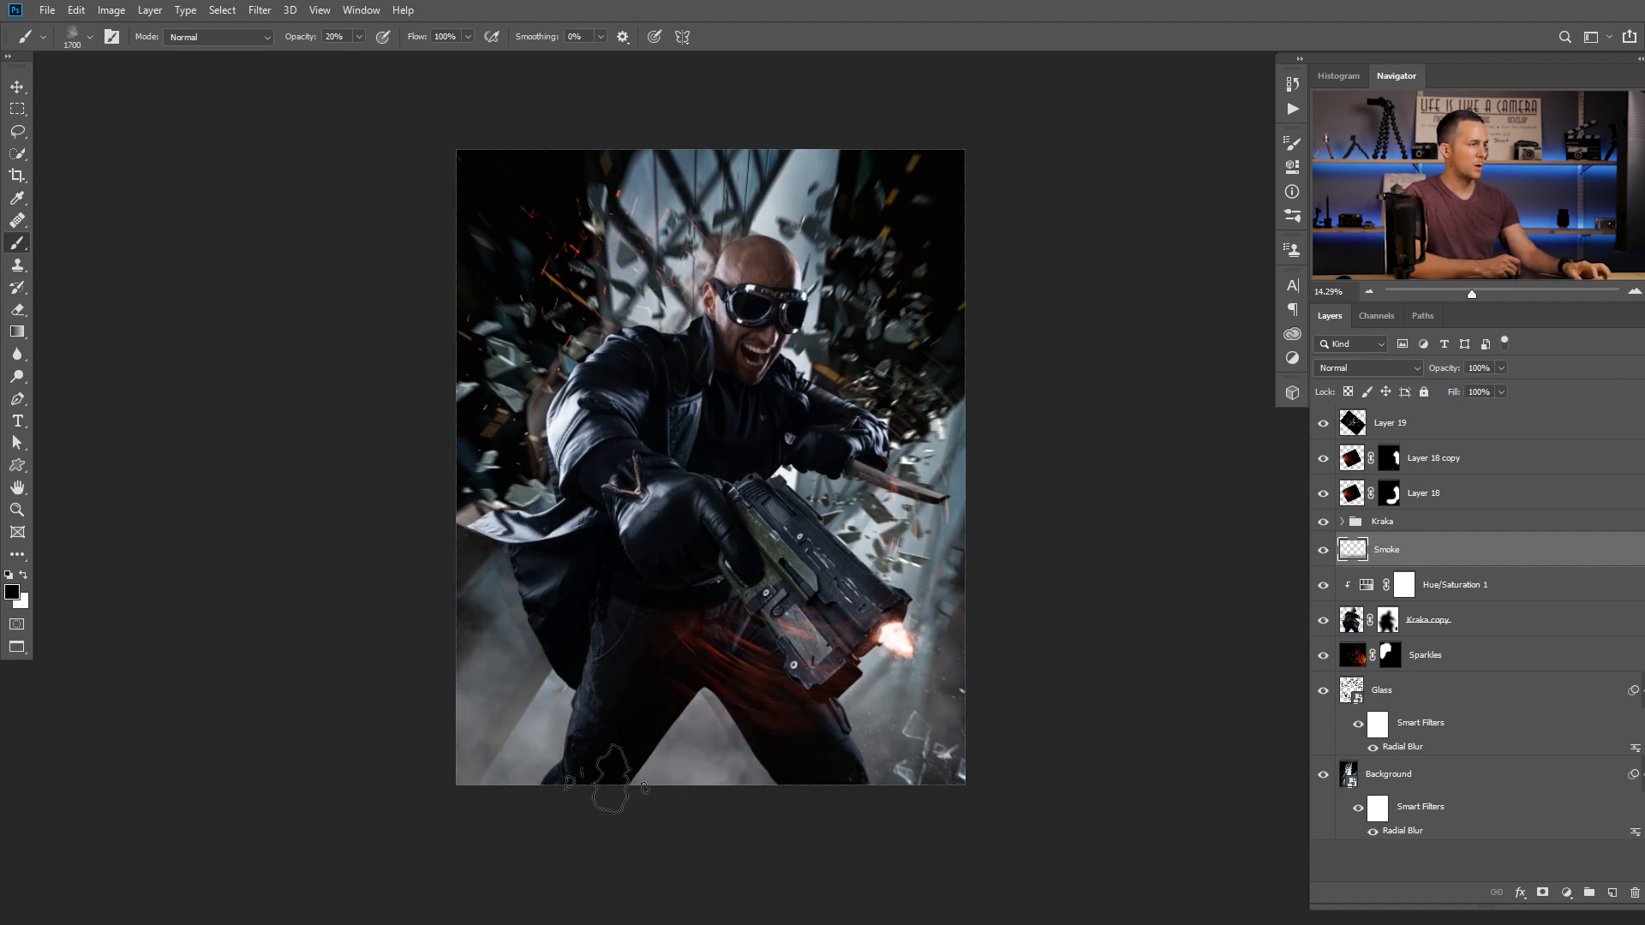
Darken the smoke along the bottom with black strokes at 20% opacity and compare the image with and without the Smoke layer
key(x)
drag(481, 730, 549, 818)
drag(775, 773, 713, 769)
drag(913, 719, 882, 745)
mouse_move(606, 805)
mouse_down()
mouse_move(704, 775)
mouse_move(548, 720)
mouse_move(605, 768)
mouse_up()
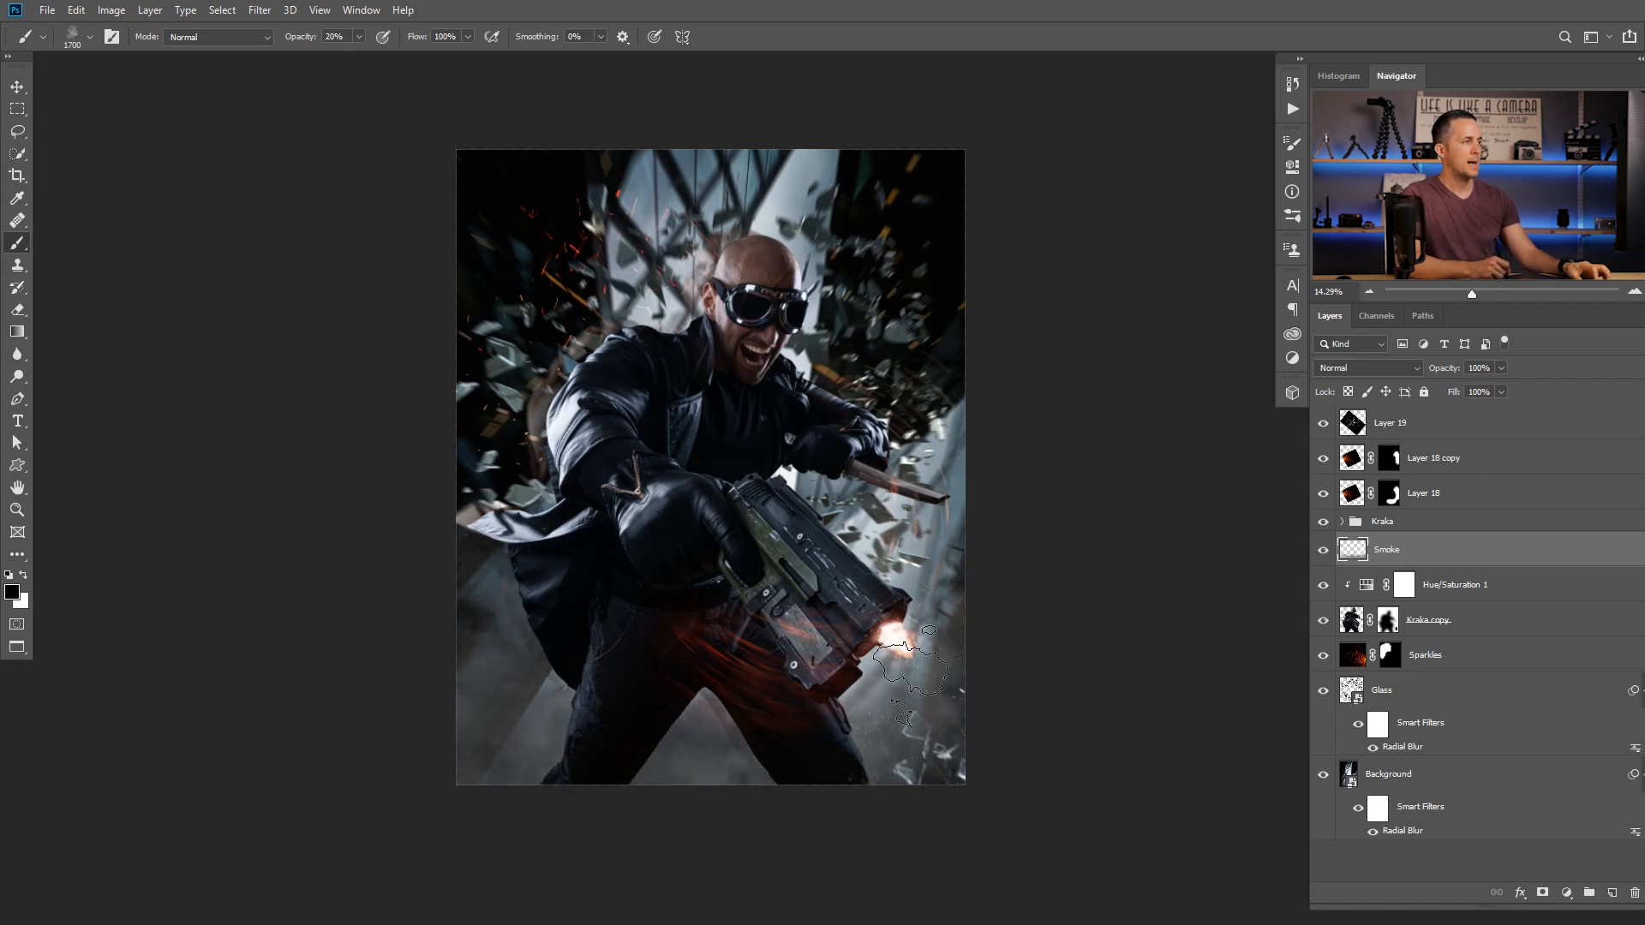
click(1323, 551)
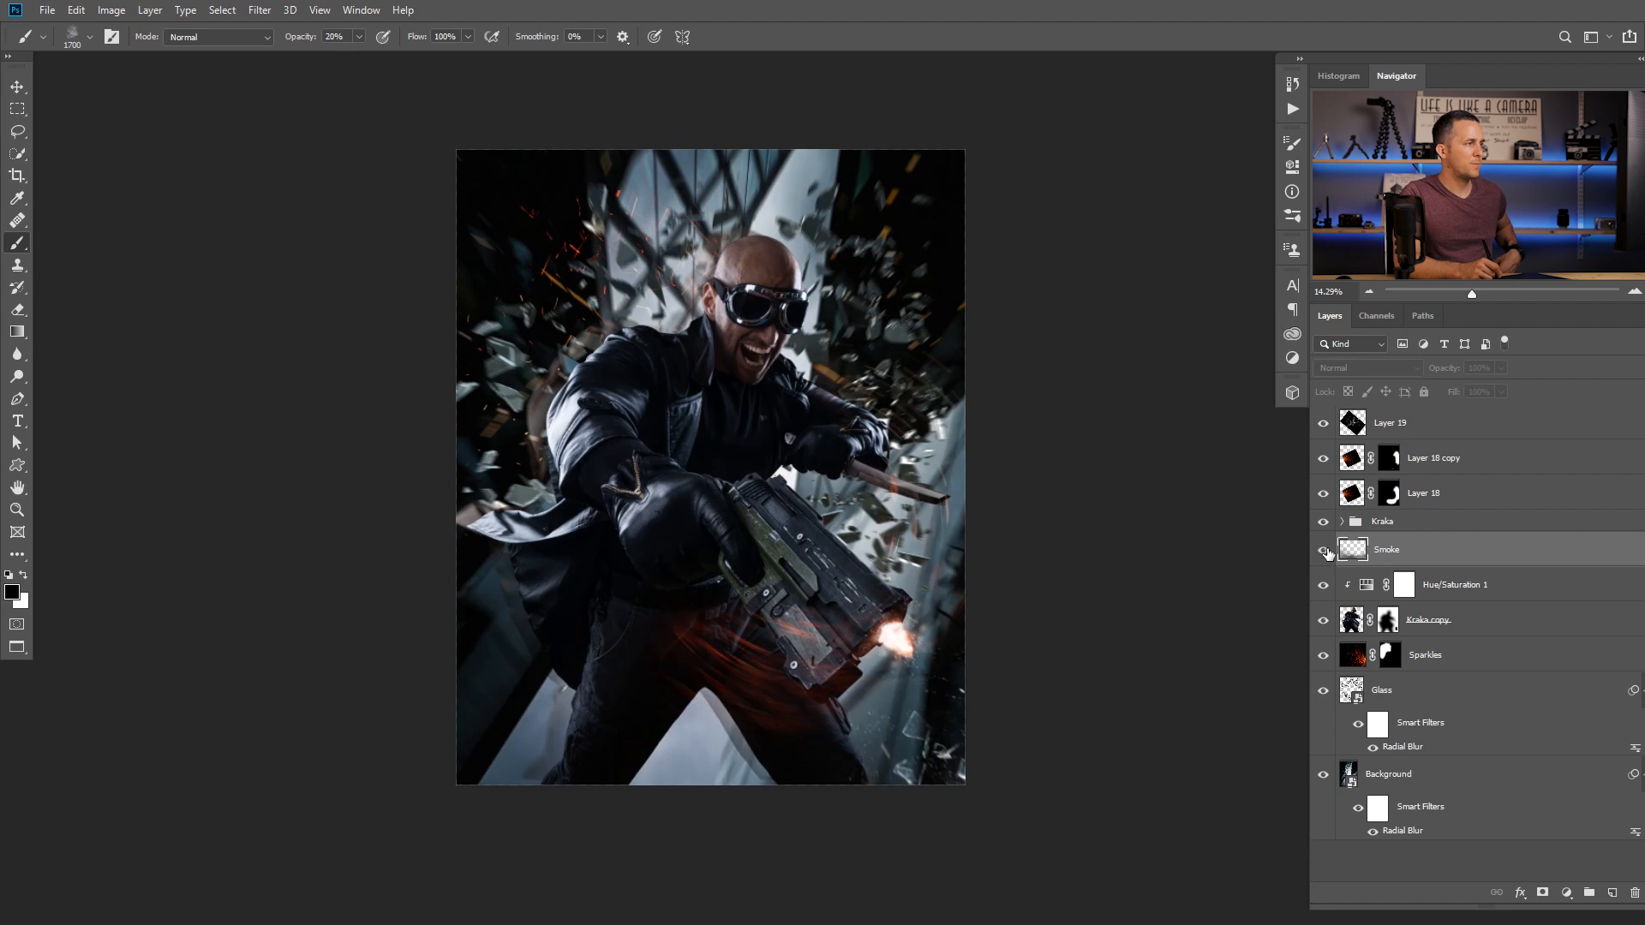
click(1323, 551)
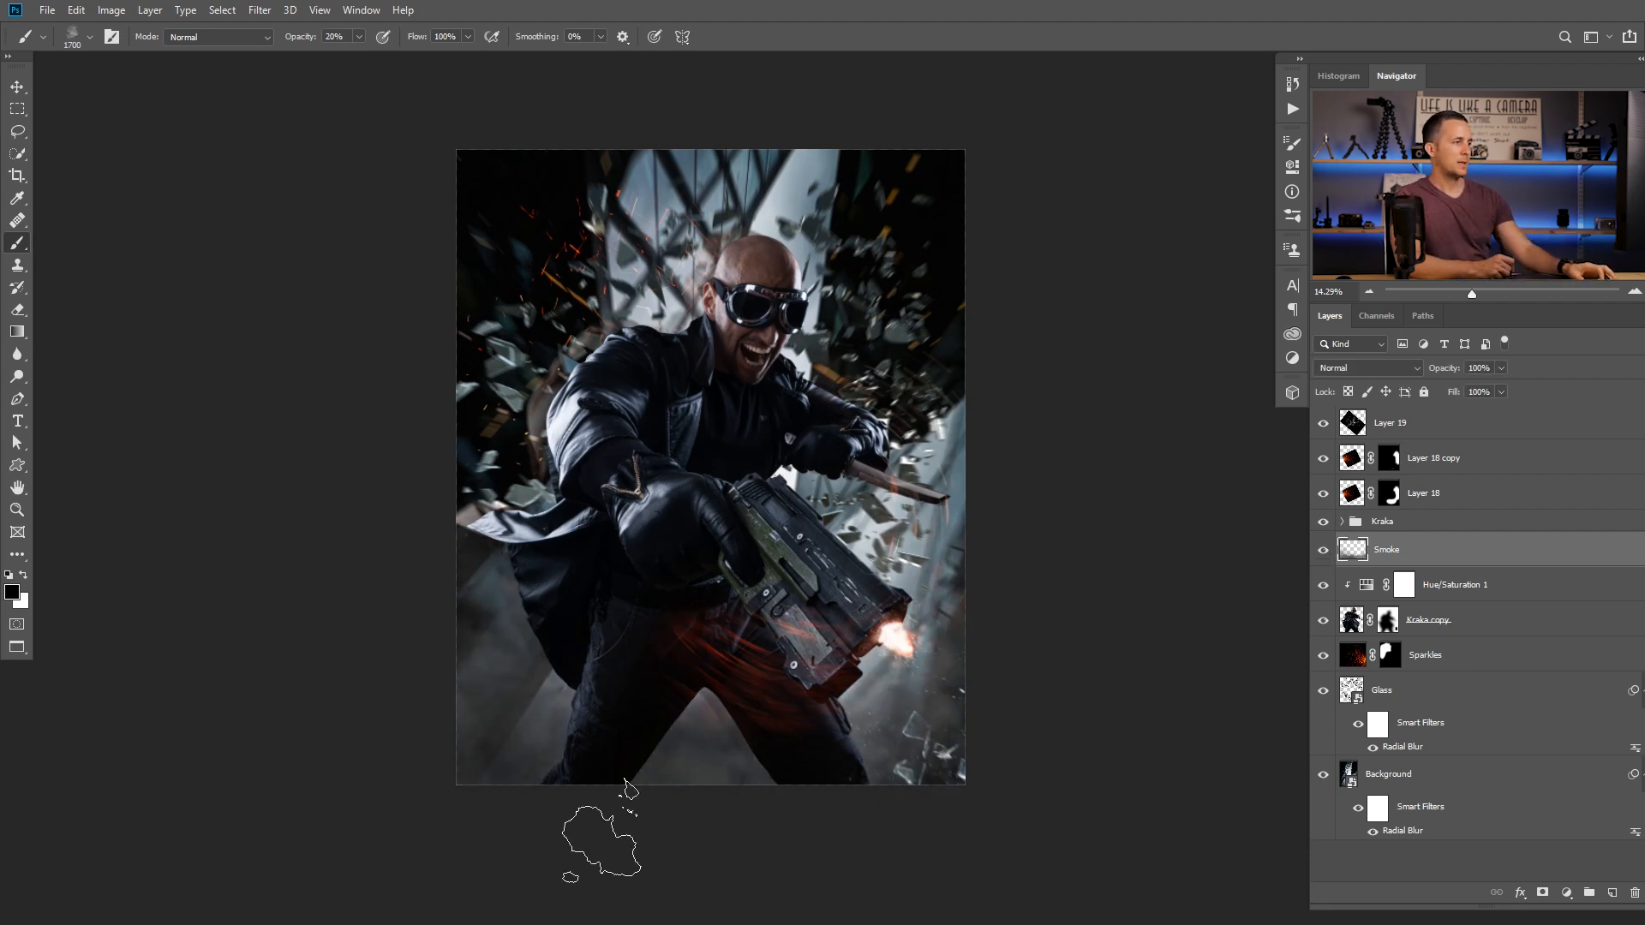
Paint extra white smoke beside the lower edge of the man's coat, reducing the brush to 1000 px
drag(802, 666, 820, 711)
key(x)
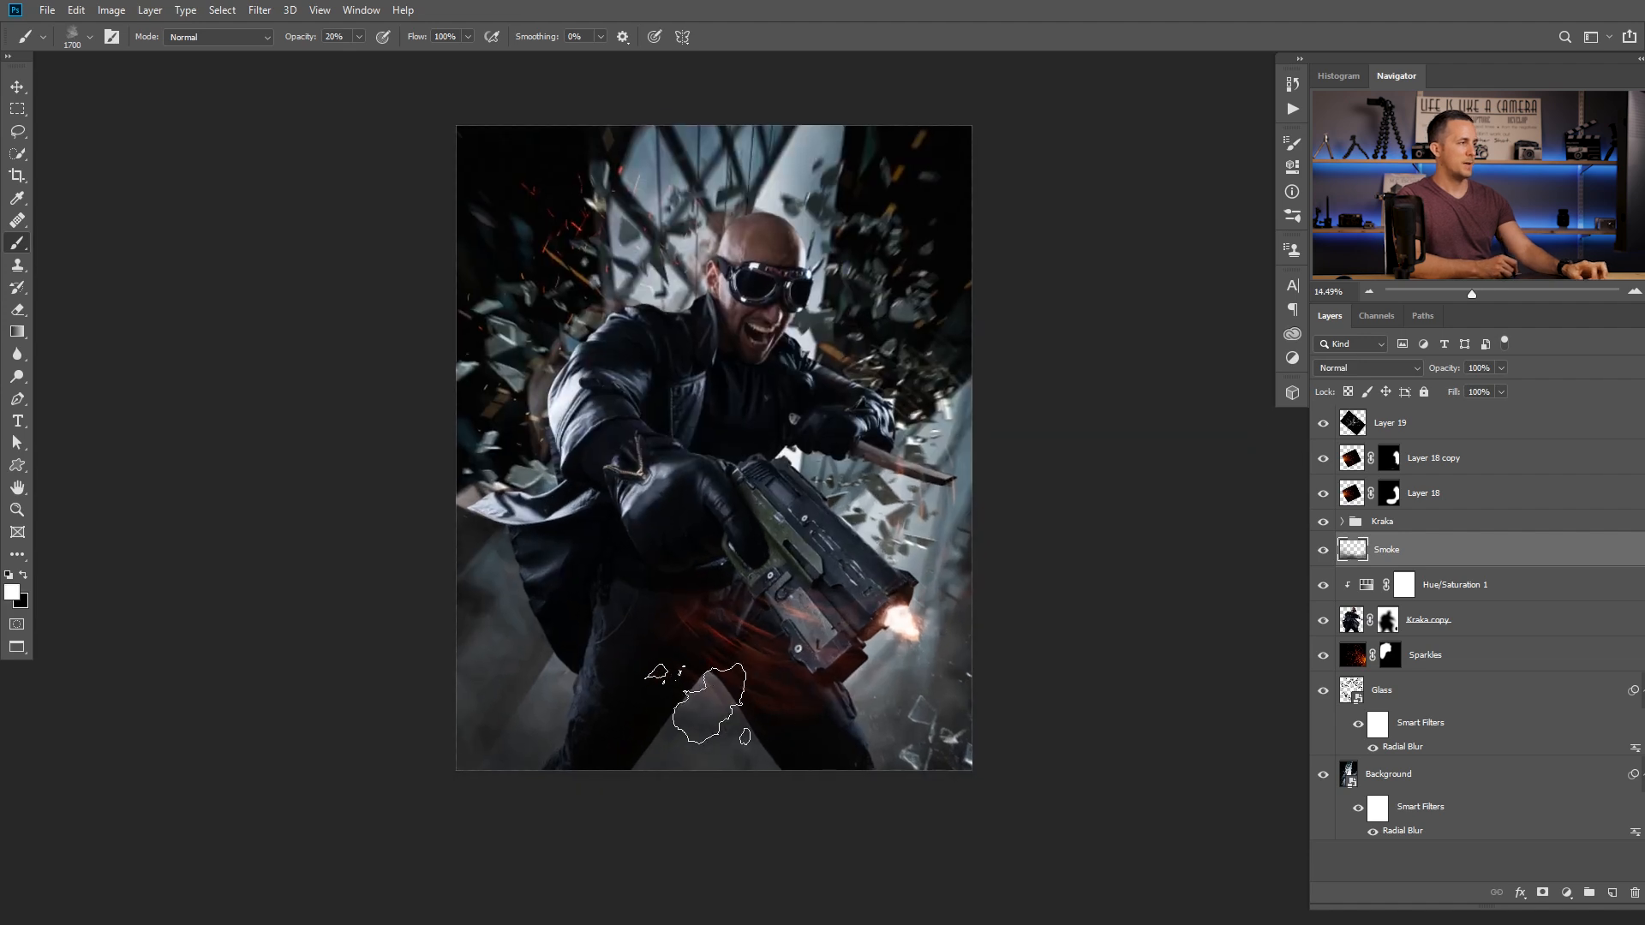
click(514, 668)
key(bracketleft)
key(bracketleft)
key(bracketleft)
key(bracketleft)
key(bracketleft)
key(bracketleft)
key(bracketleft)
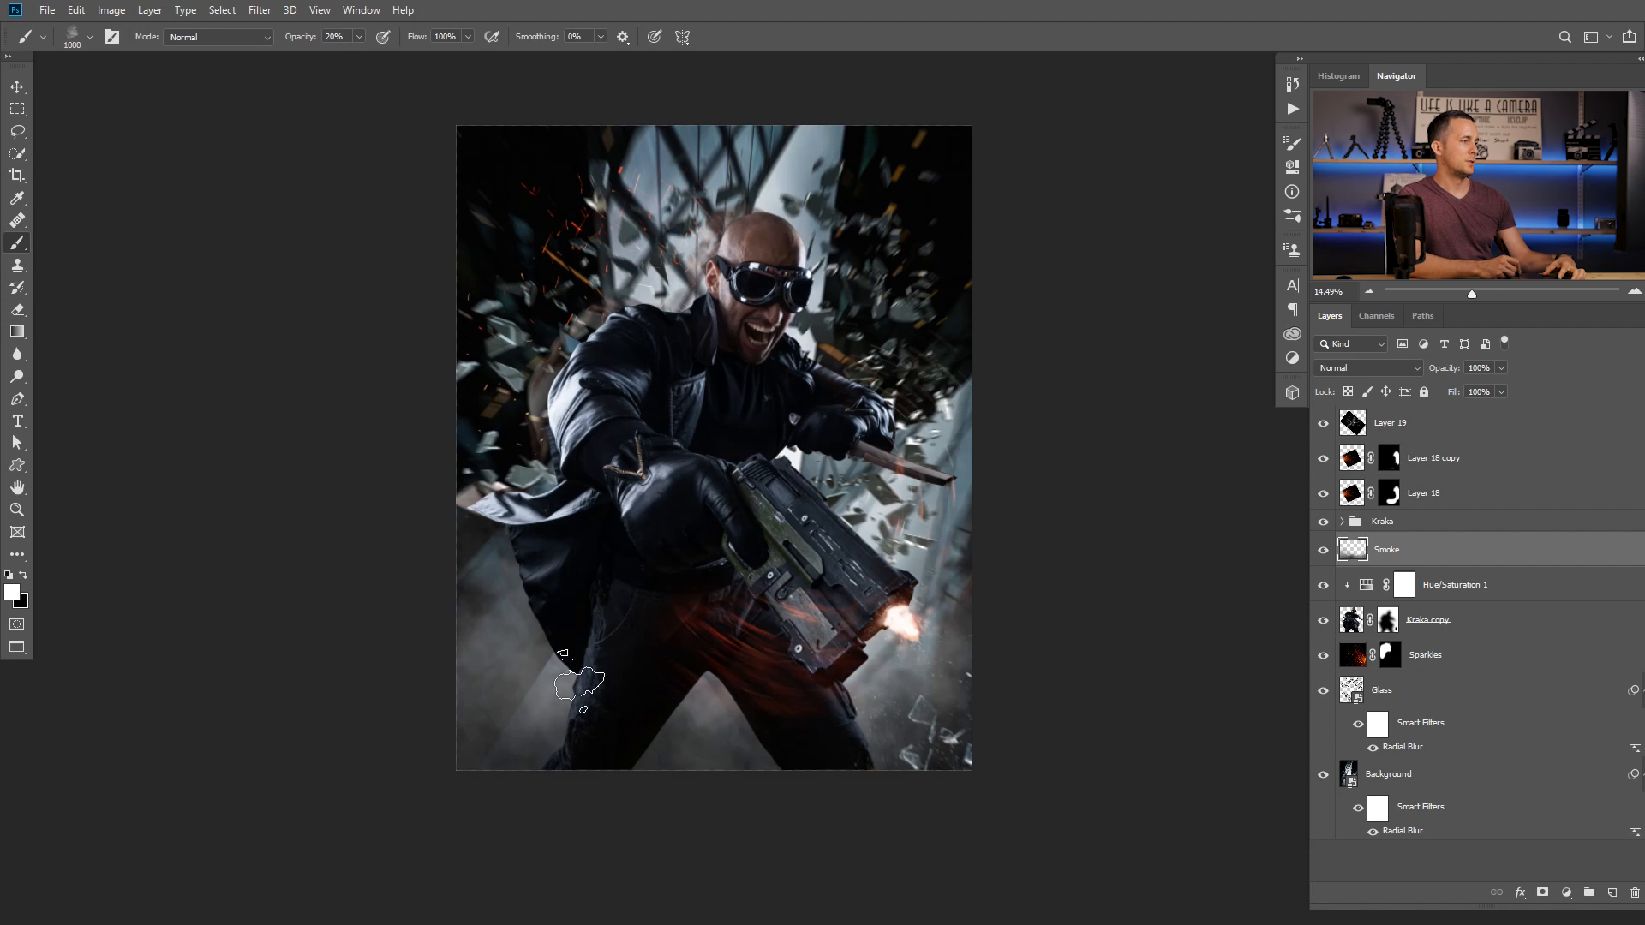
click(555, 685)
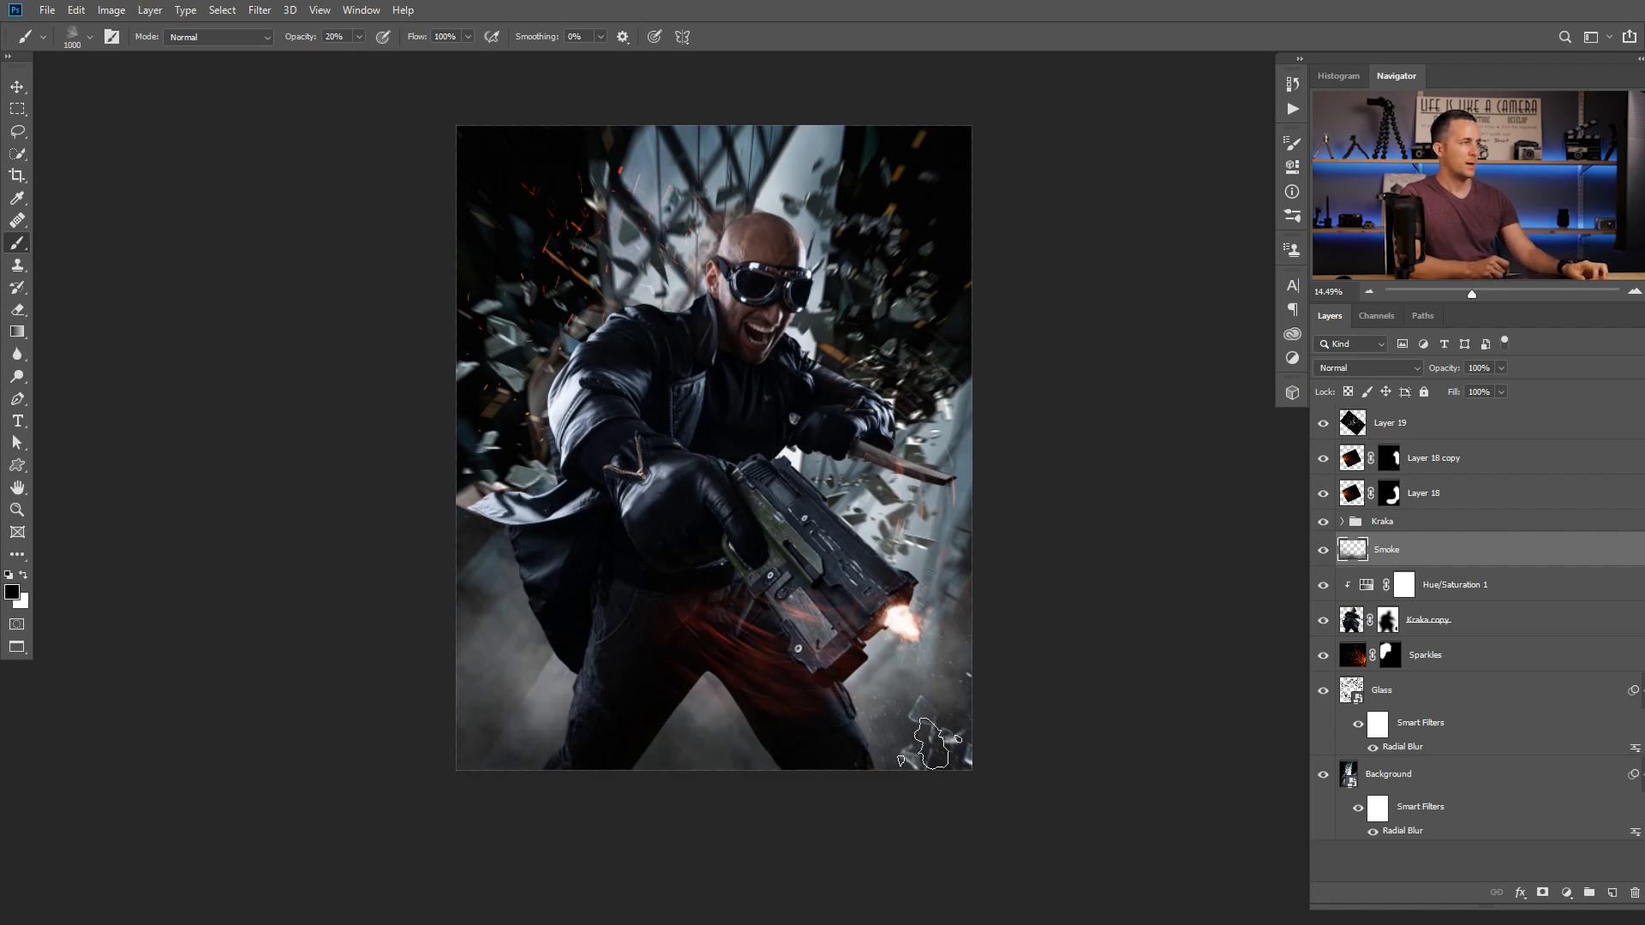
Paste the blue cloud texture above Layer 19, rotate it -90°, scale it to 157.31% and position it over the whole canvas
drag(844, 638, 828, 636)
drag(803, 573, 810, 639)
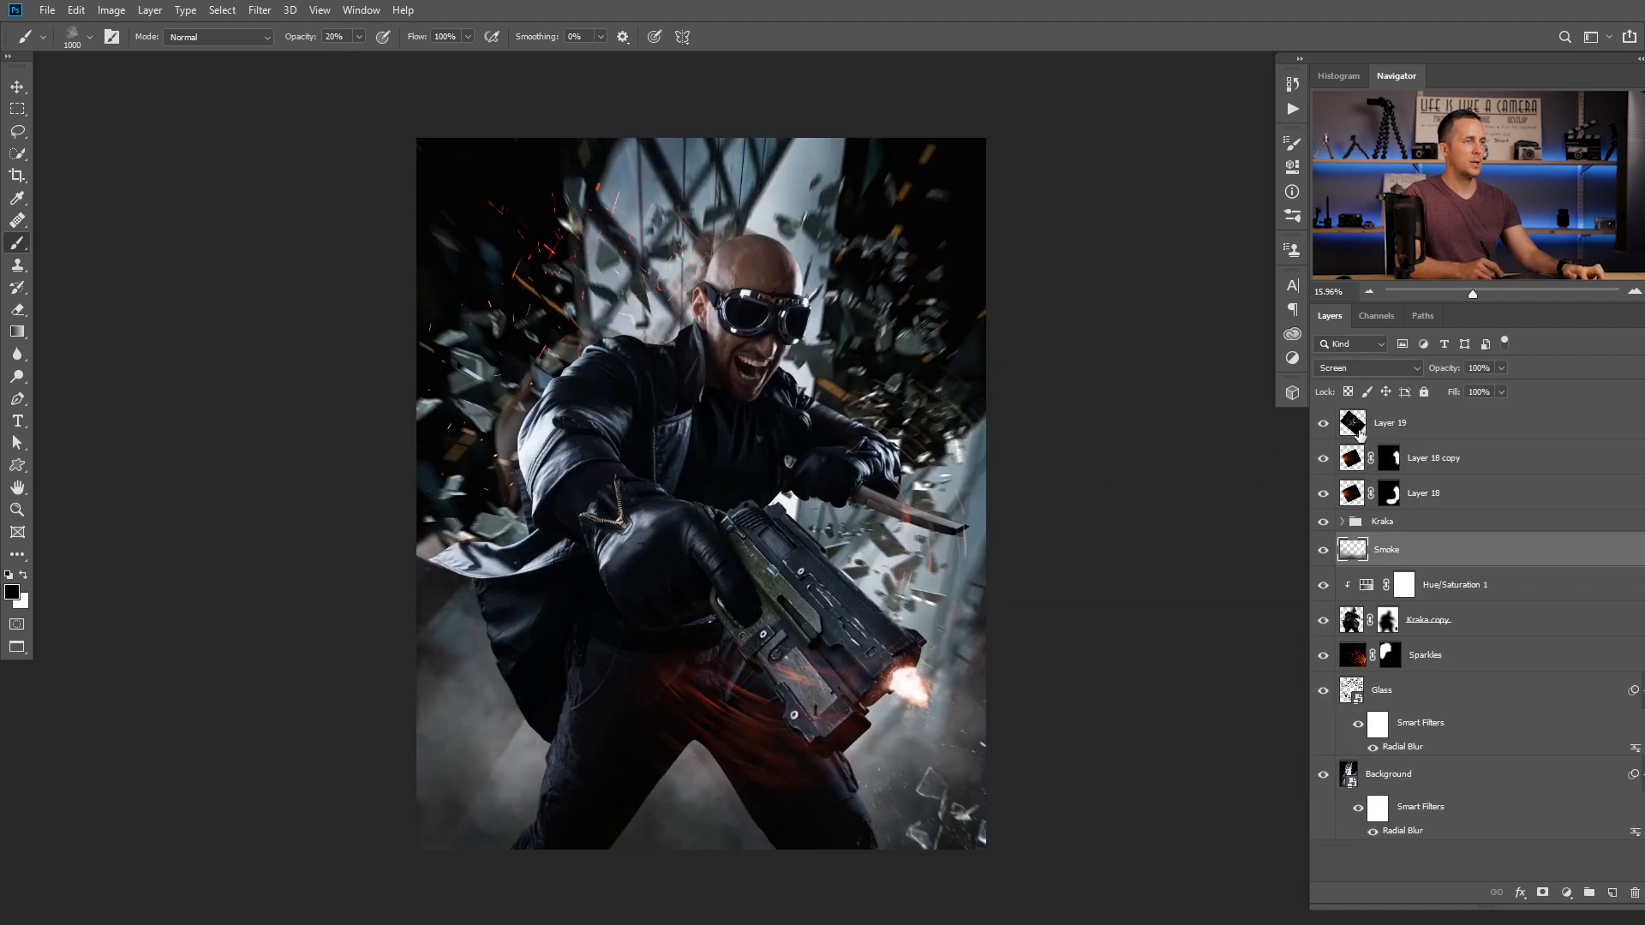
click(1361, 431)
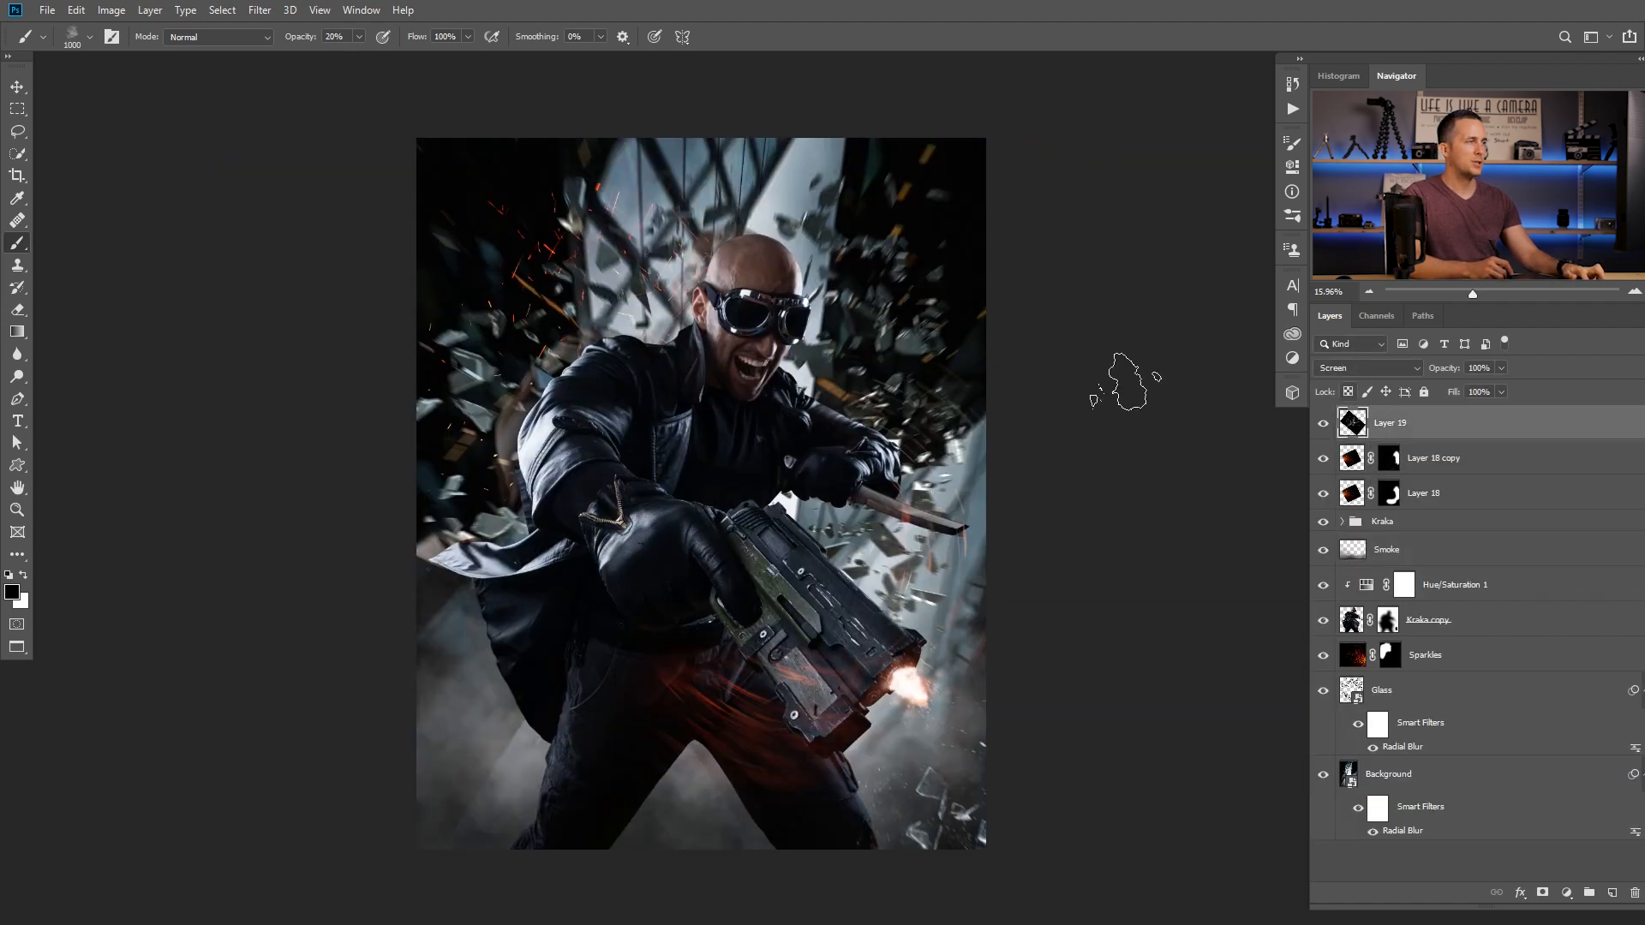
key(ctrl+v)
key(ctrl+t)
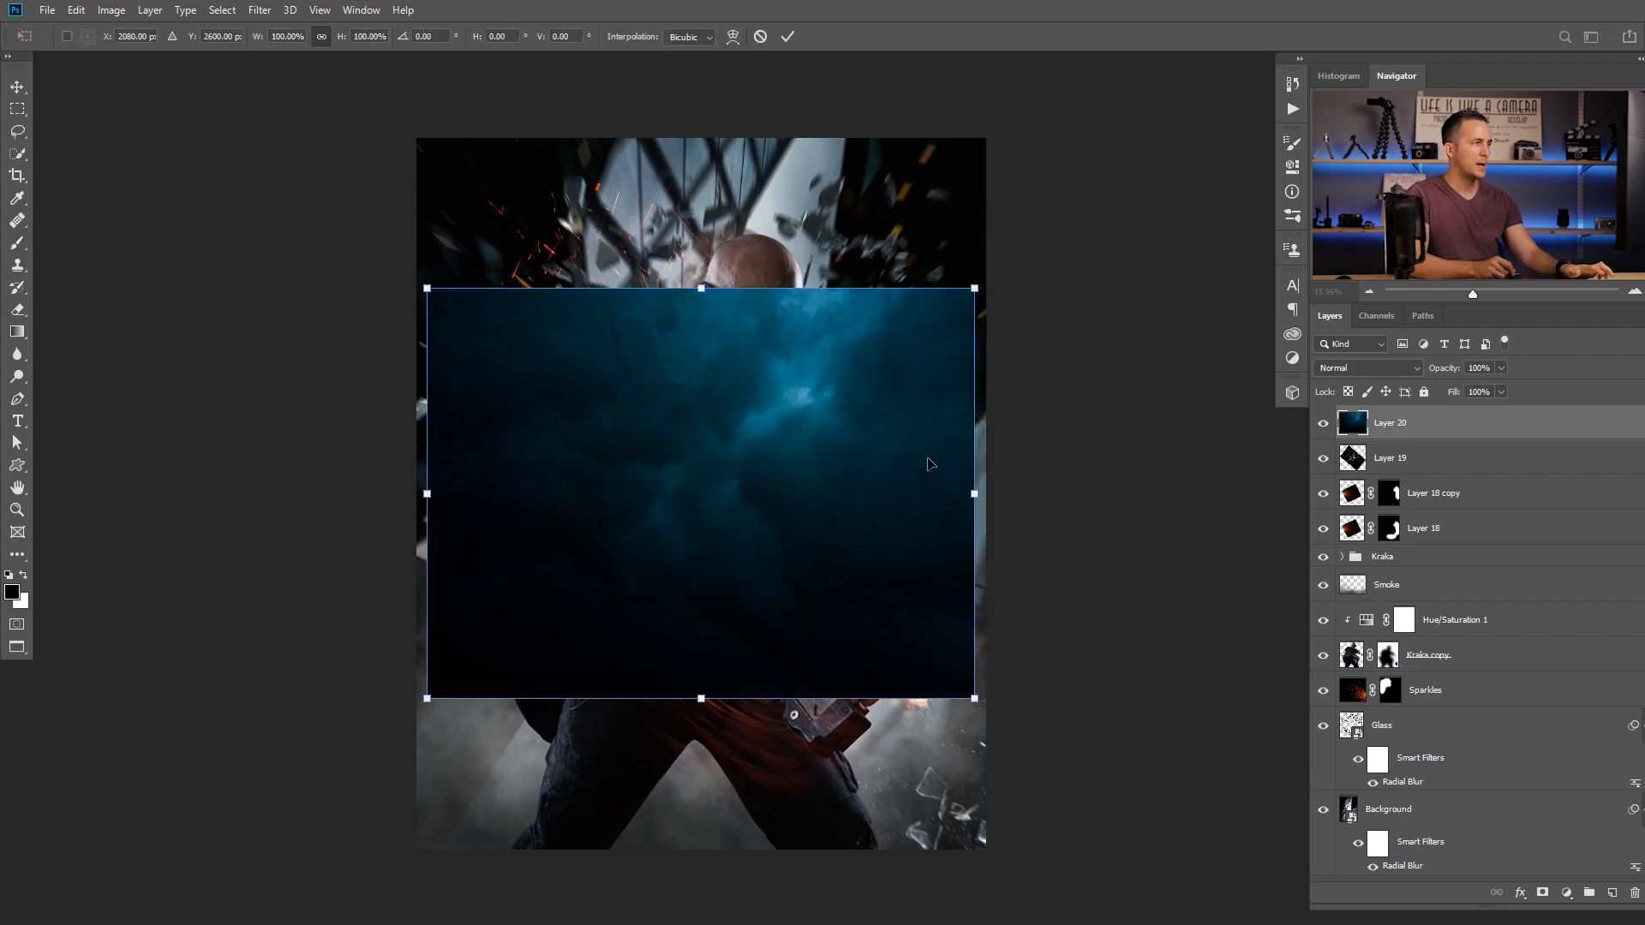
drag(998, 458, 724, 251)
drag(903, 220, 1101, 113)
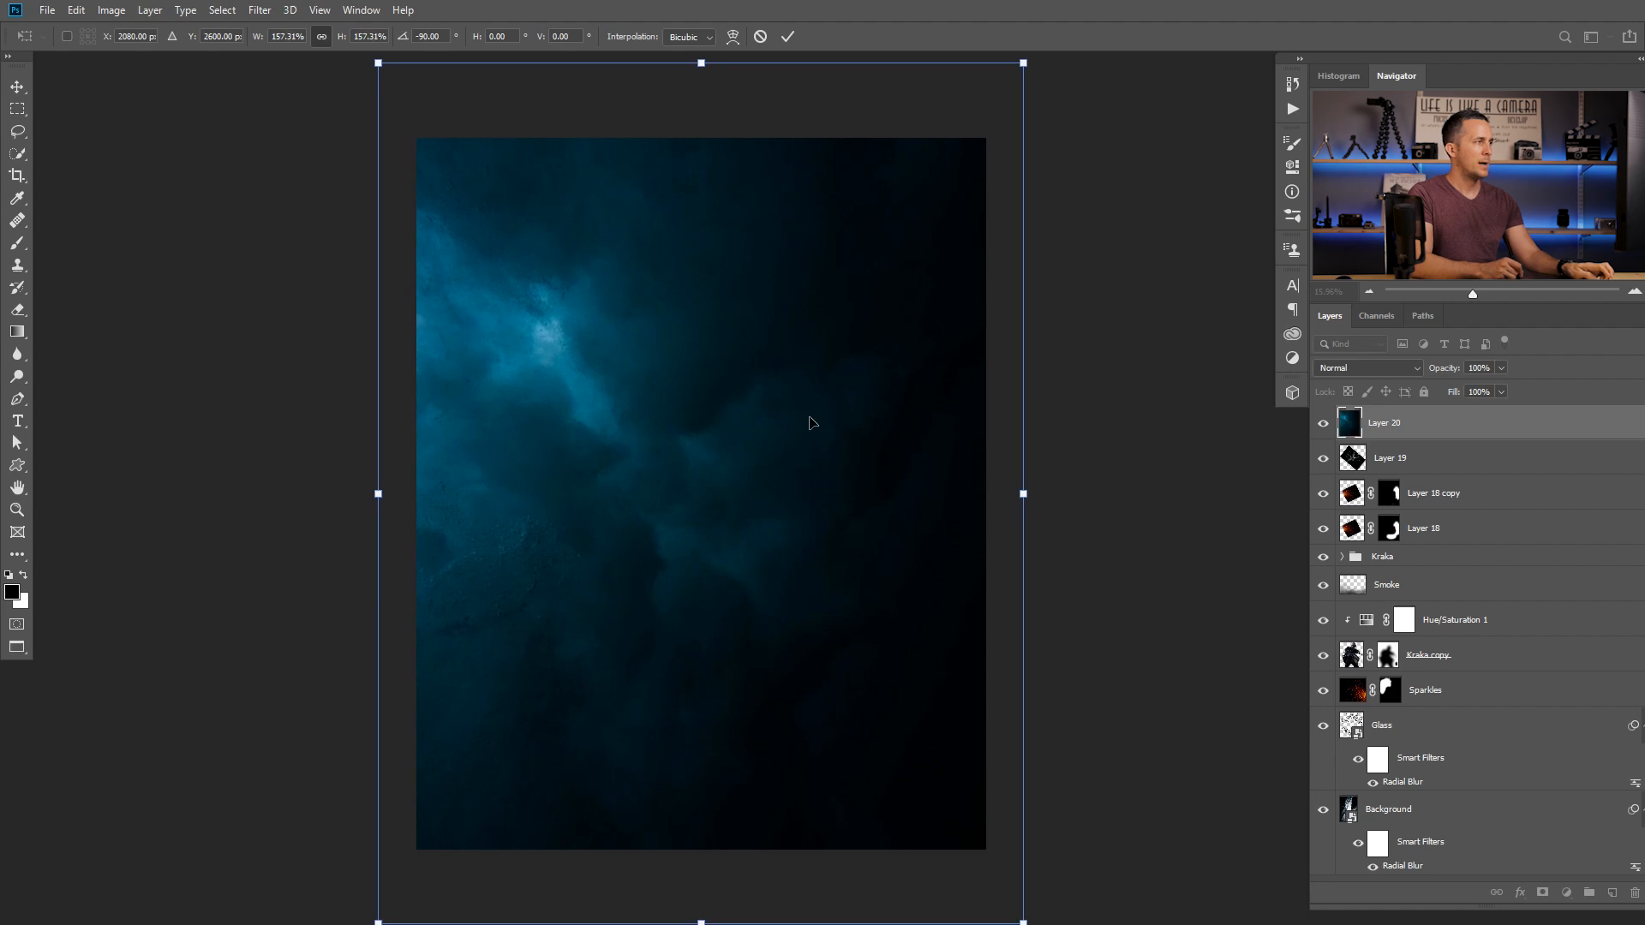
drag(812, 423, 809, 350)
key(Return)
key(b)
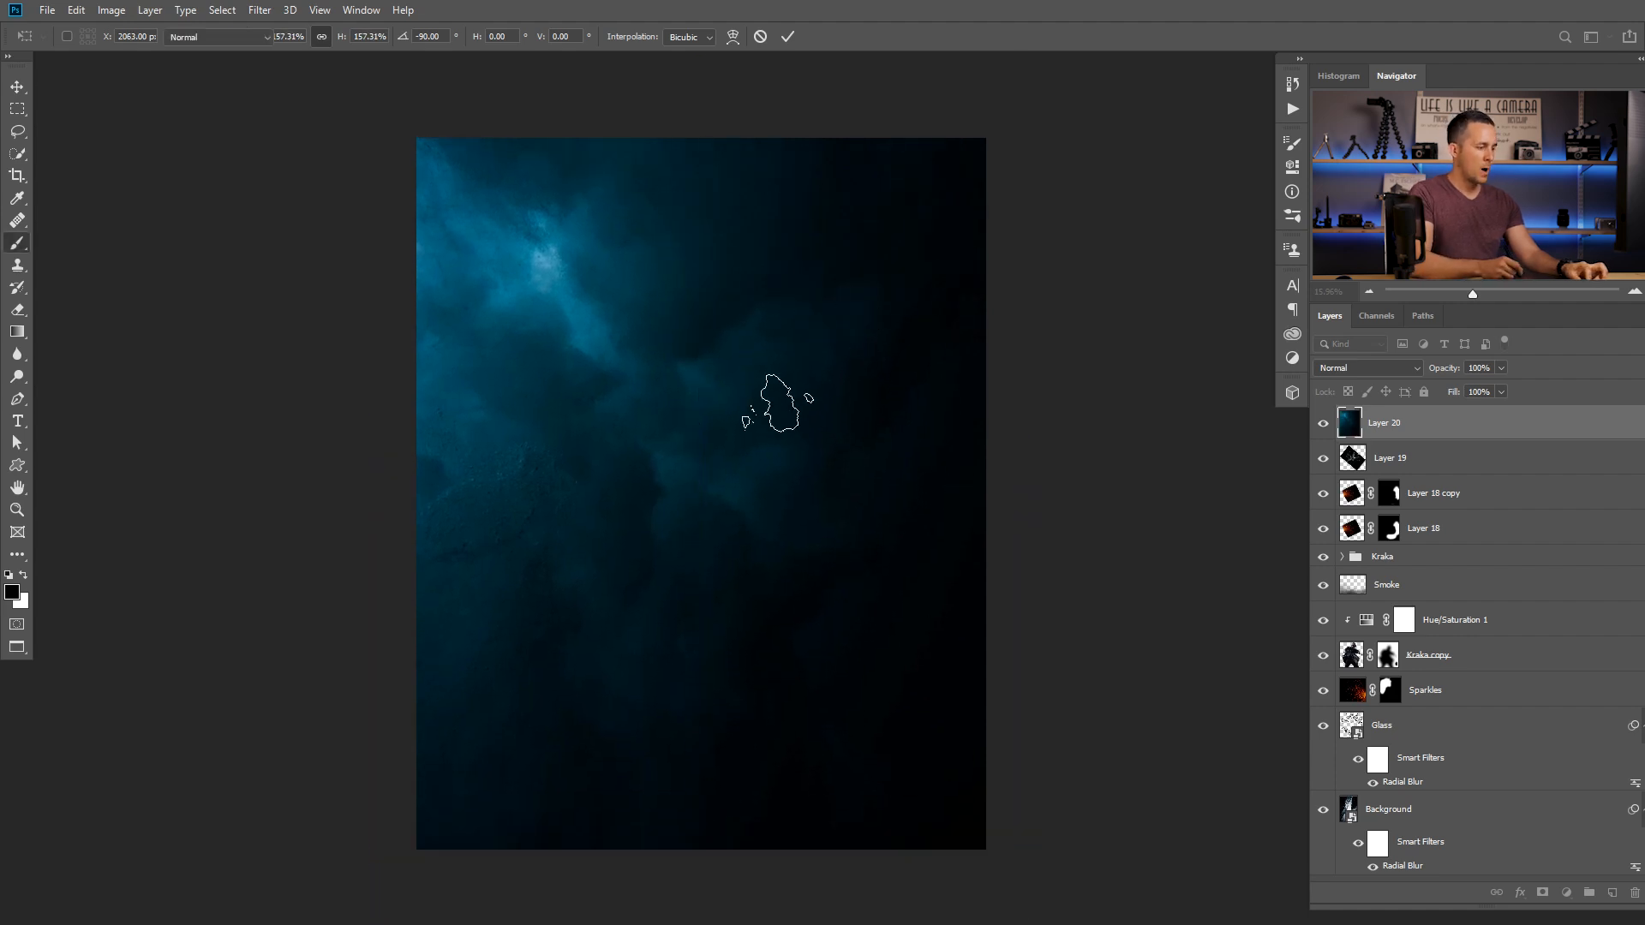
key(v)
drag(717, 466, 716, 470)
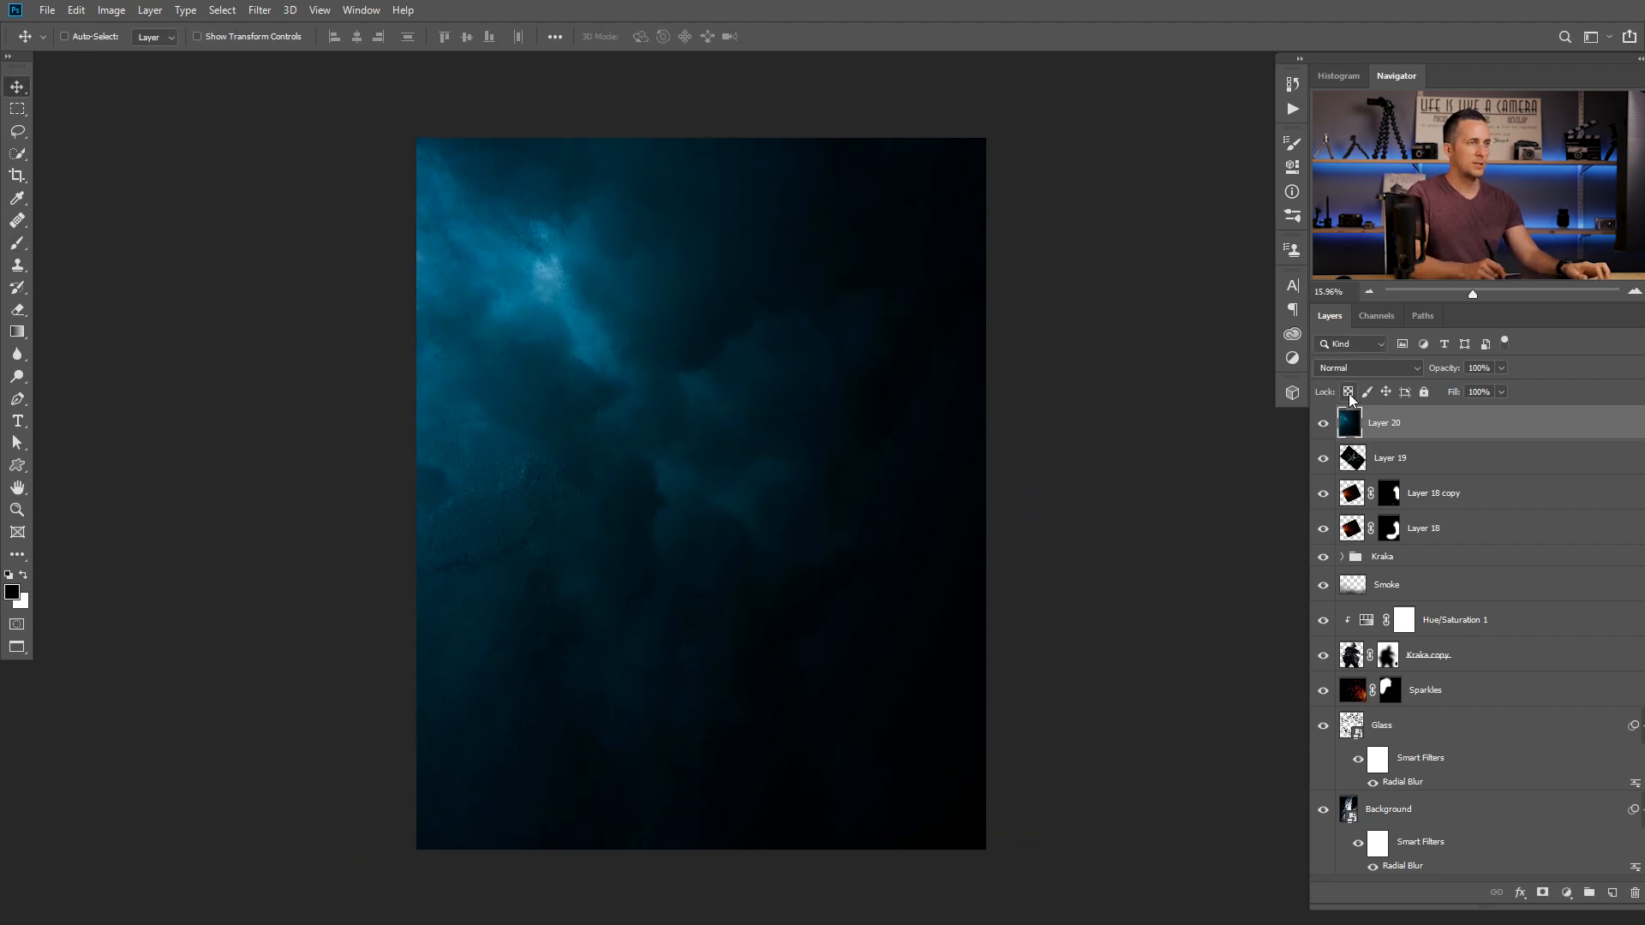
Set the cloud texture layer's blend mode to Screen, desaturate it and fine-tune its position
click(1362, 367)
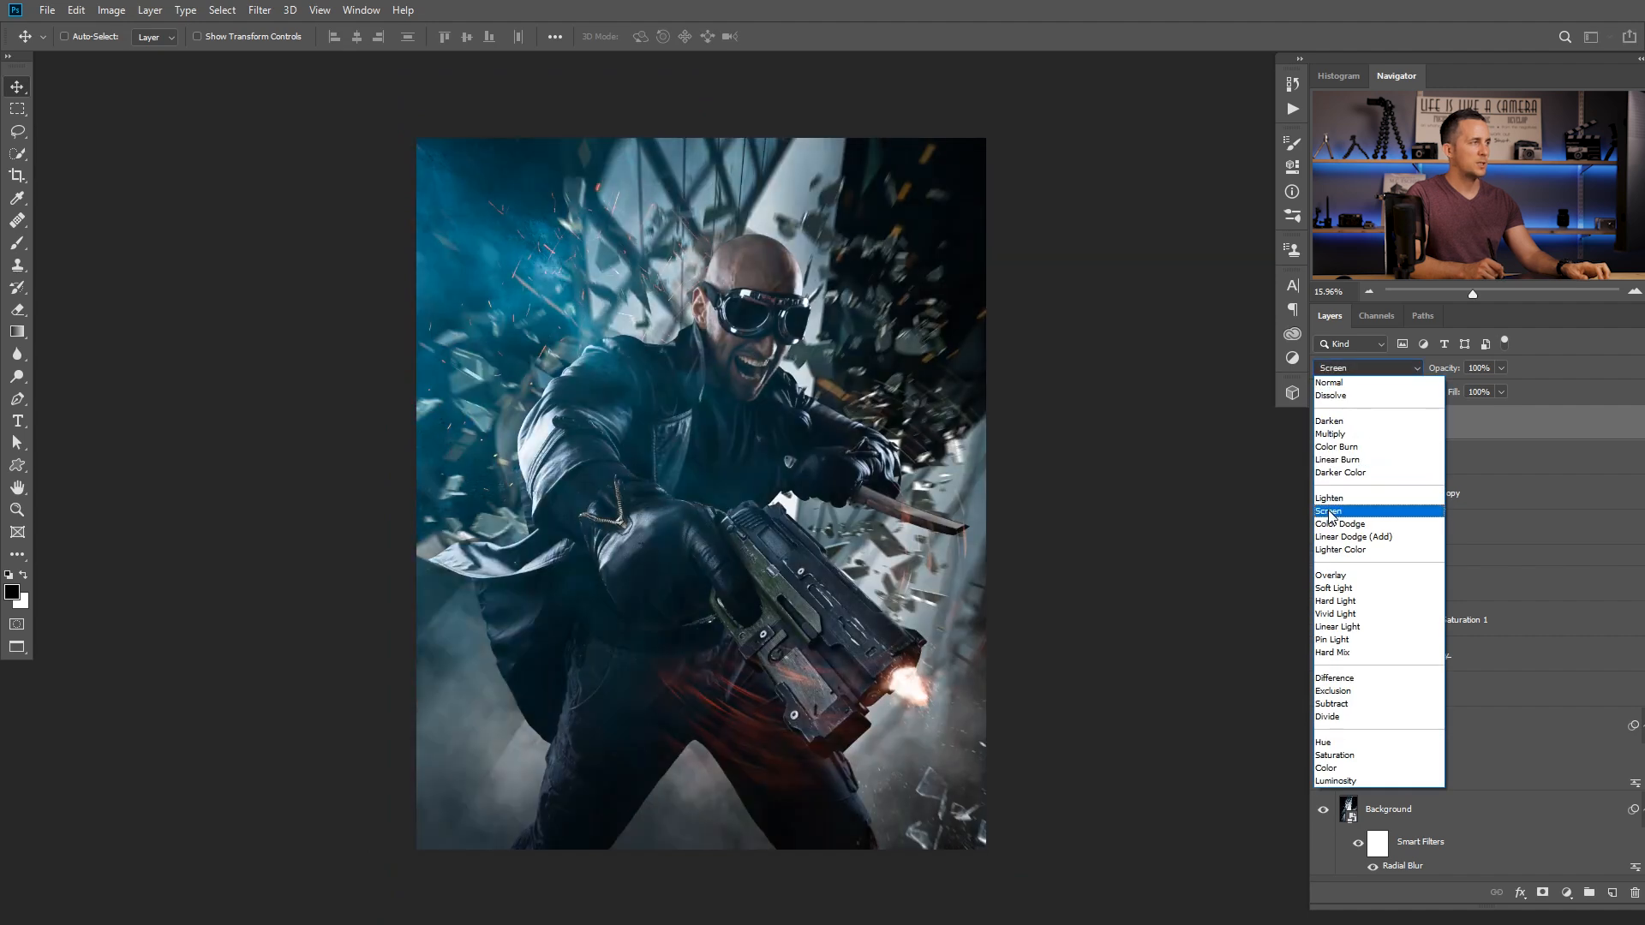
click(1331, 512)
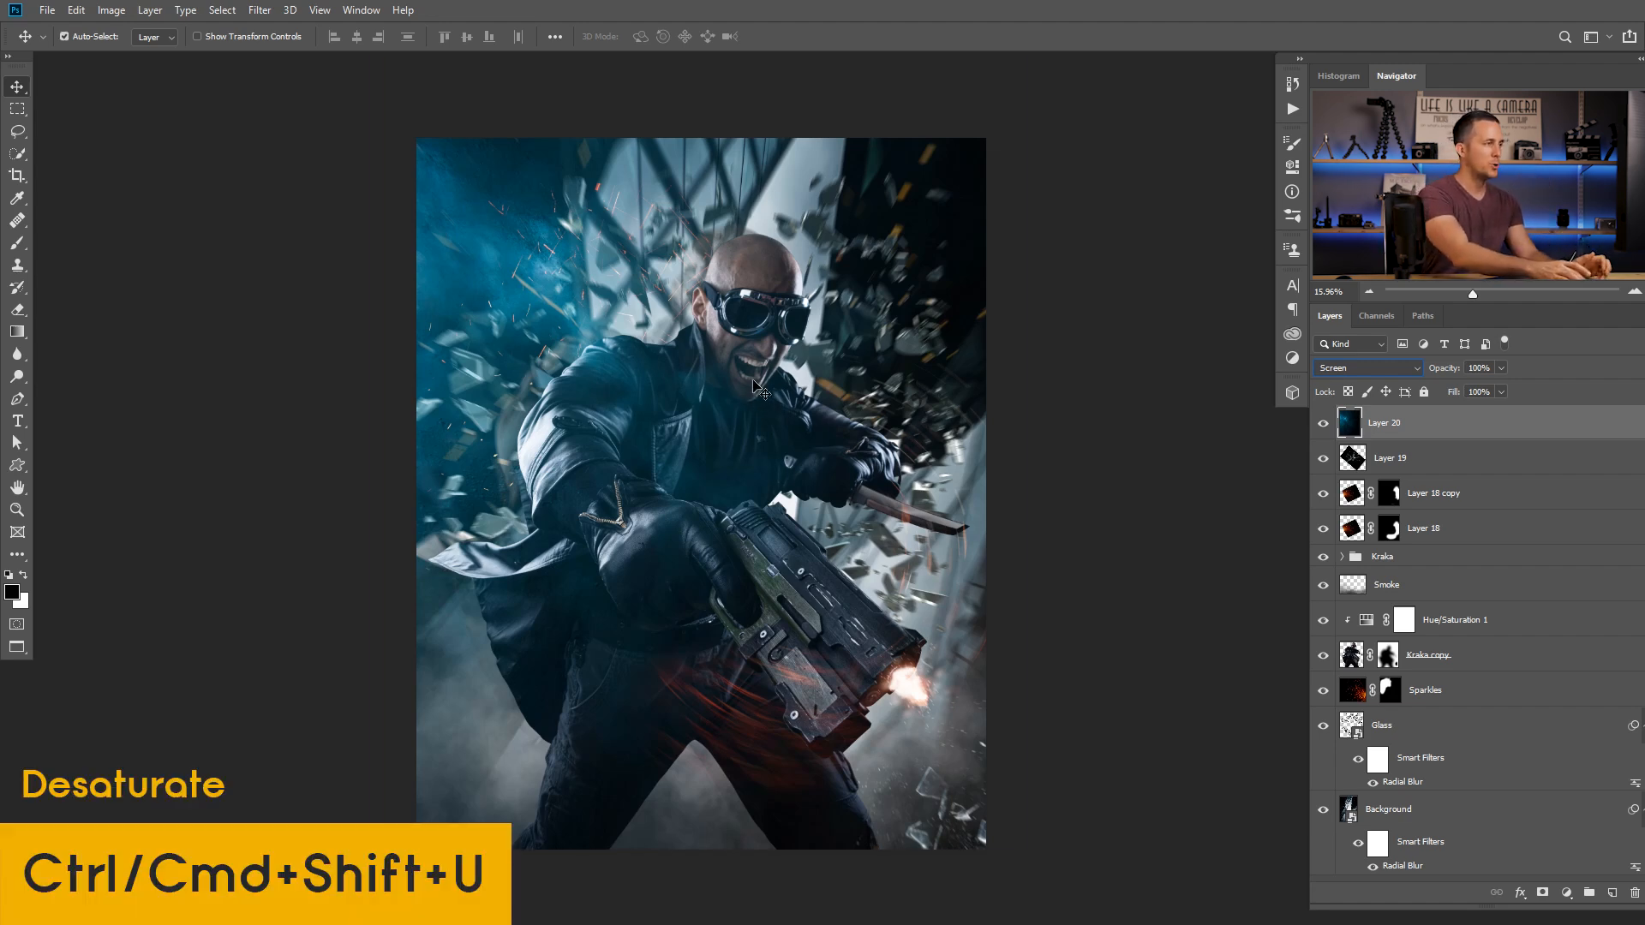
key(ctrl+shift+u)
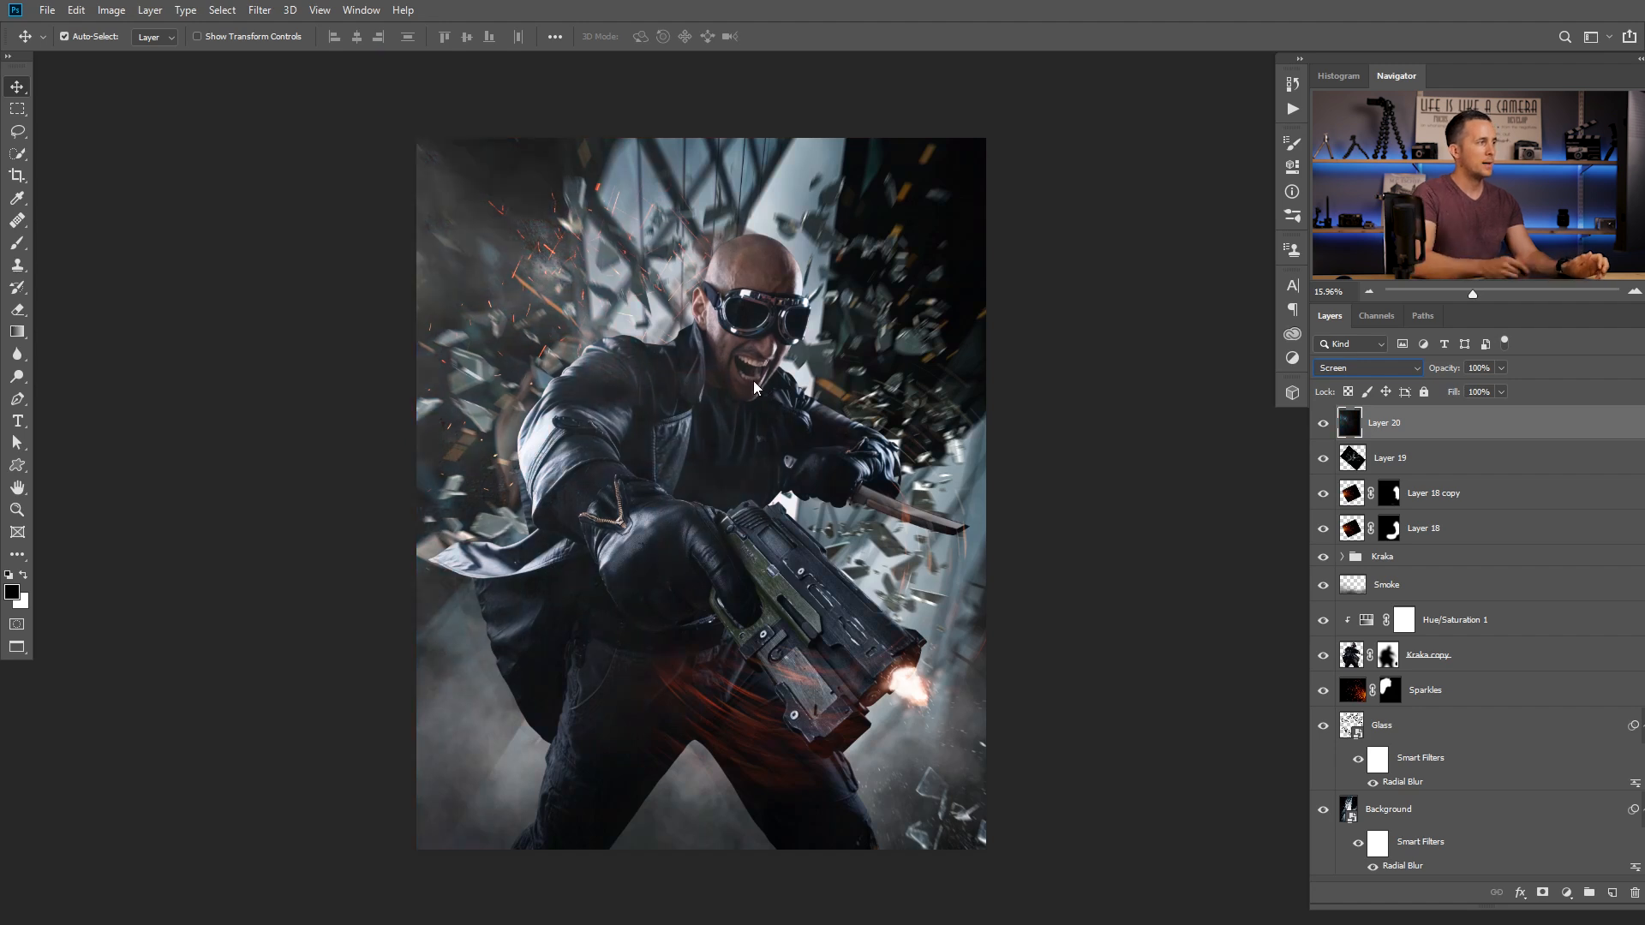
mouse_move(714, 468)
mouse_down()
mouse_move(730, 451)
mouse_move(718, 467)
mouse_up()
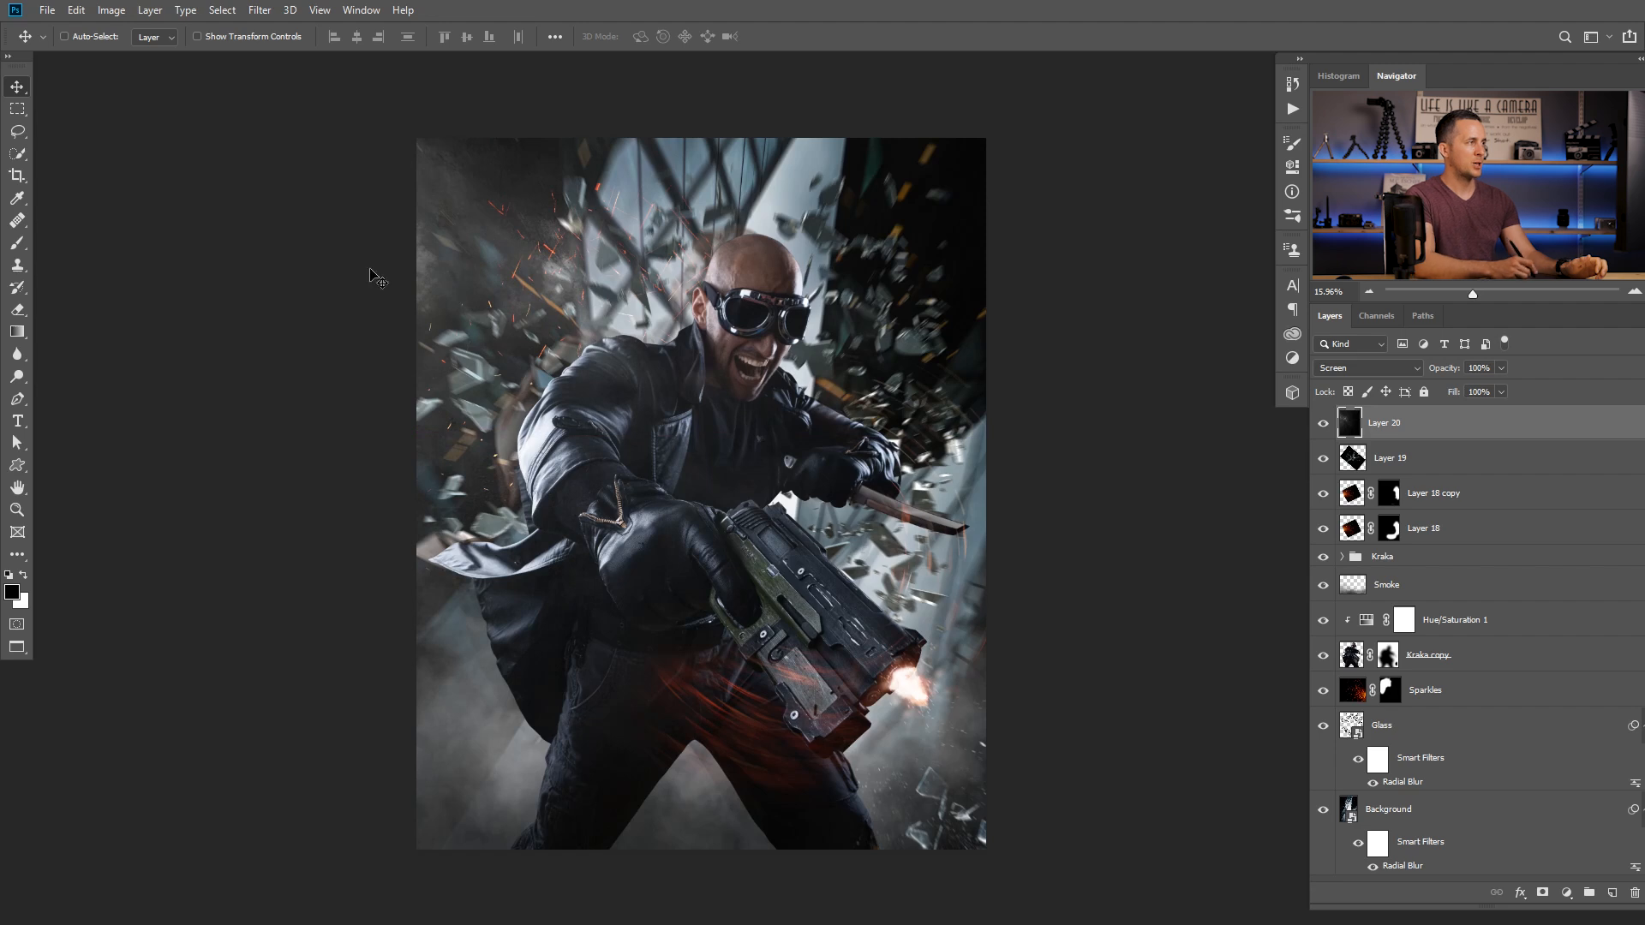
Compare the image with and without the cloud texture layer and undo the texture's desaturation
click(1323, 424)
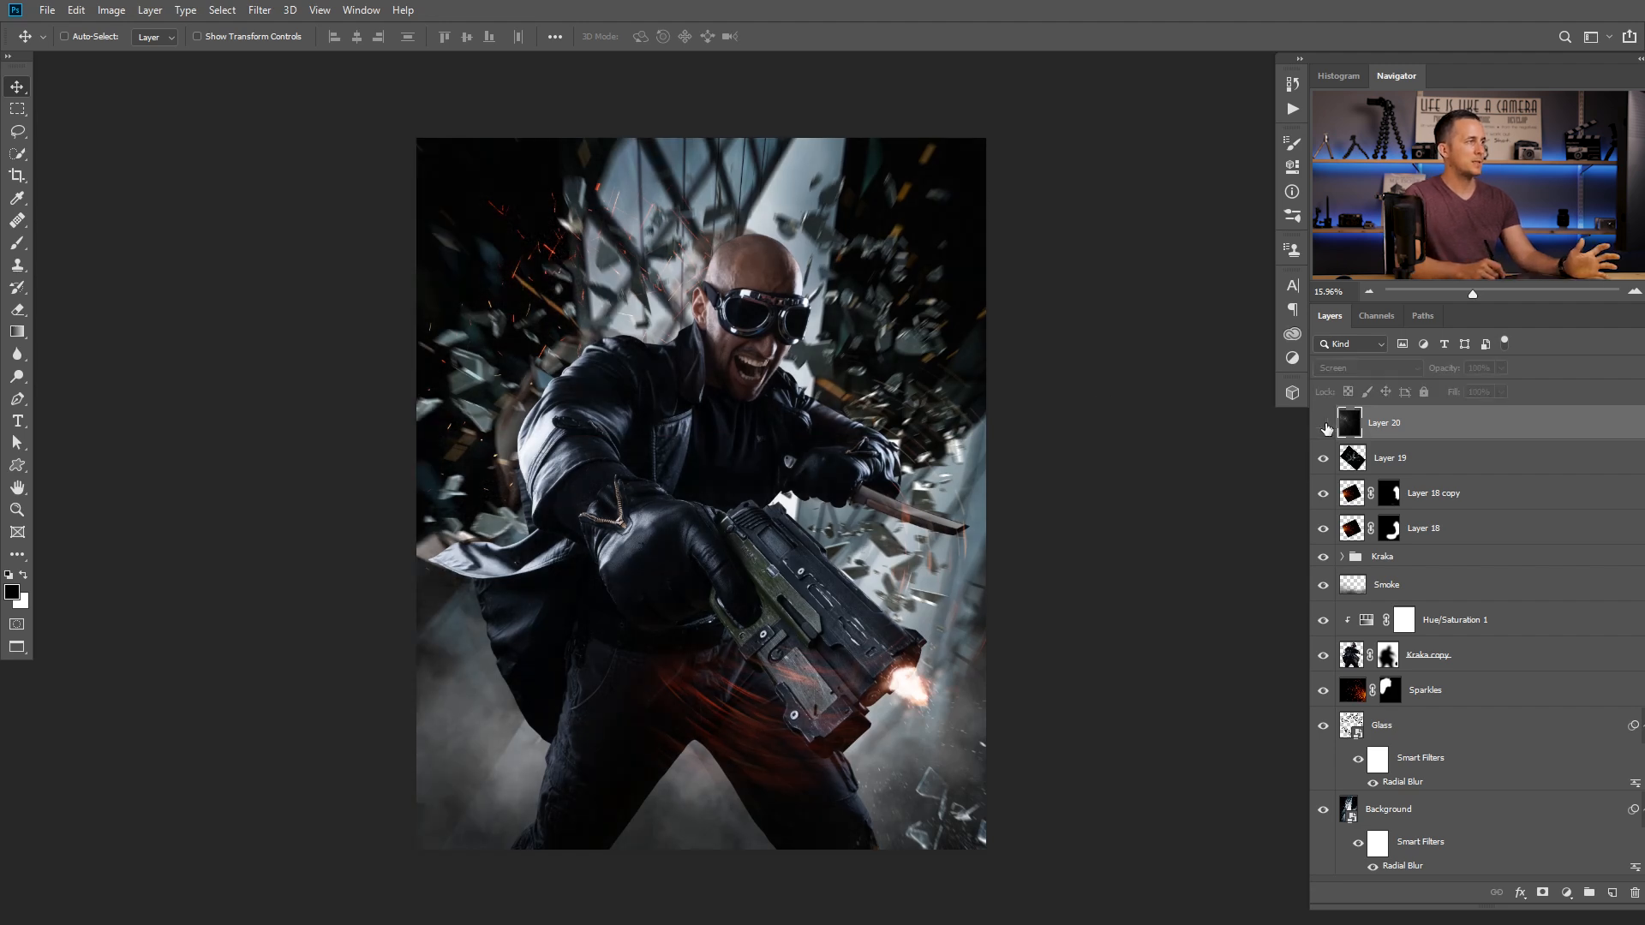
click(1324, 424)
click(1326, 424)
click(1325, 424)
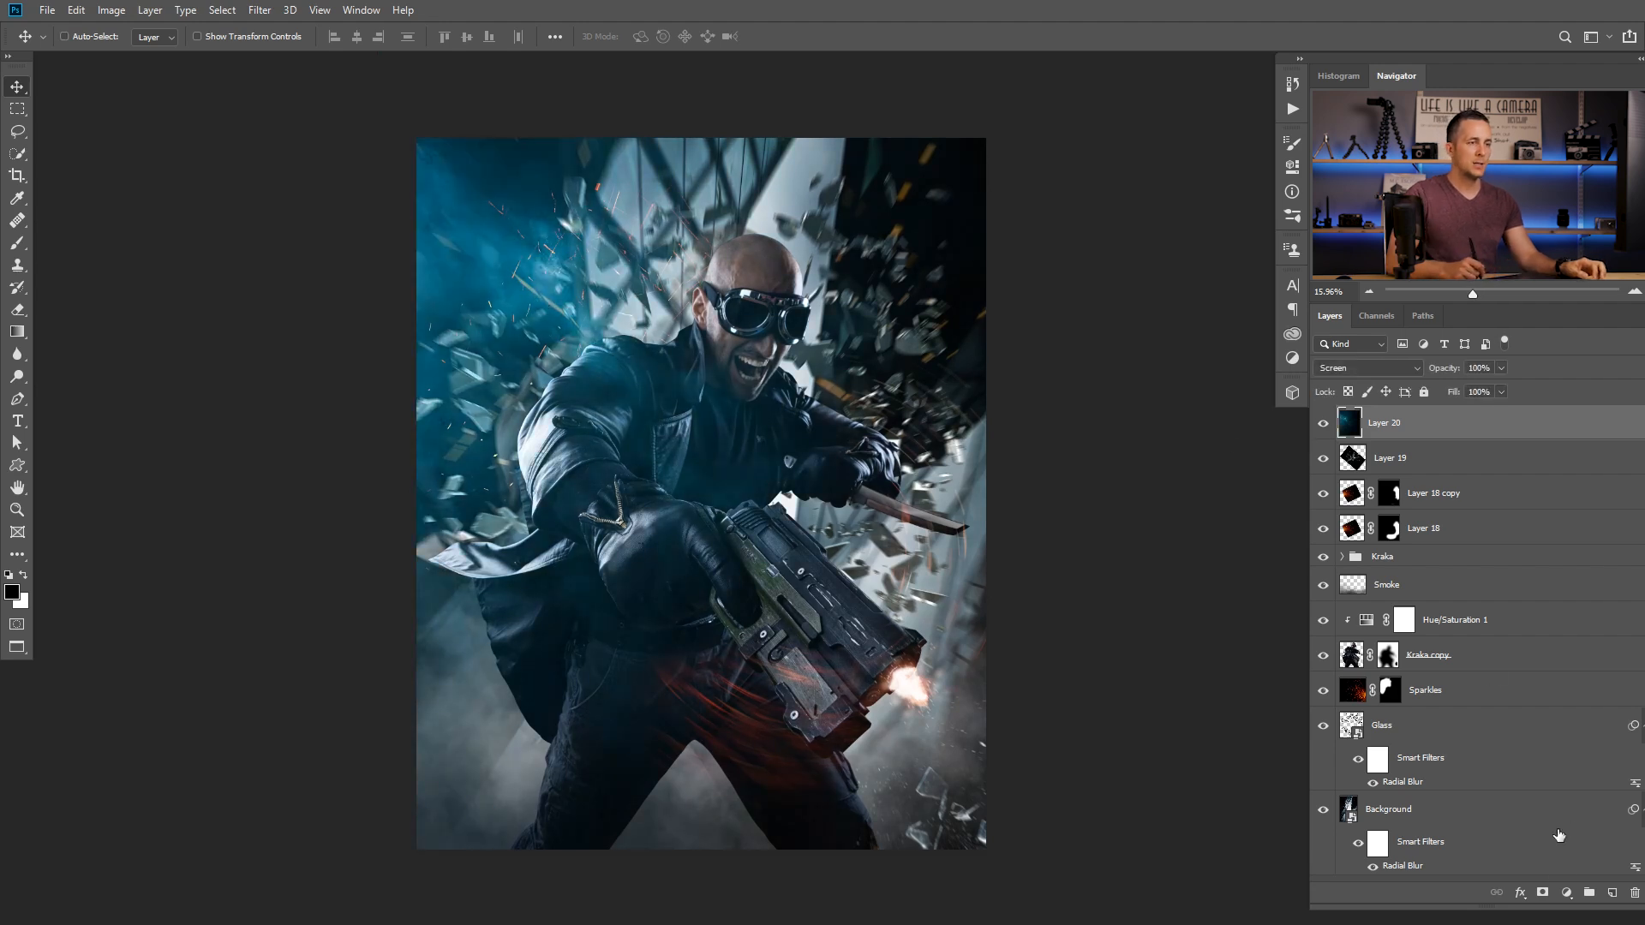
Clip a Hue/Saturation adjustment to the blue cloud texture layer and rename the texture layer as Texture
click(1570, 892)
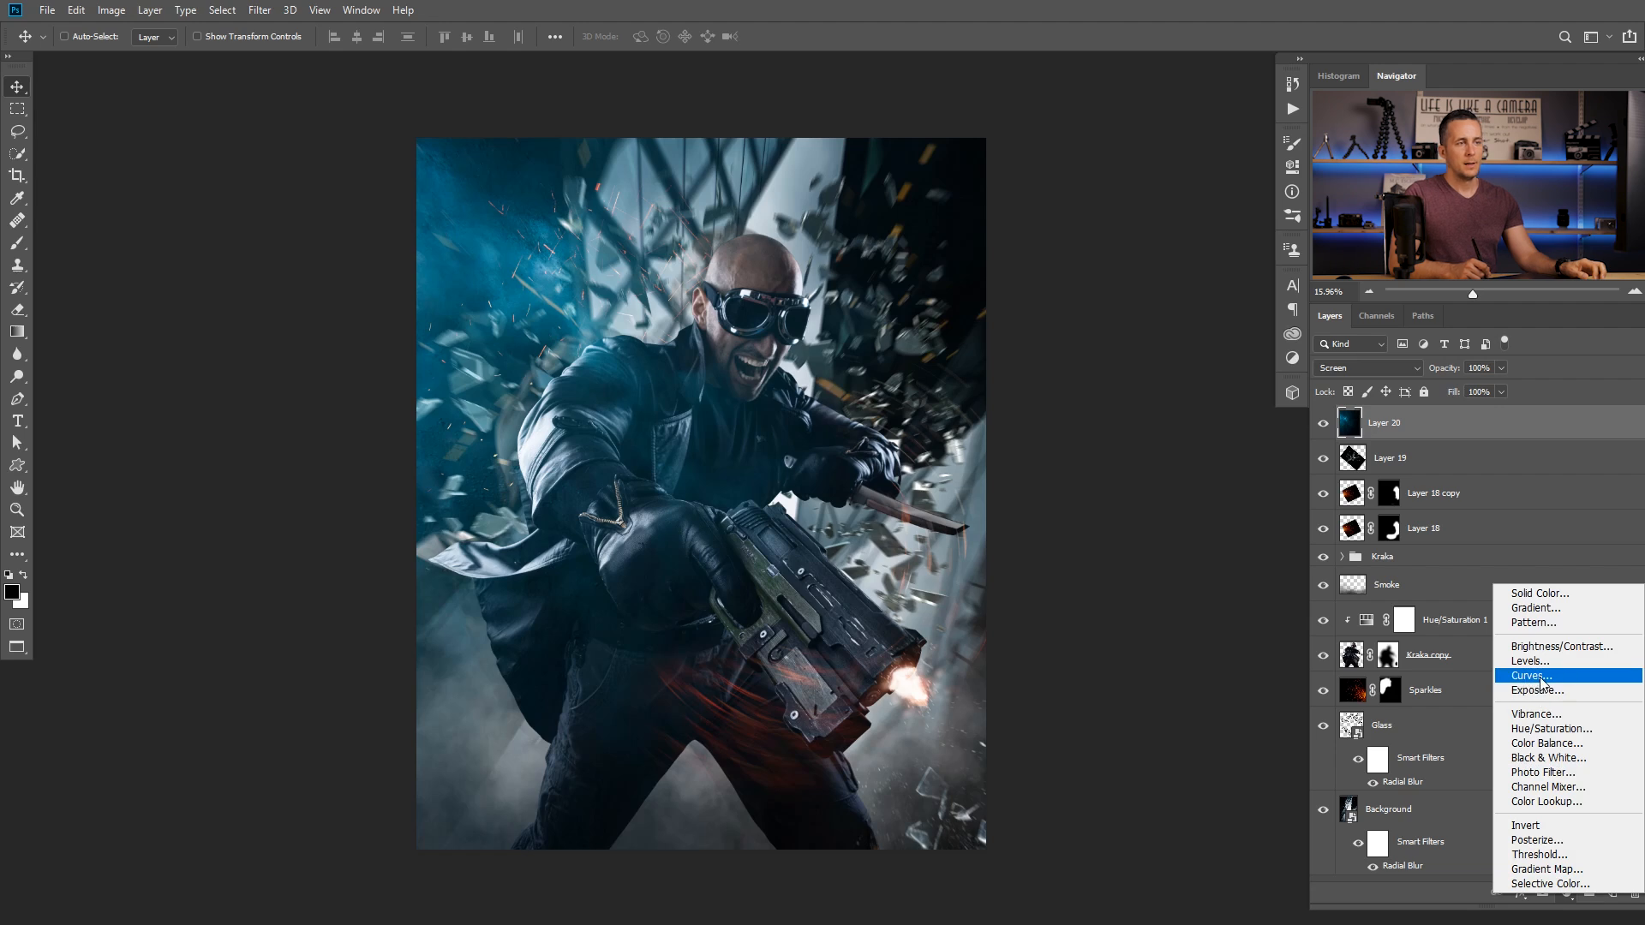
click(1539, 730)
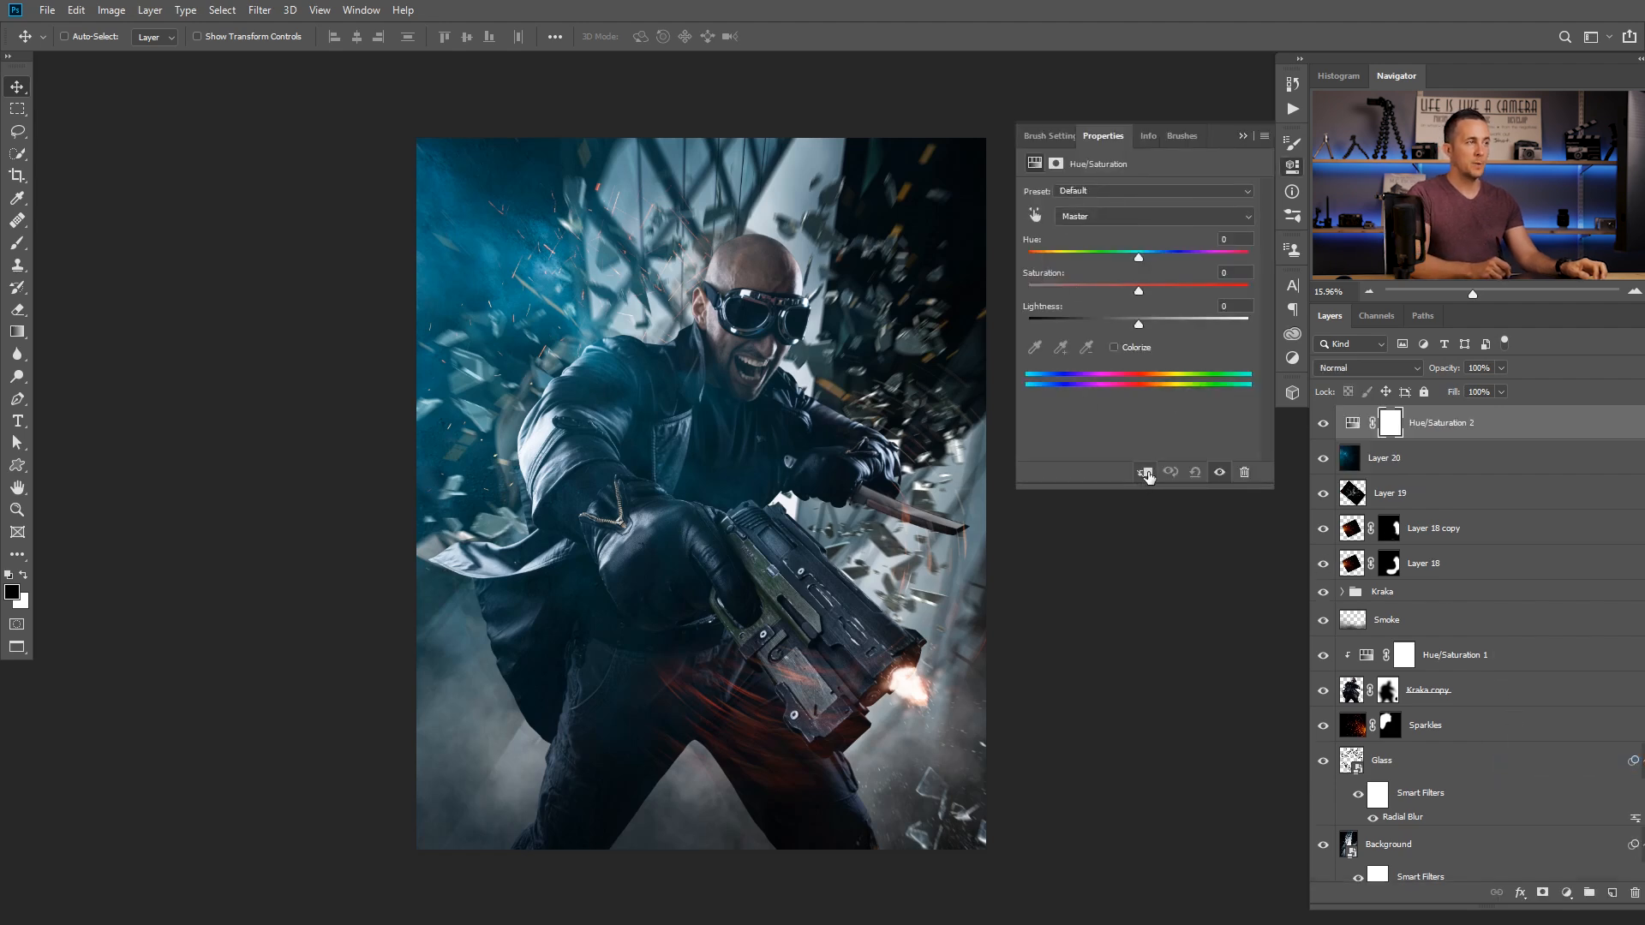
click(1145, 473)
double_click(1382, 459)
text(Texture)
key(Return)
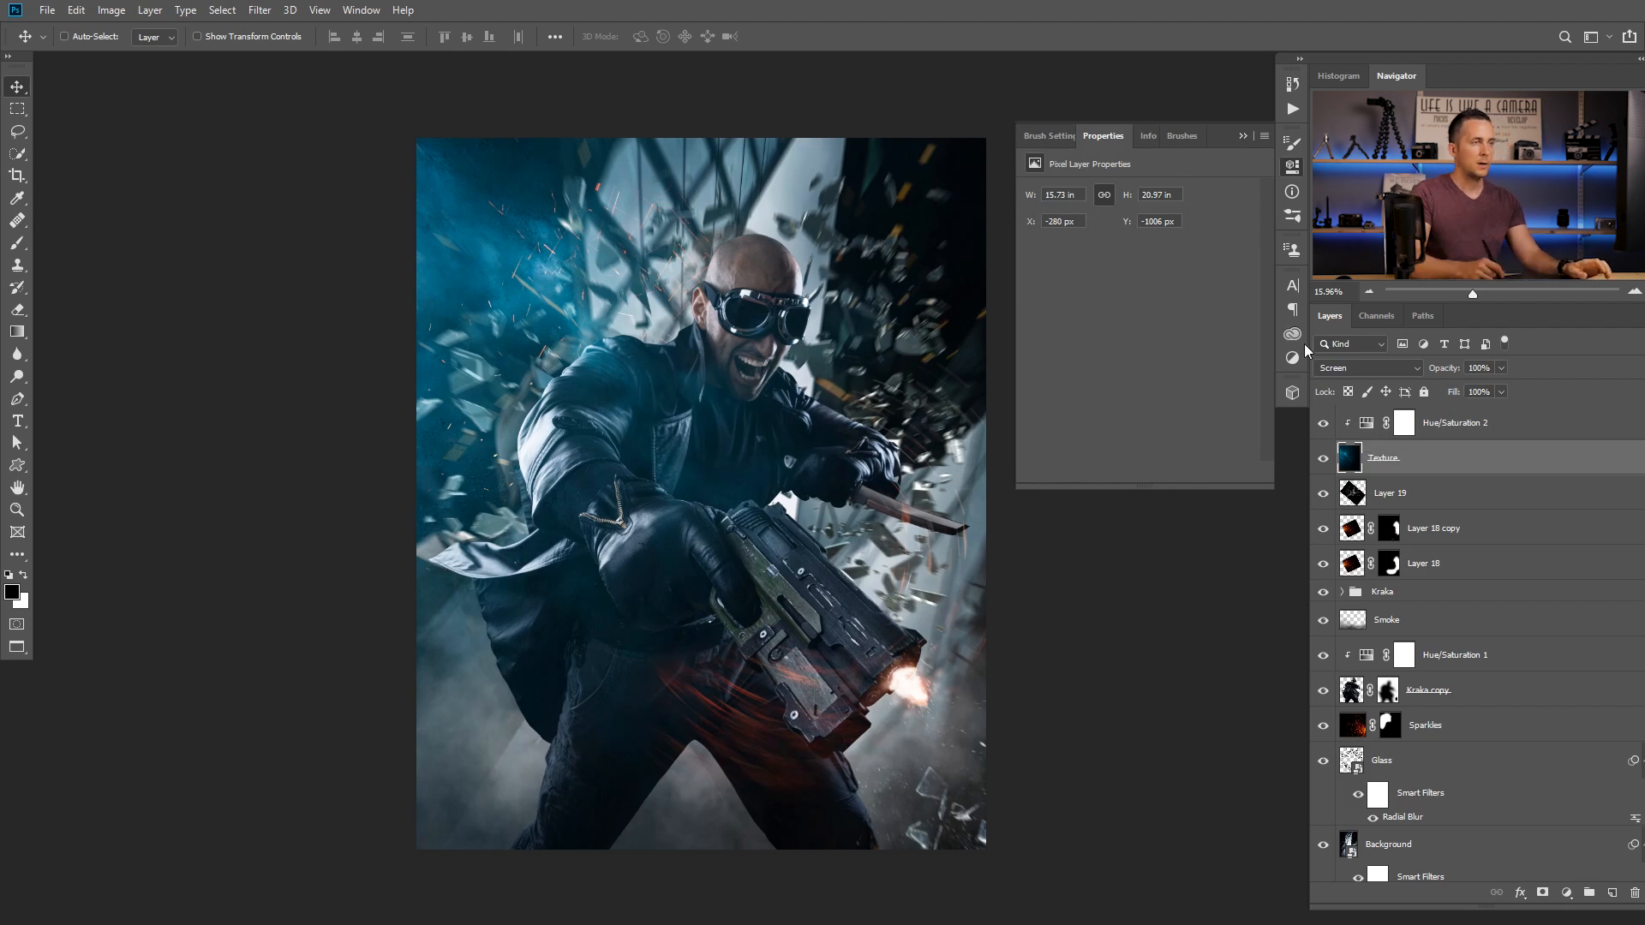
Group Layer 18 and Layer 18 copy and name the group Sparkles
click(1352, 494)
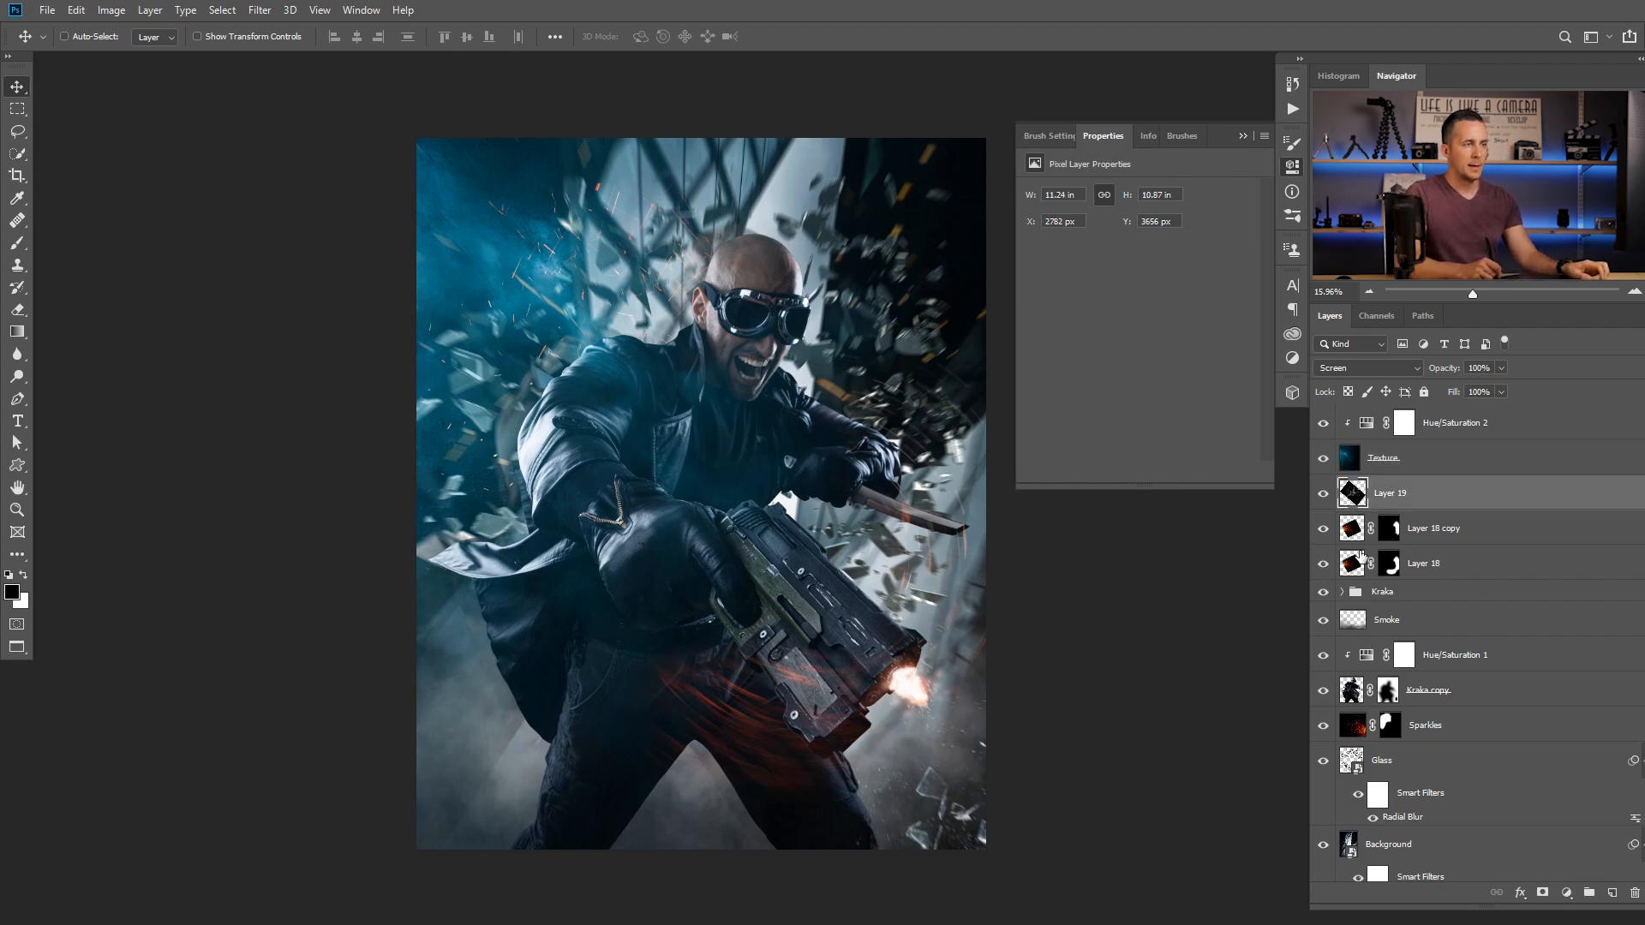
click(1353, 533)
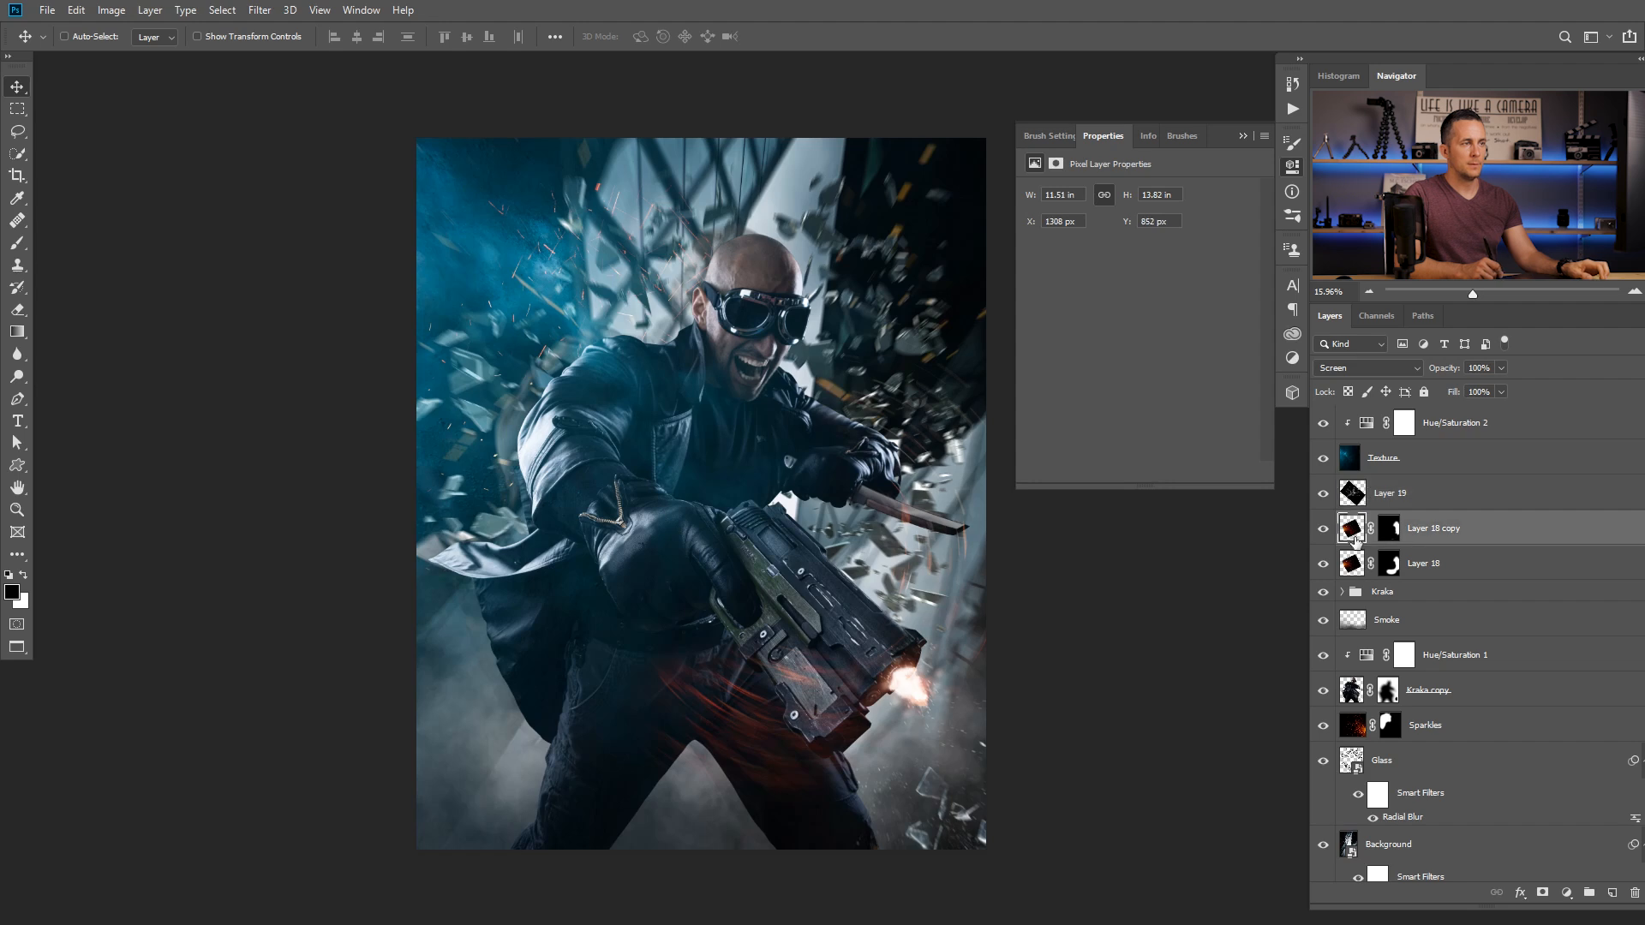
shift+click(1356, 563)
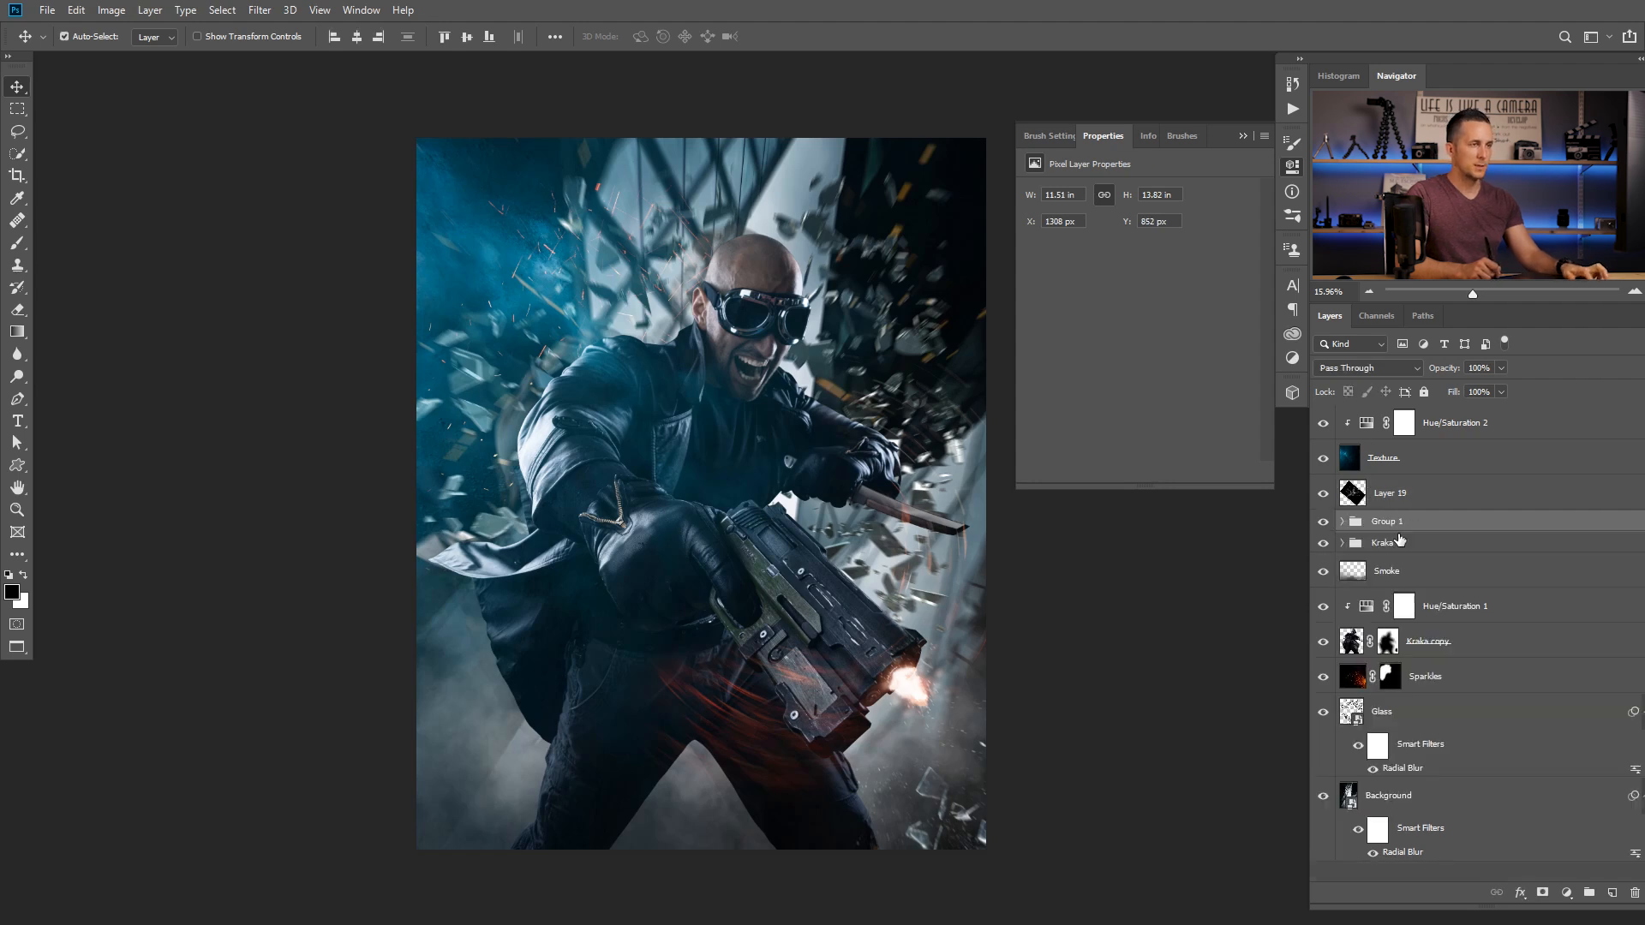
key(ctrl+g)
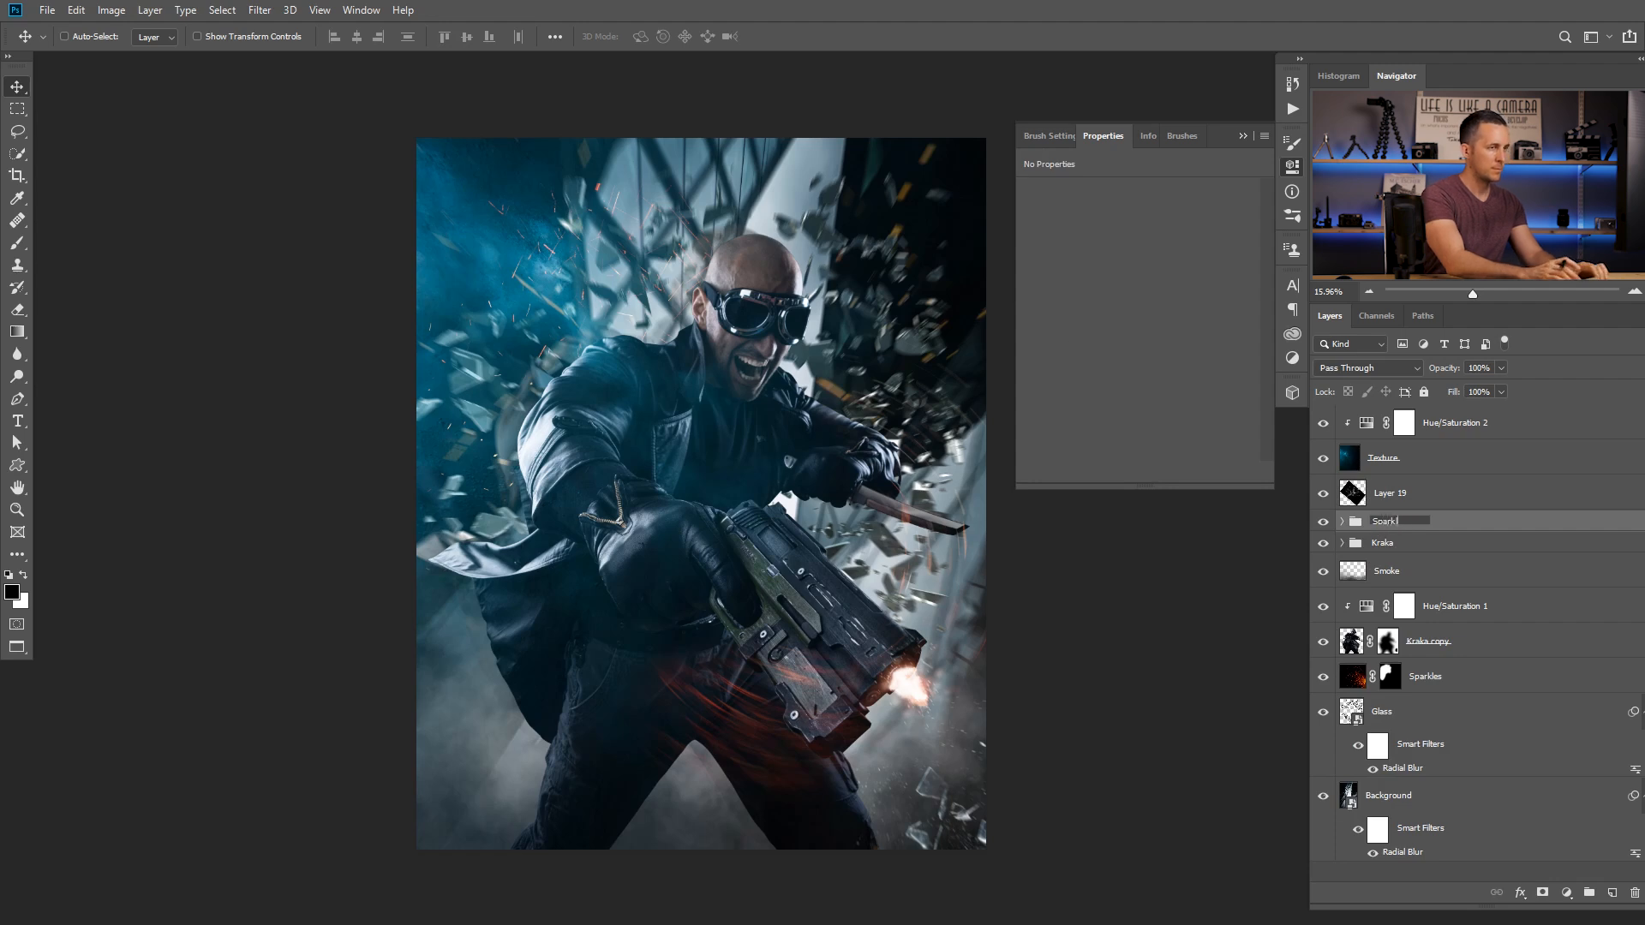
key(Return)
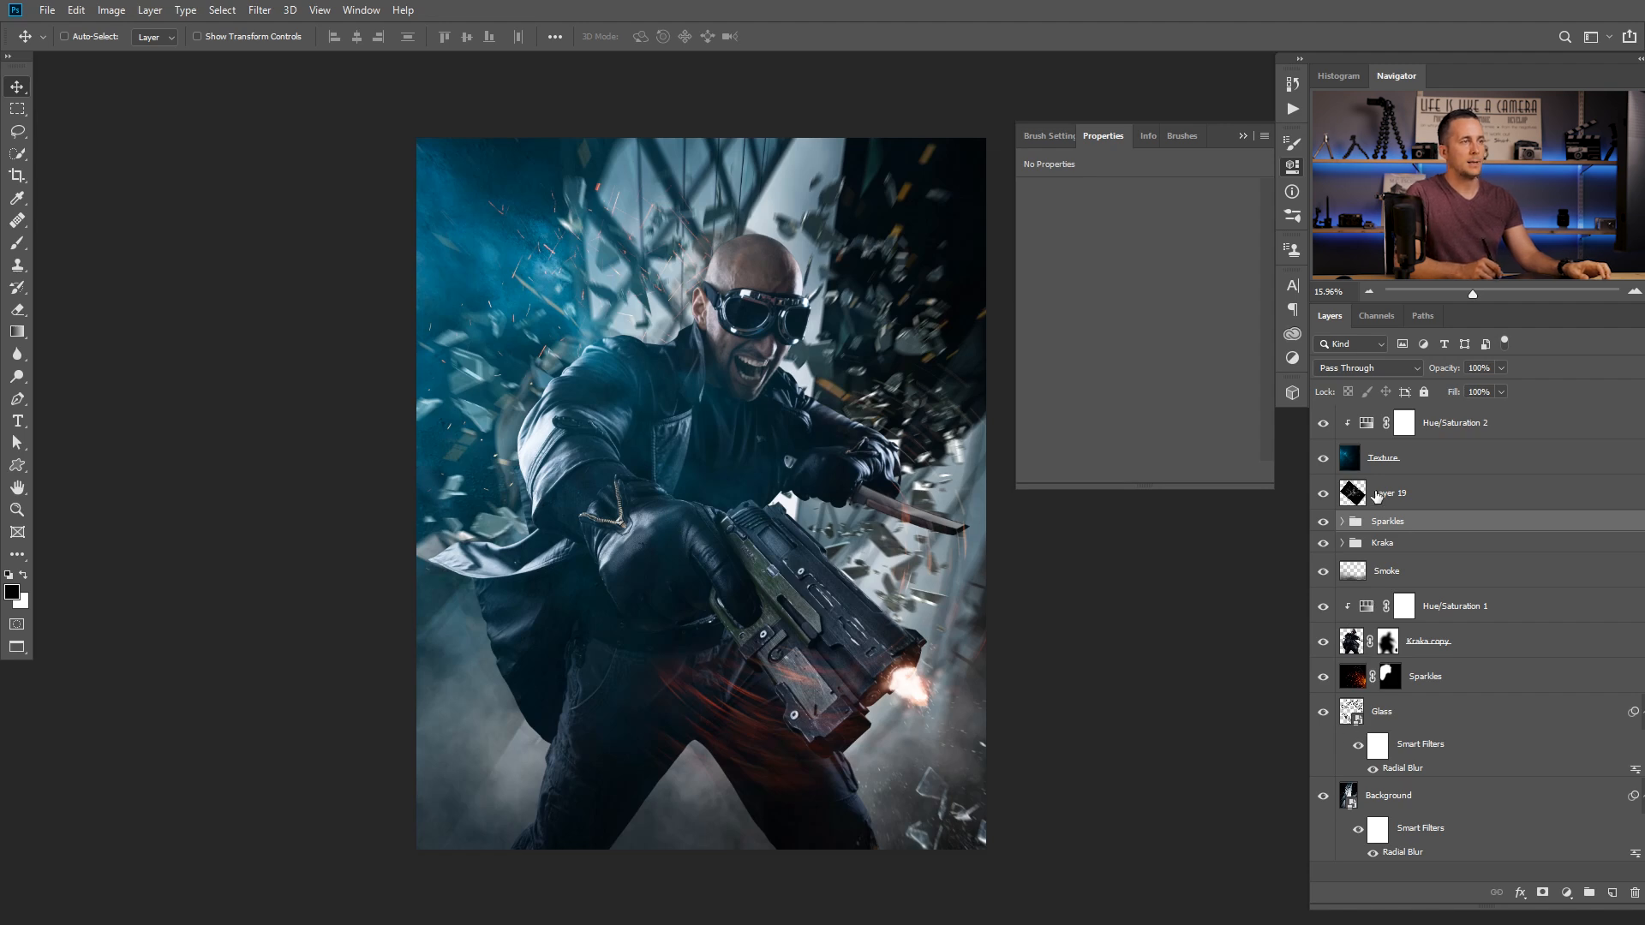
Rename Layer 19, directly above the Sparkles group, as Glass 2
click(1324, 493)
double_click(1389, 493)
text(Glass 2)
key(Return)
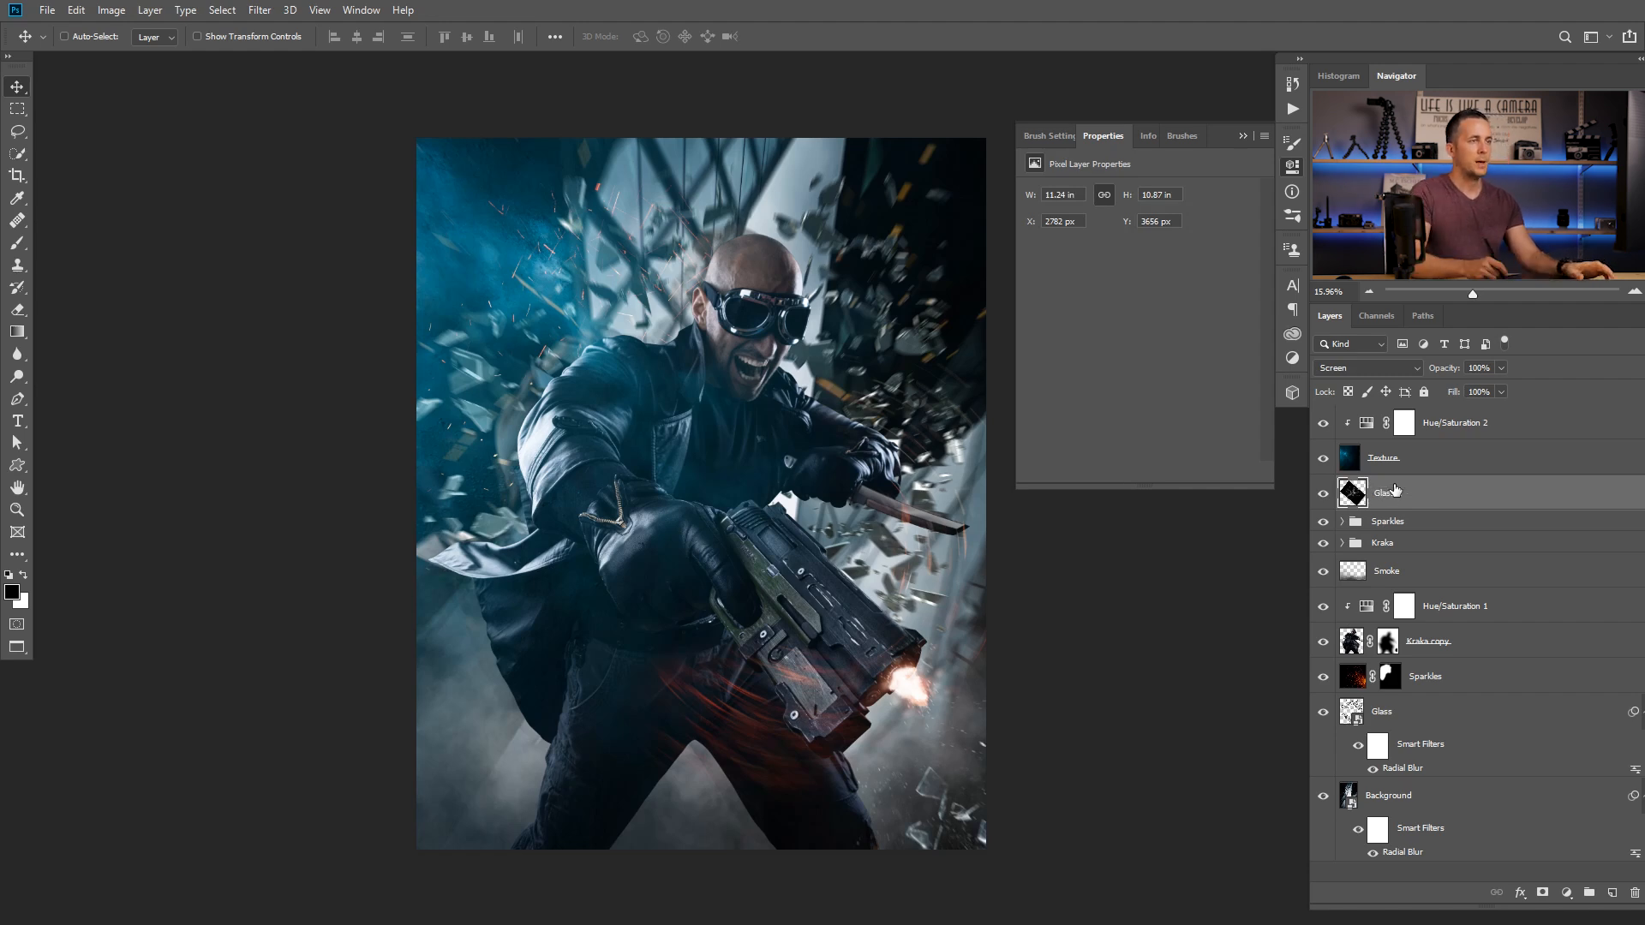
Recolour the texture to orange with hue -172 and saturation about -53 in Hue/Saturation 2, and set that adjustment's opacity to 81%
click(1368, 428)
drag(1133, 256, 1030, 260)
drag(1139, 290, 1065, 293)
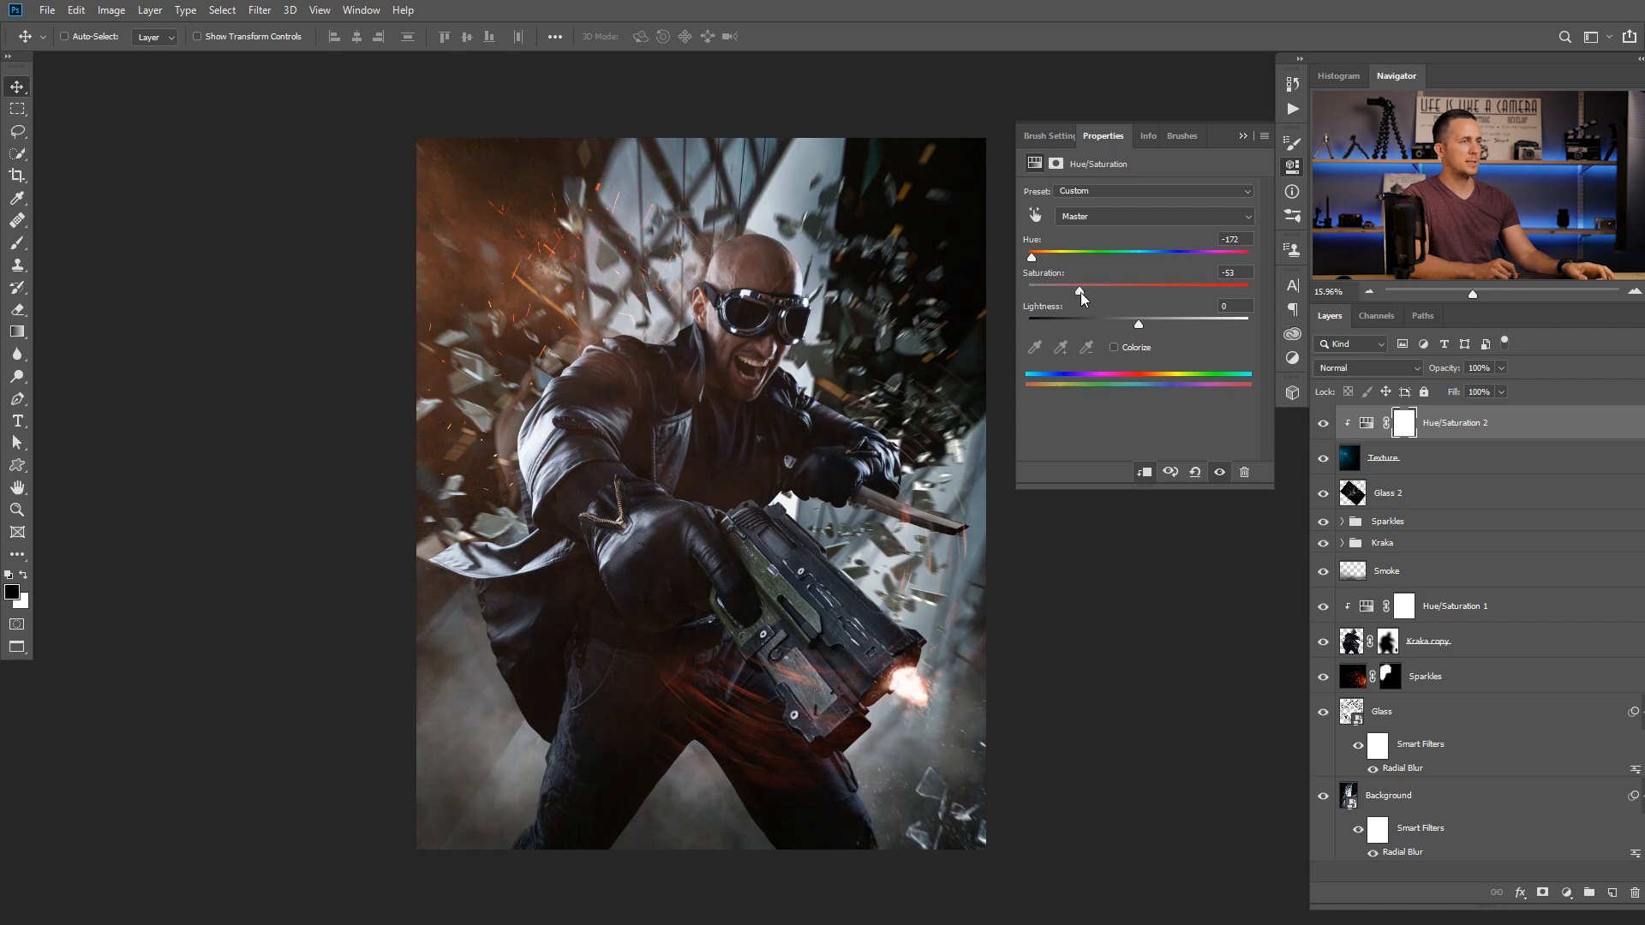
drag(1436, 372, 1435, 372)
click(1243, 135)
drag(865, 421, 801, 466)
drag(816, 518, 740, 487)
scroll(739, 487, up, 3)
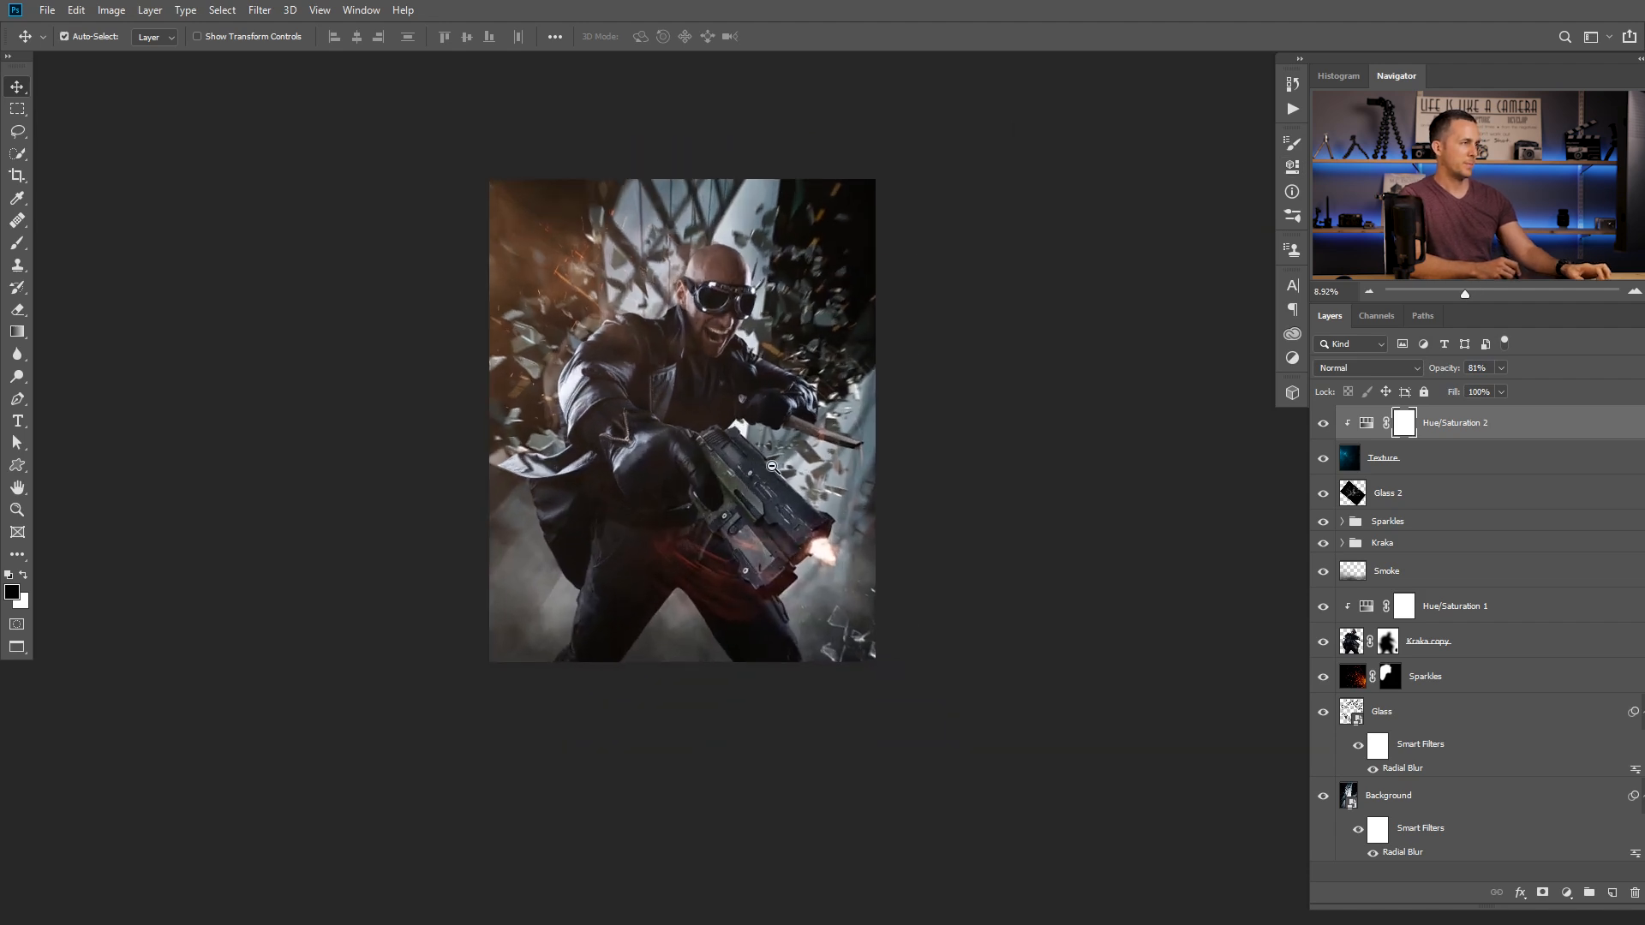
Move the Texture layer upward, stretch it down to the canvas's lower edge and compare the image with and without it
click(1362, 456)
drag(843, 548, 831, 443)
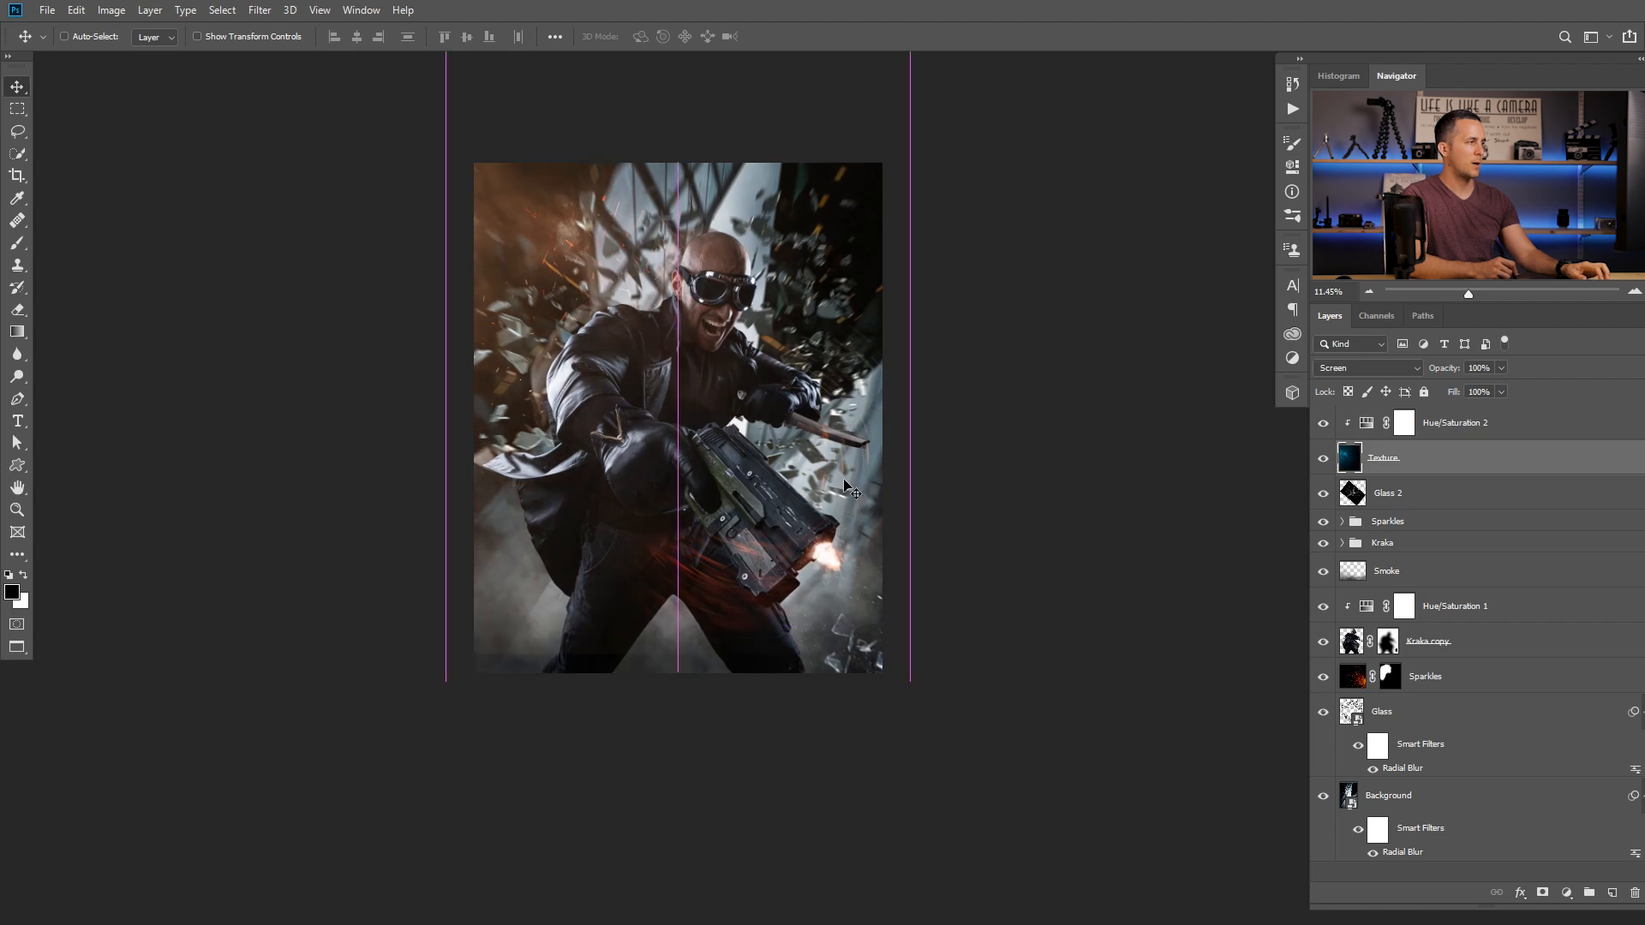
key(ctrl+t)
drag(677, 653, 680, 675)
key(Return)
drag(763, 549, 768, 563)
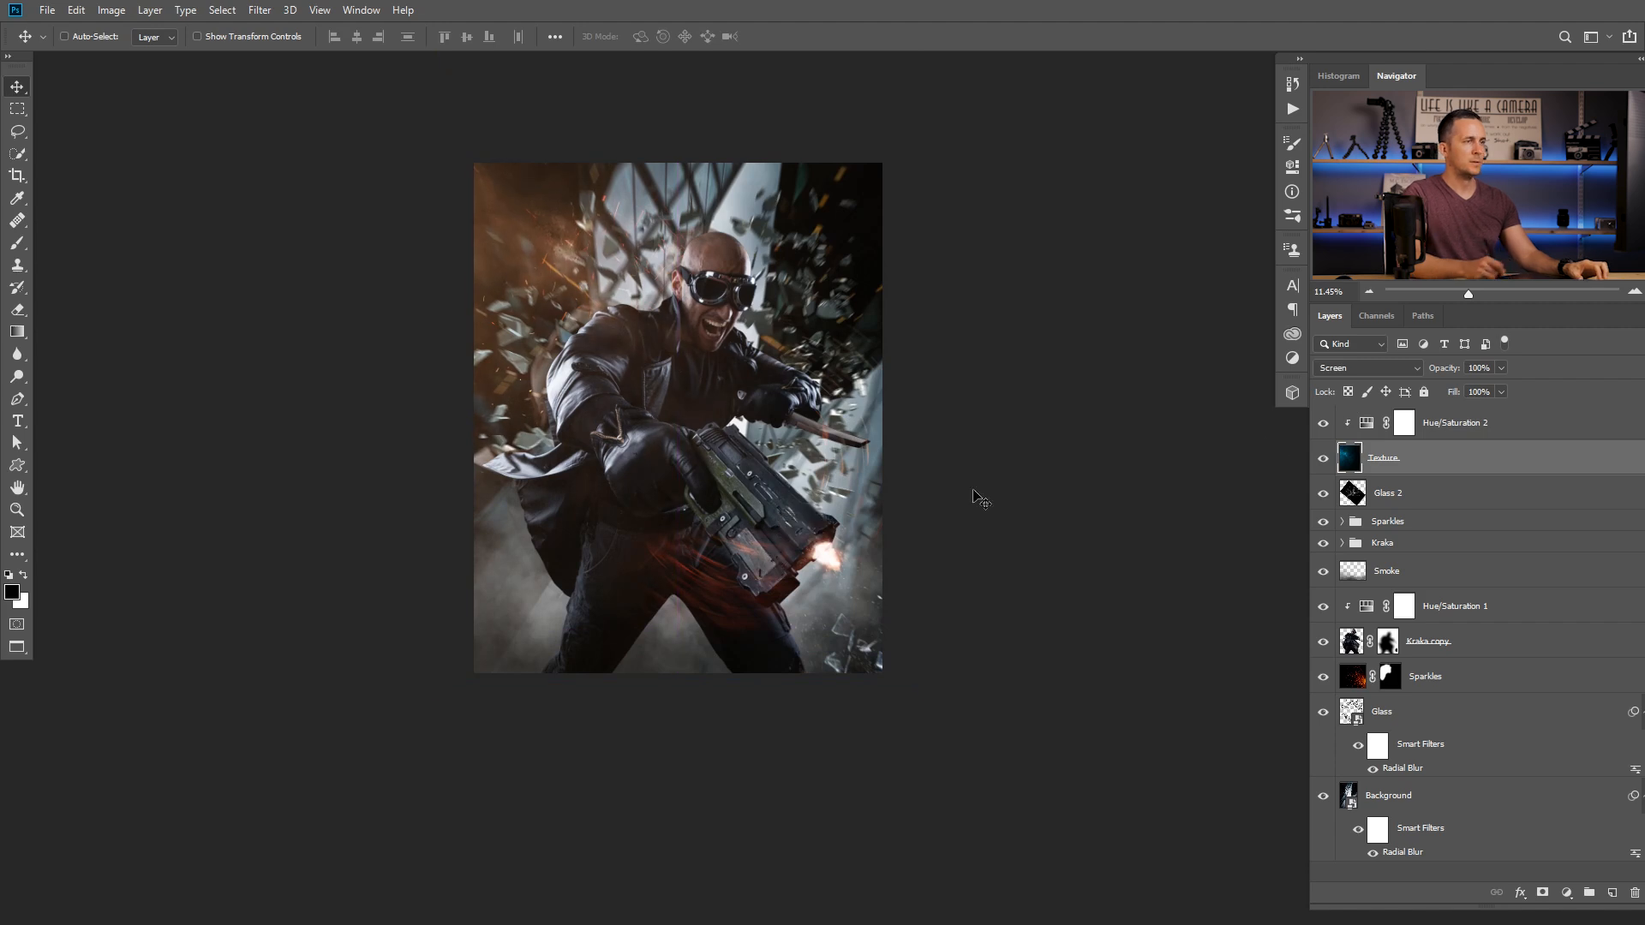
click(1323, 459)
click(1323, 459)
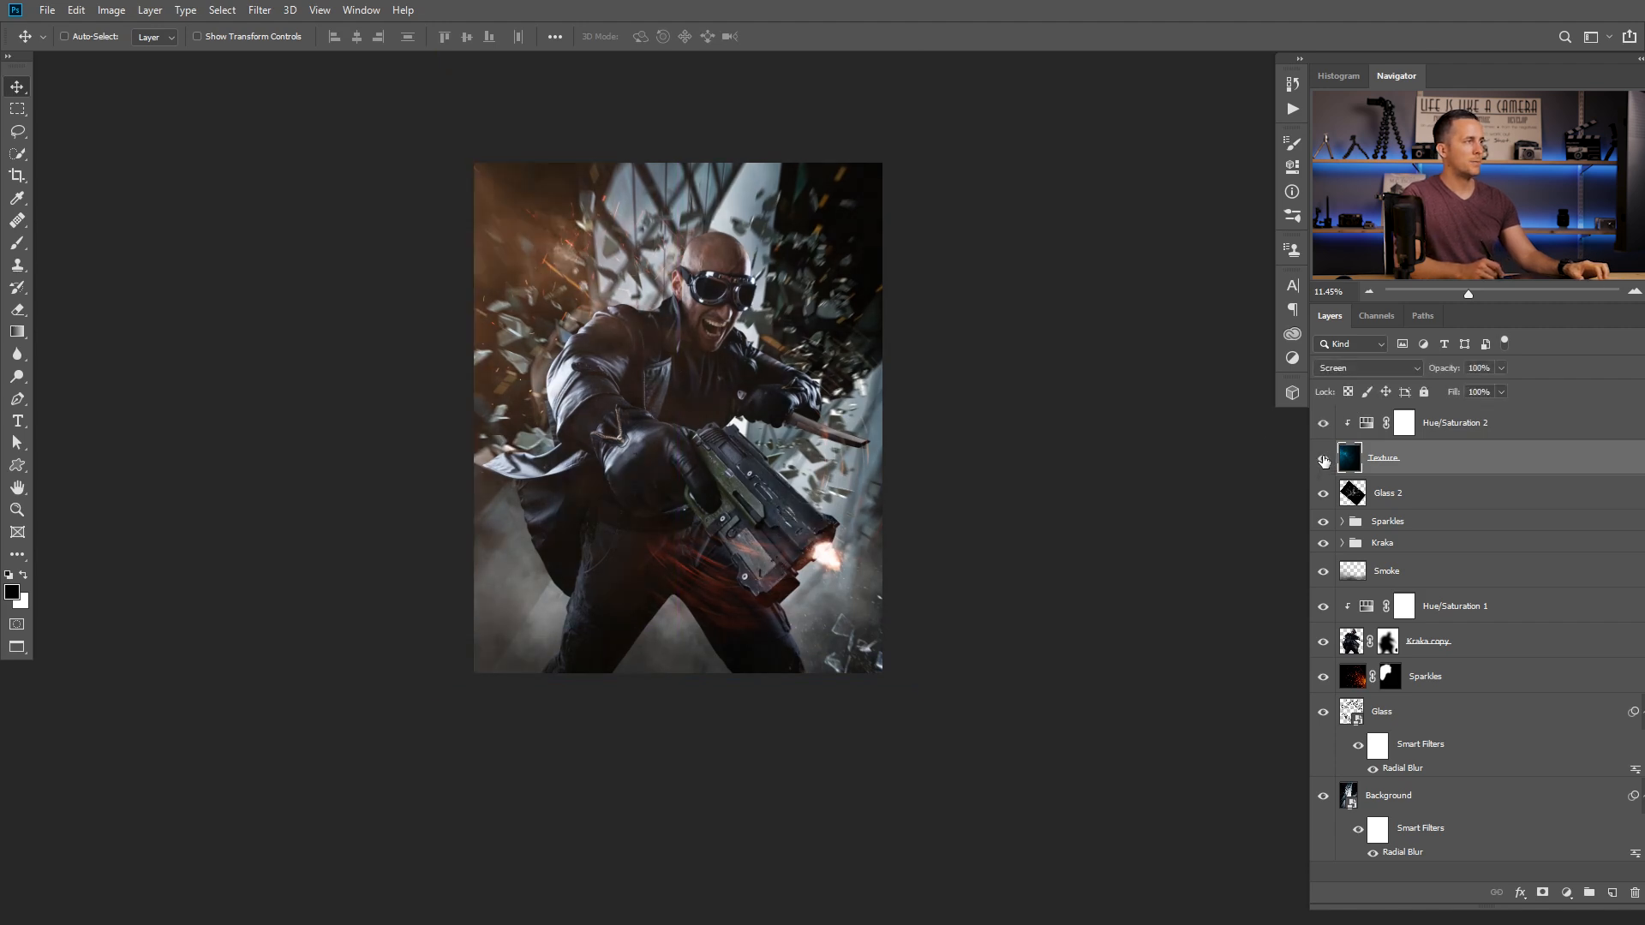
click(1323, 464)
click(1323, 462)
Copy the whole blue lens flare image and paste it into the composite above Hue/Saturation 2
drag(753, 512, 821, 553)
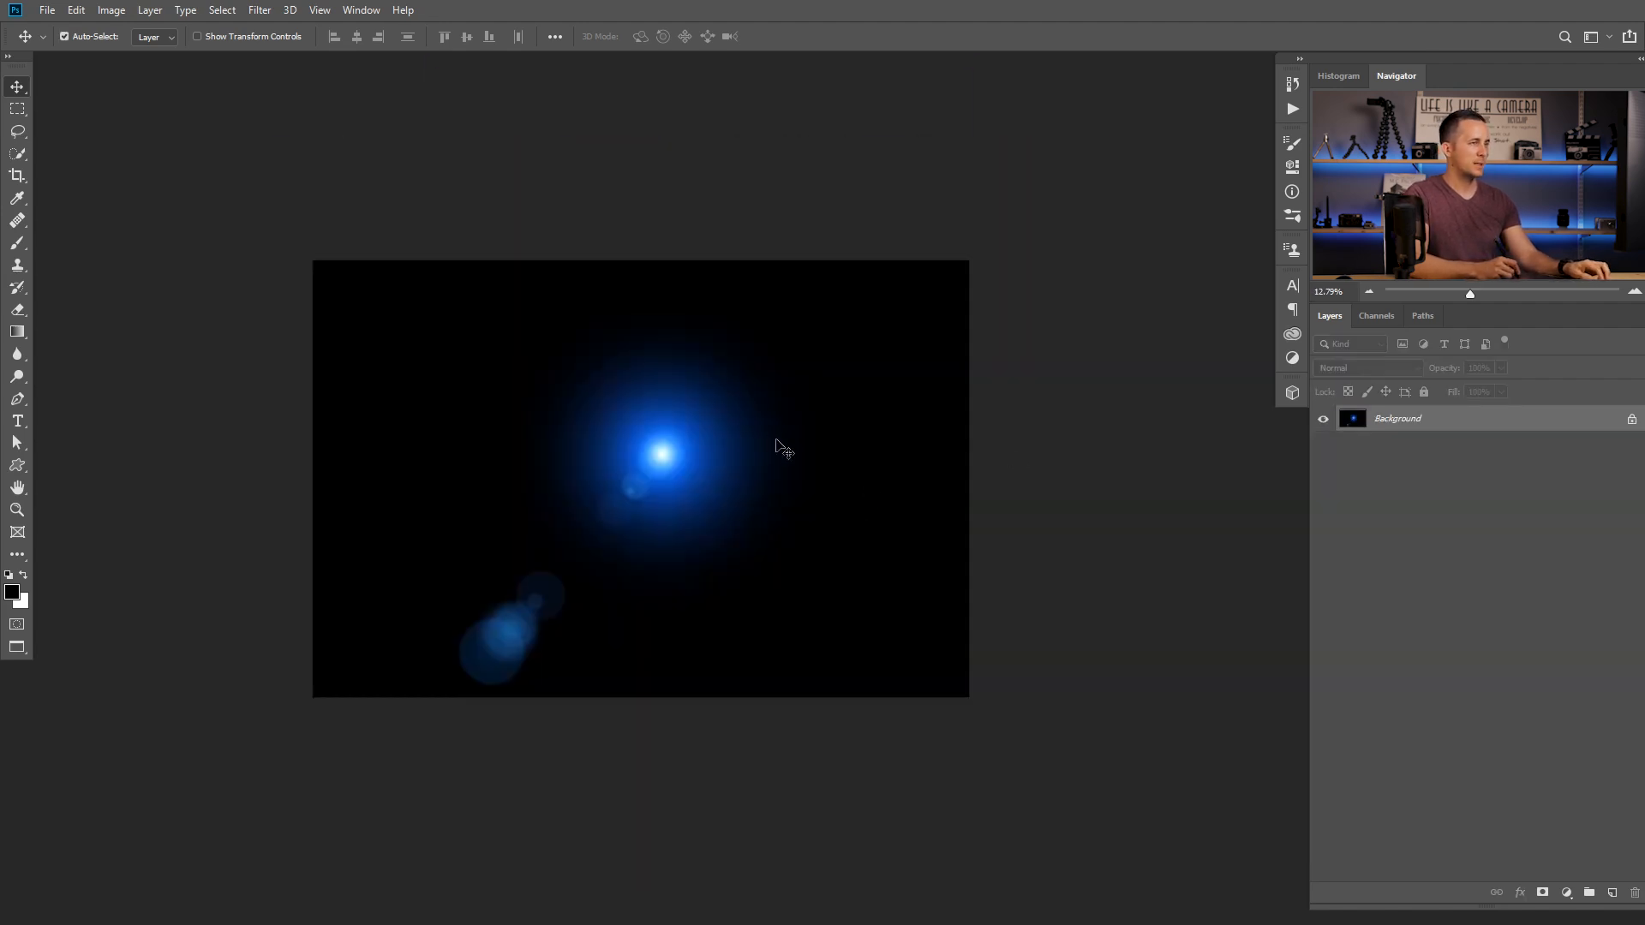
key(ctrl+a)
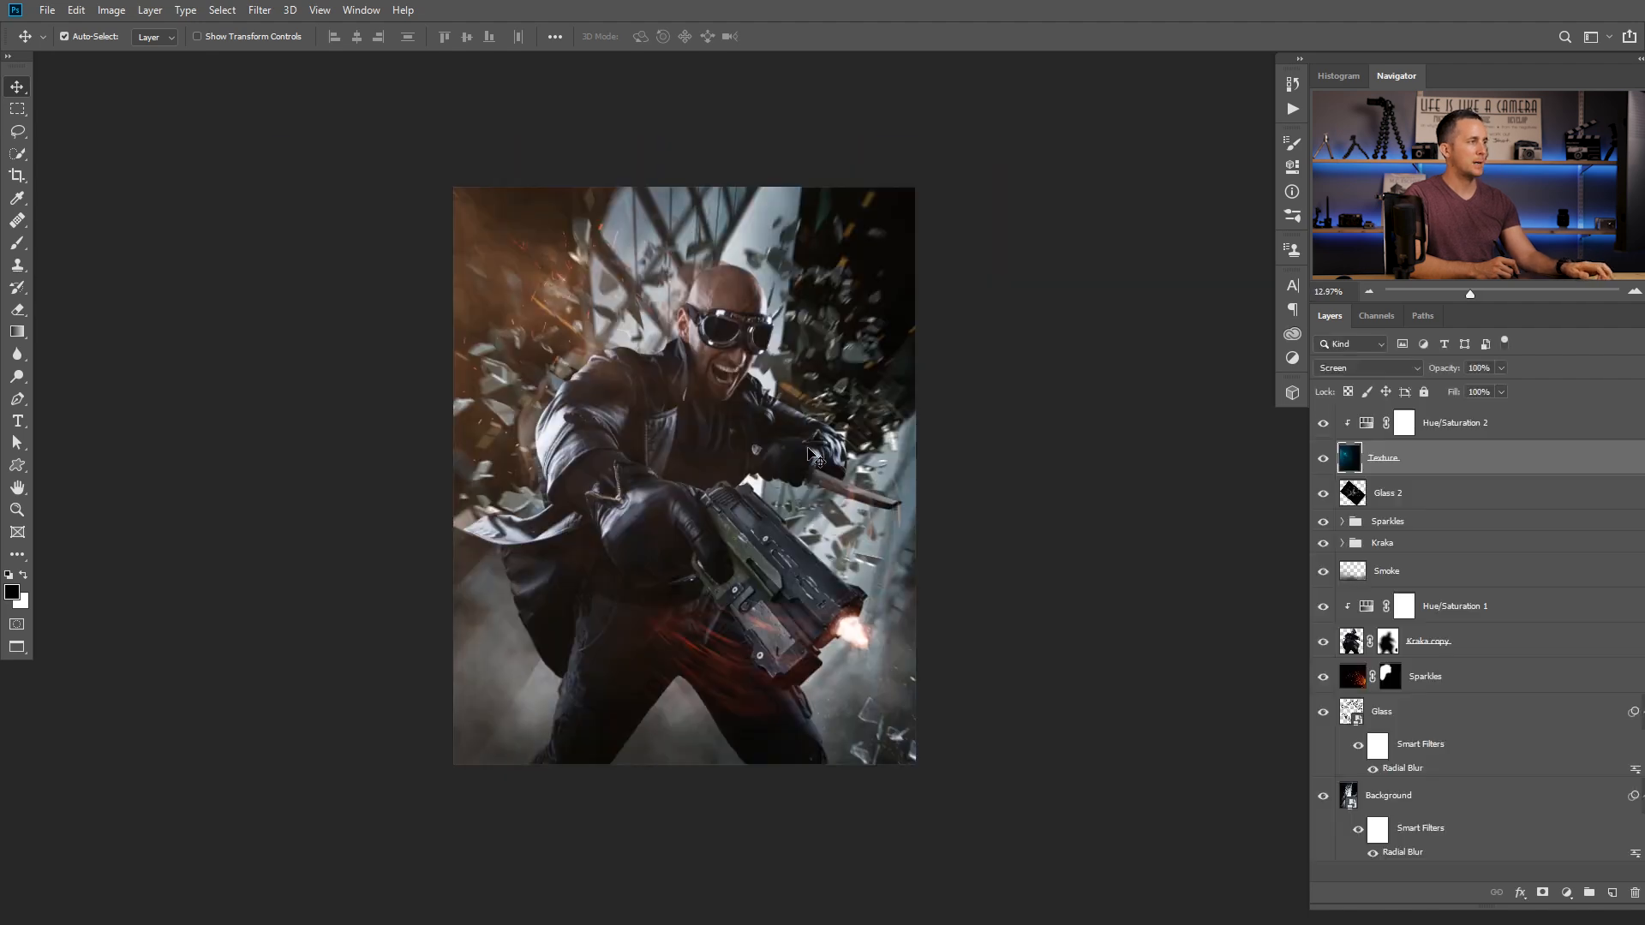
click(1371, 426)
key(ctrl+v)
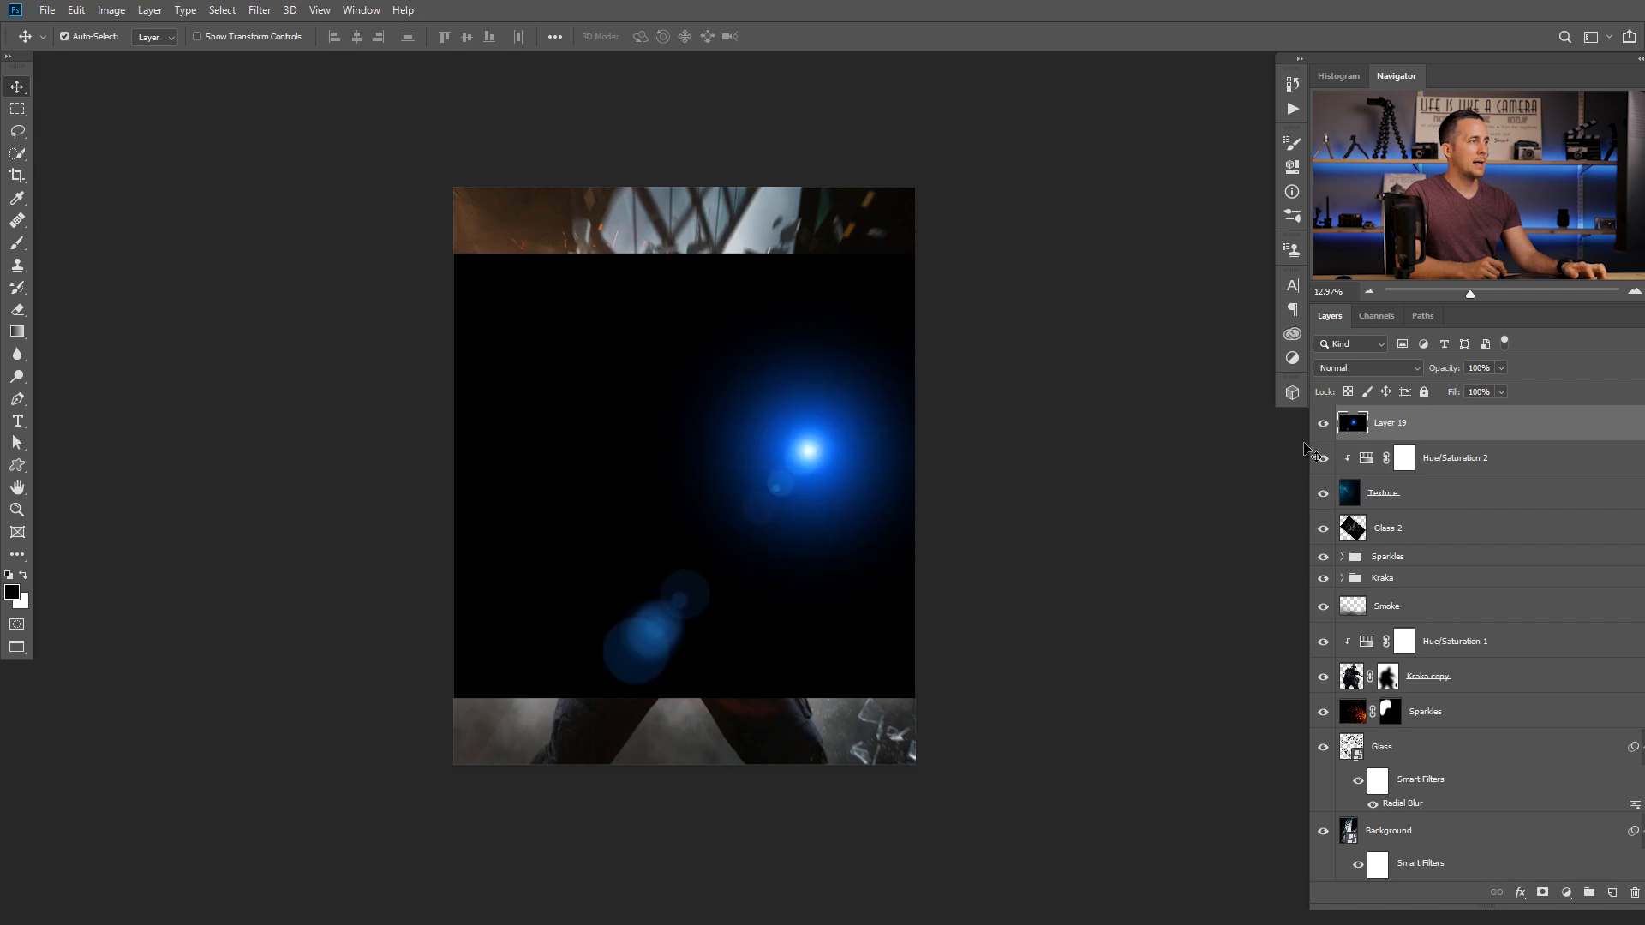
Scale the lens flare down, set its blend mode to Screen and place it on the man's goggles
key(ctrl+t)
drag(1119, 251, 770, 486)
drag(711, 582, 756, 406)
key(Return)
click(1368, 368)
click(1328, 504)
drag(692, 392, 745, 257)
Fine-tune the lens flare's size and align its bright centre with the highlight on the goggles' upper rim
scroll(745, 257, up, 4)
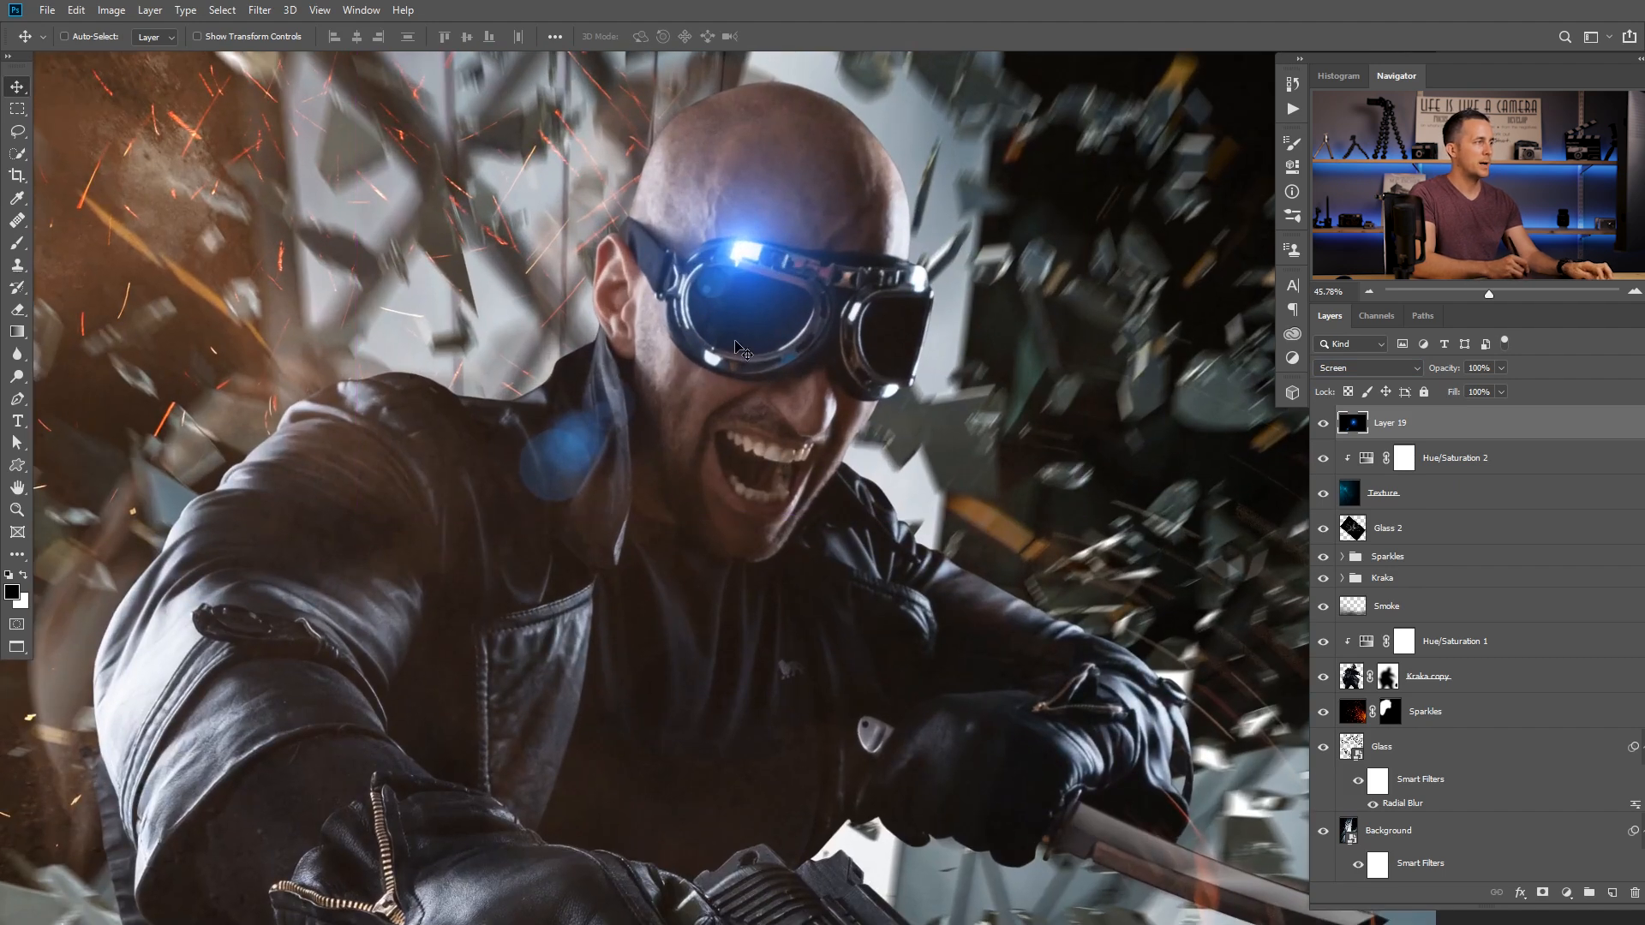
key(ctrl+t)
drag(354, 517, 450, 453)
drag(736, 355, 742, 352)
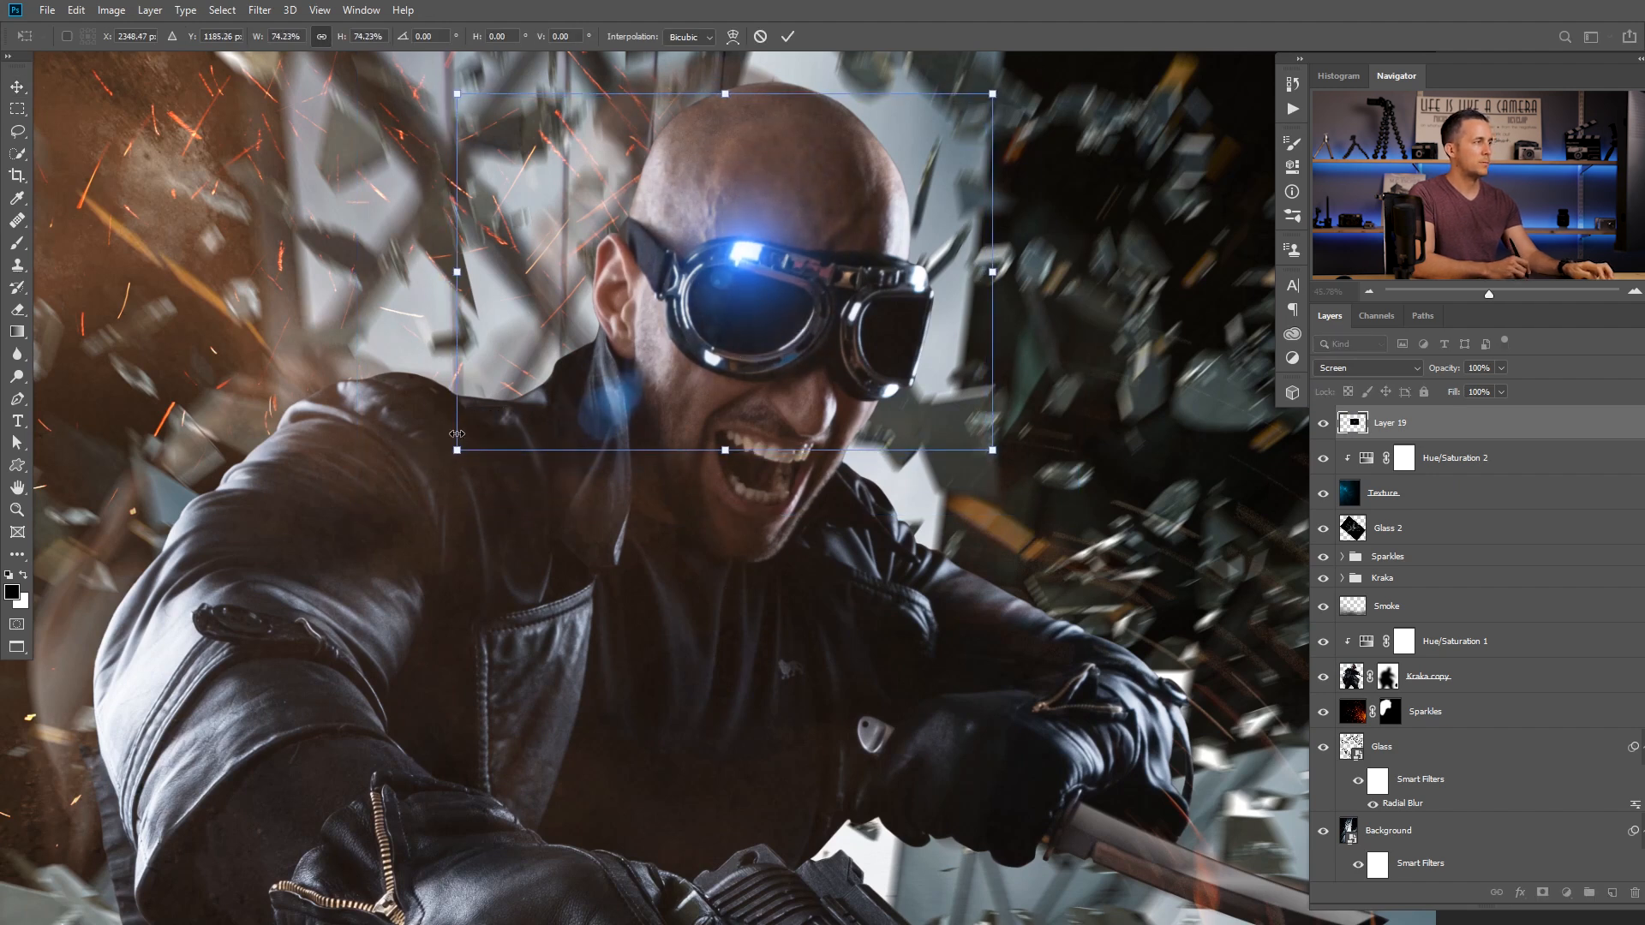
drag(456, 456, 403, 515)
key(ctrl+z)
drag(459, 453, 402, 490)
drag(642, 387, 716, 358)
key(Return)
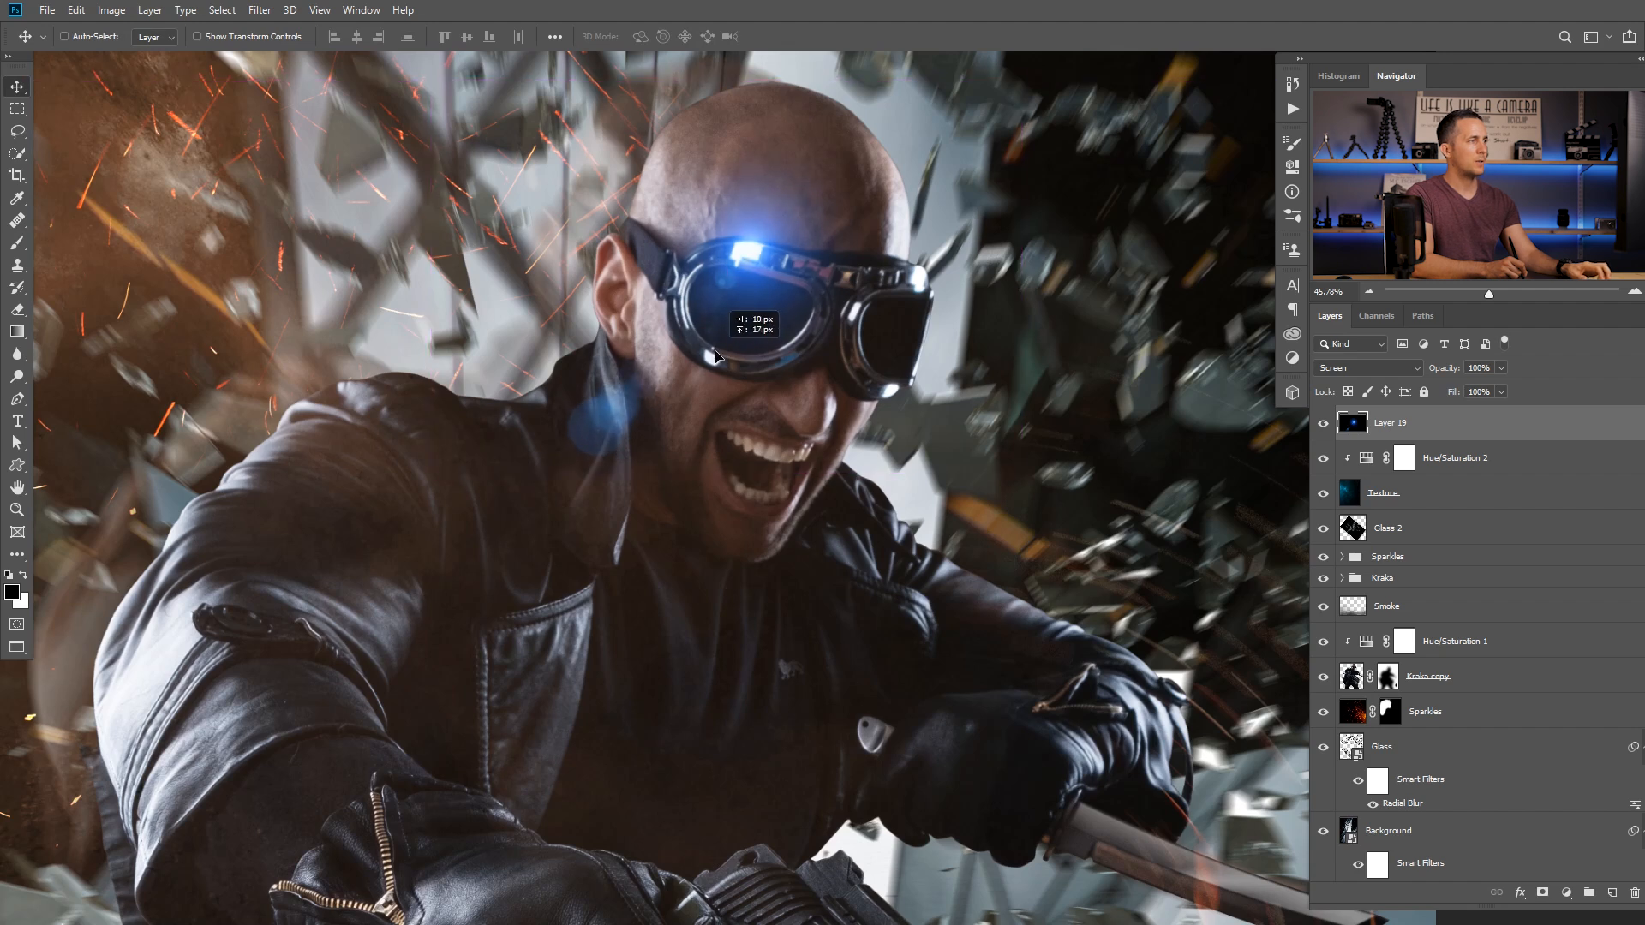
Clip a Hue/Saturation adjustment to the lens flare layer with hue +161 and saturation -20
key(ctrl+0)
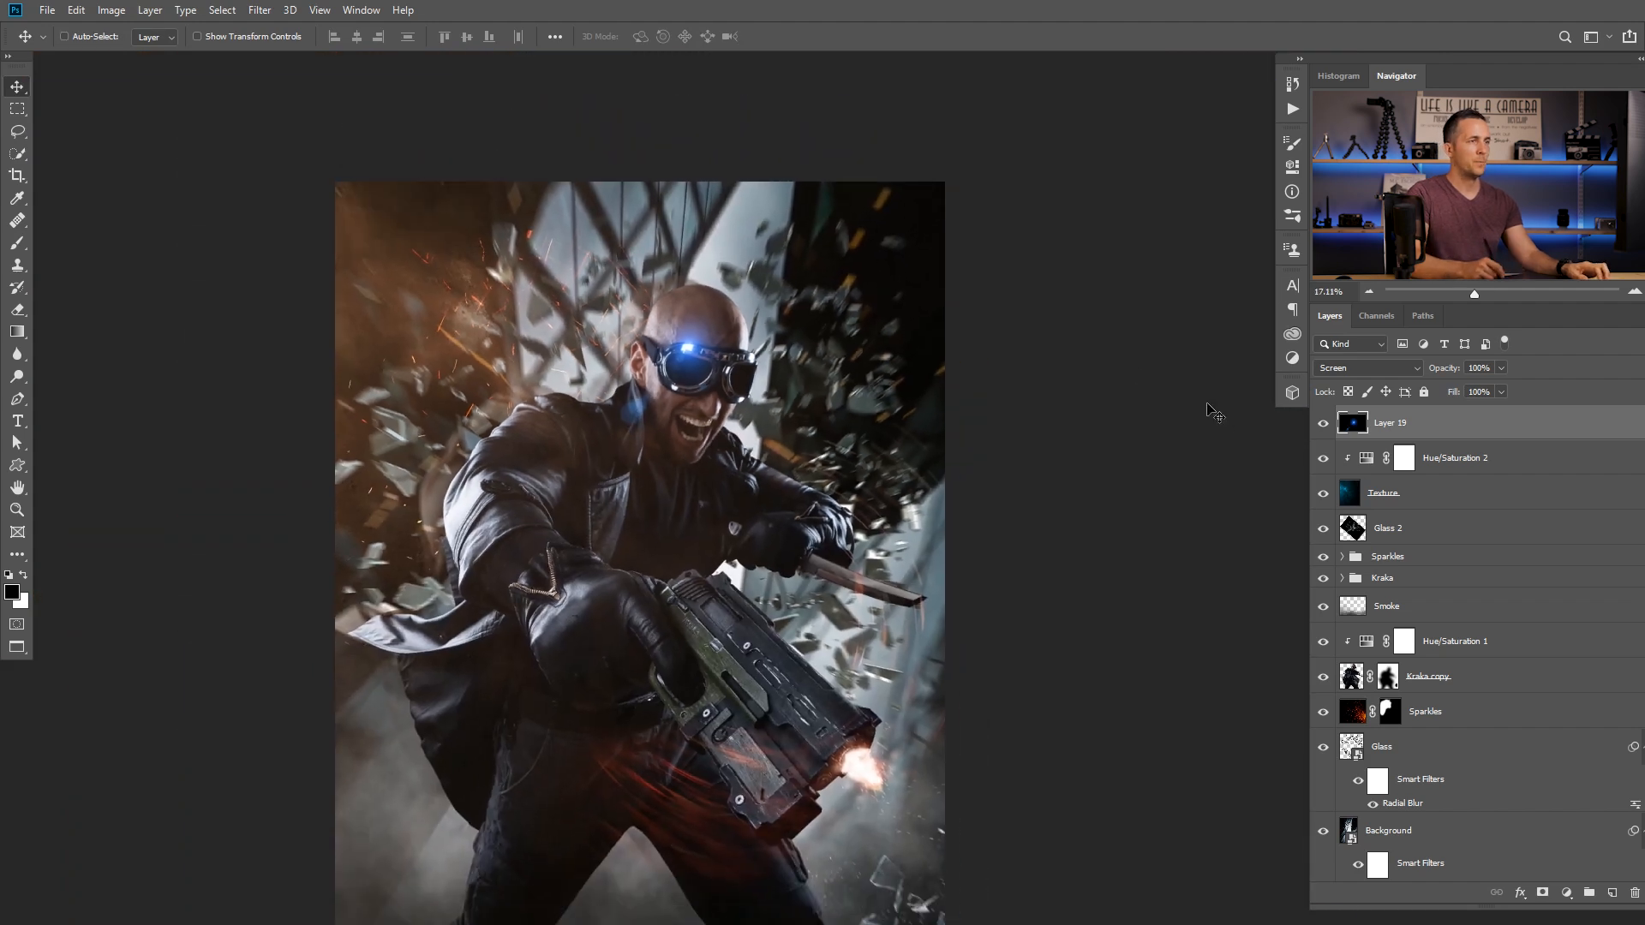
click(1567, 893)
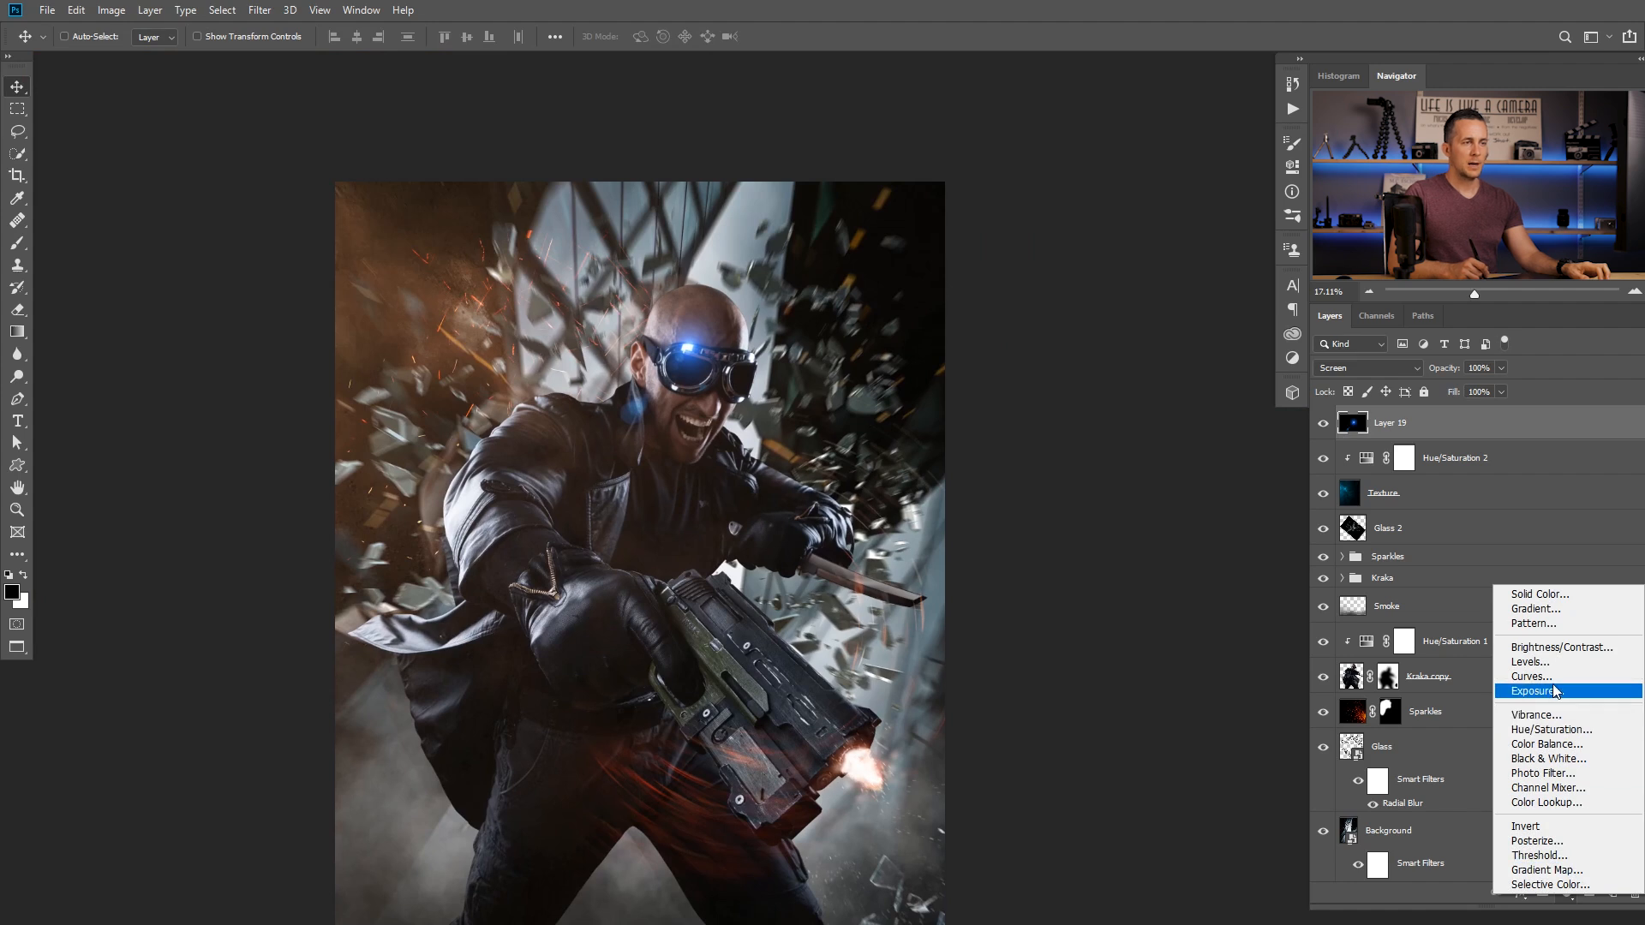
click(1553, 729)
click(1144, 472)
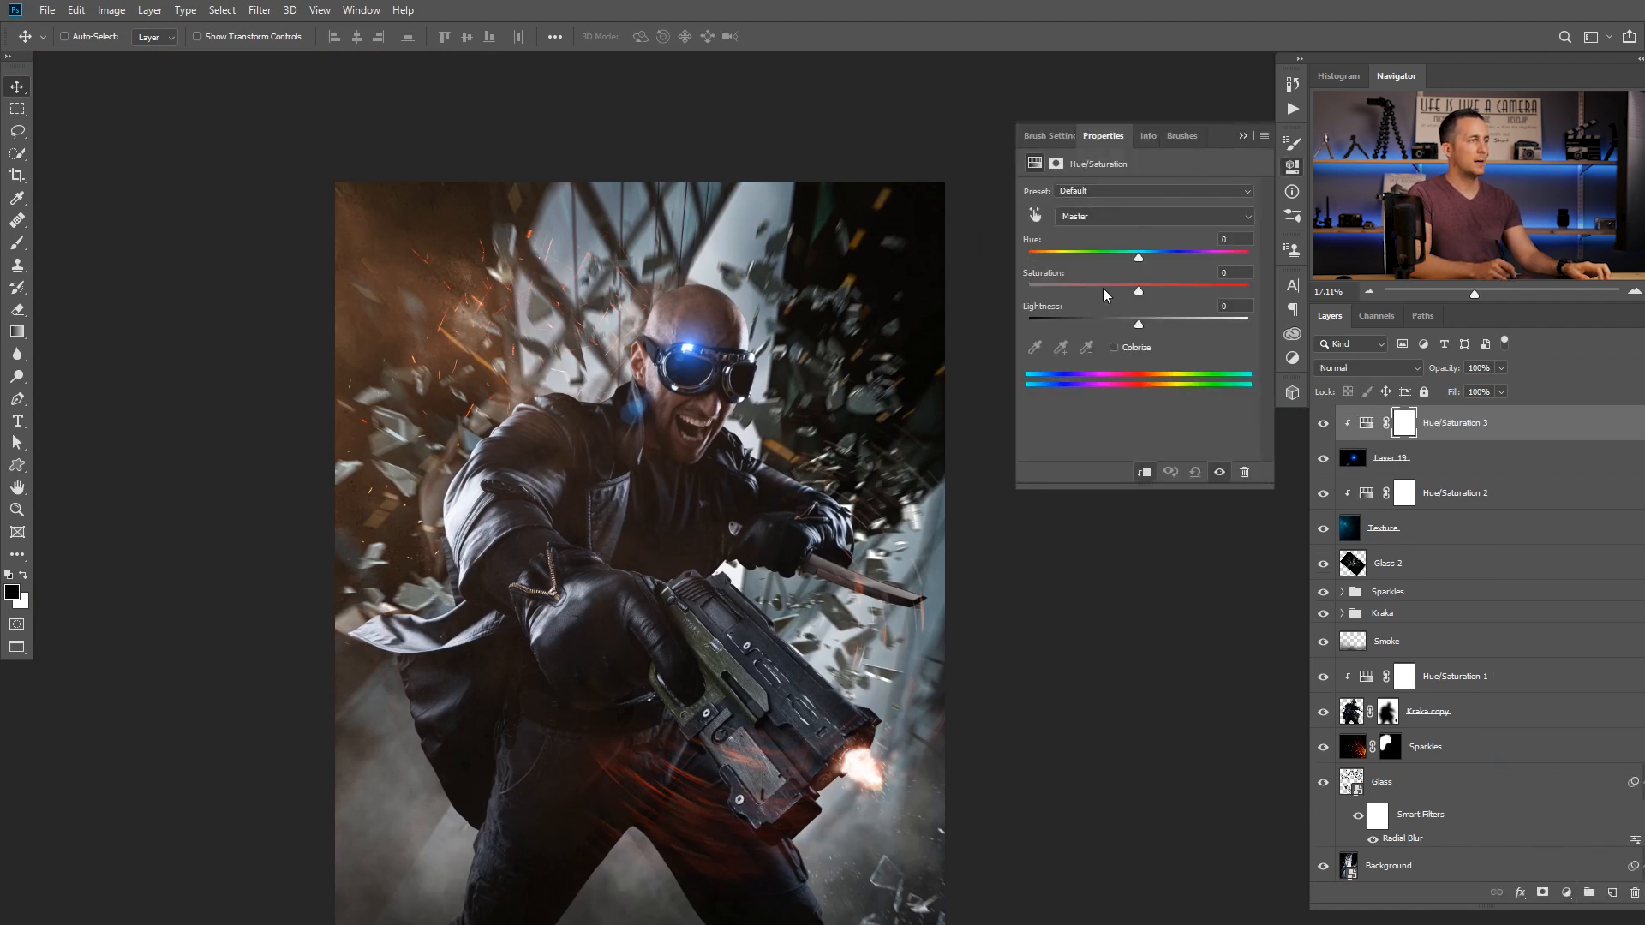
drag(1139, 257, 1240, 256)
mouse_move(1130, 291)
mouse_down()
mouse_move(1093, 296)
mouse_move(1116, 295)
mouse_up()
Try lower opacities on the flare's Hue/Saturation adjustment, return it to 100% and set its saturation to -3
drag(1445, 370, 1418, 374)
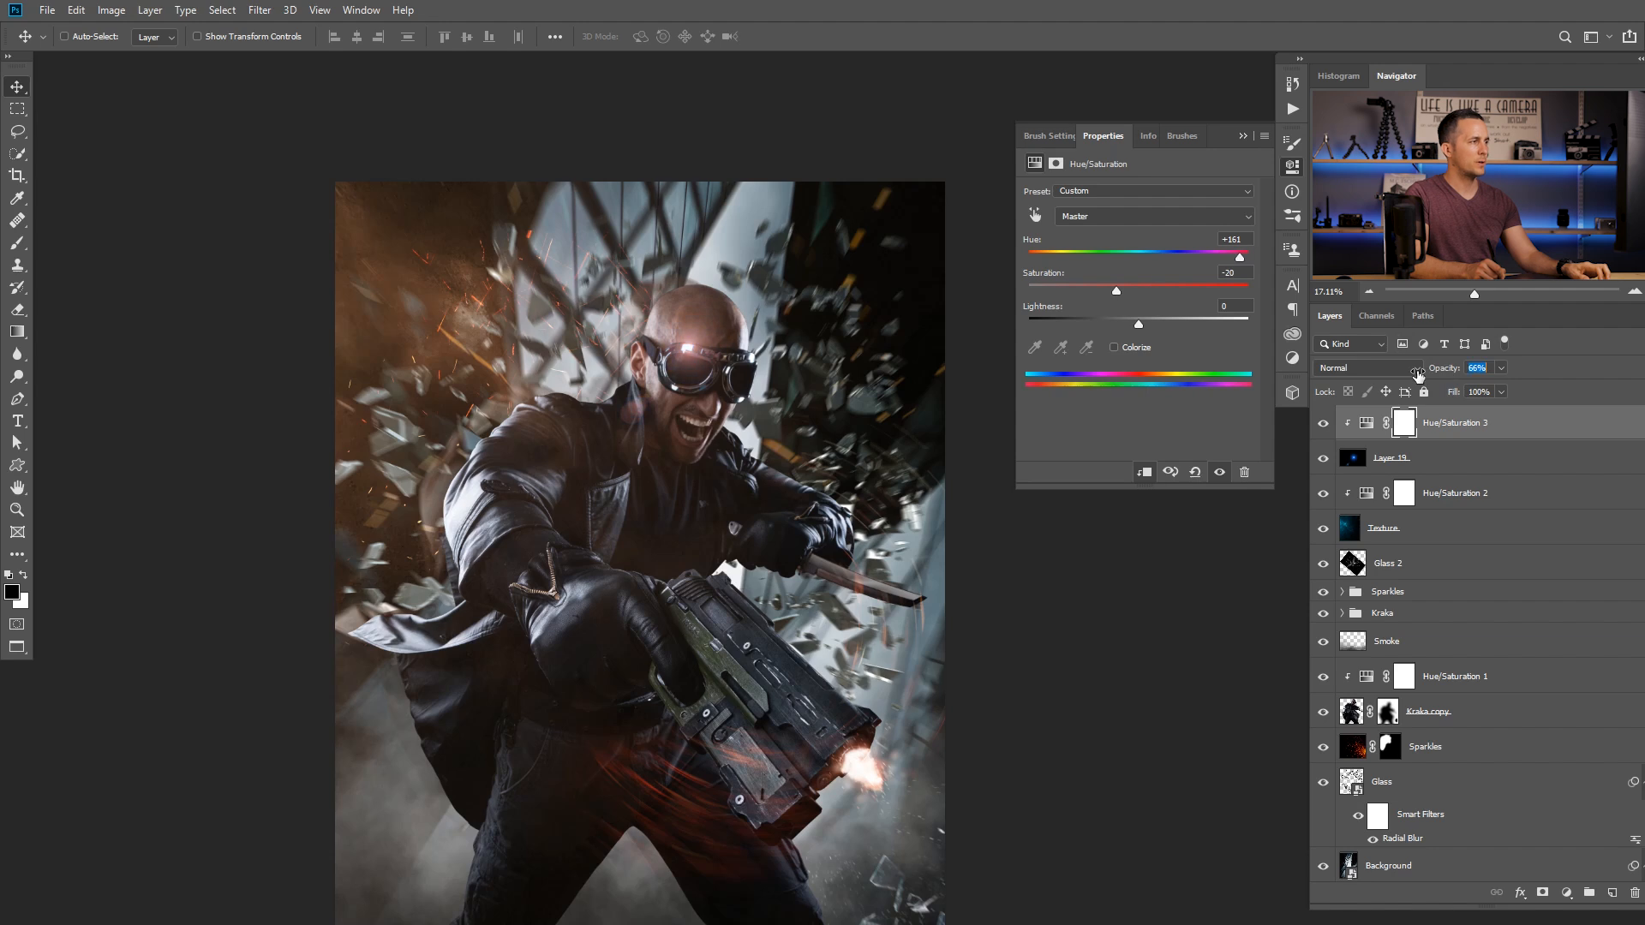
drag(1121, 291, 1124, 291)
drag(1452, 369, 1153, 293)
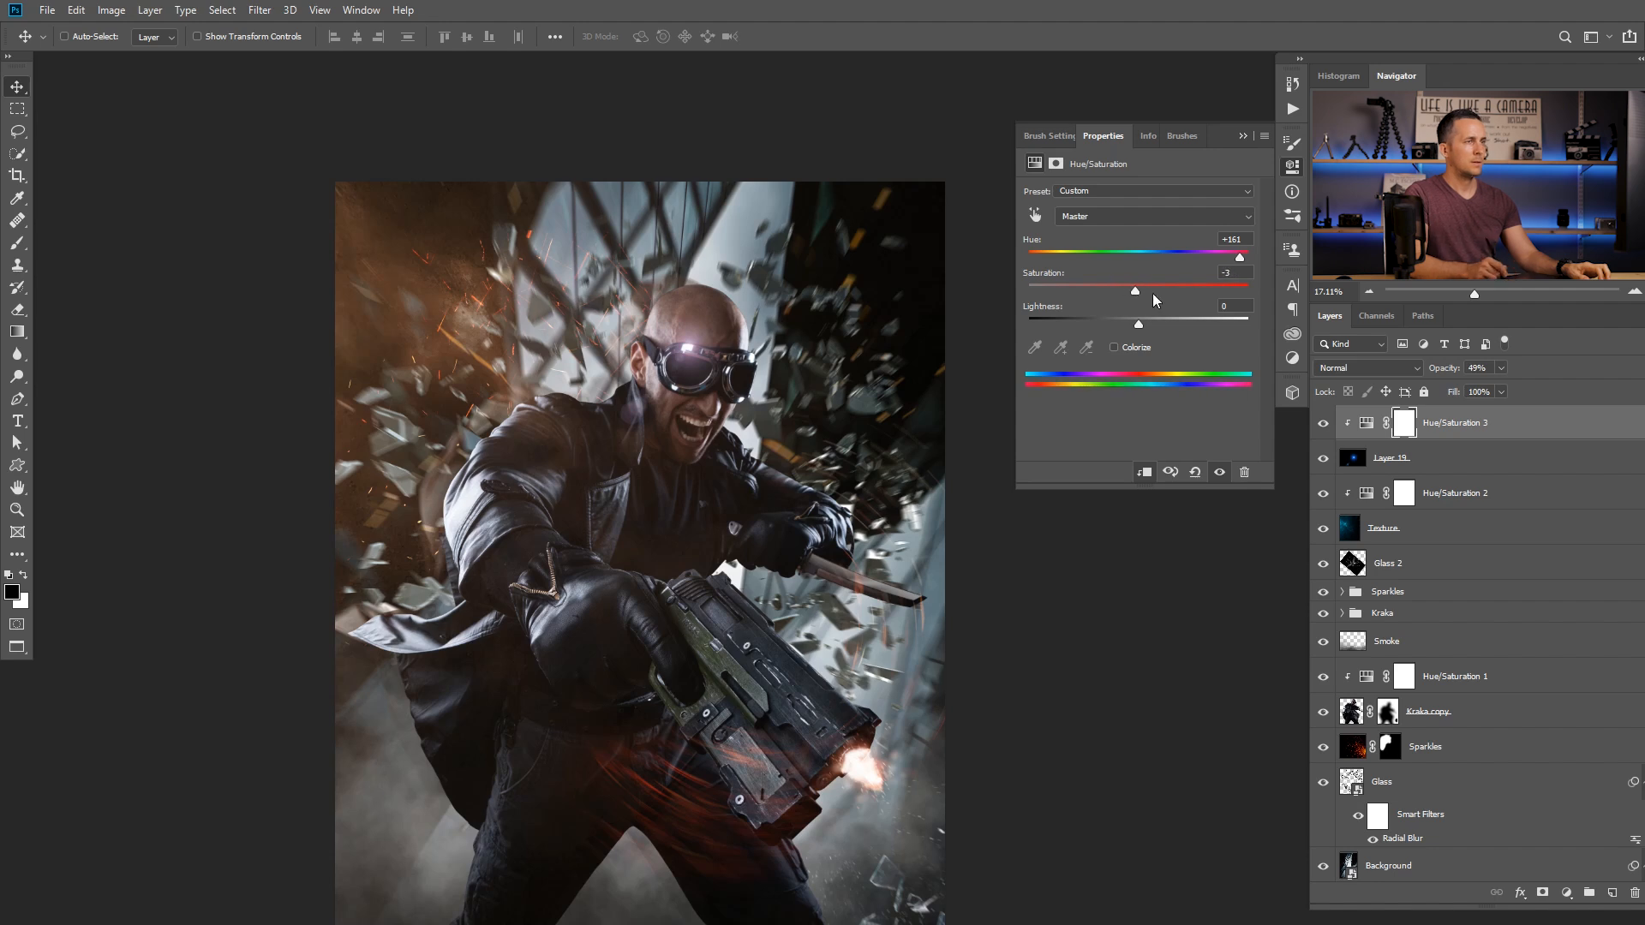
drag(1445, 371, 1550, 359)
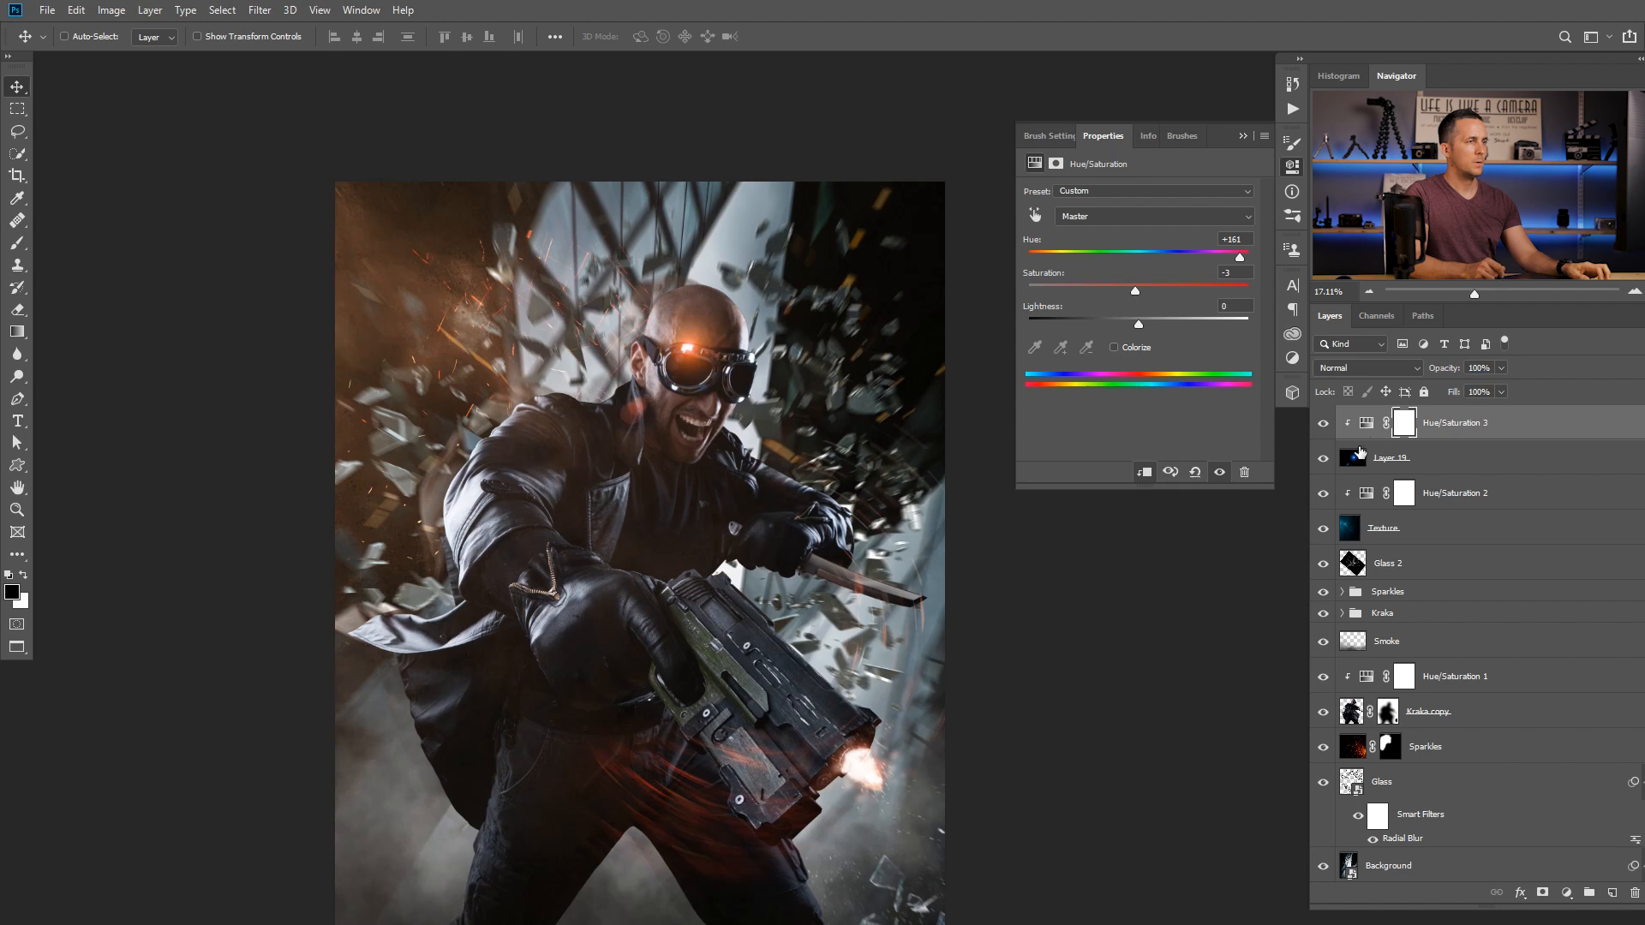
Set the lens flare layer's opacity to 55% and enlarge the flare over the goggles to 5.93 × 3.95 in
click(1359, 454)
drag(1444, 373, 1407, 377)
drag(770, 496, 750, 497)
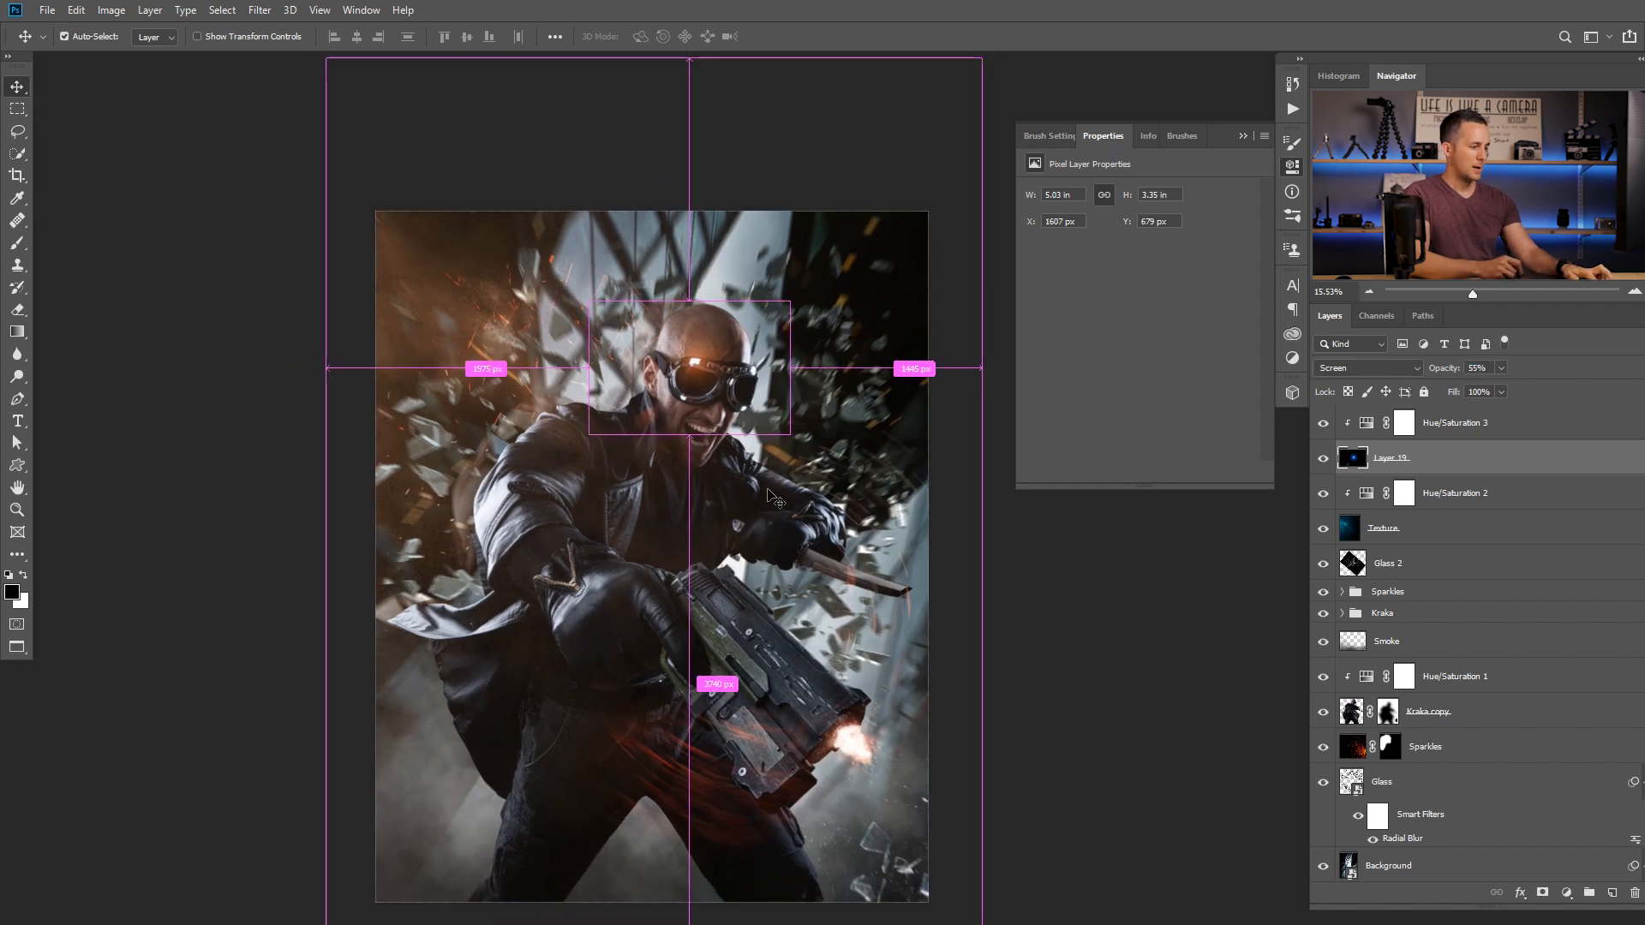
key(ctrl+t)
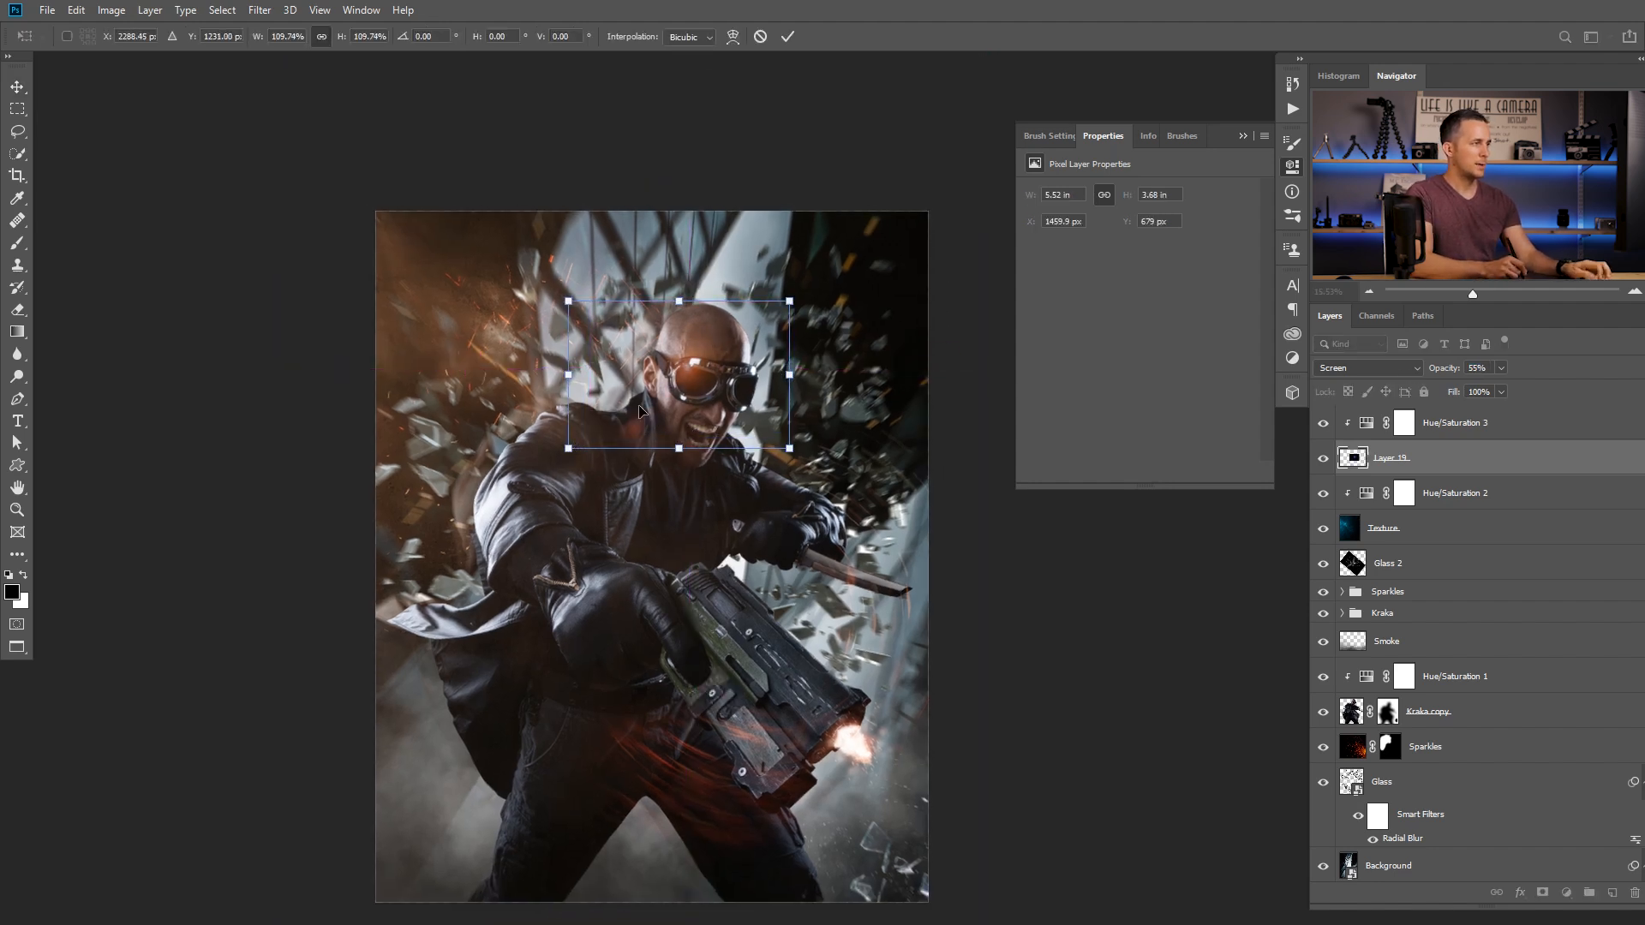
drag(588, 433, 569, 448)
key(Return)
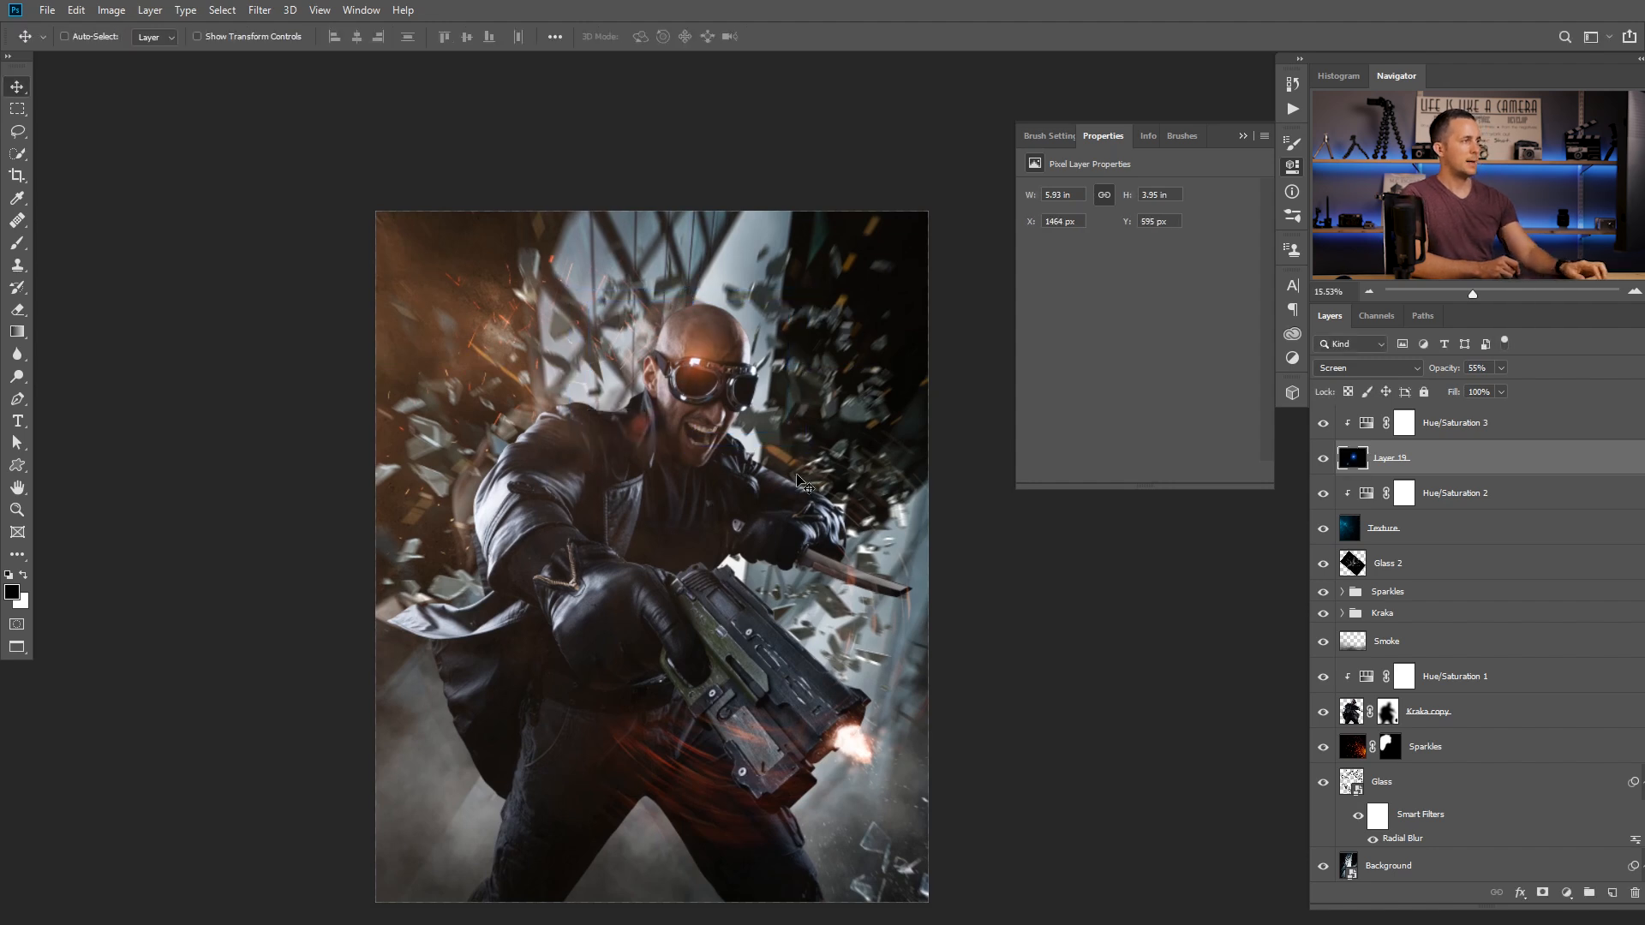
Set the lens flare layer's opacity to 33% and readjust the saturation in its clipped Hue/Saturation 3 adjustment
drag(814, 517, 790, 519)
drag(1446, 369, 1430, 372)
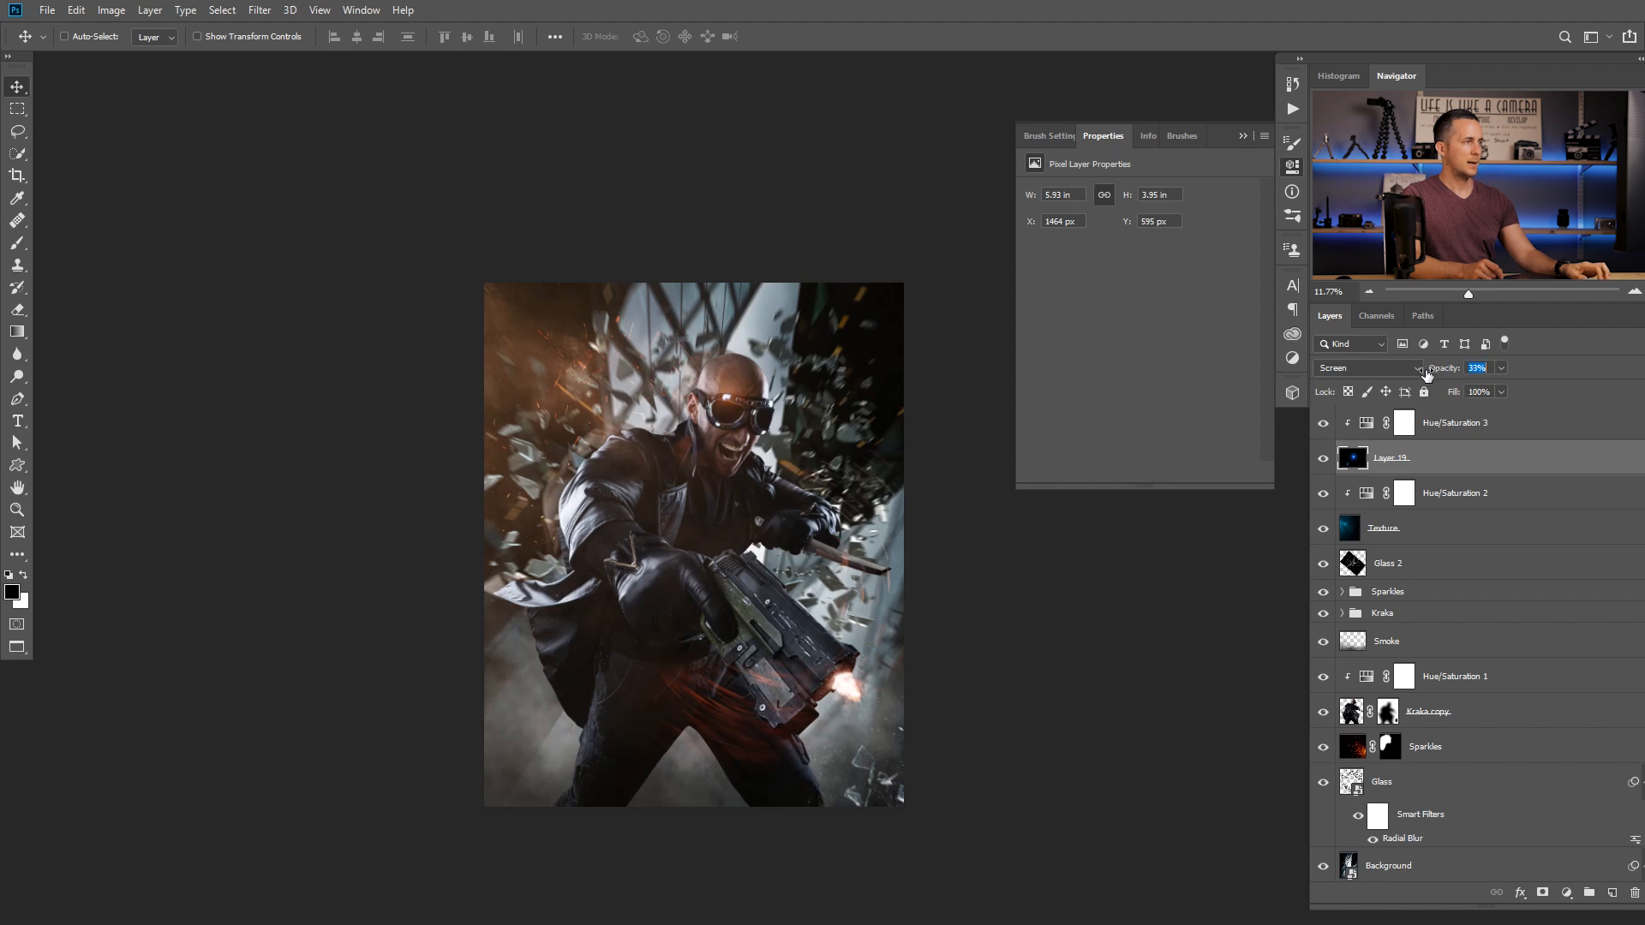
click(1423, 422)
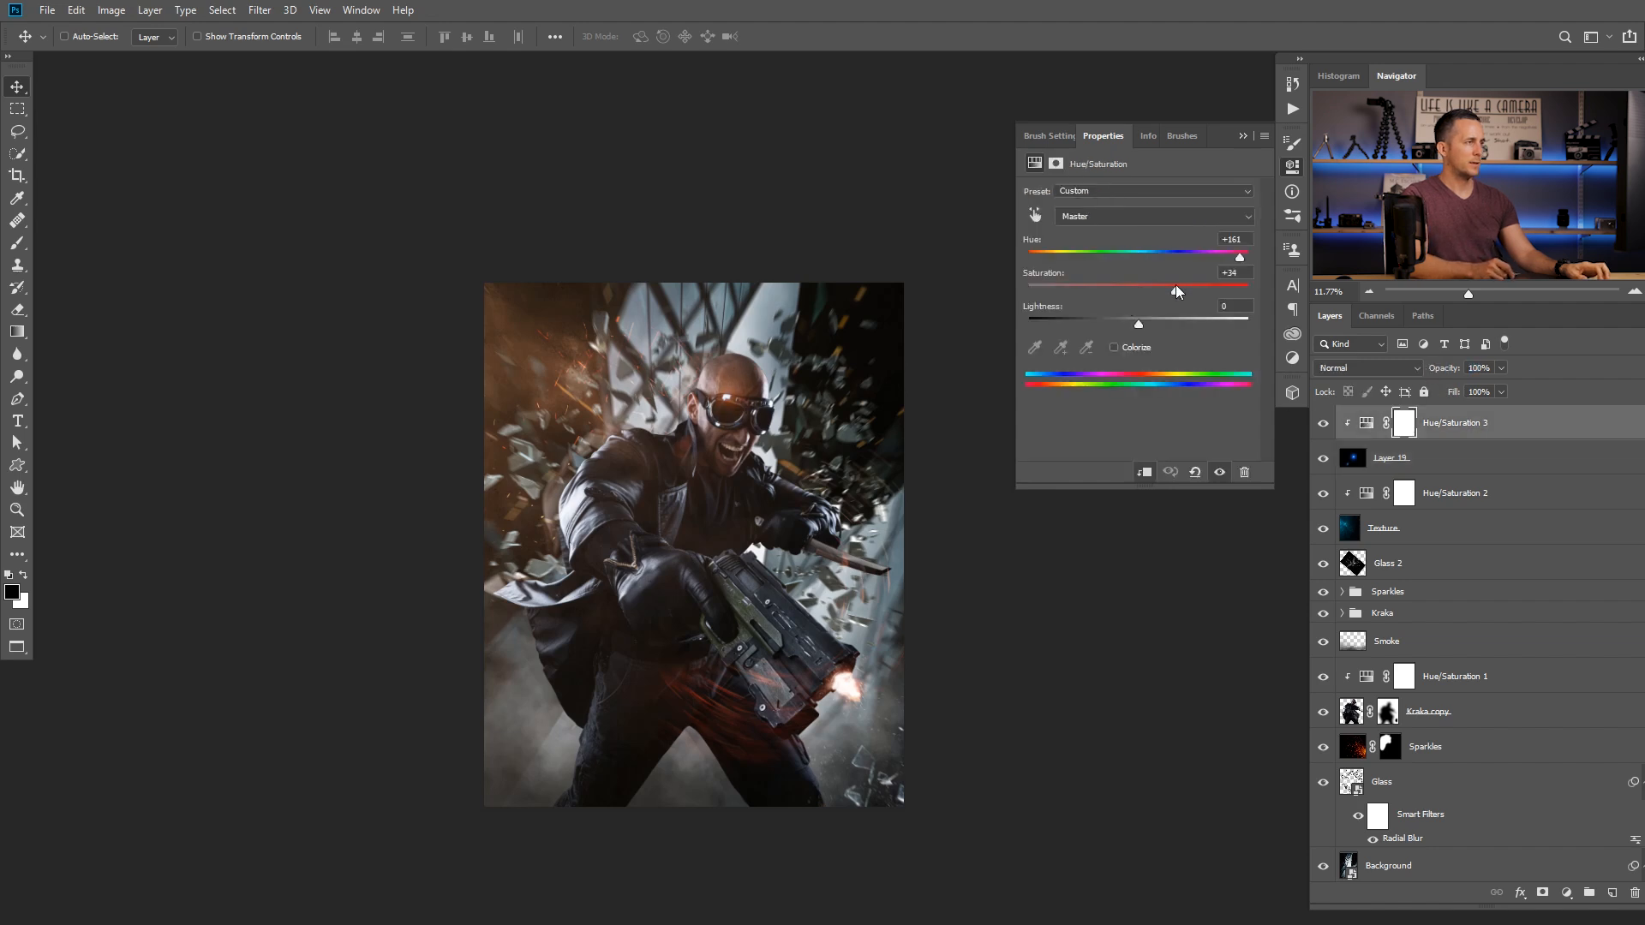
drag(1150, 291, 1144, 291)
Compare the image with and without the lens flare layer and examine the goggles up close
click(1242, 136)
click(1324, 460)
click(1323, 460)
scroll(791, 511, up, 3)
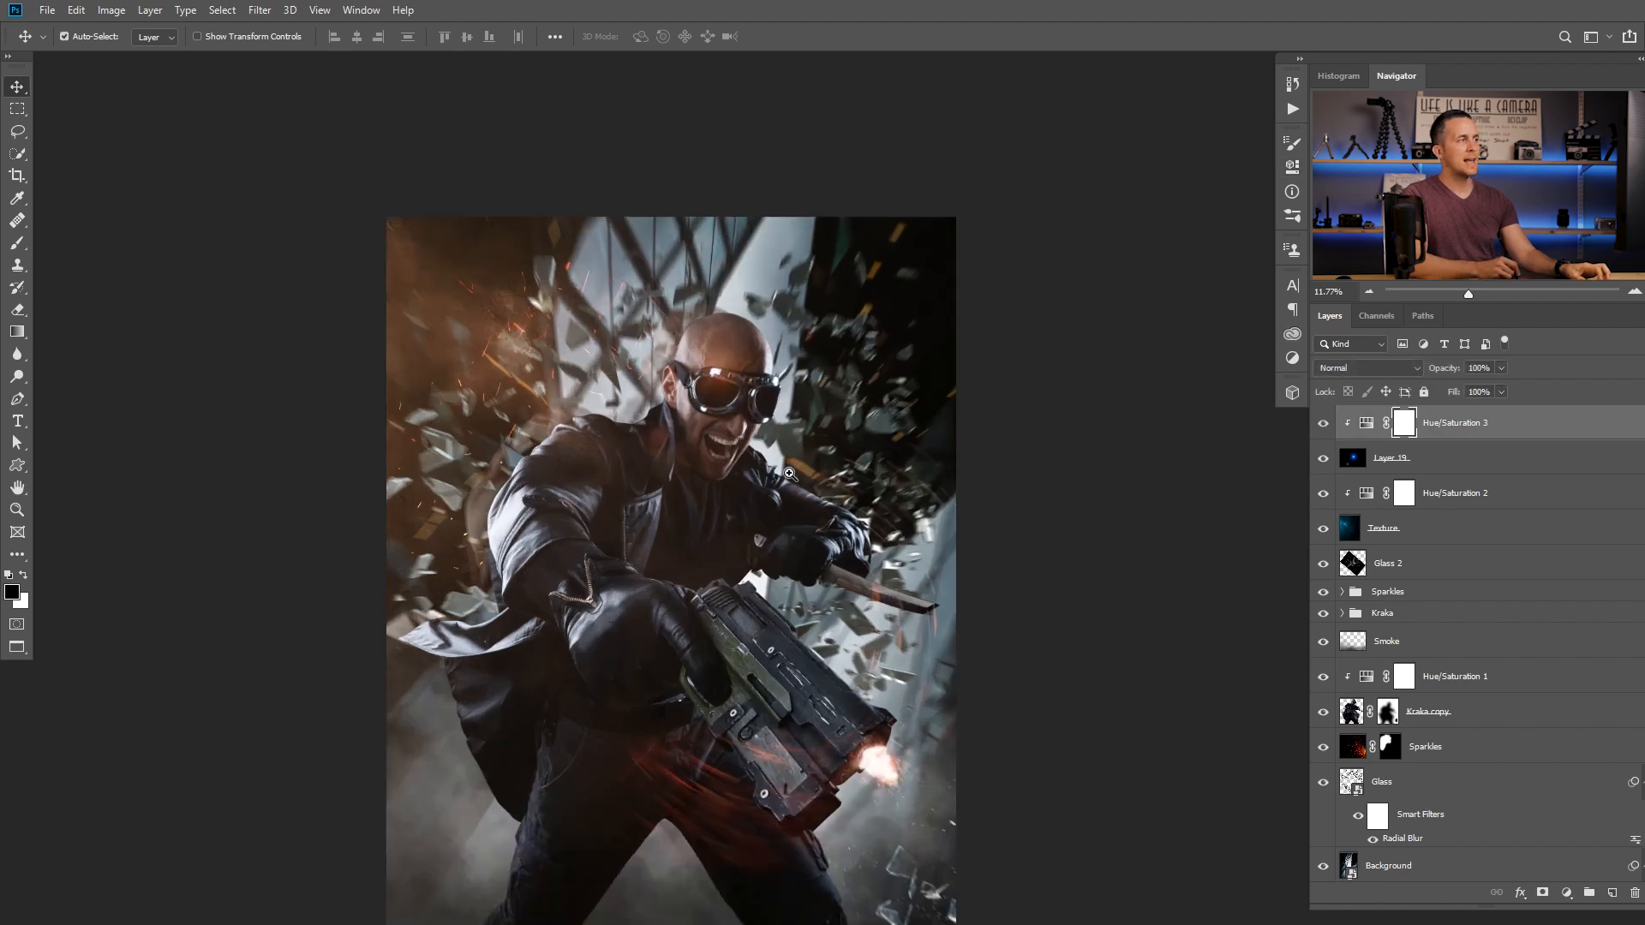
drag(792, 510, 789, 466)
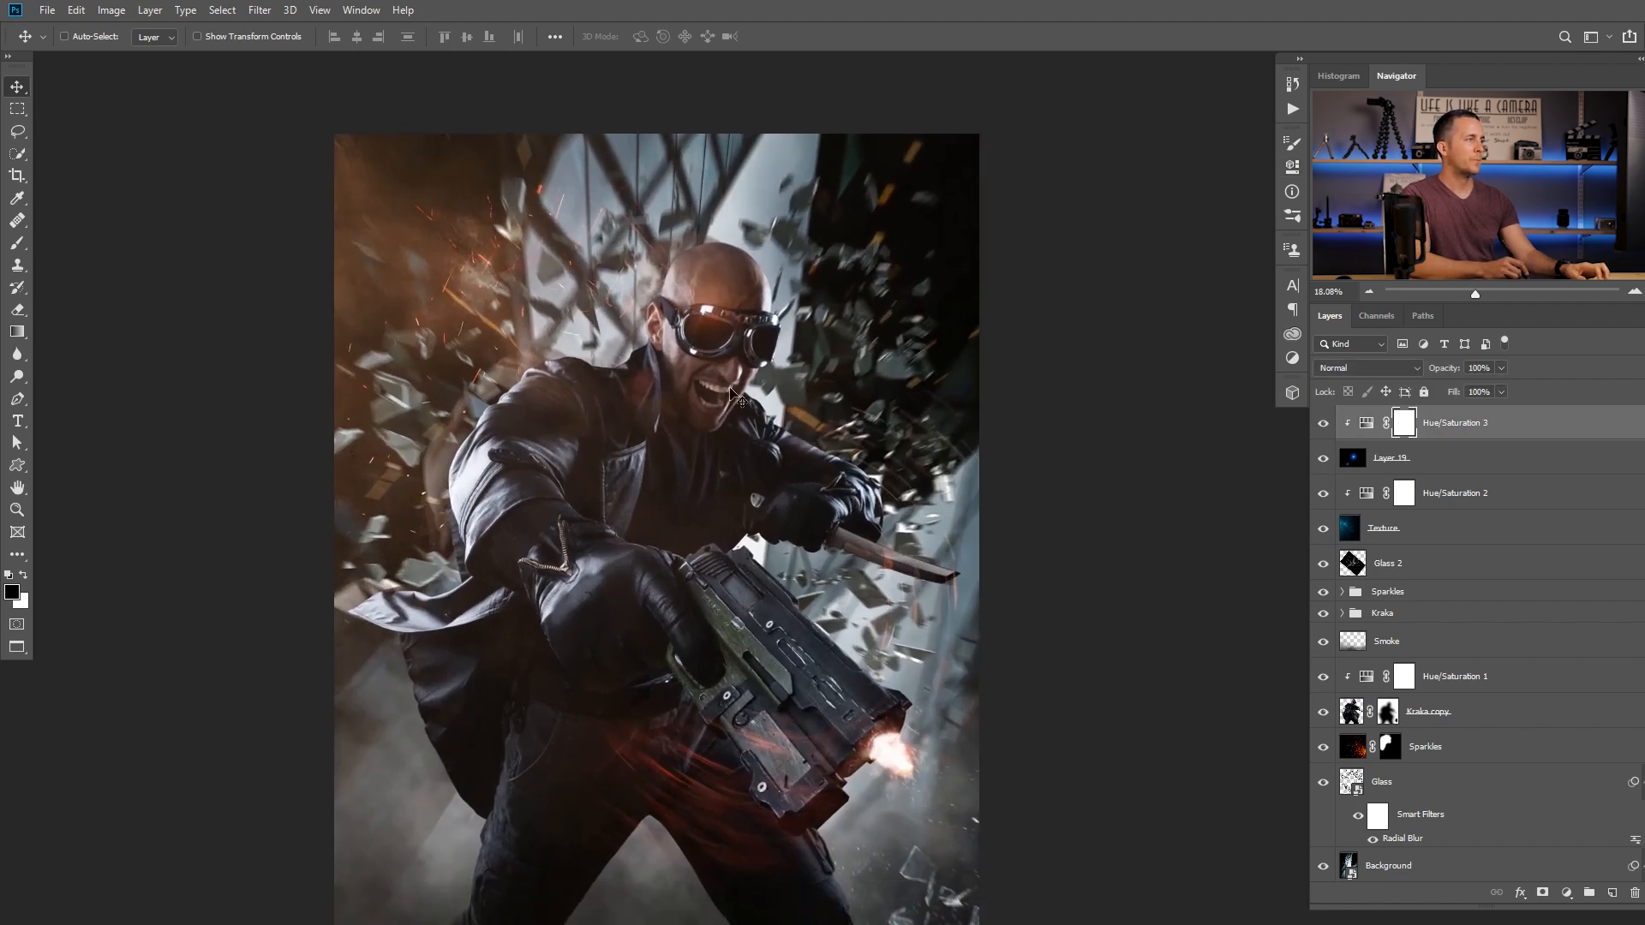
View the Kraka copy layer alone and the Kraka group over the background, and restore visibility of all layers
scroll(711, 429, down, 3)
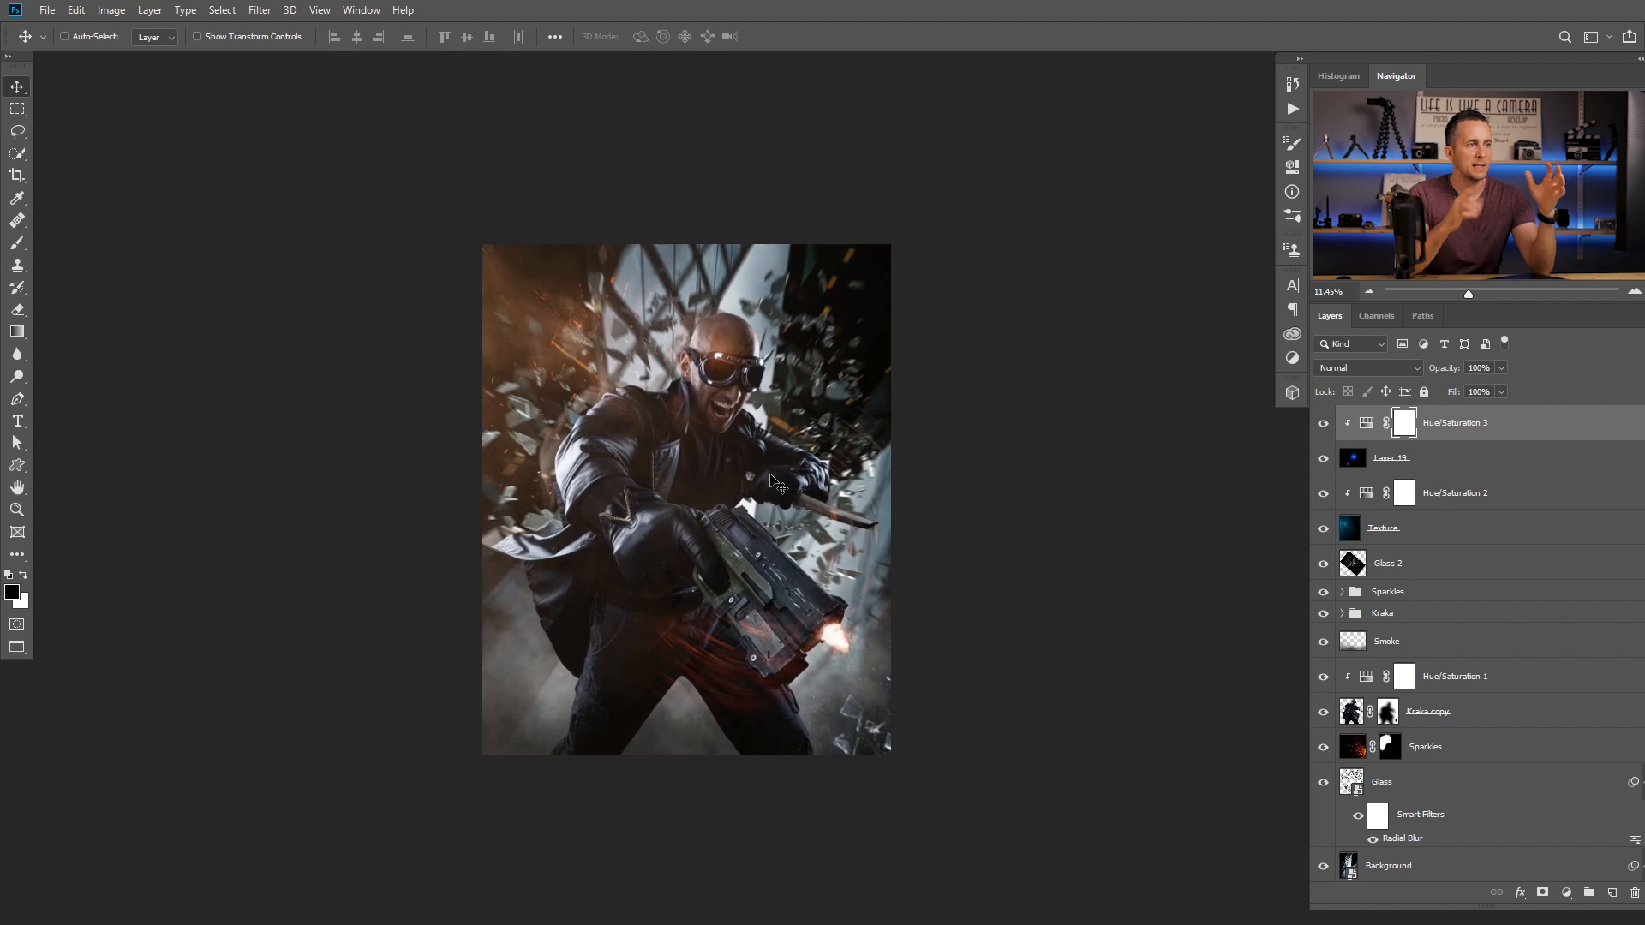
alt+click(1324, 712)
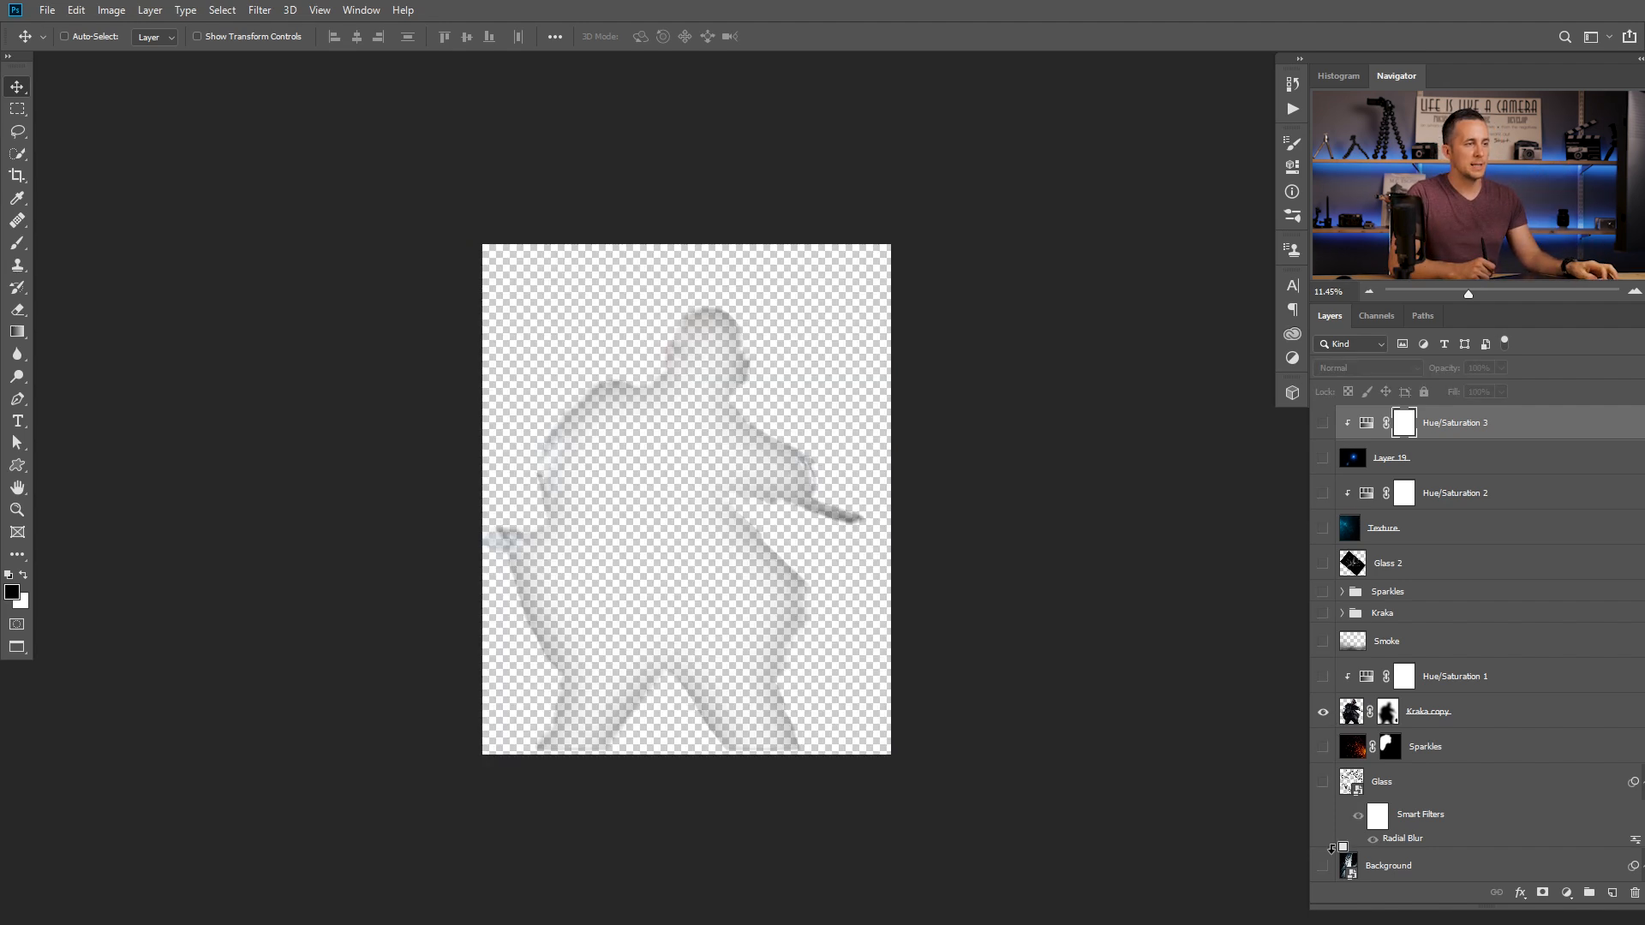
alt+click(1324, 712)
alt+click(1322, 614)
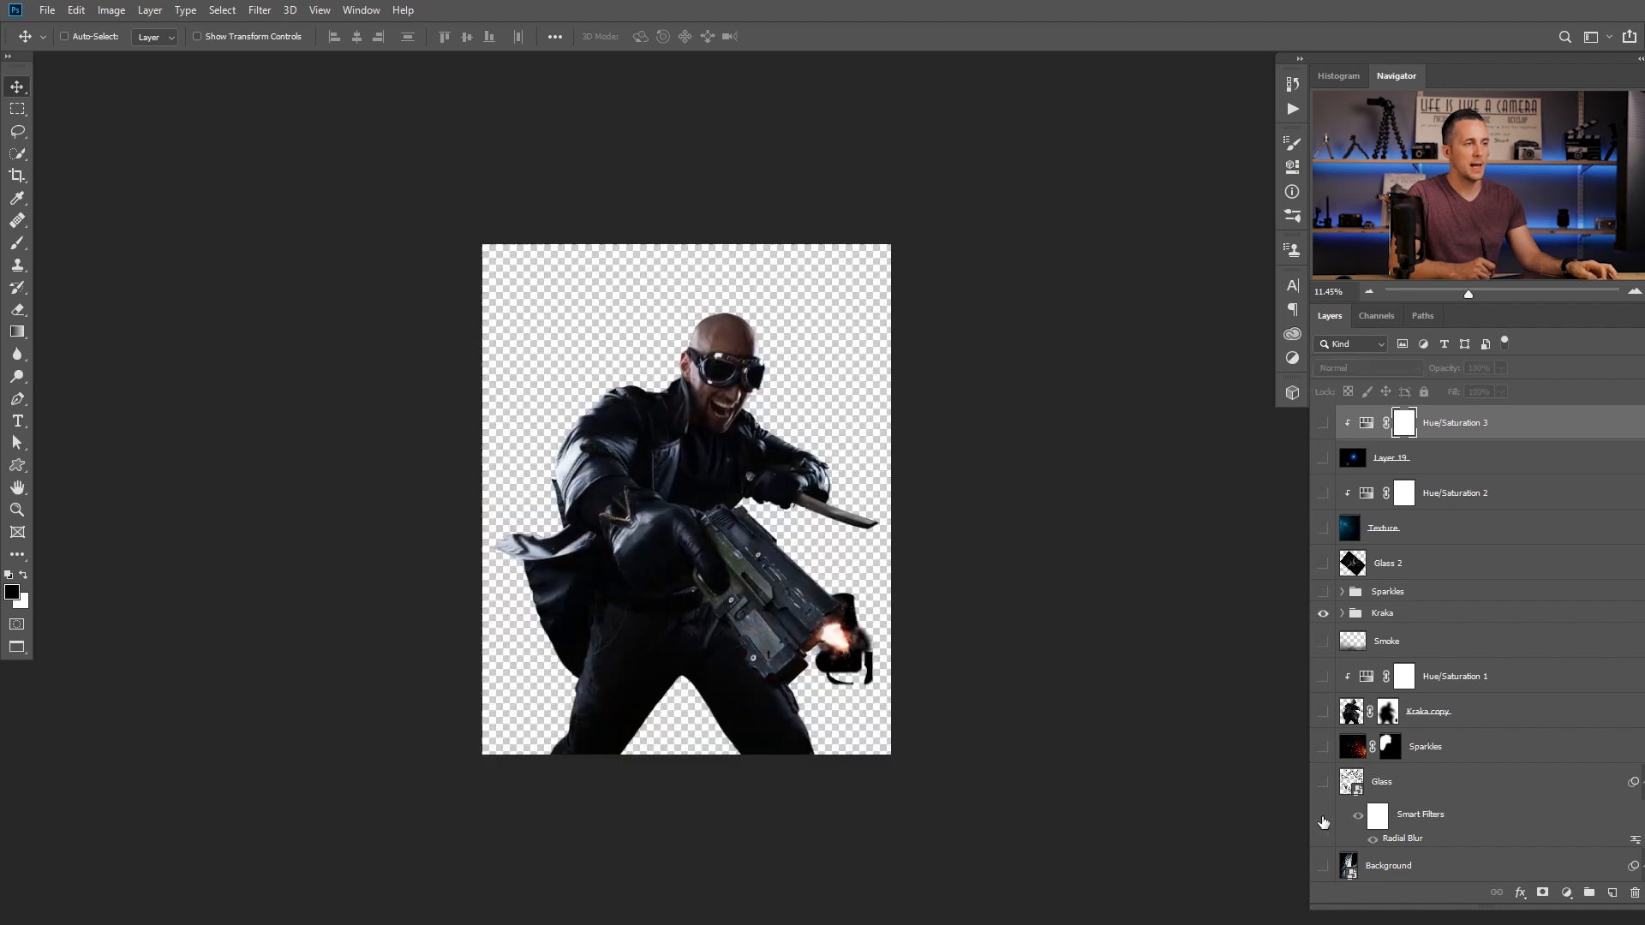
click(1324, 865)
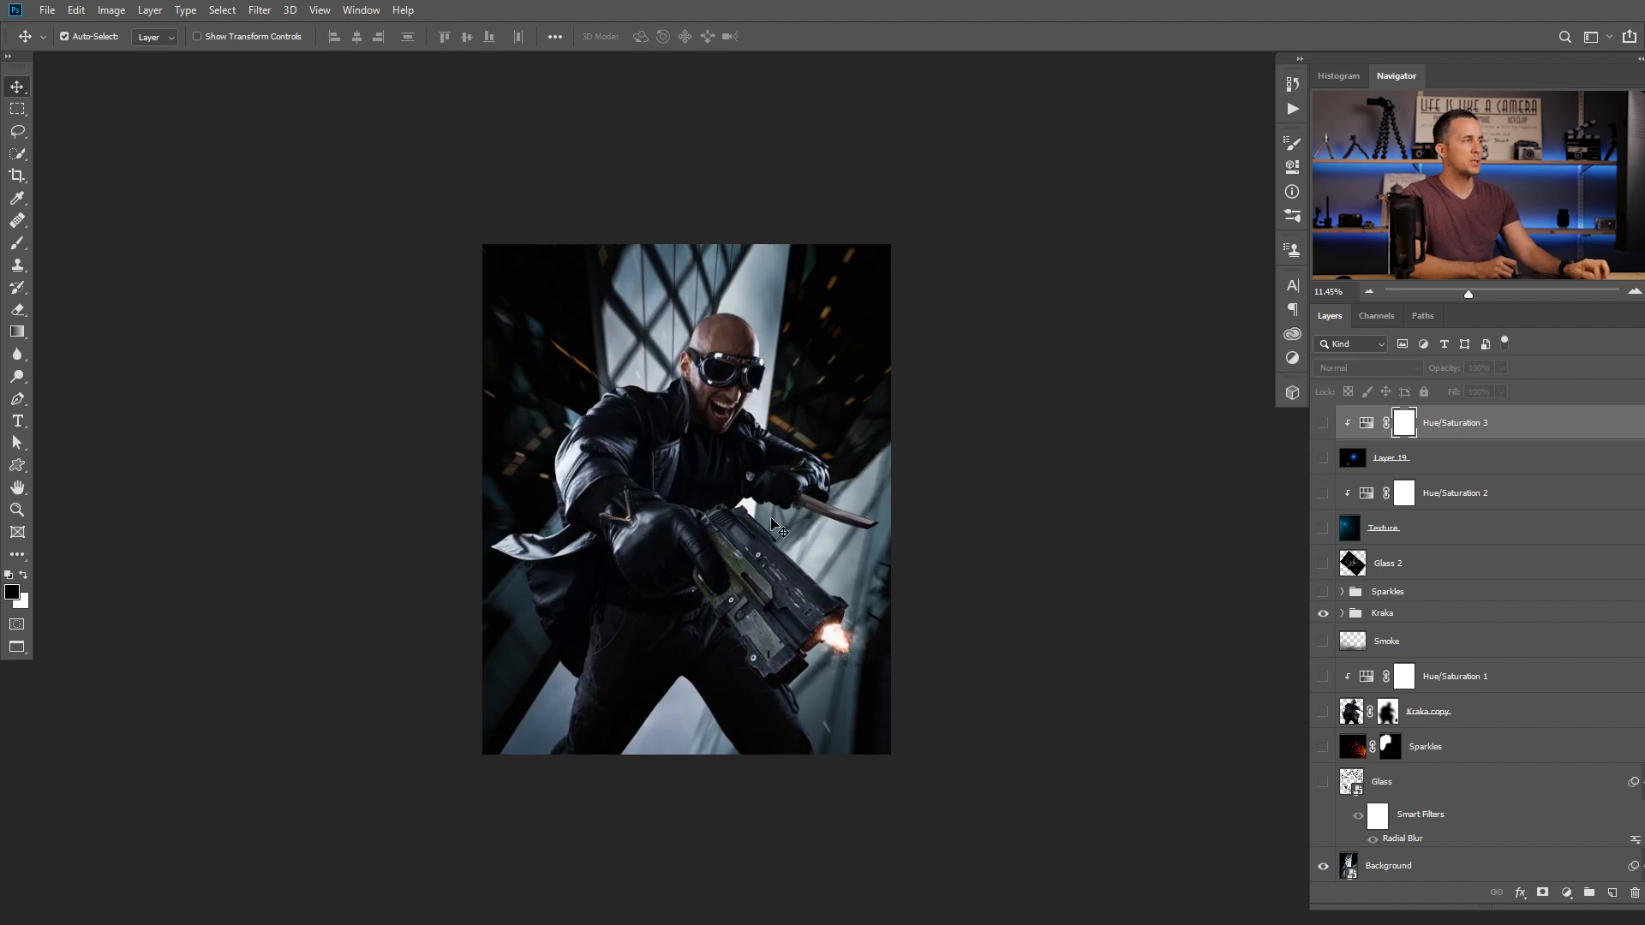
key(ctrl+z)
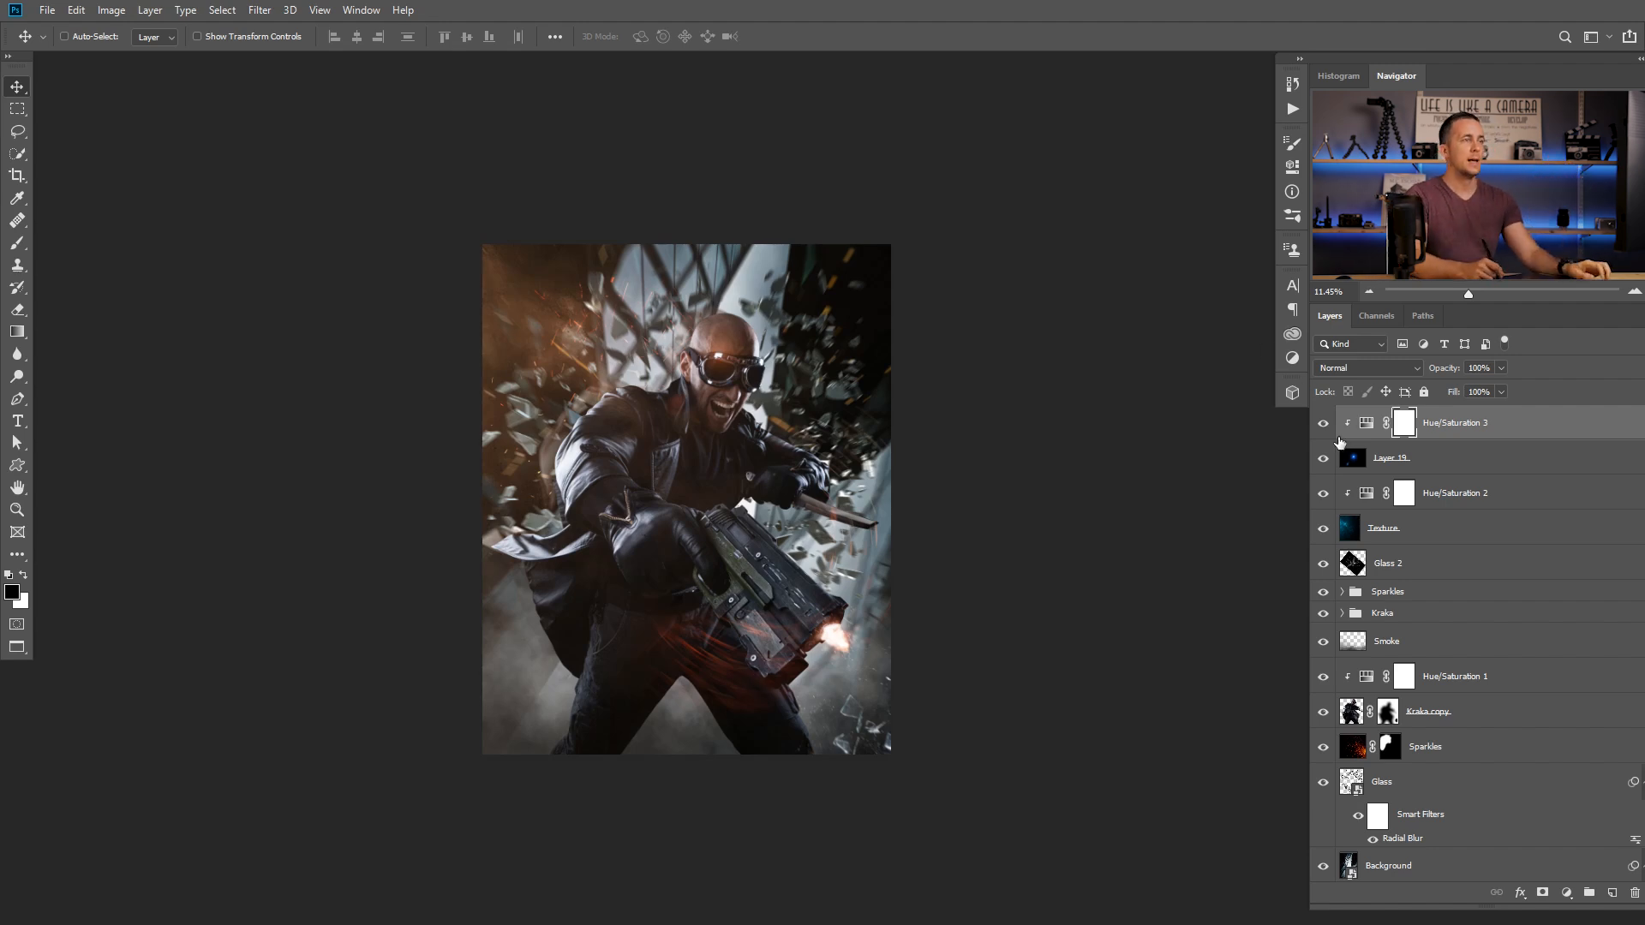
Stamp all visible layers into a new top layer and set its contrast to +15 in the Camera Raw Filter
key(ctrl+alt+shift+e)
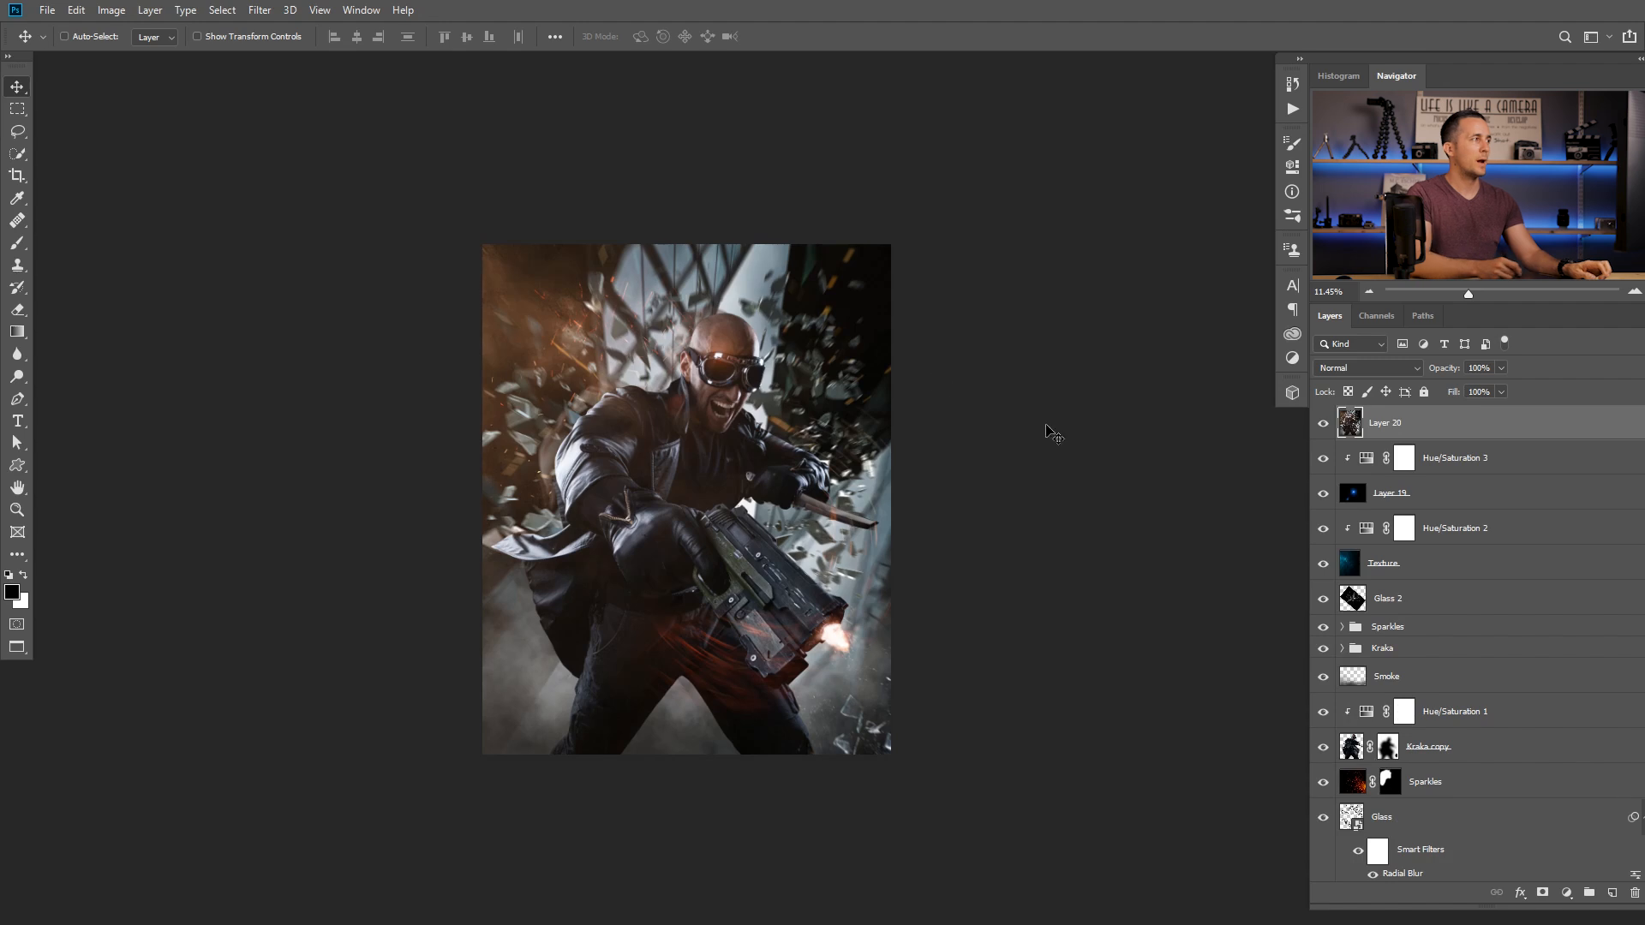
key(ctrl)
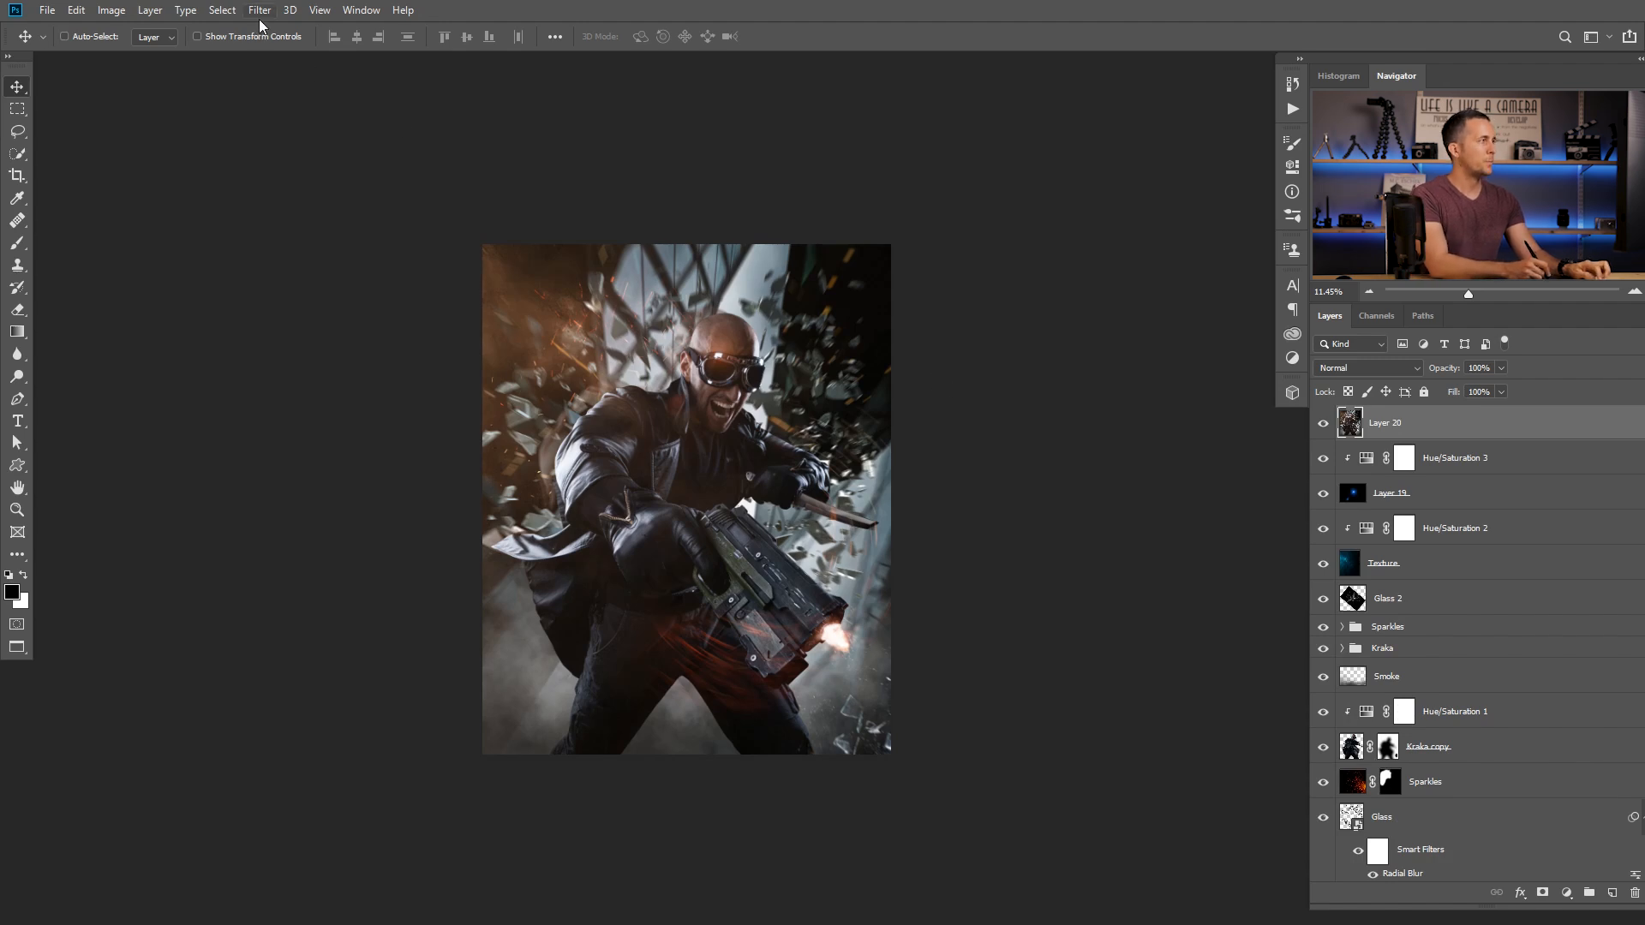
click(261, 12)
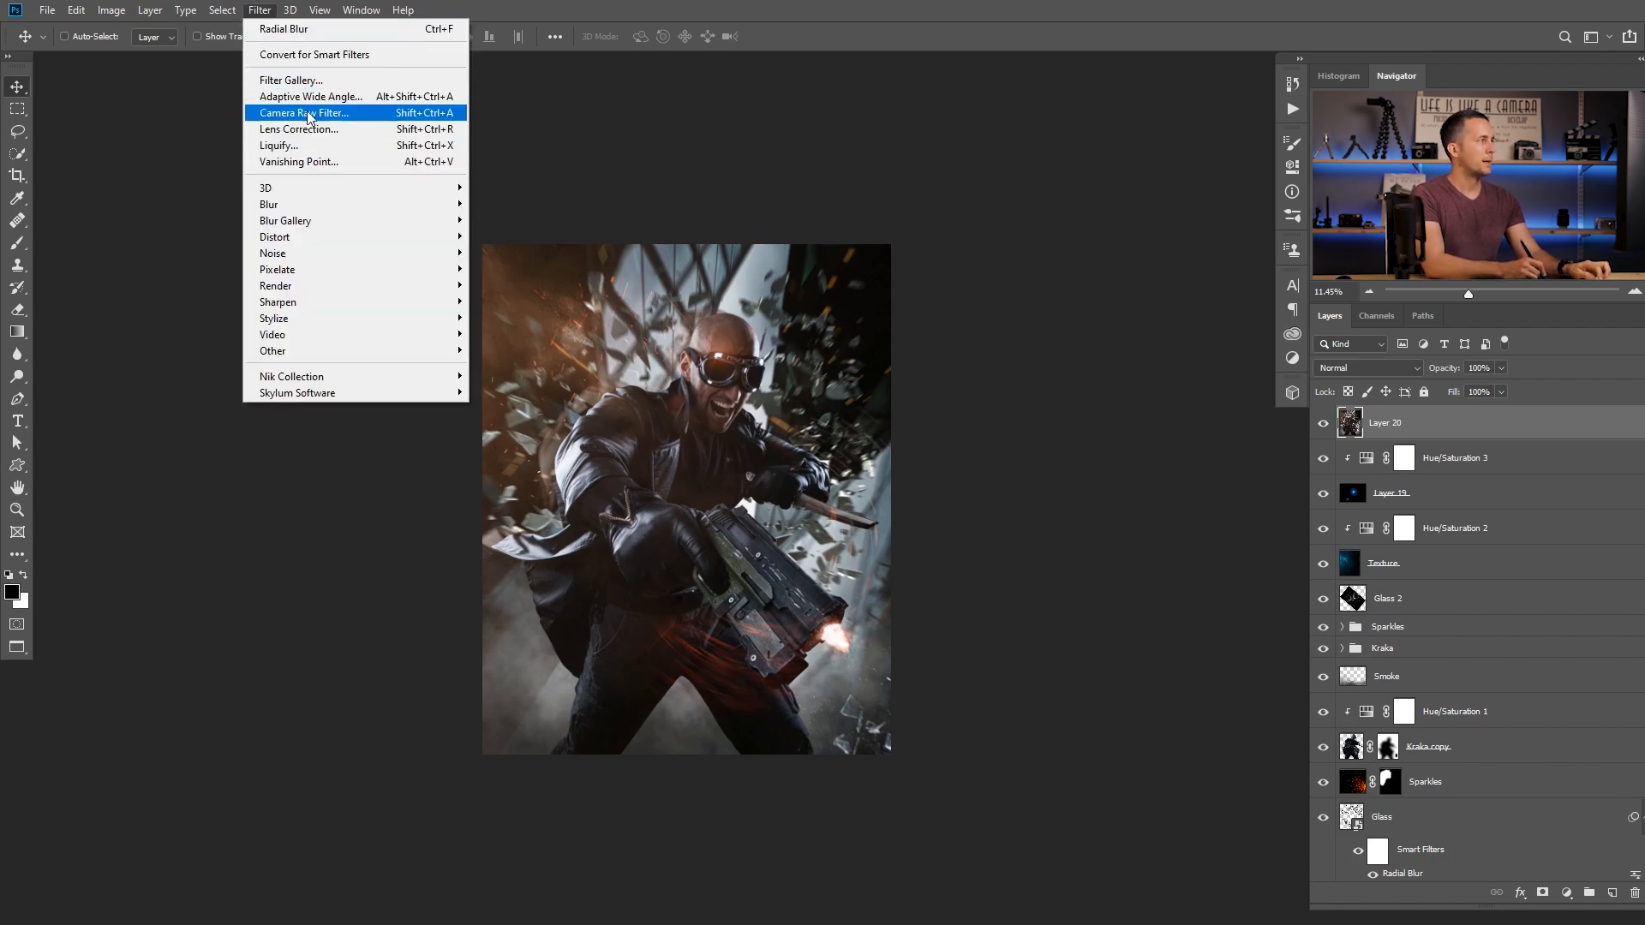
click(311, 116)
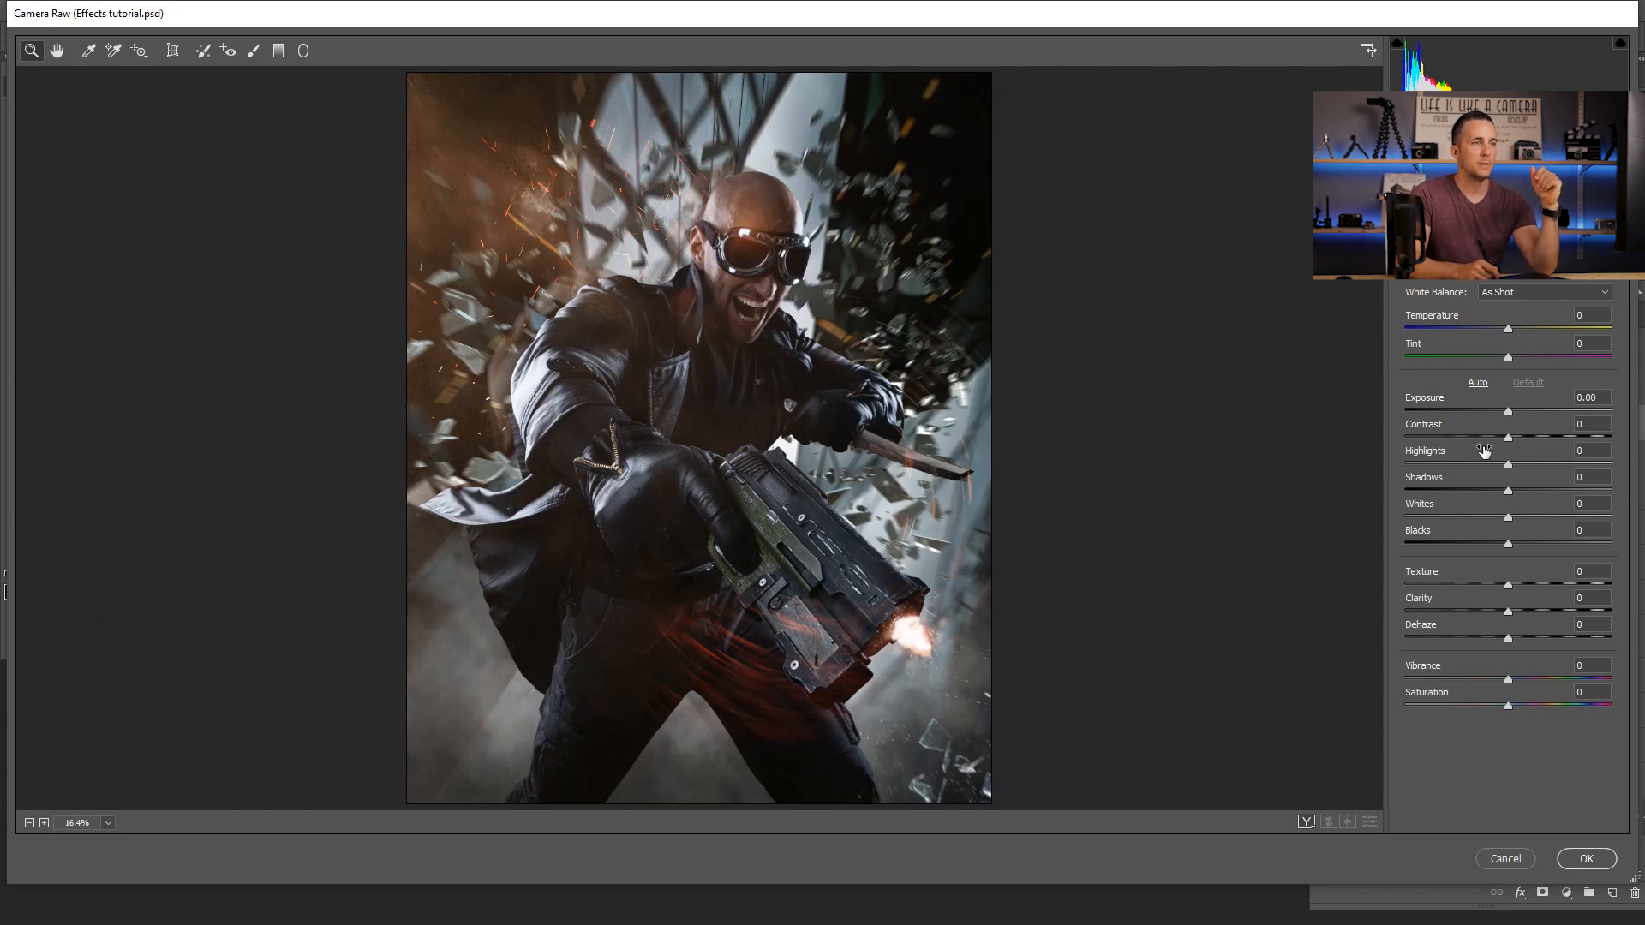
drag(1515, 443, 1523, 440)
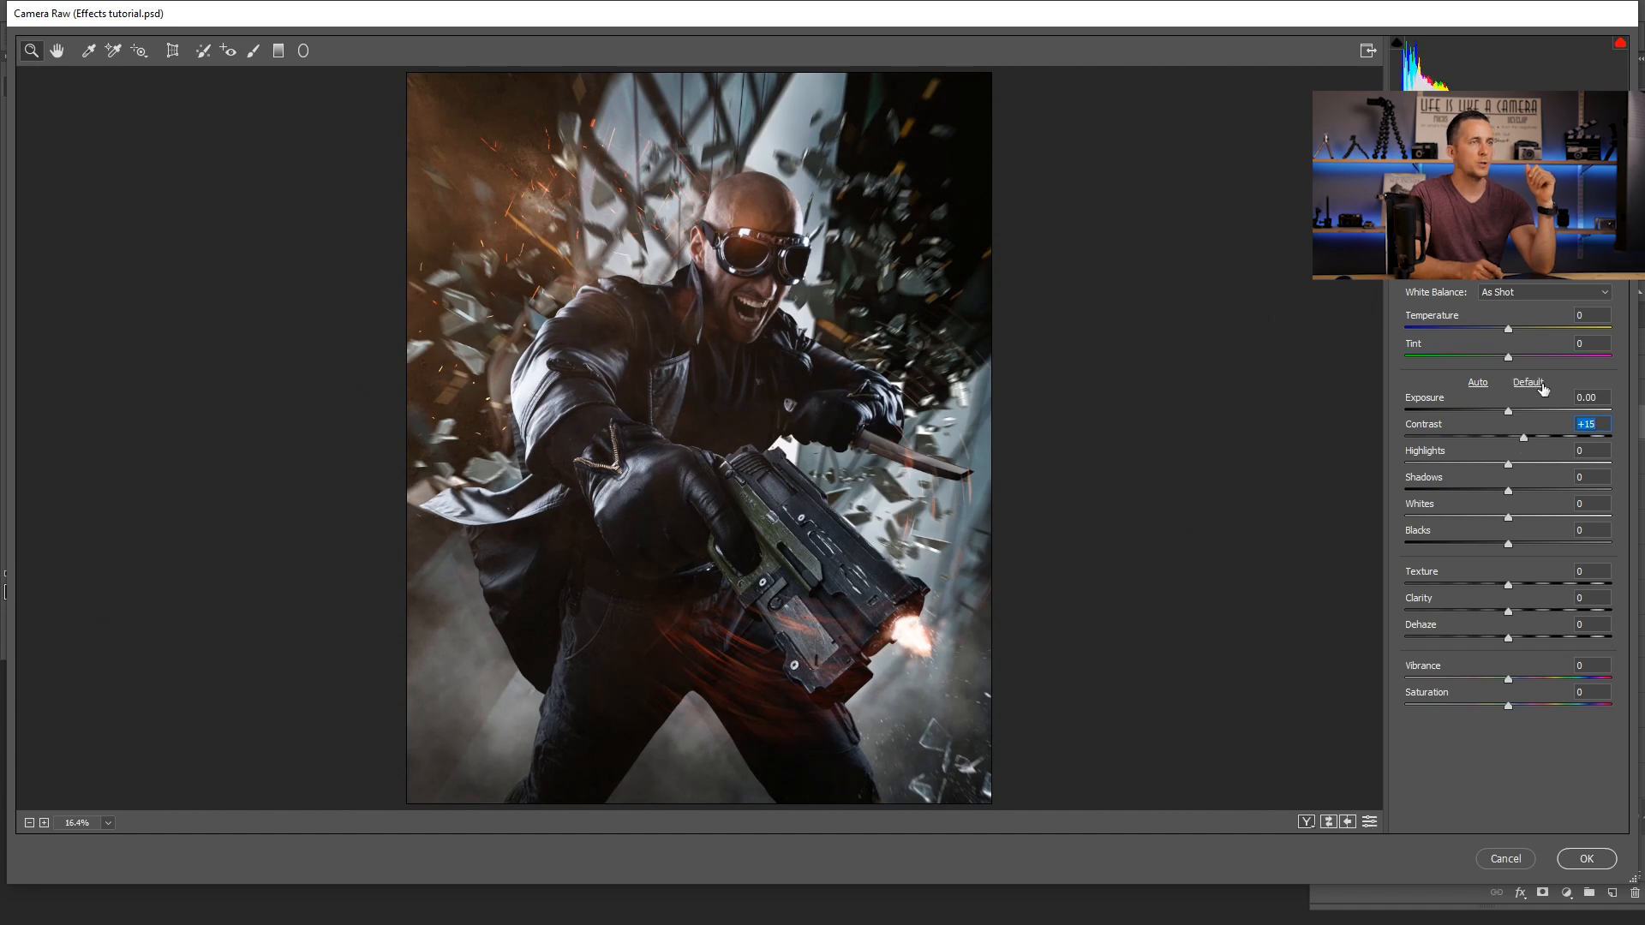
Split-tone the shadows with hue 227 and saturation 19, with the balance at +32
click(1474, 186)
drag(1524, 388, 1535, 388)
drag(1407, 417, 1435, 416)
drag(1507, 332, 1545, 332)
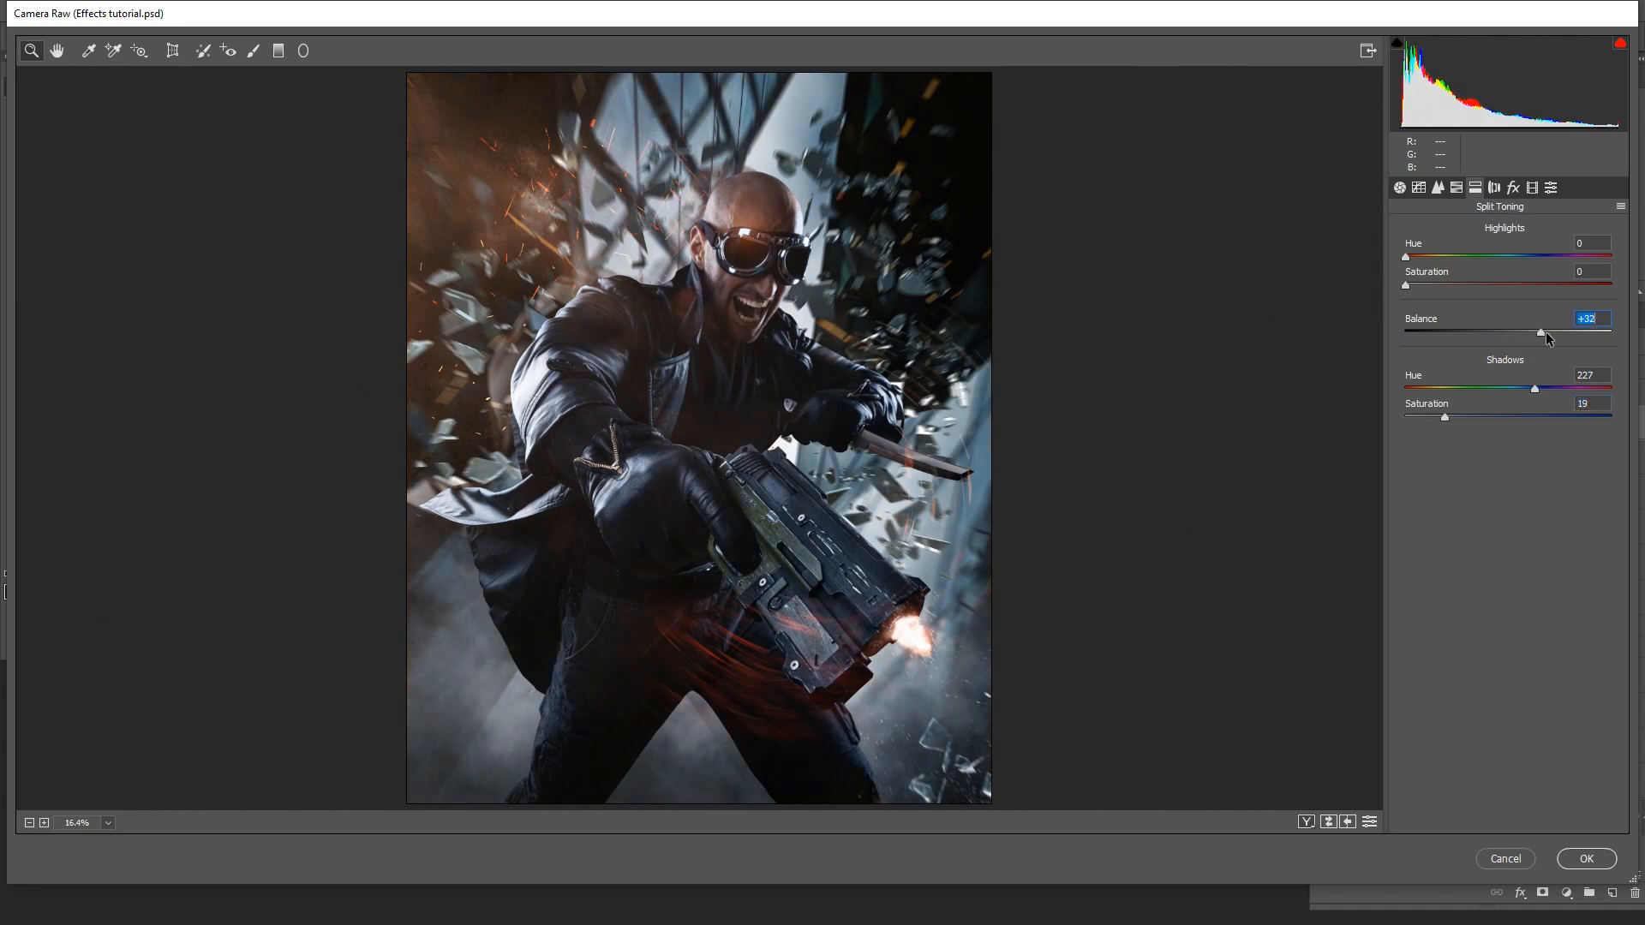
Set the split-toning highlights to hue 209 and saturation 5, balance to +48 and shadow saturation to 20, and compare with the defaults
drag(1441, 418, 1448, 417)
click(1529, 257)
drag(1405, 287, 1416, 287)
drag(1547, 332, 1559, 332)
drag(1451, 415, 1448, 417)
key(ctrl+alt+p)
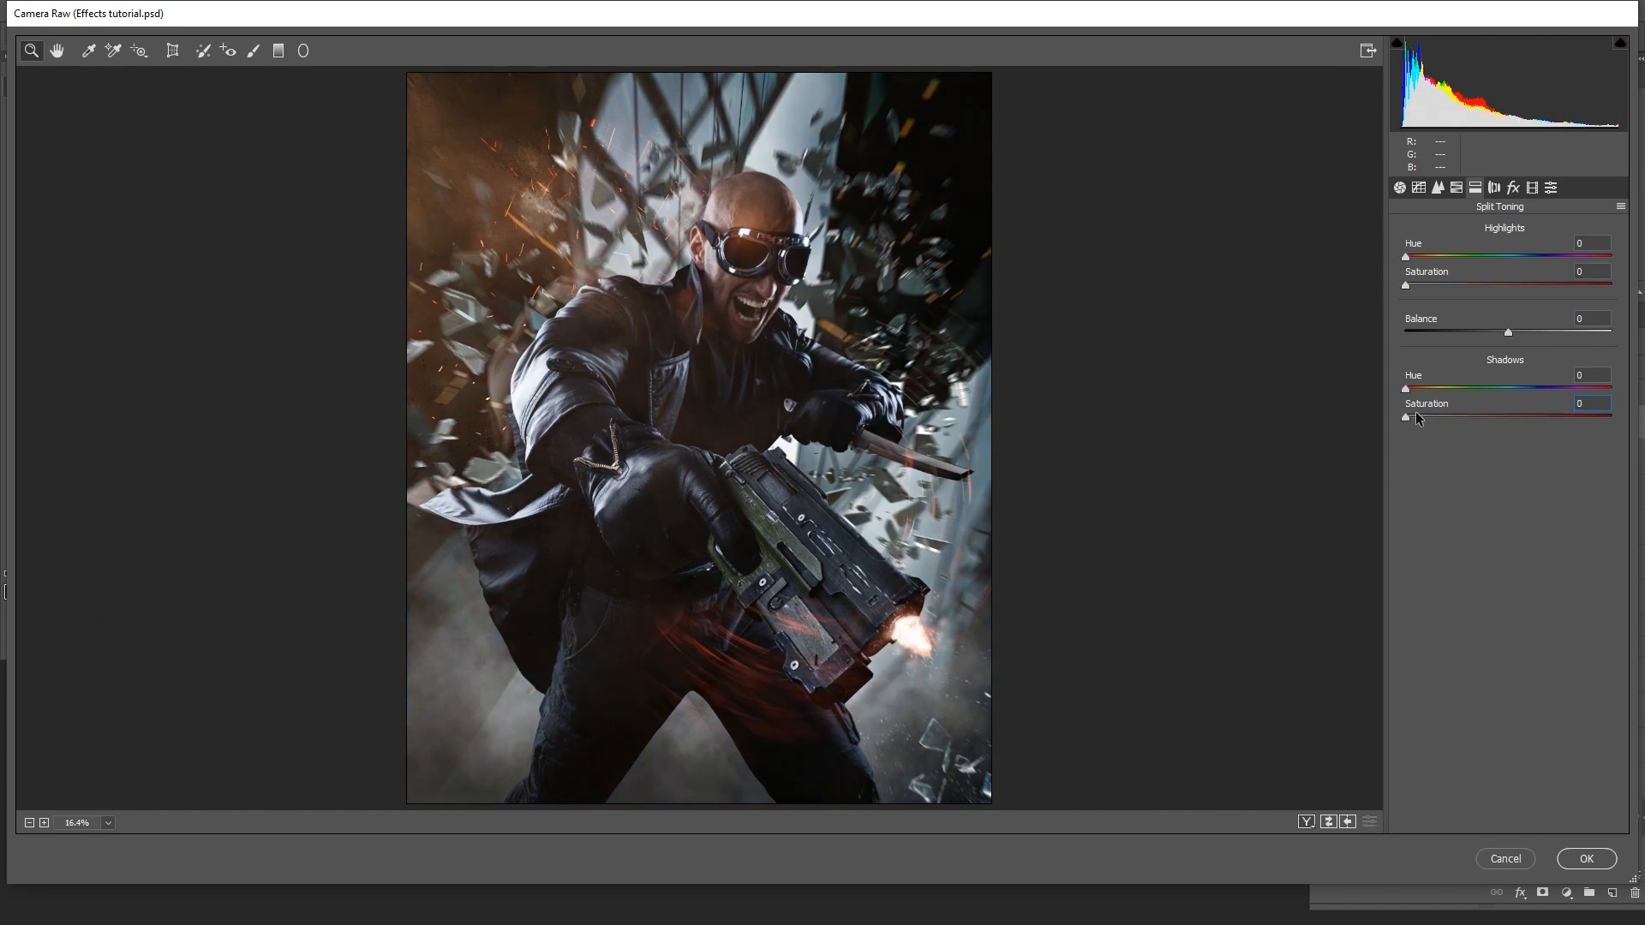
key(ctrl+alt+p)
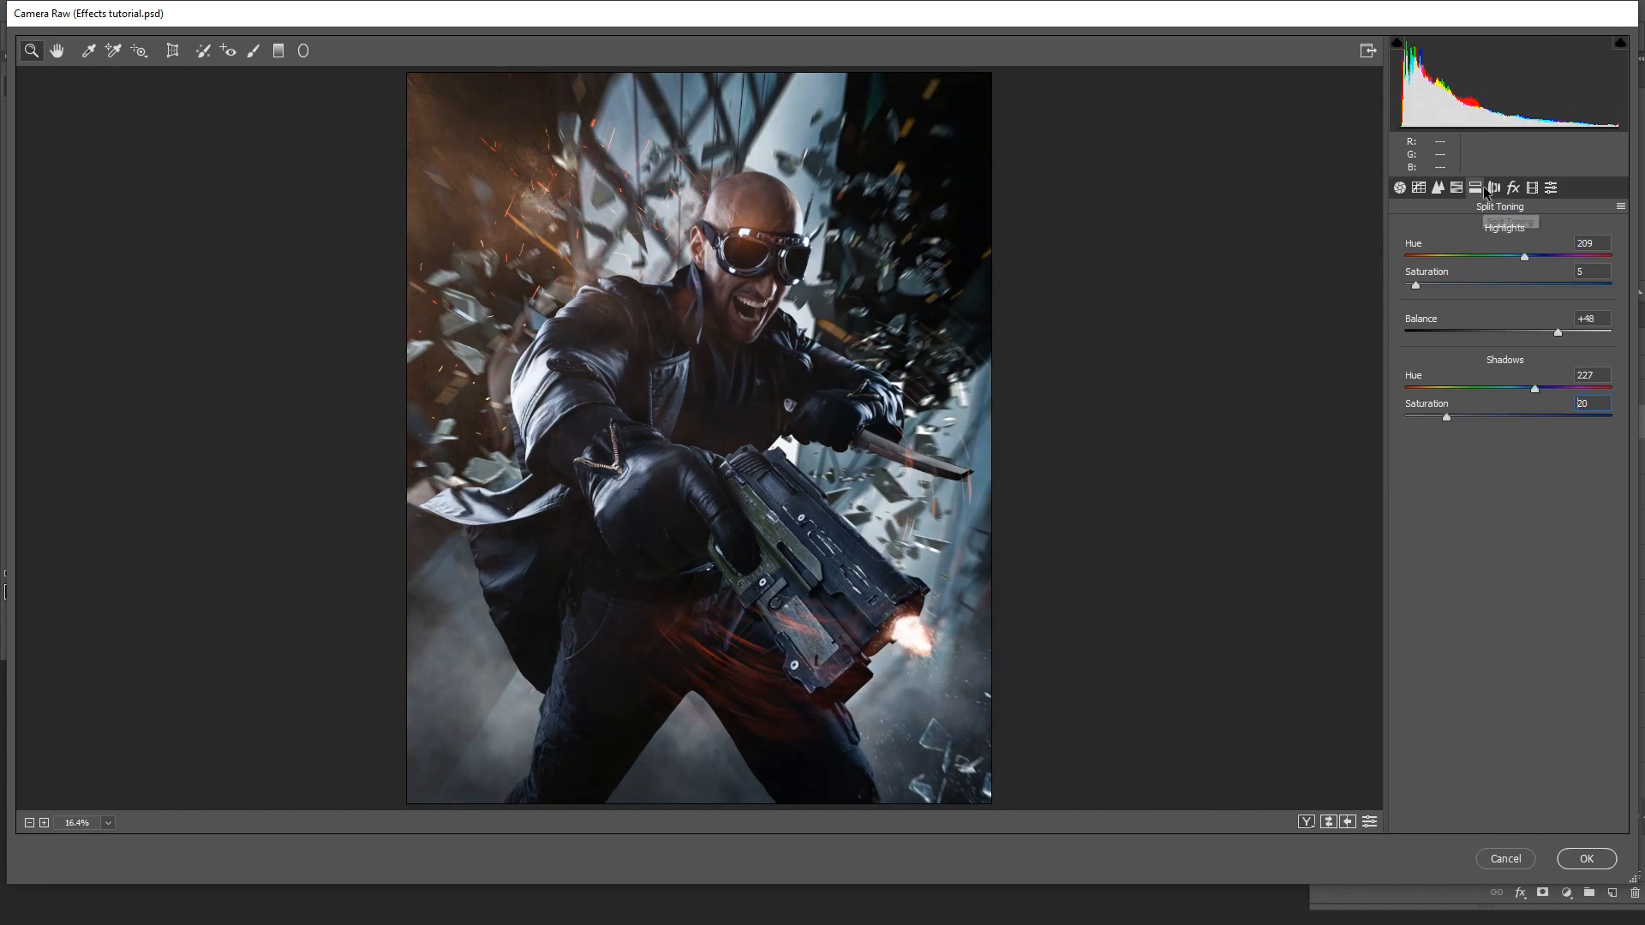
Add a post-crop vignette with amount -21 and feather 74
click(1513, 187)
drag(1497, 414, 1477, 414)
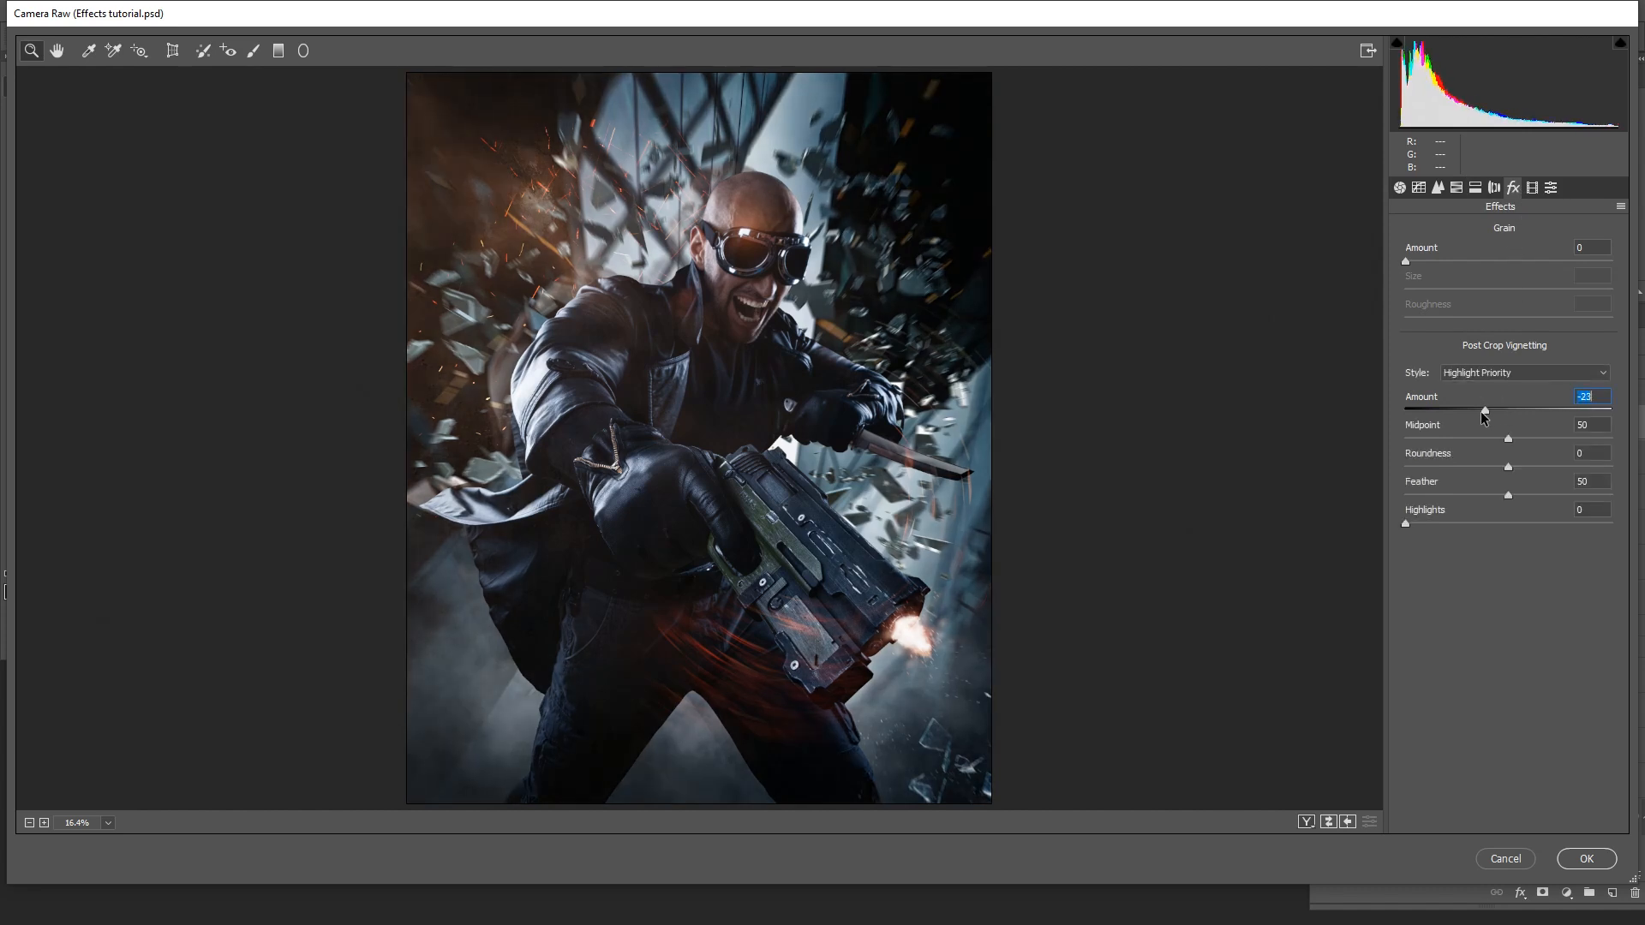
drag(1508, 495, 1559, 493)
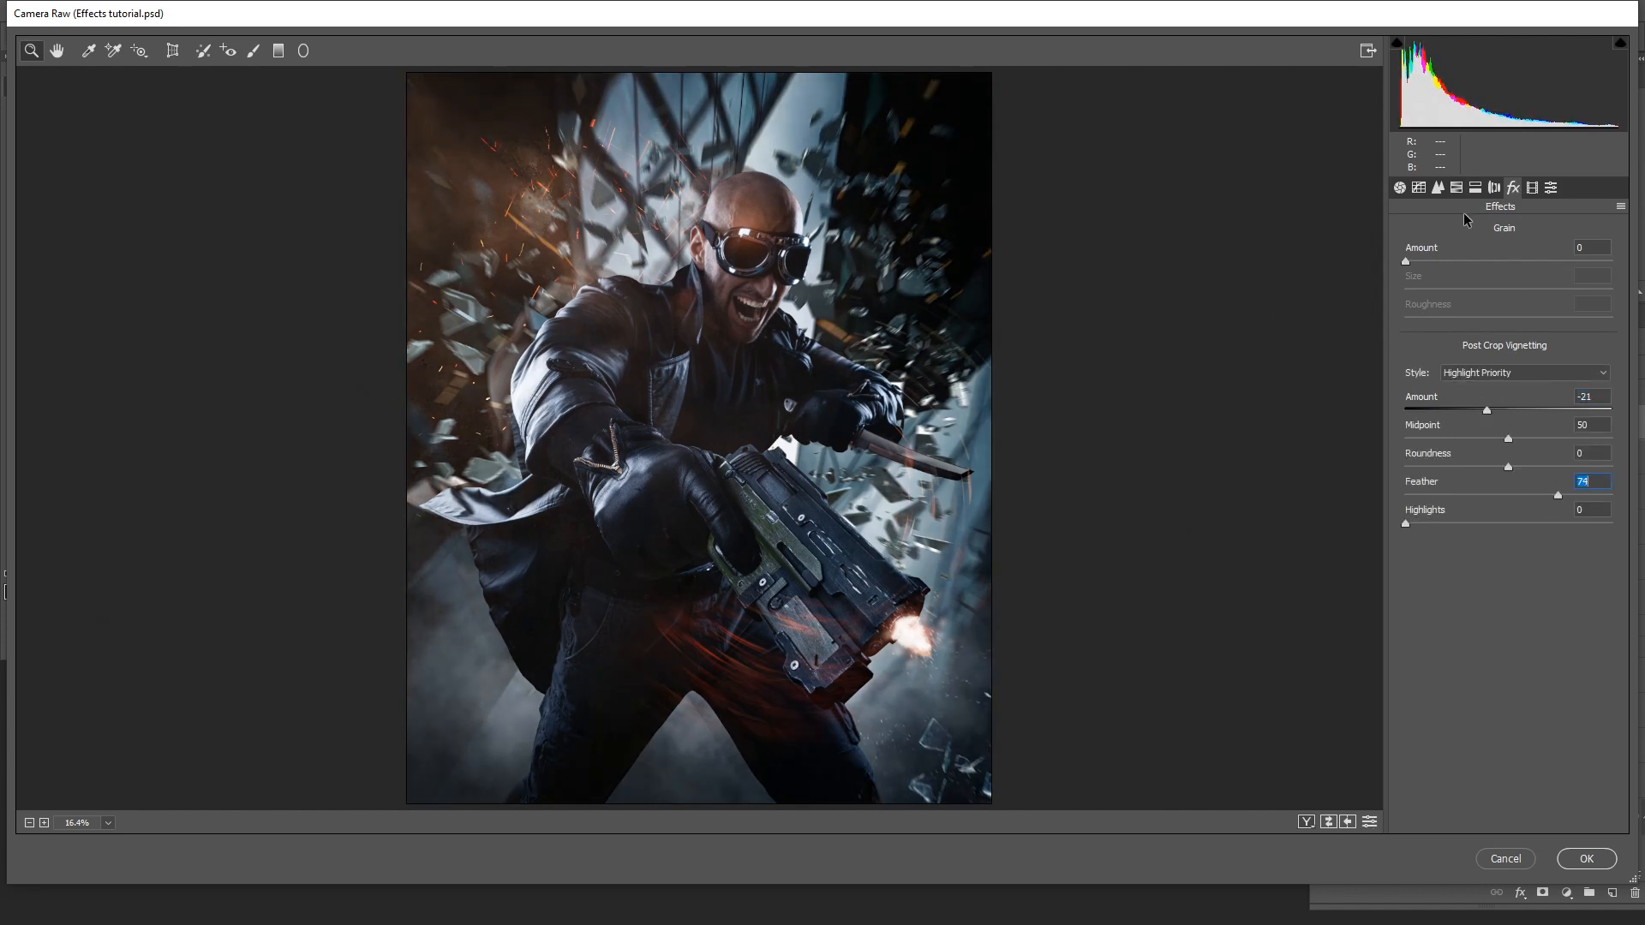
Set the basic adjustments to shadows +14, texture +23, clarity +23 and dehaze -6
click(1399, 188)
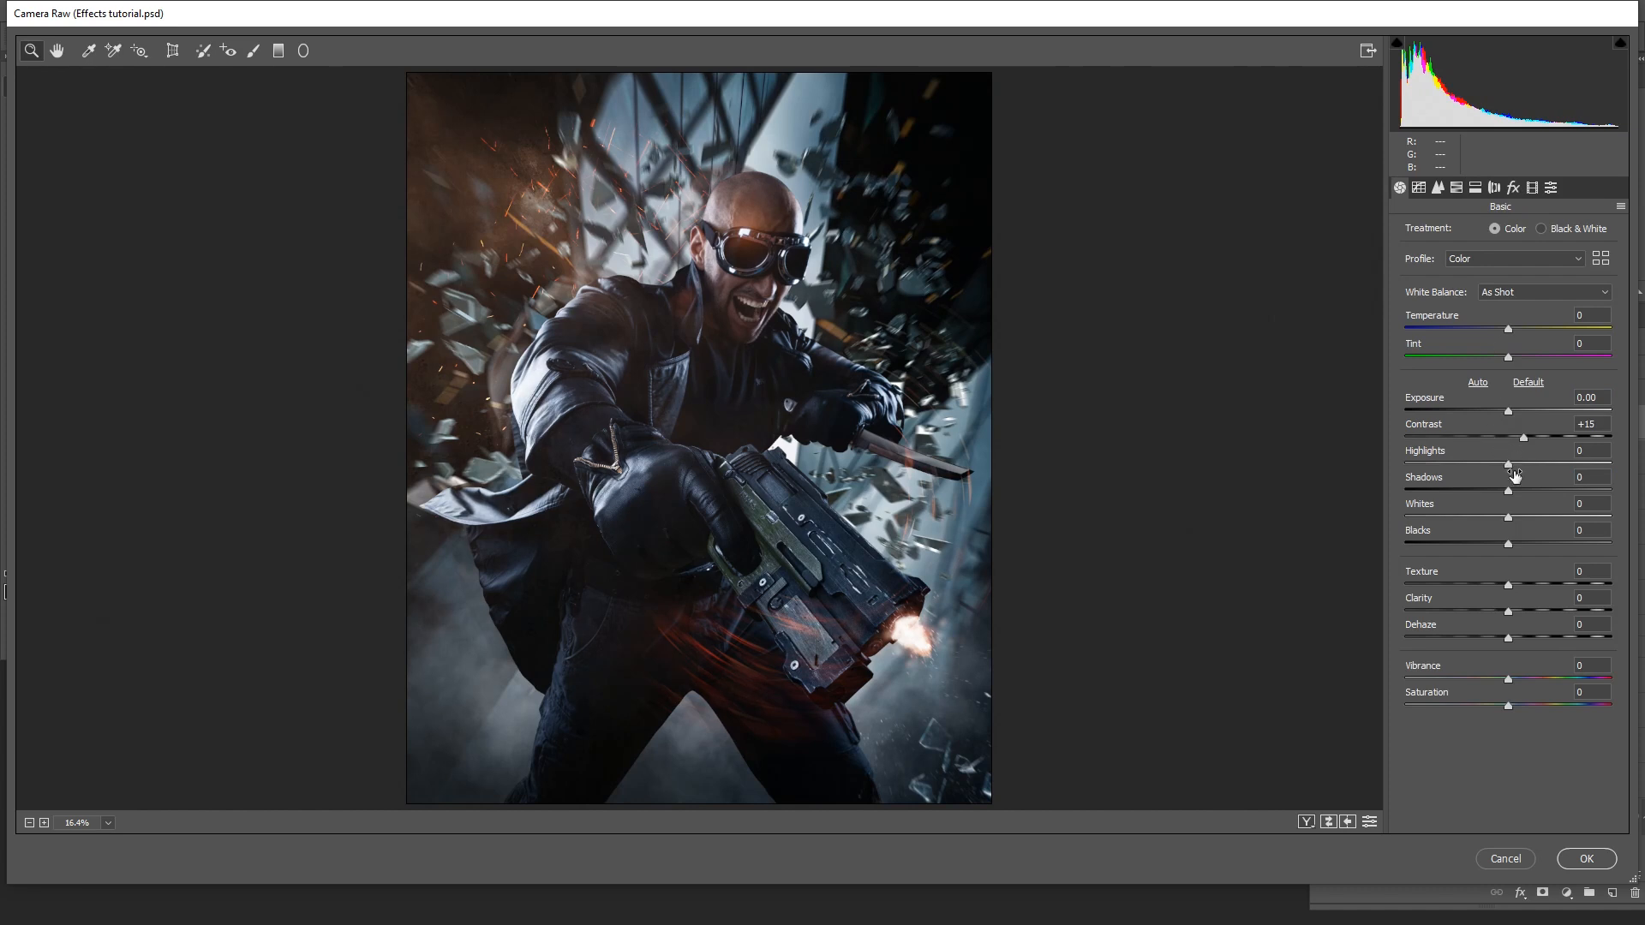
drag(1508, 490, 1522, 495)
drag(1509, 586, 1505, 640)
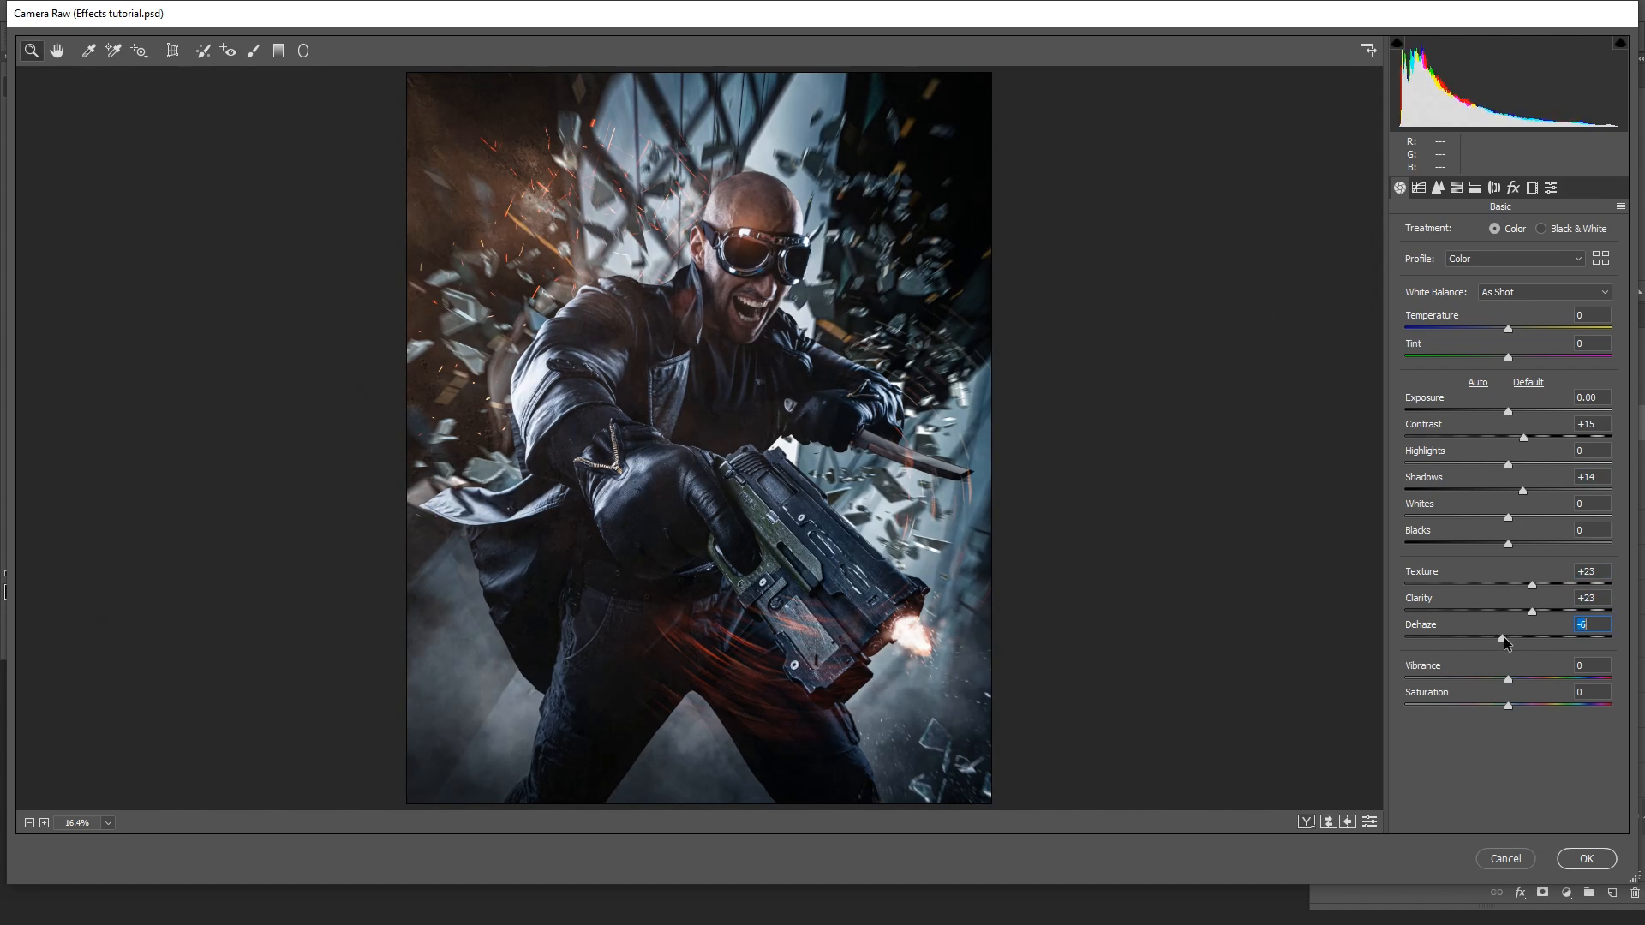
Fine-tune dehaze, vibrance, saturation, highlights and shadows, and compare the result with the unedited image
drag(1505, 636, 1506, 638)
drag(1507, 706, 1521, 681)
mouse_move(1510, 465)
mouse_down()
mouse_move(1528, 467)
mouse_move(1527, 492)
mouse_up()
key(p)
key(p)
Apply a radial filter around the man's head and upper body with exposure +0.20, contrast +5 and shadows +16, and confirm the Camera Raw edits
click(304, 51)
drag(737, 292, 737, 326)
mouse_move(1506, 319)
mouse_down()
mouse_move(1532, 319)
mouse_move(1511, 320)
mouse_up()
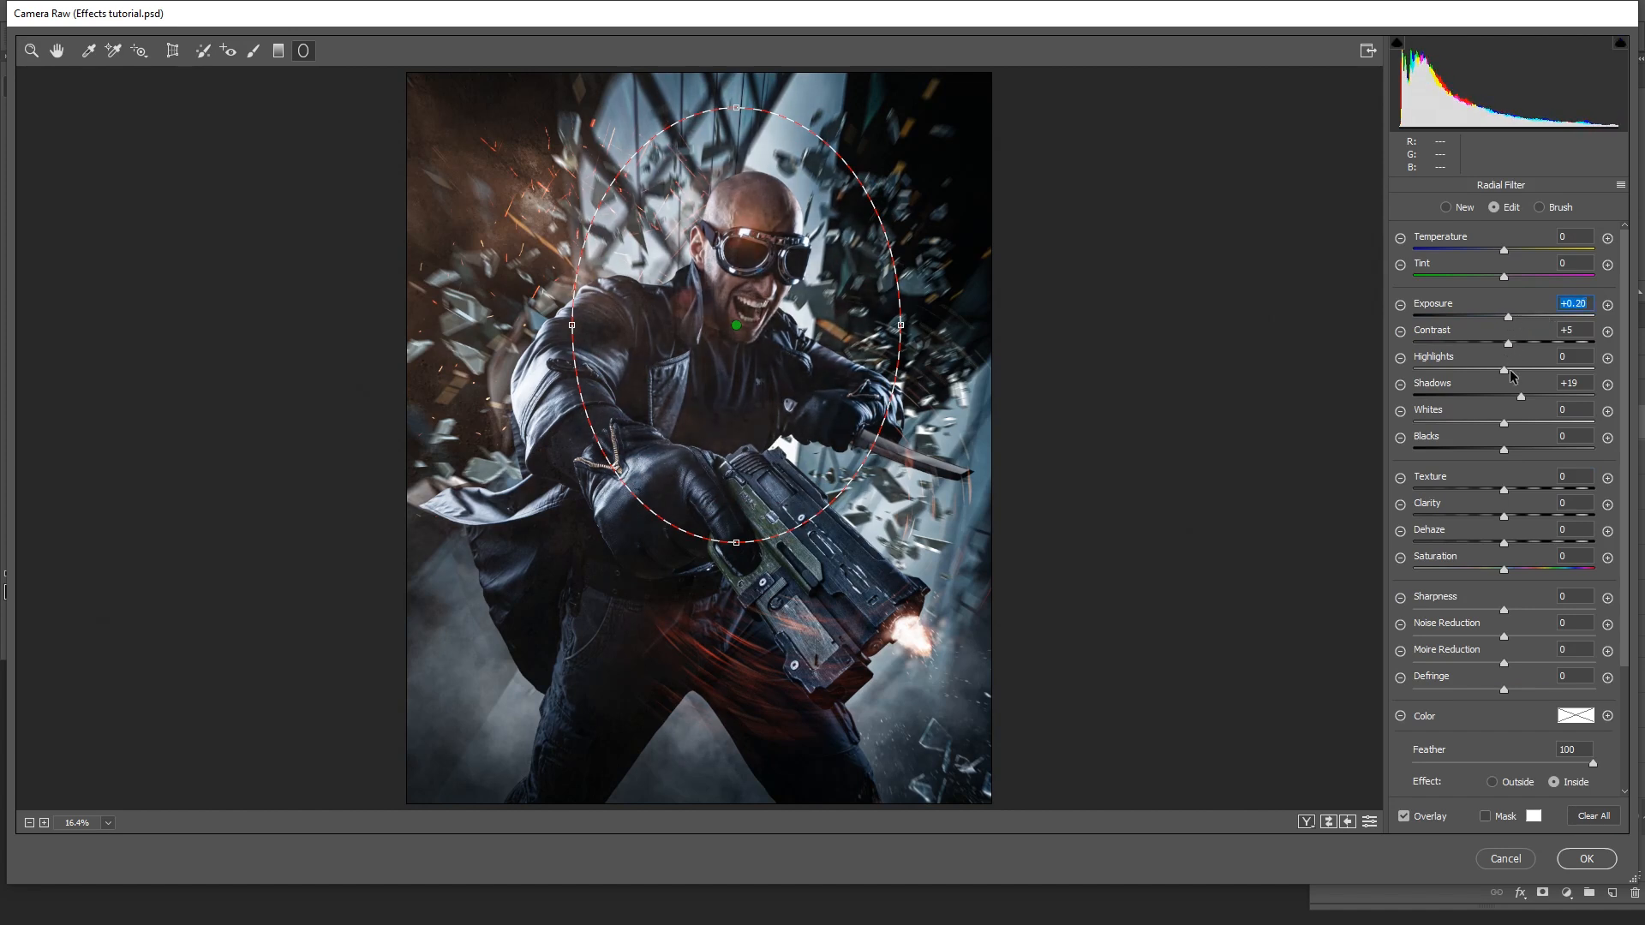
drag(1520, 399, 1518, 399)
drag(736, 542, 736, 556)
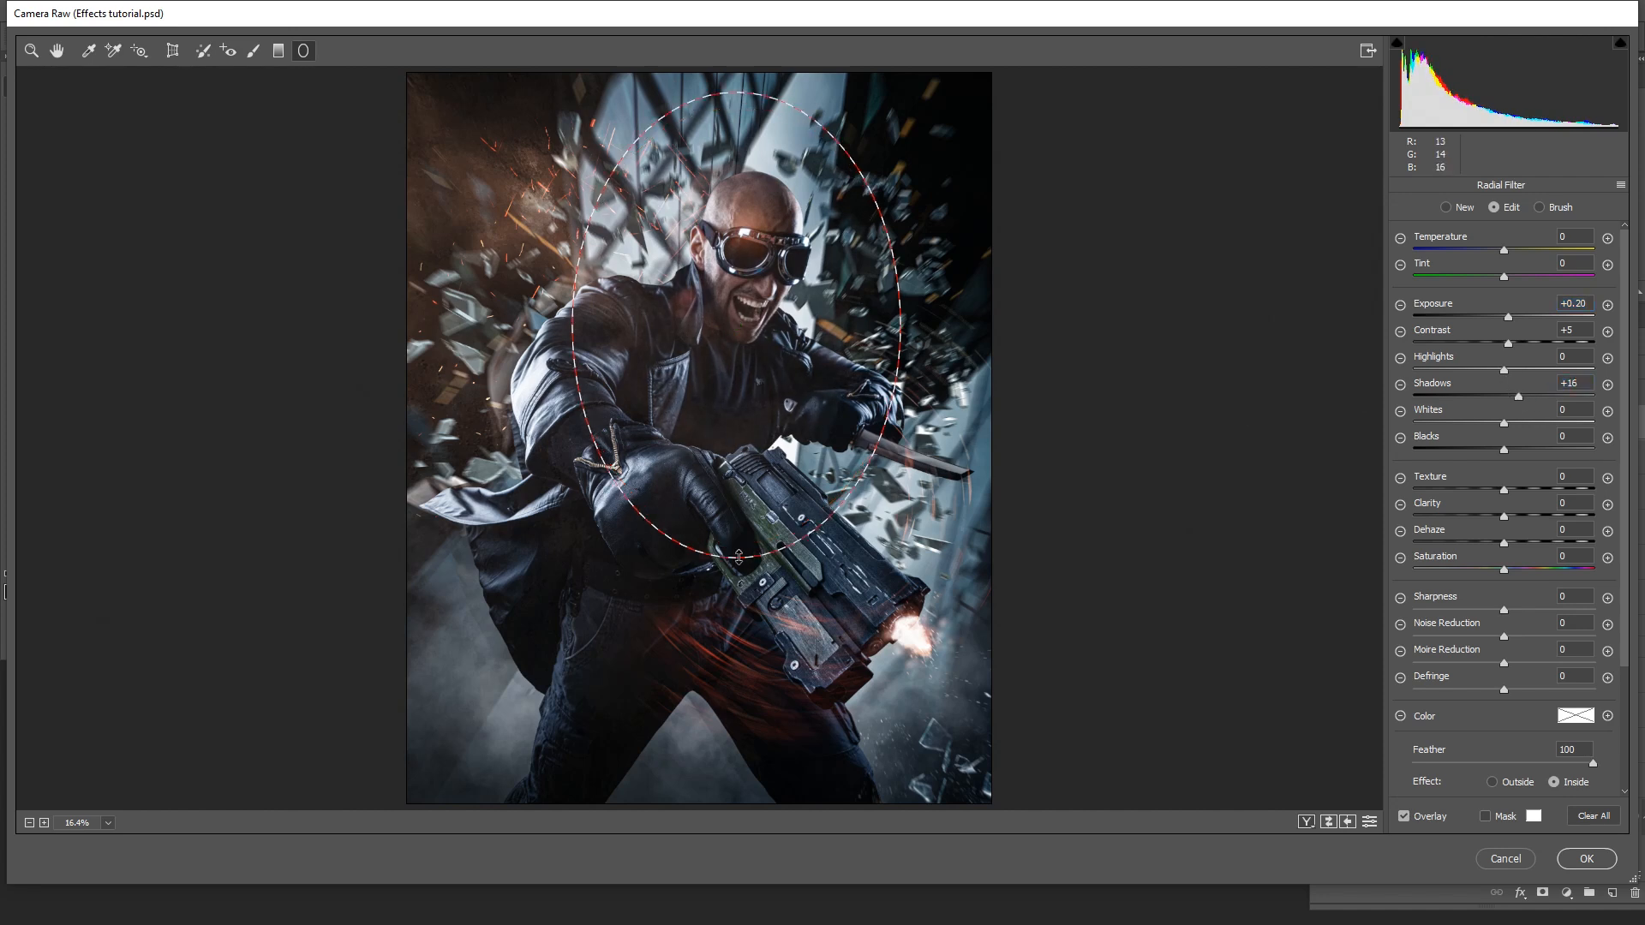
drag(901, 330, 914, 325)
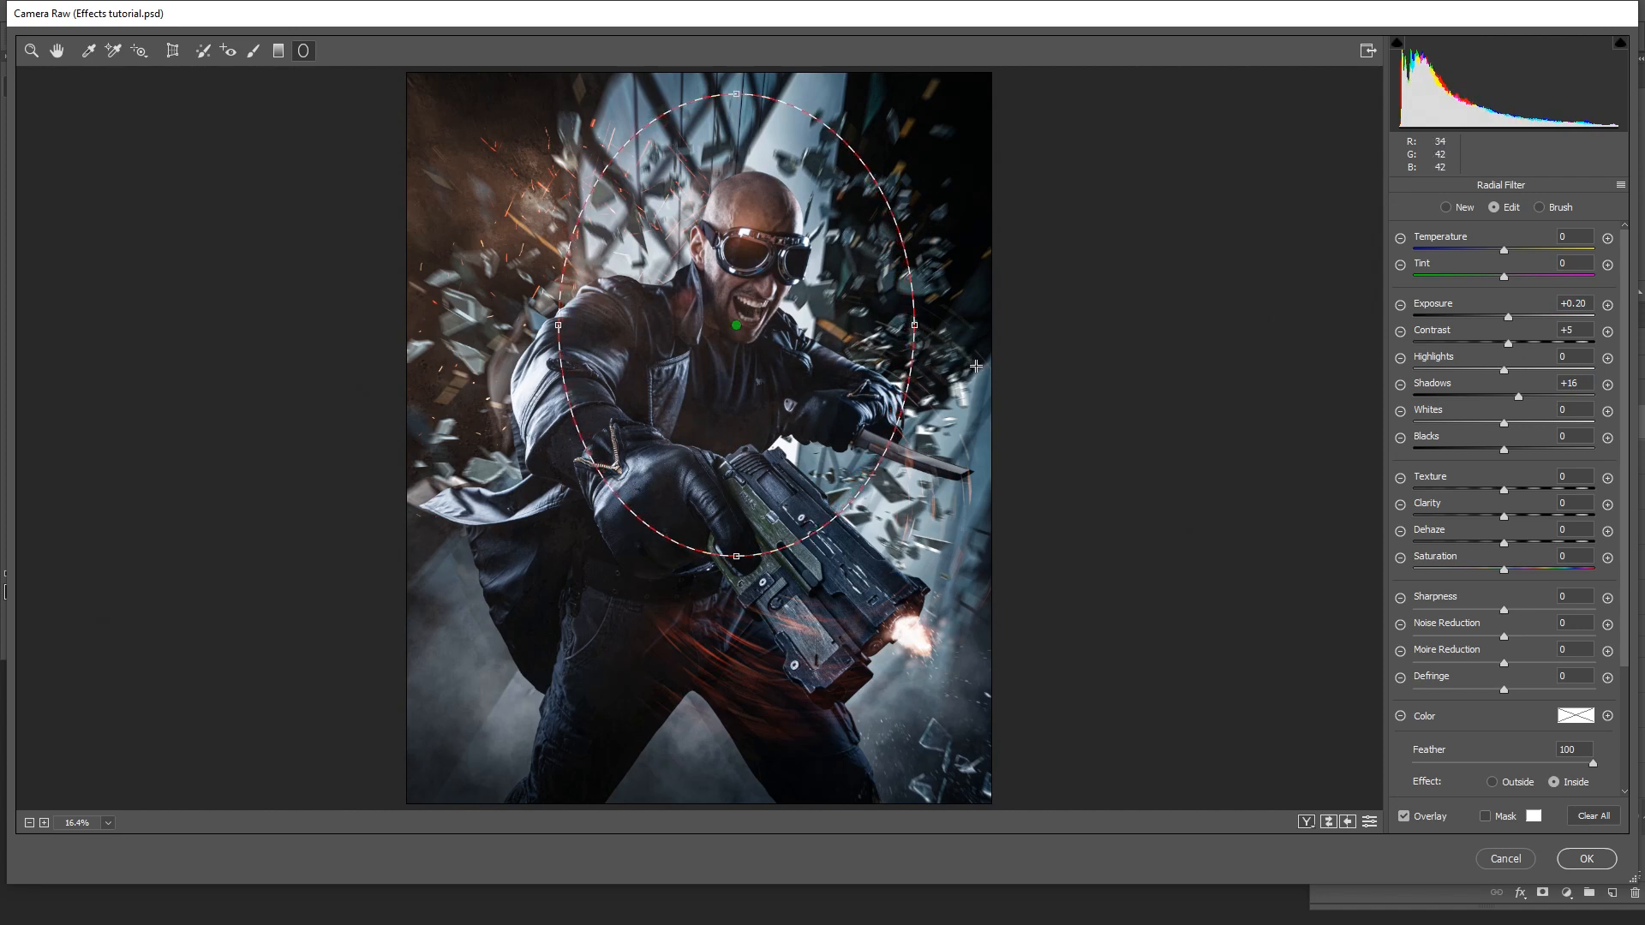
click(1587, 859)
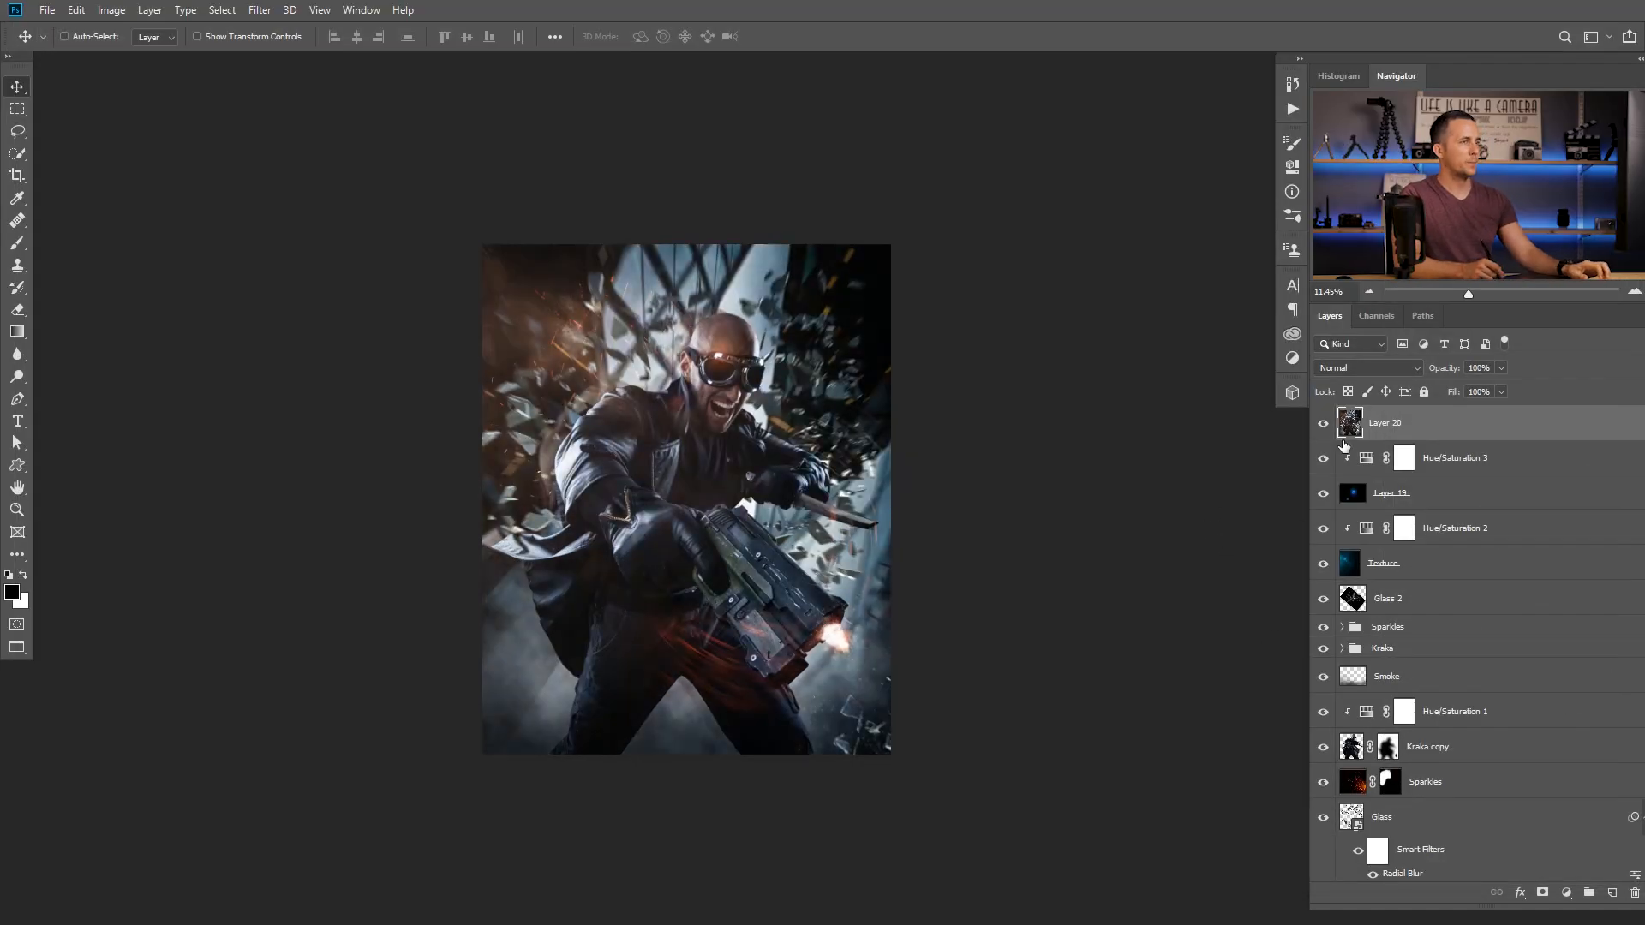
Compare the image with and without the Camera Raw graded layer
click(1323, 423)
click(1323, 423)
click(1323, 422)
click(1323, 422)
scroll(824, 540, up, 1)
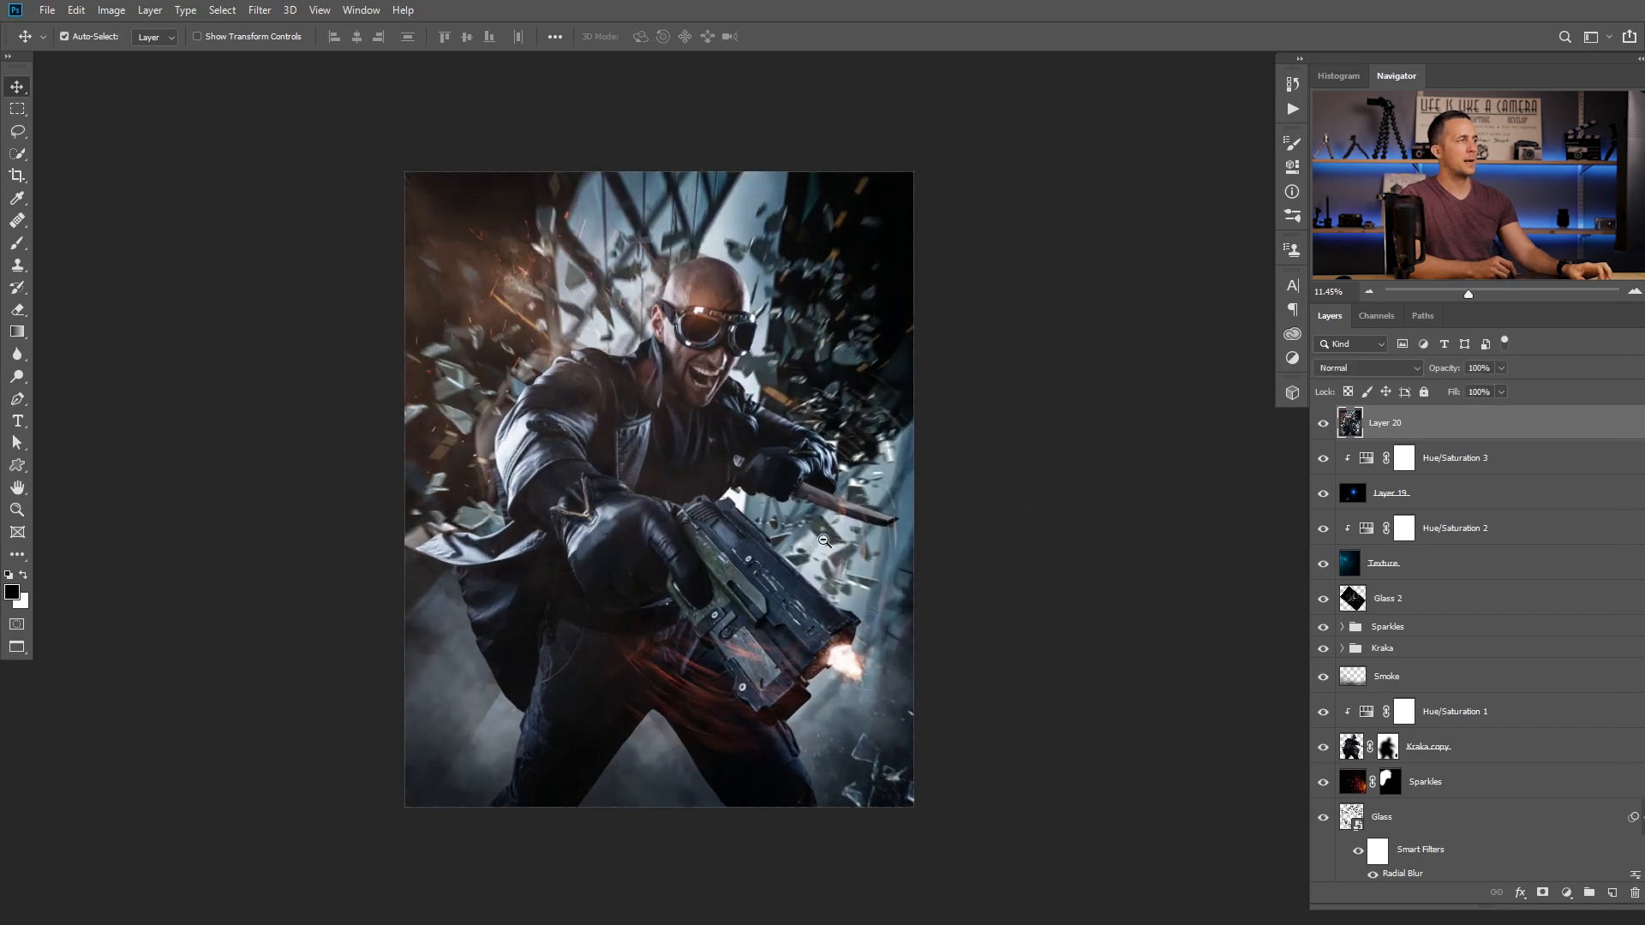
Apply Color Efex Pro 4's Pro Contrast with Correct Color Cast 5%, Correct Contrast 0% and Dynamic Contrast 30%
click(259, 9)
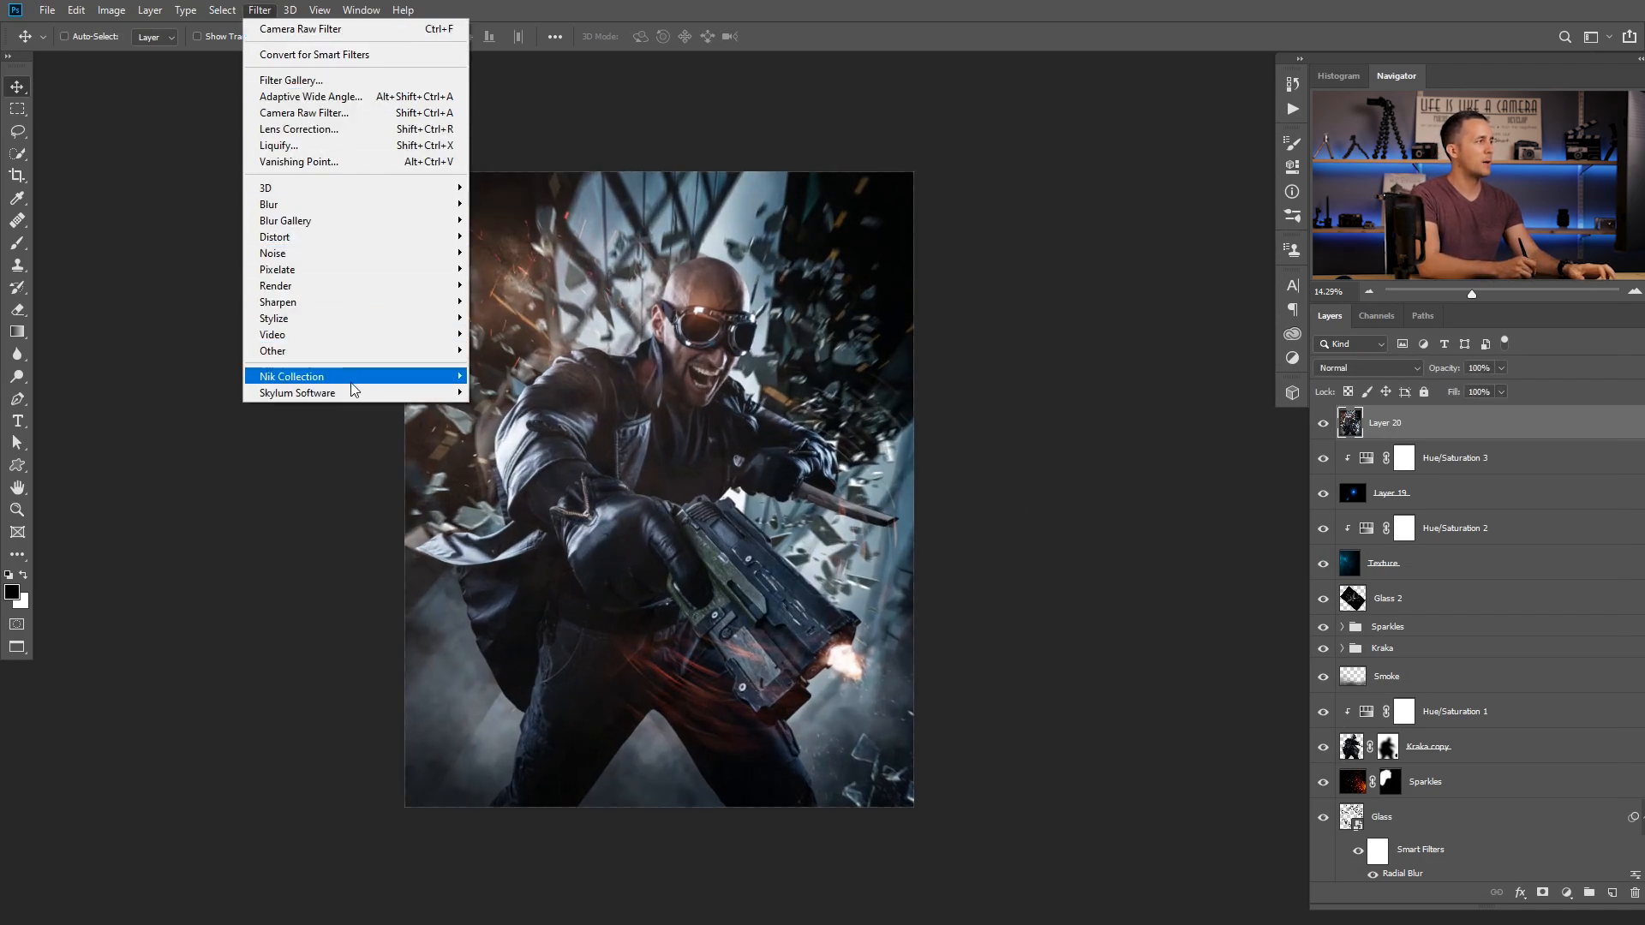
mouse_move(352, 381)
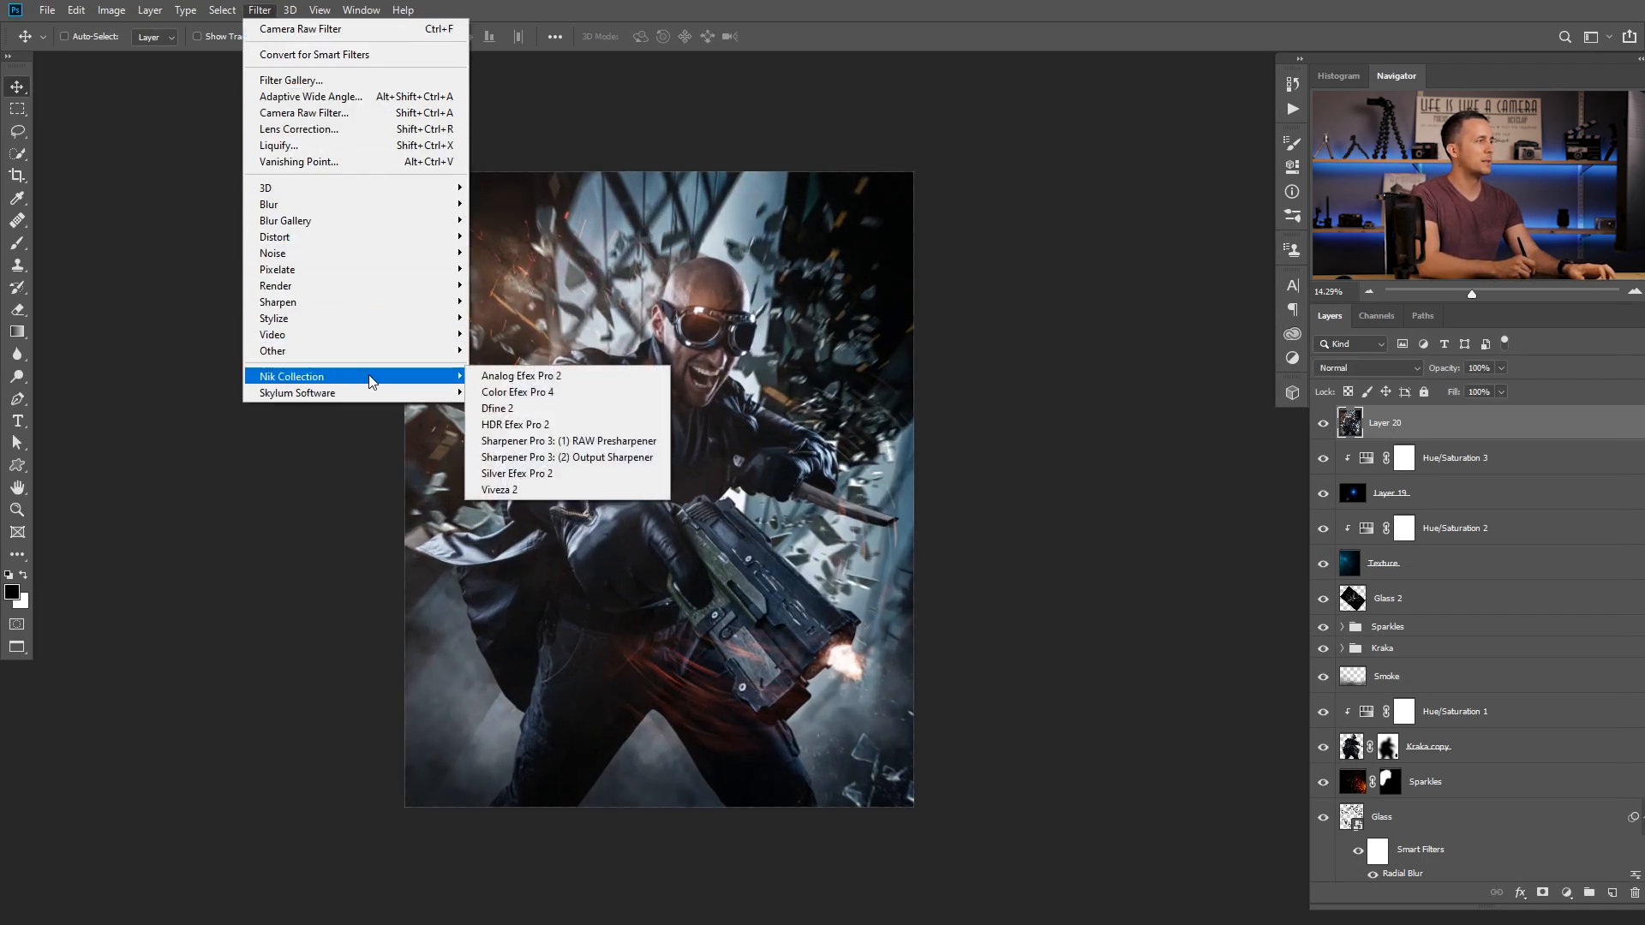
click(530, 394)
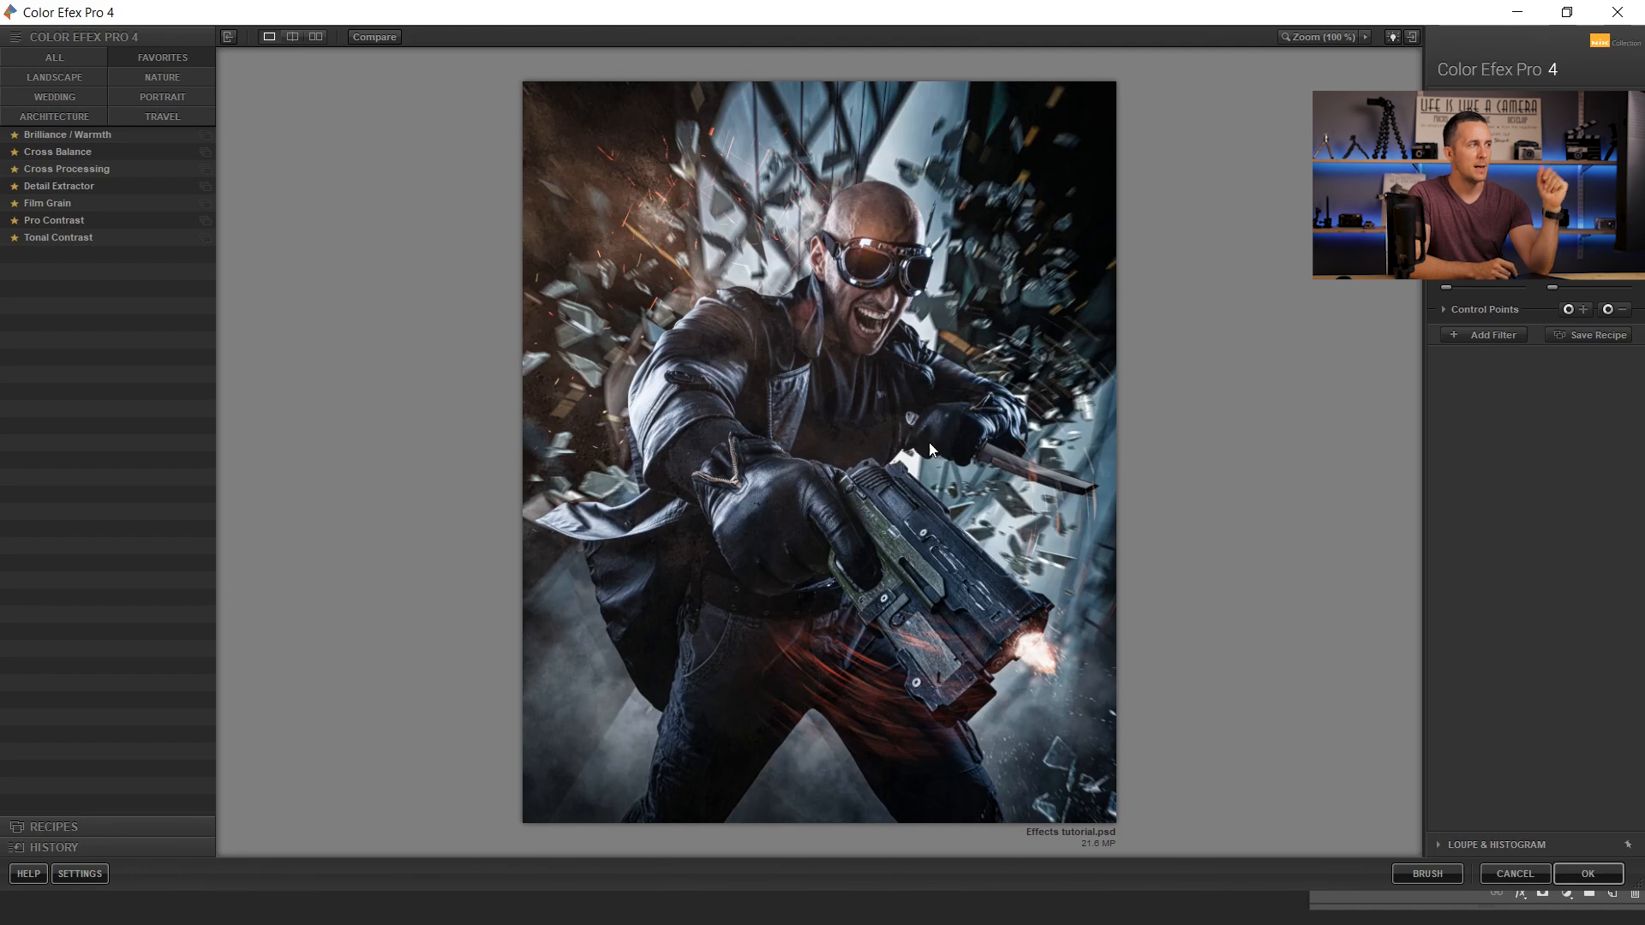
click(56, 220)
mouse_move(1445, 203)
mouse_down()
mouse_move(1590, 196)
mouse_move(1444, 203)
mouse_move(1492, 198)
mouse_move(1443, 173)
mouse_up()
drag(1608, 166, 1493, 199)
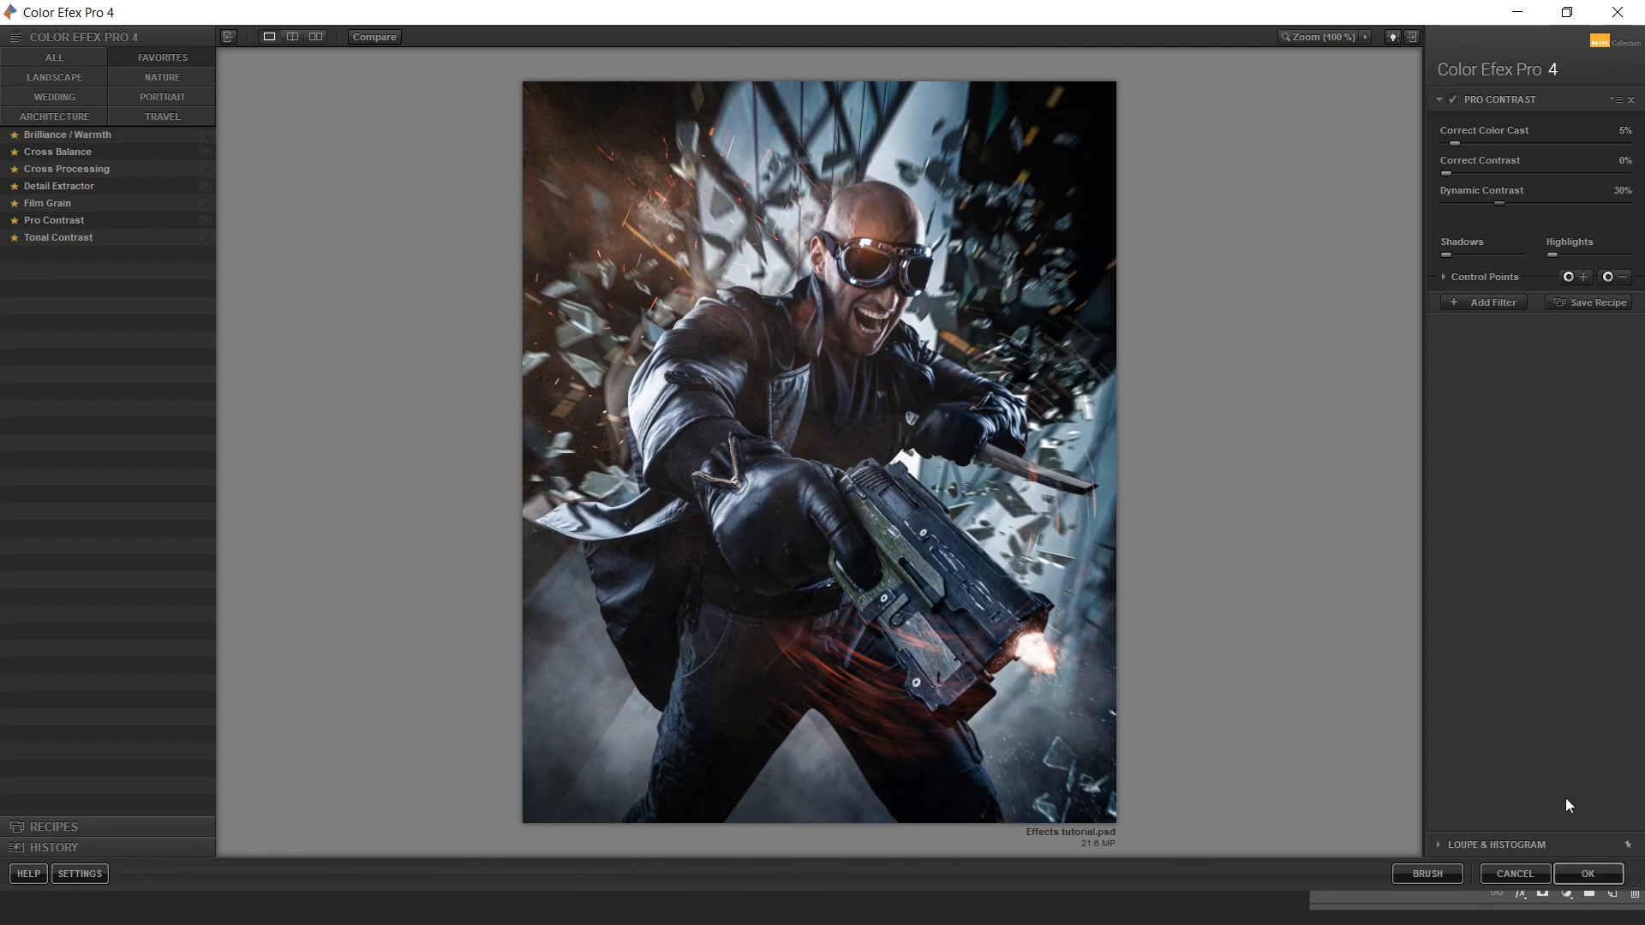
click(1588, 873)
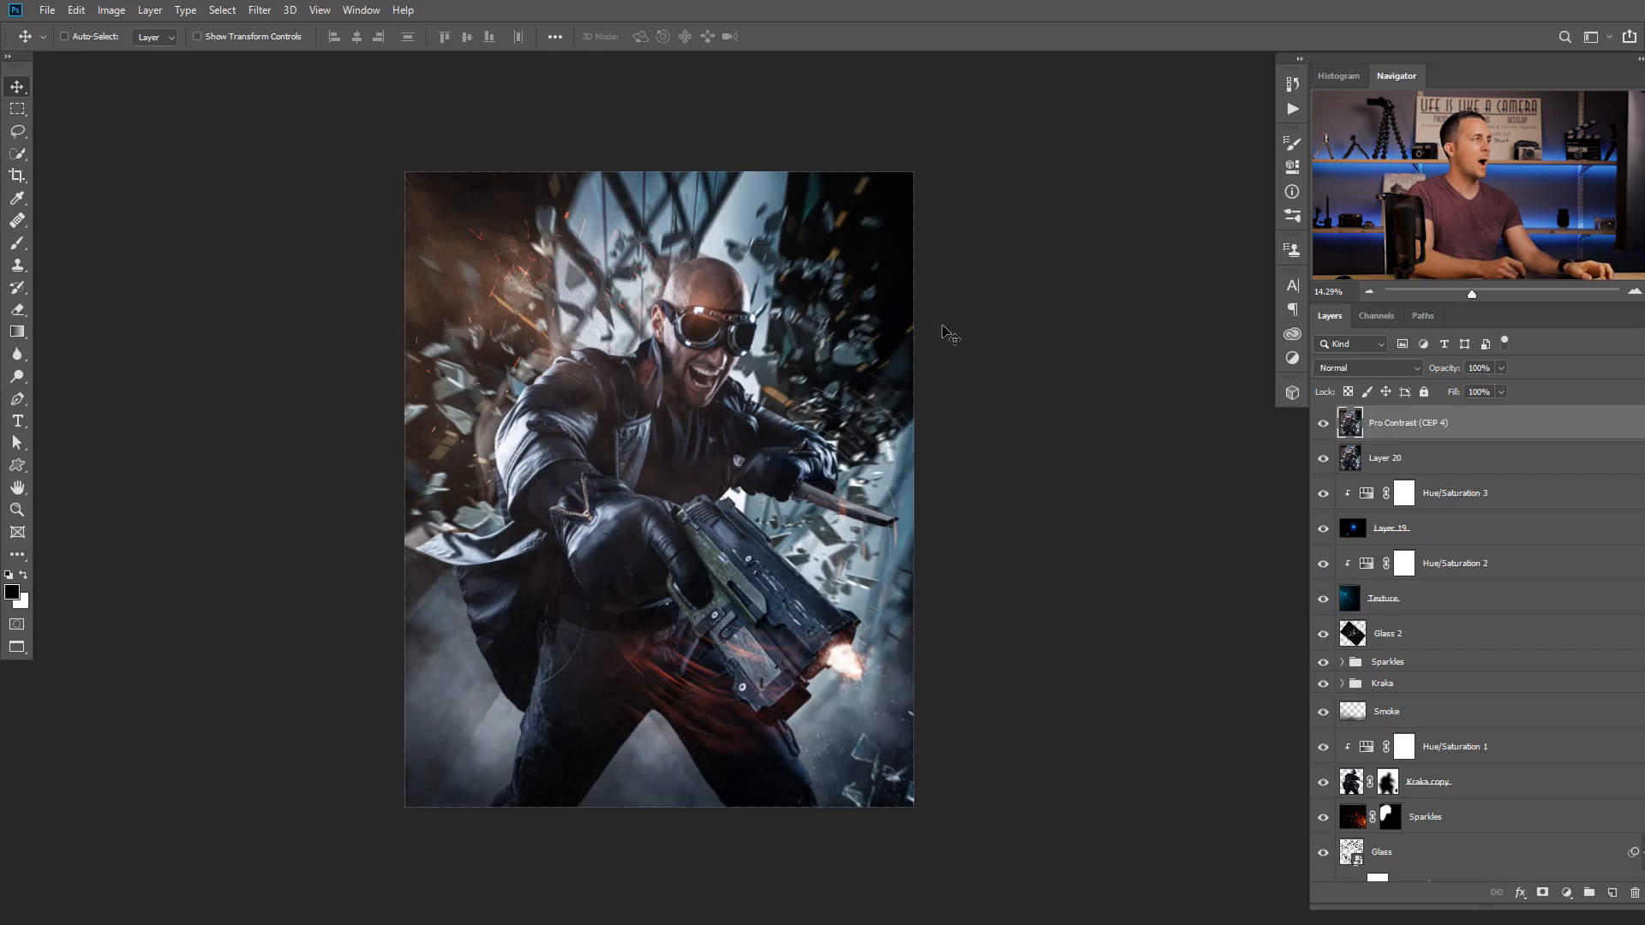
Apply Color Efex Pro 4's Detail Extractor at 16% with 18% contrast, 6% saturation and a Normal effect radius
click(259, 11)
mouse_move(343, 371)
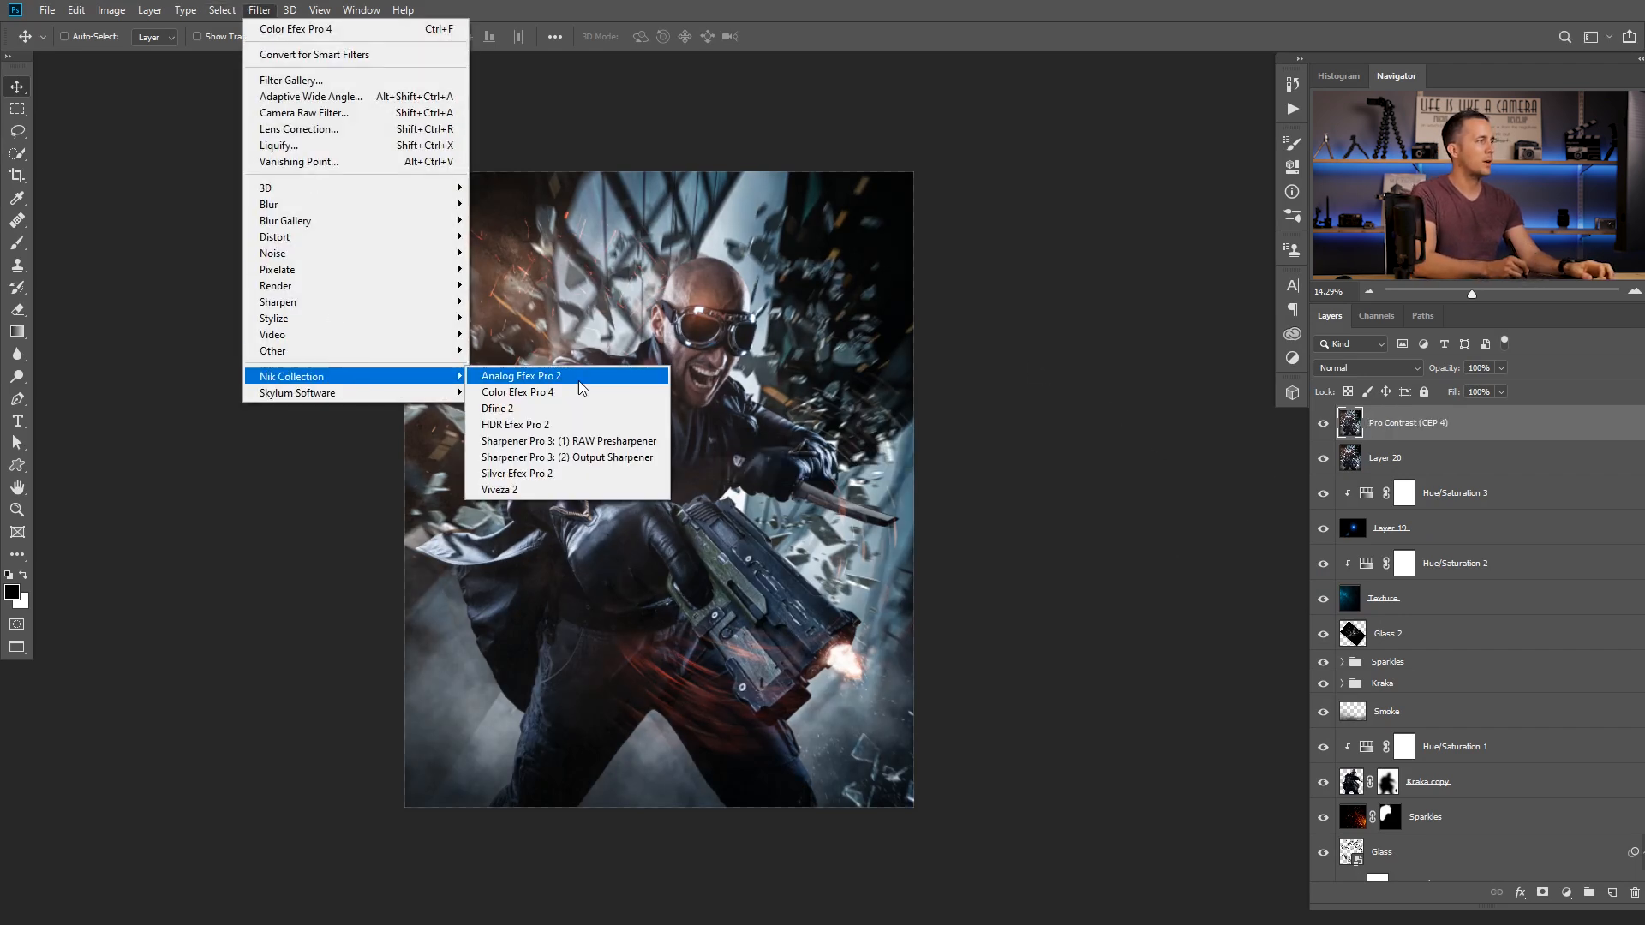
click(572, 393)
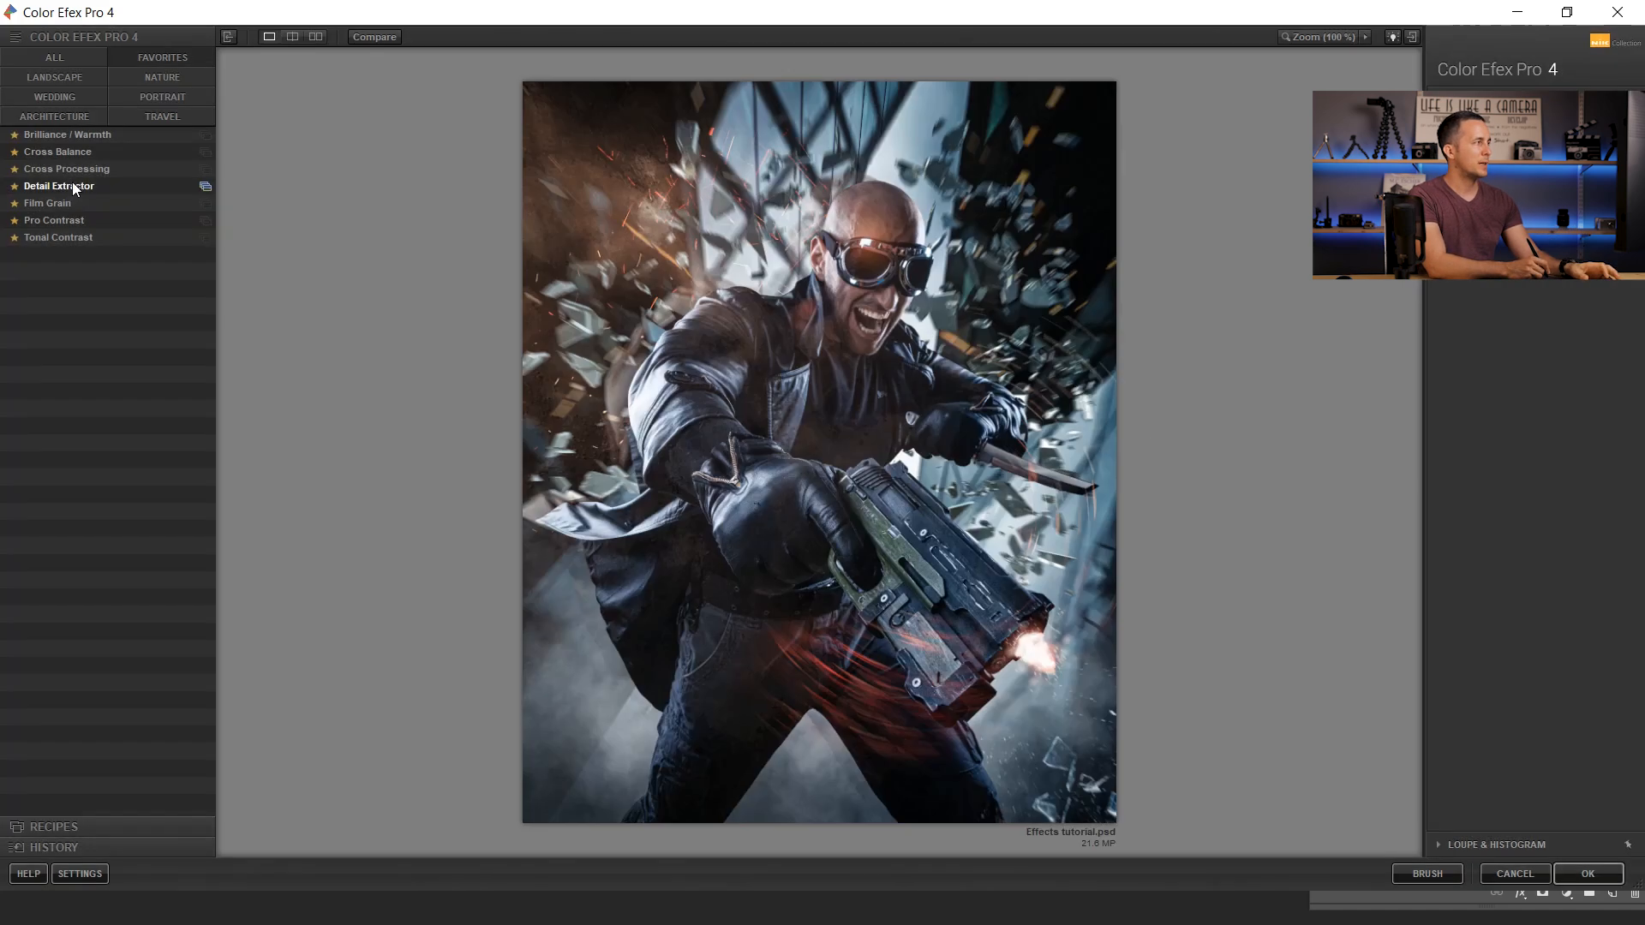
click(74, 185)
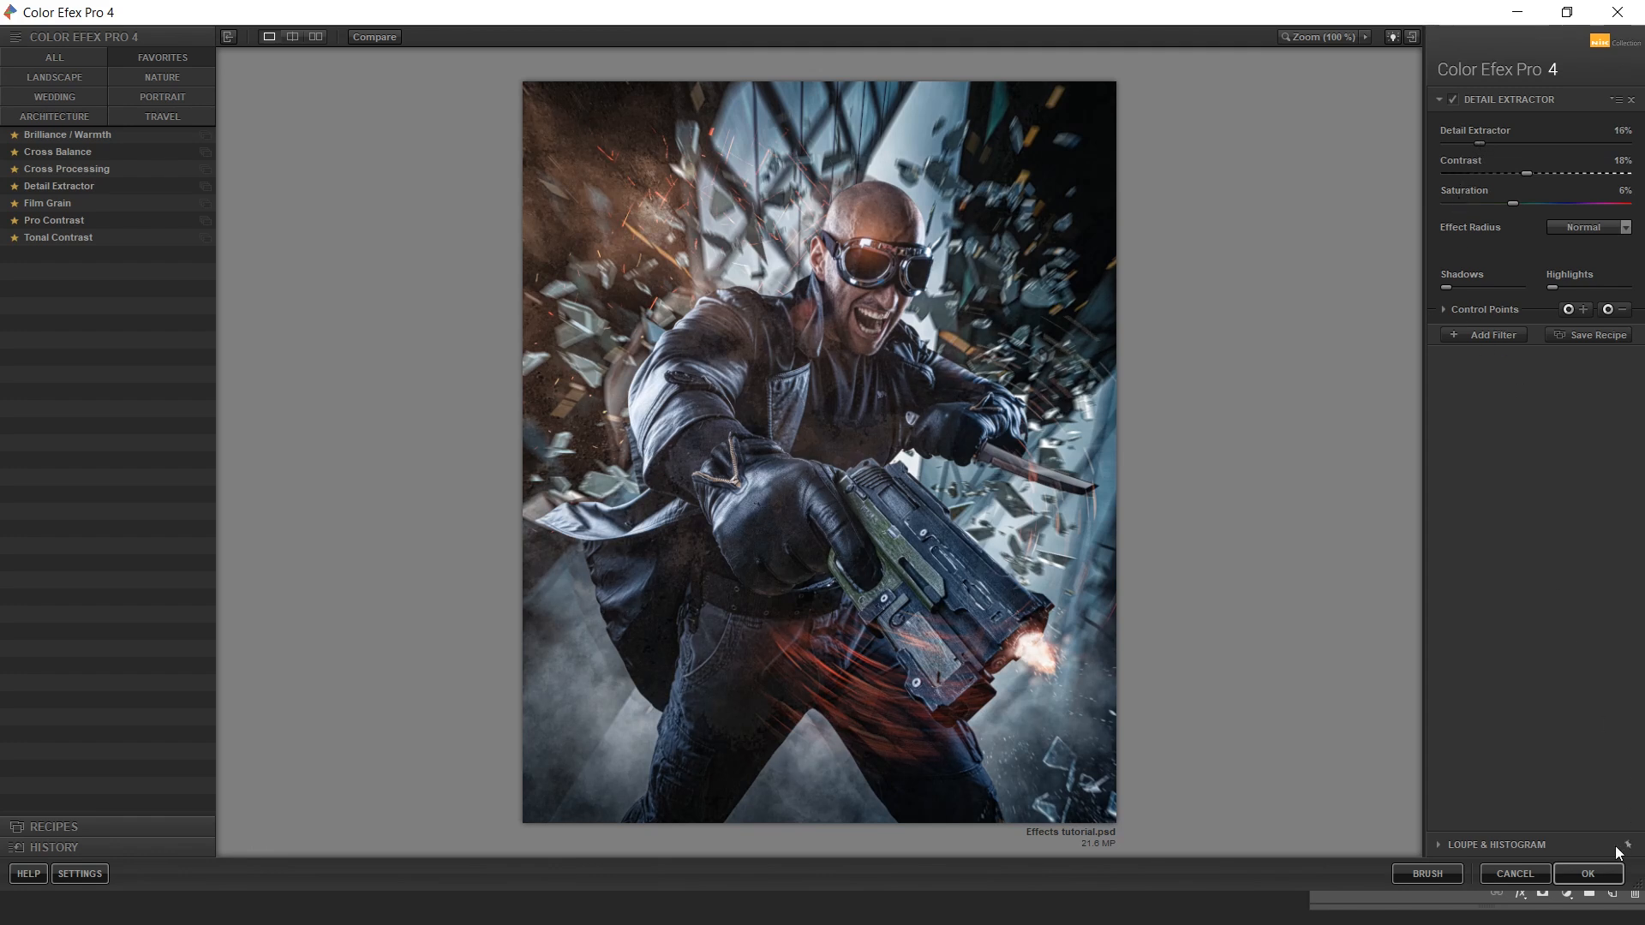
click(1590, 873)
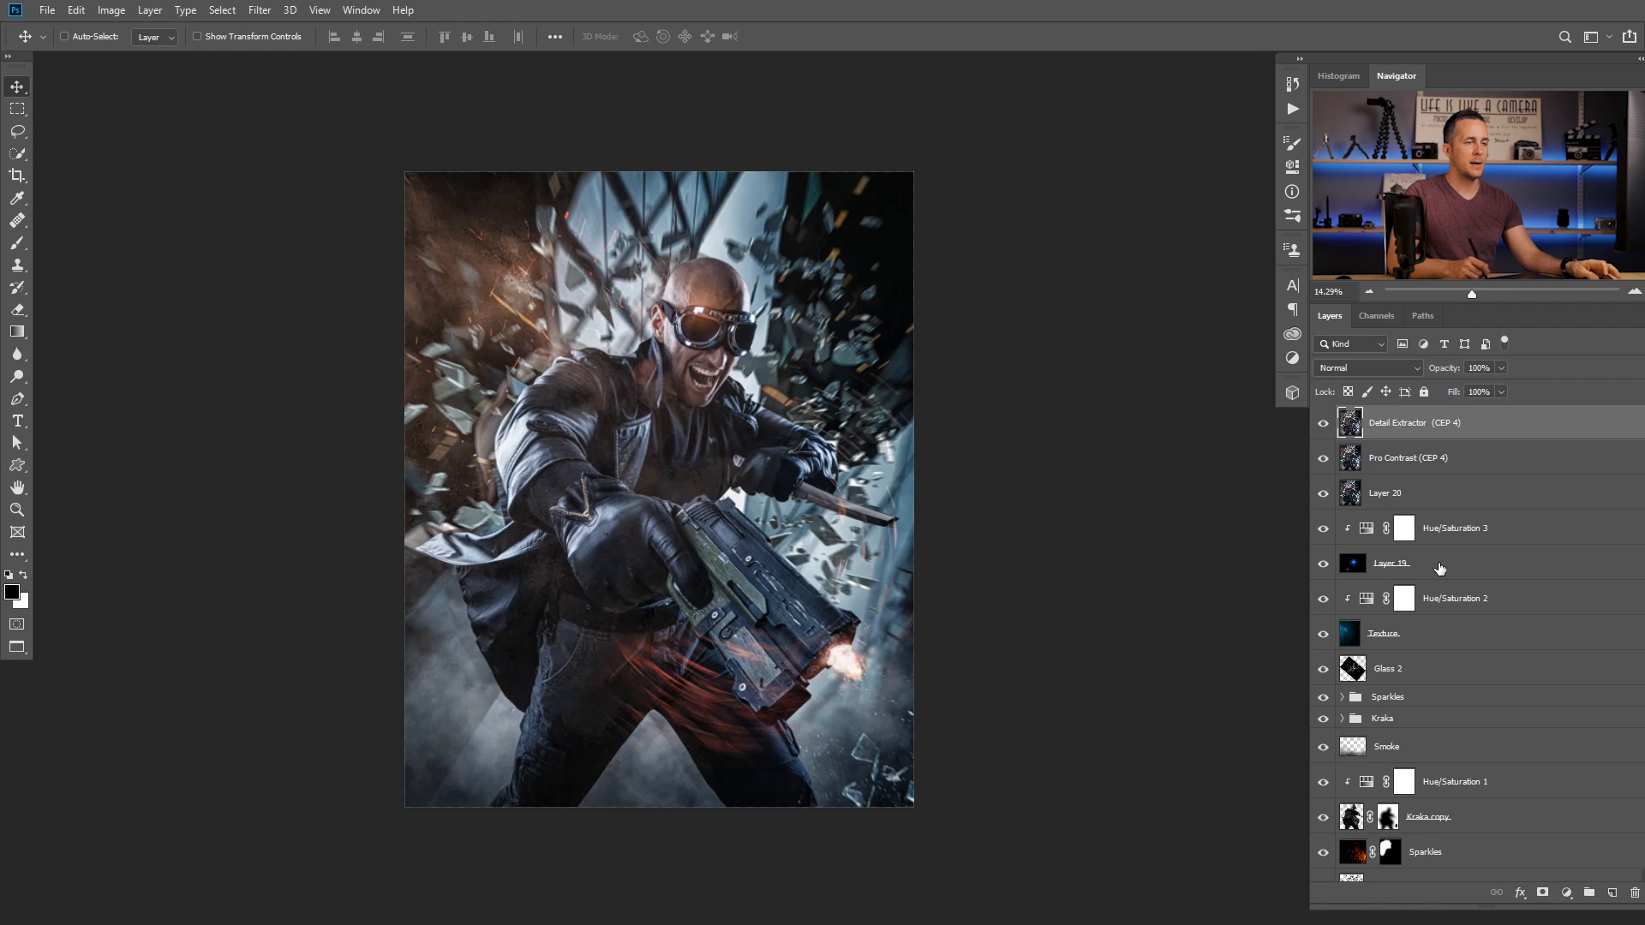
Hide the Detail Extractor layer with a black mask and set up a 1000 px Soft Round brush at 55% opacity
alt+click(1542, 894)
key(b)
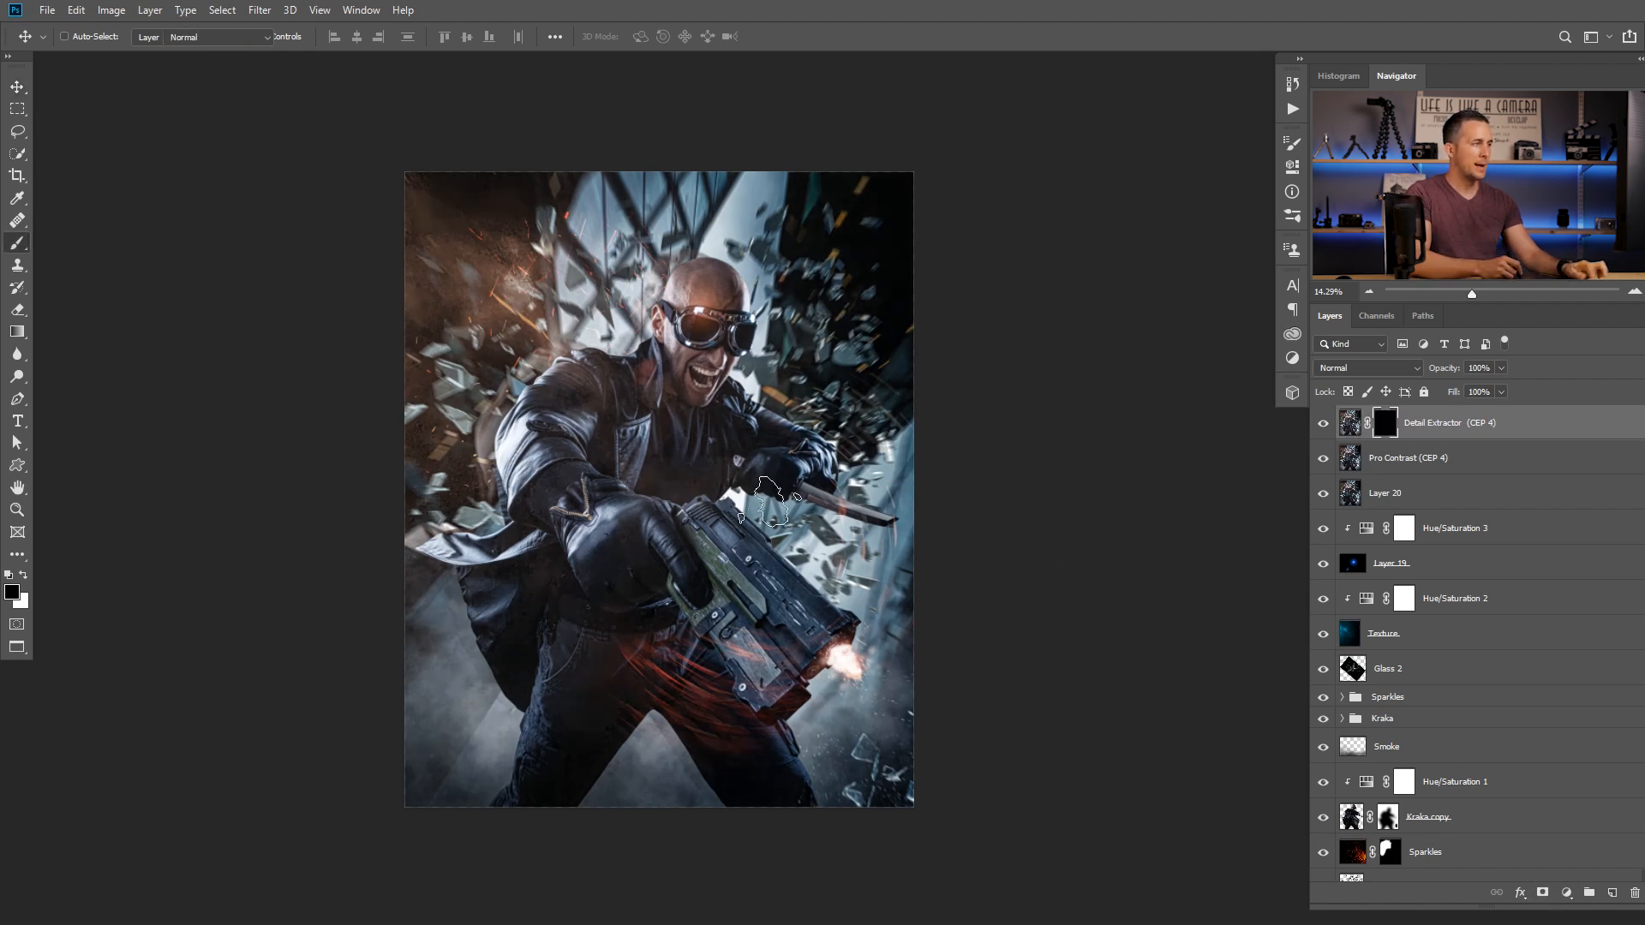
ctrl+click(709, 417)
right_click(765, 329)
click(822, 431)
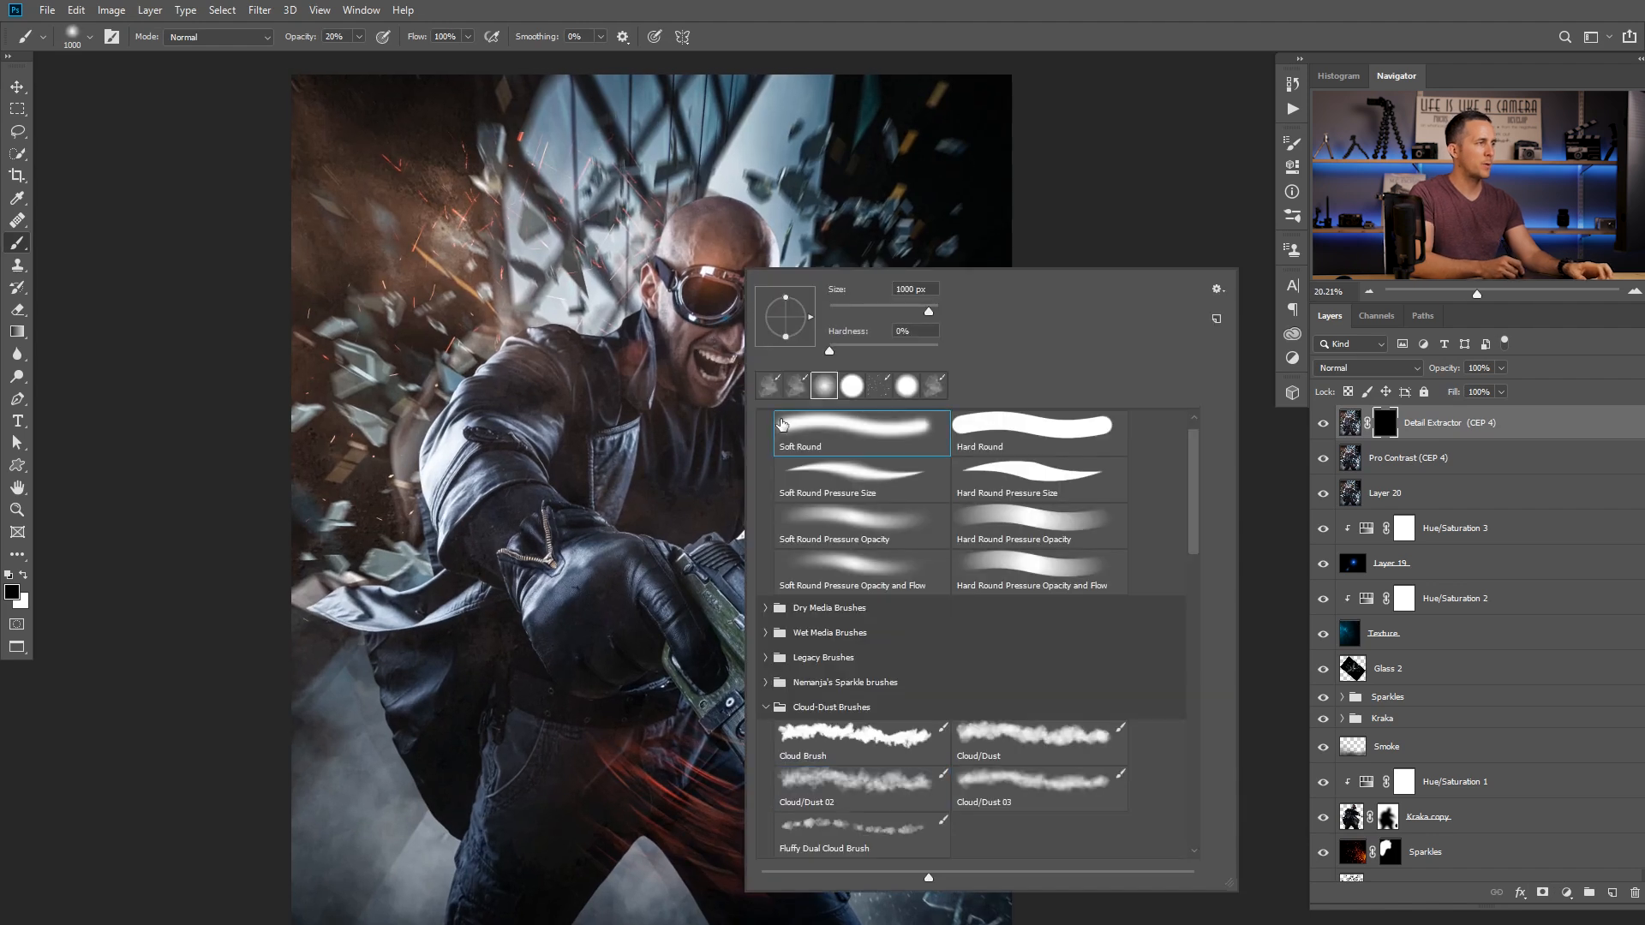
drag(667, 344, 691, 349)
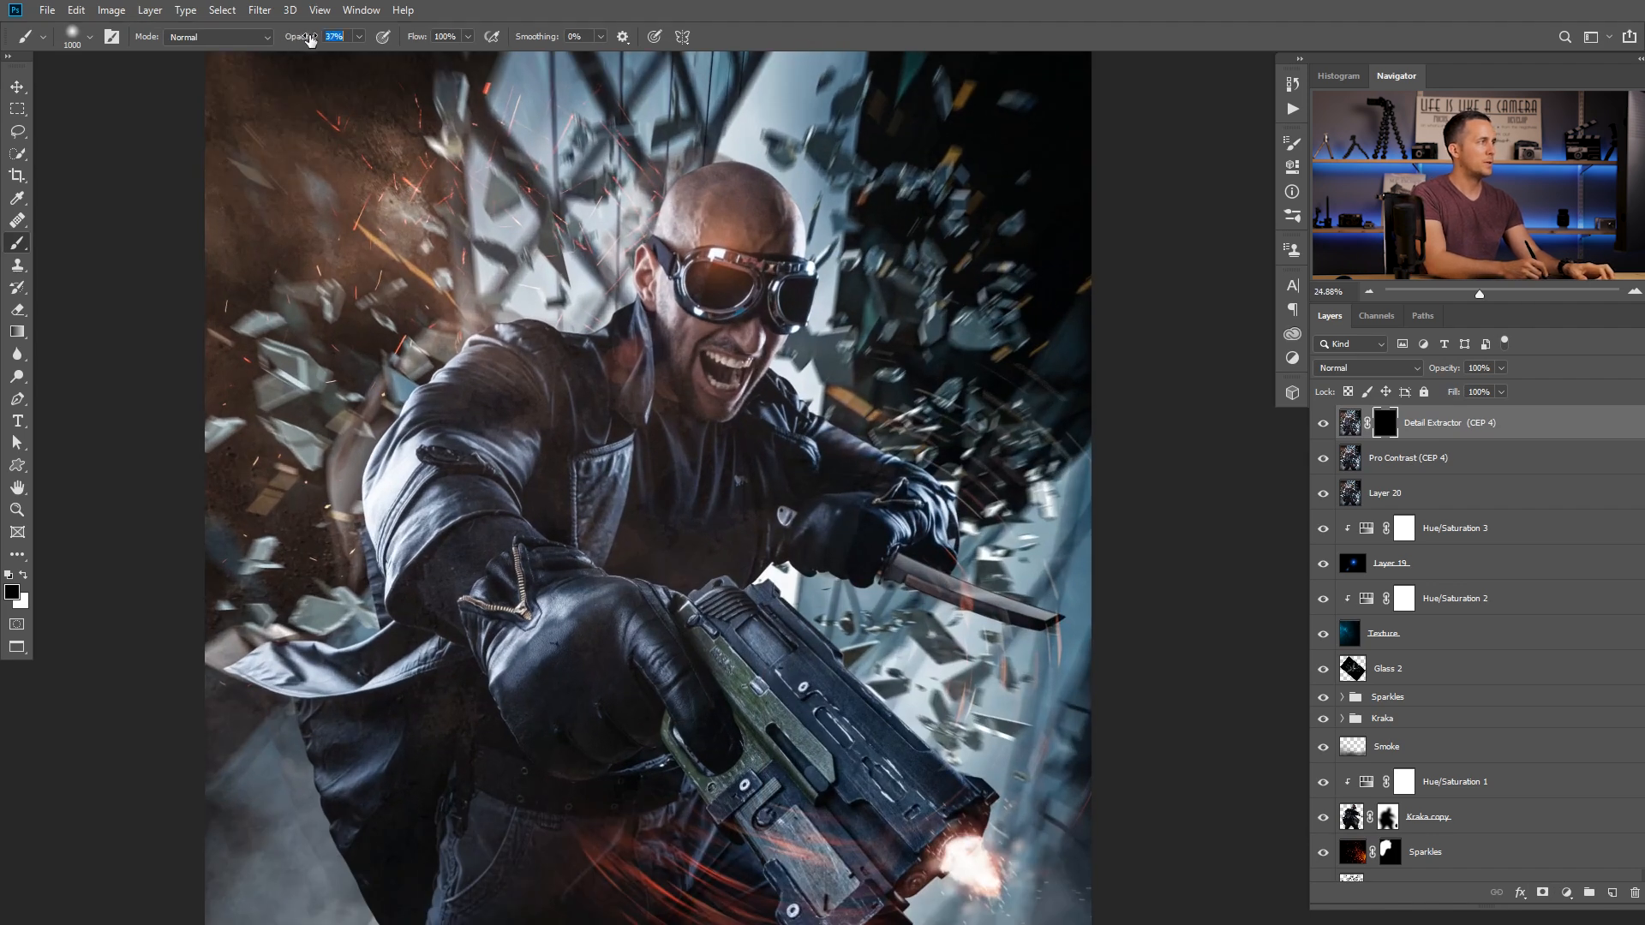
drag(317, 40, 328, 40)
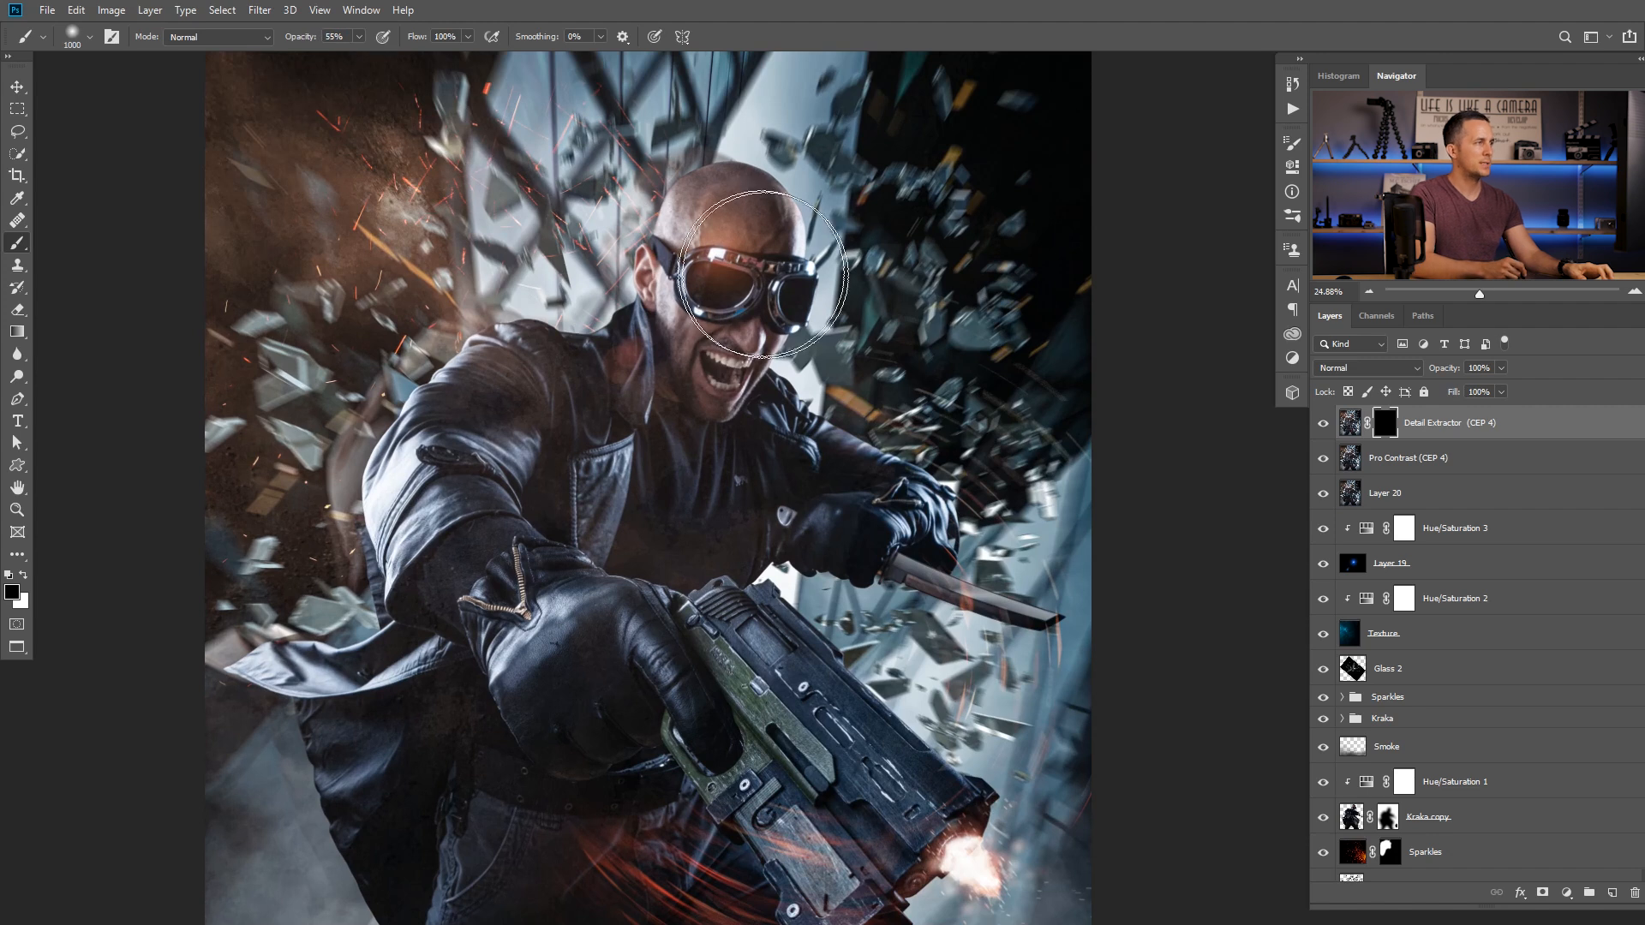
Paint white on the Detail Extractor mask over the man's face, jacket, glove and gun to reveal the detail there
key(x)
mouse_move(739, 287)
mouse_down()
mouse_move(737, 261)
mouse_move(732, 274)
mouse_up()
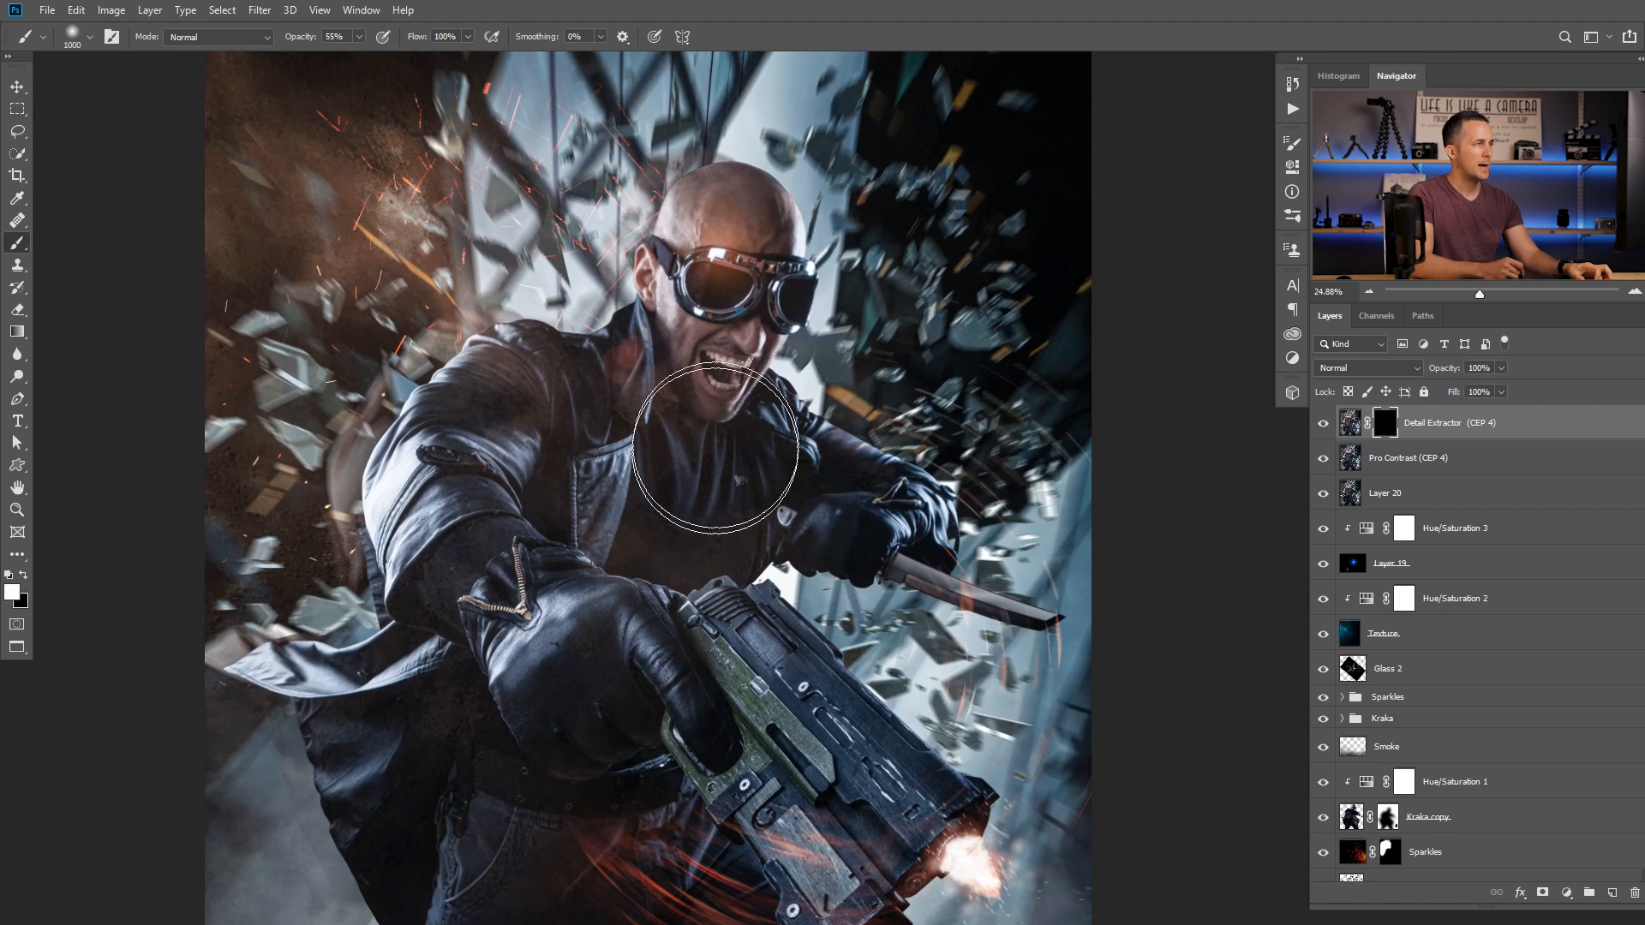
mouse_move(623, 537)
mouse_down()
mouse_move(560, 567)
mouse_move(687, 607)
mouse_up()
drag(674, 637, 623, 378)
drag(756, 555, 709, 511)
scroll(591, 557, up, 5)
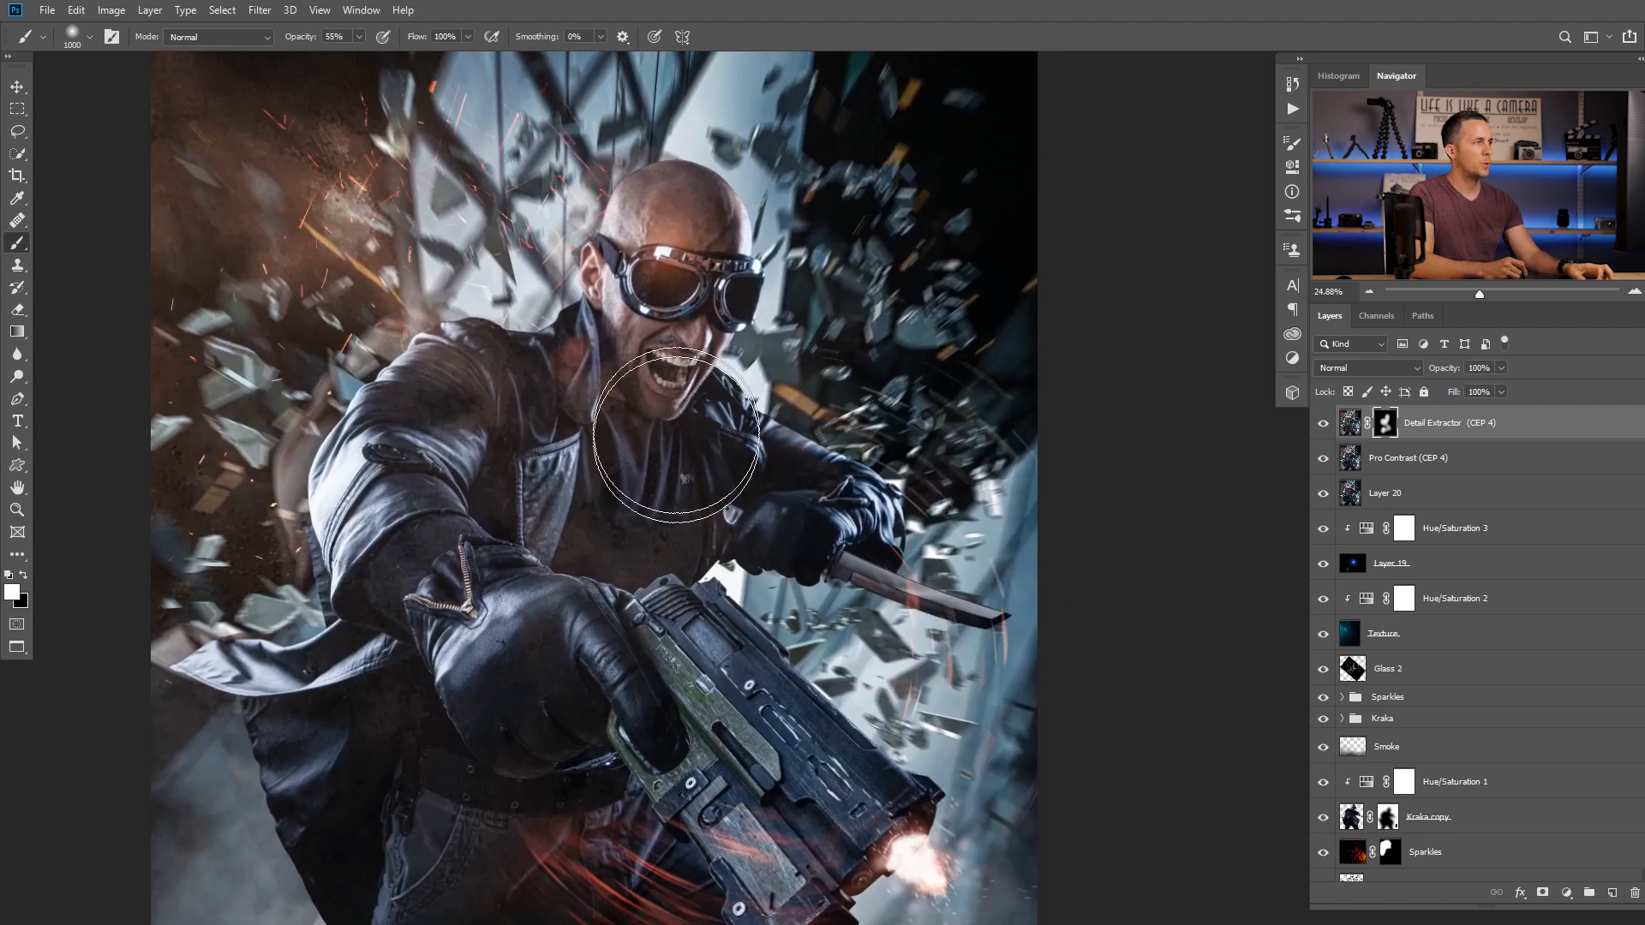
scroll(651, 428, down, 2)
Soften the detail effect by painting black at 20% opacity on the mask over the jacket, chest and gun
key(x)
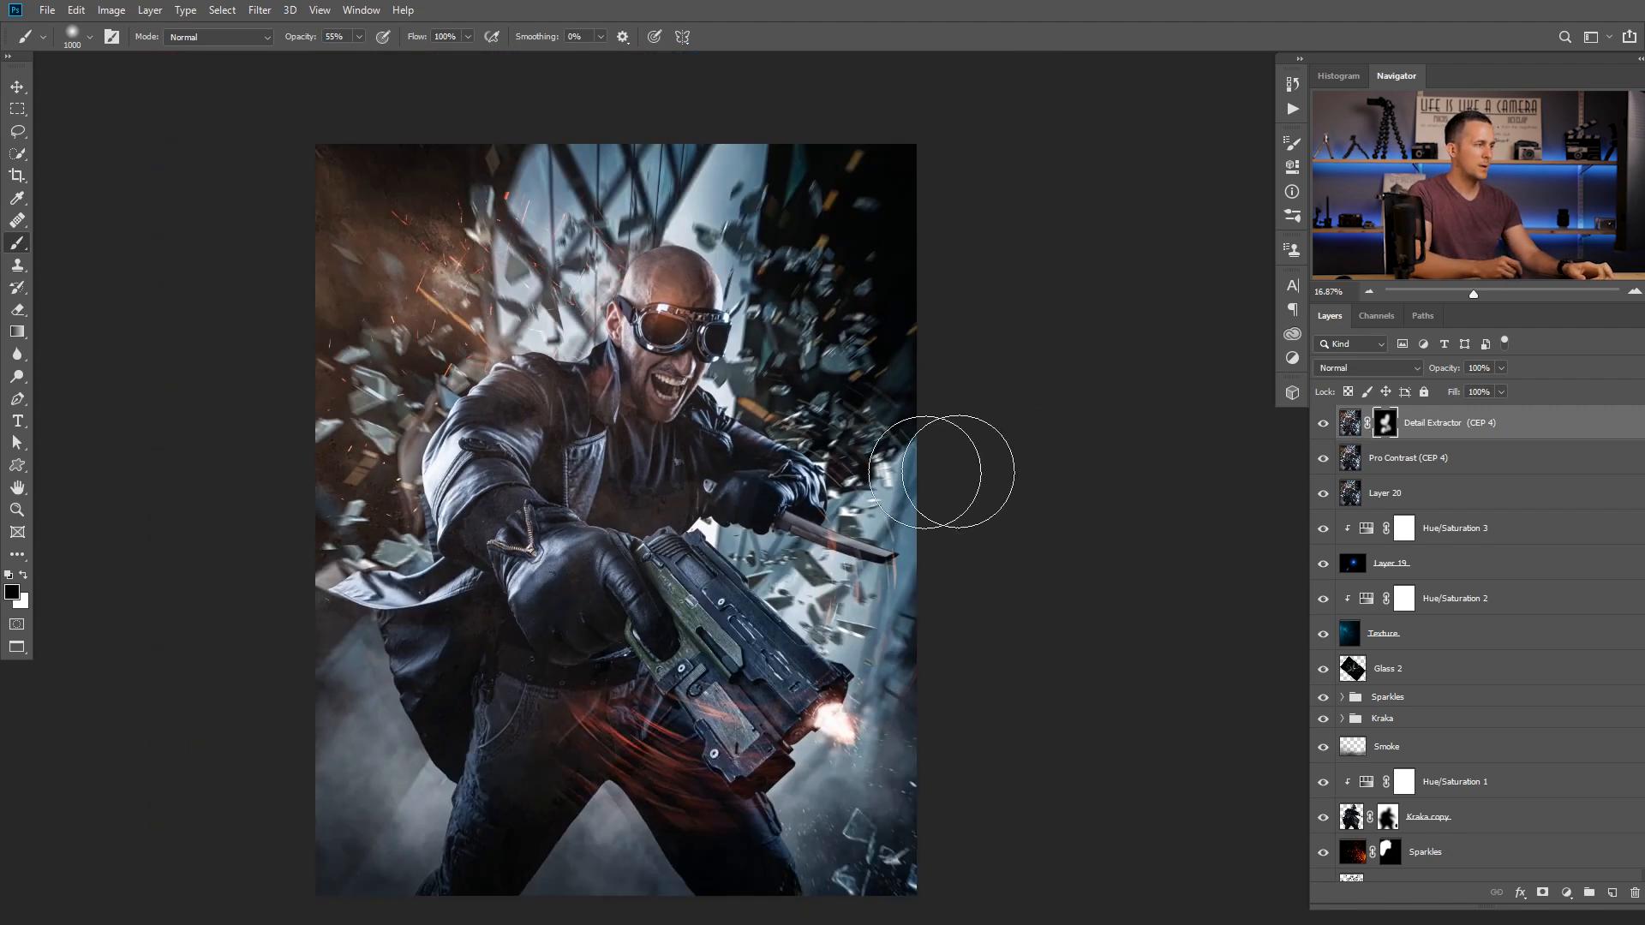
key(2)
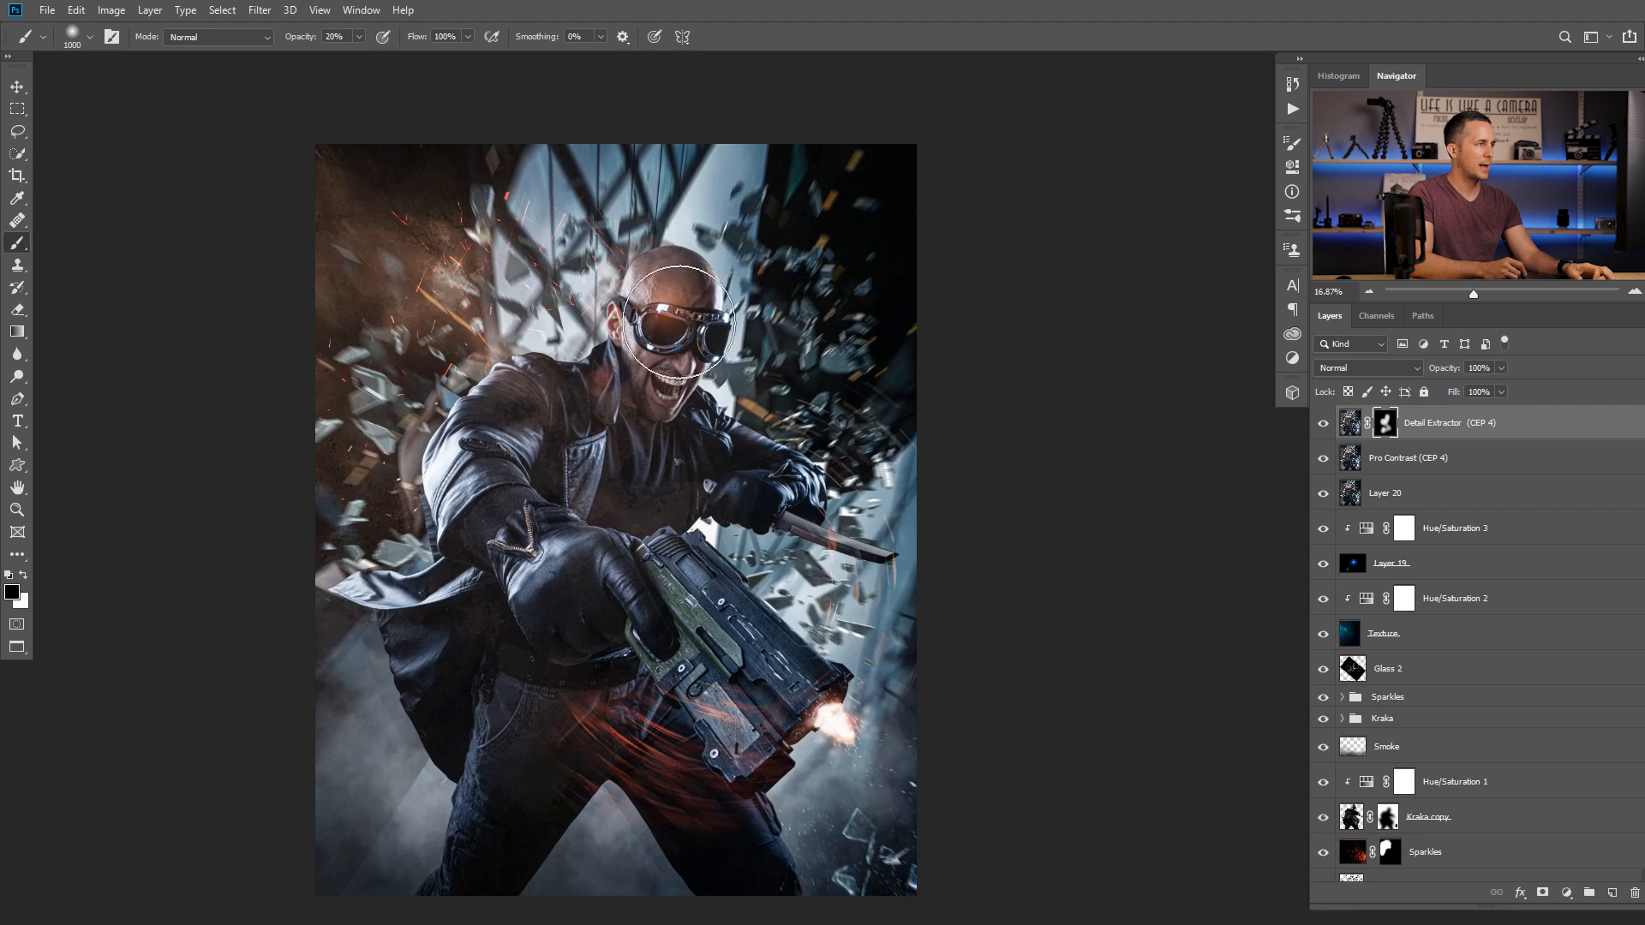
drag(543, 446, 603, 448)
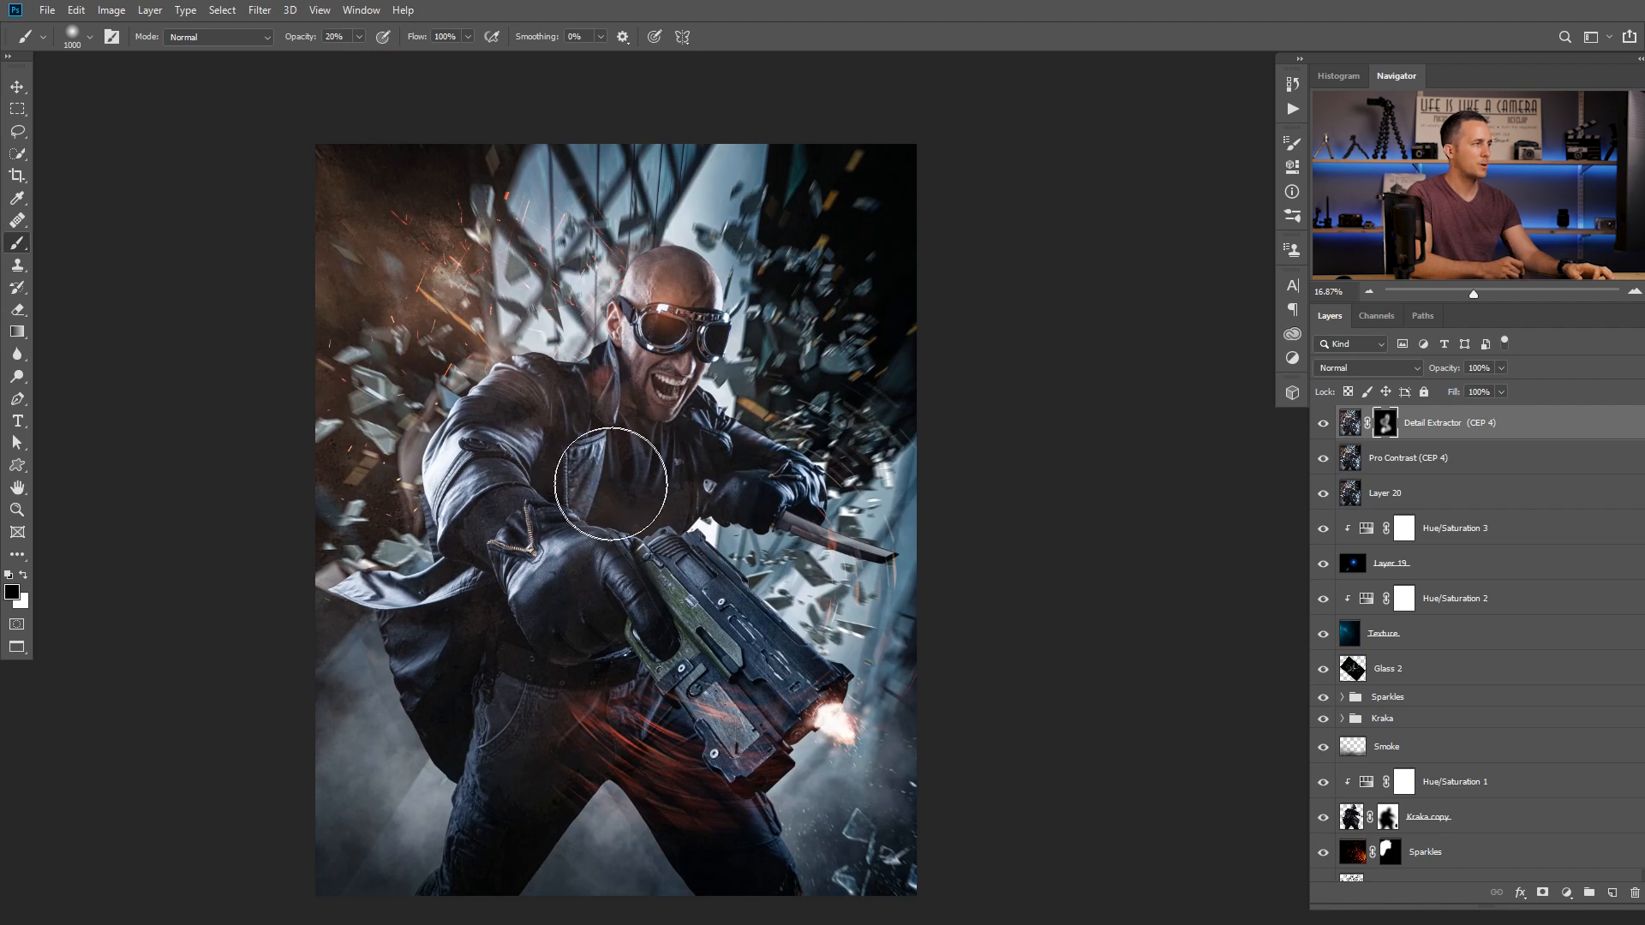
drag(652, 514, 715, 505)
drag(646, 654, 730, 677)
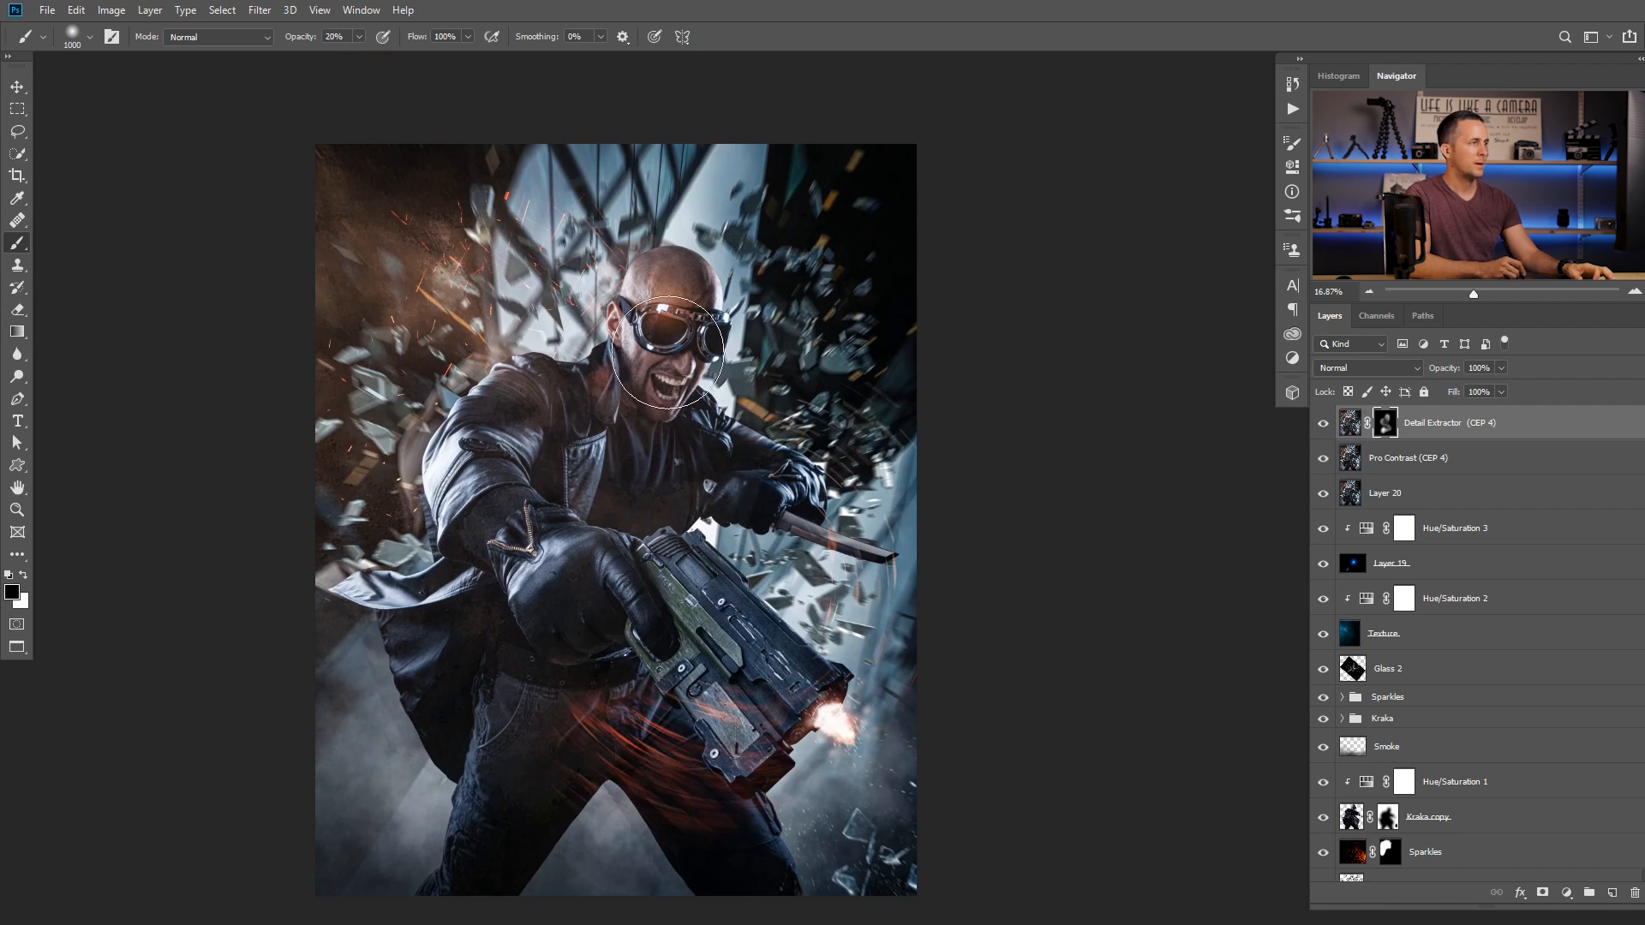
Compare the image with and without the Detail Extractor layer
click(1324, 425)
click(1322, 424)
click(1321, 424)
click(1320, 422)
click(1320, 423)
click(1320, 422)
mouse_move(824, 573)
mouse_down()
mouse_move(787, 583)
mouse_move(856, 578)
mouse_up()
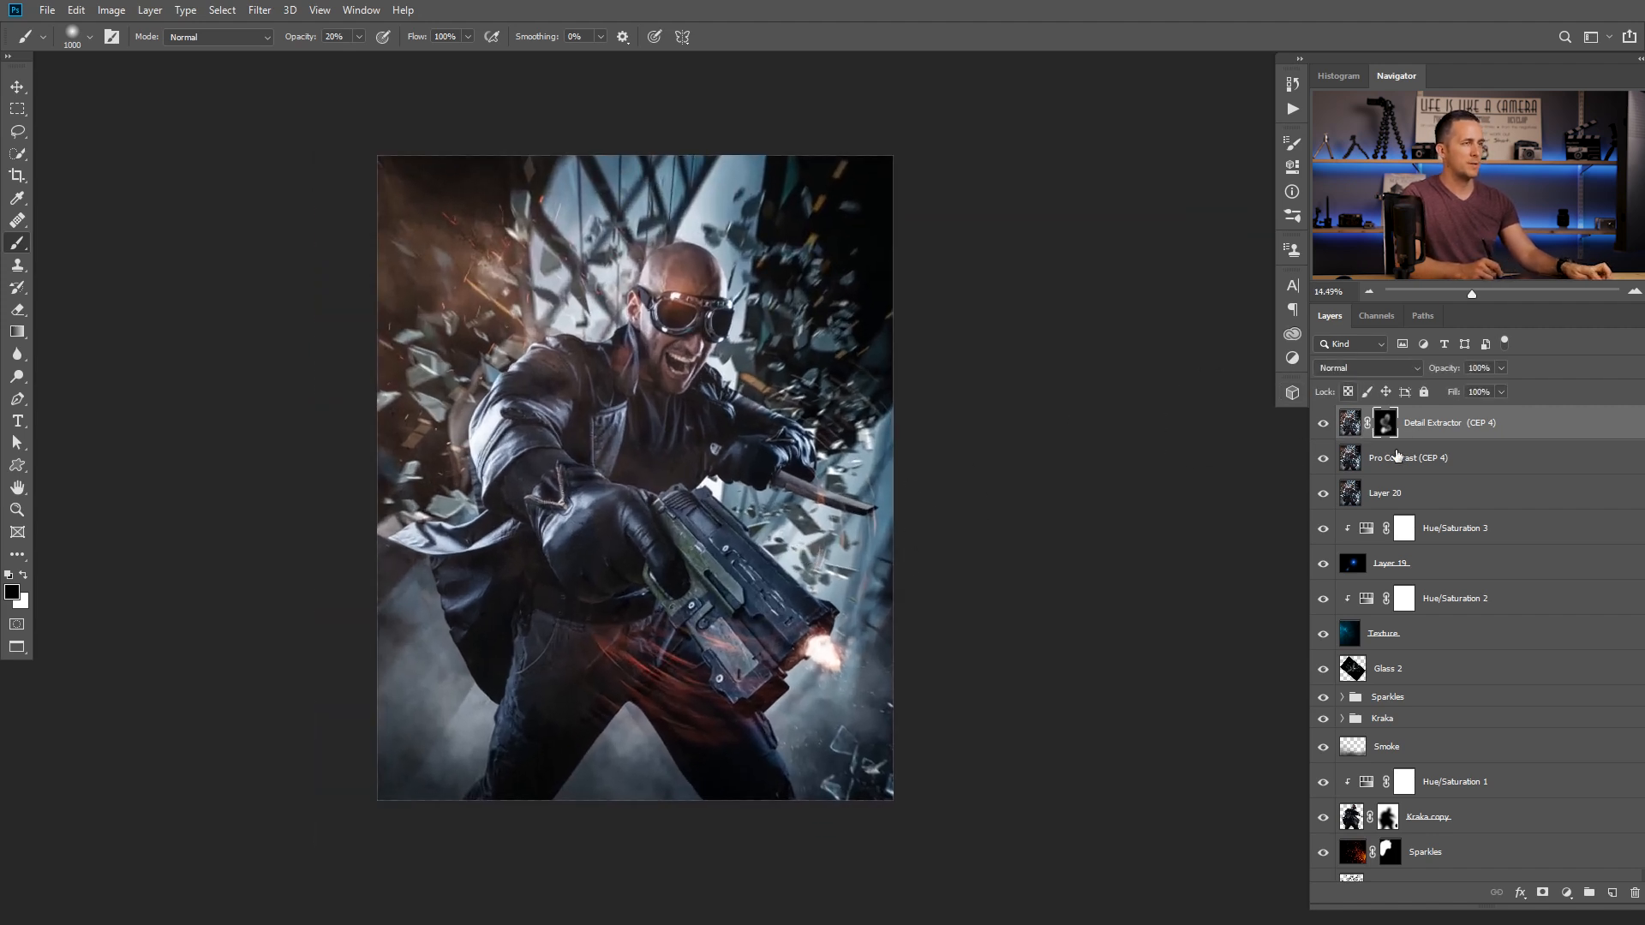
Stamp all visible layers into a new layer and merge it with the Detail Extractor, Pro Contrast and Layer 20 layers
key(ctrl+alt+shift+e)
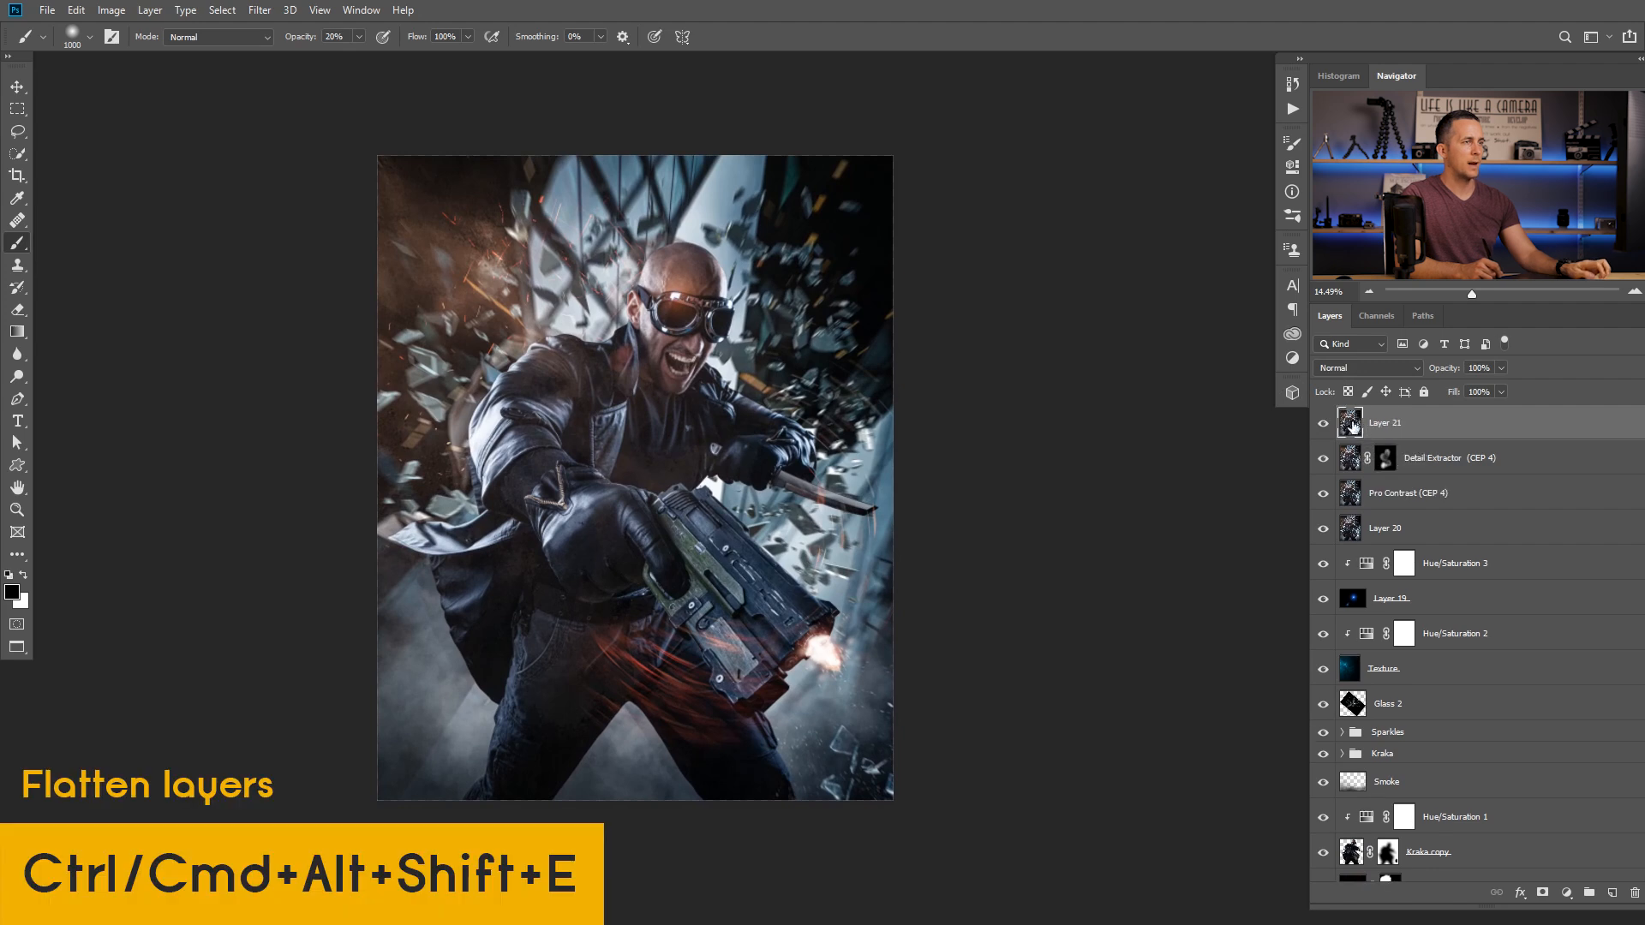
shift+click(1357, 531)
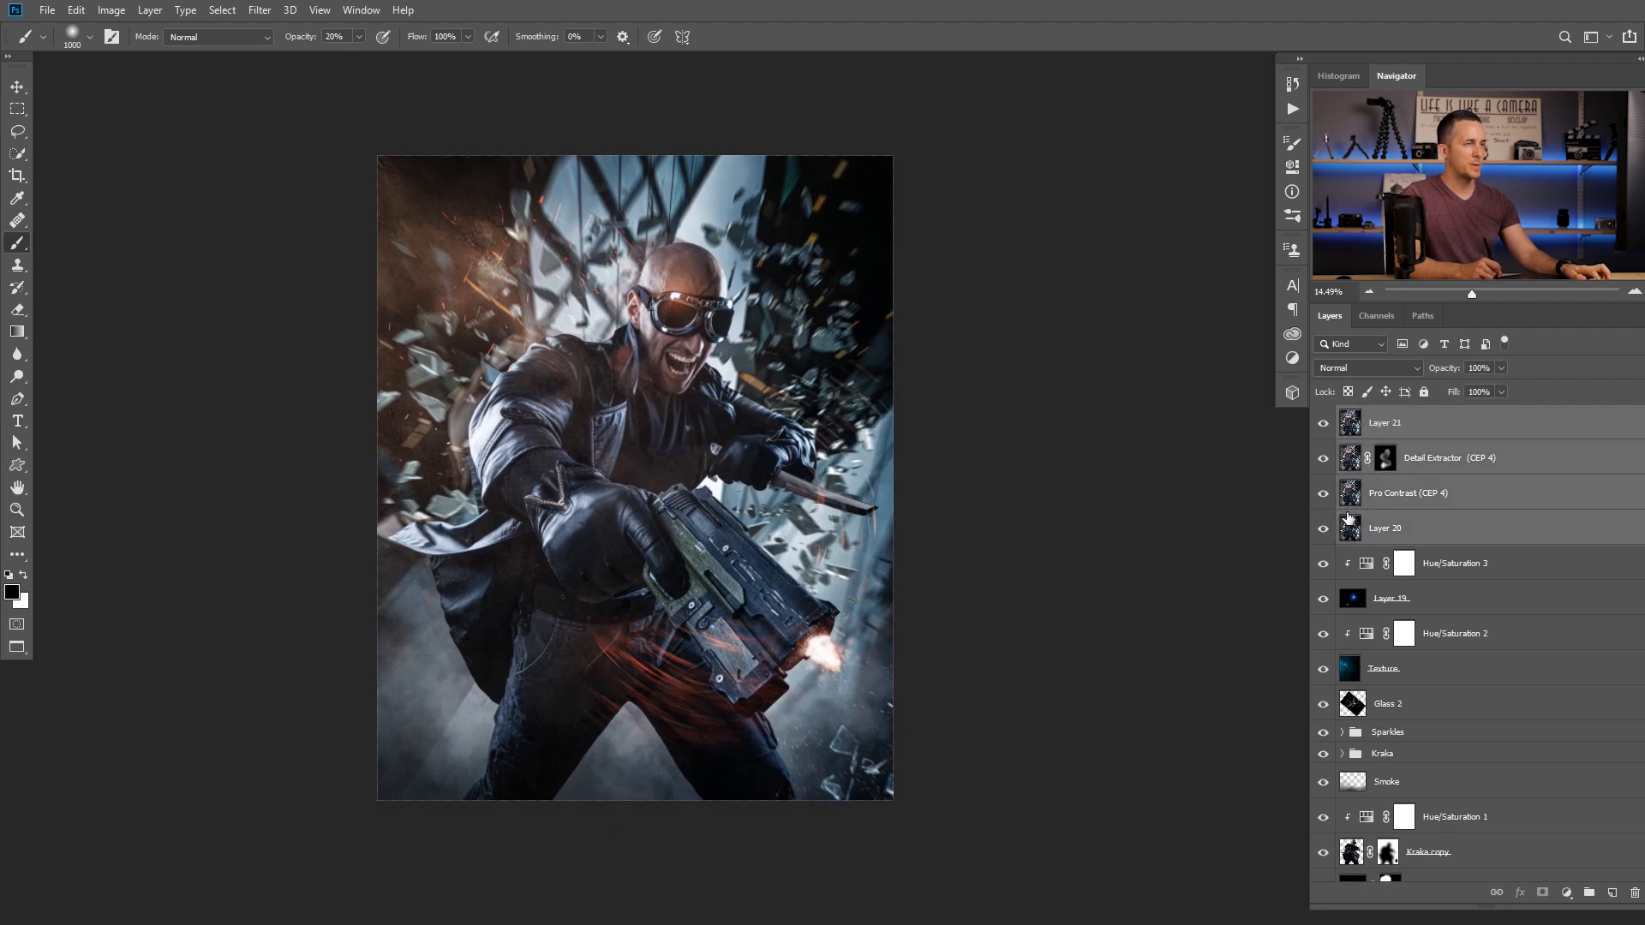
key(ctrl+e)
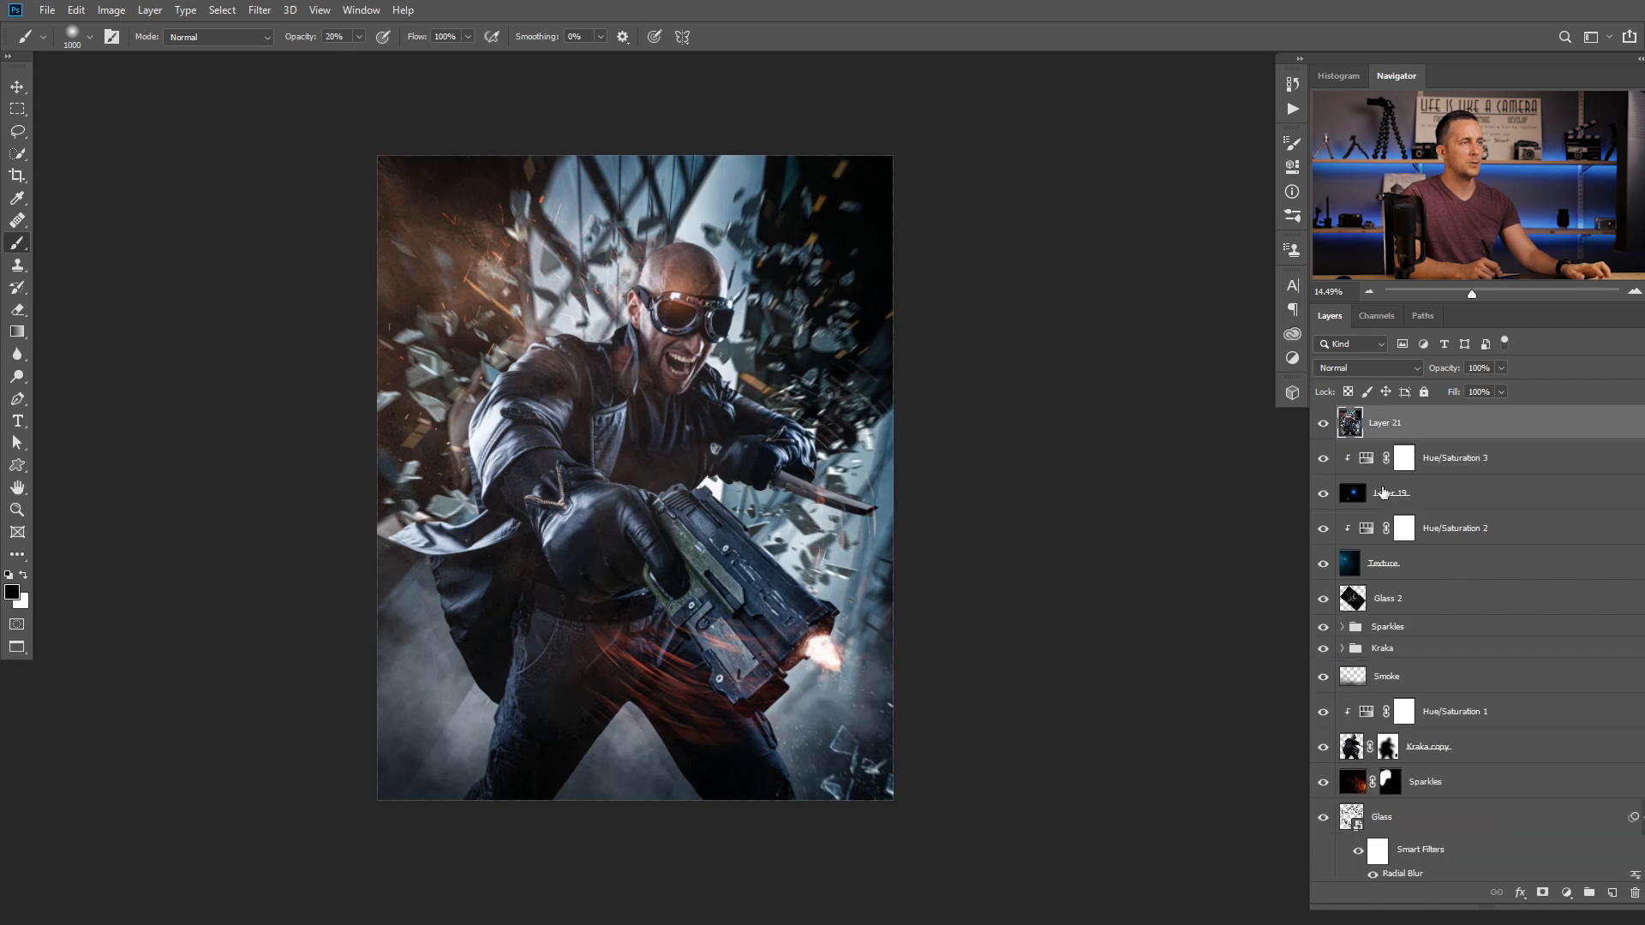
Compare the composite with and without the merged grading layer
click(1324, 424)
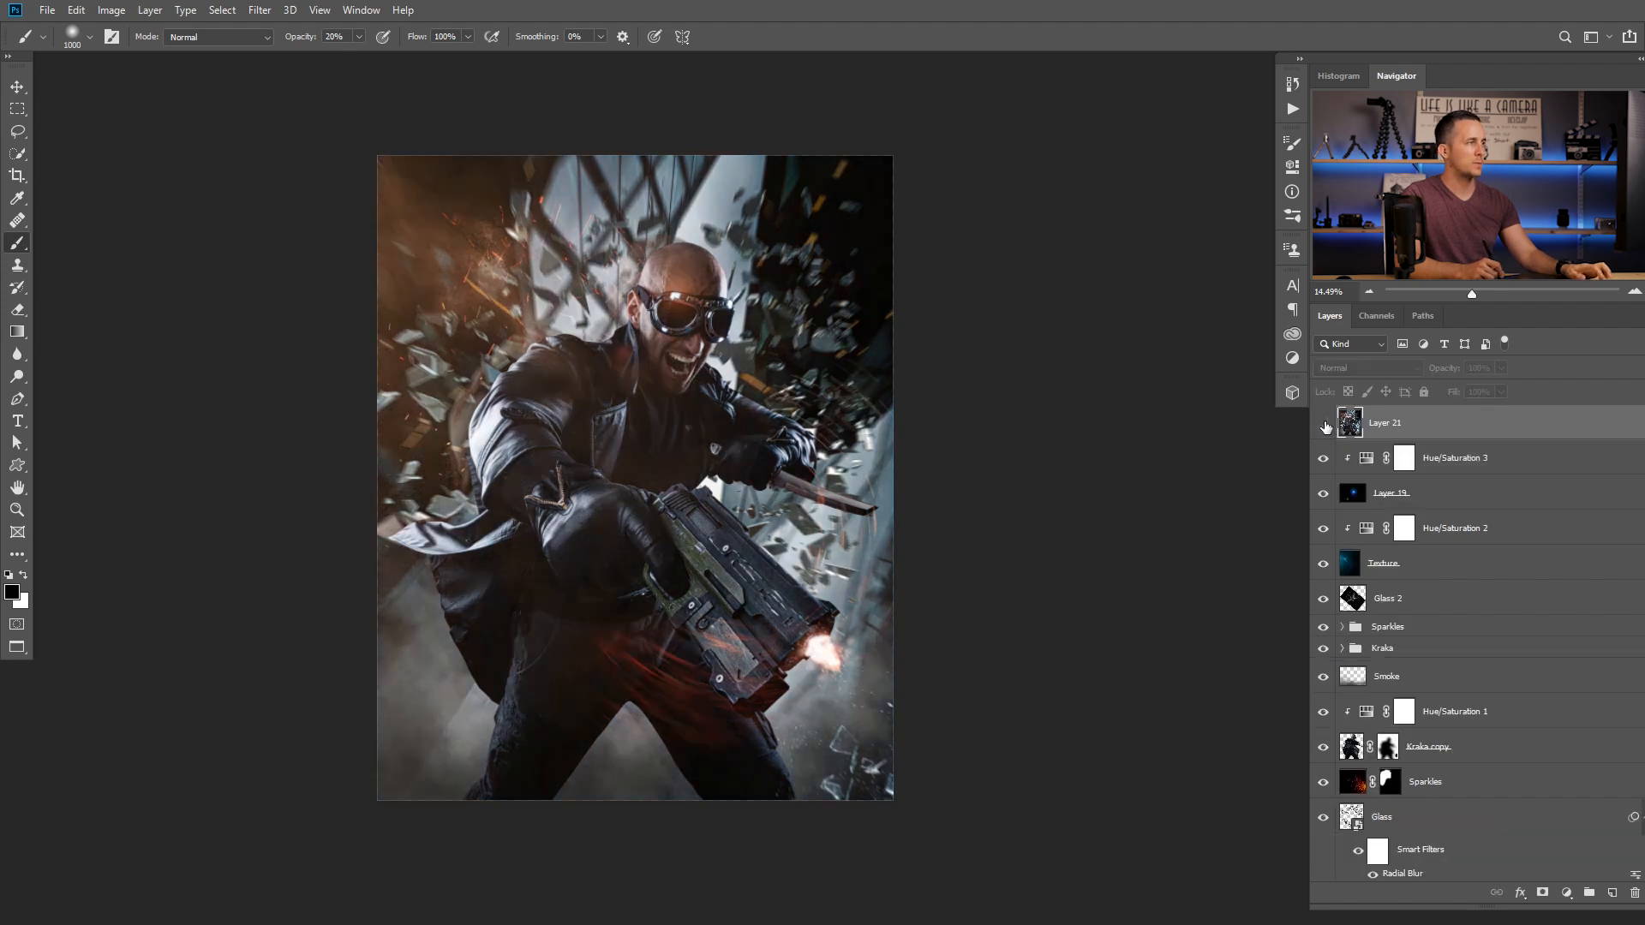
click(1324, 425)
click(1324, 424)
click(1323, 425)
Add a Camera Raw post-crop vignette to the merged layer with Amount -22, Midpoint 41 and Feather 60
click(260, 10)
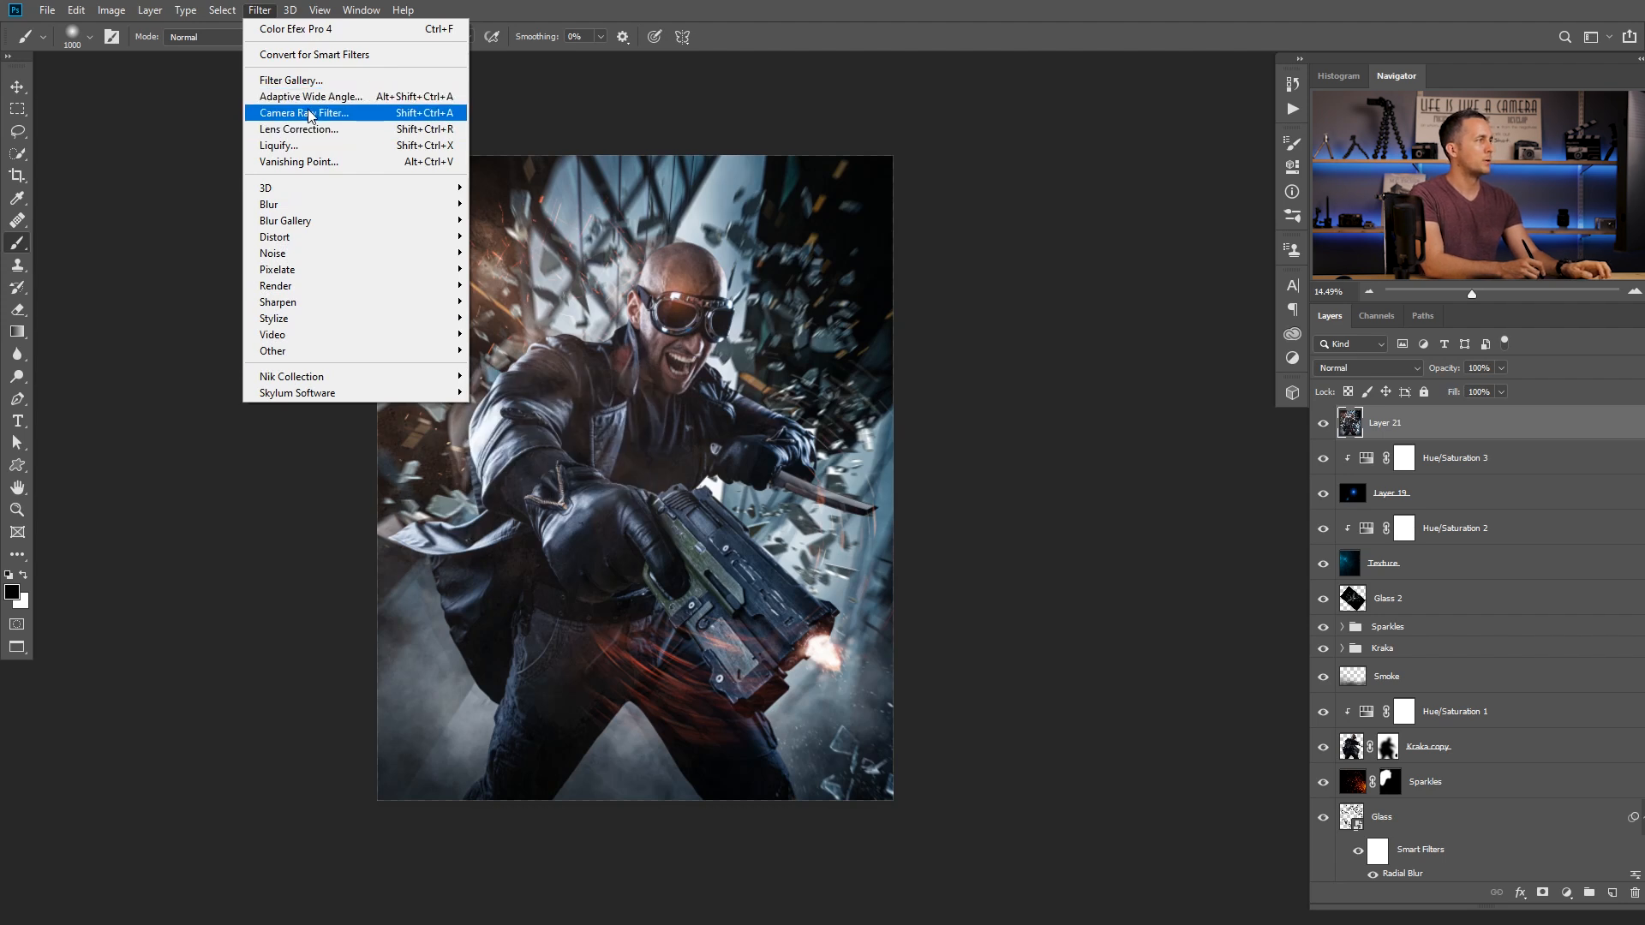
click(304, 112)
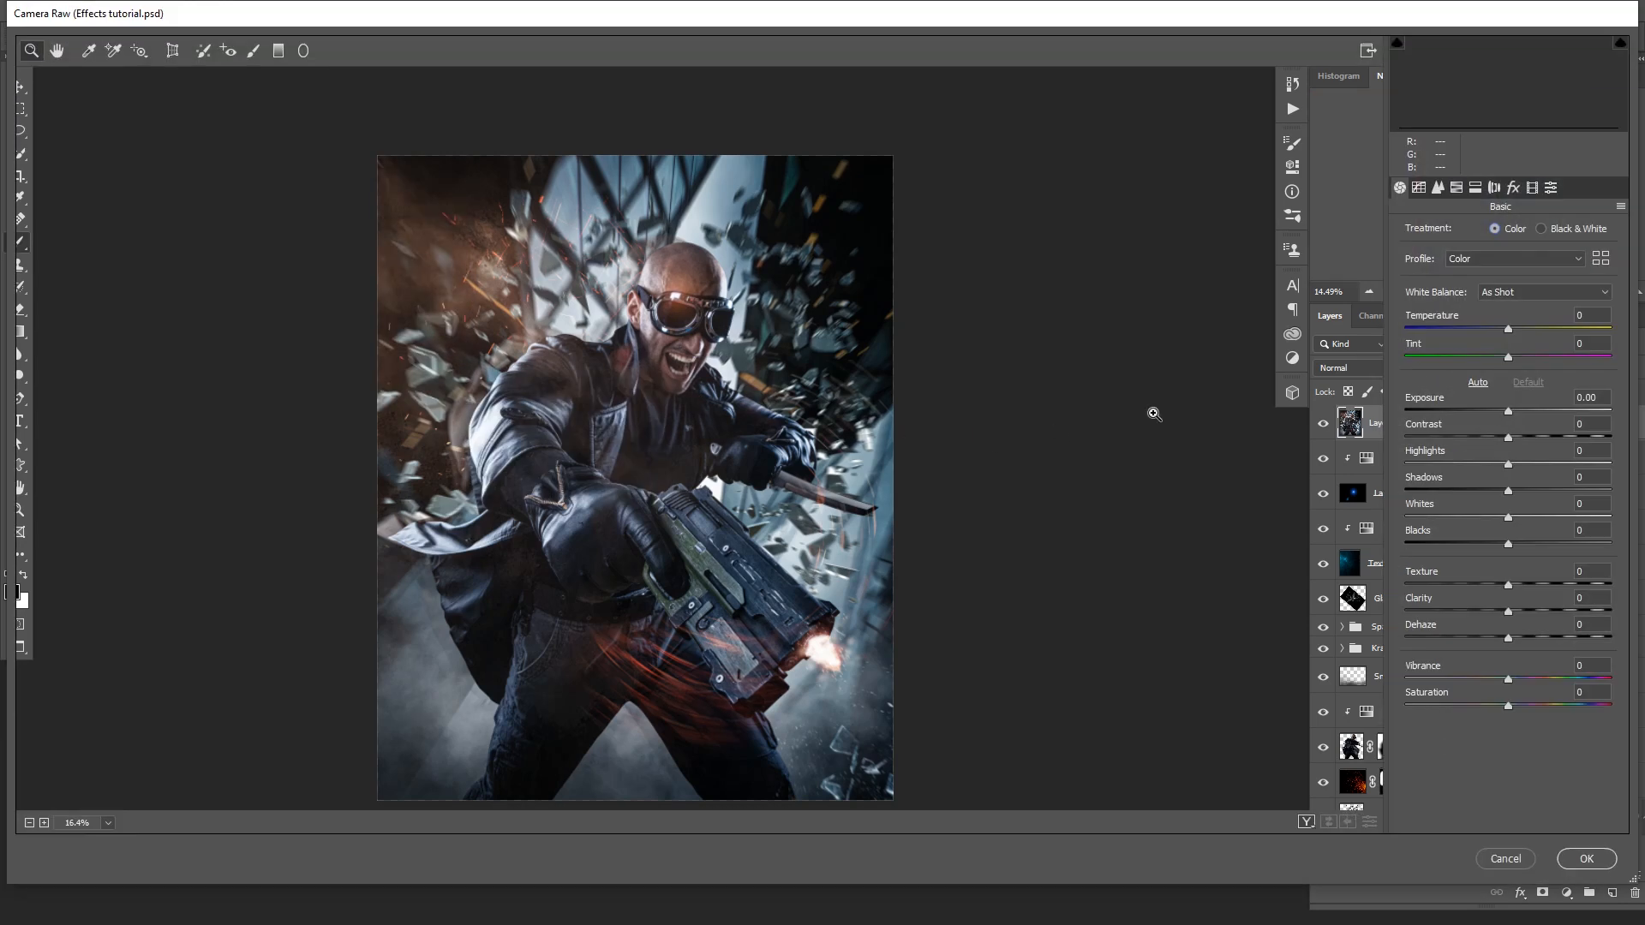
click(1513, 189)
drag(1509, 412, 1478, 413)
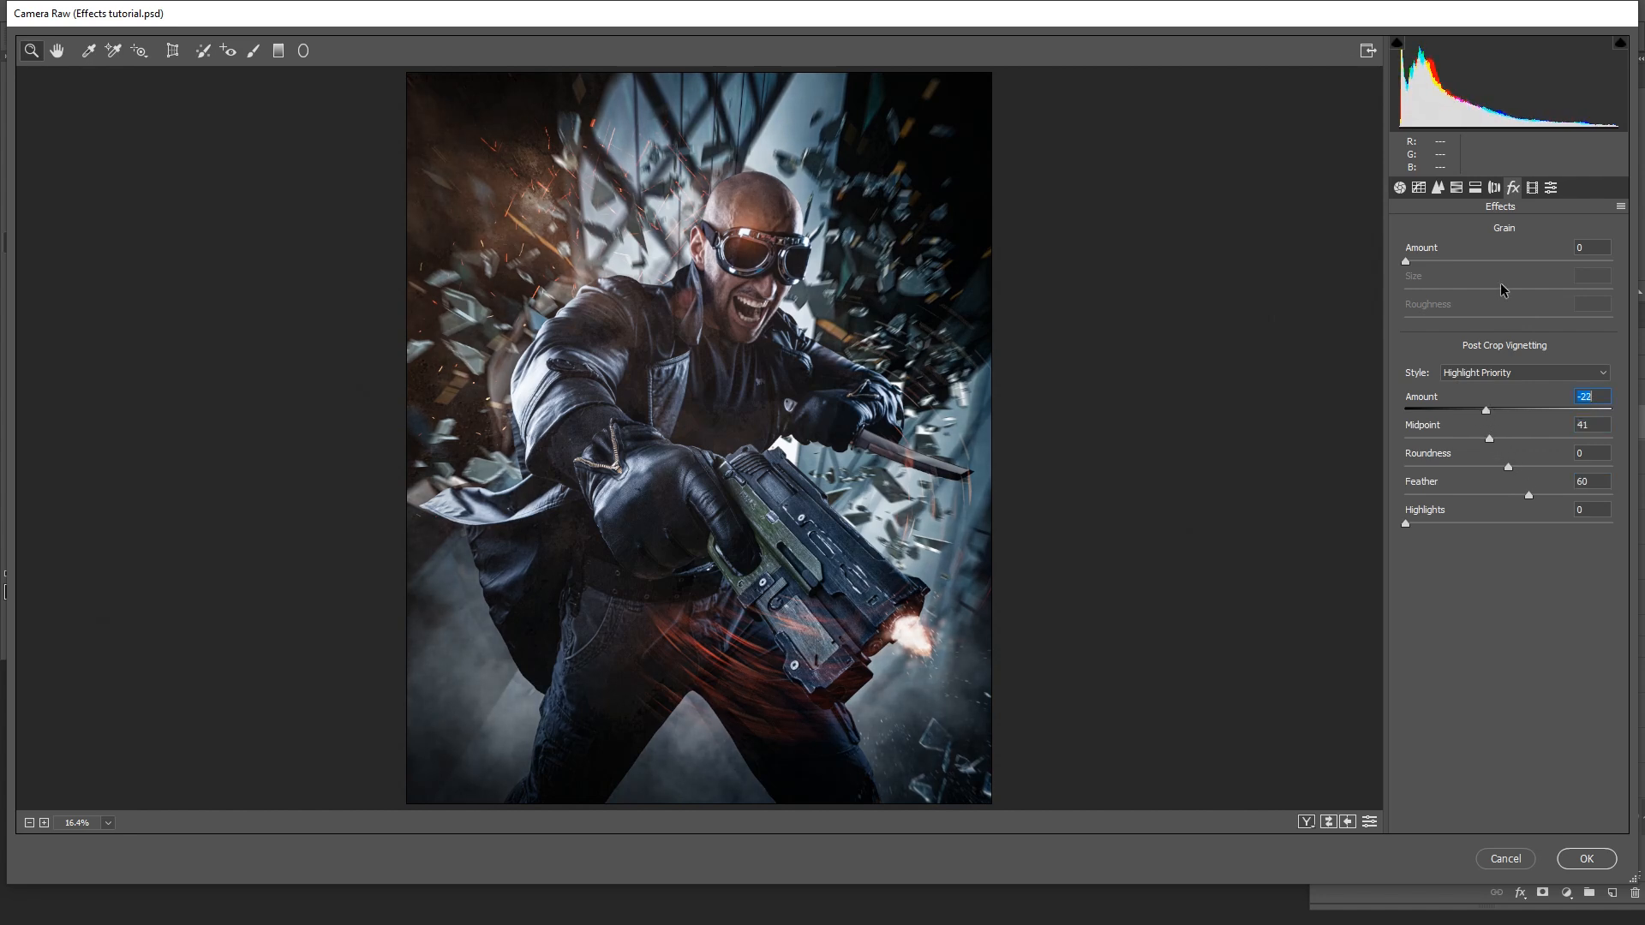
Sharpen with Amount 87, Radius 0.8 and Masking 70, set Vibrance to +8 and apply the Camera Raw changes
click(1440, 189)
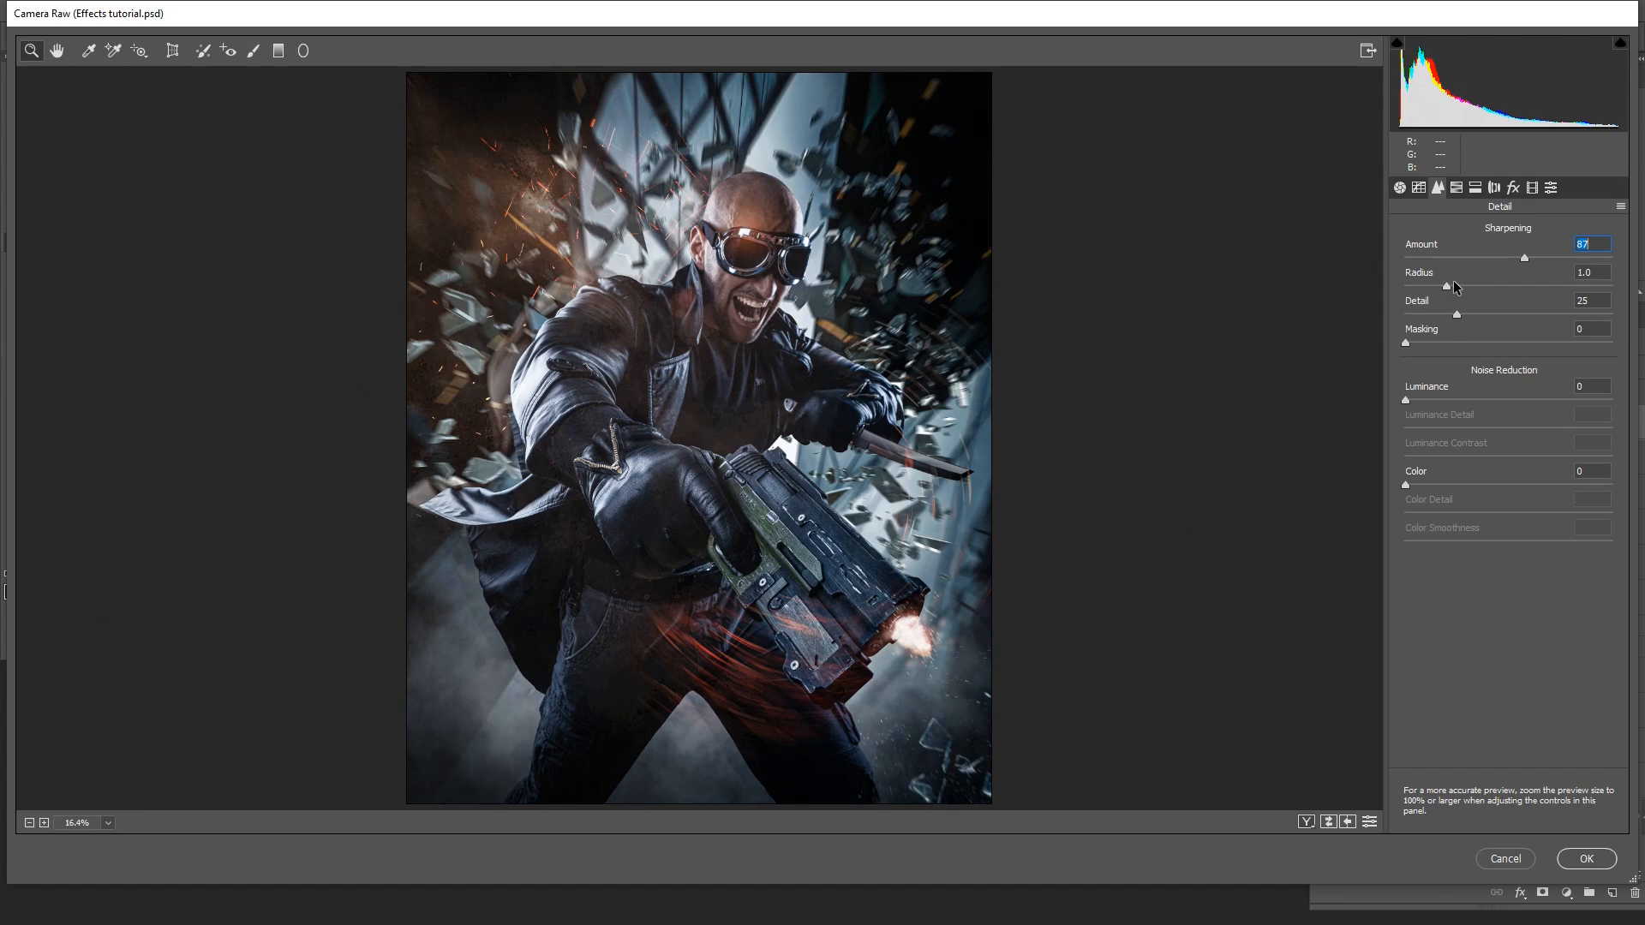
drag(1406, 344, 1549, 356)
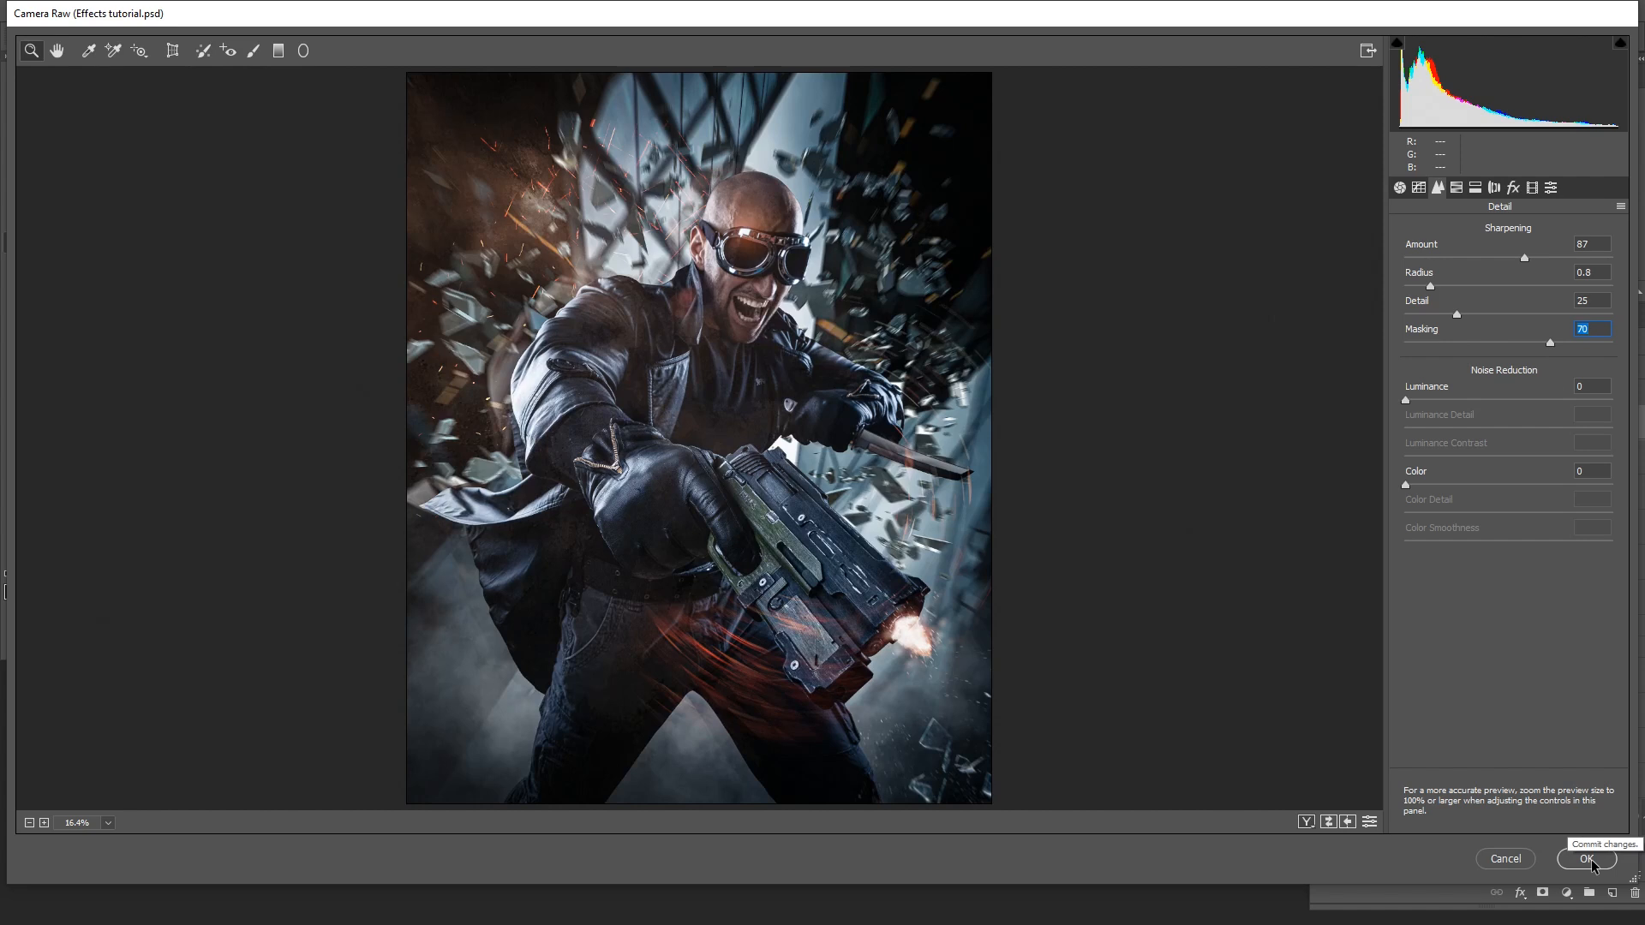
click(1400, 189)
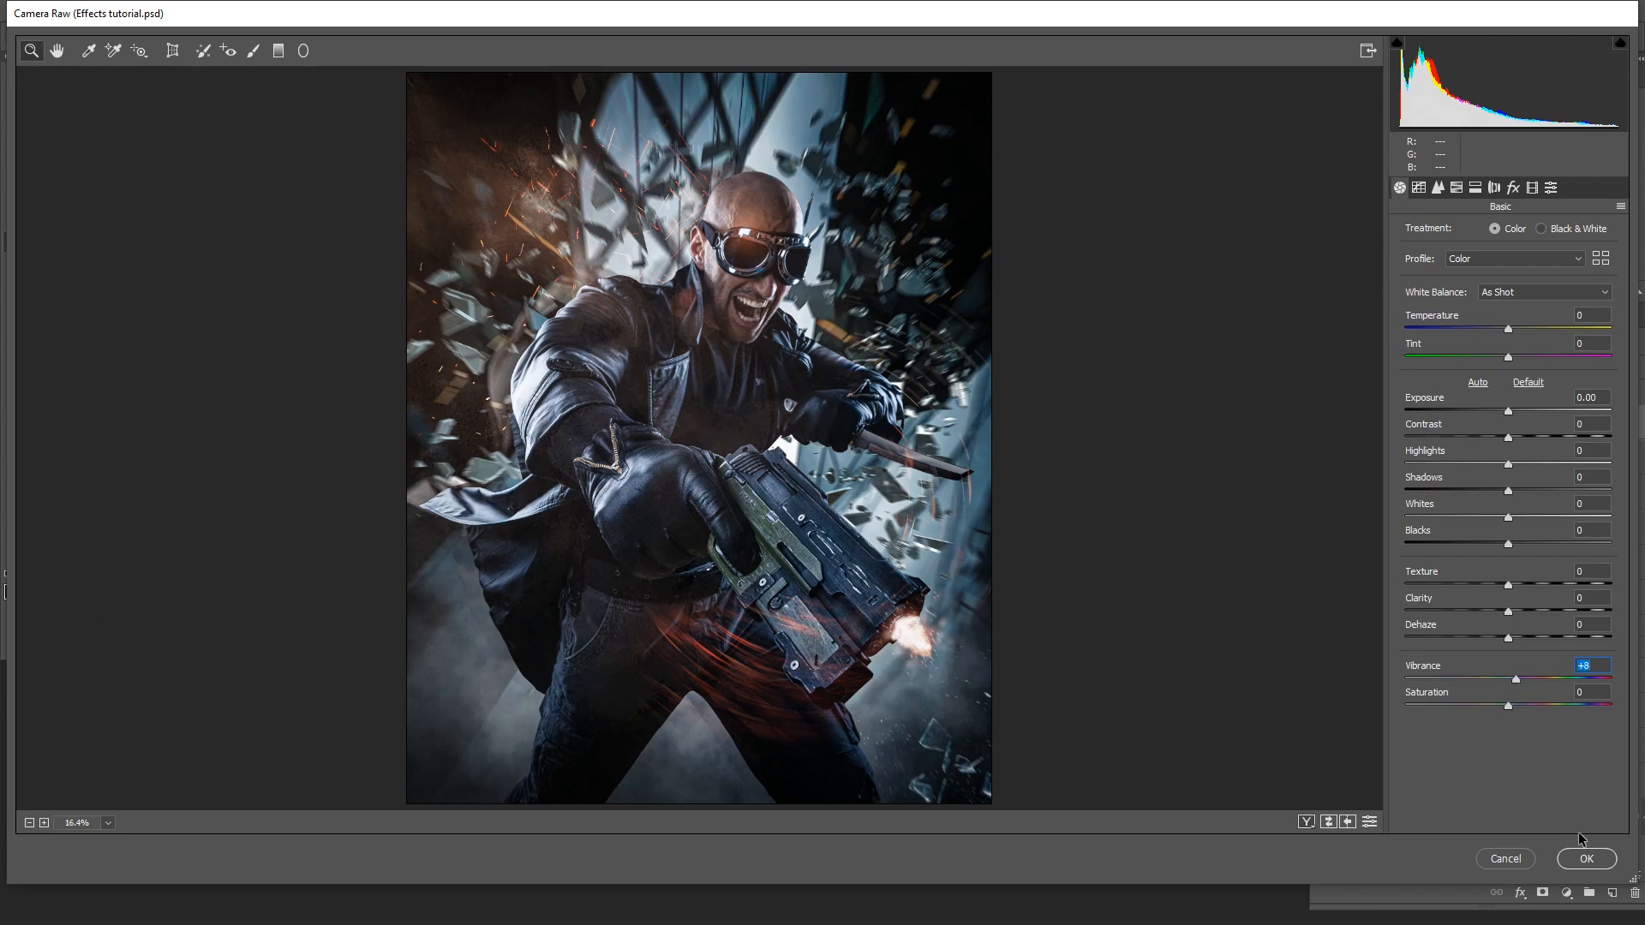
click(1586, 857)
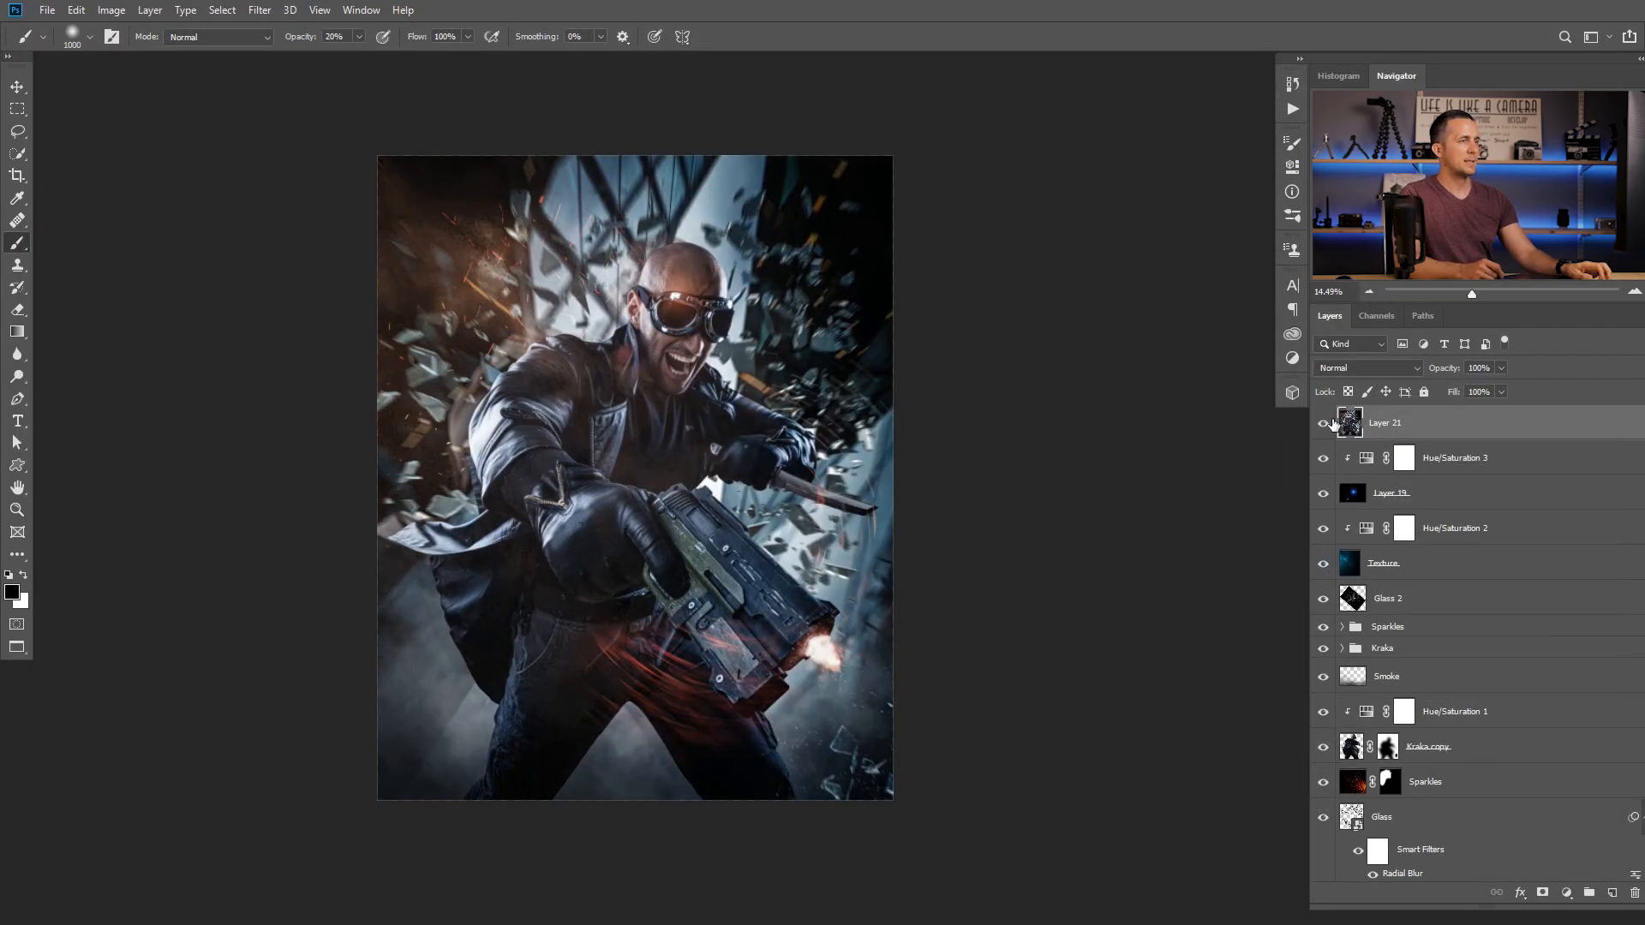
Compare the vignetted and sharpened top layer with the ungraded composite beneath it
click(1324, 424)
click(1323, 423)
click(1324, 423)
click(1323, 423)
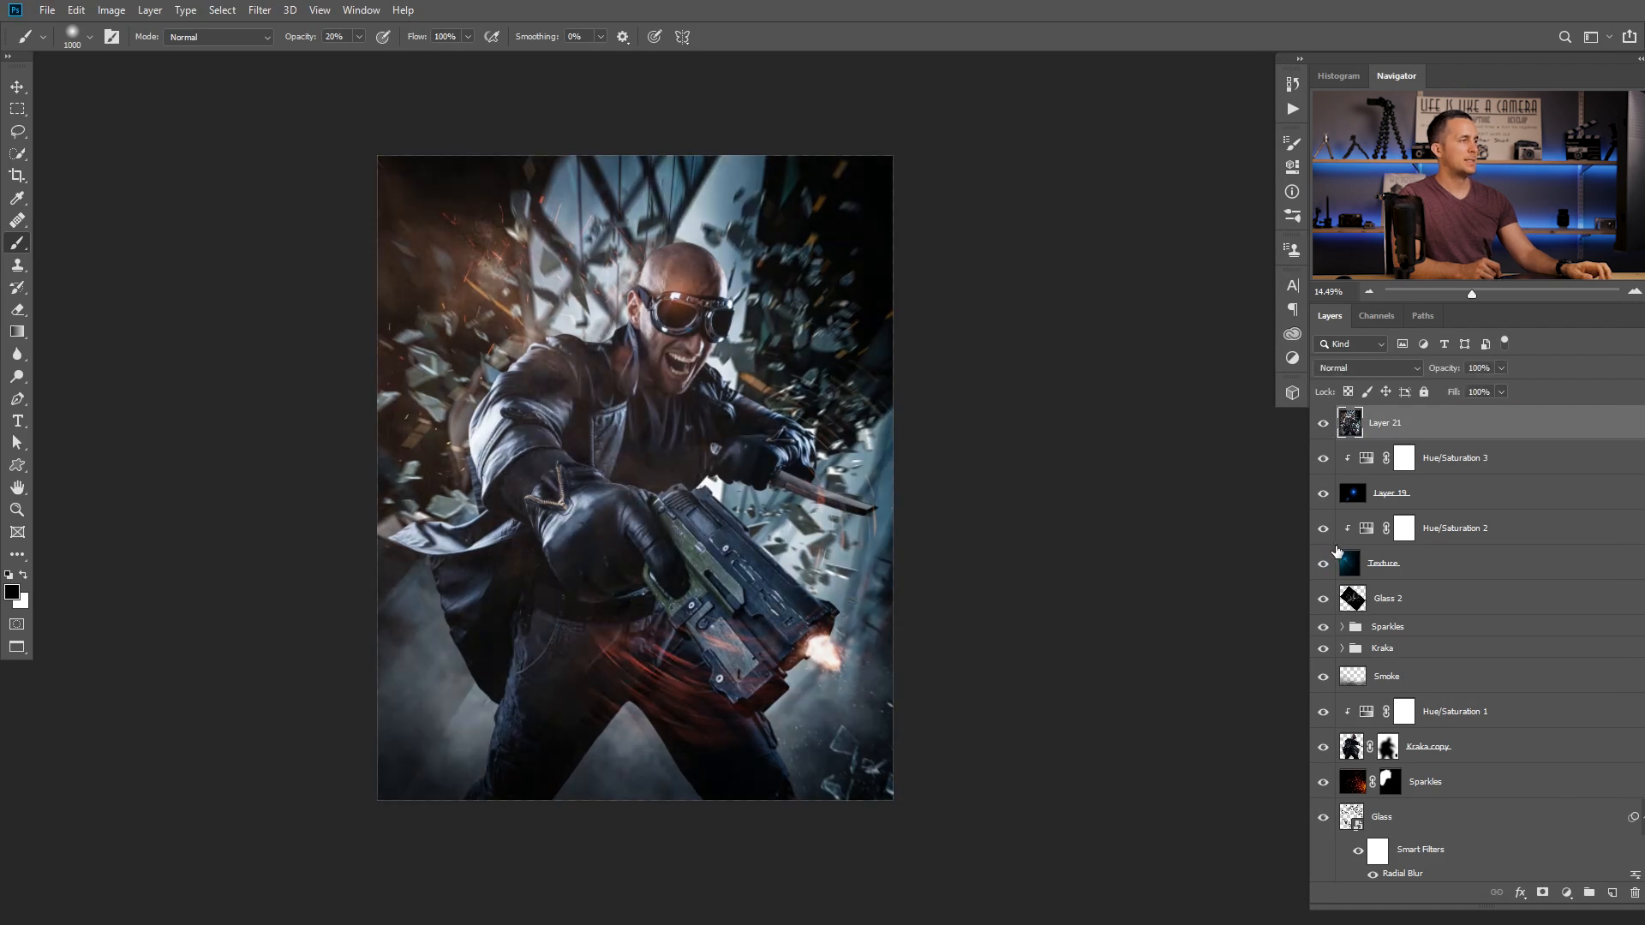